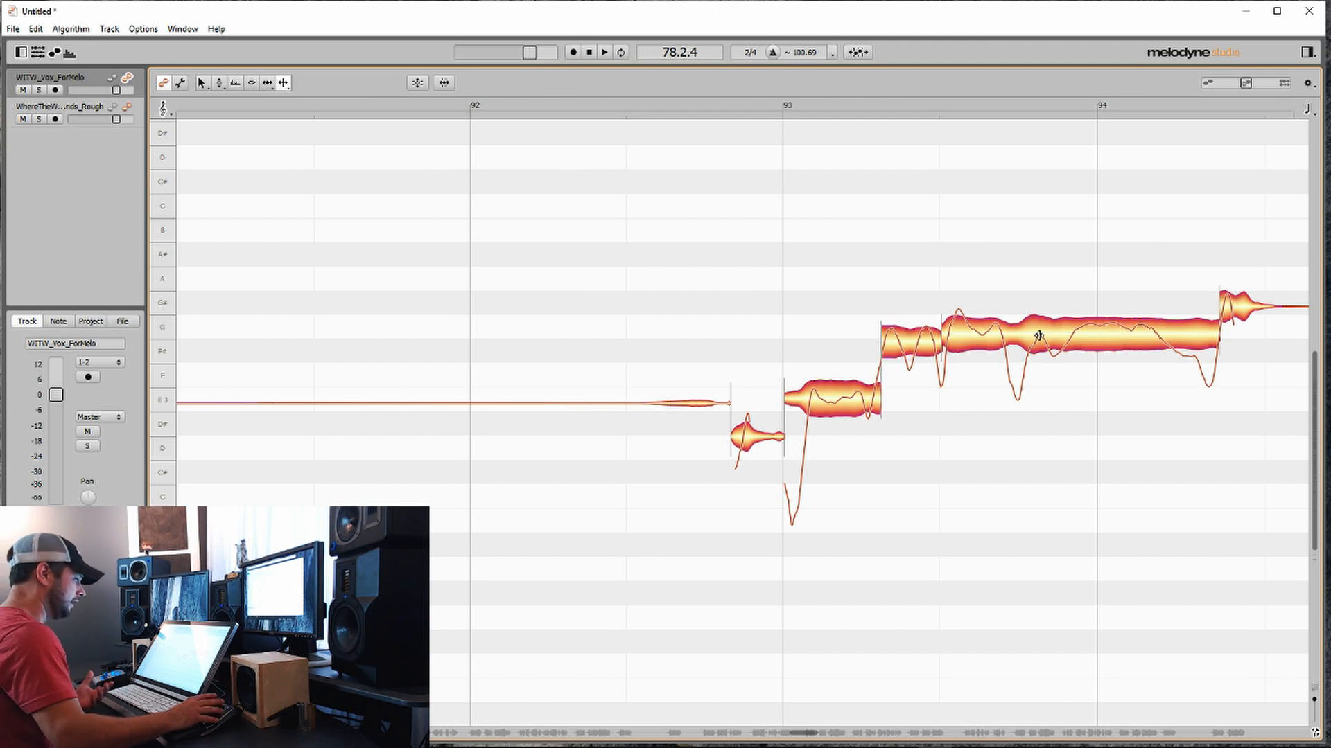
Step: Split the long G note between bars 93 and 94 into three segments around the dip in its pitch curve
{"action": "double_click", "coordinate": [1004, 334]}
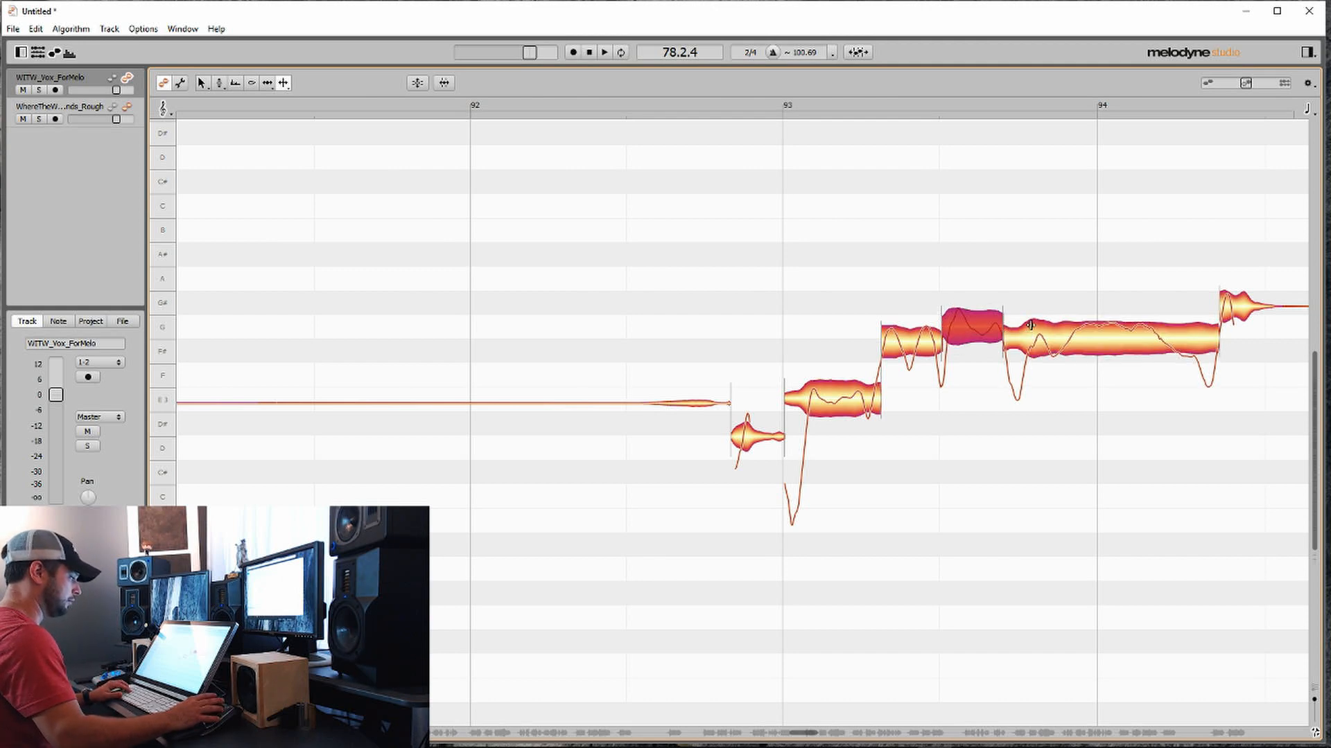
{"action": "double_click", "coordinate": [1031, 327]}
{"action": "key", "text": "Down"}
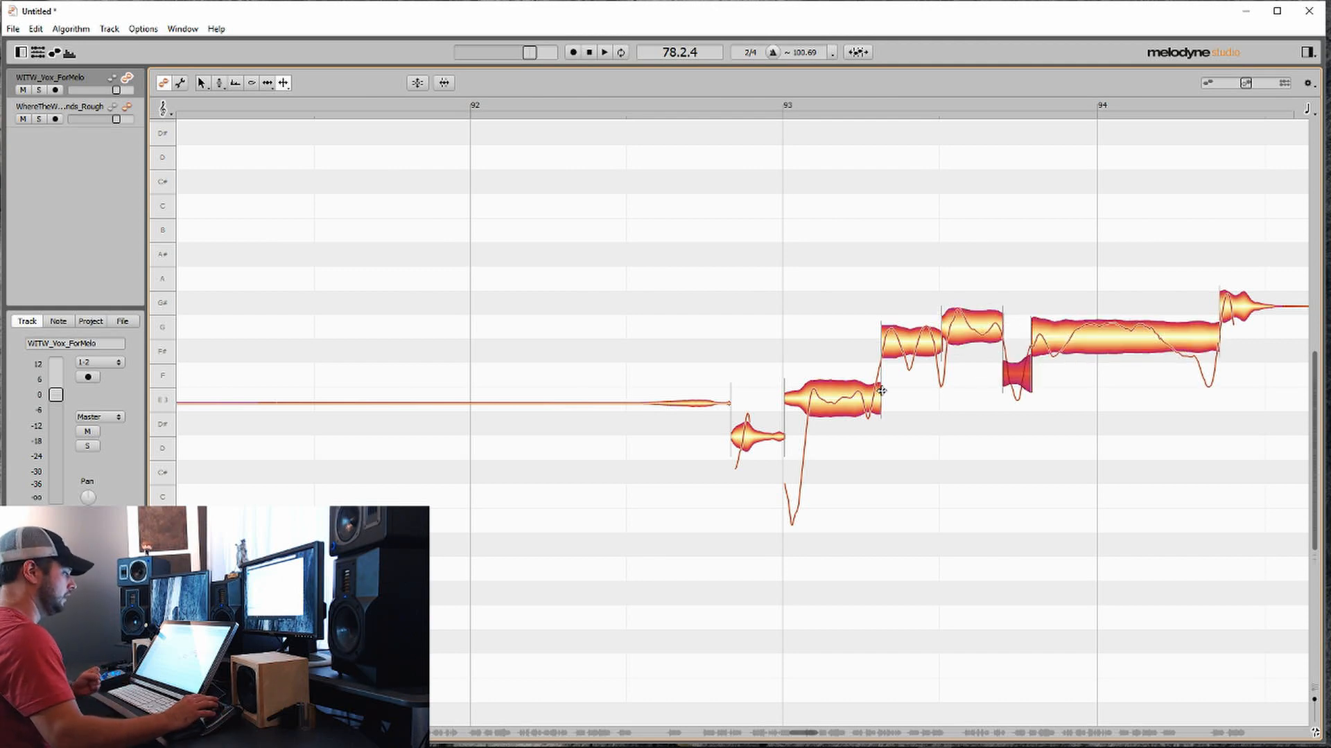
Step: Activate the Pitch tool and select all the notes of the vocal track
{"action": "right_click", "coordinate": [792, 372]}
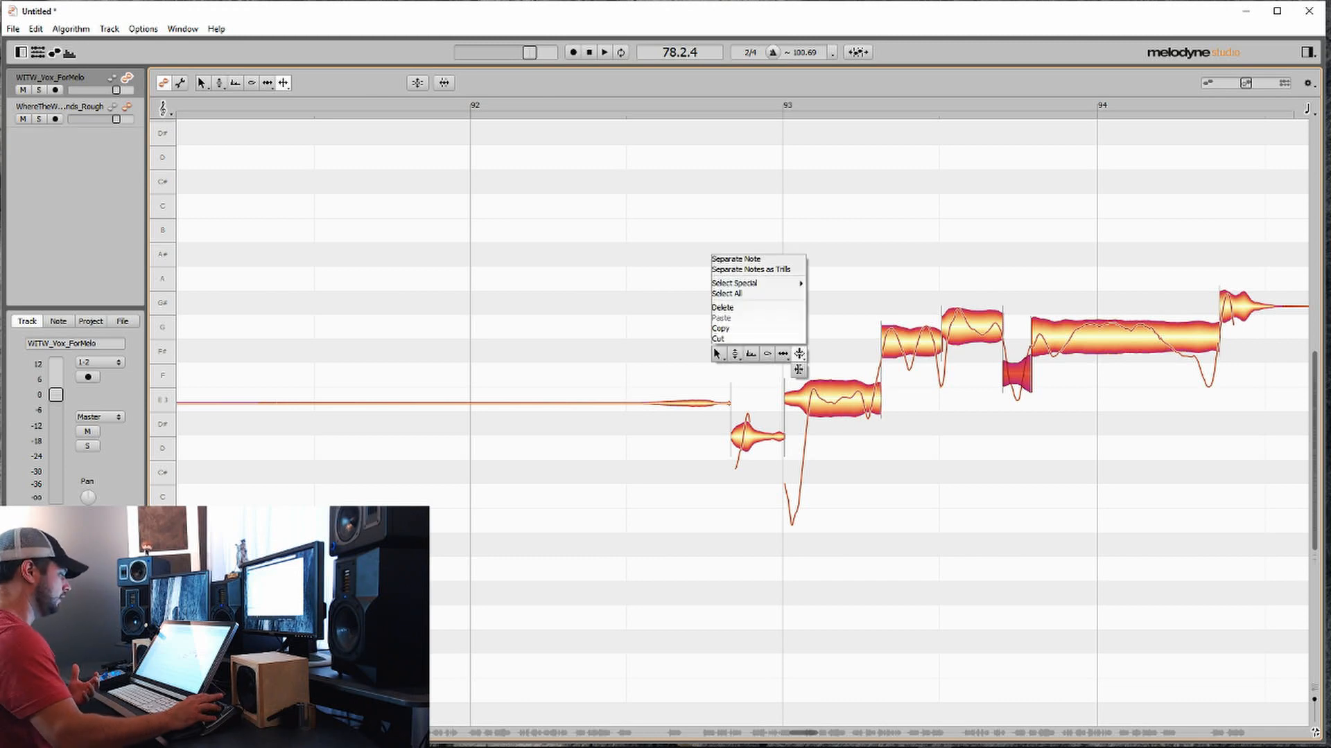
{"action": "key", "text": "Escape"}
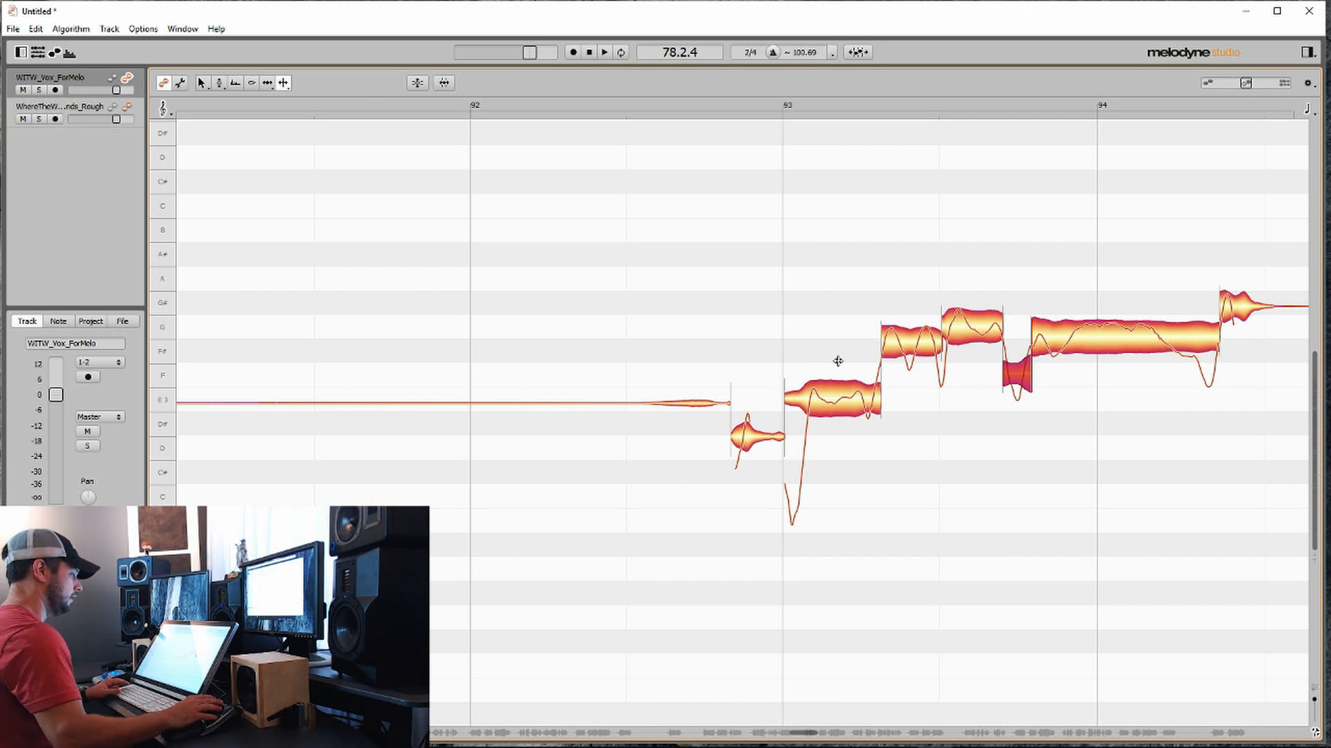
{"action": "right_click", "coordinate": [838, 361]}
{"action": "left_click", "coordinate": [768, 361]}
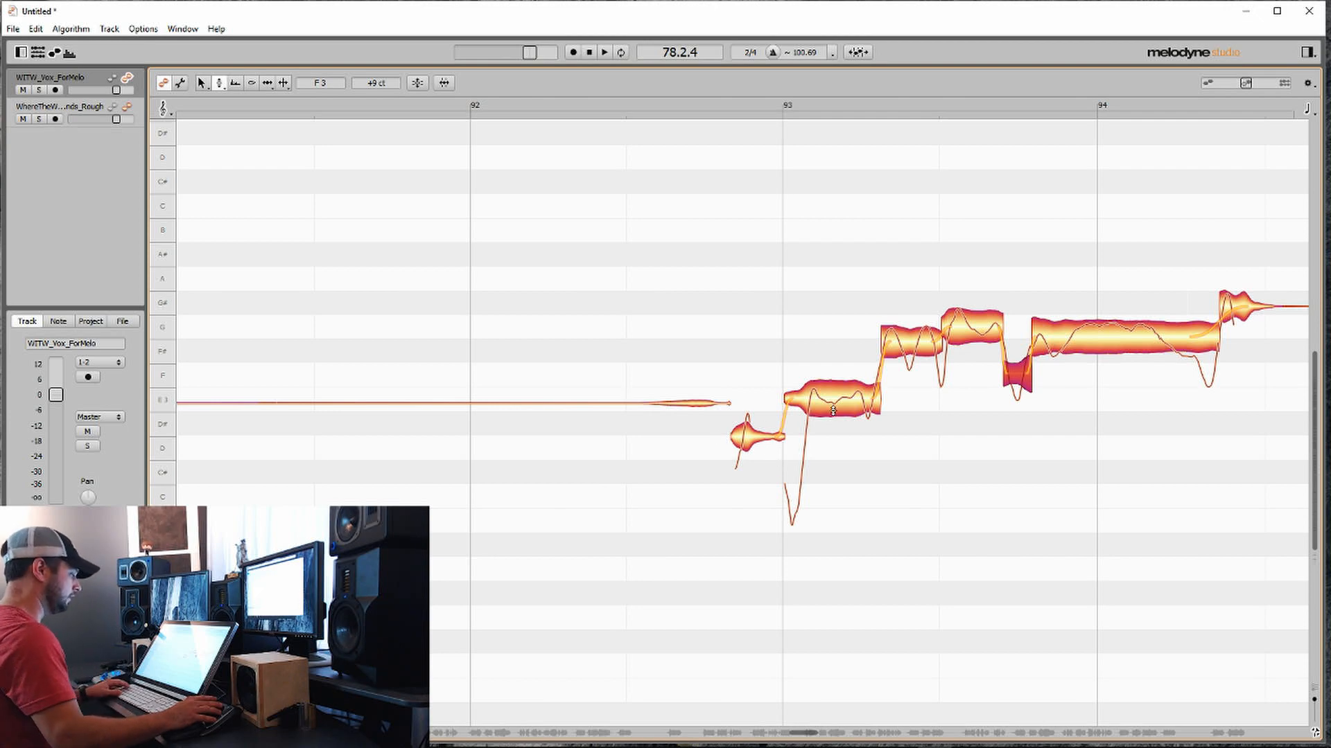
{"action": "left_click", "coordinate": [809, 335]}
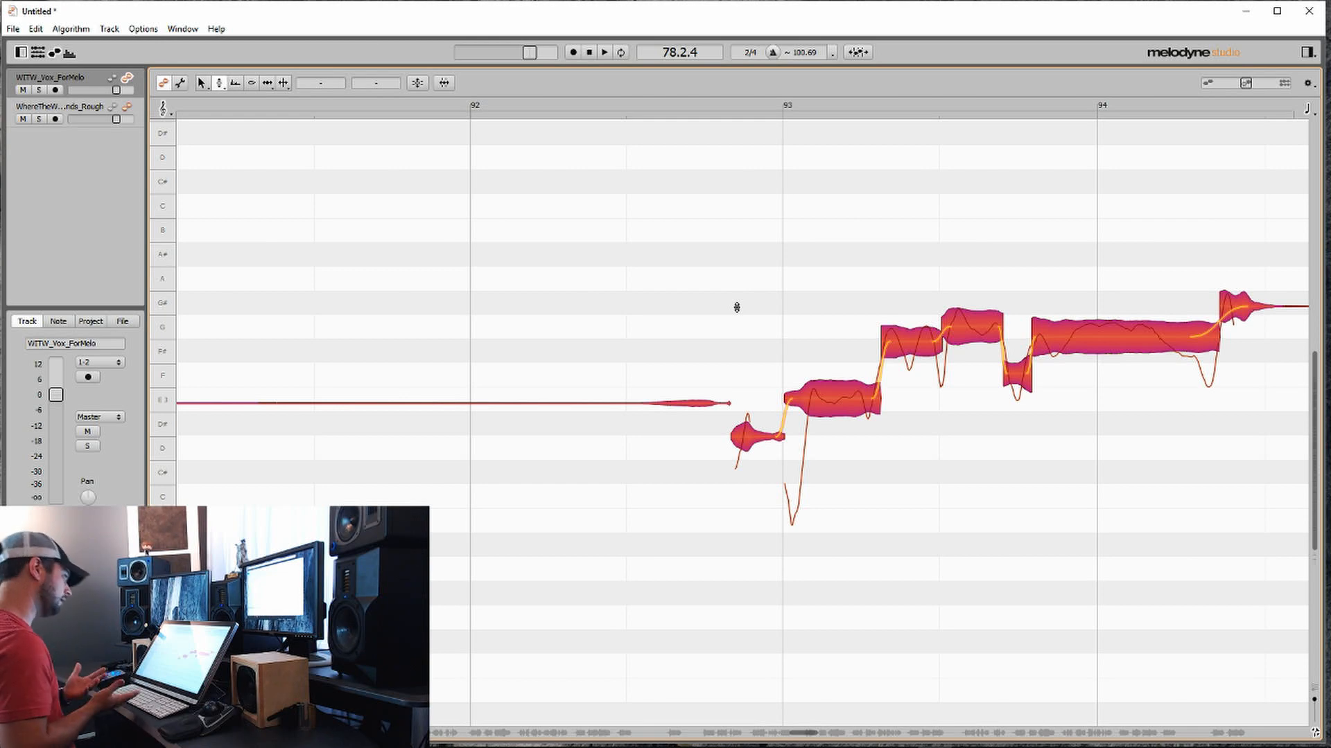
{"action": "key", "text": "ctrl+a"}
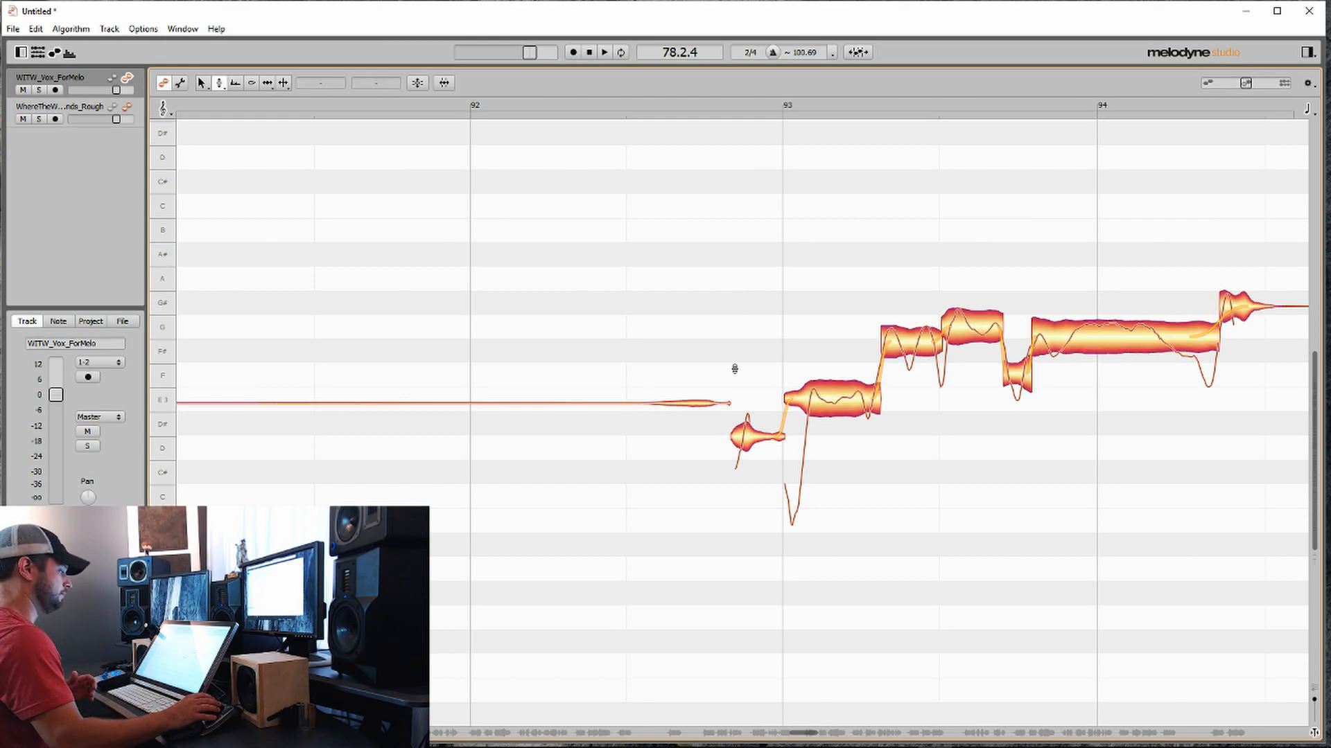
Step: Select and audition the E note at bar 93 with the Pitch tool
{"action": "left_click", "coordinate": [831, 402]}
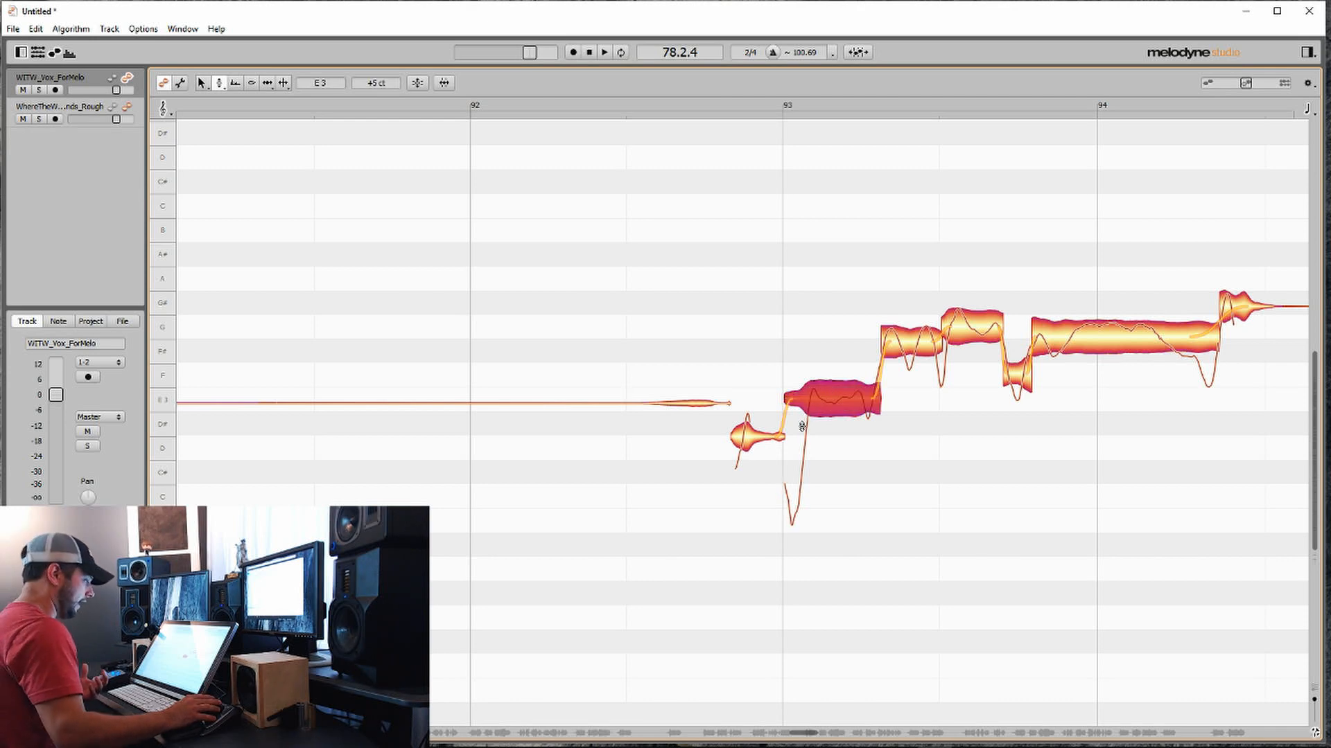
{"action": "left_click", "coordinate": [802, 409]}
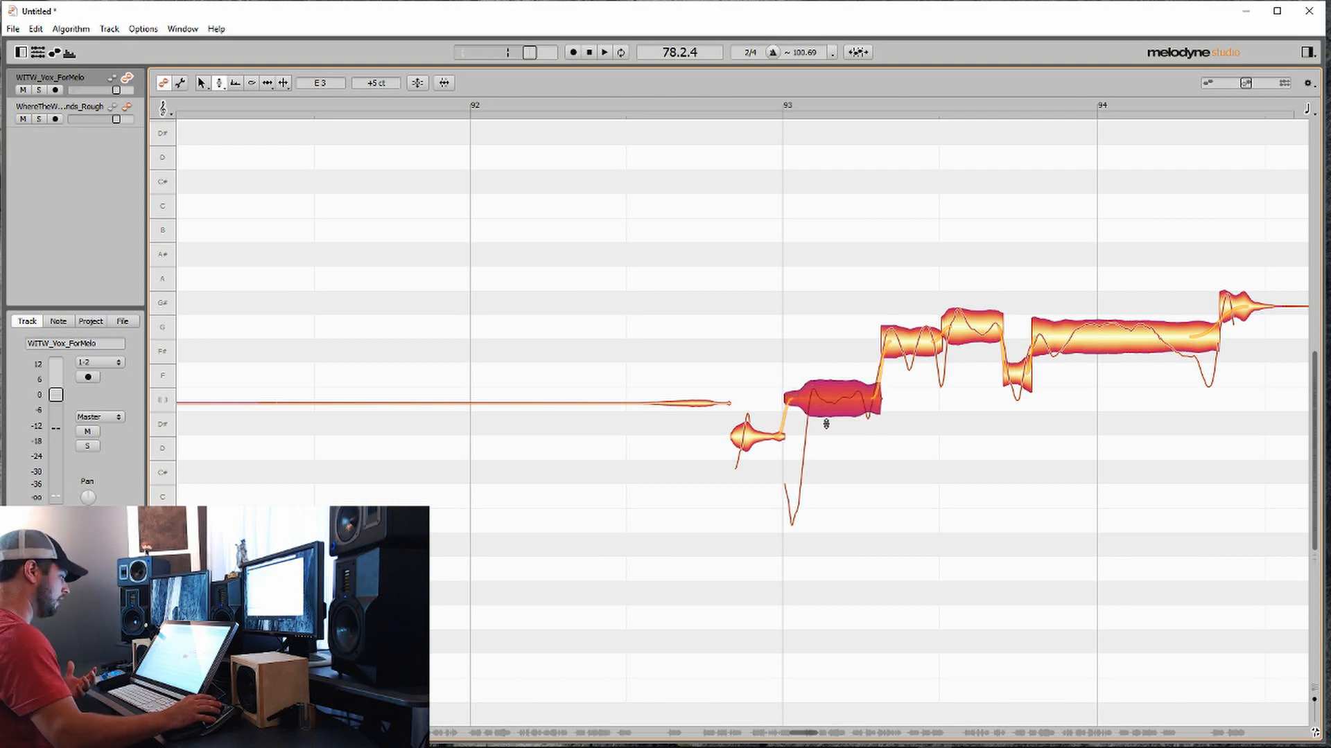
{"action": "left_click", "coordinate": [832, 405]}
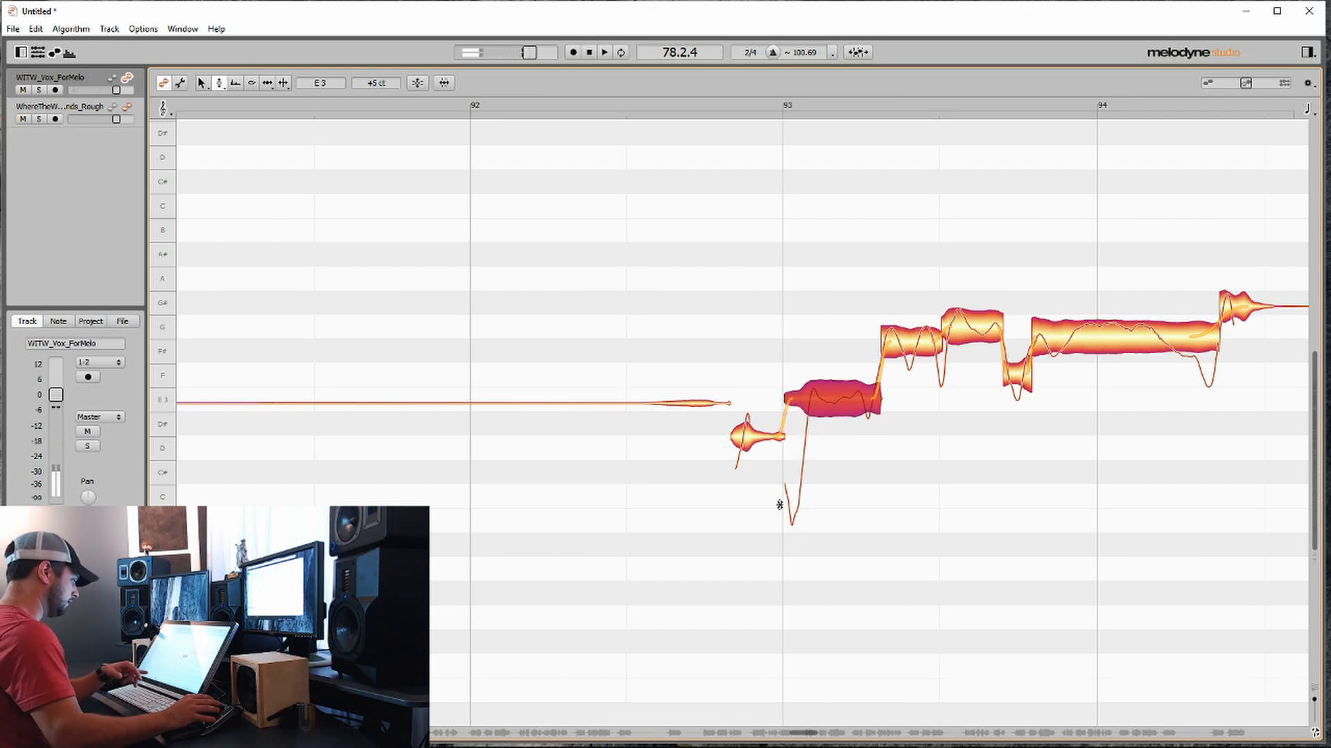
Step: Switch from the Pitch tool to the Note Separation tool, back to the Pitch tool, and again to the note separation tools
{"action": "right_click", "coordinate": [773, 441]}
{"action": "left_click", "coordinate": [813, 440]}
{"action": "right_click", "coordinate": [716, 438]}
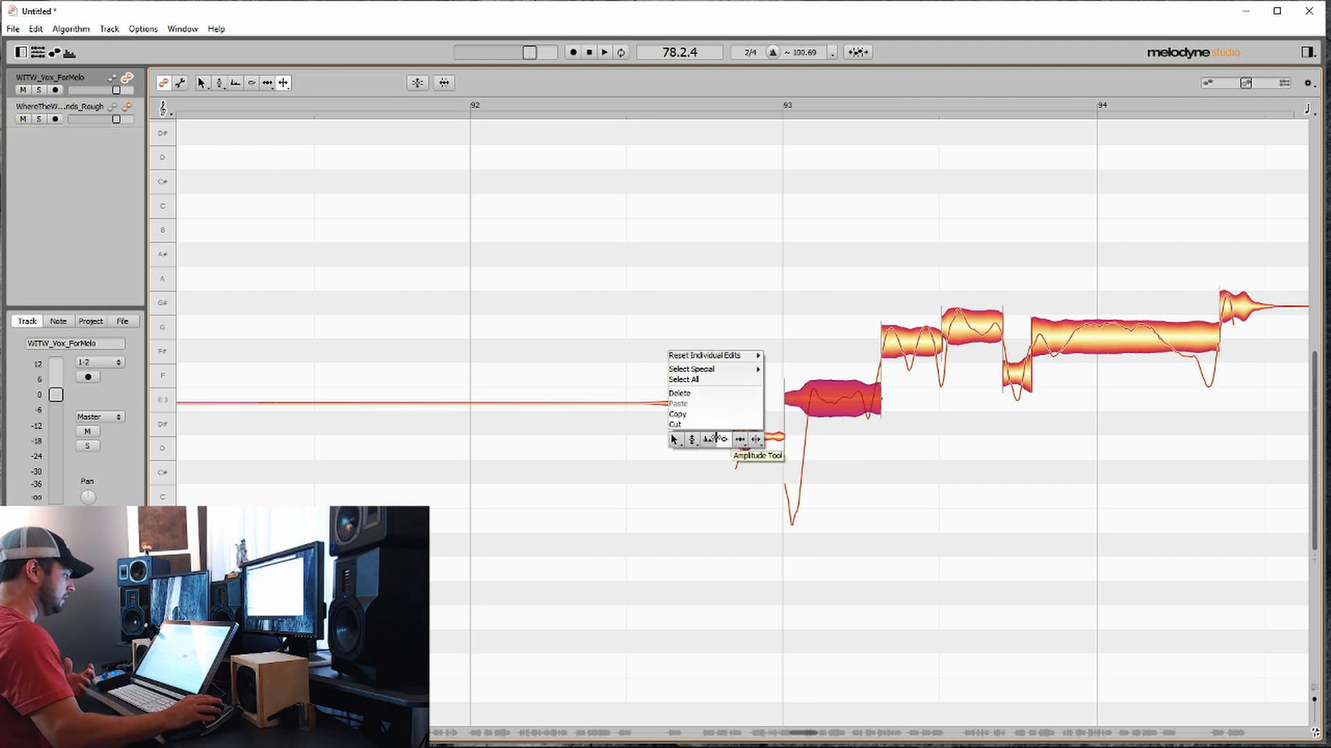
{"action": "left_click", "coordinate": [692, 439]}
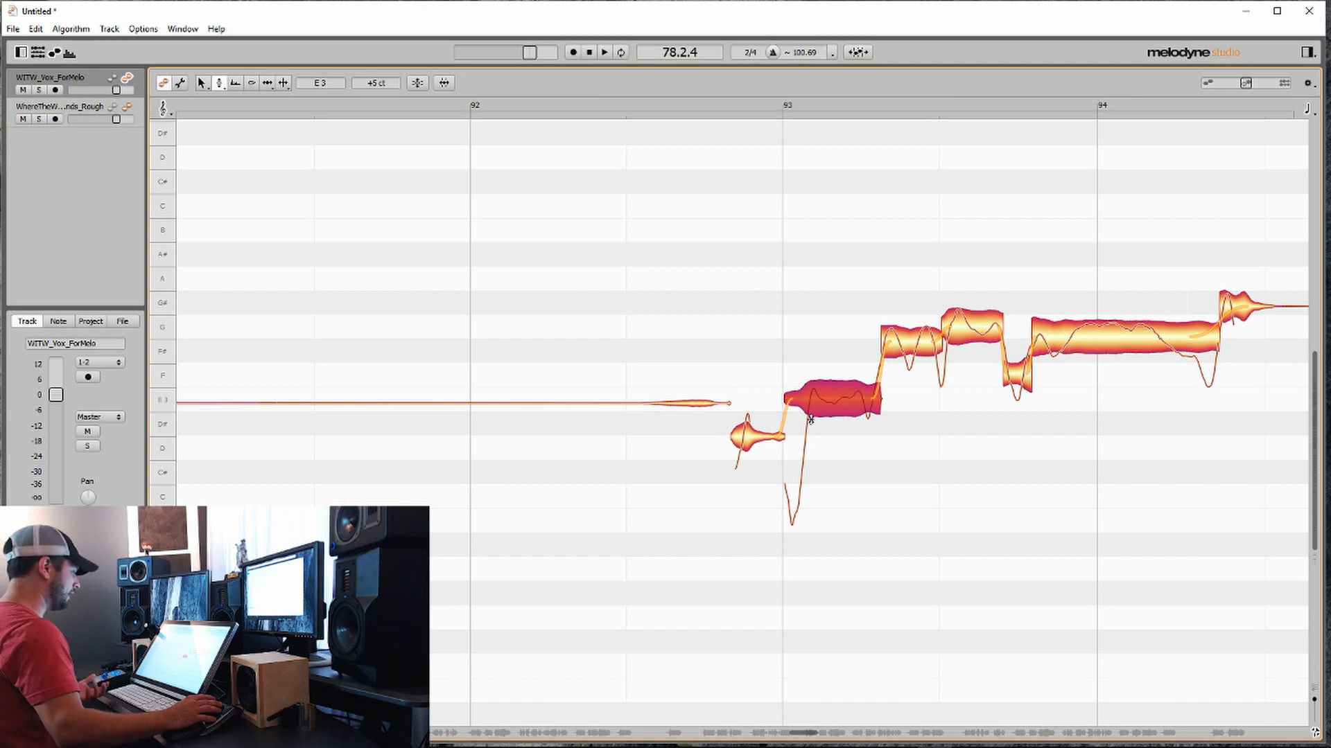
{"action": "right_click", "coordinate": [774, 424]}
{"action": "left_click", "coordinate": [839, 433]}
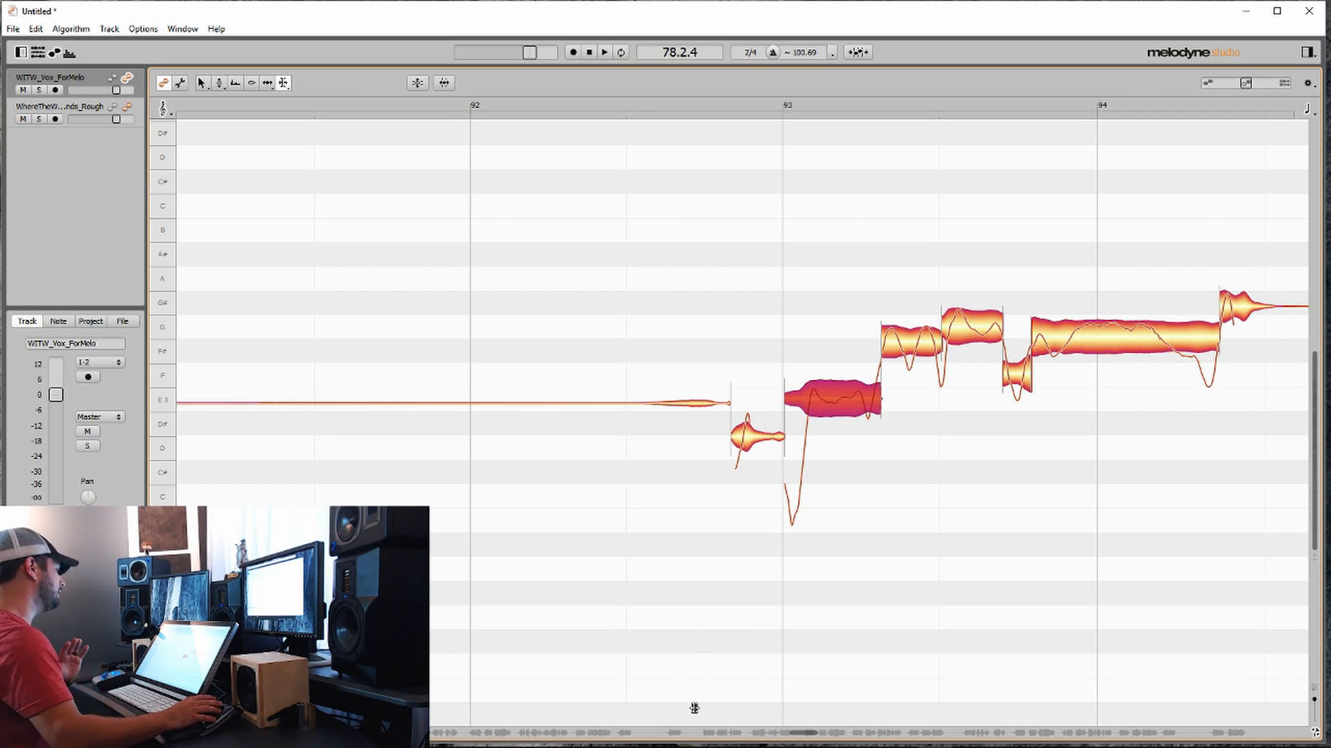
Step: Split the F# note just before bar 78 where its pitch drops, and shift the boundary at bar 78 slightly later
{"action": "left_click", "coordinate": [702, 739]}
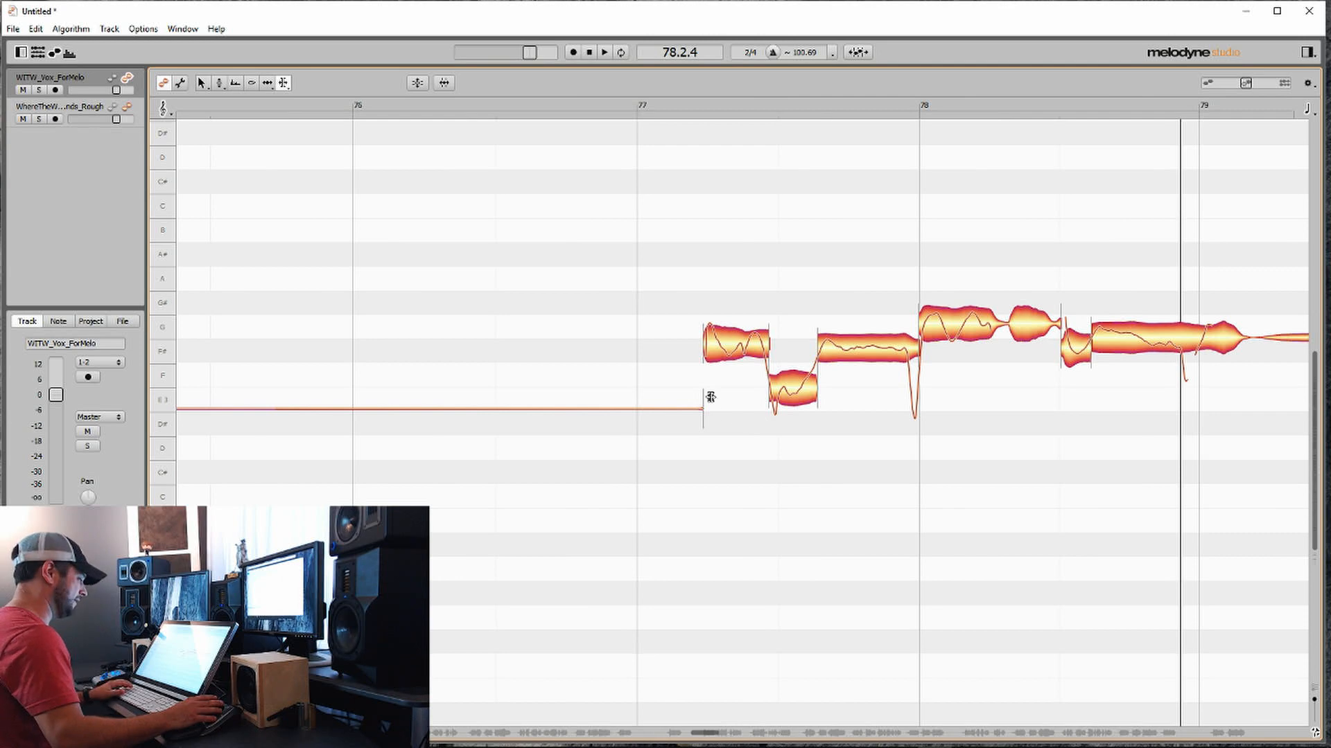
{"action": "scroll", "coordinate": [711, 399], "scroll_direction": "right", "scroll_amount": 3}
{"action": "right_click", "coordinate": [627, 406]}
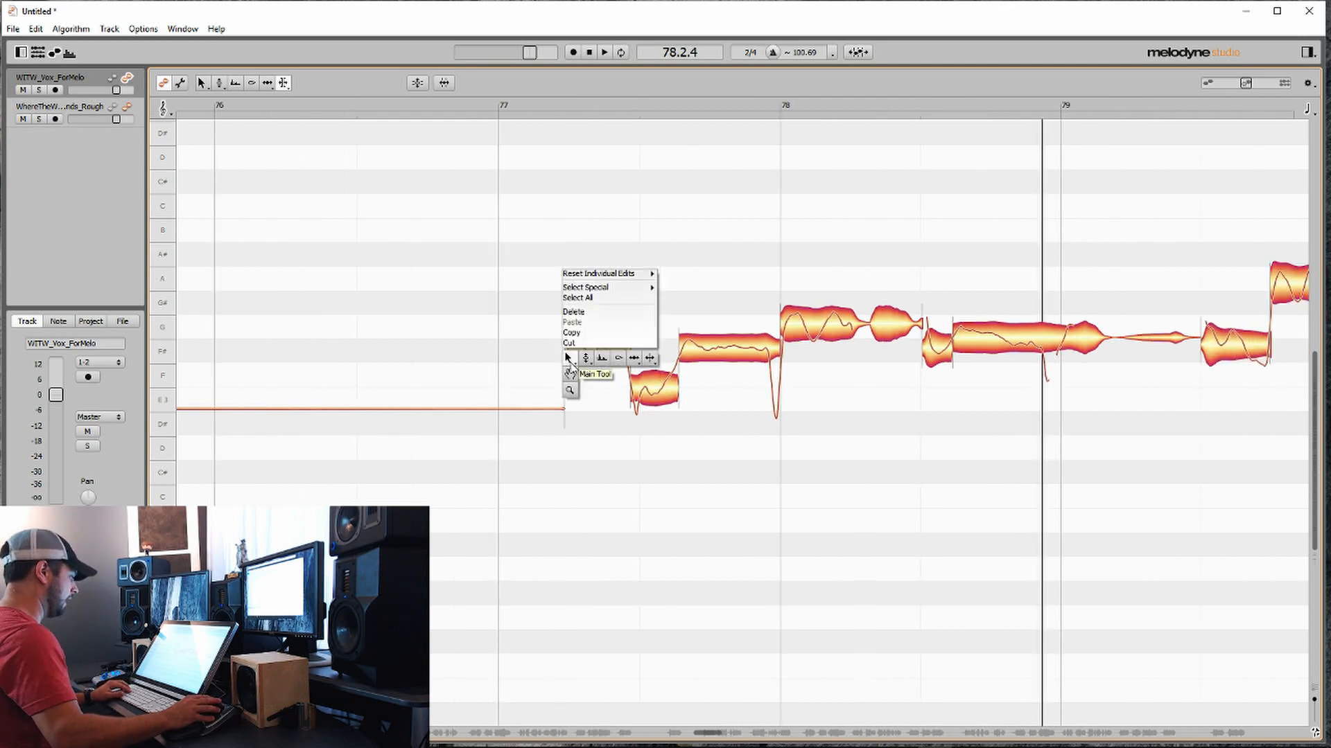
{"action": "left_click", "coordinate": [579, 383]}
{"action": "left_click", "coordinate": [630, 393]}
{"action": "left_click", "coordinate": [630, 393]}
{"action": "scroll", "coordinate": [676, 343], "scroll_direction": "right", "scroll_amount": 3}
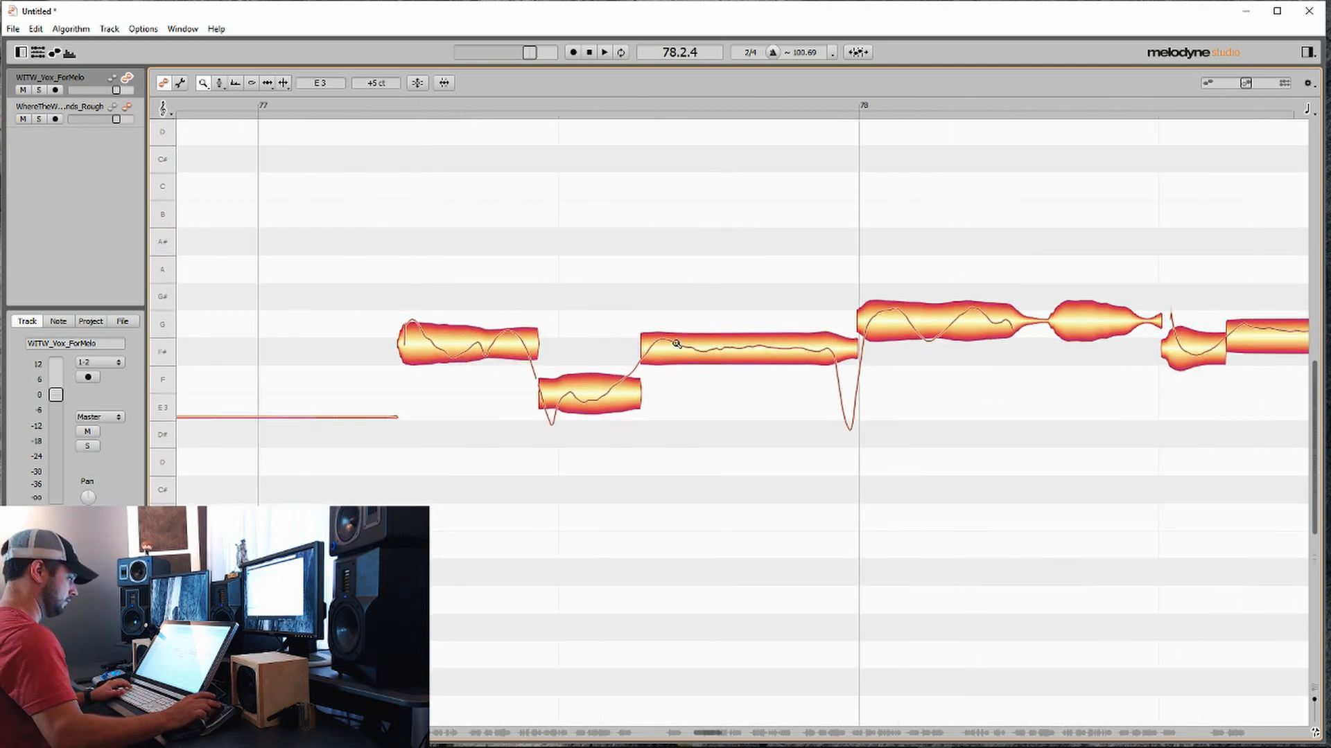
{"action": "right_click", "coordinate": [686, 336]}
{"action": "left_click", "coordinate": [732, 298]}
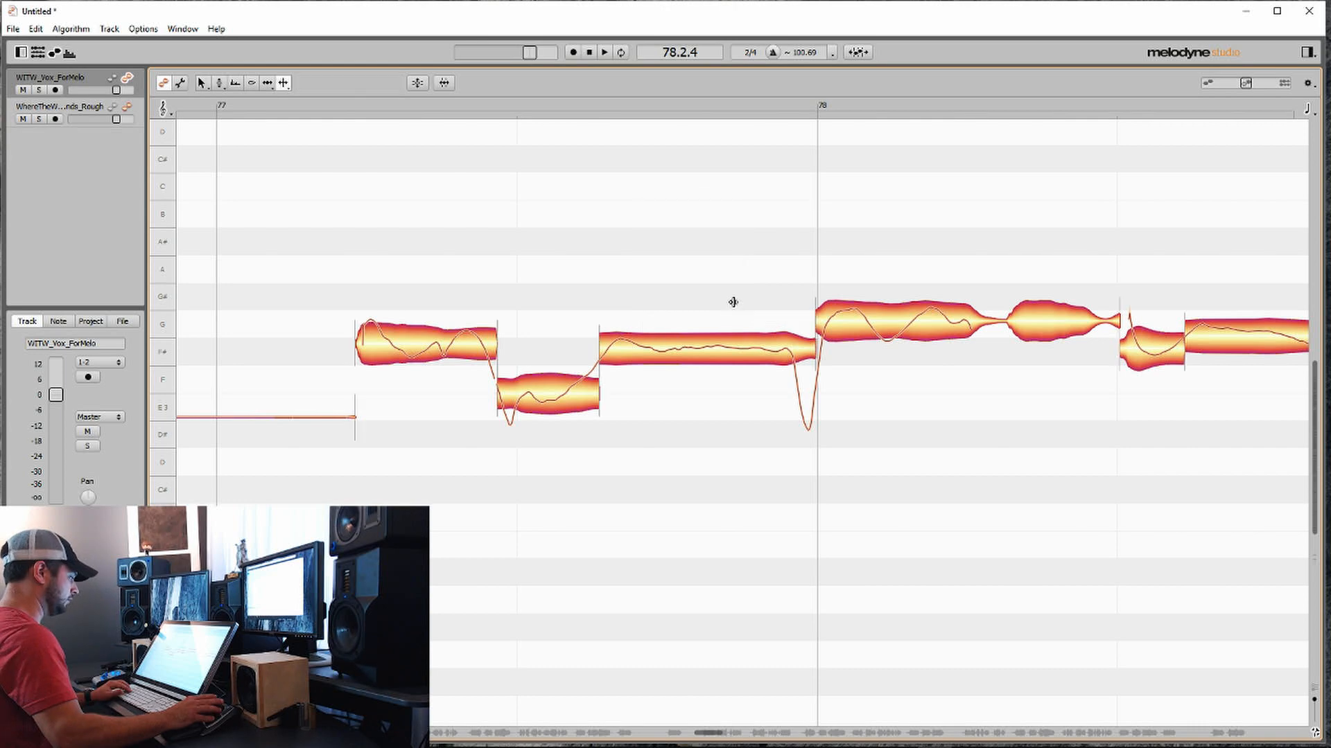
{"action": "left_click", "coordinate": [794, 354]}
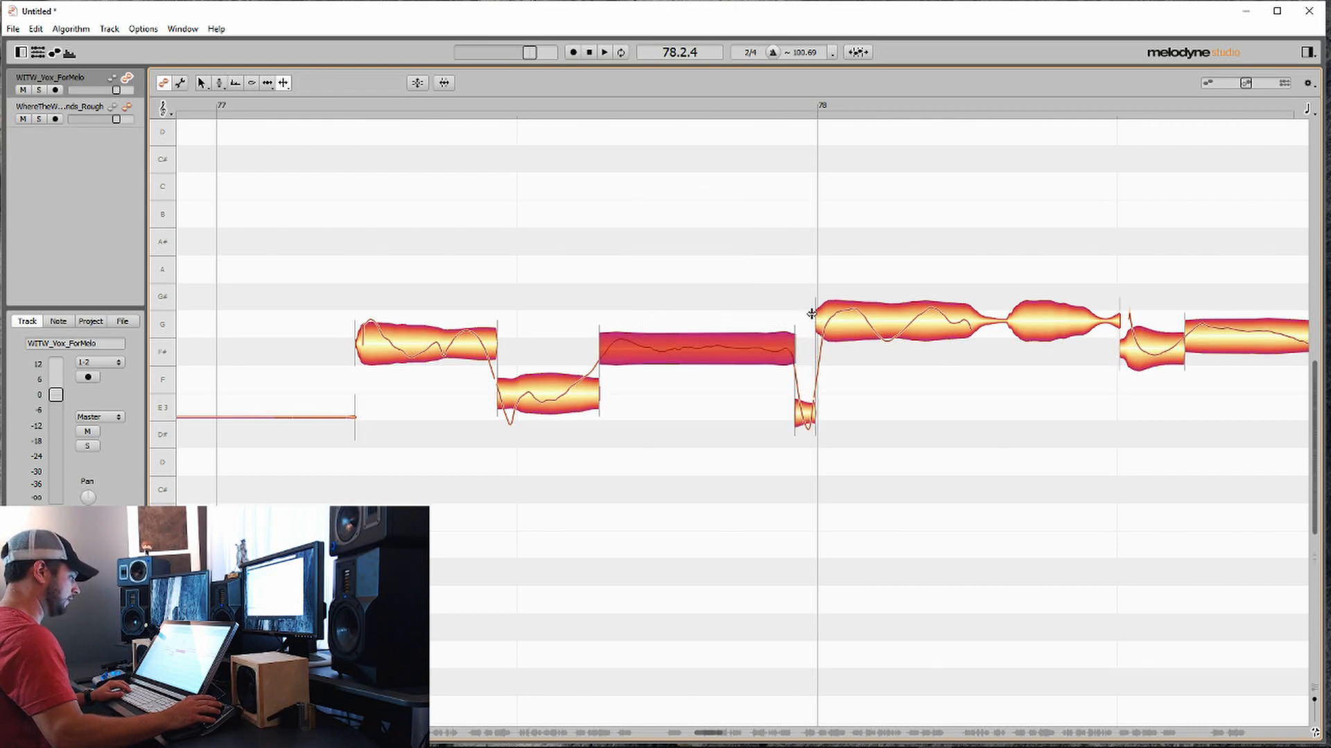
{"action": "left_click_drag", "start_coordinate": [811, 314], "coordinate": [818, 317]}
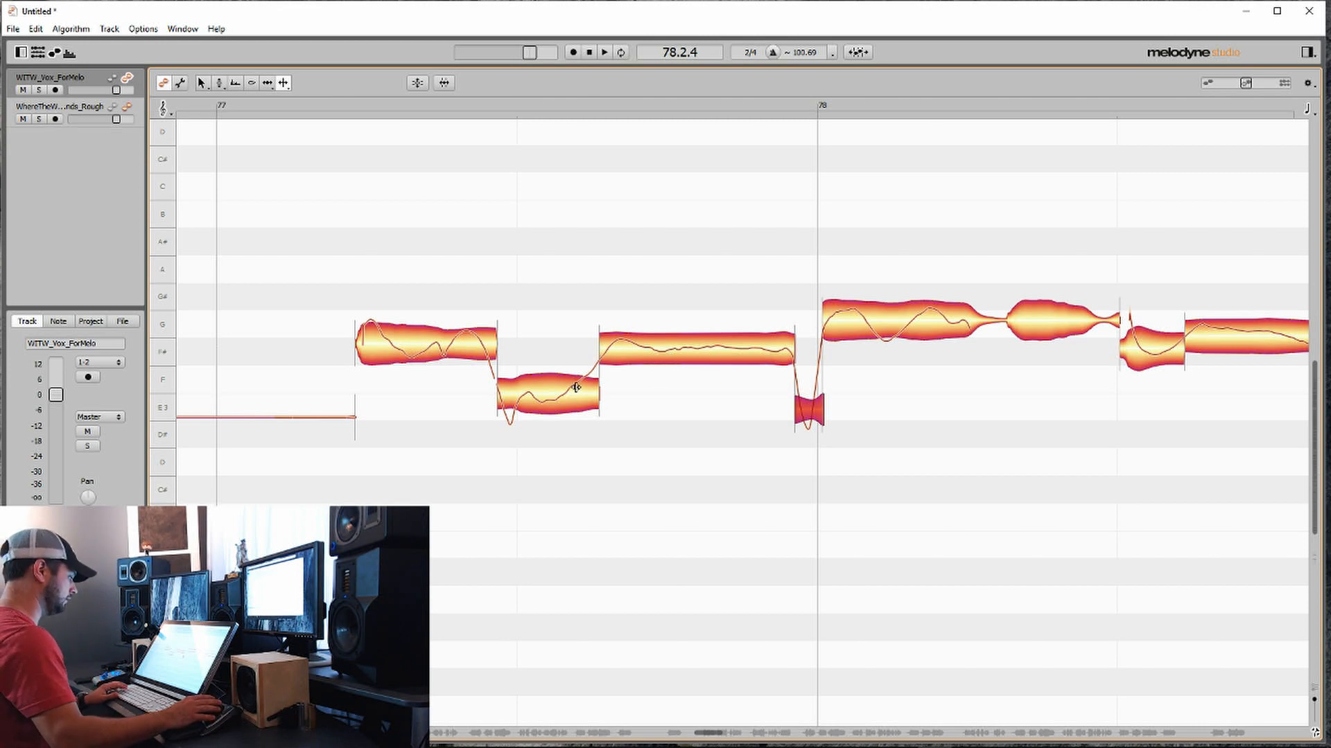
Step: Move the boundary after the first note of the bar 77 phrase slightly earlier, and split the following F note into three segments
{"action": "left_click_drag", "start_coordinate": [497, 331], "coordinate": [489, 330]}
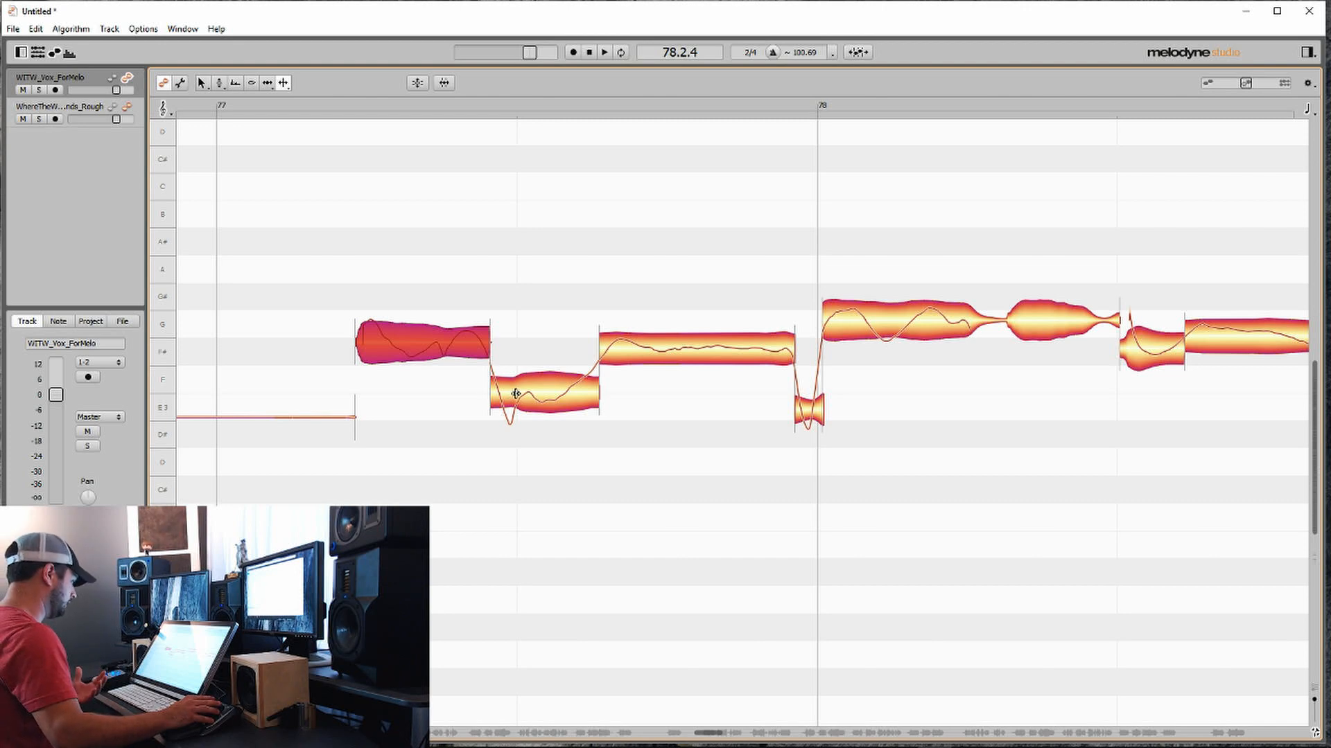
{"action": "double_click", "coordinate": [517, 390]}
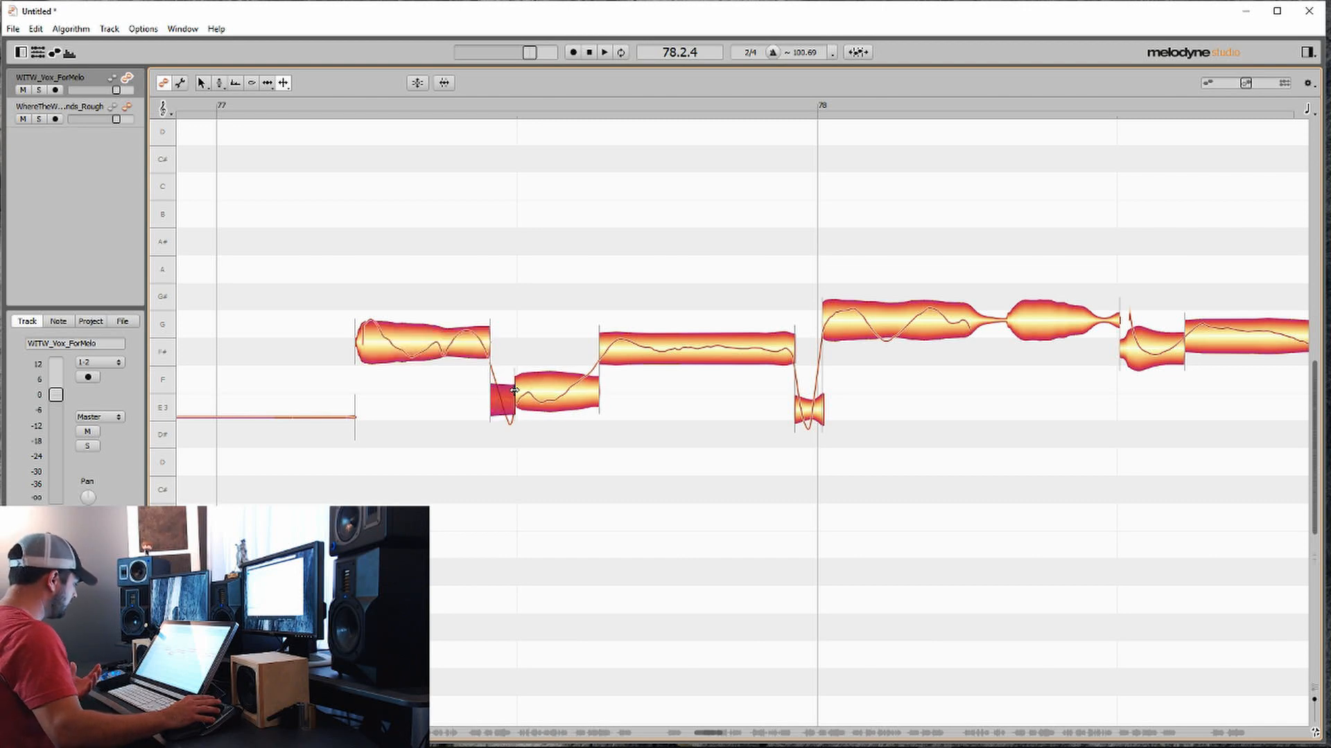
{"action": "left_click", "coordinate": [575, 384]}
{"action": "double_click", "coordinate": [575, 383]}
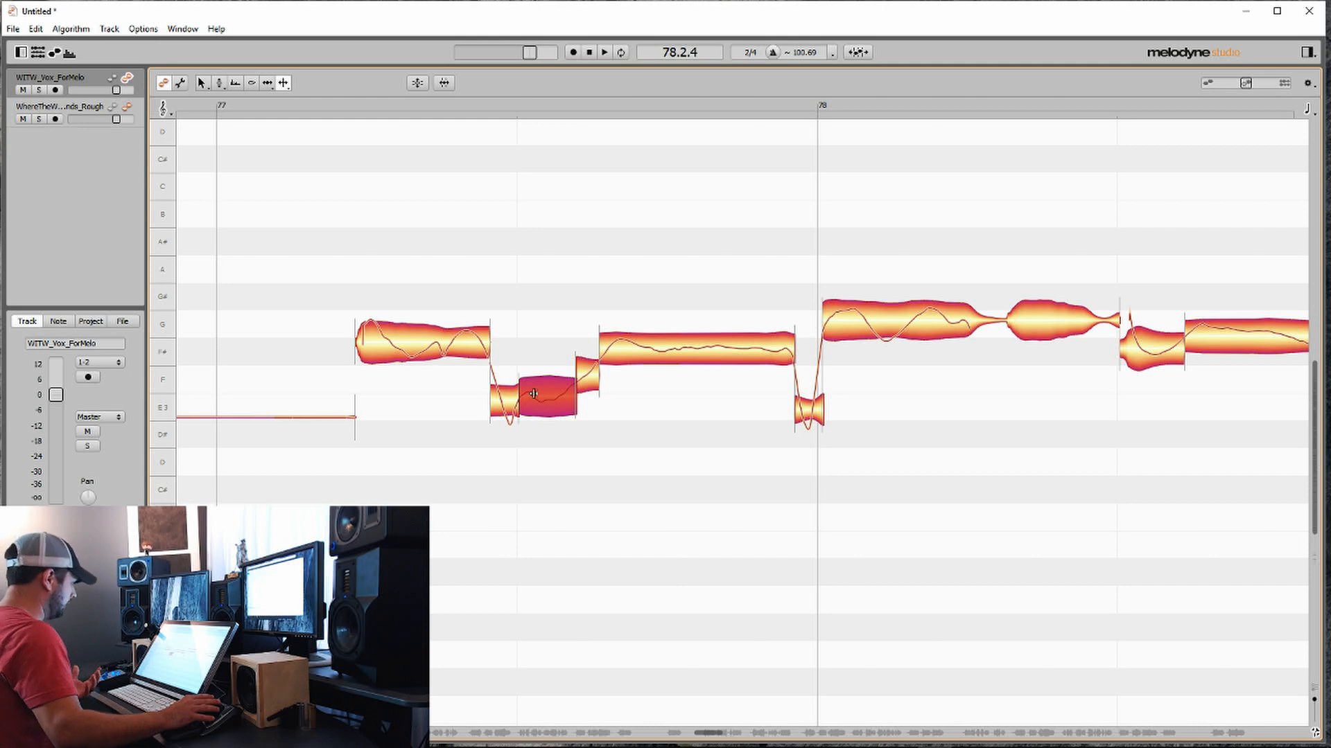
Step: Split the long sustained note before bar 79 at the playhead and again midway through its first part where the pitch falls
{"action": "scroll", "coordinate": [600, 397], "scroll_direction": "right", "scroll_amount": 5}
{"action": "scroll", "coordinate": [600, 398], "scroll_direction": "right", "scroll_amount": 4}
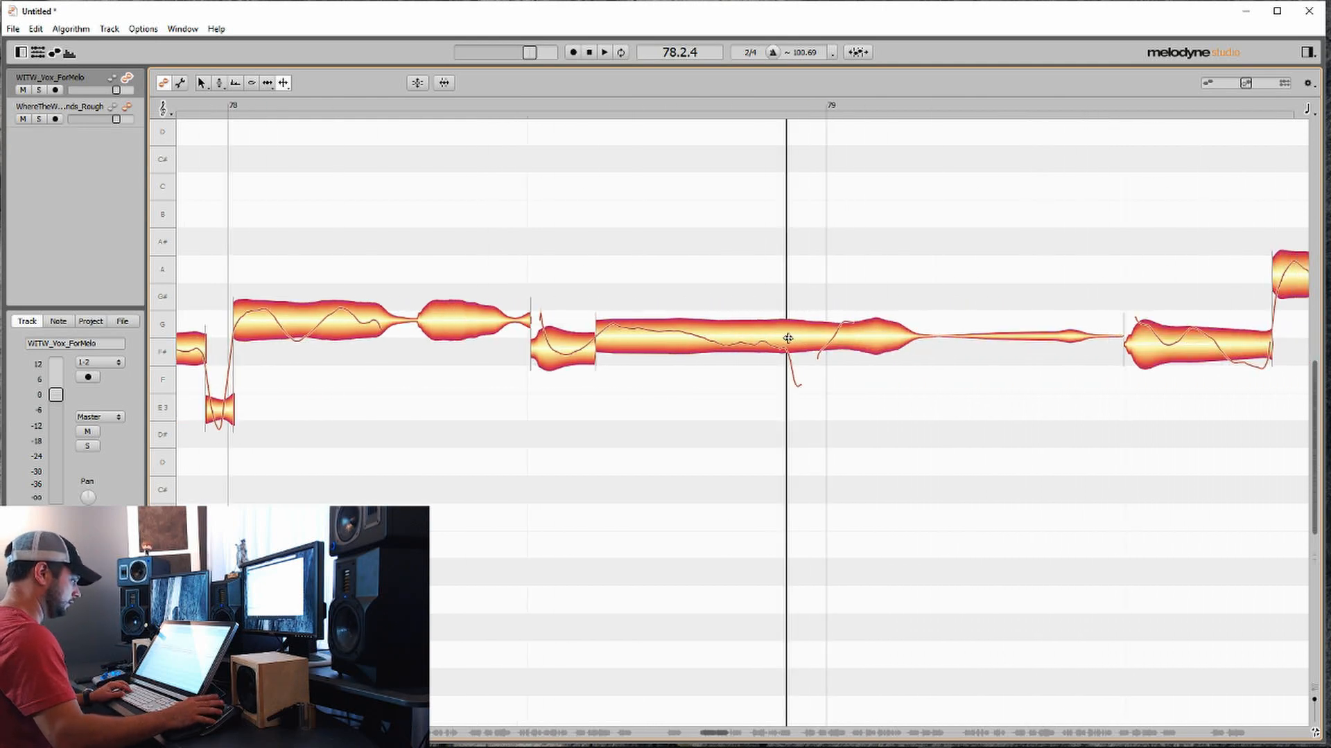
{"action": "double_click", "coordinate": [787, 336]}
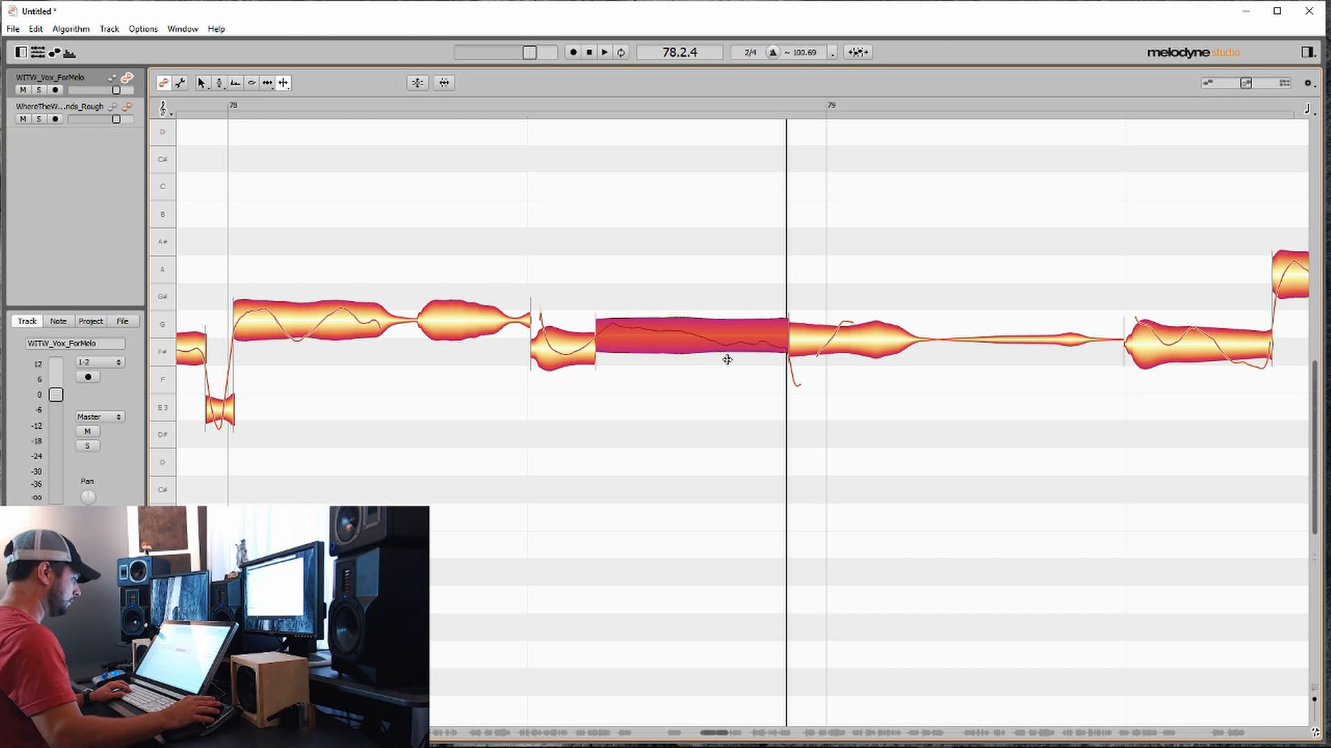
{"action": "double_click", "coordinate": [705, 336]}
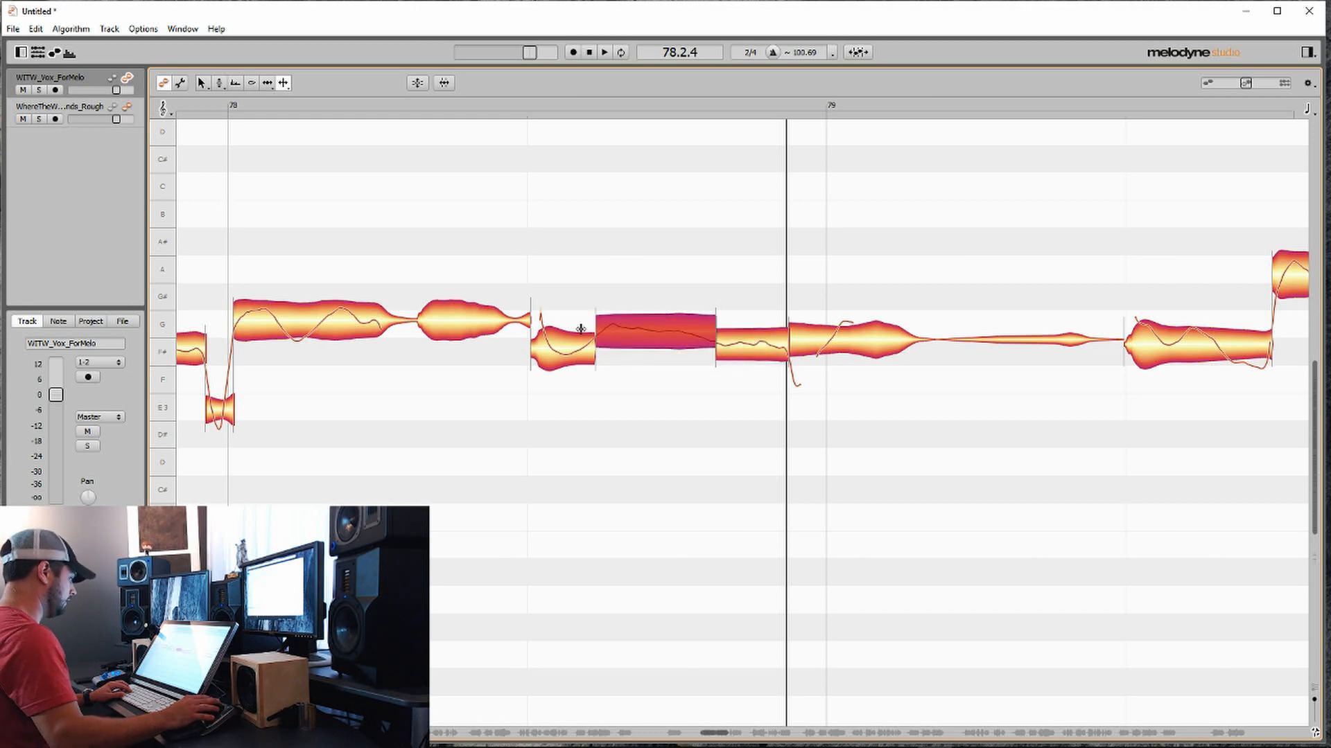
Step: With the Pitch tool, snap the first two segments of the split note before bar 79 to G and F#
{"action": "right_click", "coordinate": [634, 330]}
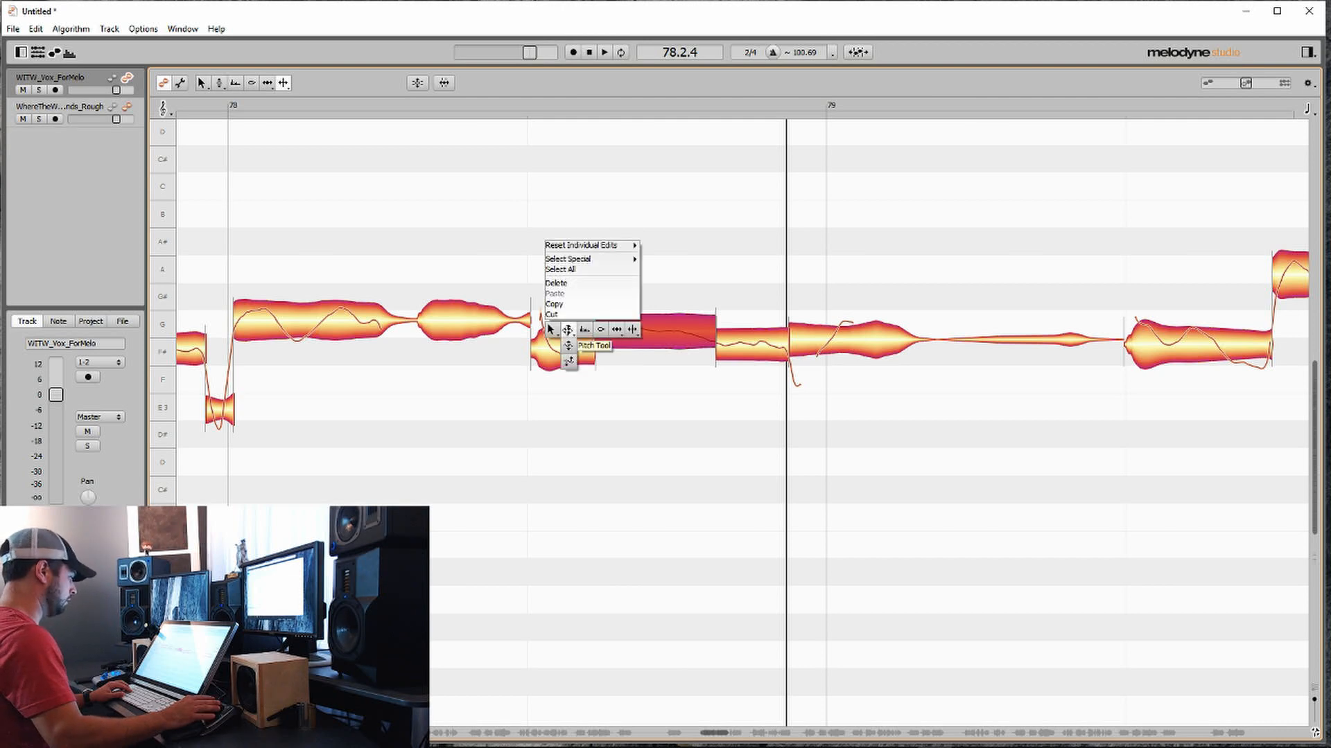
{"action": "left_click", "coordinate": [582, 327]}
{"action": "double_click", "coordinate": [628, 347]}
{"action": "double_click", "coordinate": [783, 351]}
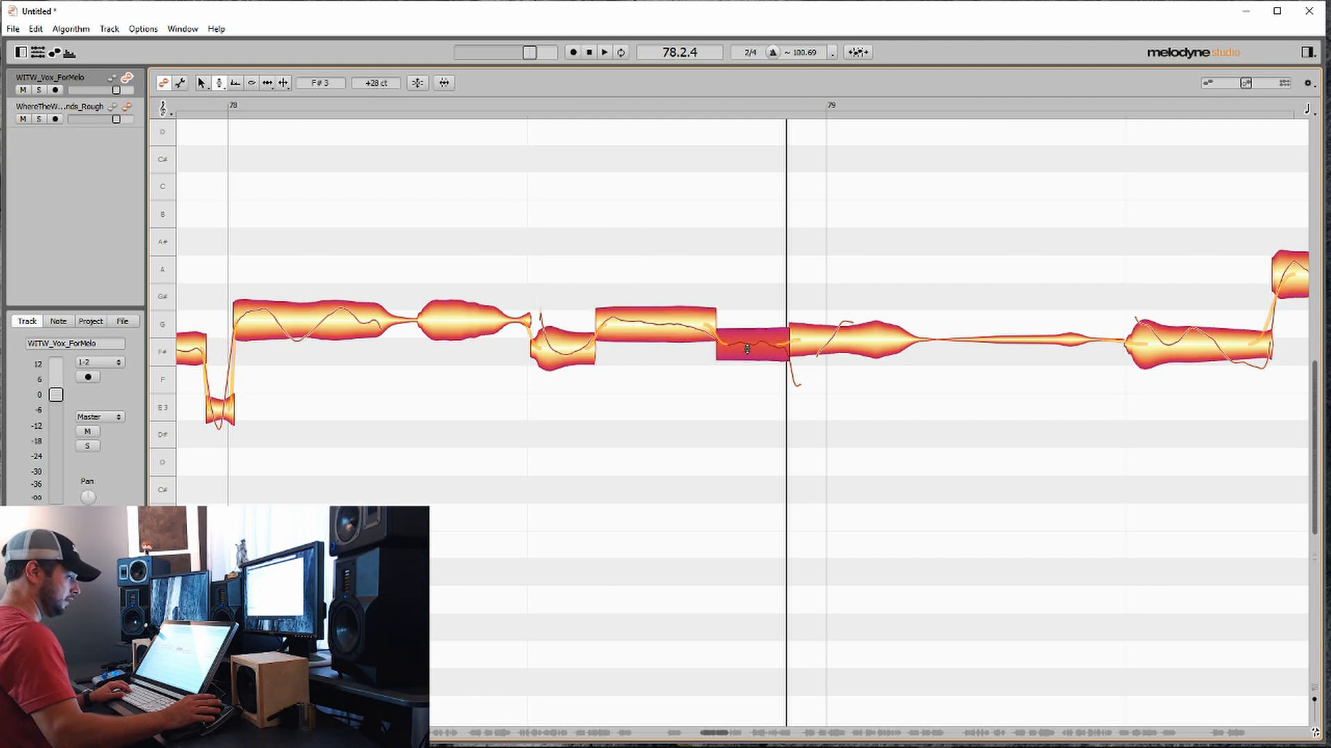
{"action": "left_click", "coordinate": [701, 324]}
{"action": "right_click", "coordinate": [673, 322]}
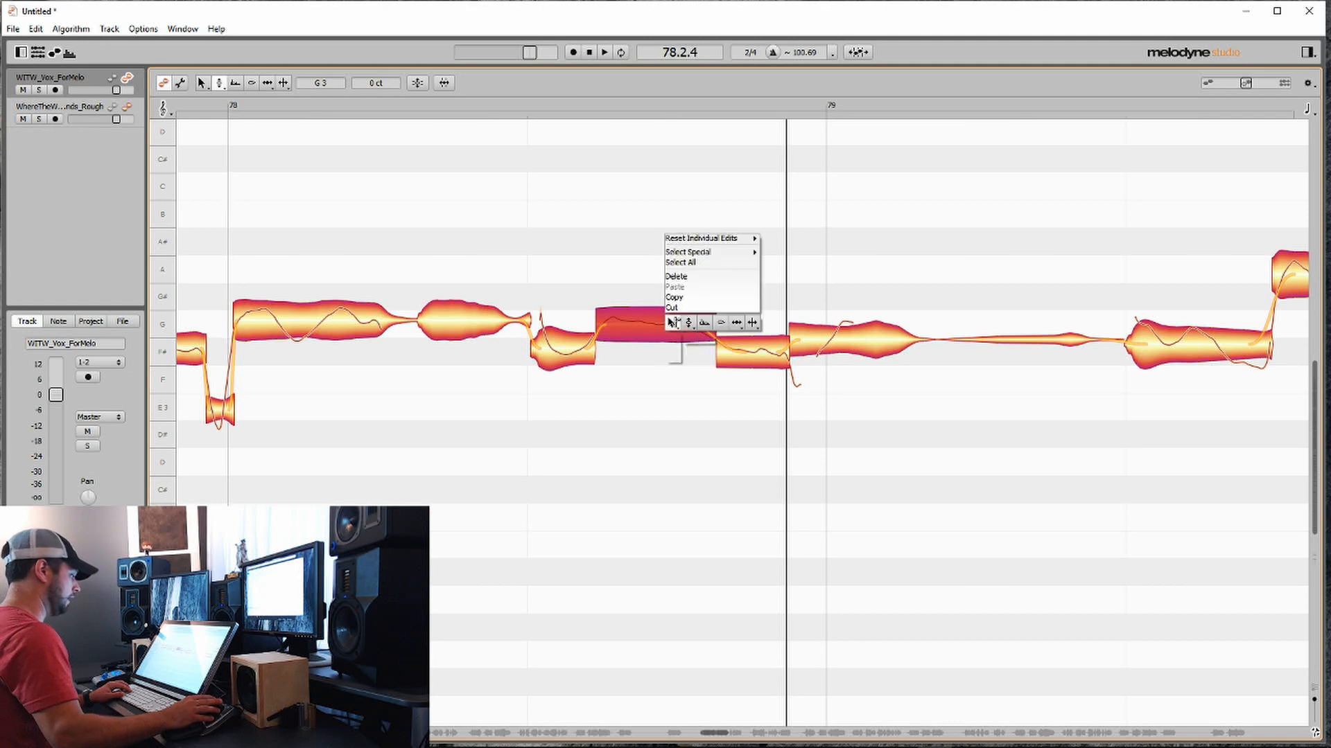
{"action": "left_click", "coordinate": [679, 322]}
Step: Split the note around bar 79 into three segments, and shift the boundary between its F# and G parts slightly later
{"action": "scroll", "coordinate": [688, 326], "scroll_direction": "right", "scroll_amount": 5}
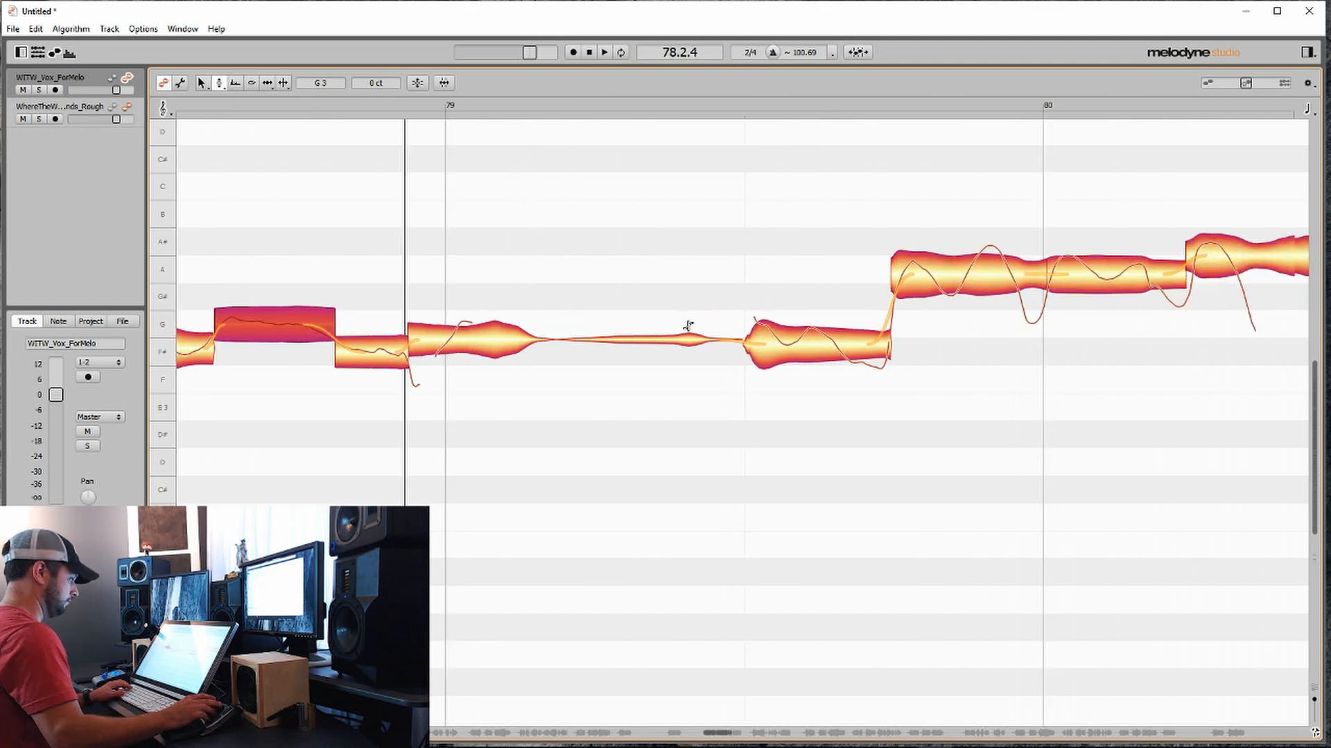
{"action": "scroll", "coordinate": [416, 337], "scroll_direction": "left", "scroll_amount": 2}
{"action": "right_click", "coordinate": [416, 337]}
{"action": "left_click", "coordinate": [477, 339]}
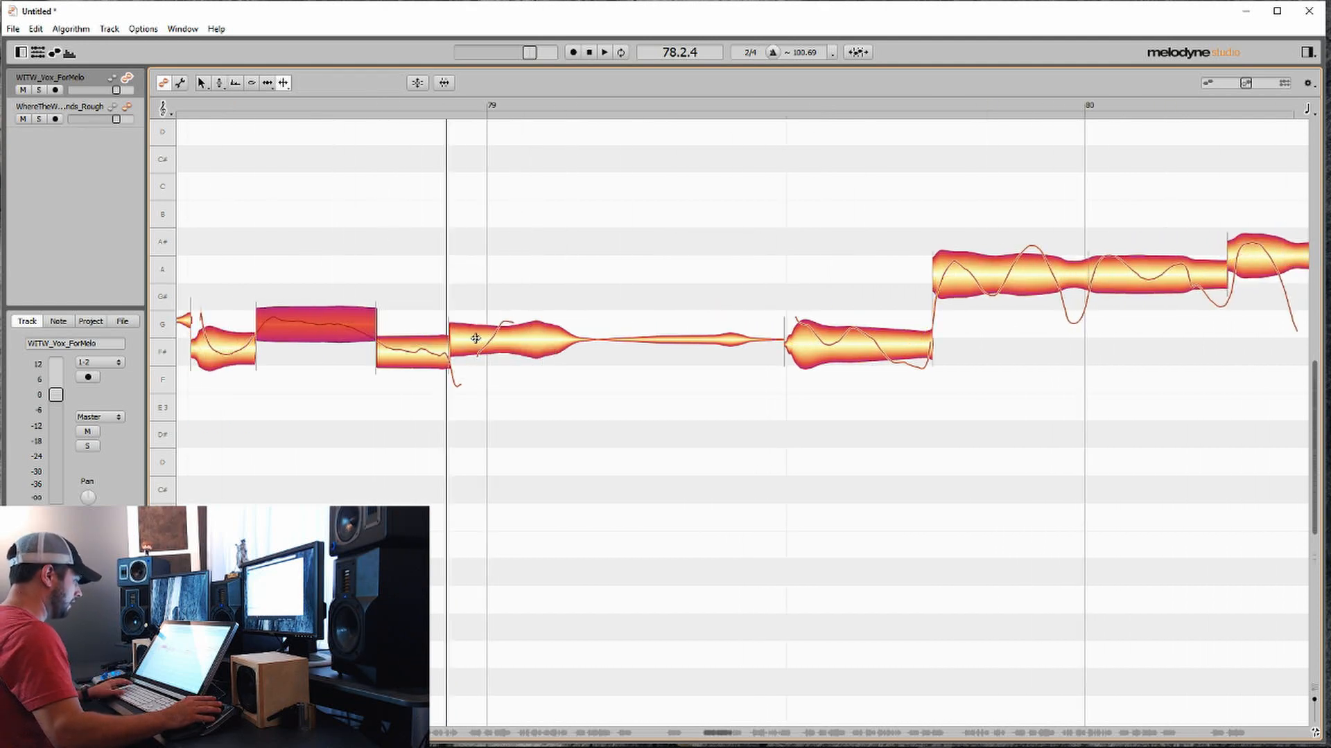
{"action": "left_click", "coordinate": [477, 339]}
{"action": "left_click", "coordinate": [490, 338]}
{"action": "left_click", "coordinate": [522, 322]}
{"action": "left_click", "coordinate": [522, 322]}
{"action": "scroll", "coordinate": [522, 322], "scroll_direction": "right", "scroll_amount": 2}
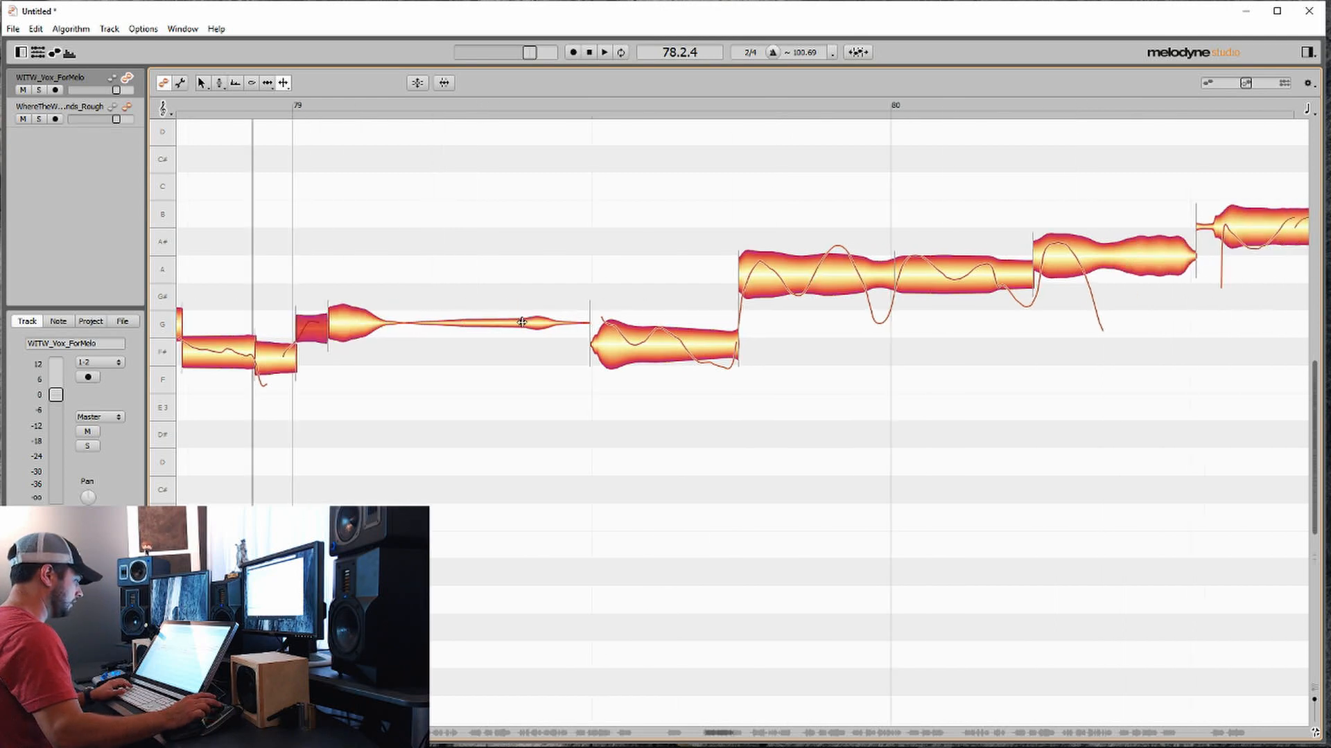
{"action": "left_click", "coordinate": [285, 353]}
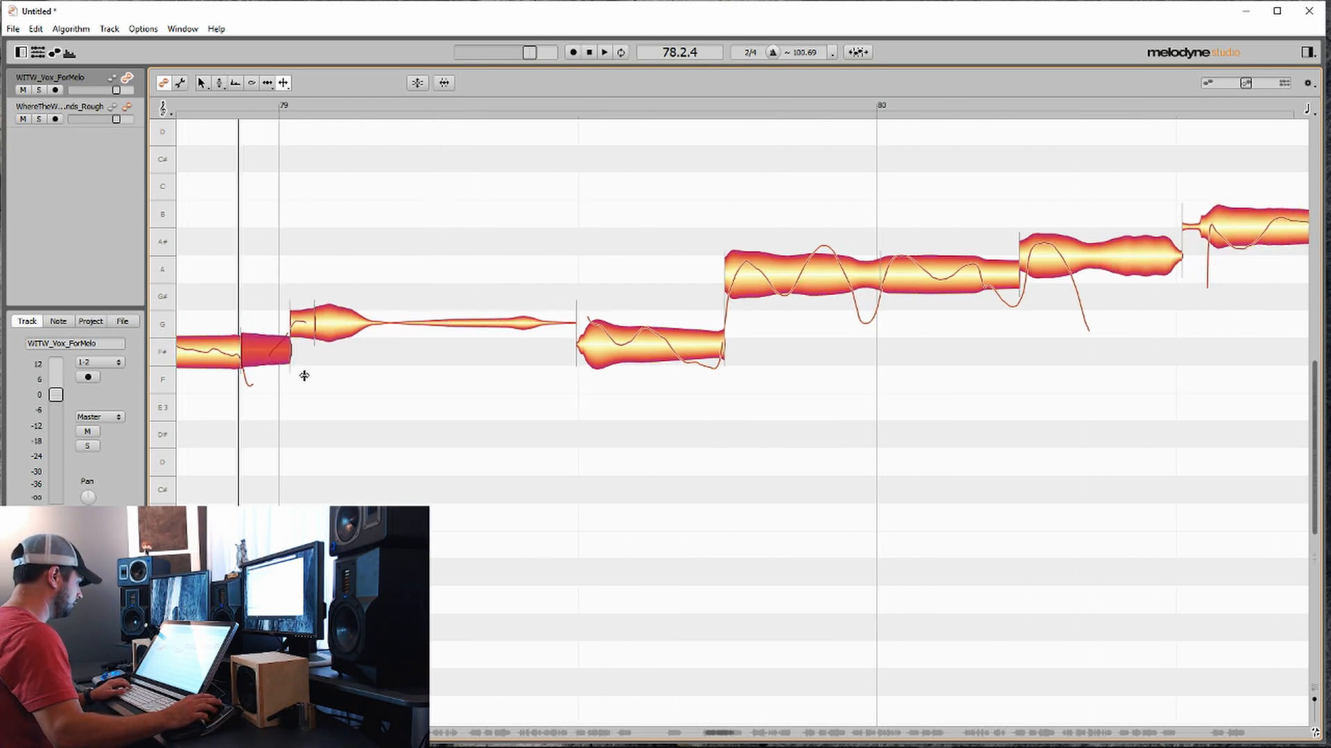
Step: Split the F# note midway between bars 79 and 80 in two where its pitch curve drops
{"action": "scroll", "coordinate": [303, 374], "scroll_direction": "left", "scroll_amount": 2}
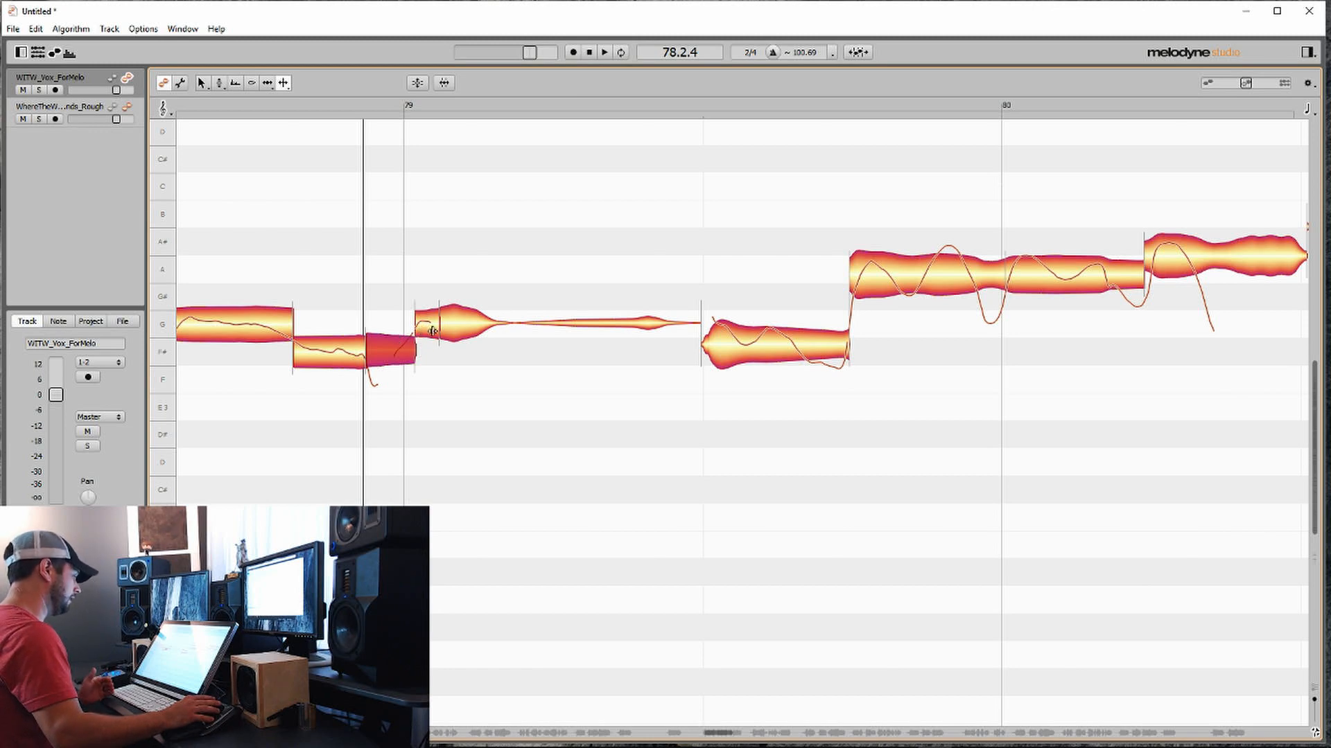
{"action": "scroll", "coordinate": [523, 371], "scroll_direction": "right", "scroll_amount": 3}
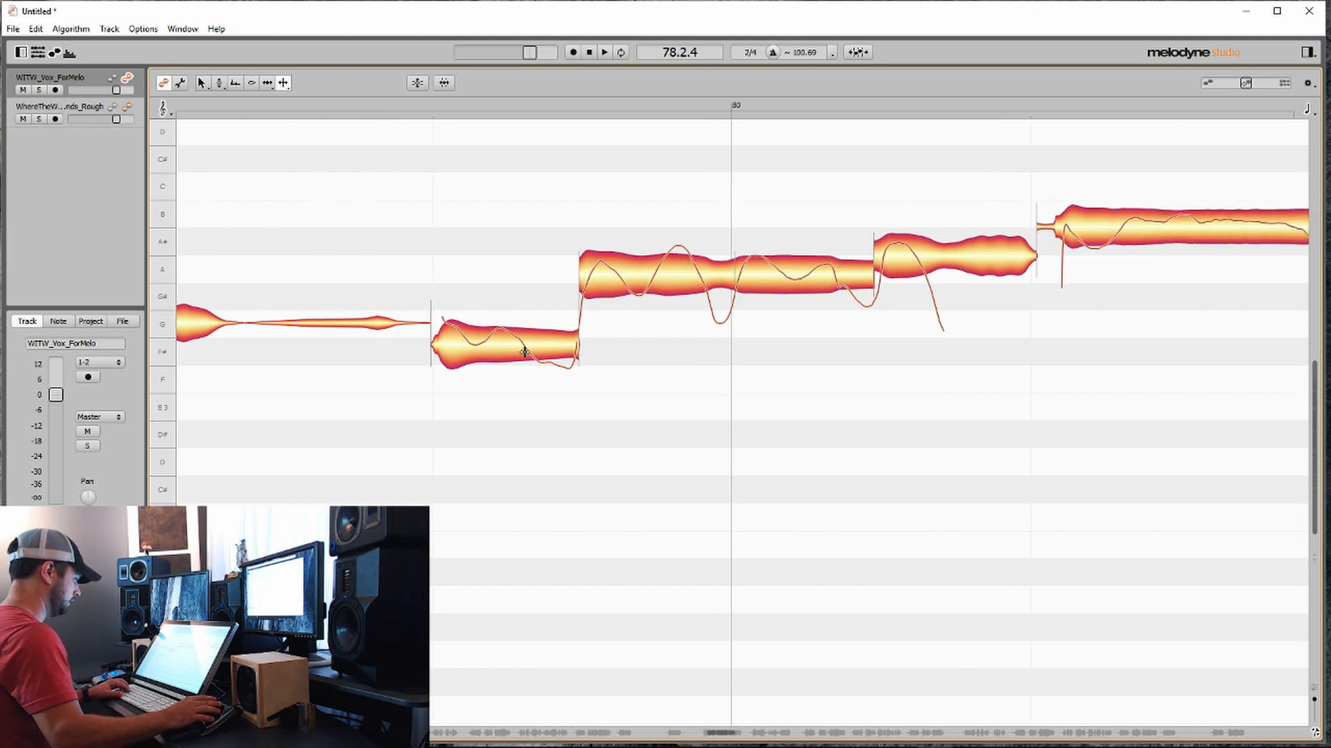
{"action": "double_click", "coordinate": [527, 348]}
{"action": "scroll", "coordinate": [541, 336], "scroll_direction": "right", "scroll_amount": 2}
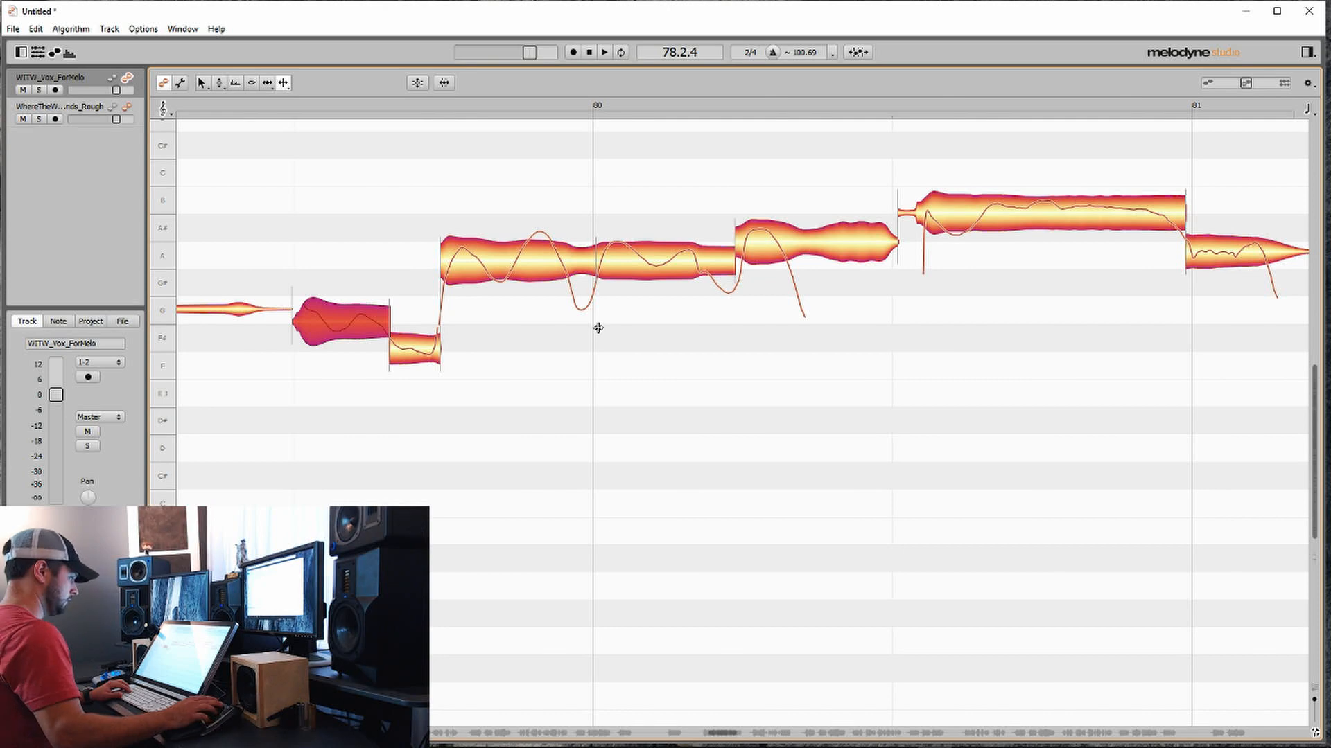
Step: Shift the end boundary of the A note at bar 80 slightly later and split the note into three segments around its pitch dip
{"action": "scroll", "coordinate": [597, 328], "scroll_direction": "up", "scroll_amount": 1}
{"action": "left_click_drag", "start_coordinate": [730, 282], "coordinate": [740, 284]}
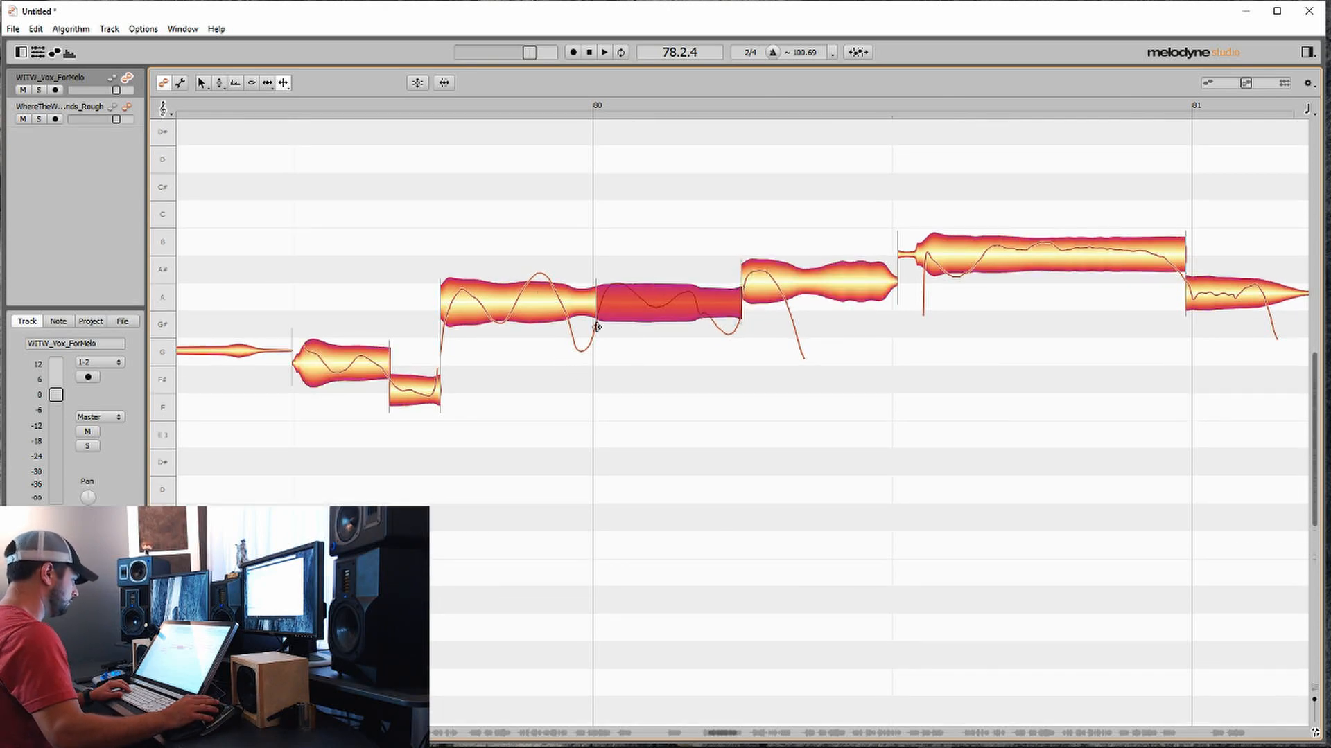
{"action": "left_click", "coordinate": [558, 295]}
{"action": "left_click_drag", "start_coordinate": [559, 298], "coordinate": [569, 323]}
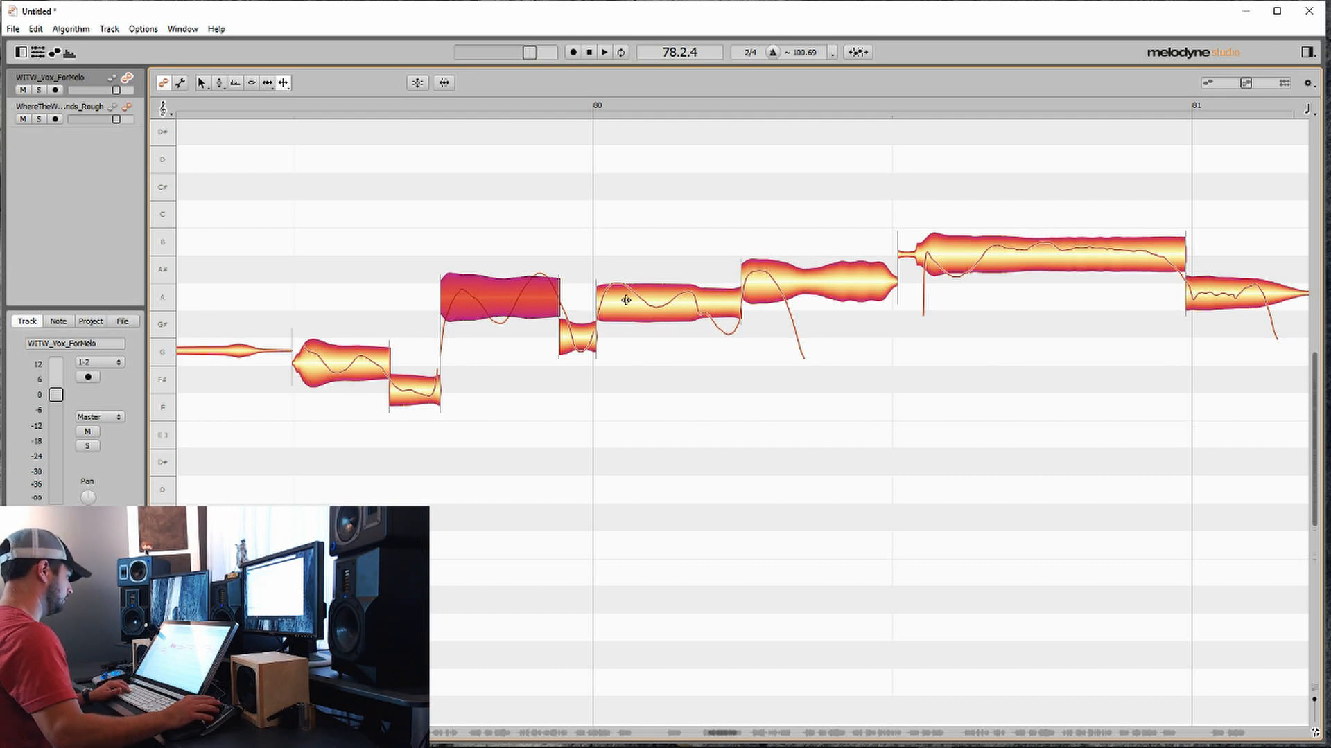
Step: Split the long B note between bars 80 and 81 near its start, where the pitch curve rises
{"action": "scroll", "coordinate": [746, 296], "scroll_direction": "right", "scroll_amount": 3}
{"action": "left_click", "coordinate": [738, 256]}
{"action": "left_click_drag", "start_coordinate": [739, 258], "coordinate": [707, 275]}
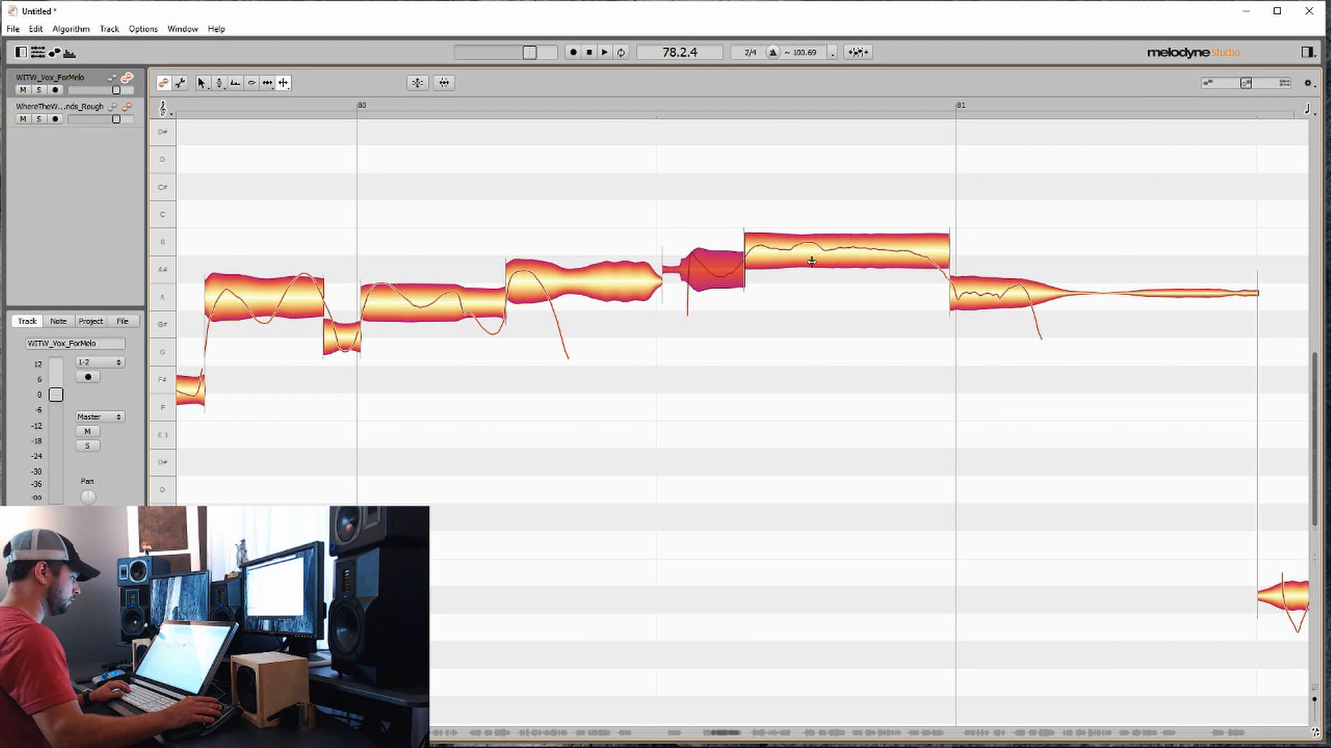
{"action": "scroll", "coordinate": [736, 271], "scroll_direction": "right", "scroll_amount": 2}
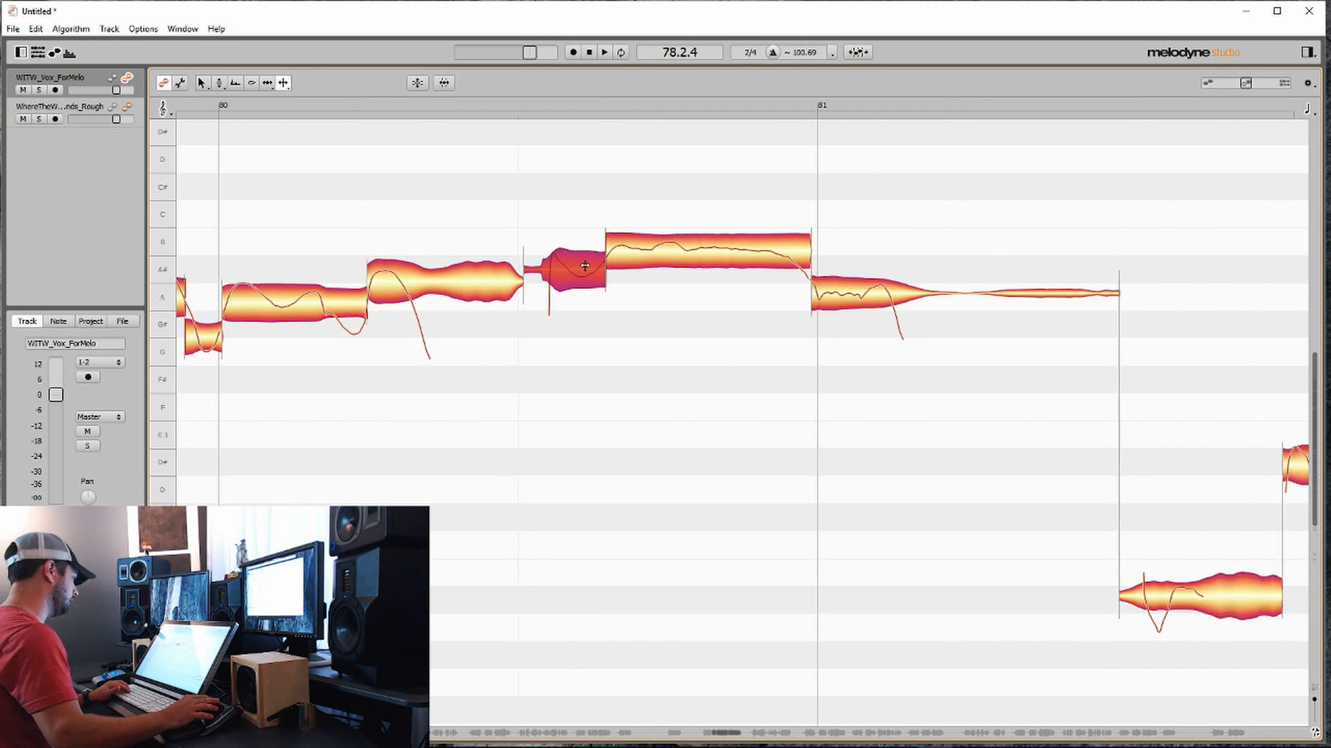
{"action": "left_click", "coordinate": [682, 250]}
{"action": "scroll", "coordinate": [679, 308], "scroll_direction": "right", "scroll_amount": 3}
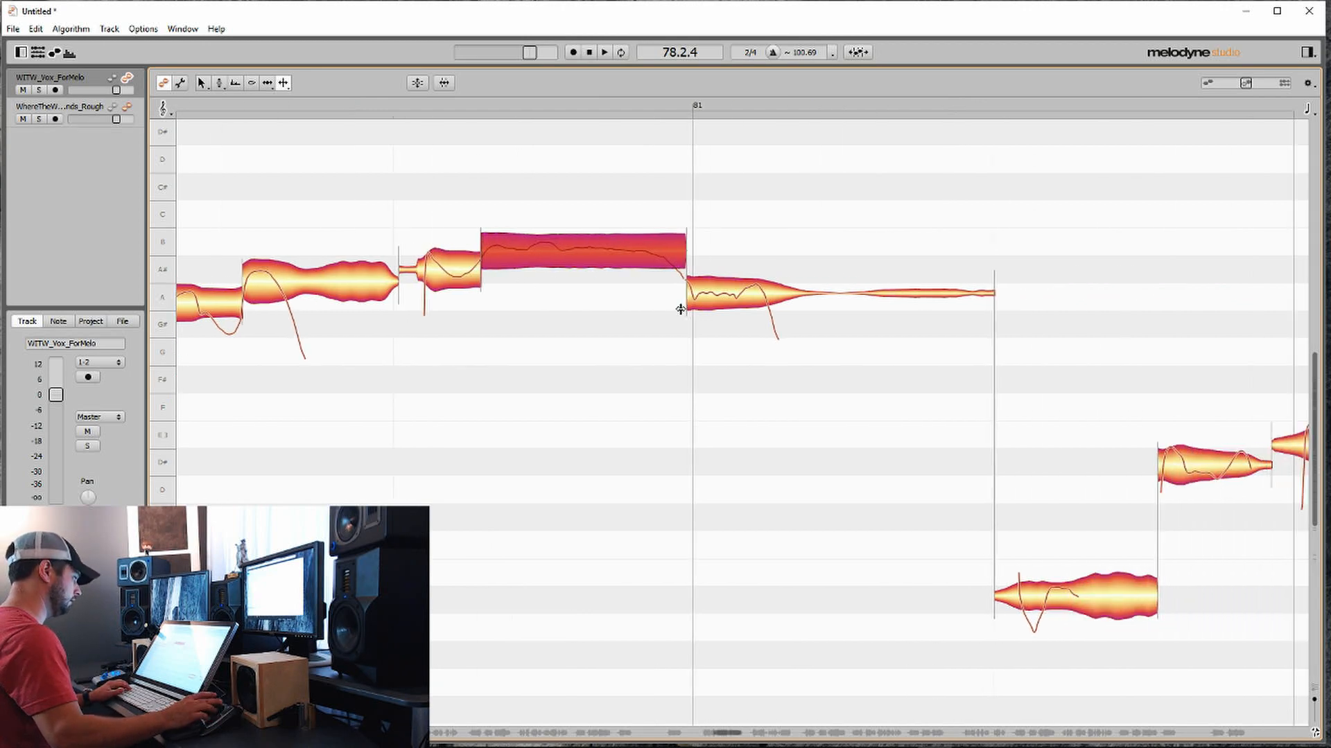
Step: Split the A note after bar 81 where its pitch falls off, and divide the low note before bar 82 in two
{"action": "left_click", "coordinate": [716, 294]}
{"action": "scroll", "coordinate": [716, 294], "scroll_direction": "right", "scroll_amount": 2}
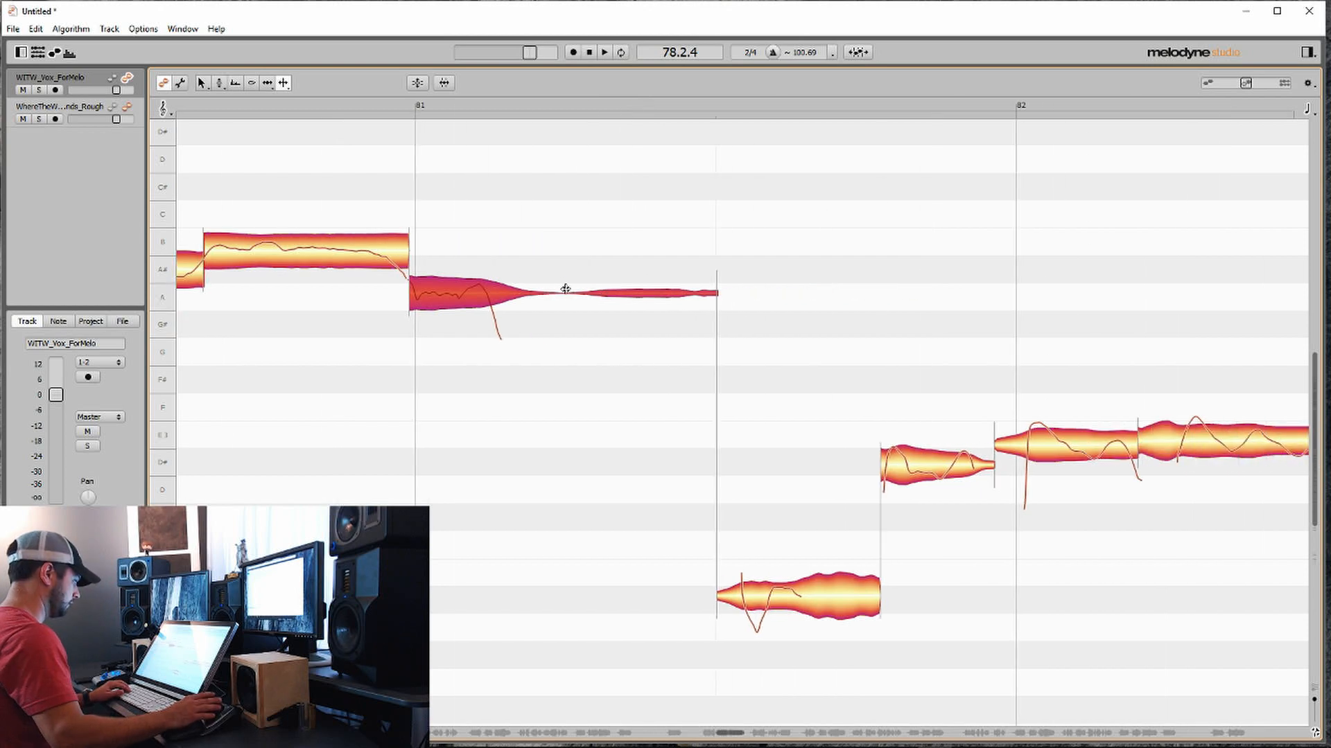
{"action": "double_click", "coordinate": [495, 295]}
{"action": "scroll", "coordinate": [543, 351], "scroll_direction": "right", "scroll_amount": 2}
{"action": "scroll", "coordinate": [541, 354], "scroll_direction": "down", "scroll_amount": 2}
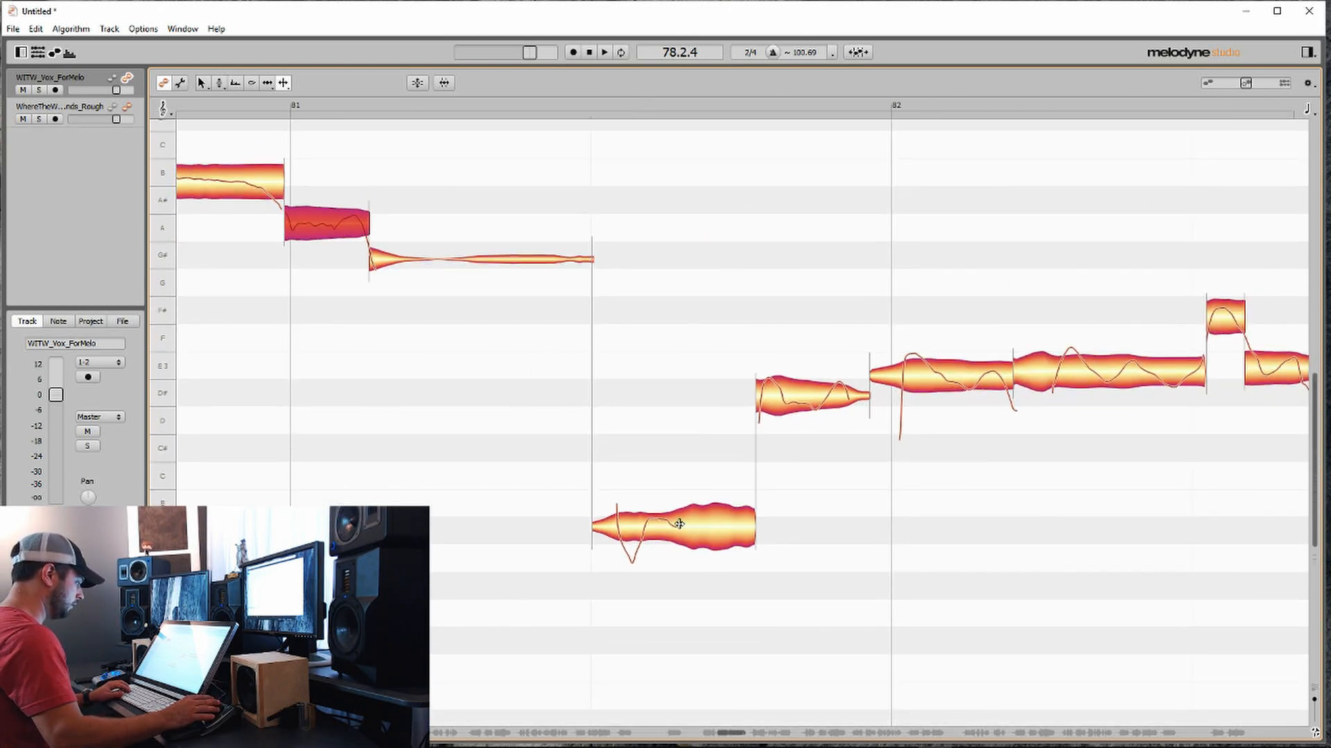
{"action": "double_click", "coordinate": [679, 524]}
{"action": "scroll", "coordinate": [630, 542], "scroll_direction": "right", "scroll_amount": 3}
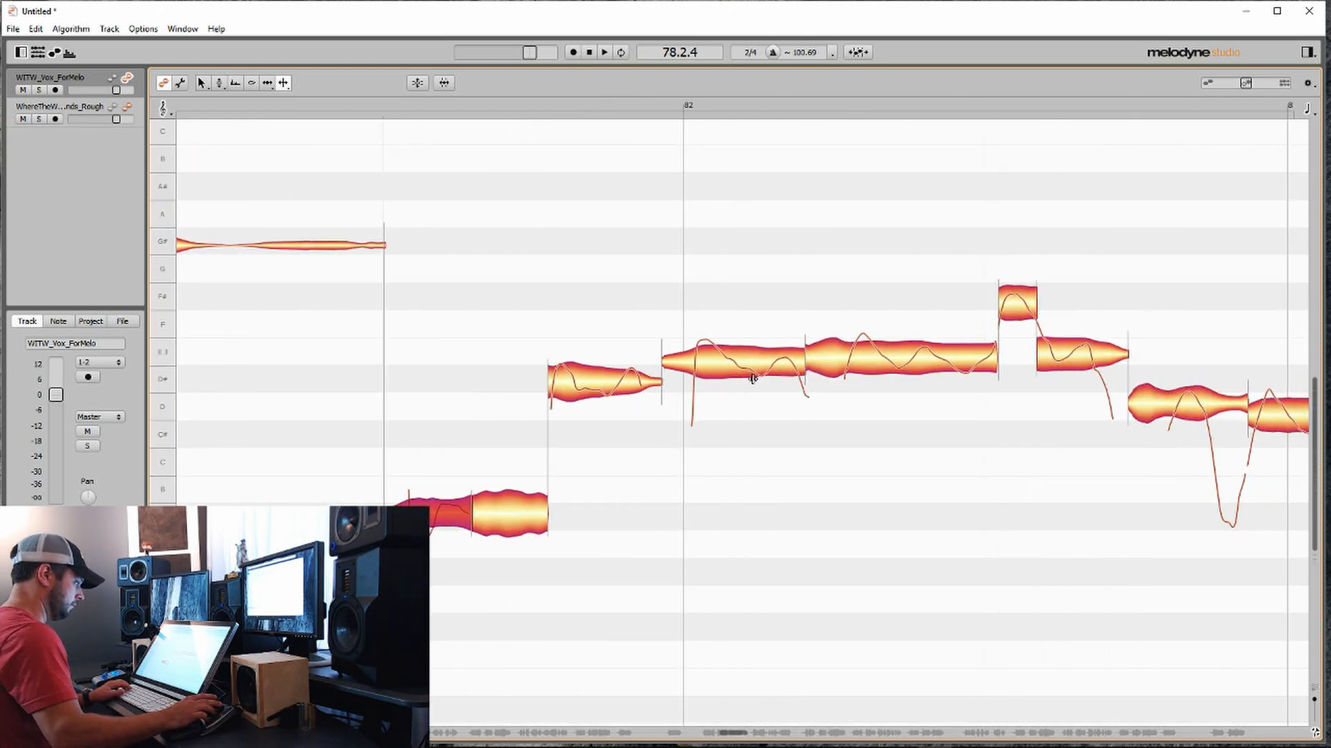
Step: Split the note around bar 82 into three segments and separate the beginning of the following note
{"action": "double_click", "coordinate": [685, 366]}
{"action": "left_click_drag", "start_coordinate": [685, 366], "coordinate": [649, 374]}
{"action": "double_click", "coordinate": [733, 369]}
{"action": "scroll", "coordinate": [726, 394], "scroll_direction": "right", "scroll_amount": 3}
{"action": "scroll", "coordinate": [669, 355], "scroll_direction": "down", "scroll_amount": 1}
{"action": "double_click", "coordinate": [649, 343]}
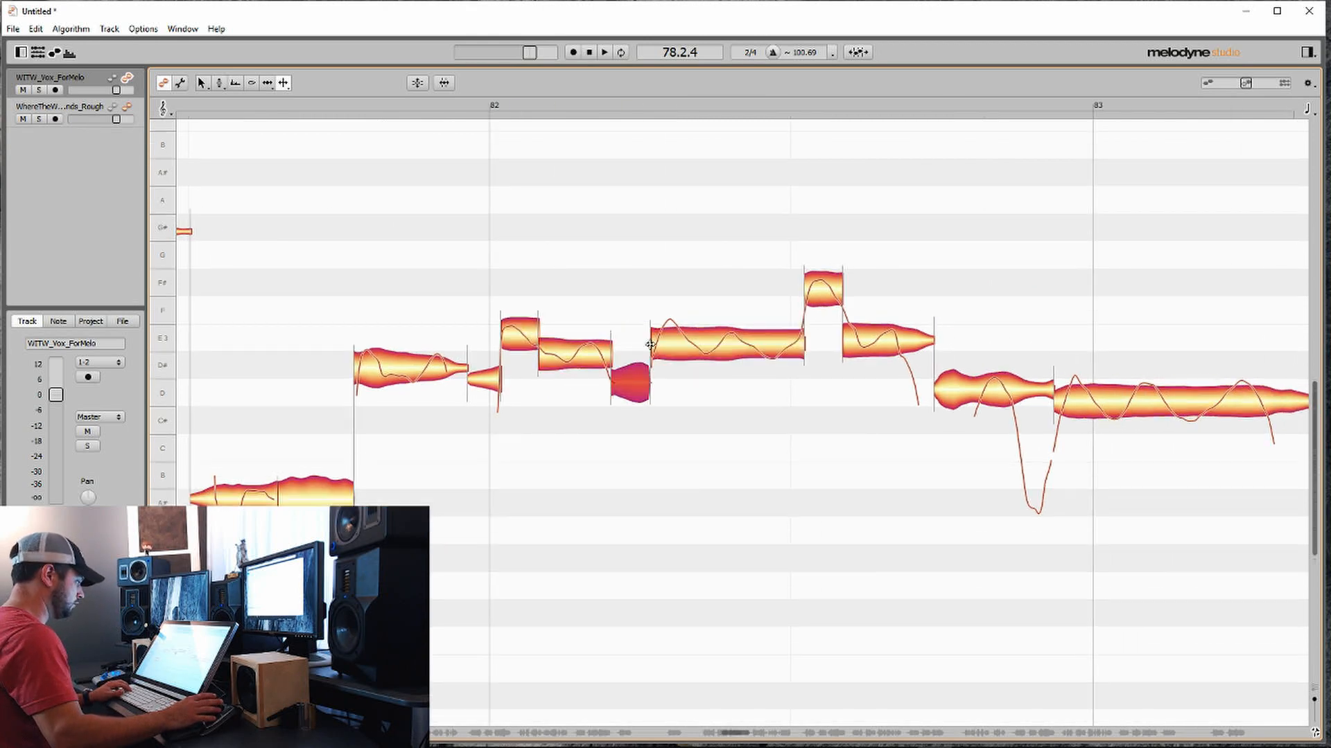
Step: Split the E note following the short F# peak between bars 82 and 83 where its pitch curve drops
{"action": "scroll", "coordinate": [665, 335], "scroll_direction": "up", "scroll_amount": 3}
{"action": "scroll", "coordinate": [665, 335], "scroll_direction": "right", "scroll_amount": 2}
{"action": "double_click", "coordinate": [760, 380]}
{"action": "scroll", "coordinate": [759, 381], "scroll_direction": "right", "scroll_amount": 1}
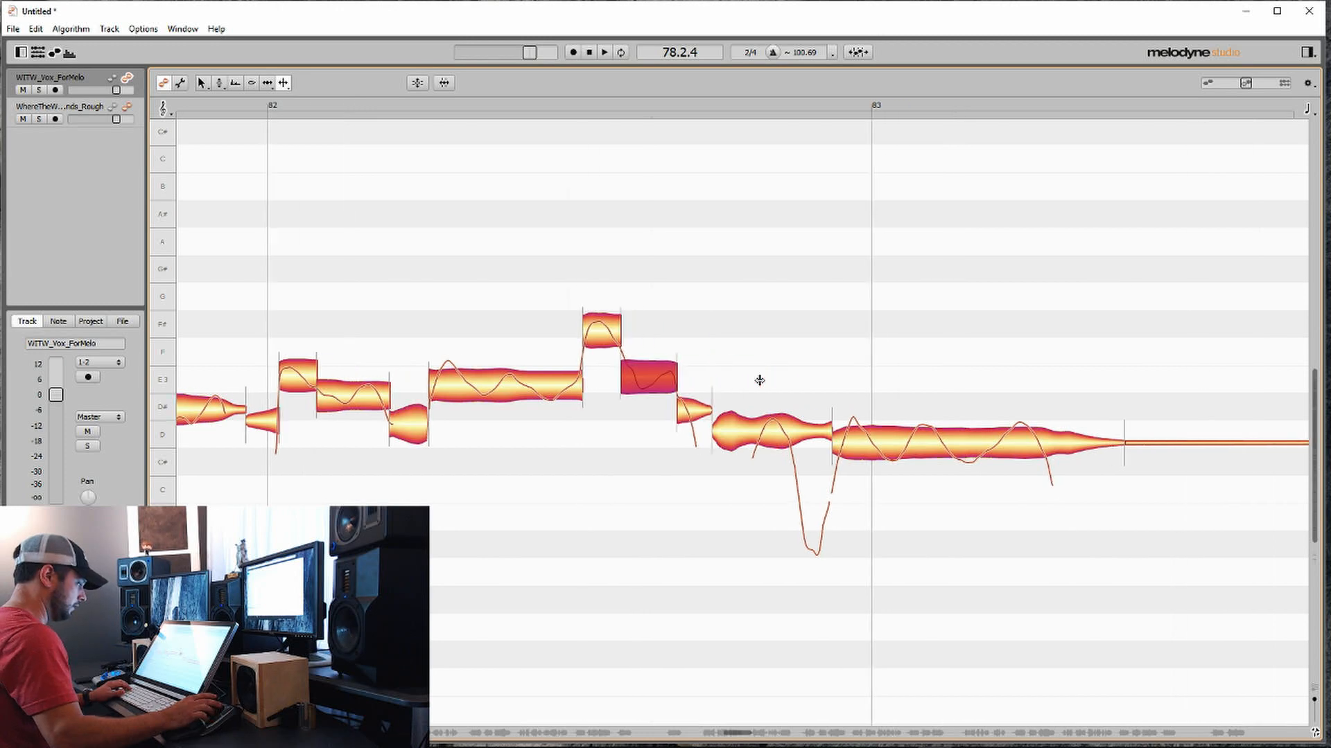
Step: Try splitting the note just before bar 83 into three segments at its pitch changes, and remove those separations
{"action": "double_click", "coordinate": [777, 438]}
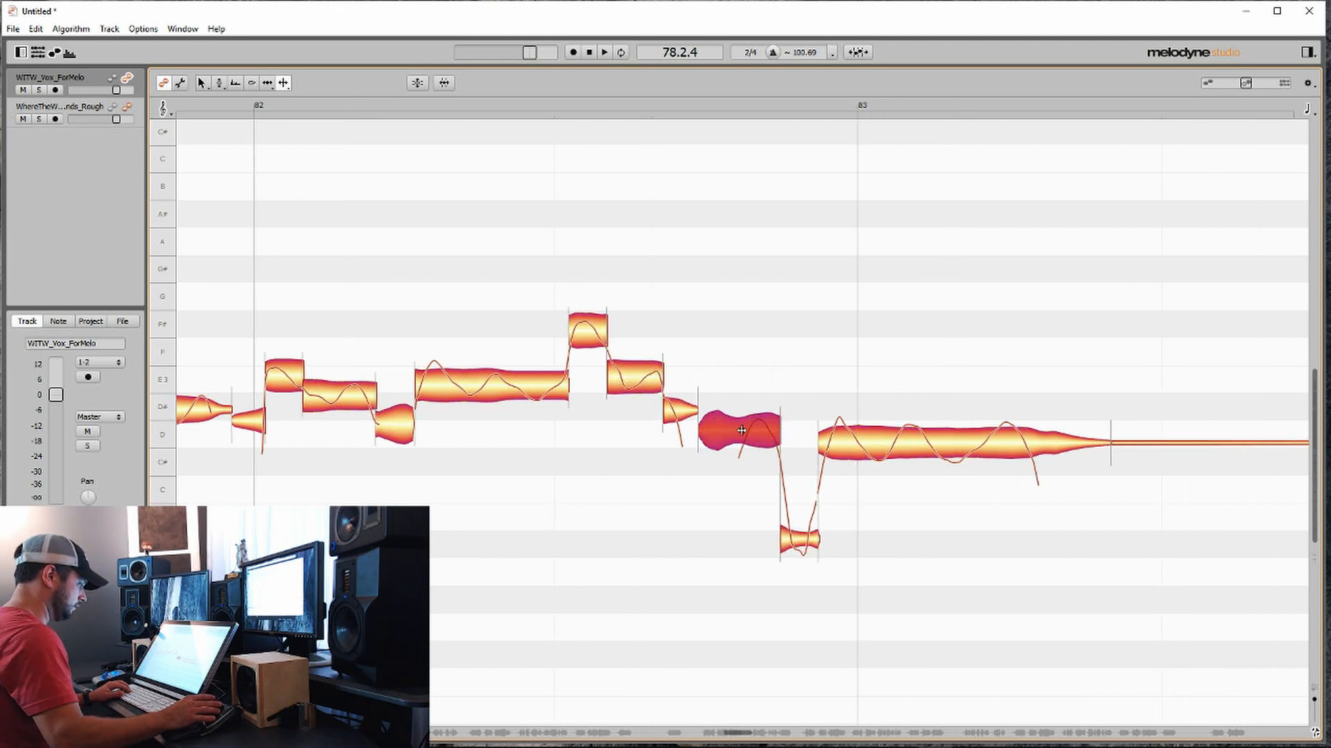
{"action": "double_click", "coordinate": [741, 430]}
{"action": "left_click_drag", "start_coordinate": [740, 431], "coordinate": [749, 505]}
{"action": "scroll", "coordinate": [664, 472], "scroll_direction": "right", "scroll_amount": 1}
{"action": "left_click_drag", "start_coordinate": [668, 438], "coordinate": [659, 438]}
{"action": "scroll", "coordinate": [649, 530], "scroll_direction": "right", "scroll_amount": 1}
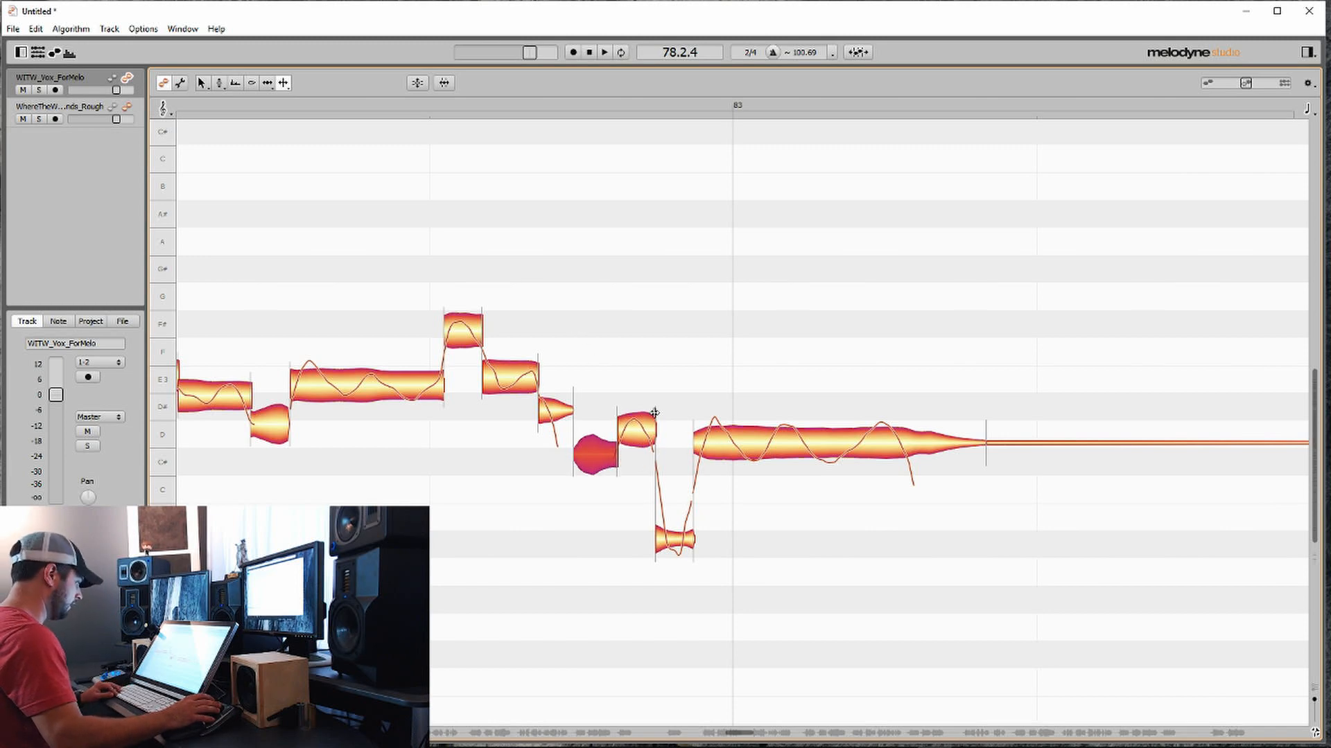
{"action": "double_click", "coordinate": [610, 447]}
{"action": "double_click", "coordinate": [655, 449]}
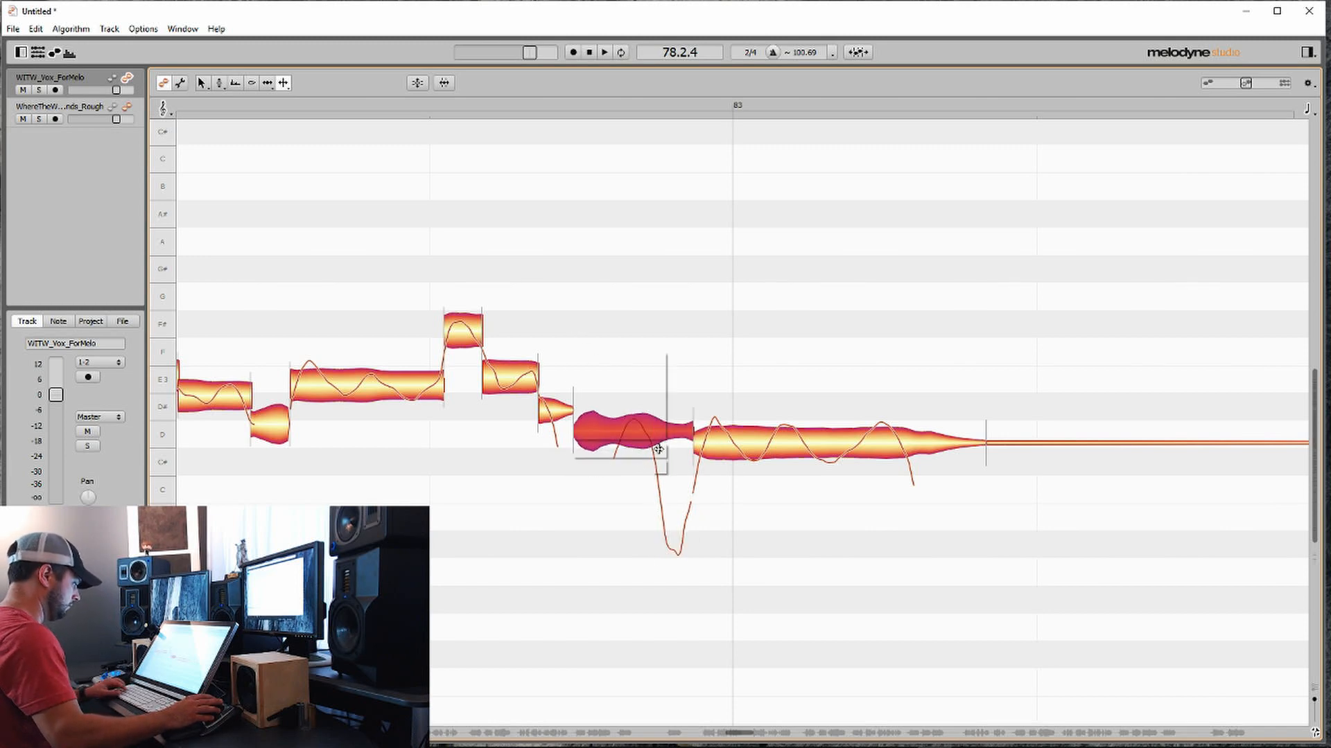
Step: Try shifting the pitch of the whole unsplit note before bar 83 with the Pitch tool, and return to note separation
{"action": "right_click", "coordinate": [595, 449]}
{"action": "left_click", "coordinate": [595, 452]}
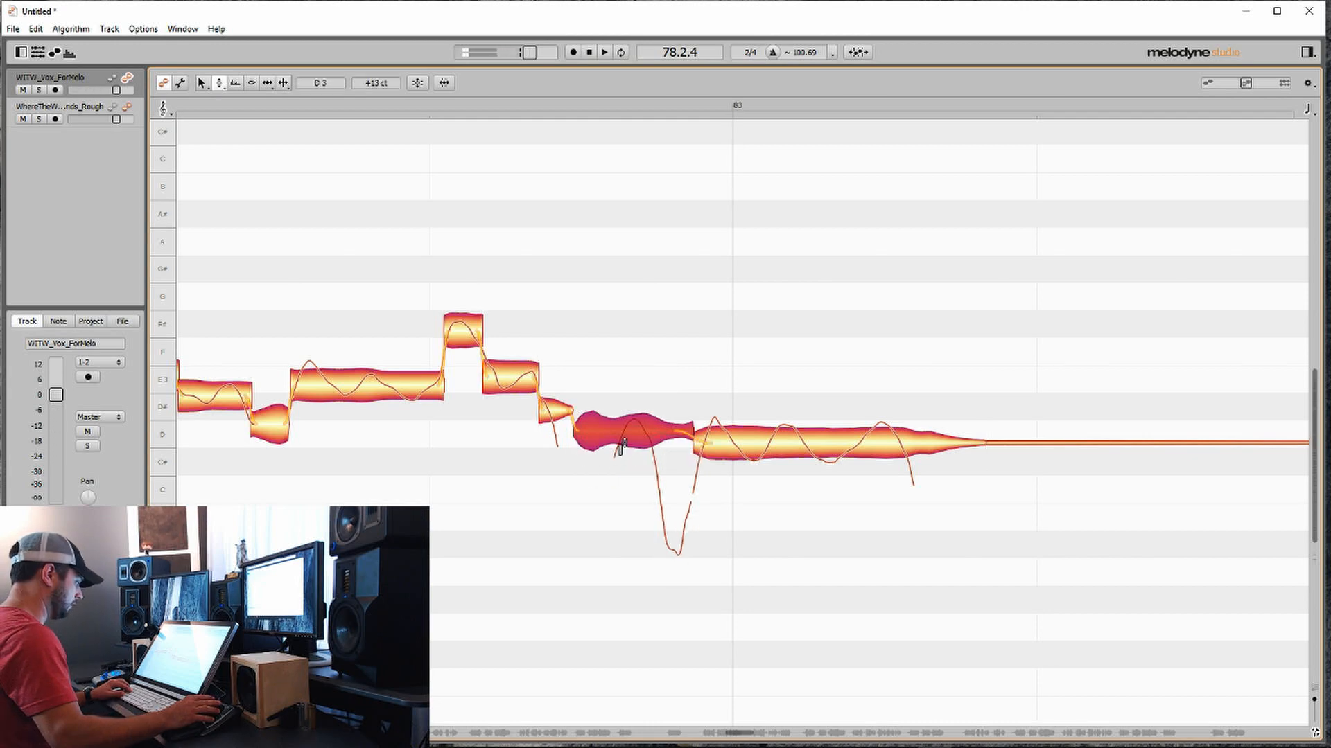
{"action": "mouse_move", "coordinate": [617, 451]}
{"action": "left_mouse_down"}
{"action": "mouse_move", "coordinate": [619, 481]}
{"action": "mouse_move", "coordinate": [621, 444]}
{"action": "left_mouse_up"}
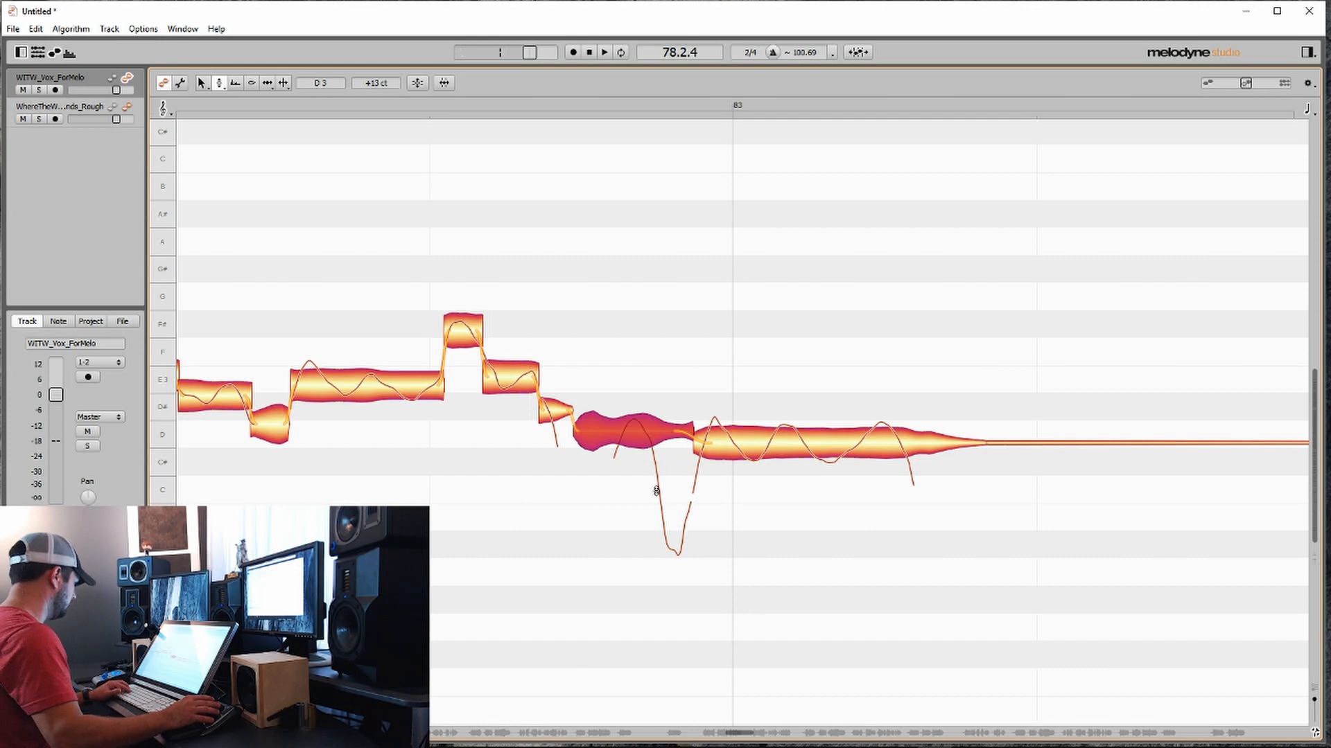
{"action": "left_click_drag", "start_coordinate": [651, 442], "coordinate": [620, 438]}
{"action": "right_click", "coordinate": [644, 444]}
{"action": "left_click", "coordinate": [682, 445]}
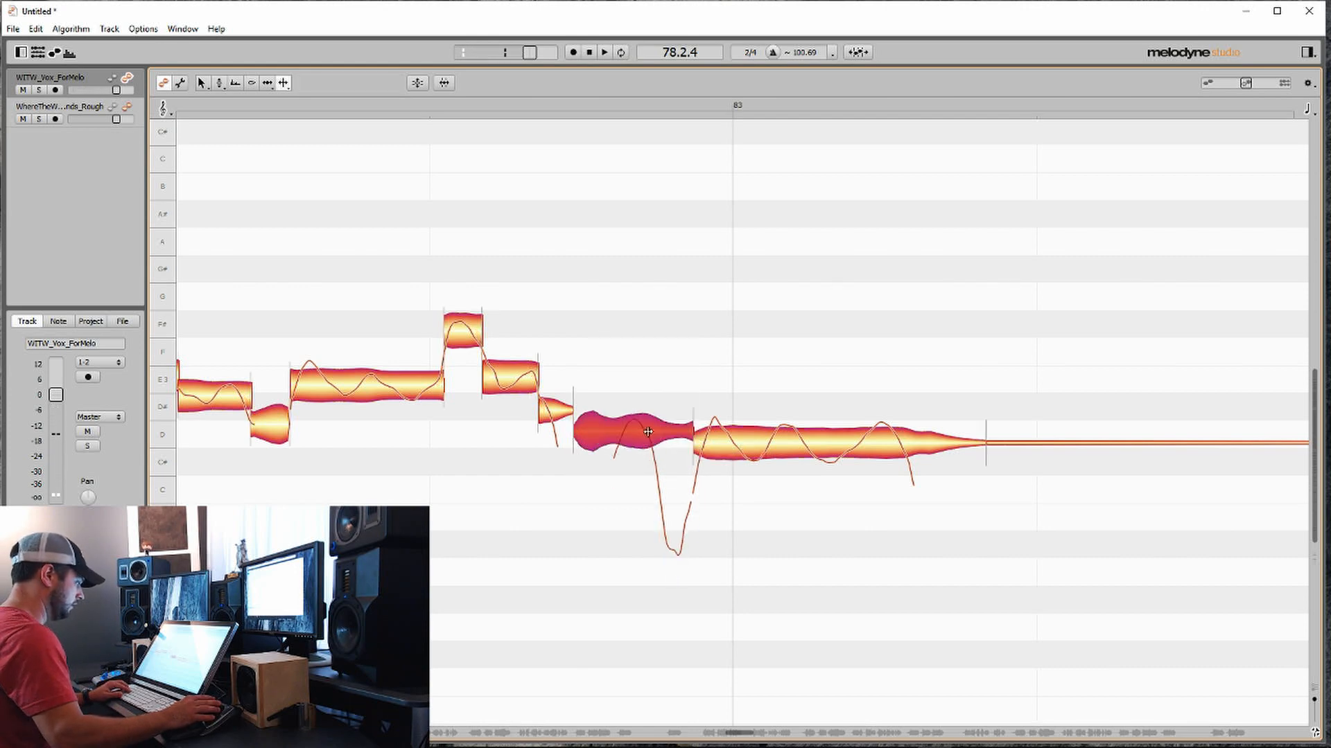
Step: Split the note before bar 83 at its pitch drop and use the Pitch tool to move the low segment to A#2 +37 ct
{"action": "double_click", "coordinate": [653, 430]}
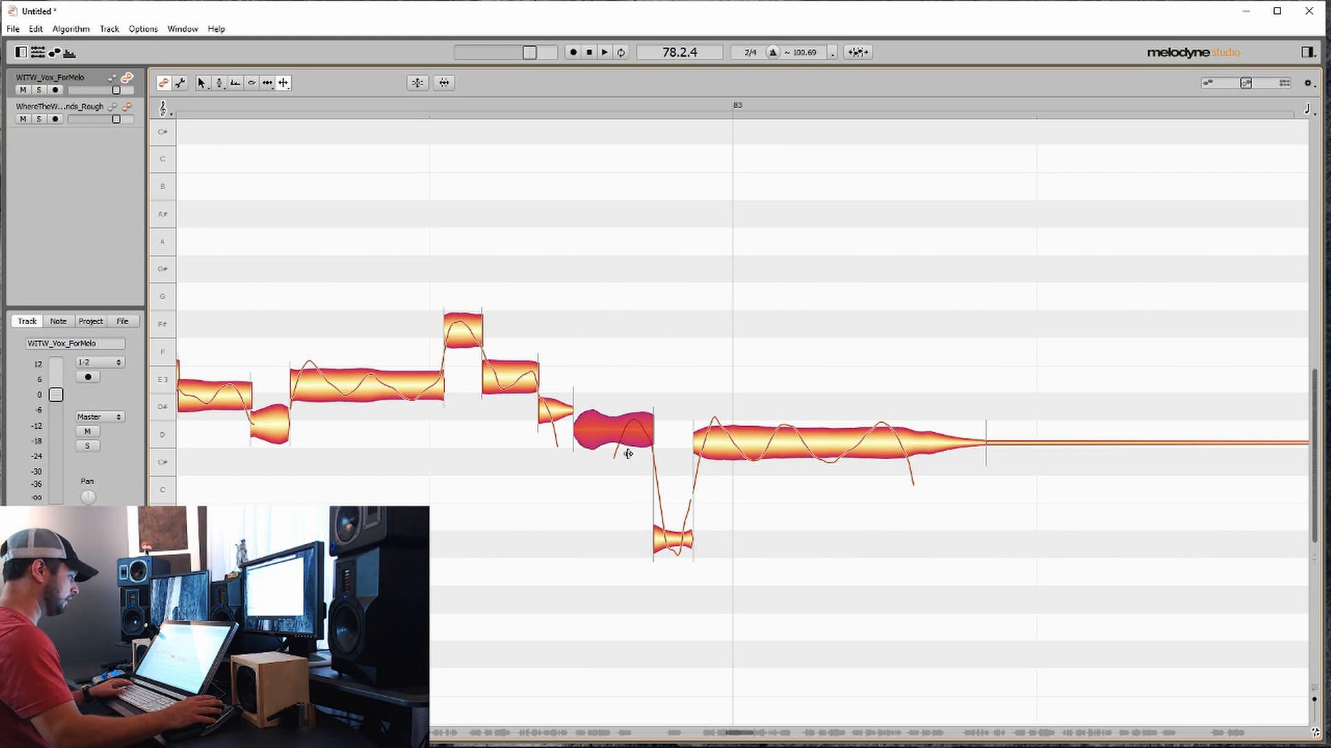
{"action": "left_click", "coordinate": [667, 551]}
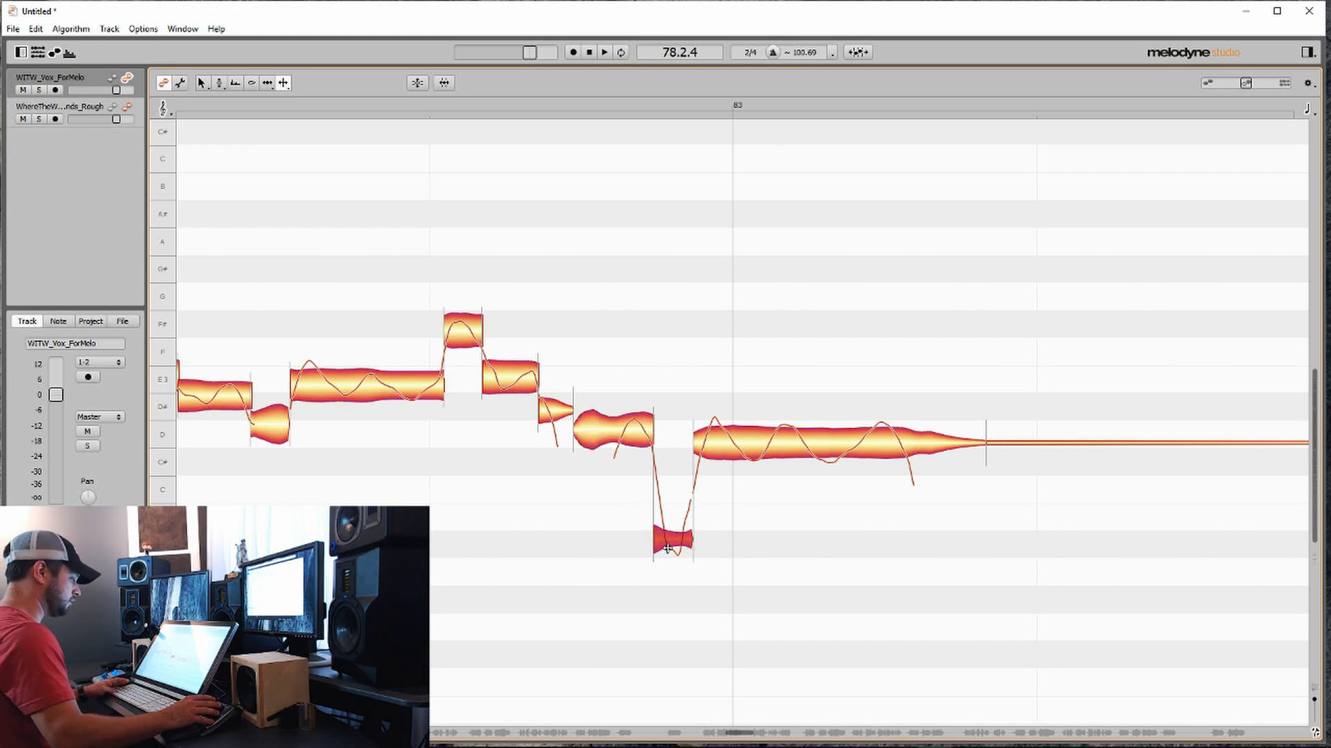
{"action": "right_click", "coordinate": [667, 551]}
{"action": "left_click", "coordinate": [618, 549]}
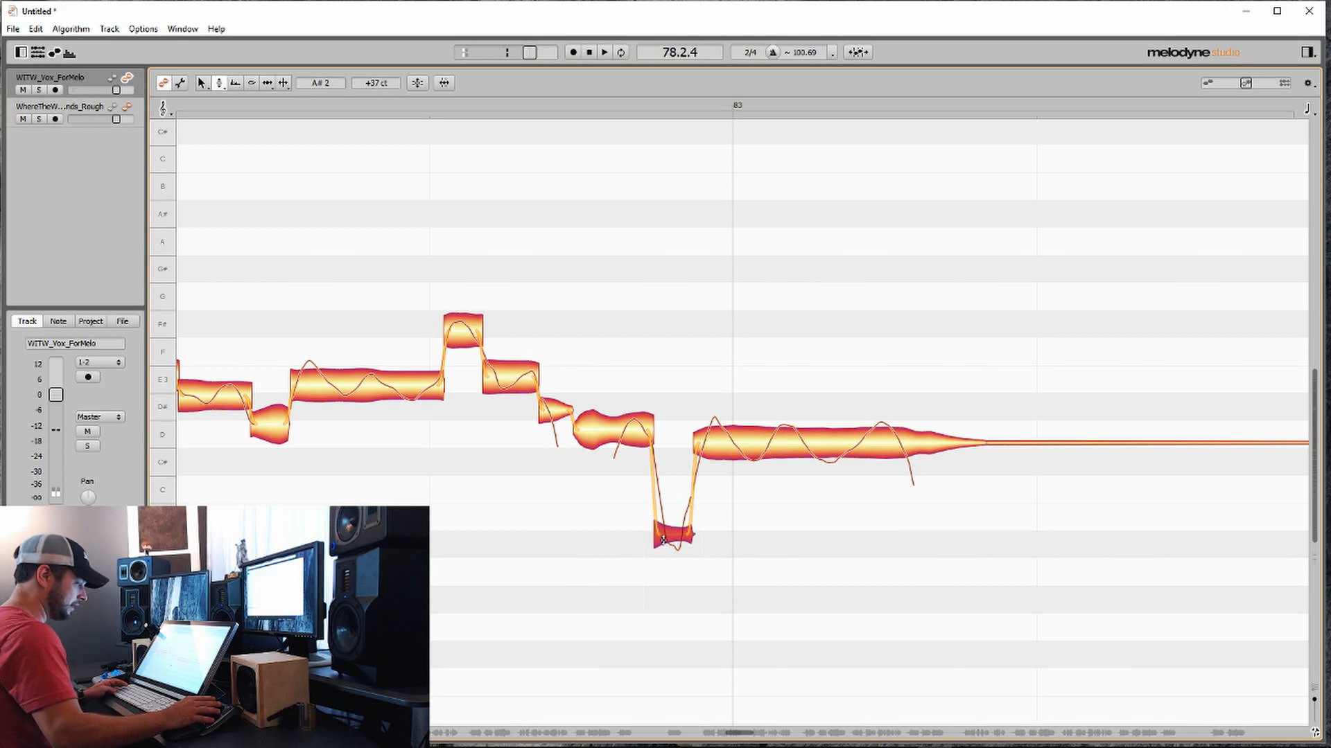
Step: Snap the D segment preceding the low dip before bar 83 to D3 at 0 ct
{"action": "right_click", "coordinate": [624, 462]}
{"action": "left_click", "coordinate": [633, 475]}
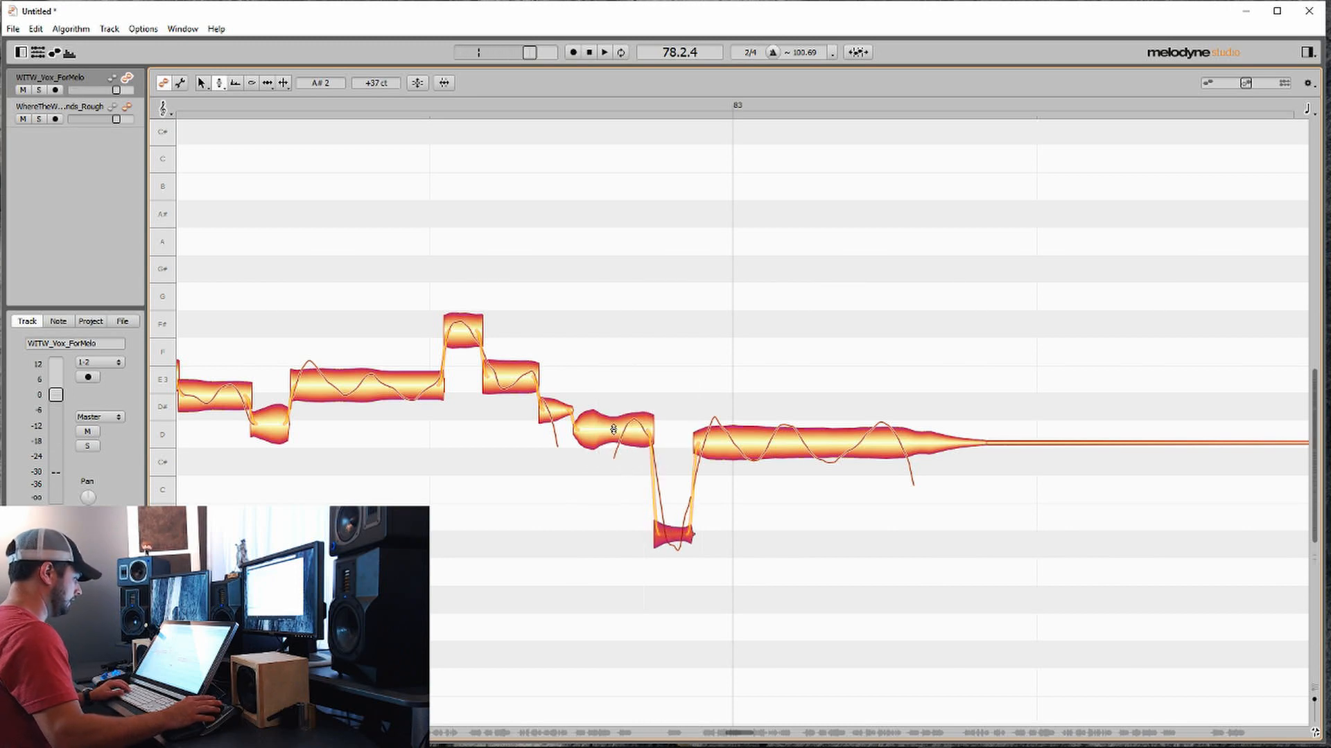
{"action": "scroll", "coordinate": [700, 451], "scroll_direction": "right", "scroll_amount": 5}
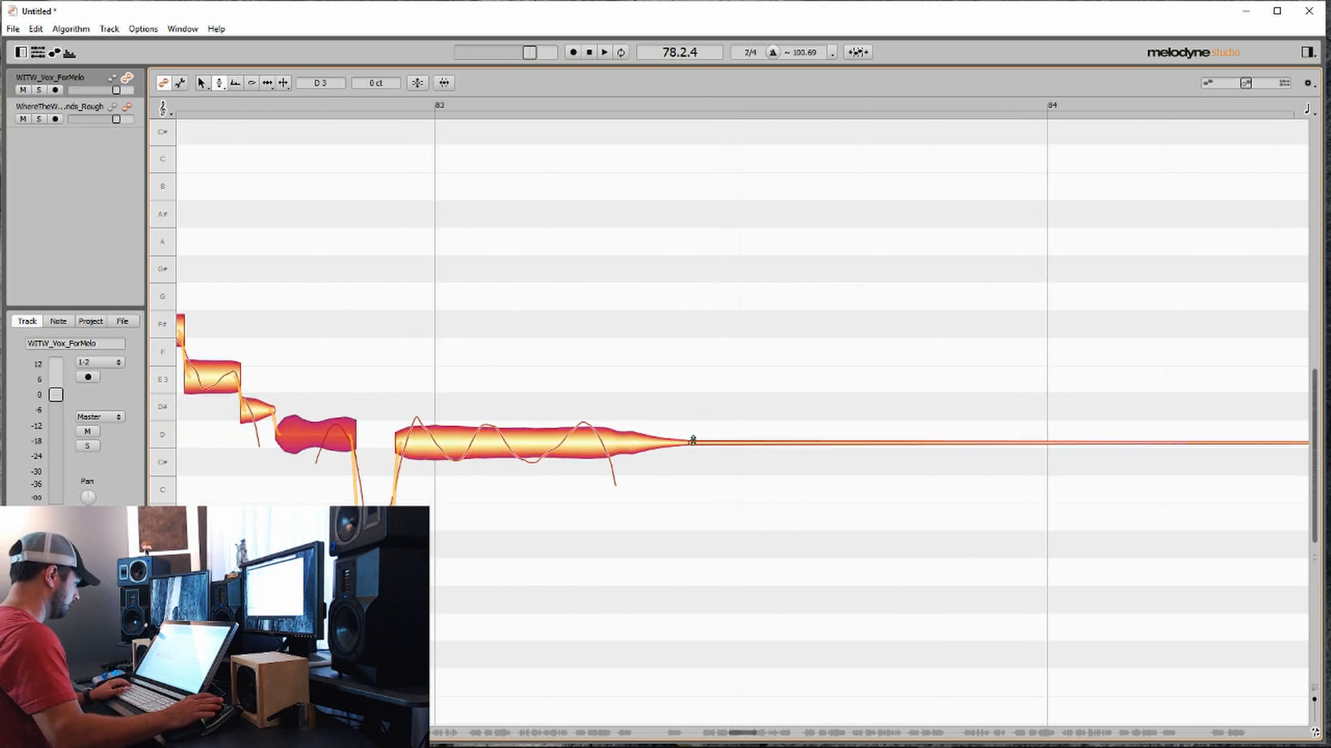
Step: Return to note separation and split the sustained D note after bar 83 where its tail falls in pitch
{"action": "right_click", "coordinate": [549, 448]}
{"action": "left_click", "coordinate": [549, 433]}
{"action": "scroll", "coordinate": [607, 442], "scroll_direction": "right", "scroll_amount": 12}
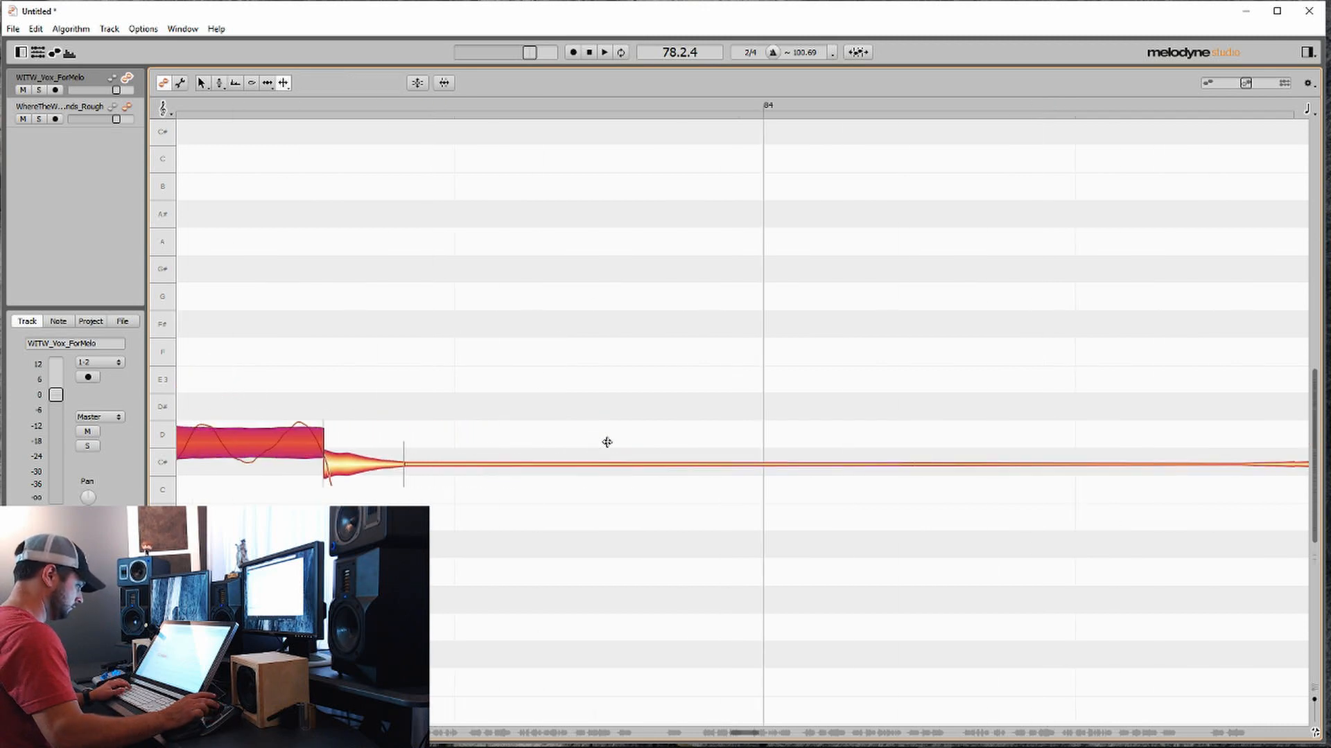
Step: Split the low note midway between bars 85 and 86 after its initial dip, and shift its boundary with the F# note slightly later
{"action": "scroll", "coordinate": [613, 426], "scroll_direction": "right", "scroll_amount": 5}
{"action": "scroll", "coordinate": [693, 326], "scroll_direction": "right", "scroll_amount": 5}
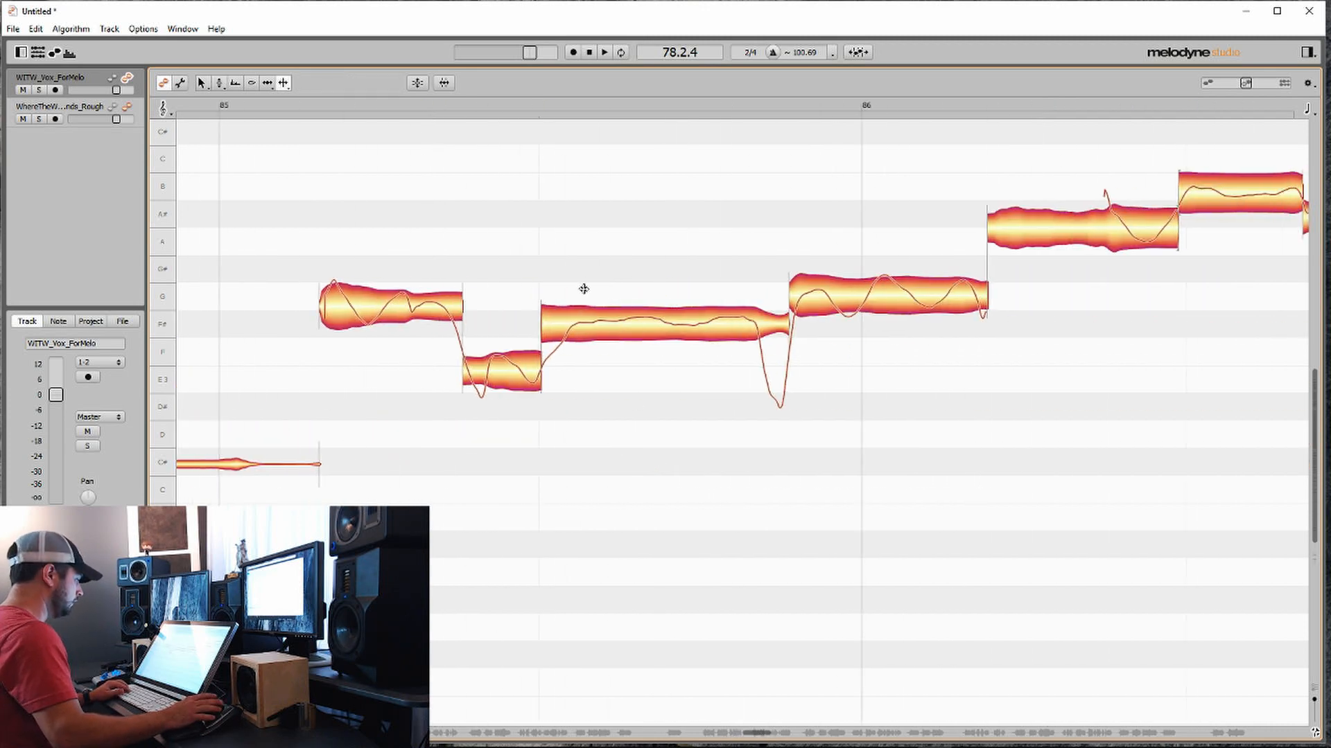
{"action": "double_click", "coordinate": [487, 367]}
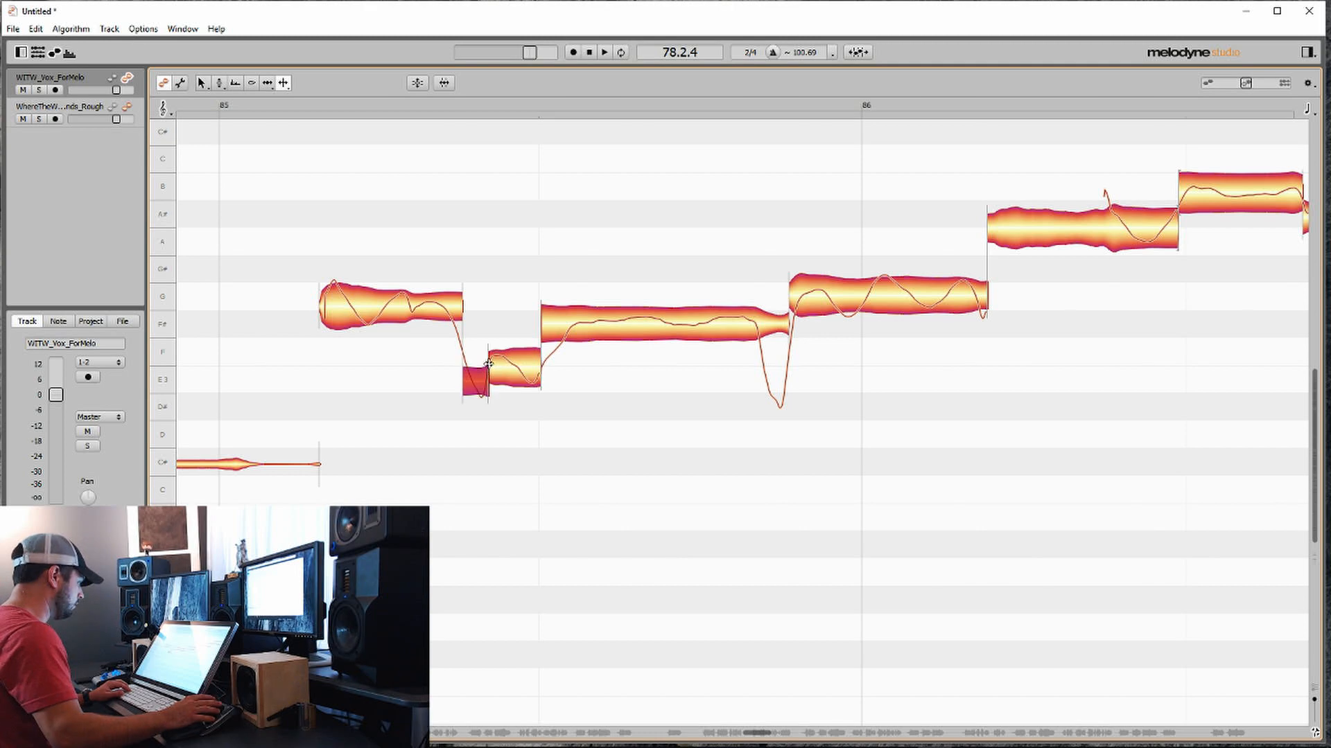
{"action": "left_click_drag", "start_coordinate": [542, 323], "coordinate": [557, 323]}
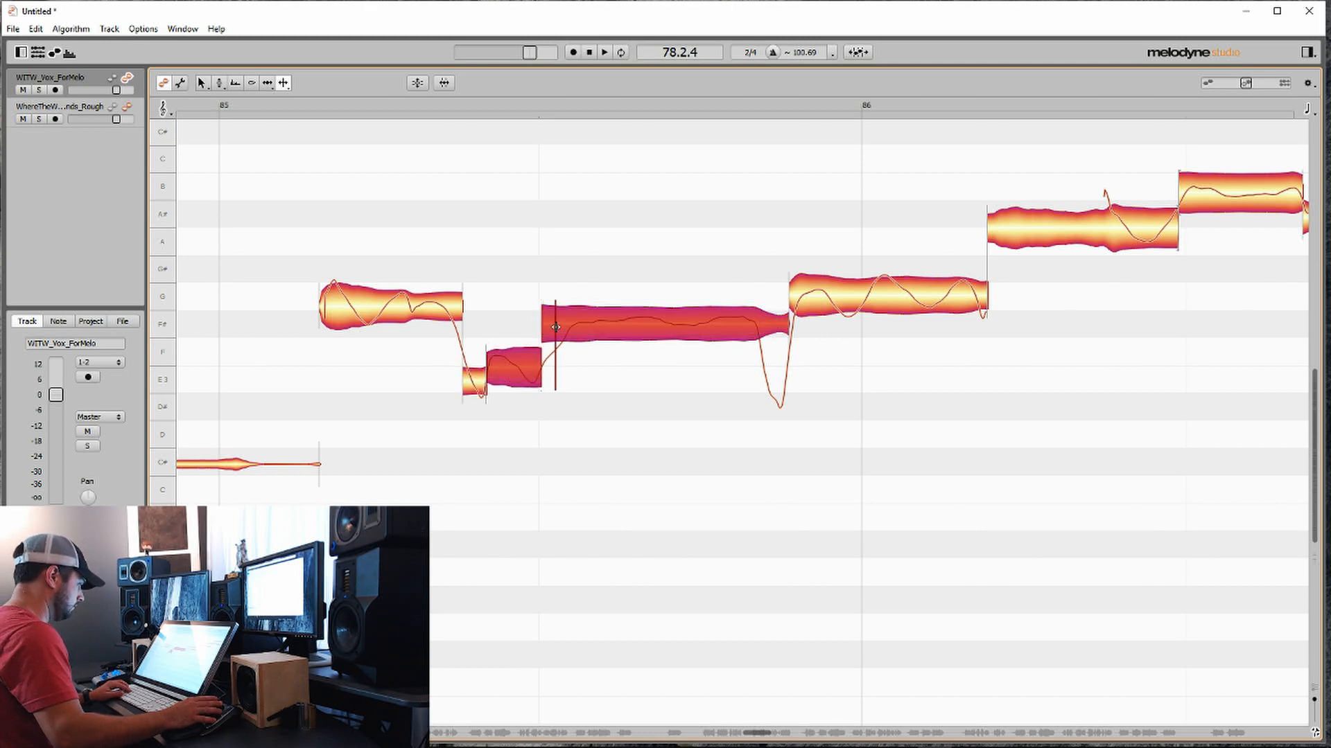
{"action": "scroll", "coordinate": [557, 323], "scroll_direction": "right", "scroll_amount": 1}
{"action": "left_click", "coordinate": [518, 323]}
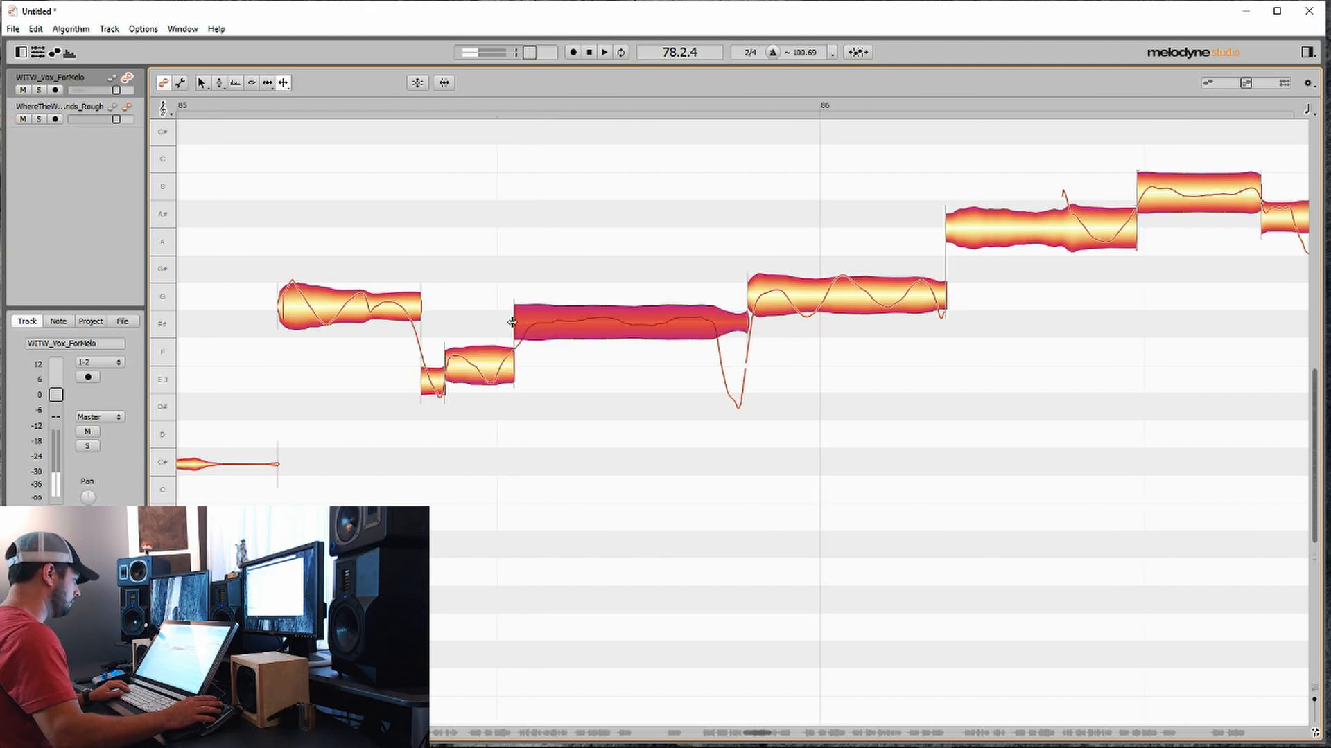
Step: Split the F# note before bar 86 at its pitch dip, and divide the A note after bar 86 at its pitch jump
{"action": "scroll", "coordinate": [557, 352], "scroll_direction": "right", "scroll_amount": 2}
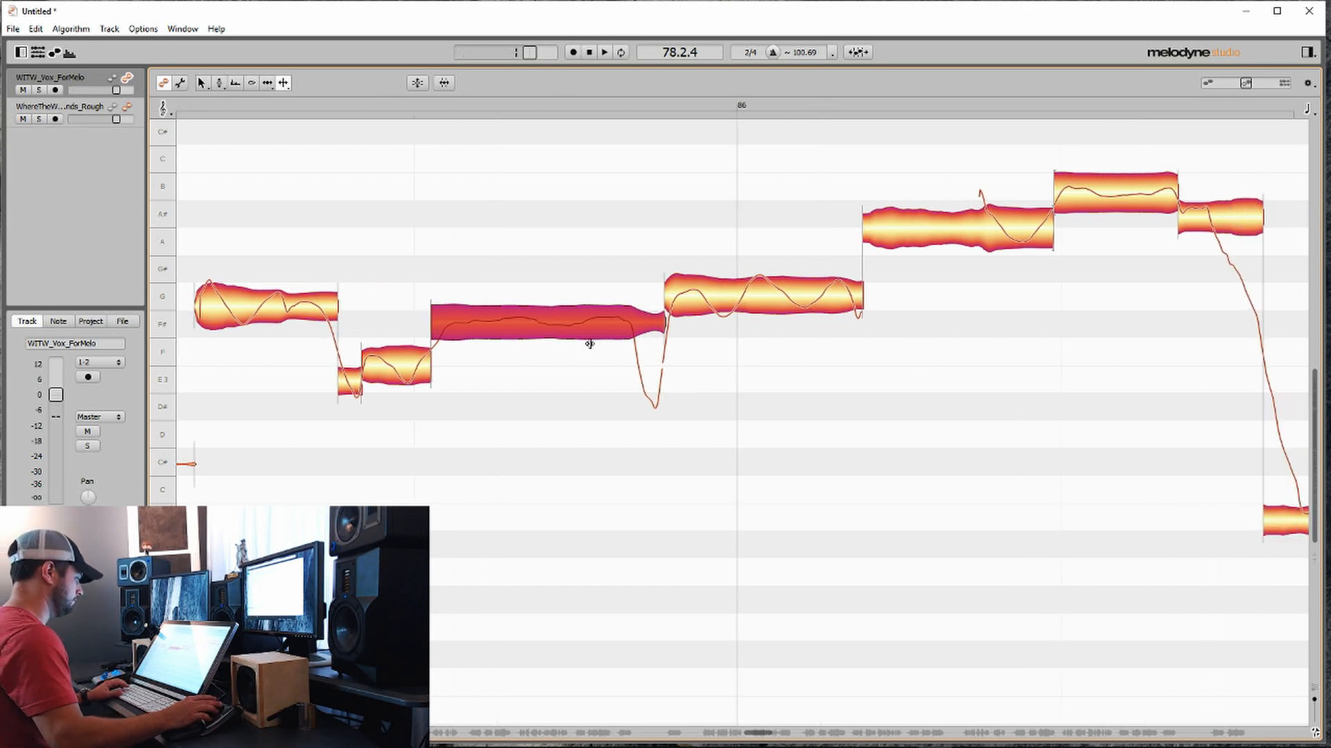
{"action": "double_click", "coordinate": [631, 324]}
{"action": "scroll", "coordinate": [629, 317], "scroll_direction": "right", "scroll_amount": 1}
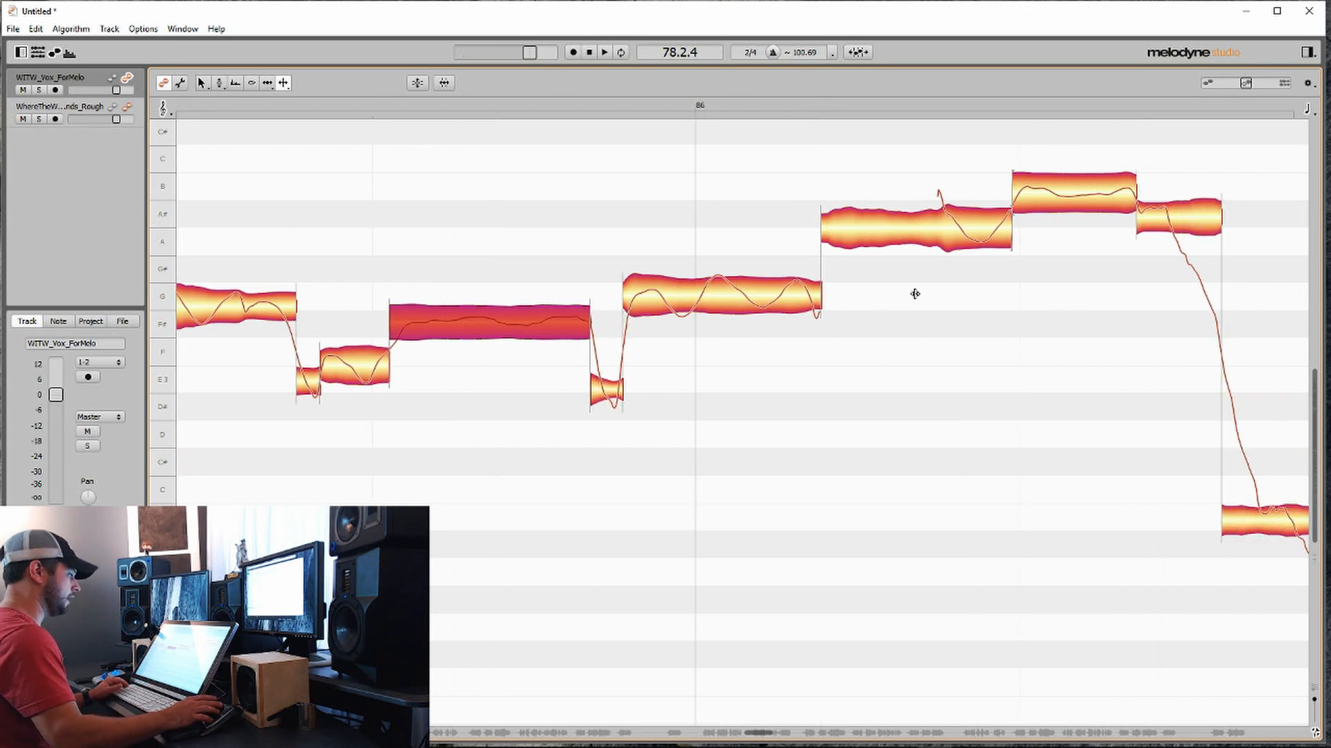
{"action": "scroll", "coordinate": [915, 294], "scroll_direction": "right", "scroll_amount": 1}
{"action": "double_click", "coordinate": [894, 222]}
{"action": "scroll", "coordinate": [874, 247], "scroll_direction": "right", "scroll_amount": 5}
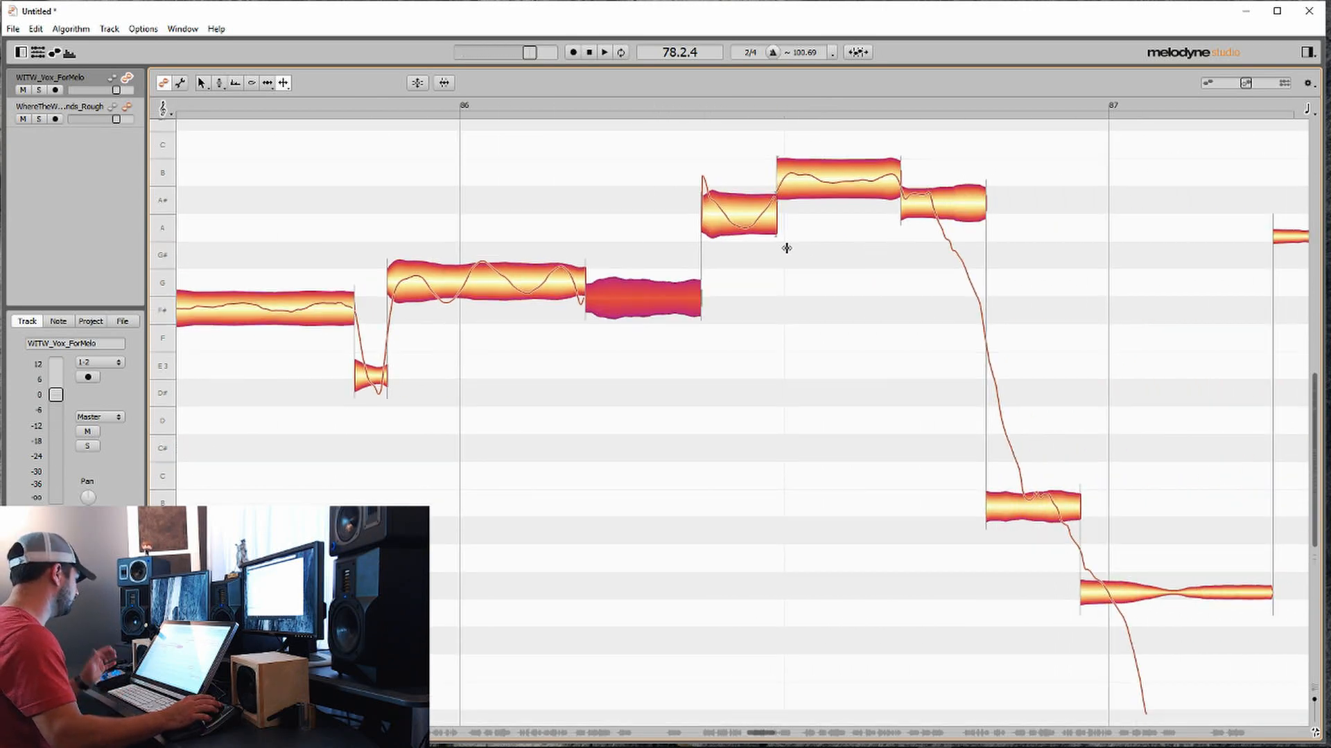
Step: With the Pitch tool, lower the A# note with the steeply falling pitch curve before bar 87 to A3
{"action": "scroll", "coordinate": [828, 213], "scroll_direction": "right", "scroll_amount": 2}
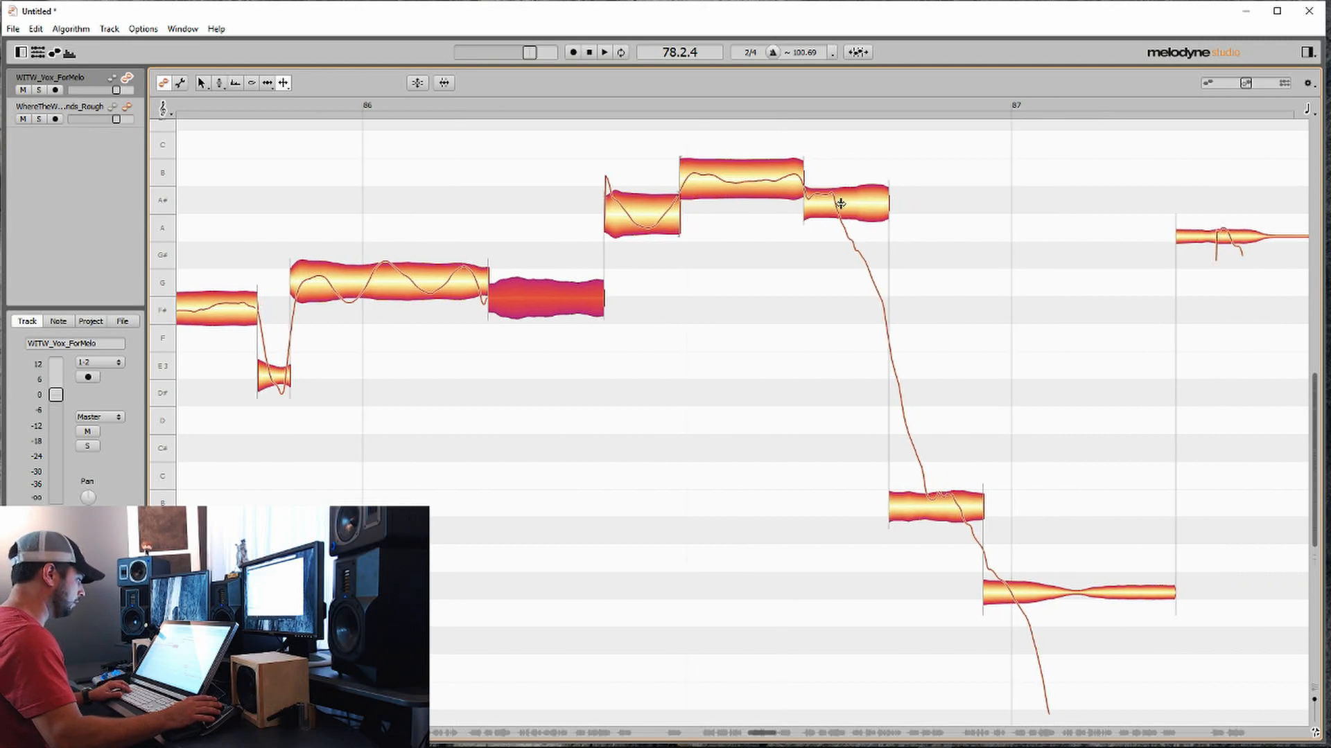
{"action": "left_click", "coordinate": [841, 203]}
{"action": "scroll", "coordinate": [831, 283], "scroll_direction": "right", "scroll_amount": 3}
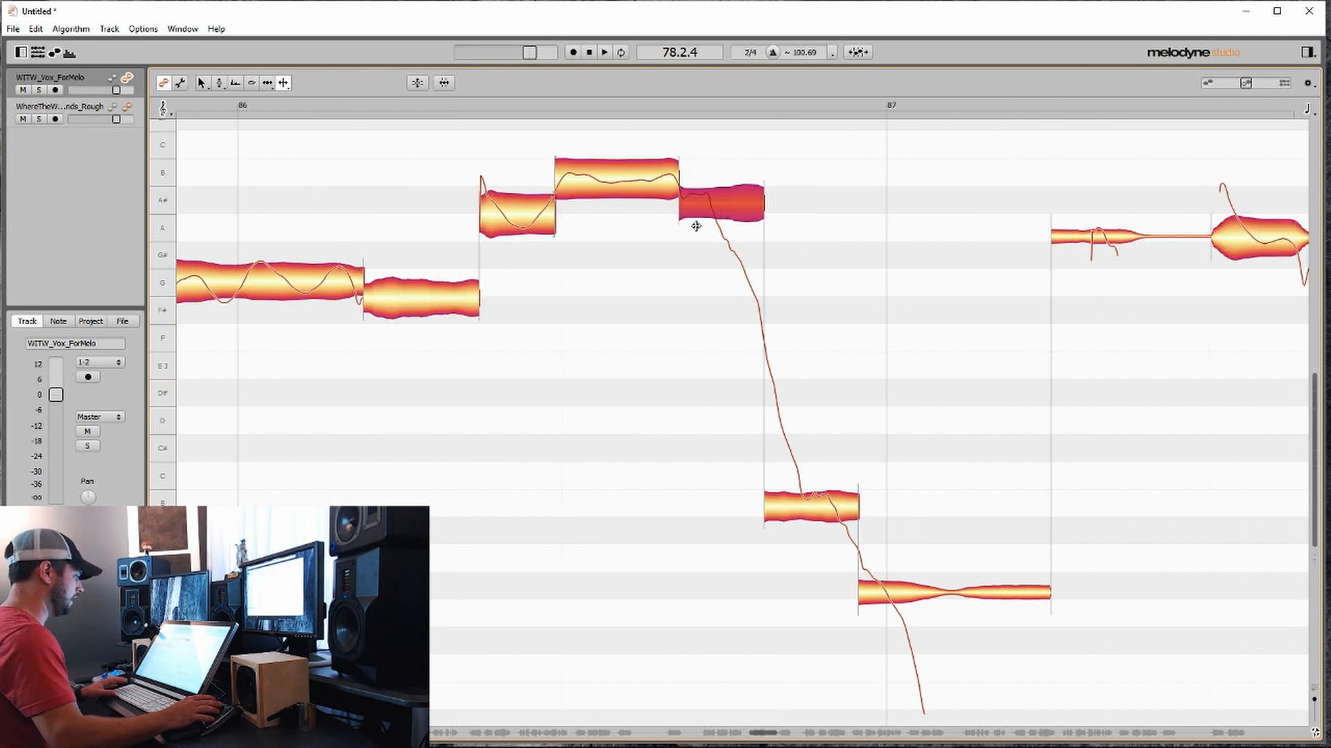
{"action": "right_click", "coordinate": [685, 207]}
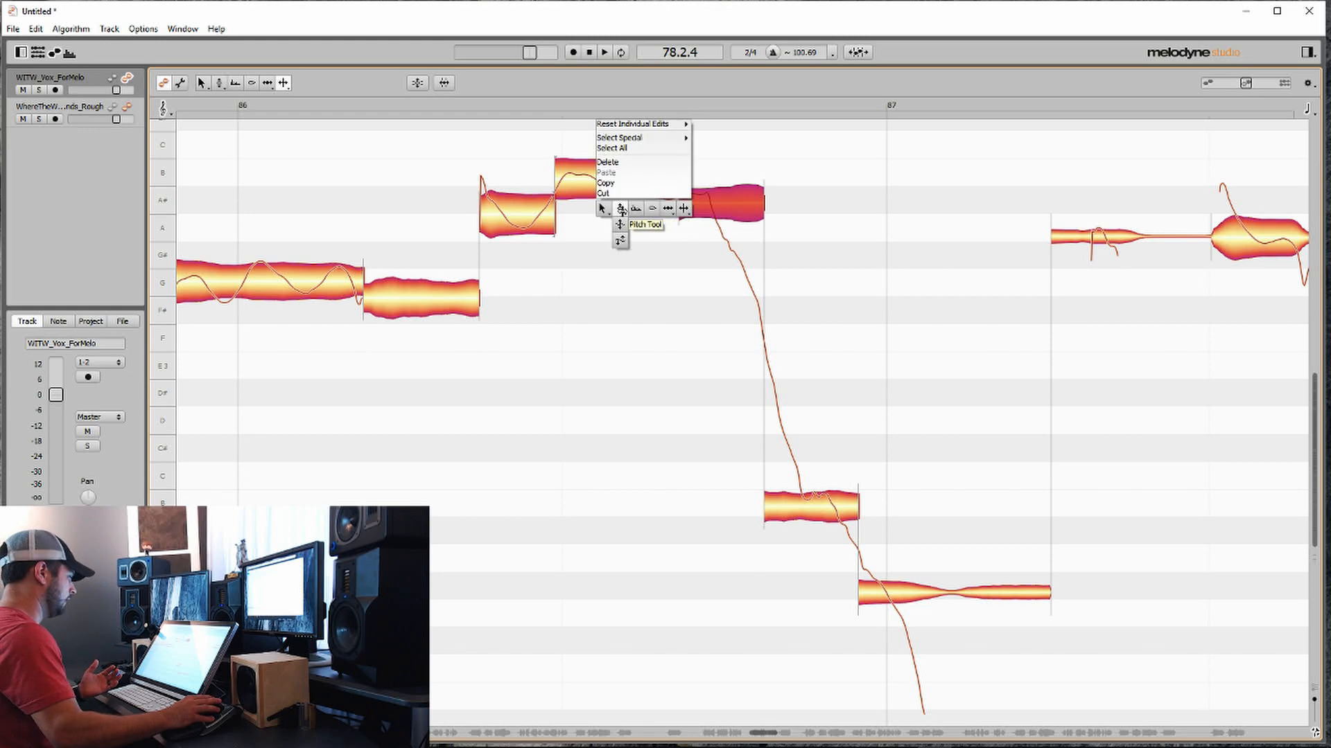
{"action": "left_click", "coordinate": [630, 214]}
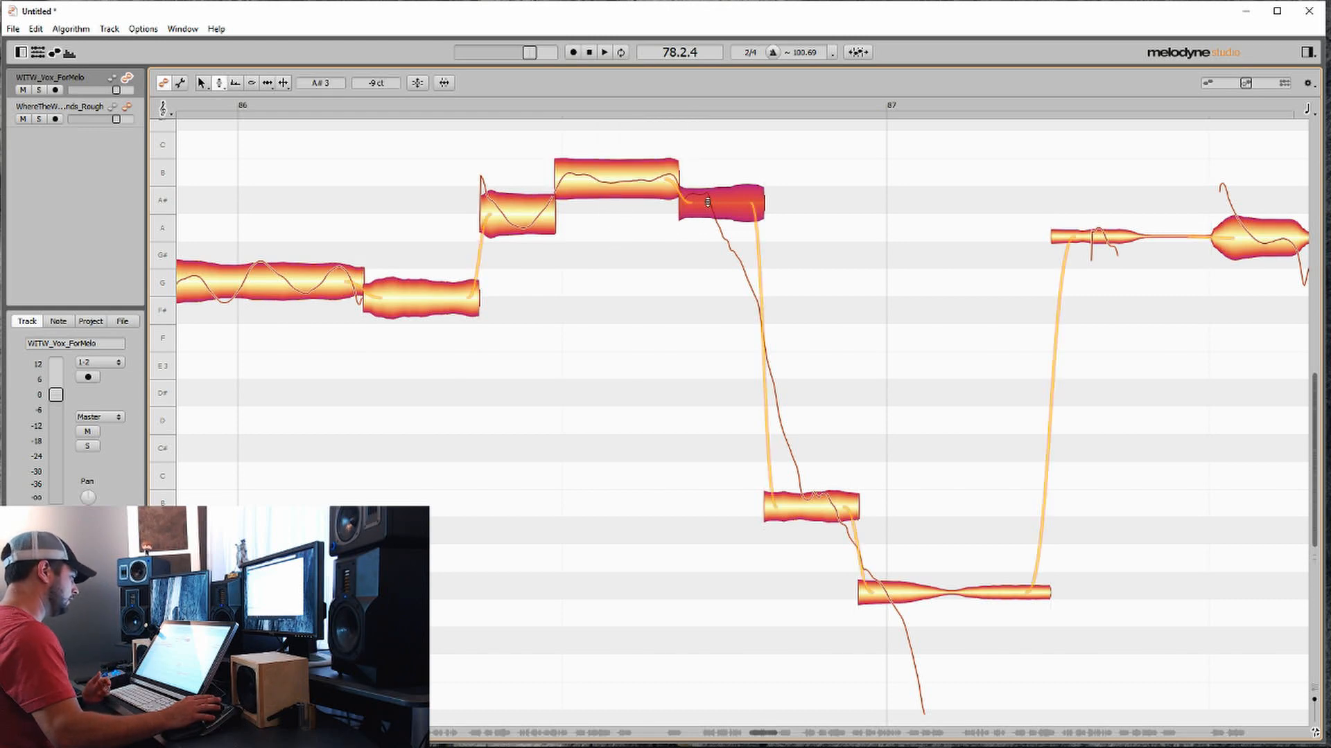
{"action": "right_click", "coordinate": [756, 221]}
{"action": "left_click", "coordinate": [749, 235]}
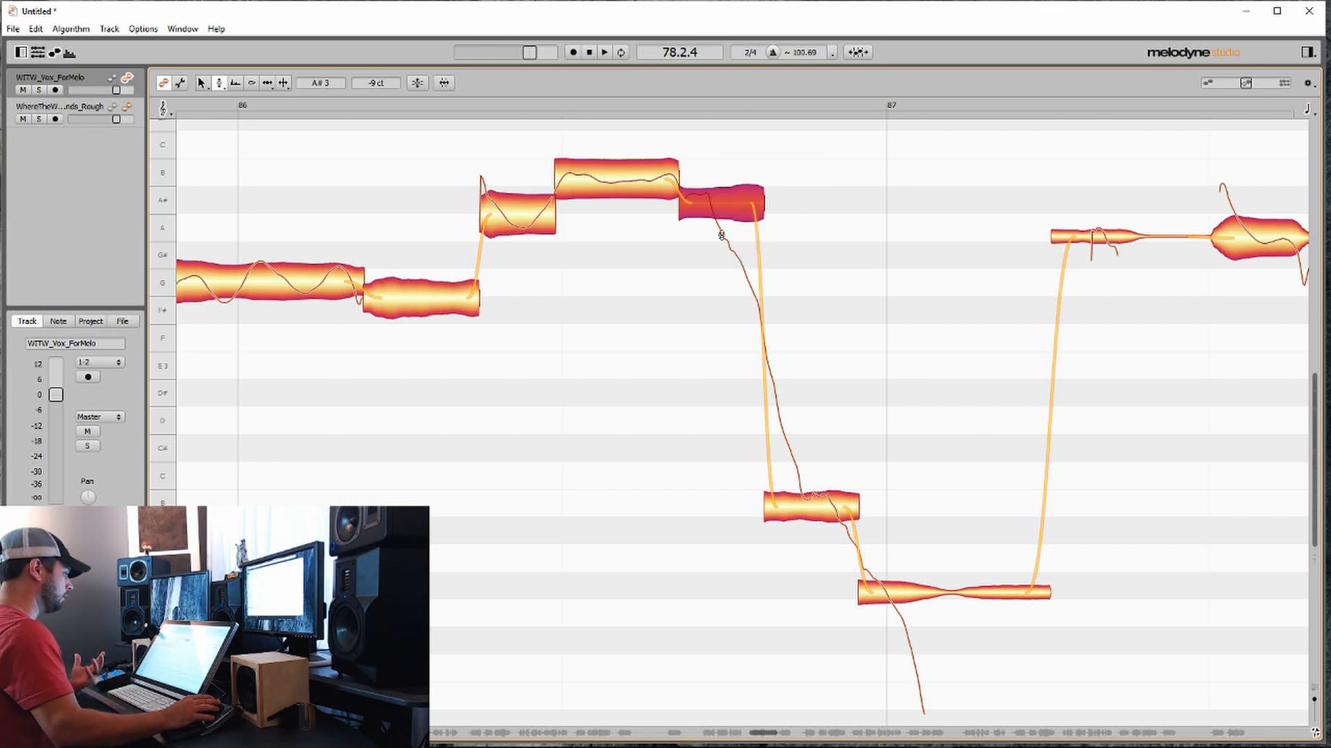
{"action": "left_click_drag", "start_coordinate": [701, 209], "coordinate": [719, 237]}
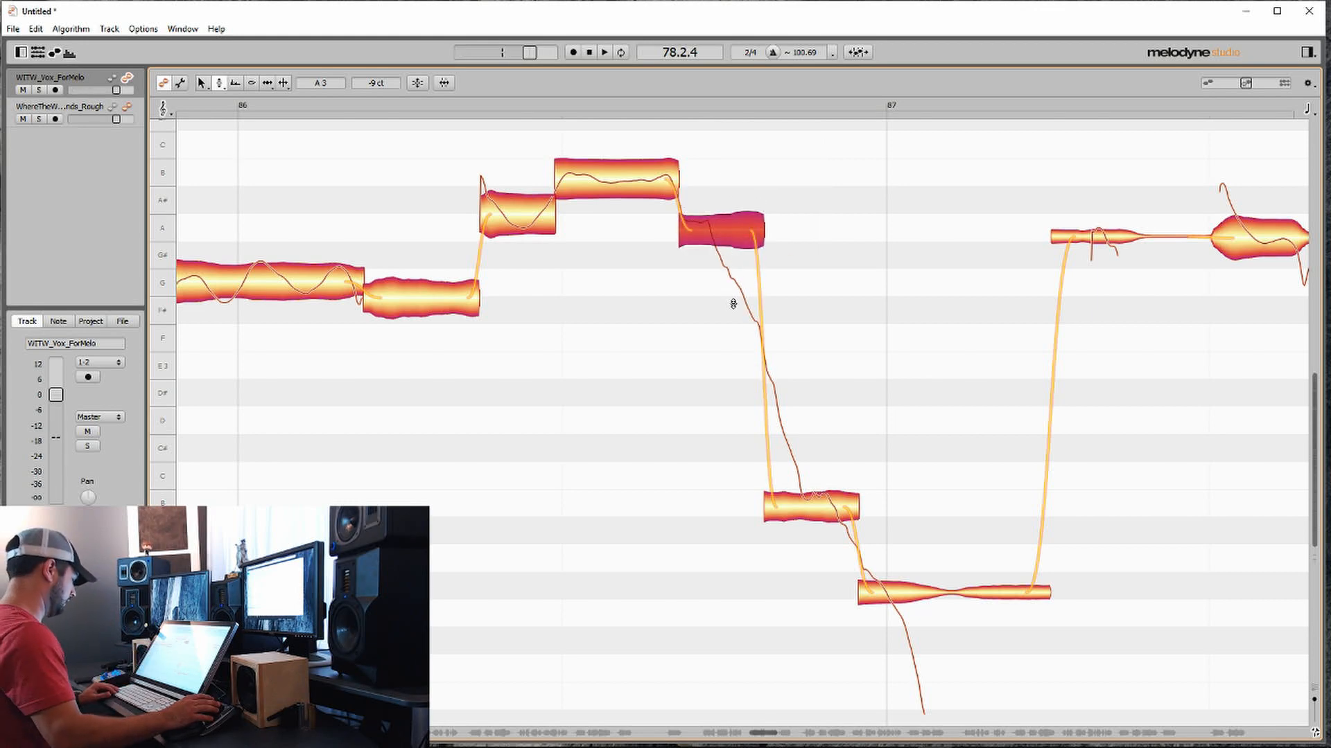
Step: Undo the last pitch change and split the A# note before bar 87 where its curve starts falling
{"action": "key", "text": "ctrl+z"}
{"action": "right_click", "coordinate": [703, 261]}
{"action": "left_click", "coordinate": [754, 264]}
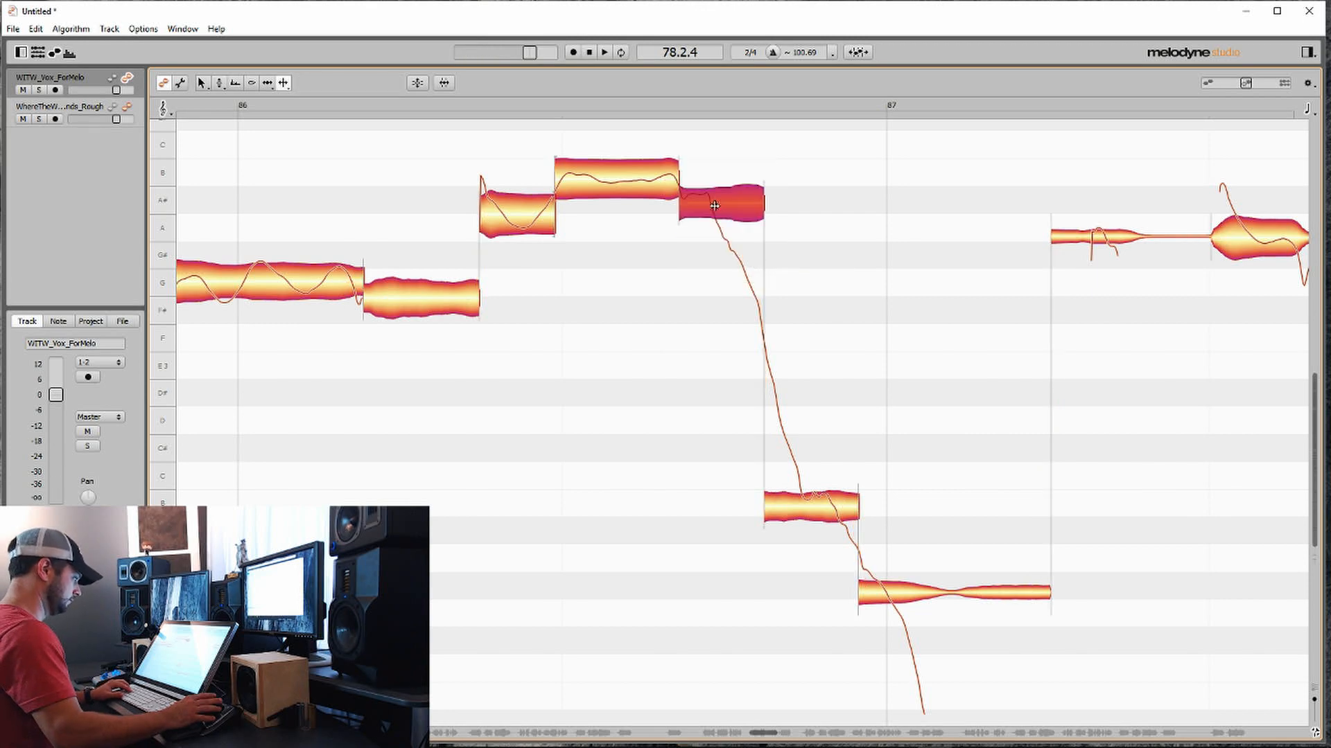
{"action": "double_click", "coordinate": [716, 206]}
{"action": "right_click", "coordinate": [716, 206]}
{"action": "left_click", "coordinate": [622, 211]}
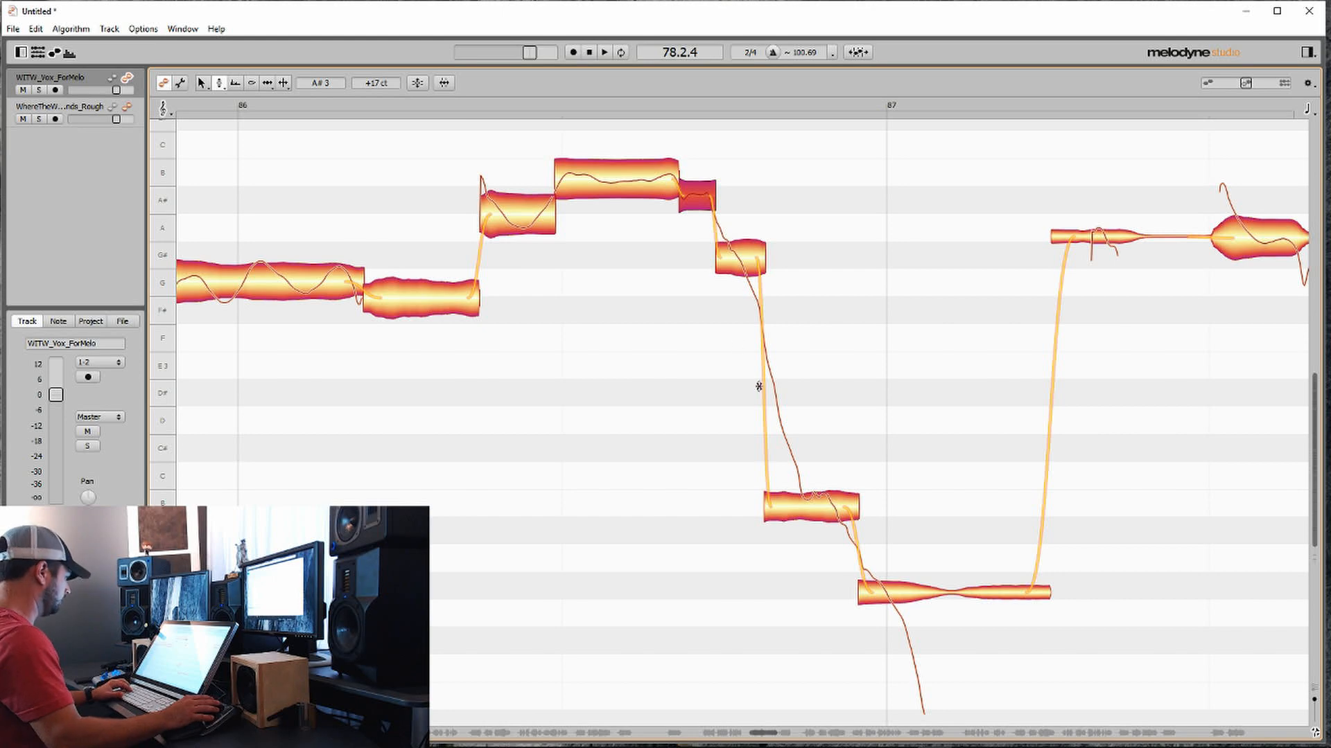
Step: Return to note separation and split the B note before bar 87 near its start, where the steep downward slide ends
{"action": "right_click", "coordinate": [742, 484]}
{"action": "left_click", "coordinate": [766, 485]}
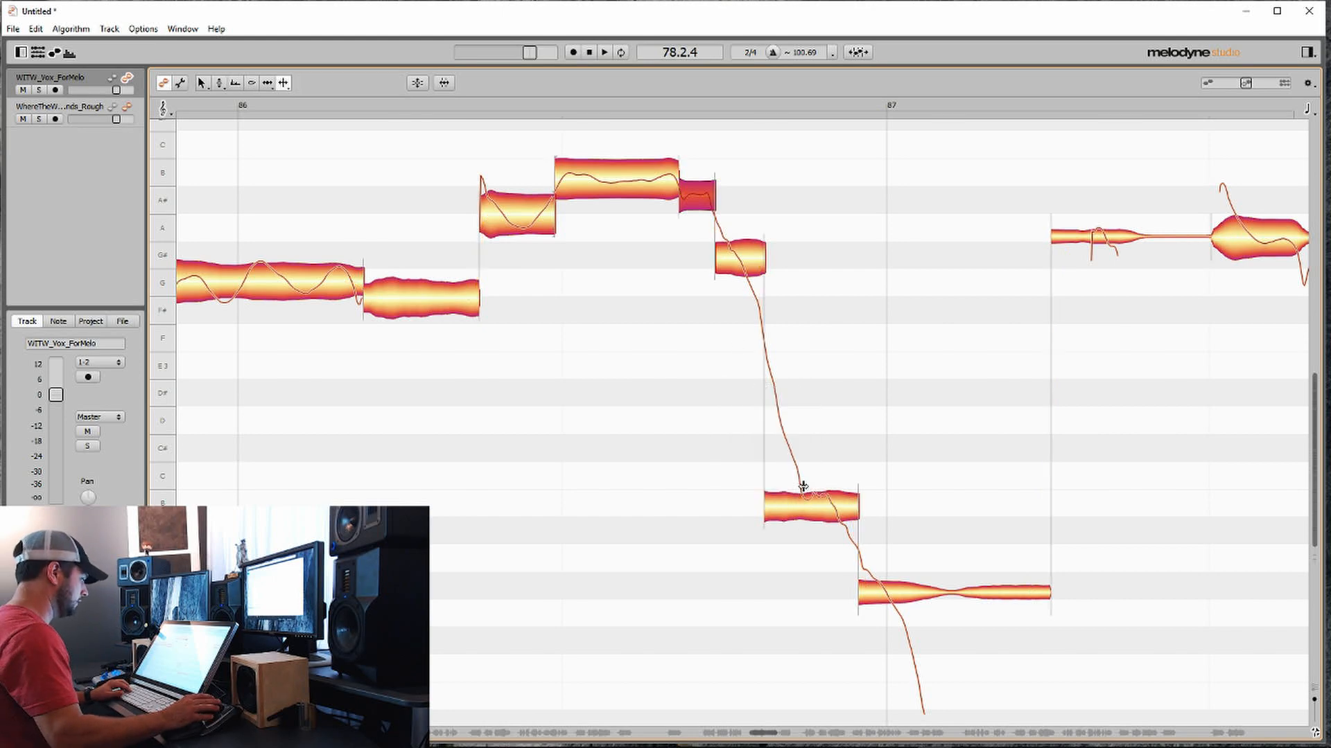
{"action": "scroll", "coordinate": [723, 478], "scroll_direction": "down", "scroll_amount": 1}
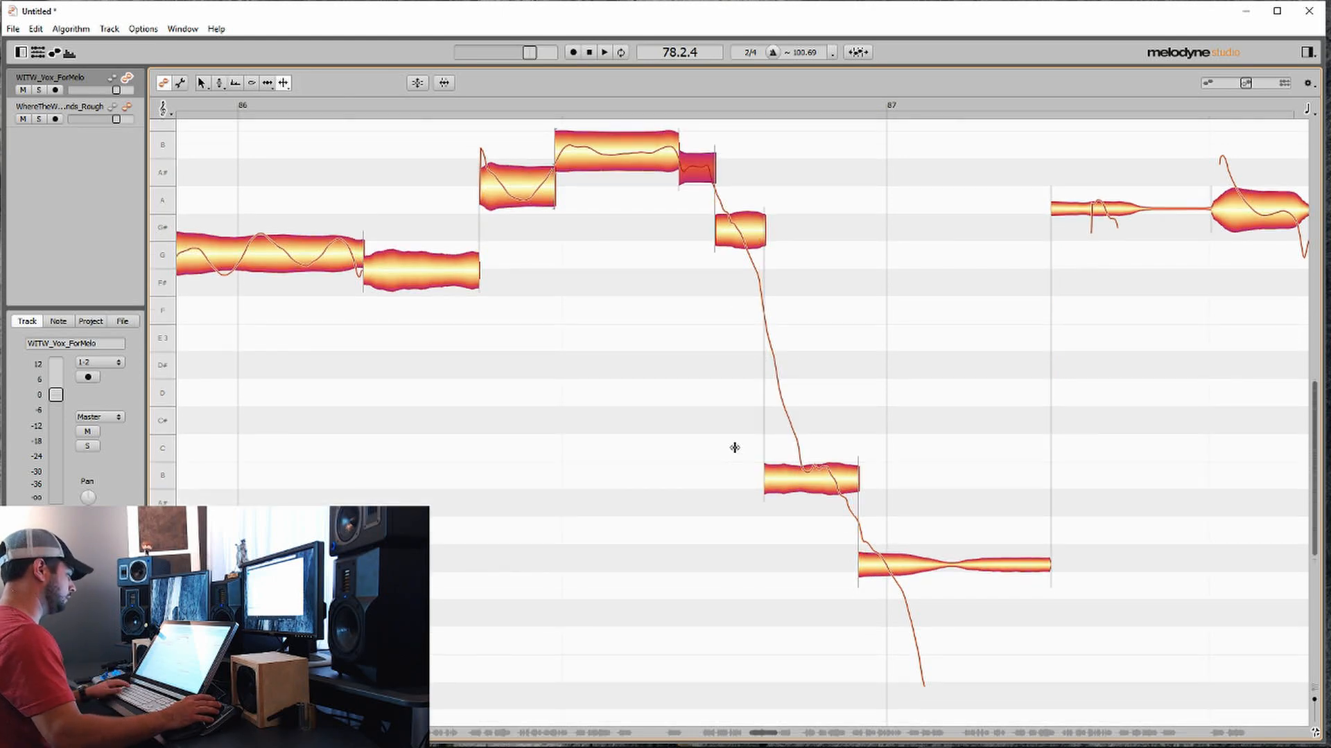
{"action": "double_click", "coordinate": [796, 479]}
{"action": "key", "text": "Up"}
{"action": "key", "text": "Up"}
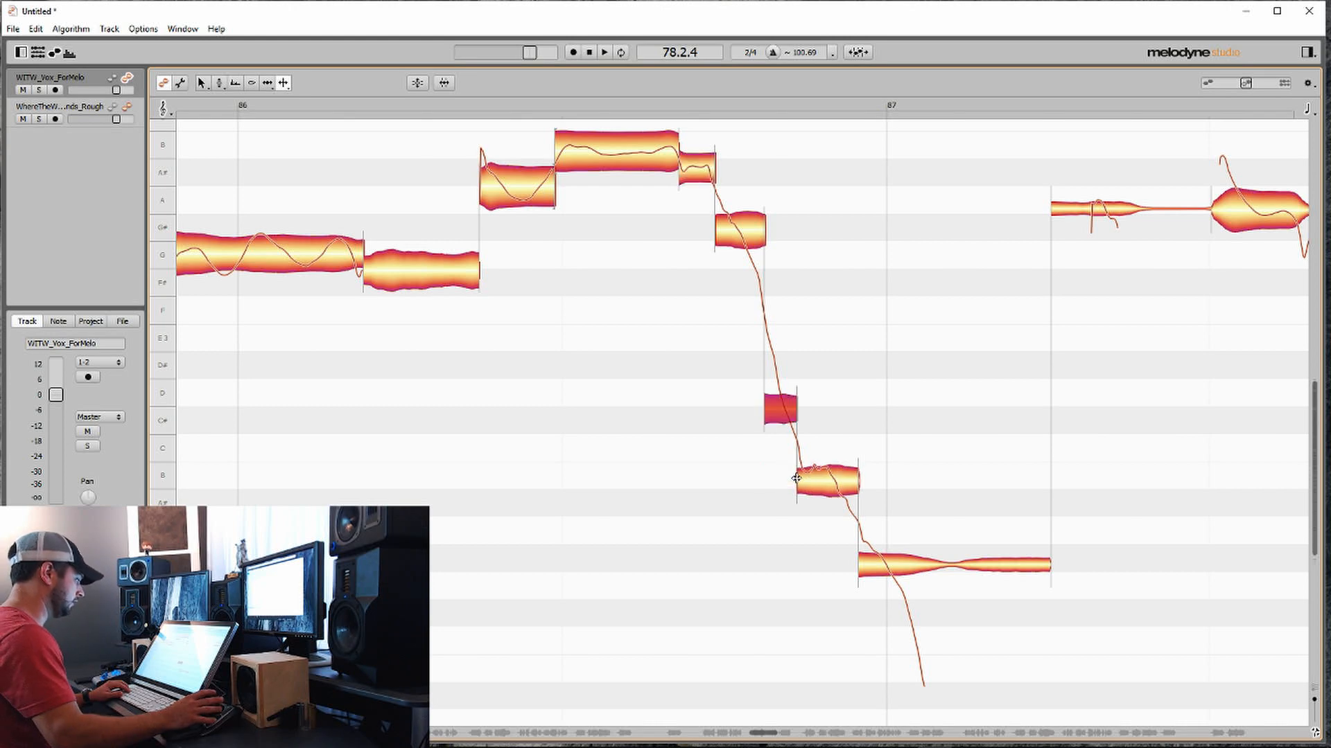
{"action": "left_click", "coordinate": [740, 240]}
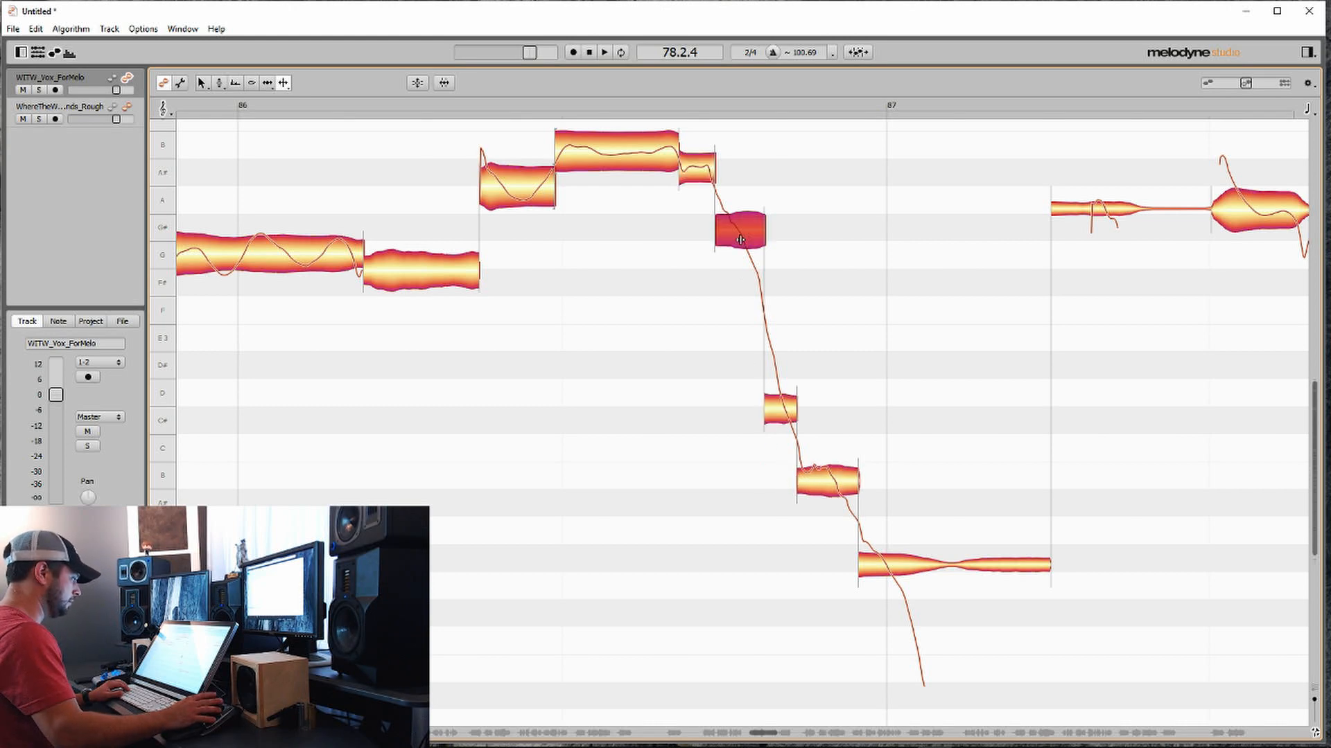
{"action": "left_click", "coordinate": [771, 412], "text": "shift"}
{"action": "left_click", "coordinate": [773, 429]}
{"action": "left_click", "coordinate": [777, 410]}
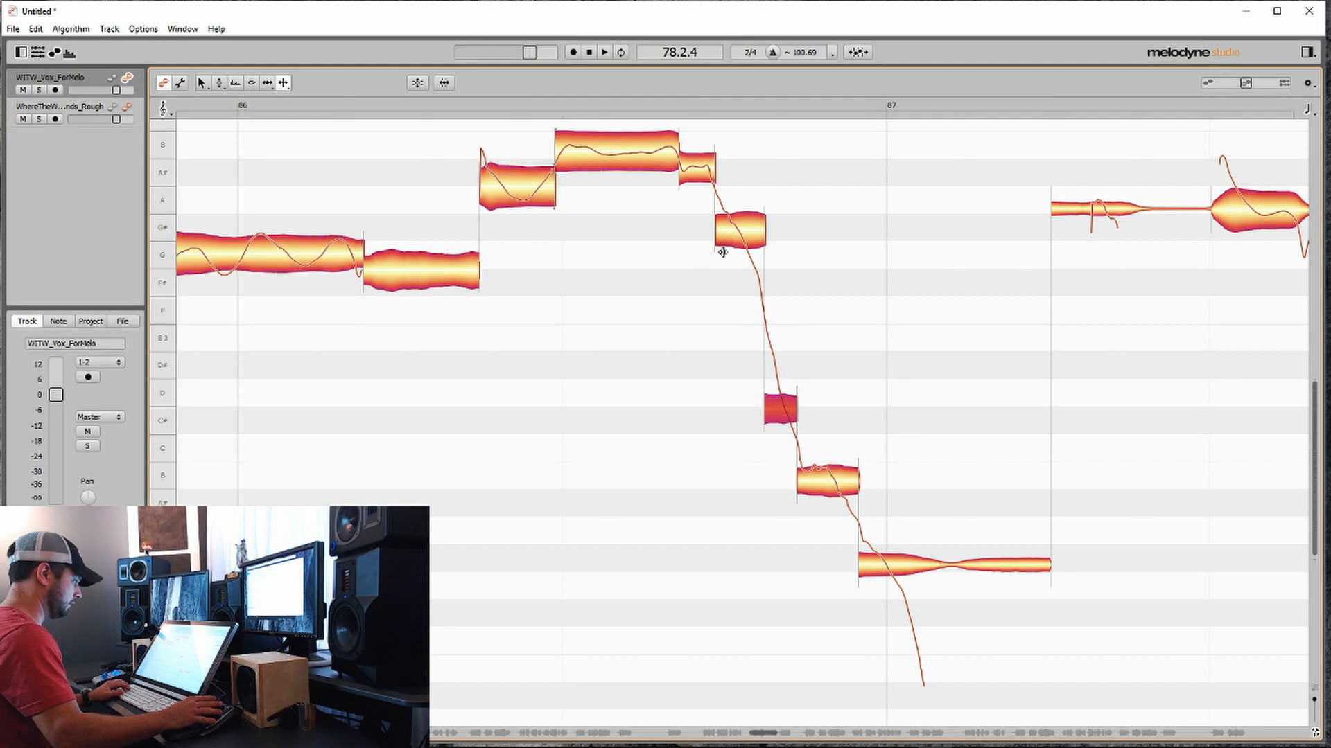
{"action": "left_click", "coordinate": [736, 233], "text": "shift"}
{"action": "left_click", "coordinate": [740, 205]}
{"action": "left_click", "coordinate": [740, 226]}
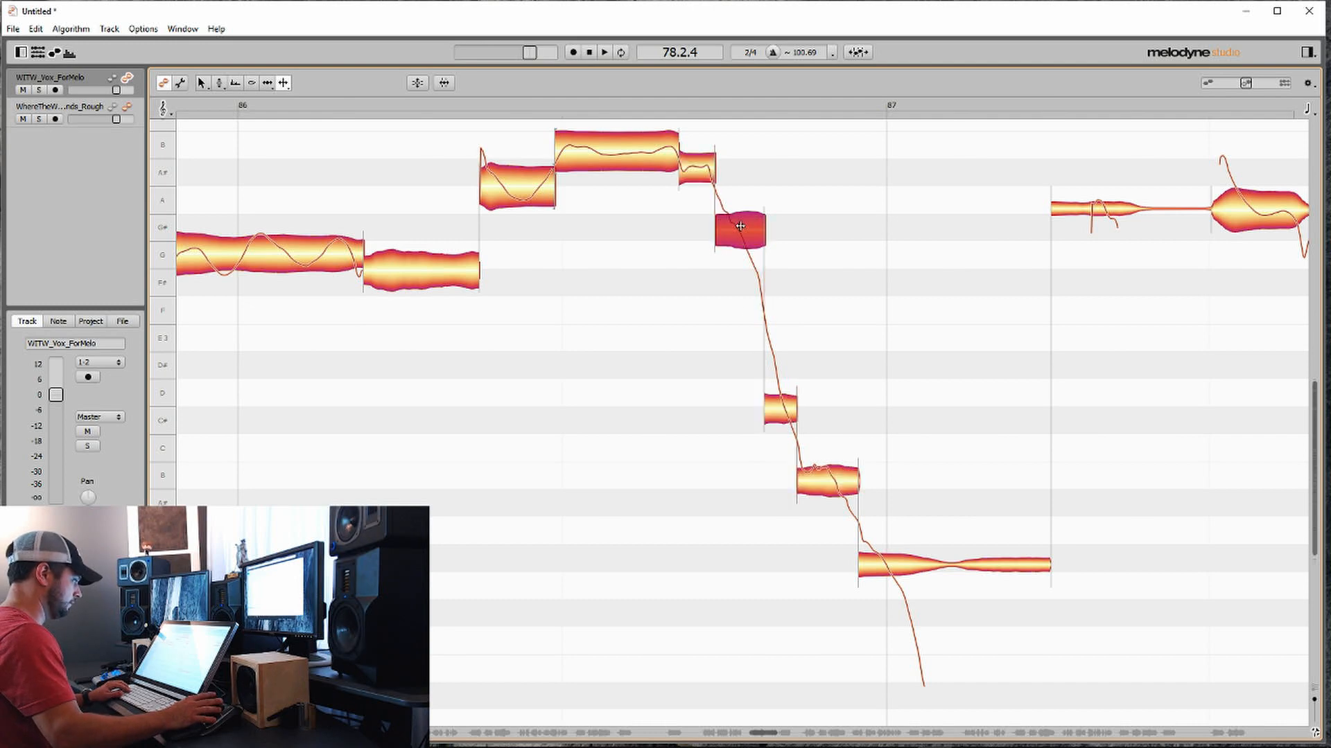
{"action": "left_click", "coordinate": [778, 413], "text": "shift"}
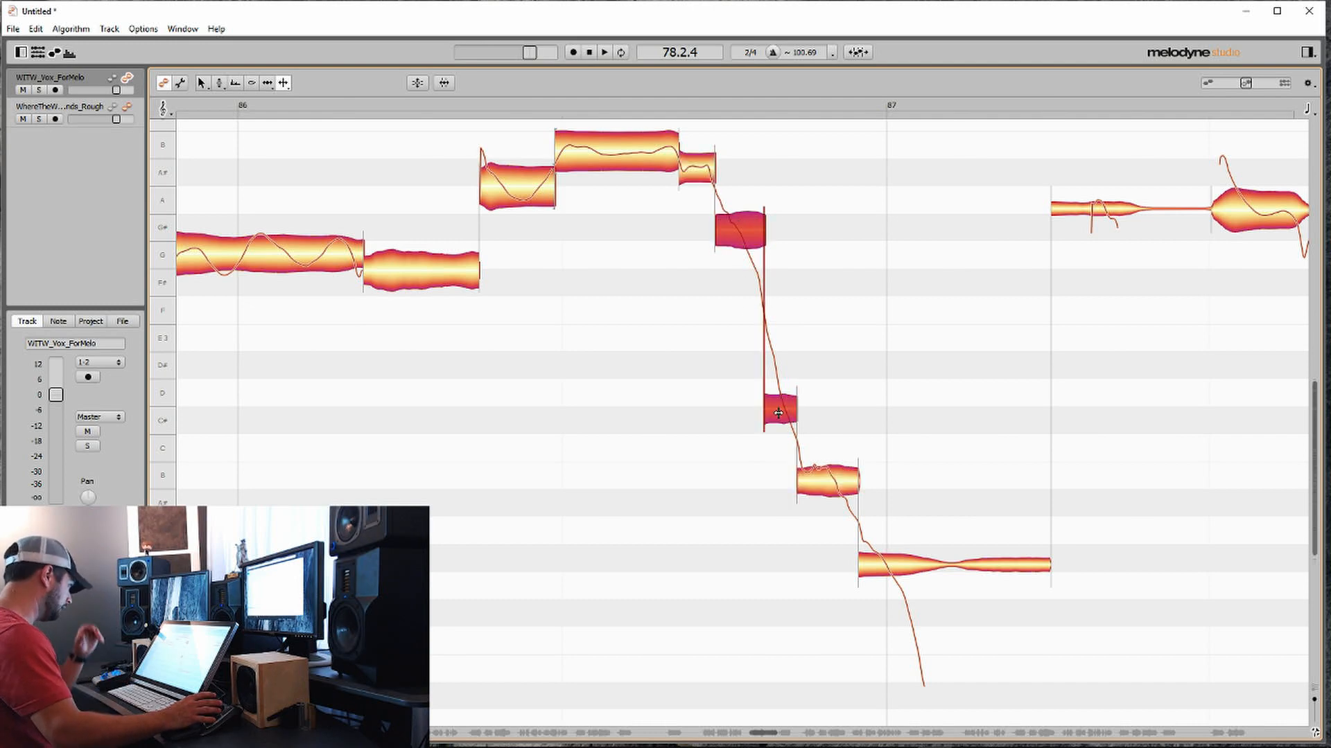
{"action": "left_click", "coordinate": [740, 496]}
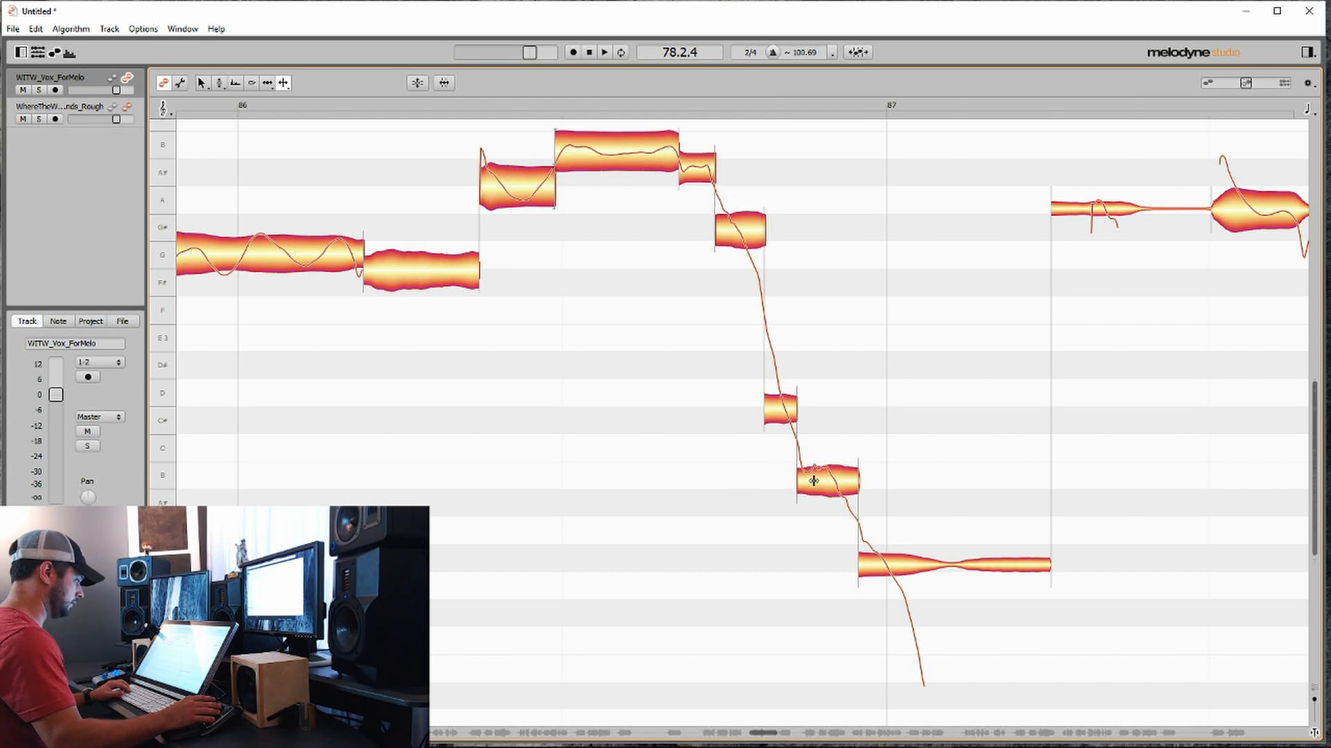
Step: Split the remaining B note before bar 87 again at the point where its pitch starts falling
{"action": "right_click", "coordinate": [794, 481]}
{"action": "left_click", "coordinate": [794, 480]}
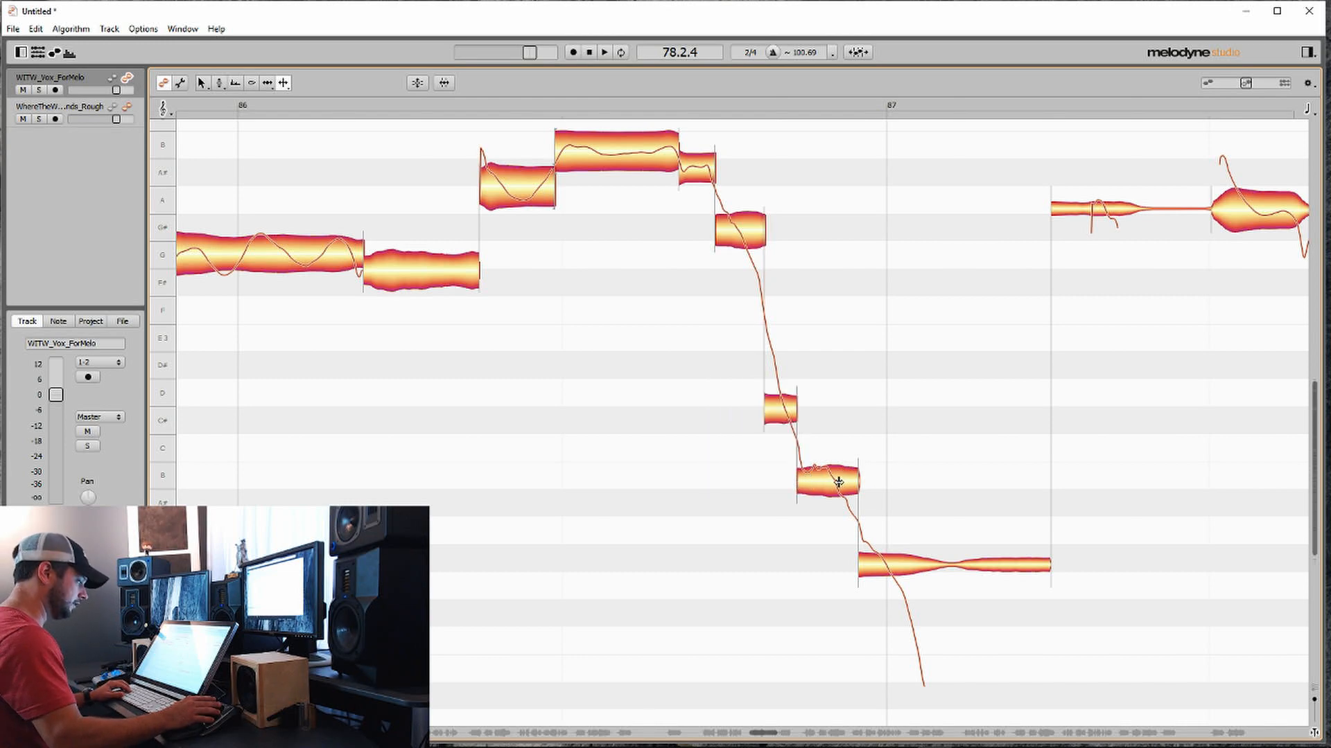
{"action": "left_click", "coordinate": [839, 483]}
{"action": "scroll", "coordinate": [796, 529], "scroll_direction": "right", "scroll_amount": 2}
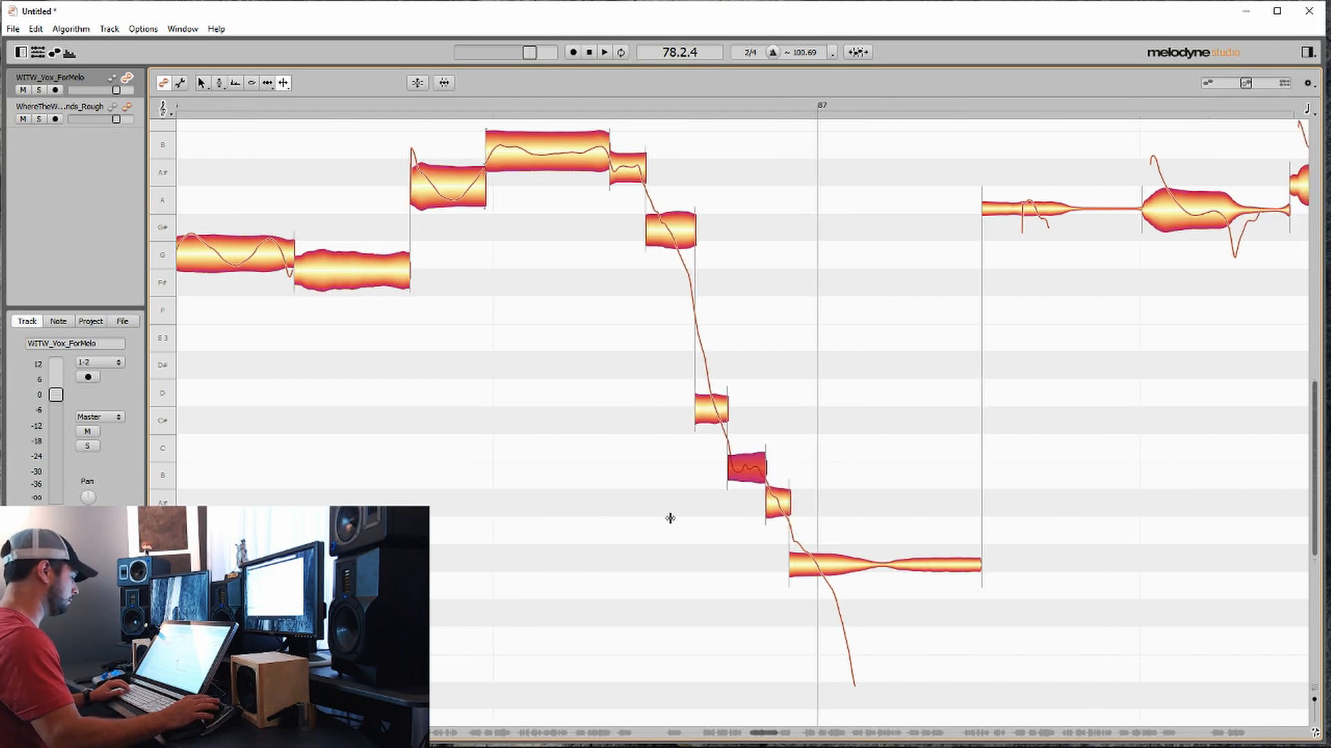
{"action": "scroll", "coordinate": [730, 589], "scroll_direction": "right", "scroll_amount": 5}
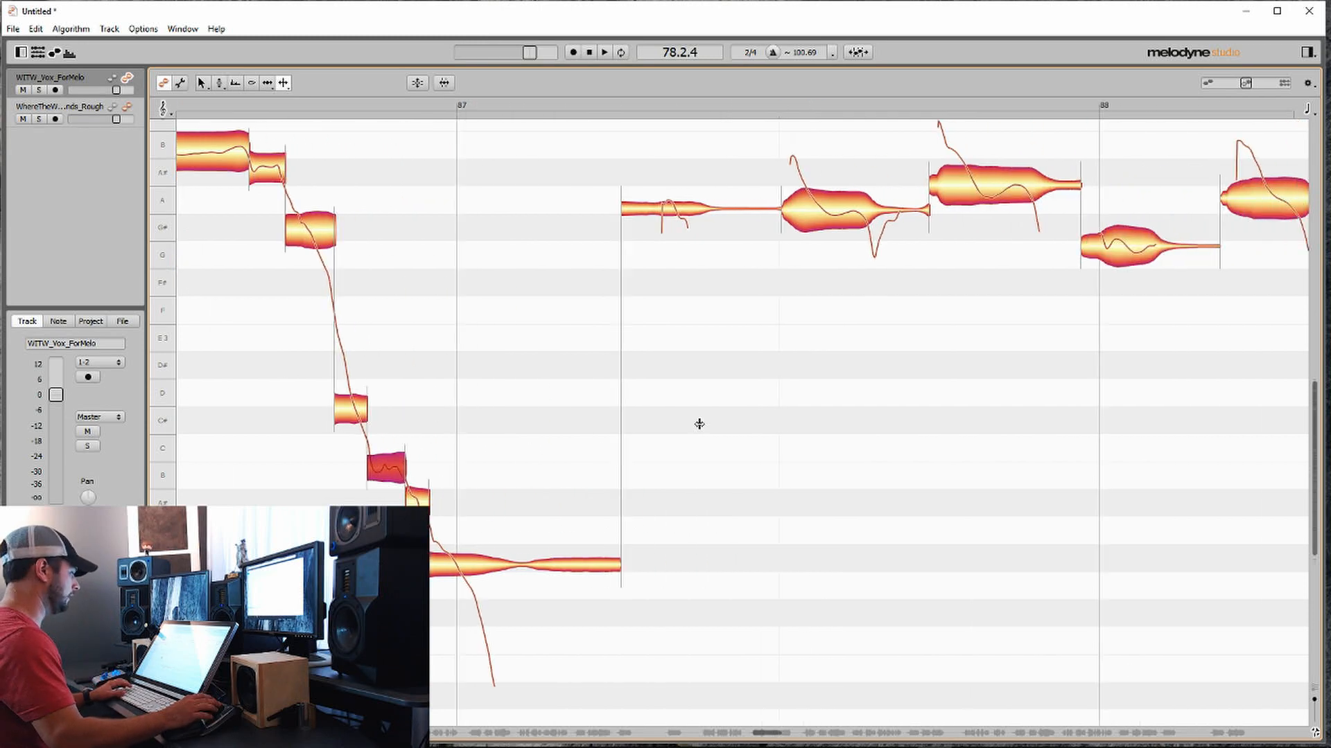
Step: Split the thin A note after bar 87 at its pitch onset and again where its pitch drops
{"action": "scroll", "coordinate": [697, 425], "scroll_direction": "up", "scroll_amount": 2}
{"action": "right_click", "coordinate": [593, 358]}
{"action": "left_click", "coordinate": [592, 358]}
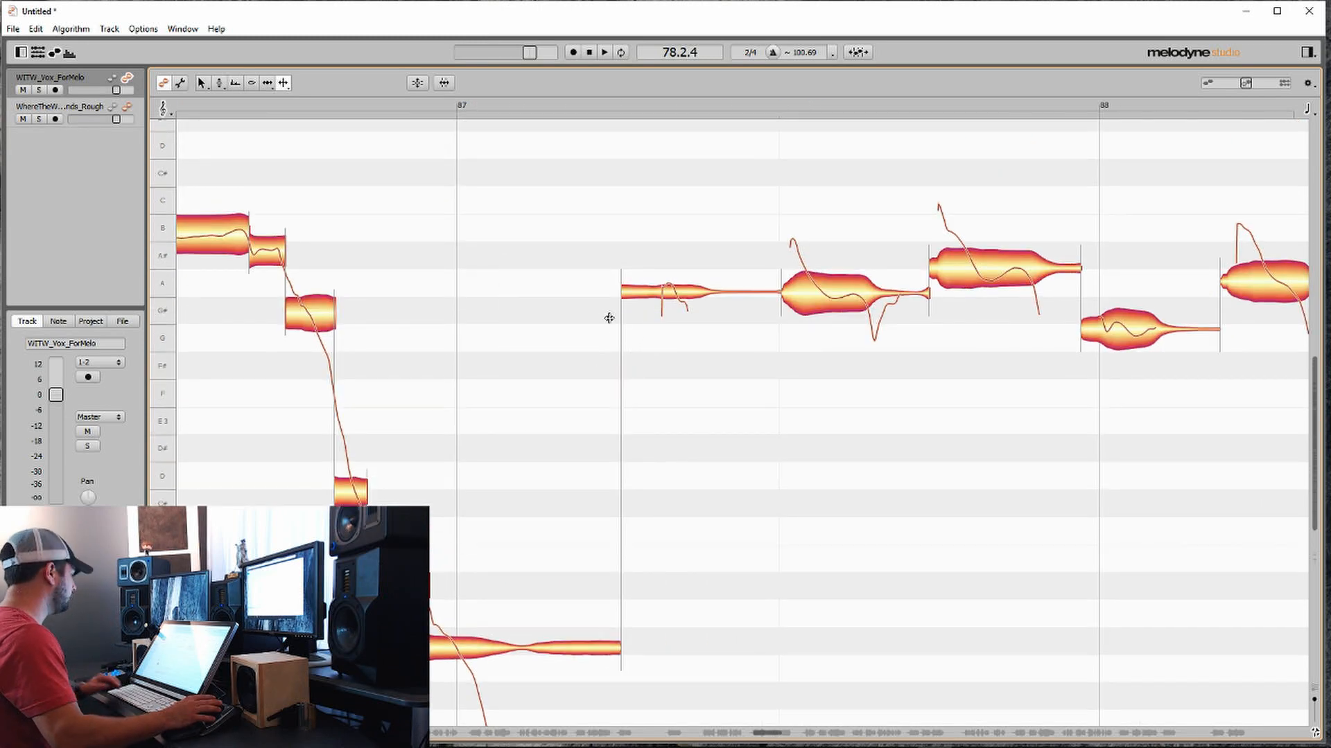
{"action": "left_click", "coordinate": [657, 294]}
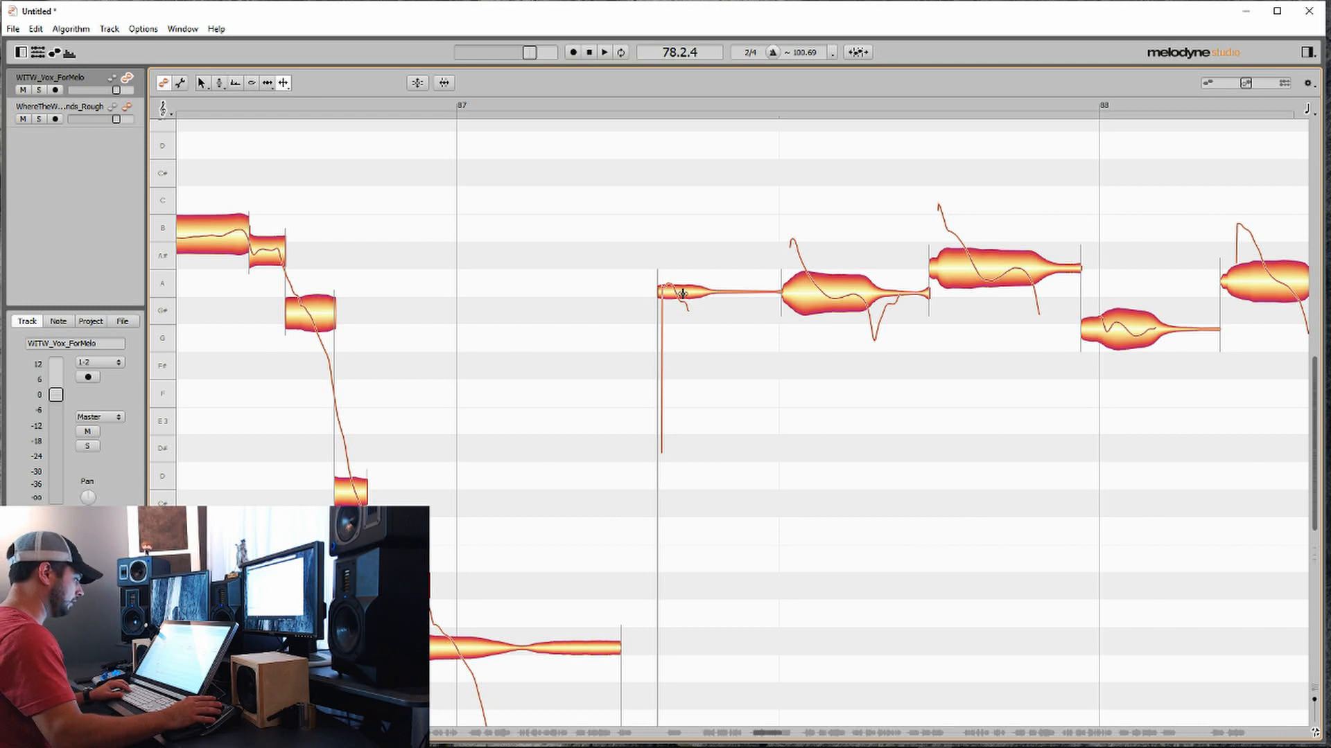
{"action": "left_click", "coordinate": [690, 294]}
Step: Split the next A note after bar 87 midway through its initial fall and again just before its late pitch dip
{"action": "scroll", "coordinate": [723, 307], "scroll_direction": "right", "scroll_amount": 3}
{"action": "left_click", "coordinate": [722, 284]}
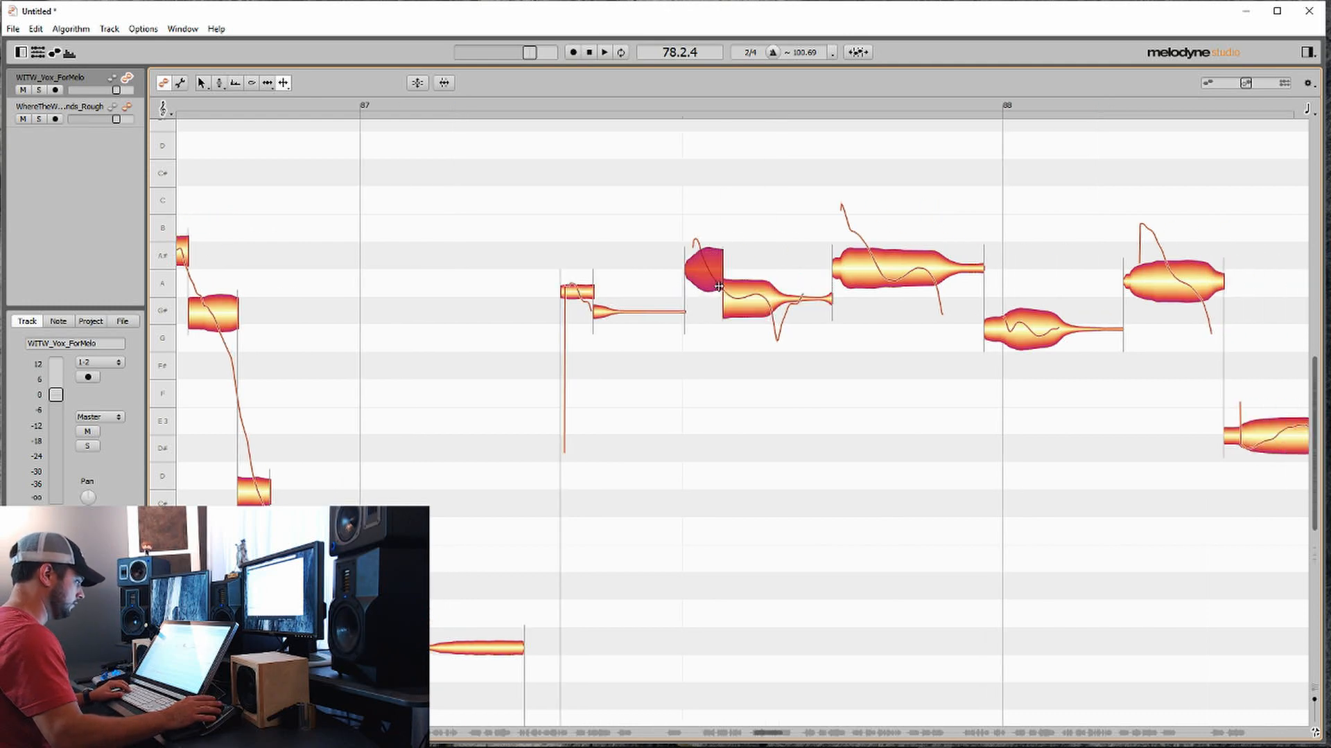
{"action": "left_click", "coordinate": [771, 299]}
{"action": "scroll", "coordinate": [760, 293], "scroll_direction": "right", "scroll_amount": 3}
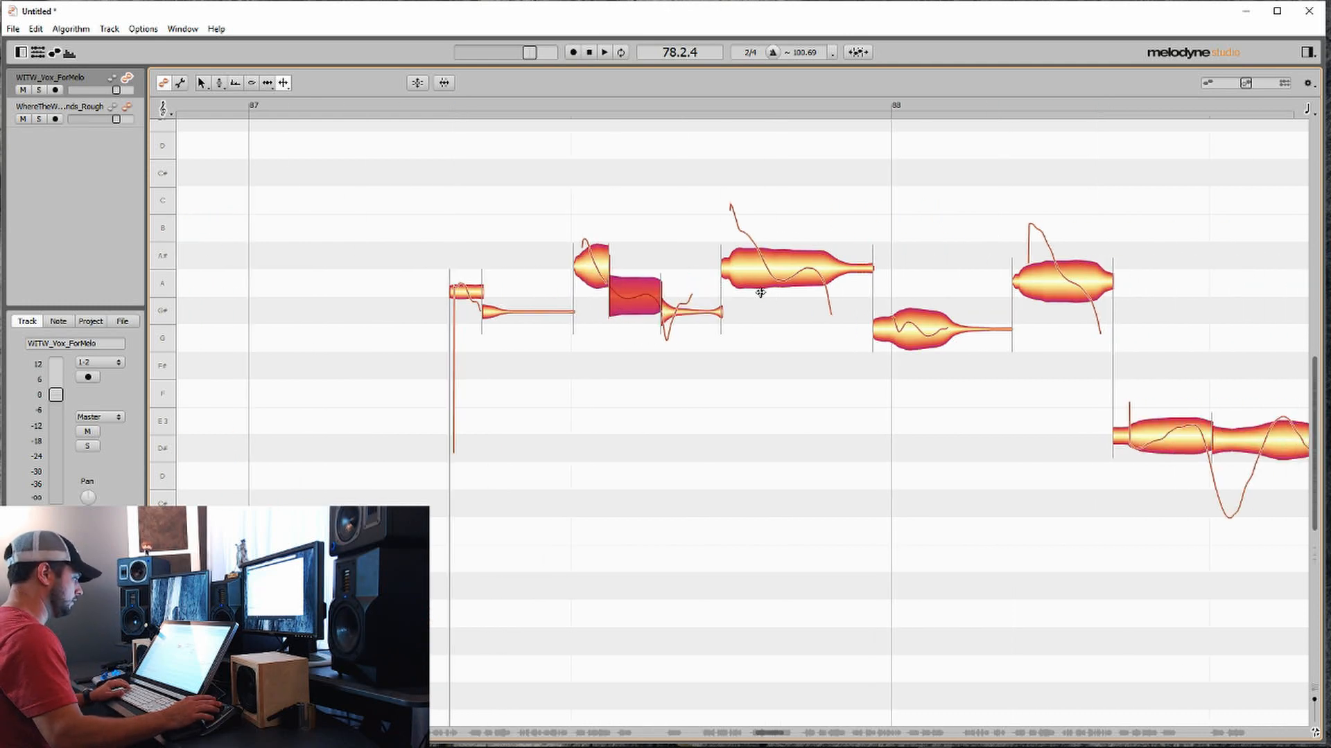
Step: Split the A# note before bar 88 after its initial high slide and again before its falling tail
{"action": "left_click", "coordinate": [766, 263]}
{"action": "double_click", "coordinate": [757, 264]}
{"action": "left_click", "coordinate": [817, 277]}
{"action": "scroll", "coordinate": [786, 279], "scroll_direction": "right", "scroll_amount": 4}
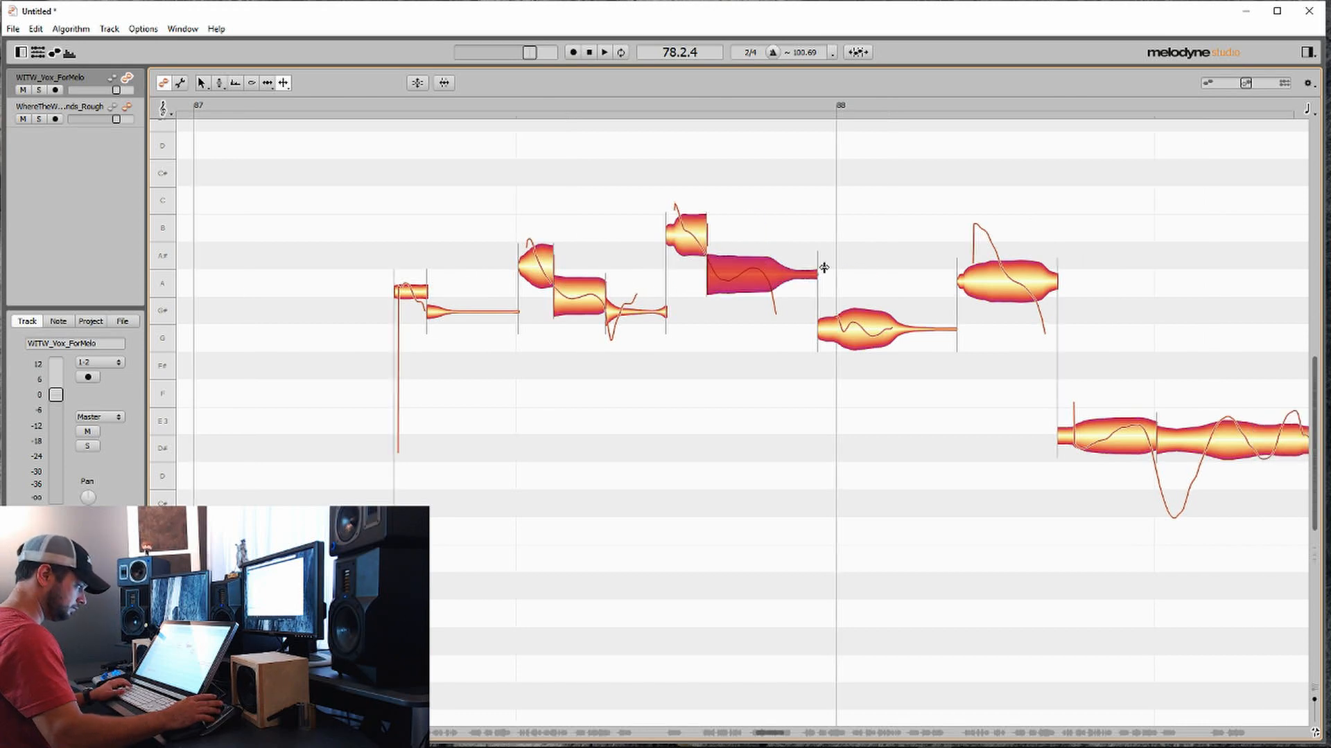
{"action": "double_click", "coordinate": [680, 276]}
{"action": "scroll", "coordinate": [680, 277], "scroll_direction": "right", "scroll_amount": 4}
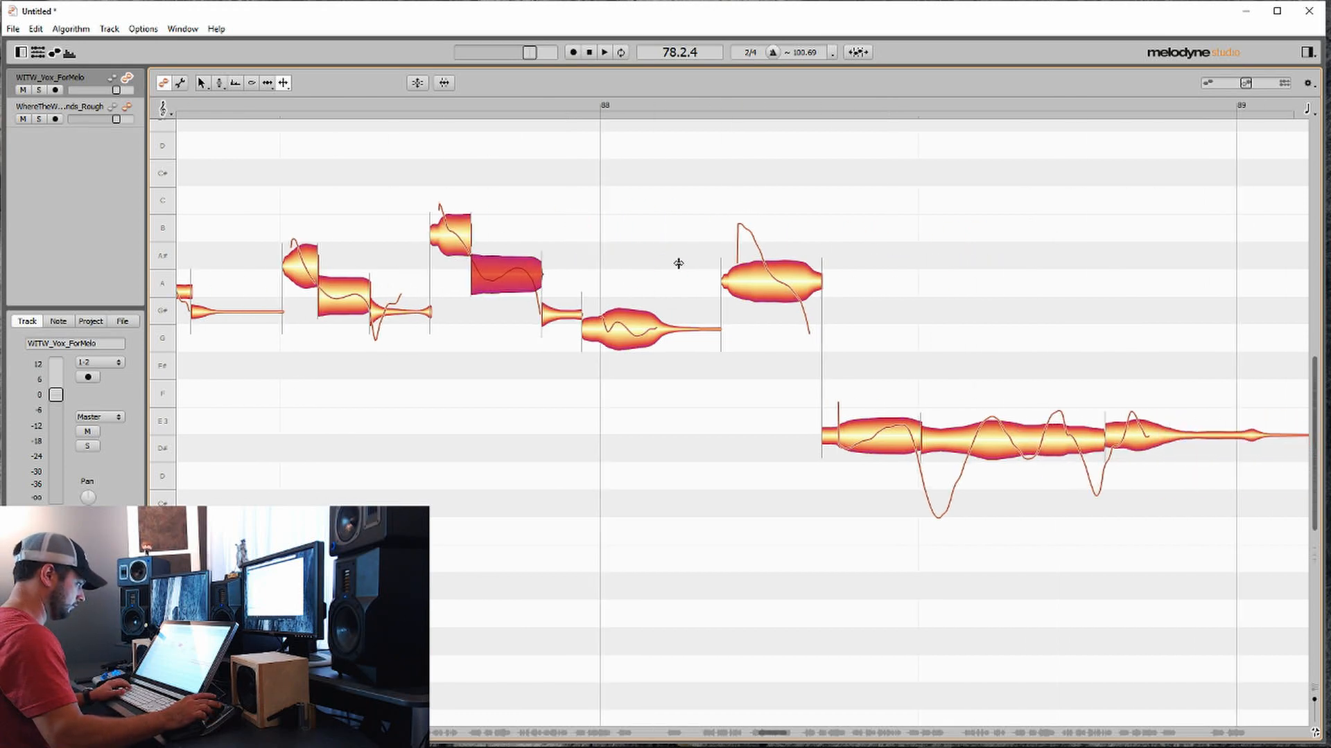
Step: Split the A note after bar 88 midway through its fall, and separate the deep pitch dip in the sustained E note
{"action": "double_click", "coordinate": [752, 273]}
{"action": "scroll", "coordinate": [693, 312], "scroll_direction": "right", "scroll_amount": 4}
{"action": "scroll", "coordinate": [665, 371], "scroll_direction": "down", "scroll_amount": 1}
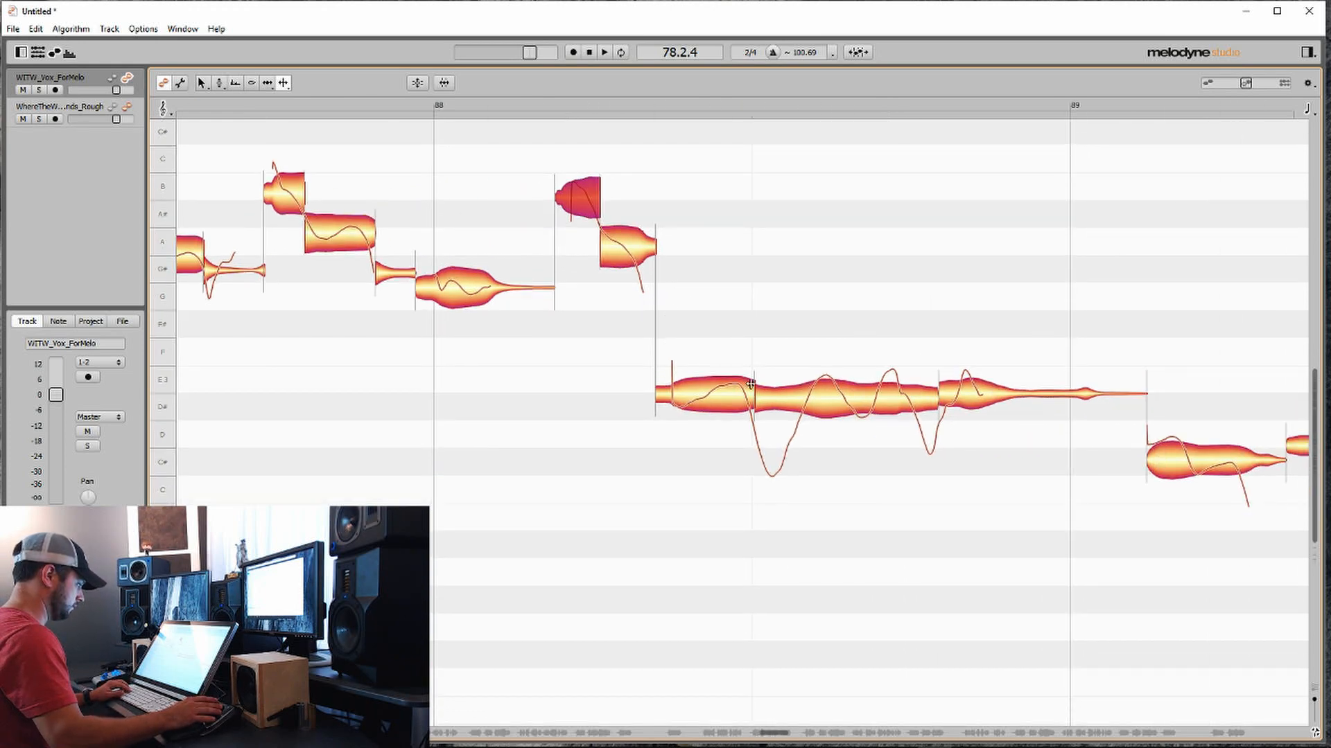
{"action": "double_click", "coordinate": [803, 396]}
{"action": "scroll", "coordinate": [803, 395], "scroll_direction": "right", "scroll_amount": 4}
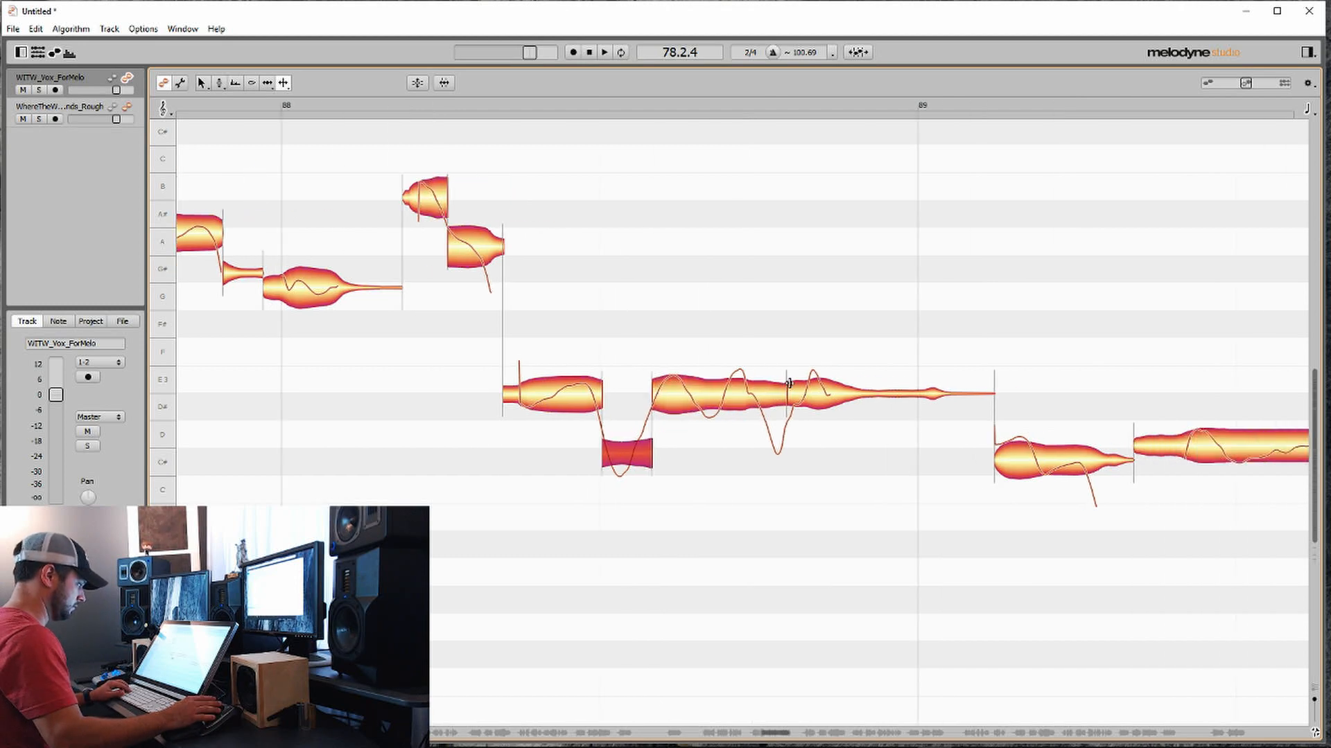
Step: Remove the existing separation in the sustained E note before bar 89 and split the note on both sides of its second pitch dip
{"action": "left_click", "coordinate": [790, 387]}
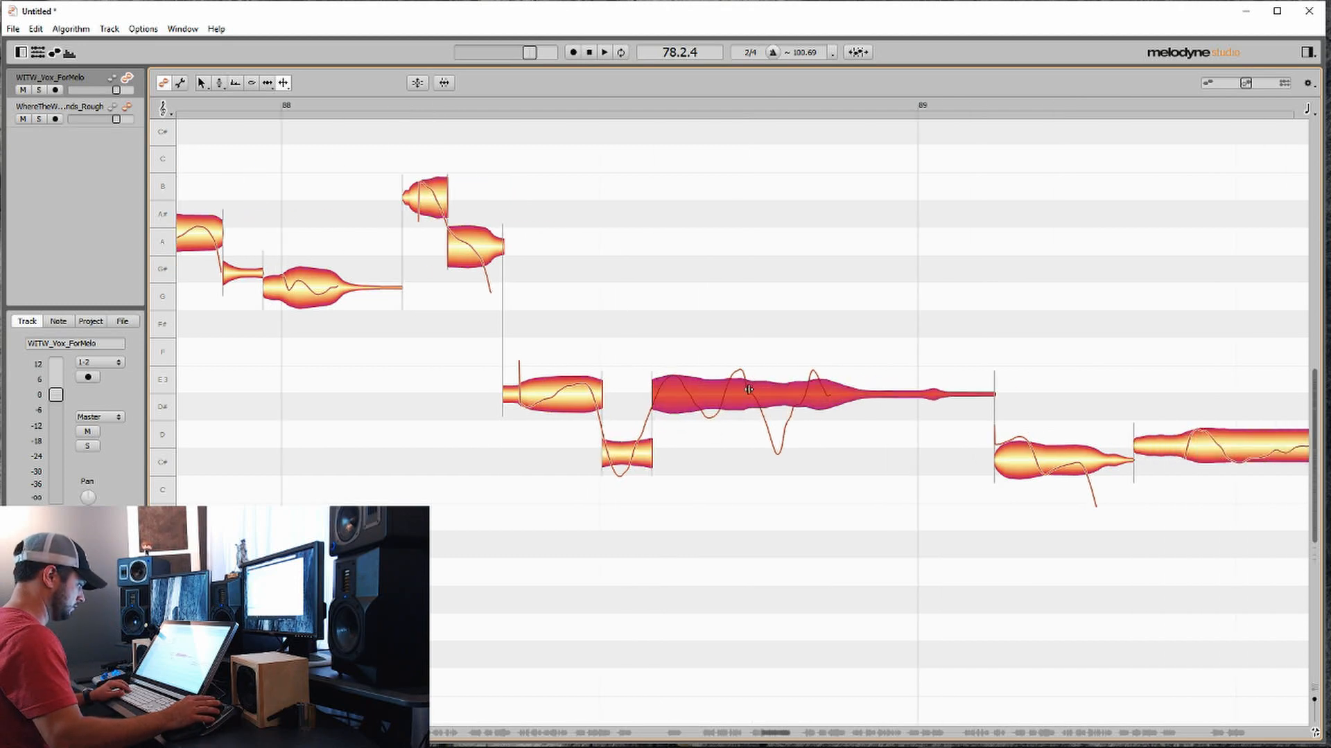
{"action": "double_click", "coordinate": [749, 390]}
{"action": "left_click", "coordinate": [797, 391]}
{"action": "double_click", "coordinate": [803, 392]}
{"action": "left_click_drag", "start_coordinate": [797, 399], "coordinate": [796, 428]}
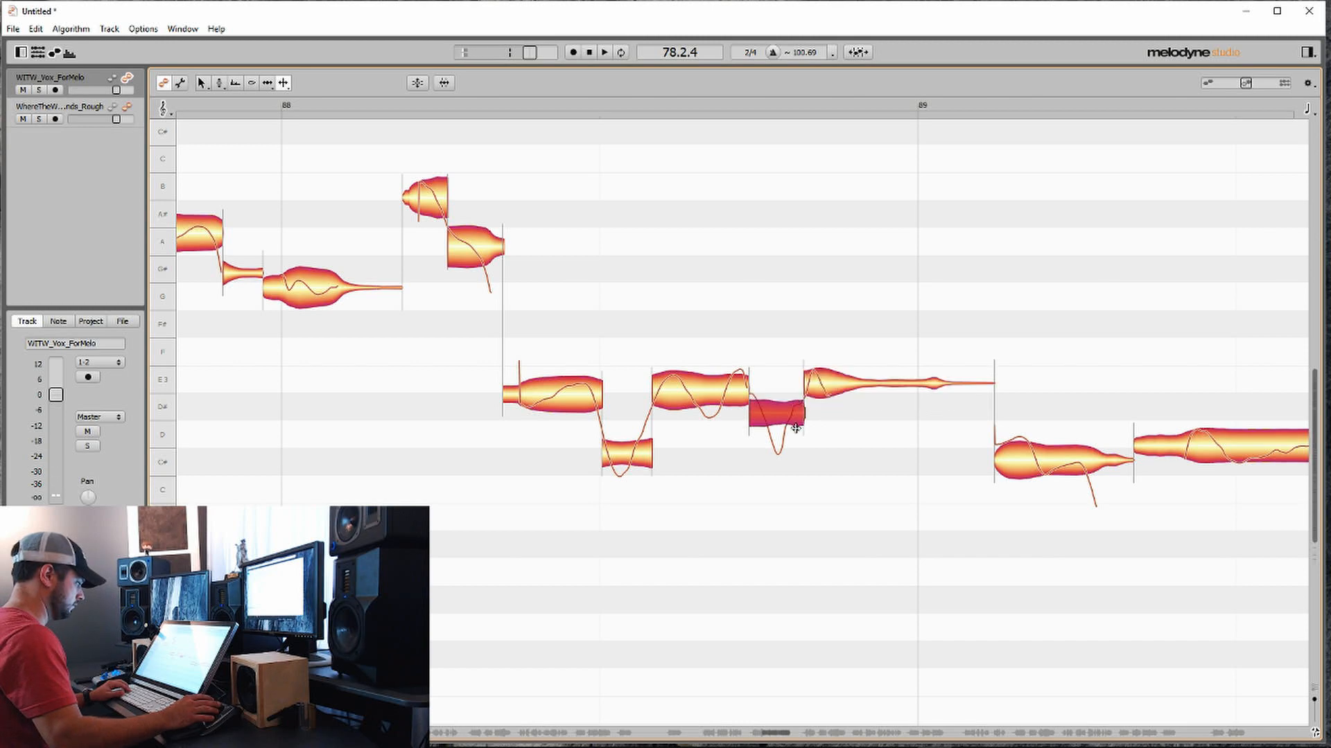
Step: Split the C# note after bar 89 where its pitch first drops and again before its thin tail
{"action": "scroll", "coordinate": [795, 428], "scroll_direction": "right", "scroll_amount": 8}
{"action": "left_click", "coordinate": [727, 457]}
{"action": "double_click", "coordinate": [730, 459]}
{"action": "scroll", "coordinate": [713, 457], "scroll_direction": "right", "scroll_amount": 2}
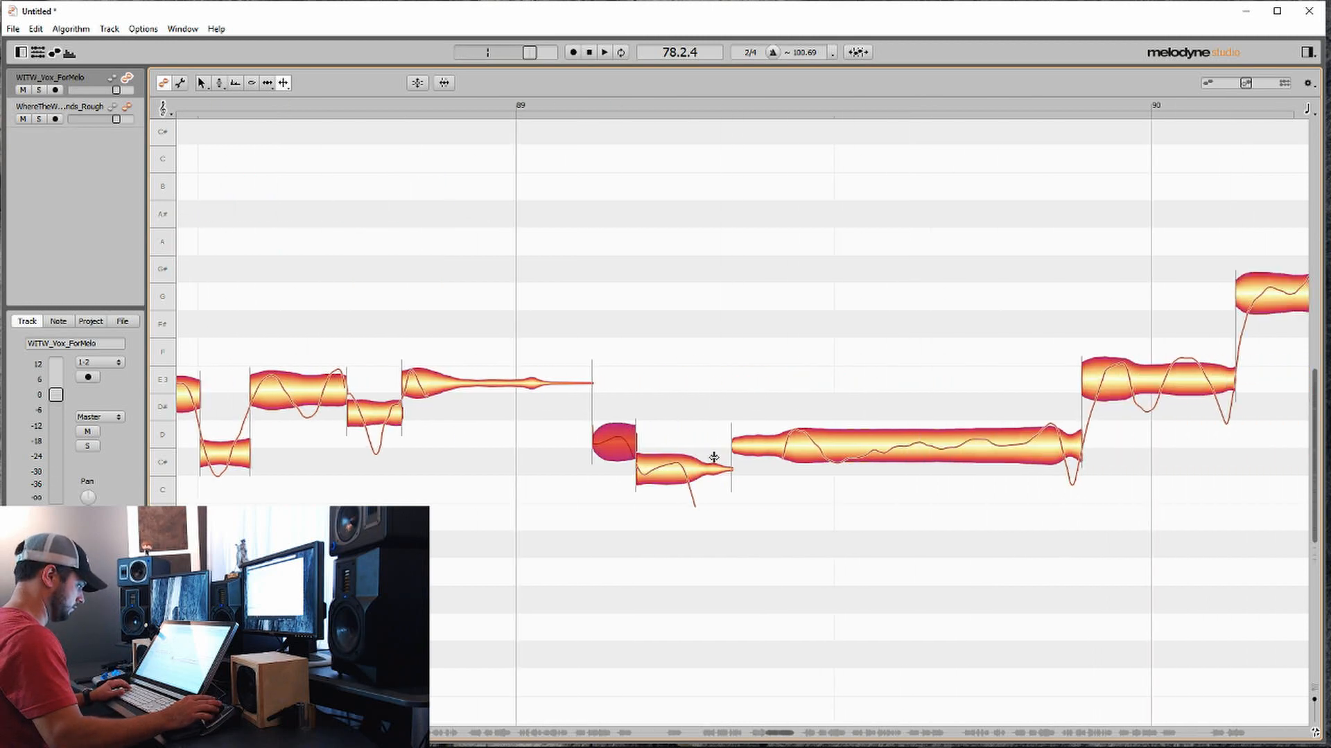
{"action": "left_click", "coordinate": [714, 458]}
{"action": "double_click", "coordinate": [693, 463]}
{"action": "left_click_drag", "start_coordinate": [713, 468], "coordinate": [714, 495]}
{"action": "scroll", "coordinate": [691, 471], "scroll_direction": "right", "scroll_amount": 3}
Step: Split the sustained D note between bars 89 and 90 at its pitch onset and again after its first peak
{"action": "left_click", "coordinate": [660, 451]}
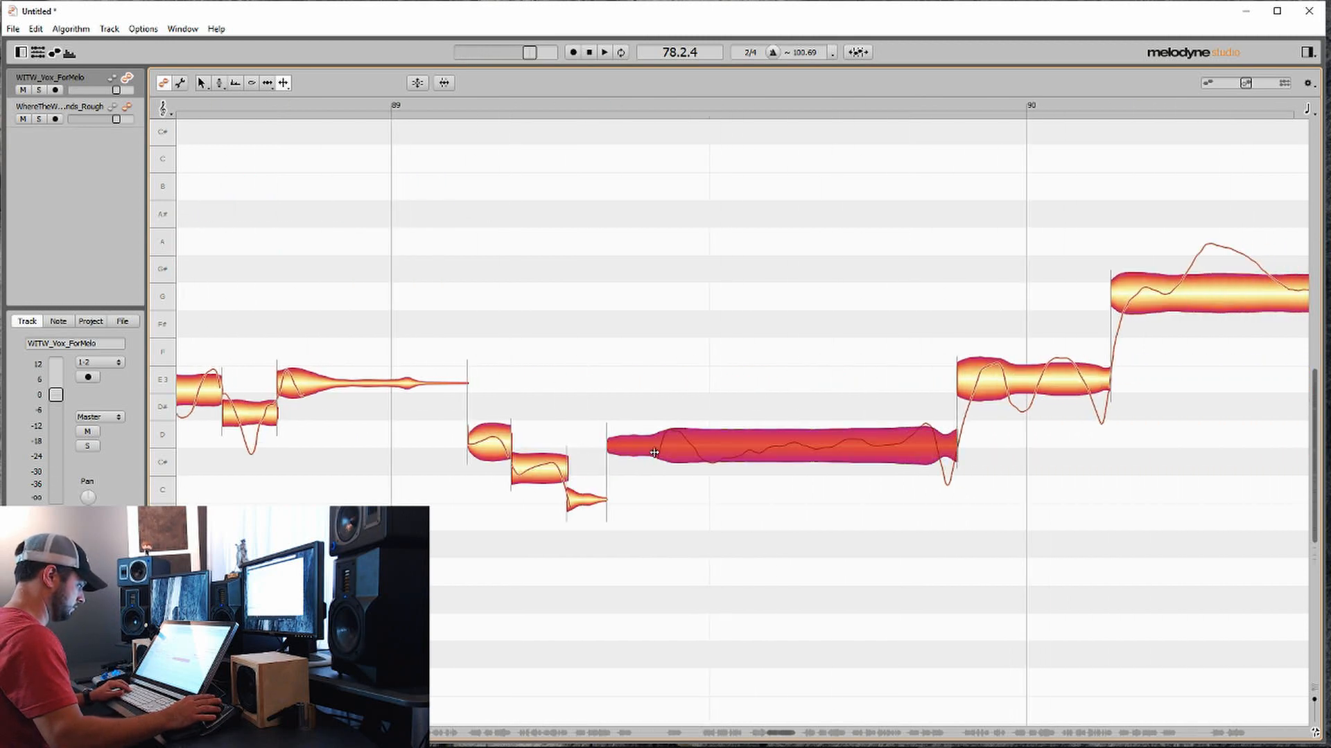
{"action": "double_click", "coordinate": [651, 439]}
{"action": "left_click_drag", "start_coordinate": [634, 444], "coordinate": [634, 508]}
{"action": "left_click", "coordinate": [651, 453]}
{"action": "left_click", "coordinate": [685, 474]}
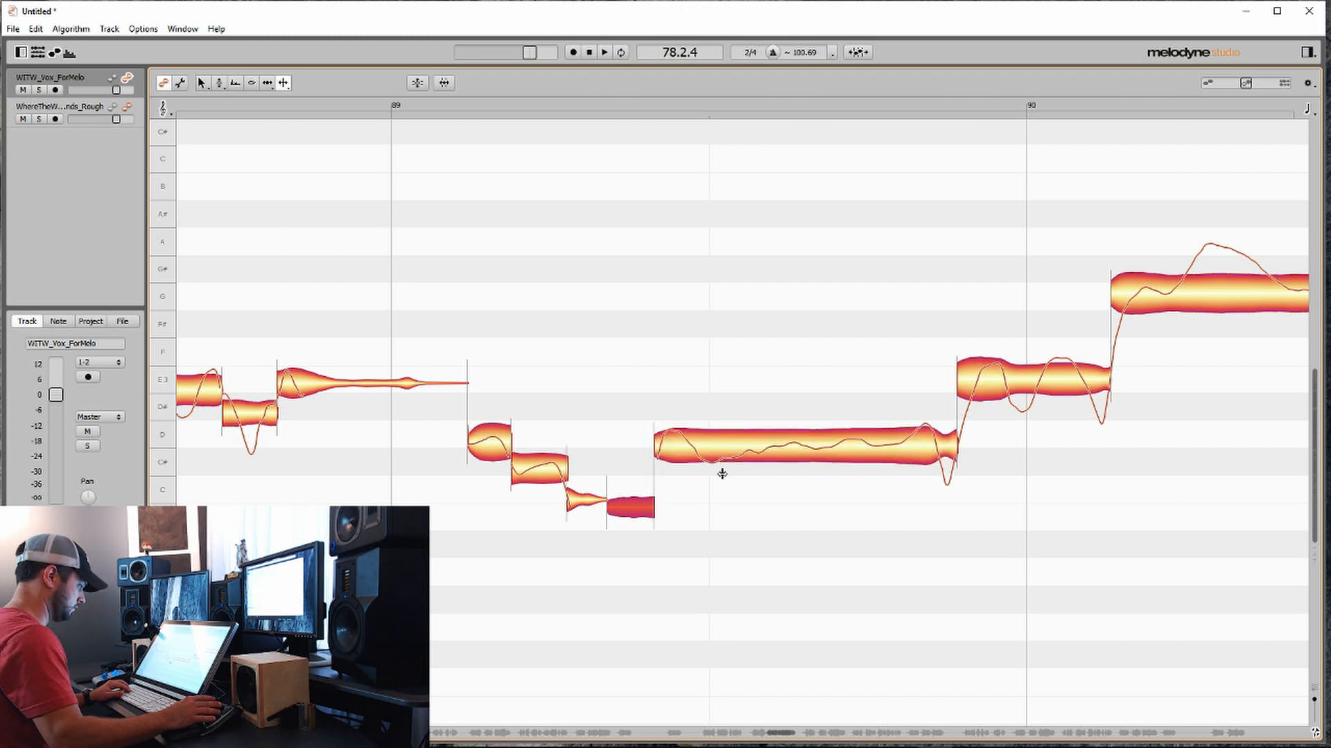
{"action": "double_click", "coordinate": [697, 458]}
{"action": "scroll", "coordinate": [721, 478], "scroll_direction": "right", "scroll_amount": 3}
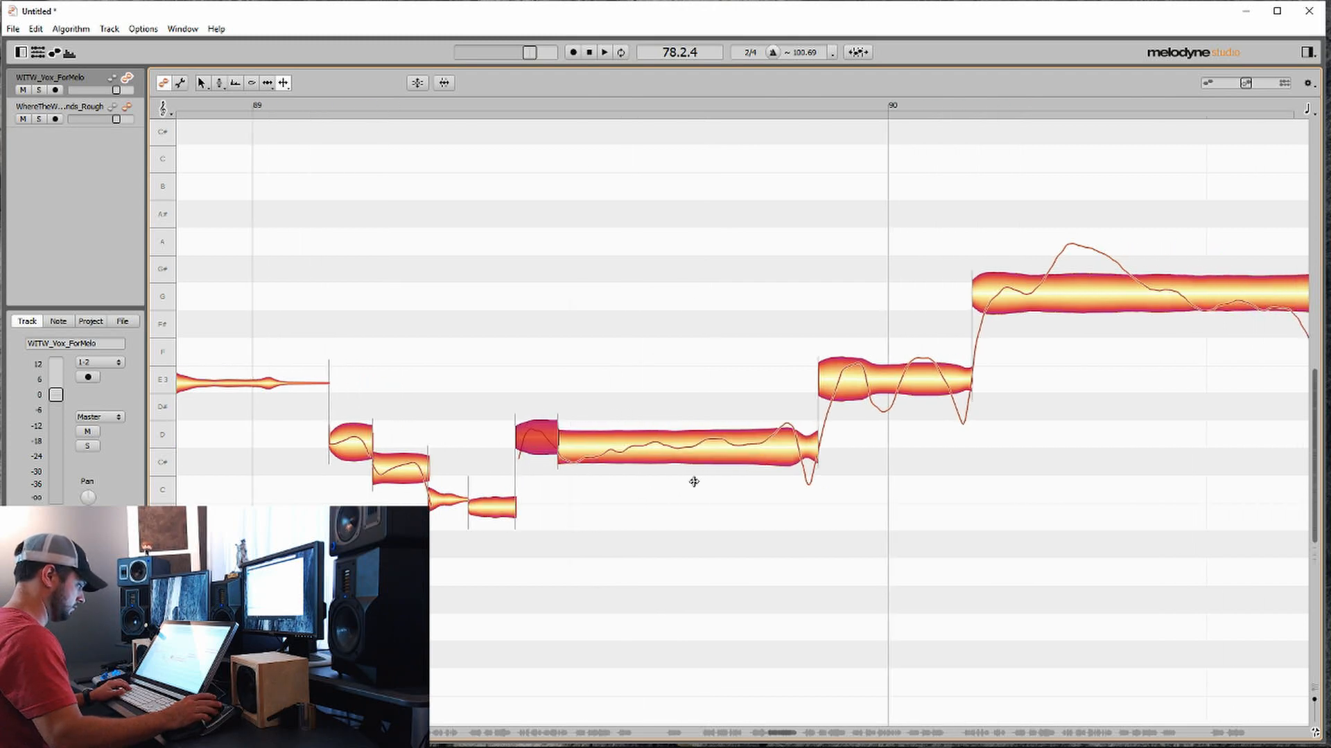
Step: Split off the end of the sustained D note before its final dip, and shift its boundary with the E note slightly later
{"action": "left_click_drag", "start_coordinate": [824, 431], "coordinate": [774, 433]}
{"action": "left_click", "coordinate": [835, 386]}
{"action": "double_click", "coordinate": [835, 386]}
{"action": "left_click_drag", "start_coordinate": [824, 386], "coordinate": [815, 433]}
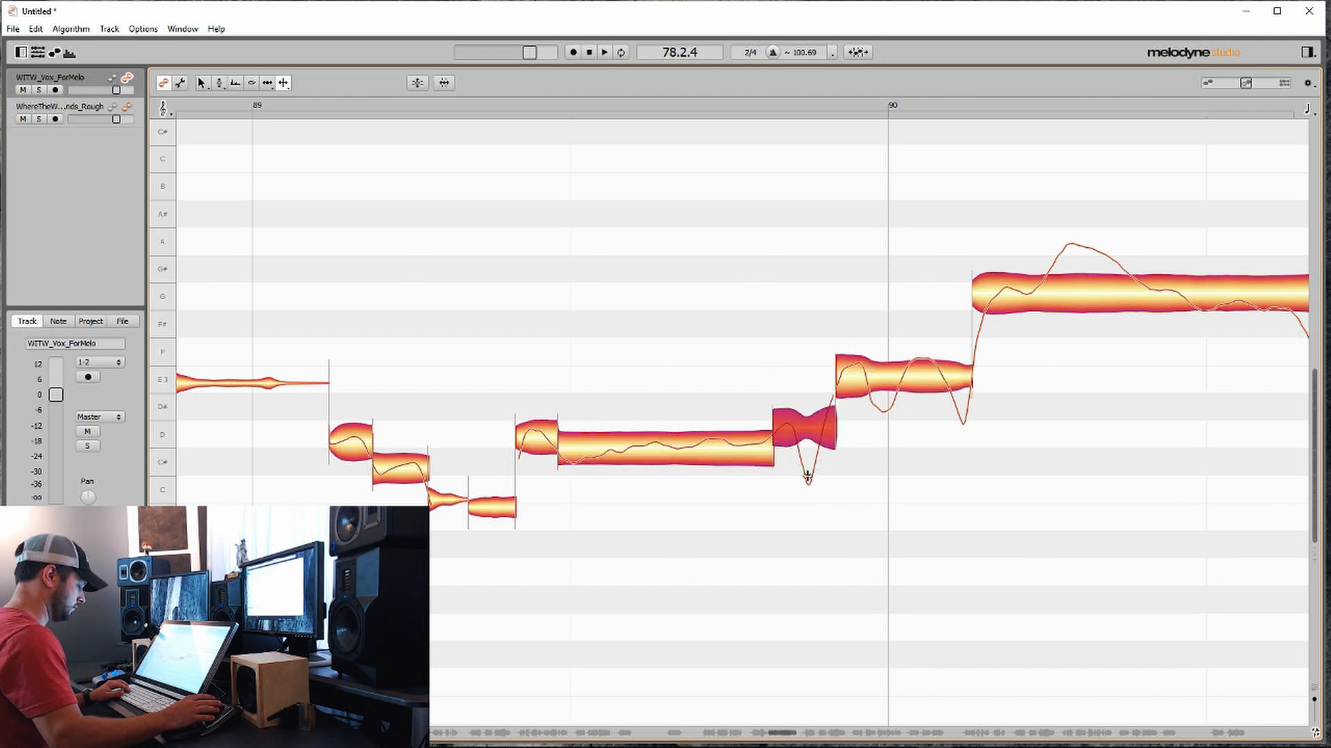
Step: Try the last separation in the sustained D note closer to its pitch dip, and move it back ahead of the small peak
{"action": "scroll", "coordinate": [797, 437], "scroll_direction": "right", "scroll_amount": 2}
{"action": "left_click", "coordinate": [685, 436]}
{"action": "left_click_drag", "start_coordinate": [685, 436], "coordinate": [681, 435]}
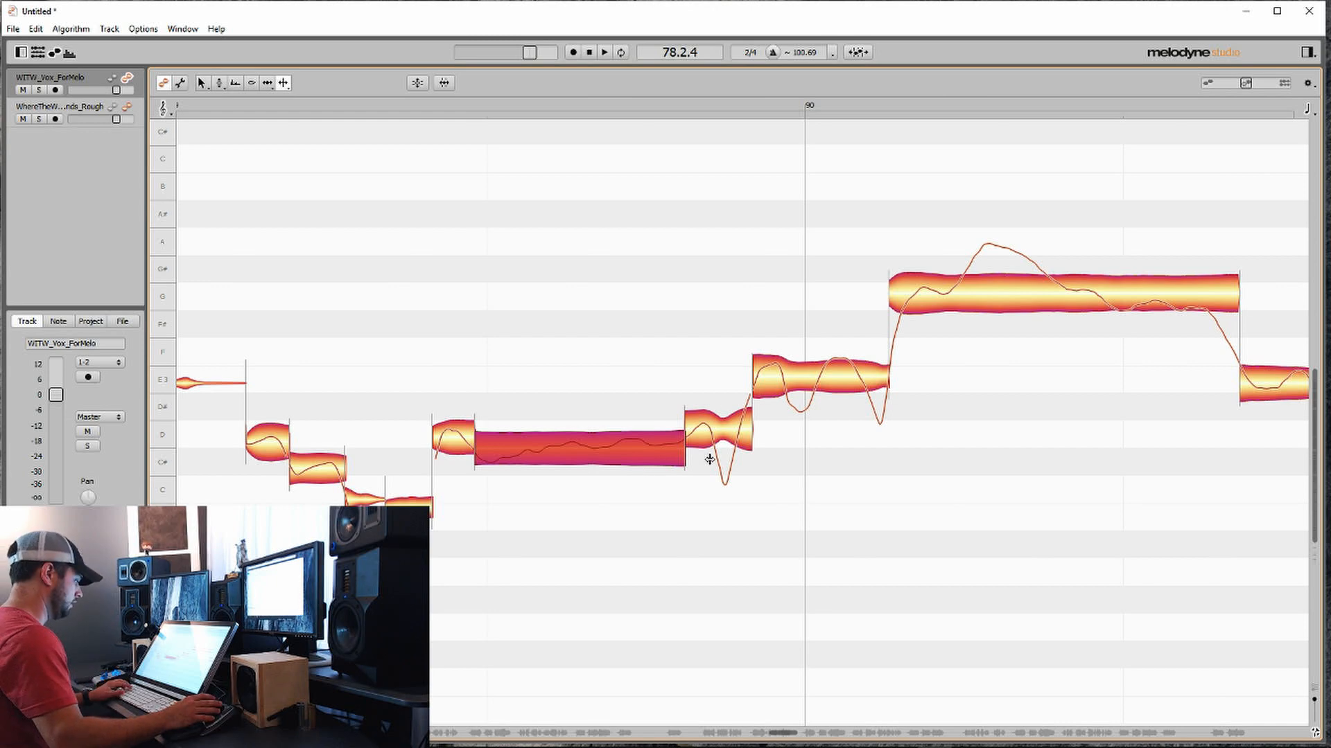
{"action": "scroll", "coordinate": [710, 460], "scroll_direction": "right", "scroll_amount": 2}
{"action": "left_click_drag", "start_coordinate": [643, 436], "coordinate": [675, 436]}
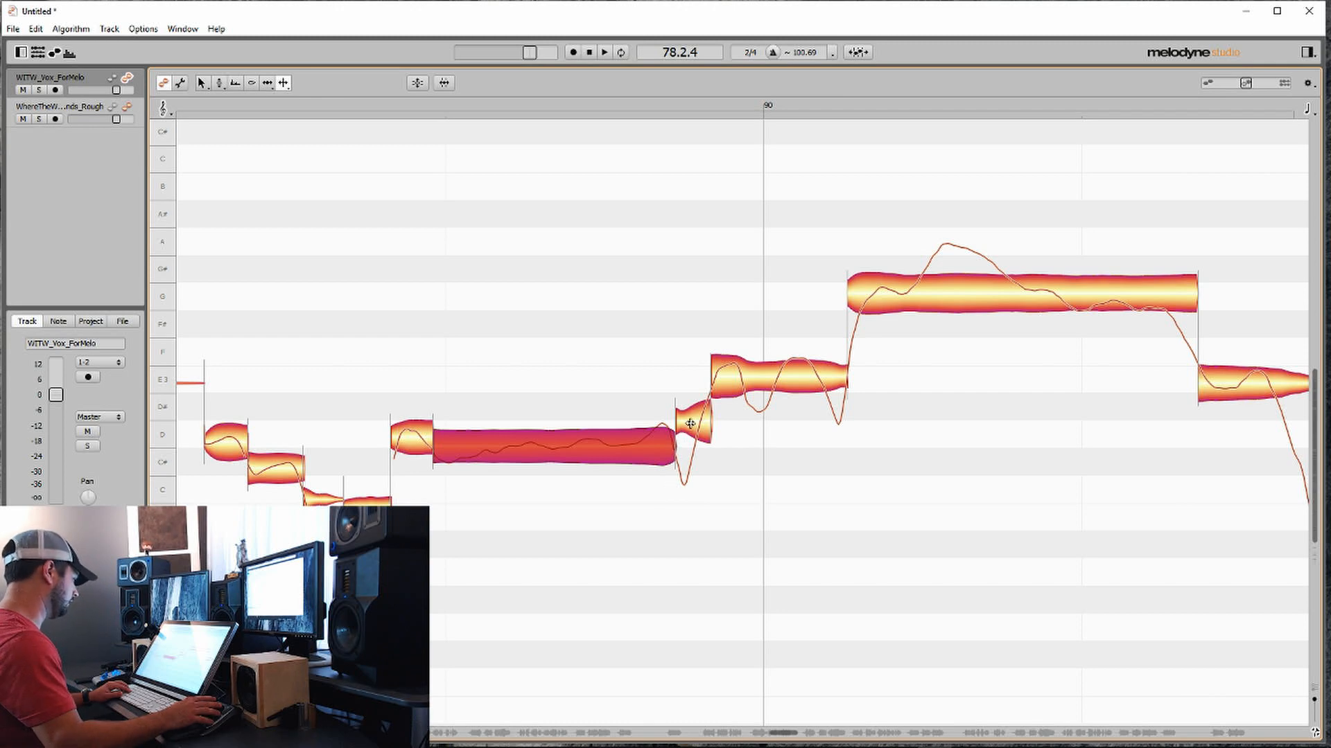
{"action": "left_click_drag", "start_coordinate": [677, 428], "coordinate": [648, 429]}
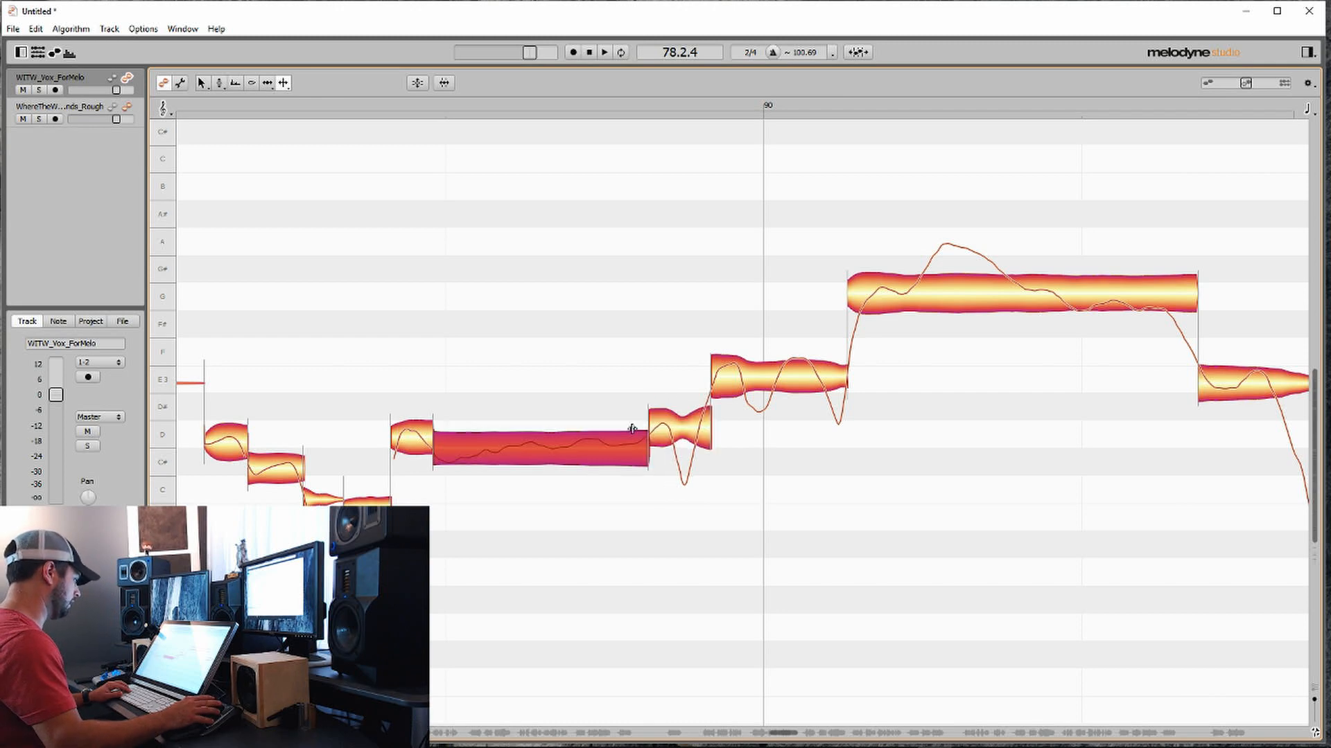
{"action": "left_click", "coordinate": [682, 432]}
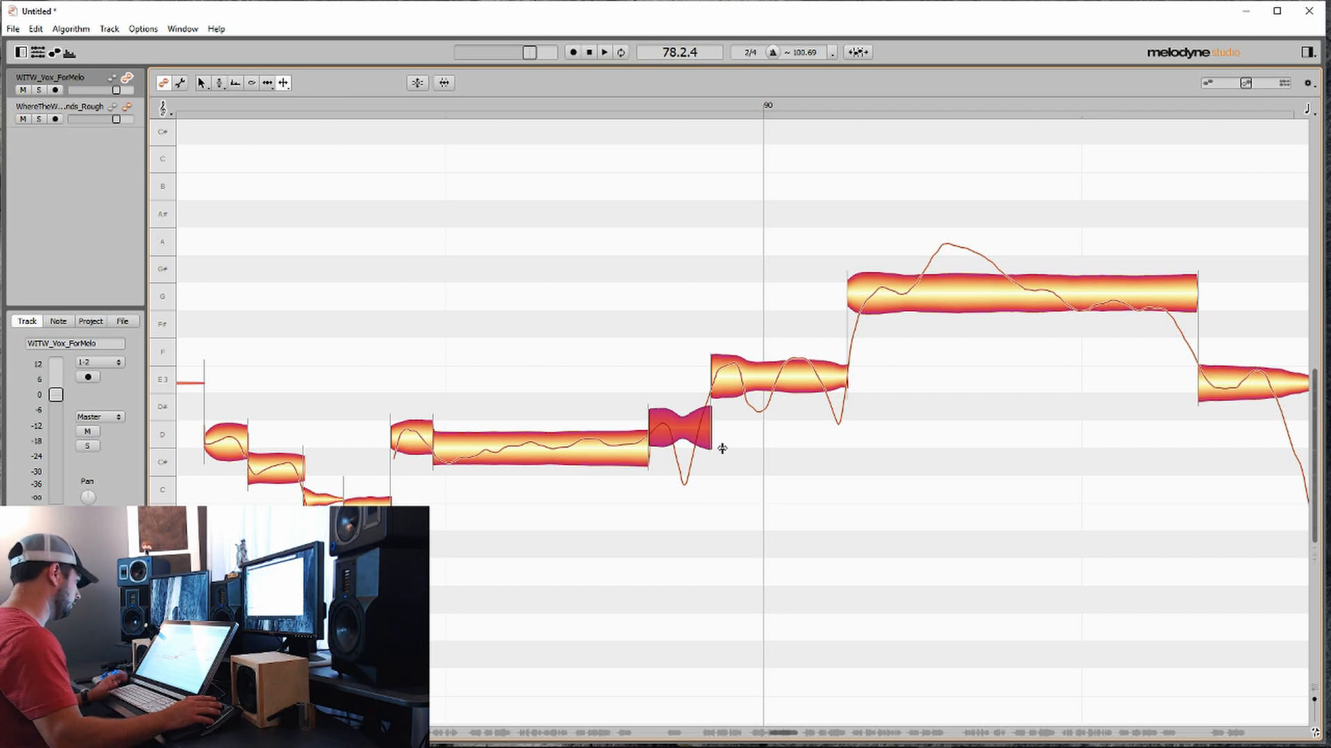
Step: Shift the boundary between the E and G notes after bar 90 slightly later, and split the G note before its pitch rise
{"action": "scroll", "coordinate": [790, 409], "scroll_direction": "right", "scroll_amount": 2}
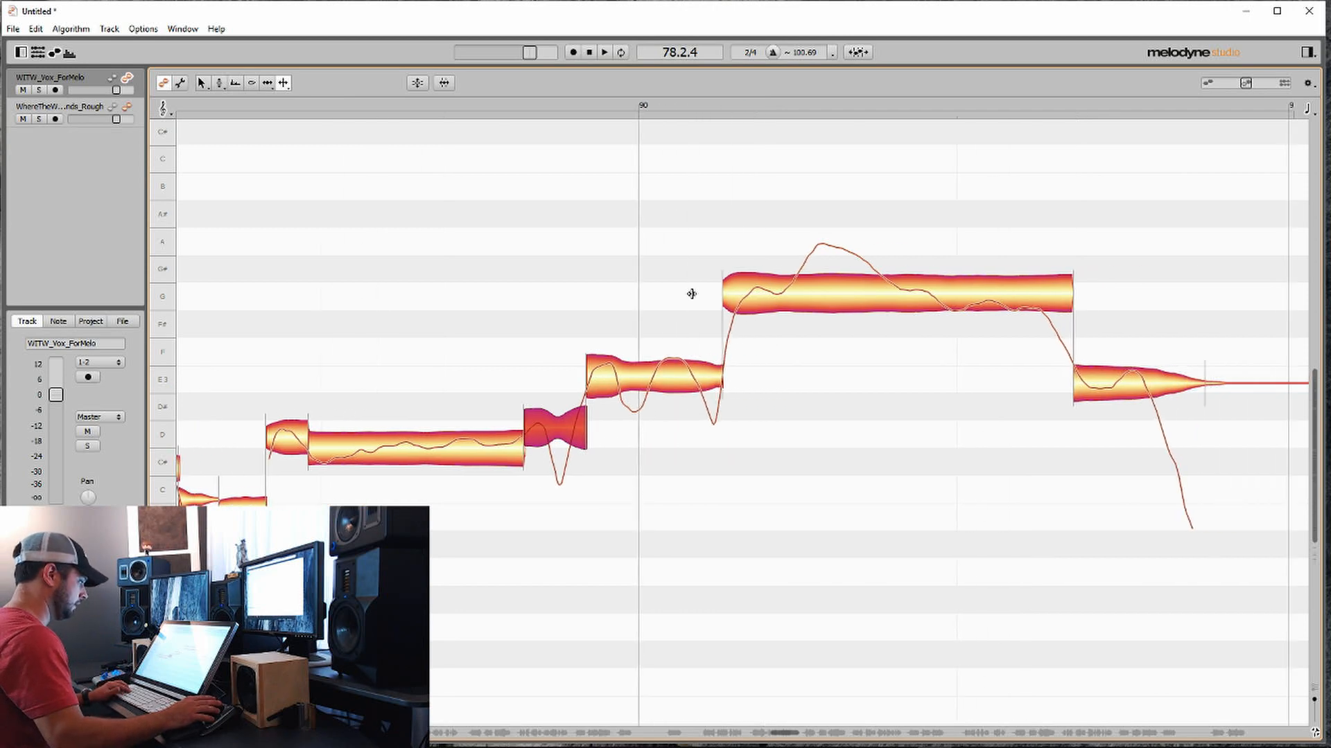
{"action": "scroll", "coordinate": [705, 304], "scroll_direction": "right", "scroll_amount": 1}
{"action": "left_click_drag", "start_coordinate": [681, 293], "coordinate": [691, 293]}
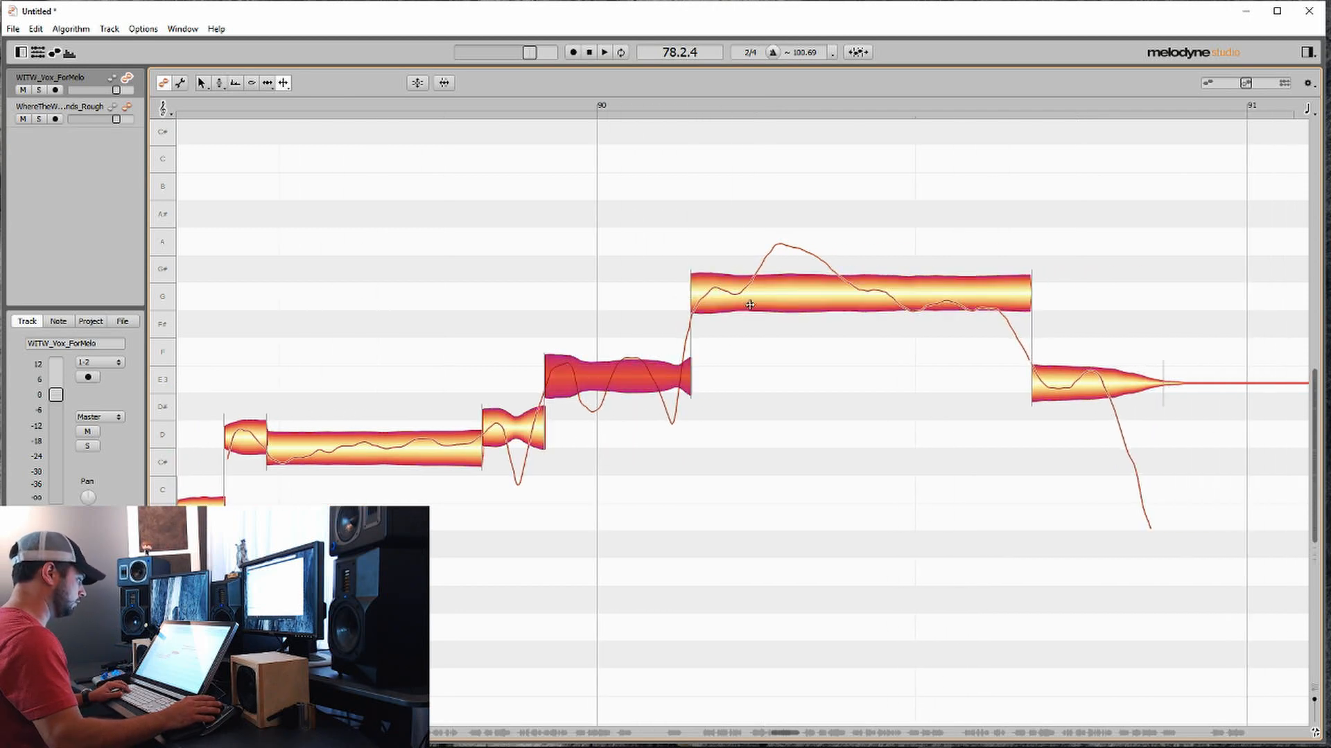
{"action": "left_click", "coordinate": [743, 294]}
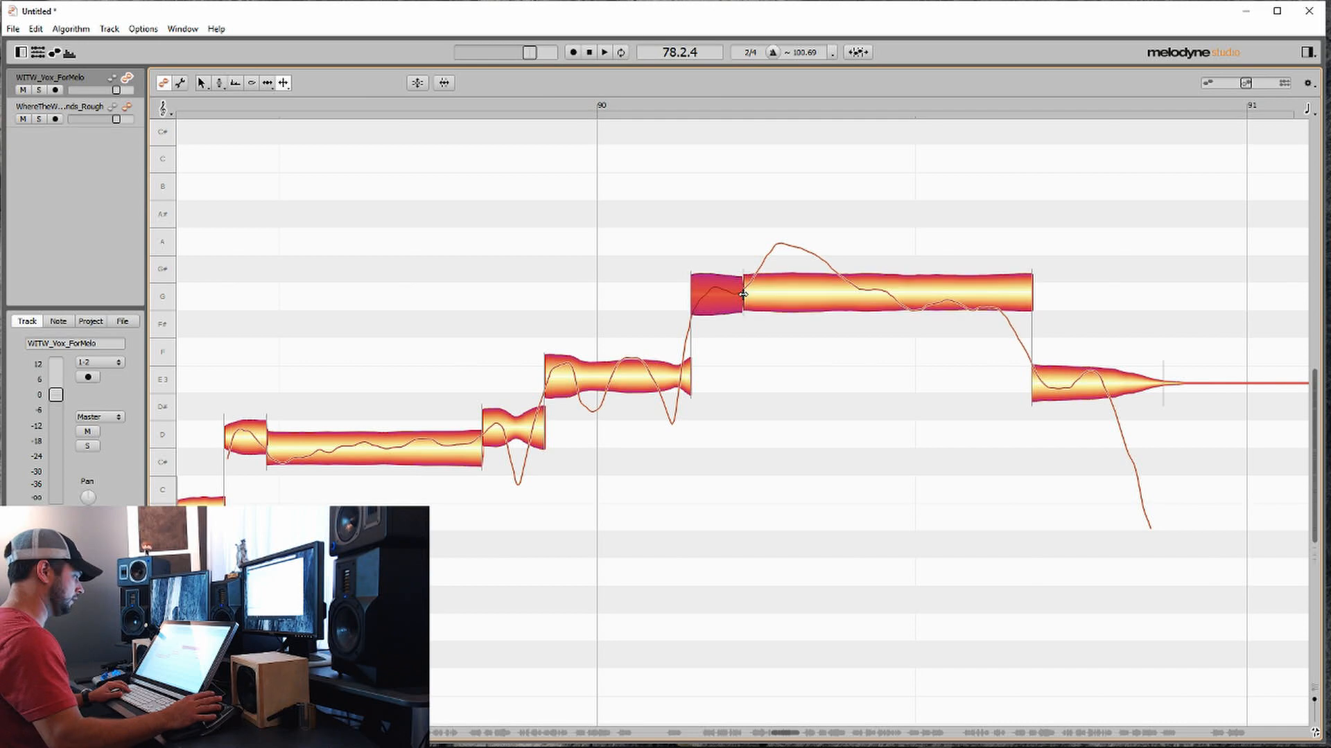
Step: Split the sustained G note after bar 90 twice along its descent from the peak, and split the E note before its final fall
{"action": "double_click", "coordinate": [845, 294]}
{"action": "scroll", "coordinate": [891, 380], "scroll_direction": "right", "scroll_amount": 1}
{"action": "double_click", "coordinate": [830, 306]}
{"action": "scroll", "coordinate": [821, 341], "scroll_direction": "right", "scroll_amount": 2}
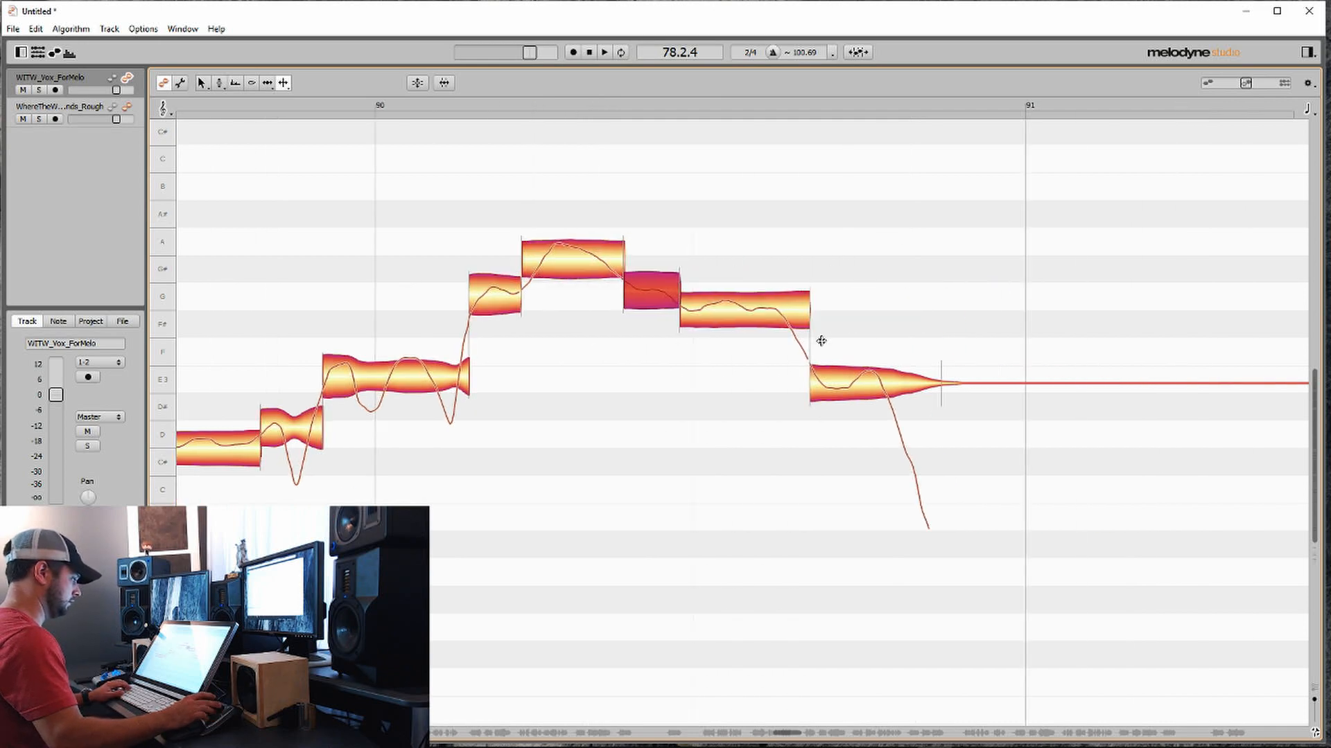
{"action": "scroll", "coordinate": [821, 340], "scroll_direction": "right", "scroll_amount": 1}
{"action": "left_click", "coordinate": [829, 382]}
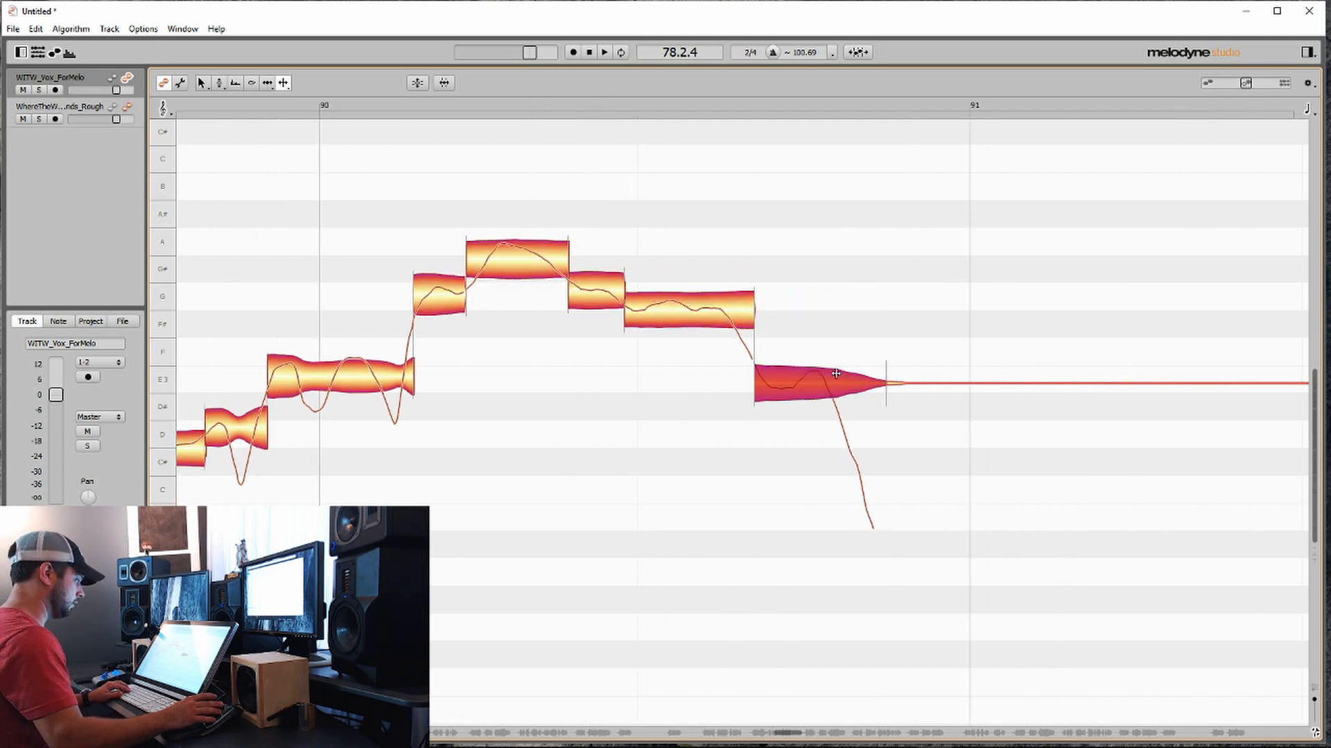
{"action": "double_click", "coordinate": [829, 380]}
Step: Split the E note at bar 93 after its opening scoop, and split the short D note before it at its rise and after its peak
{"action": "scroll", "coordinate": [828, 372], "scroll_direction": "right", "scroll_amount": 10}
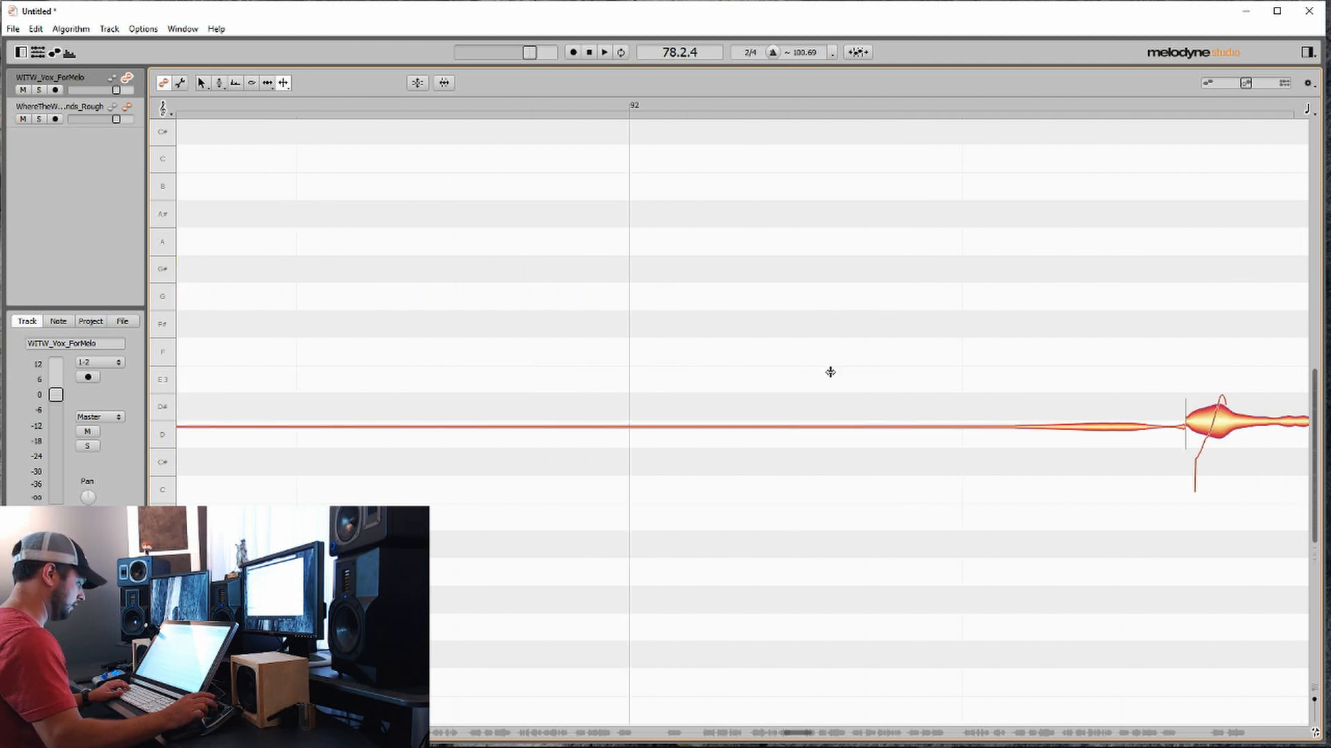
{"action": "scroll", "coordinate": [830, 372], "scroll_direction": "right", "scroll_amount": 2}
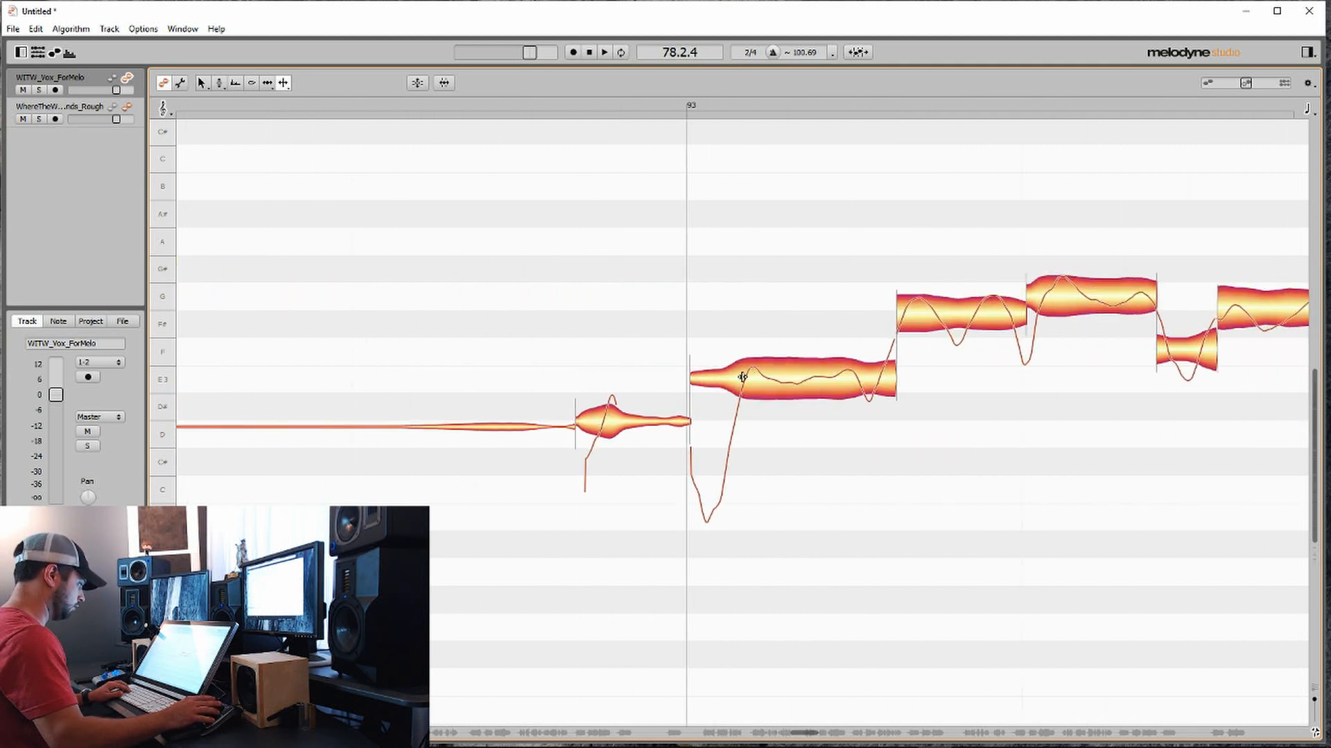
{"action": "double_click", "coordinate": [743, 378]}
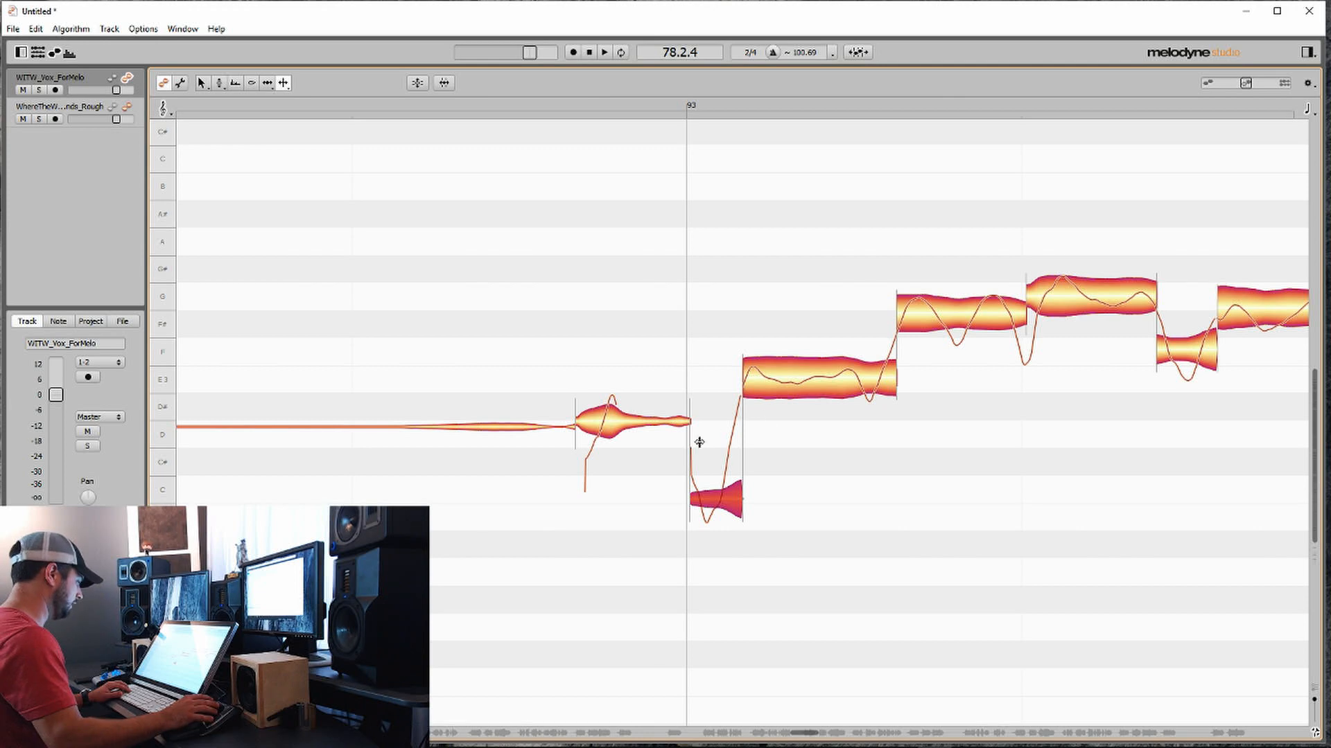
{"action": "double_click", "coordinate": [602, 421]}
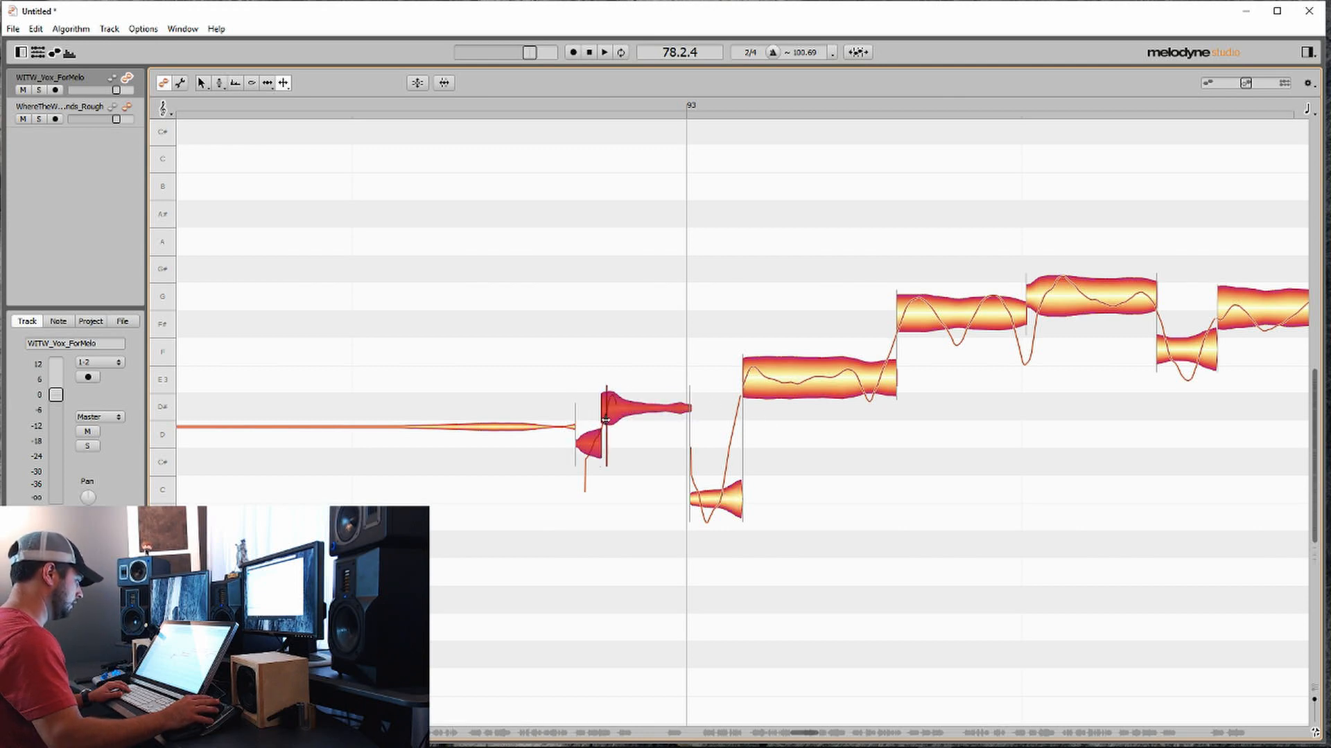
{"action": "left_click", "coordinate": [591, 447]}
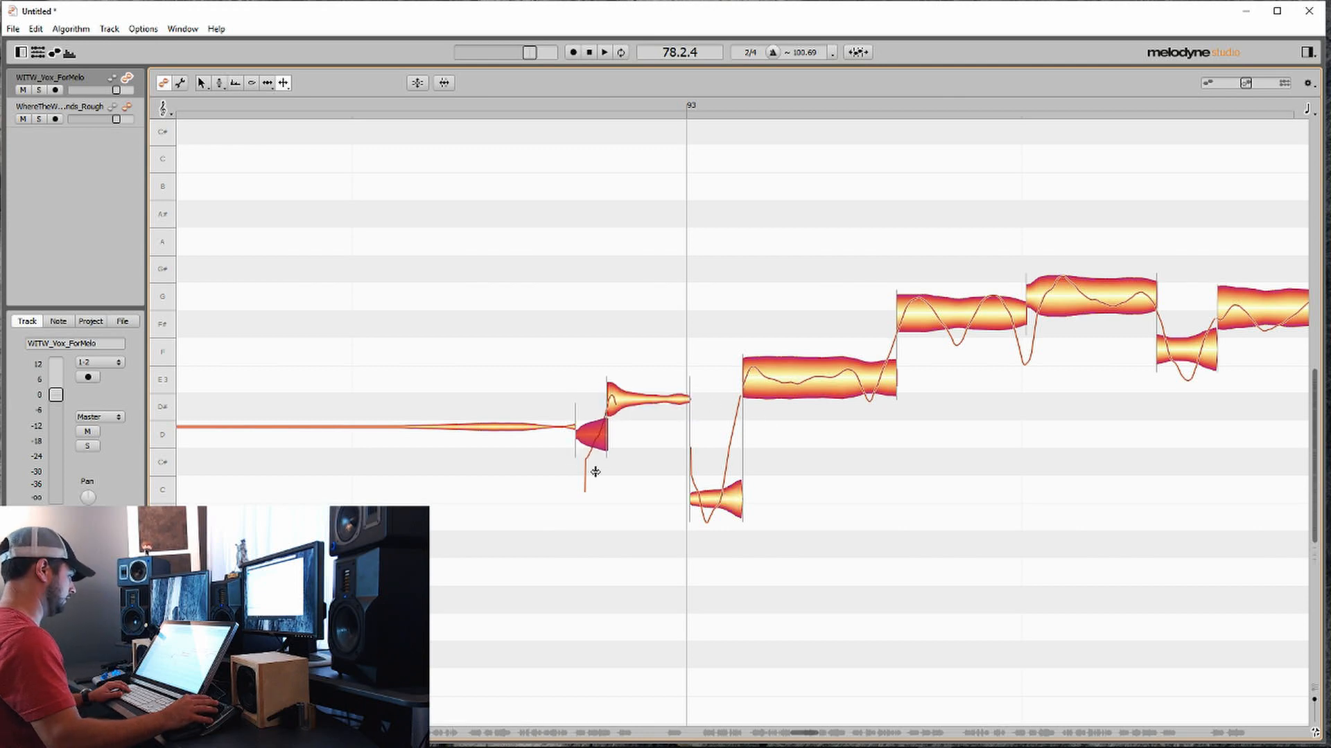
{"action": "left_click", "coordinate": [620, 405]}
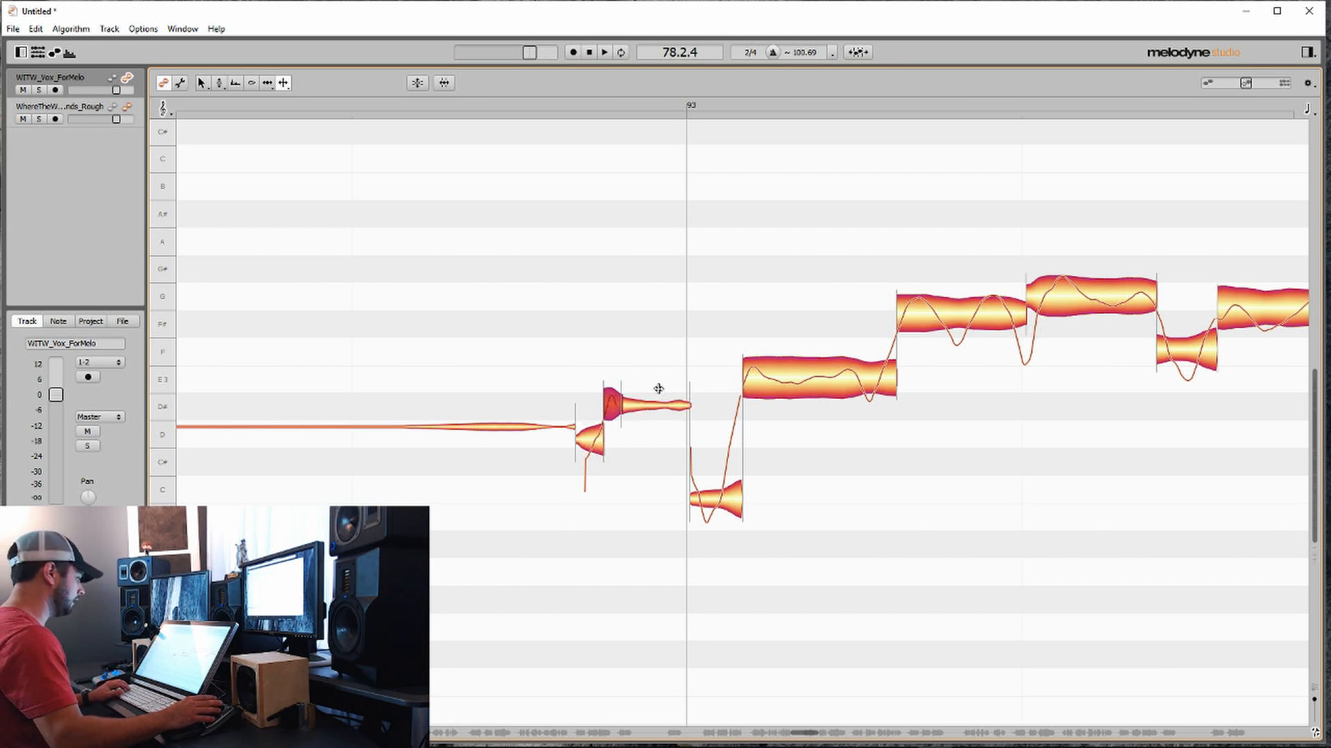
Step: Shift the start and end boundaries of the G note between bars 93 and 94 slightly later
{"action": "scroll", "coordinate": [657, 383], "scroll_direction": "right", "scroll_amount": 5}
{"action": "left_click_drag", "start_coordinate": [677, 291], "coordinate": [696, 291]}
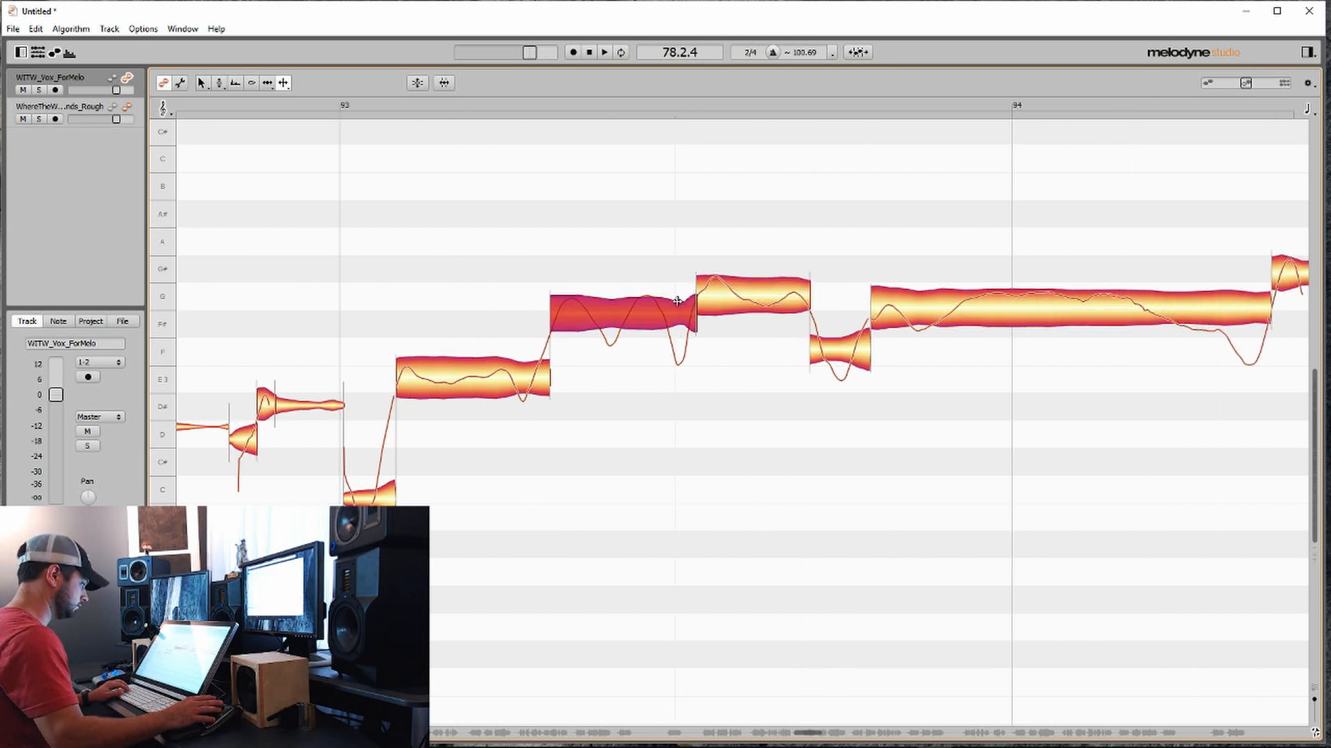
{"action": "scroll", "coordinate": [638, 289], "scroll_direction": "right", "scroll_amount": 2}
{"action": "left_click", "coordinate": [655, 285]}
Step: Split the sustained note across bar 94 at its rise, at its fall and before its final dip, and separate the tail of the following G# note
{"action": "scroll", "coordinate": [638, 298], "scroll_direction": "right", "scroll_amount": 2}
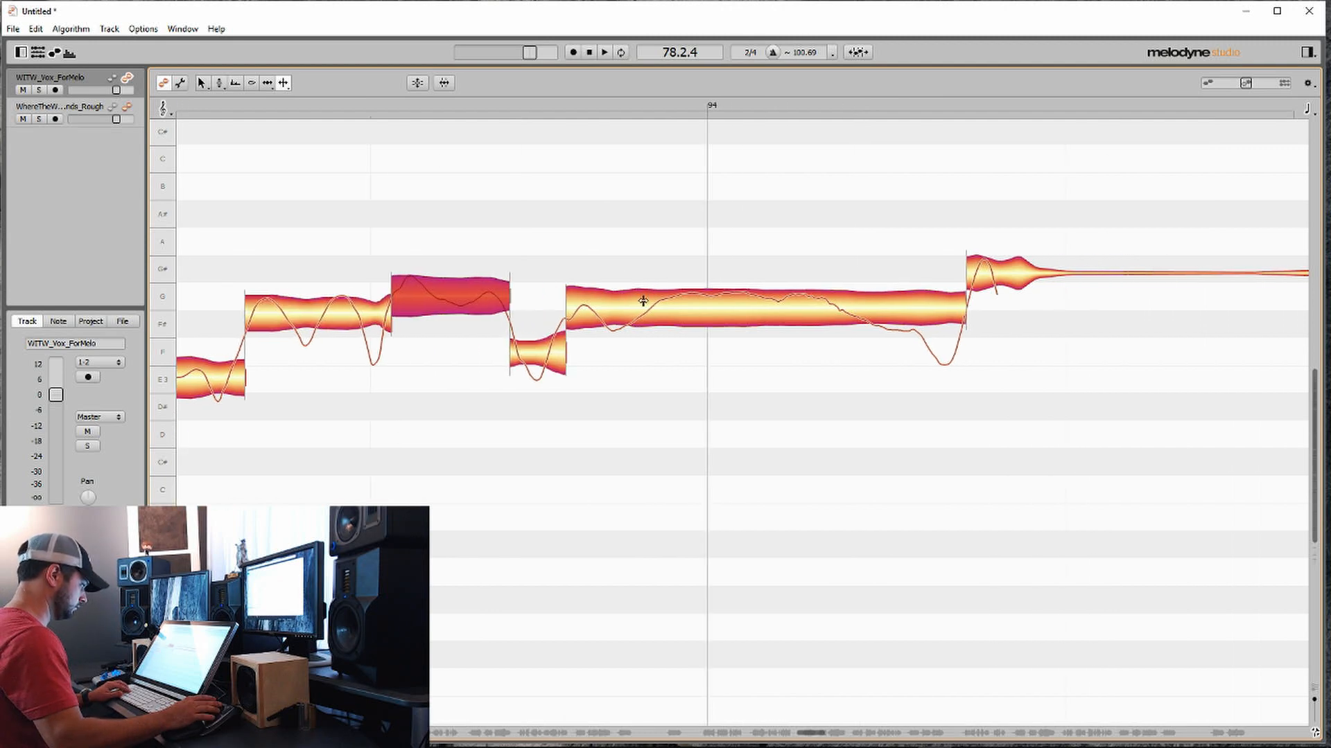
{"action": "double_click", "coordinate": [643, 305]}
{"action": "scroll", "coordinate": [633, 314], "scroll_direction": "right", "scroll_amount": 4}
{"action": "double_click", "coordinate": [566, 310]}
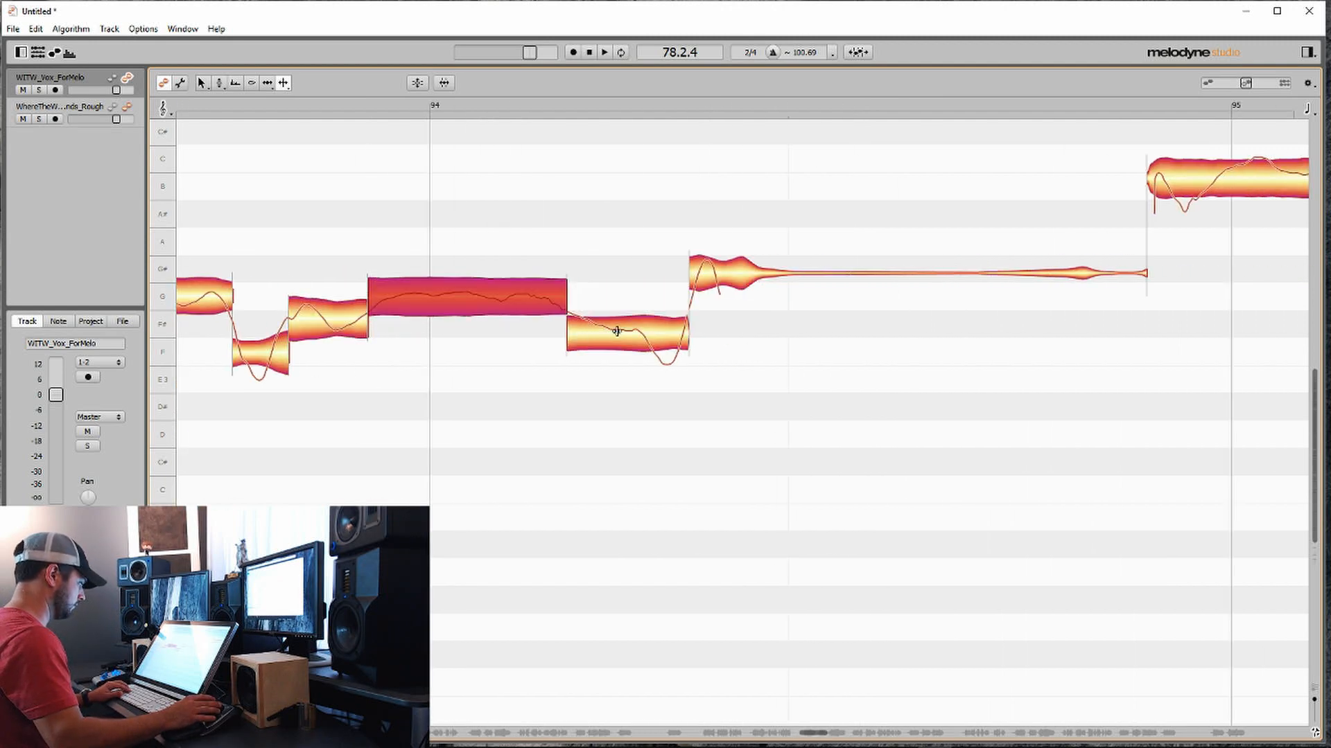
{"action": "double_click", "coordinate": [645, 335]}
{"action": "scroll", "coordinate": [645, 335], "scroll_direction": "right", "scroll_amount": 1}
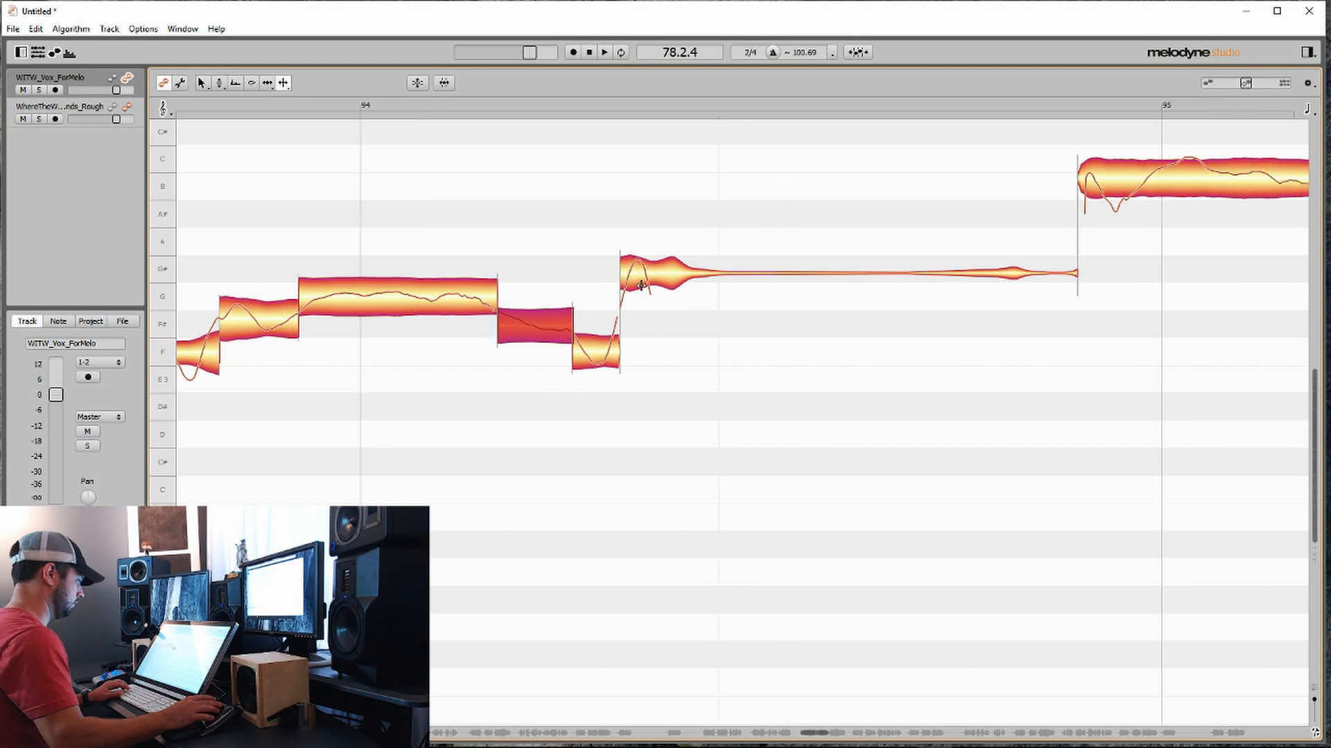
{"action": "double_click", "coordinate": [648, 280]}
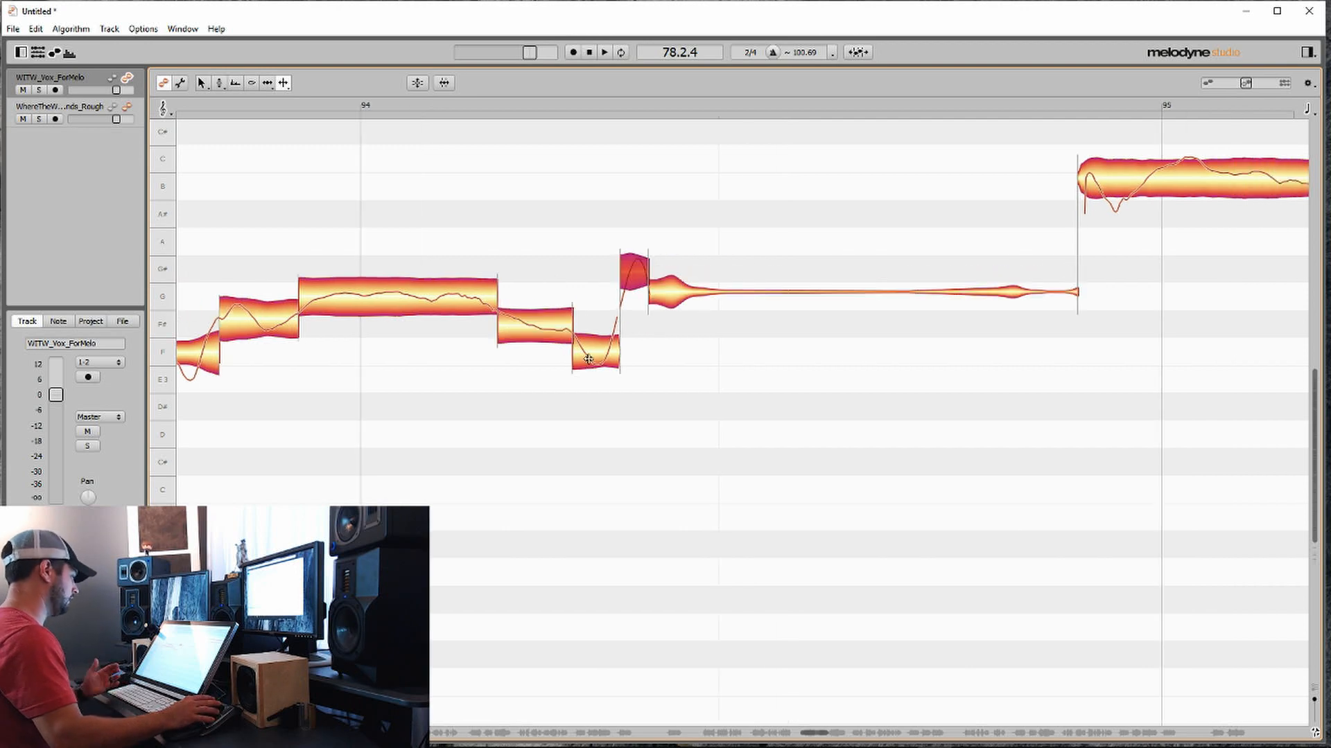
{"action": "left_click", "coordinate": [400, 287]}
Step: Split the sustained B note around bar 95 after its opening dip and again just before its final pitch fall
{"action": "scroll", "coordinate": [531, 323], "scroll_direction": "right", "scroll_amount": 2}
{"action": "scroll", "coordinate": [530, 323], "scroll_direction": "right", "scroll_amount": 4}
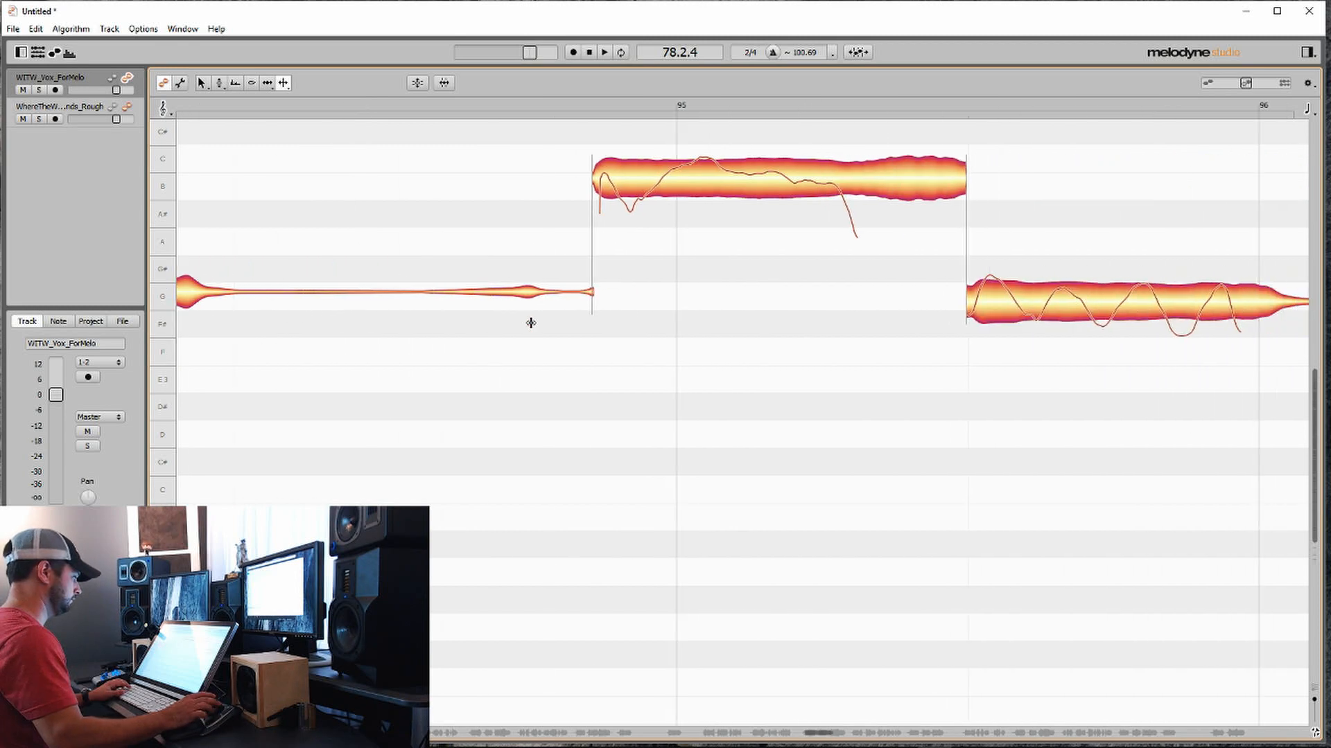
{"action": "double_click", "coordinate": [654, 177]}
{"action": "double_click", "coordinate": [723, 173]}
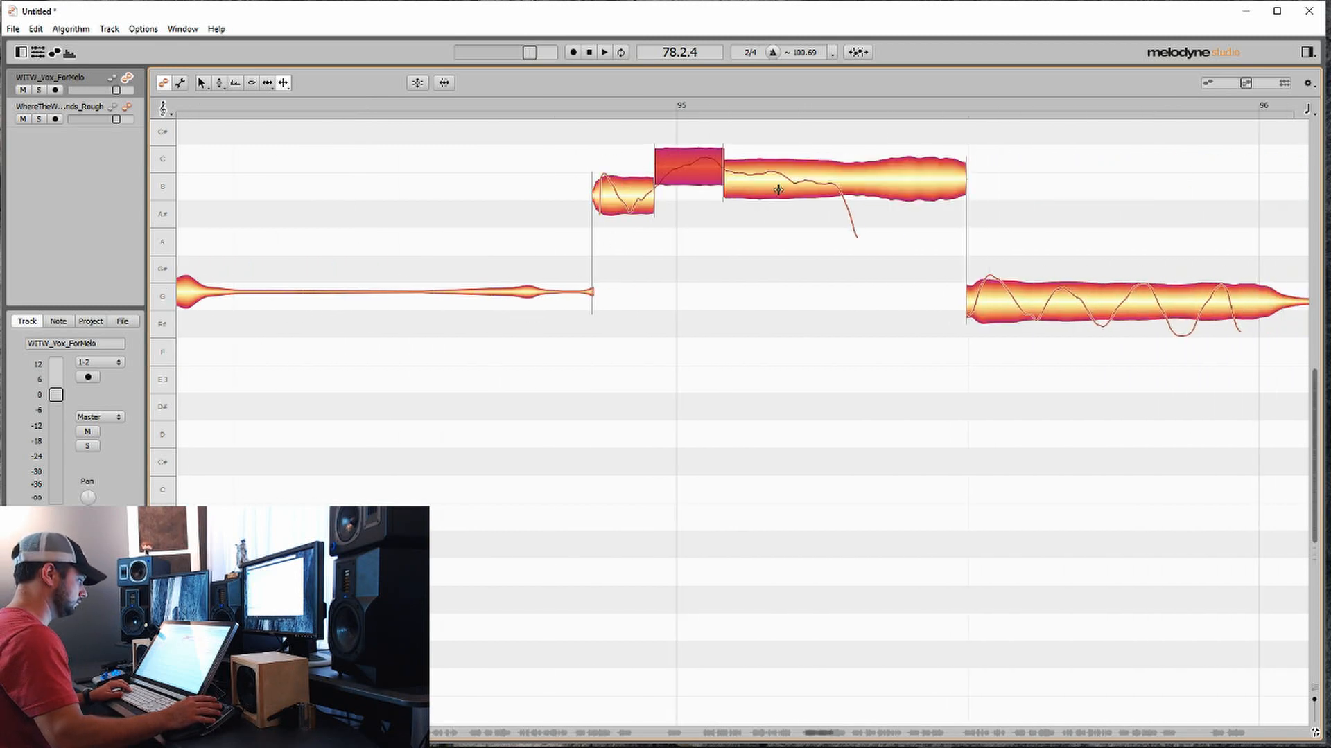
{"action": "double_click", "coordinate": [722, 173]}
{"action": "double_click", "coordinate": [842, 181]}
Step: Split the middle segment at bar 95 after its pitch peak, and shift that segment's starting boundary slightly later
{"action": "scroll", "coordinate": [694, 171], "scroll_direction": "right", "scroll_amount": 1}
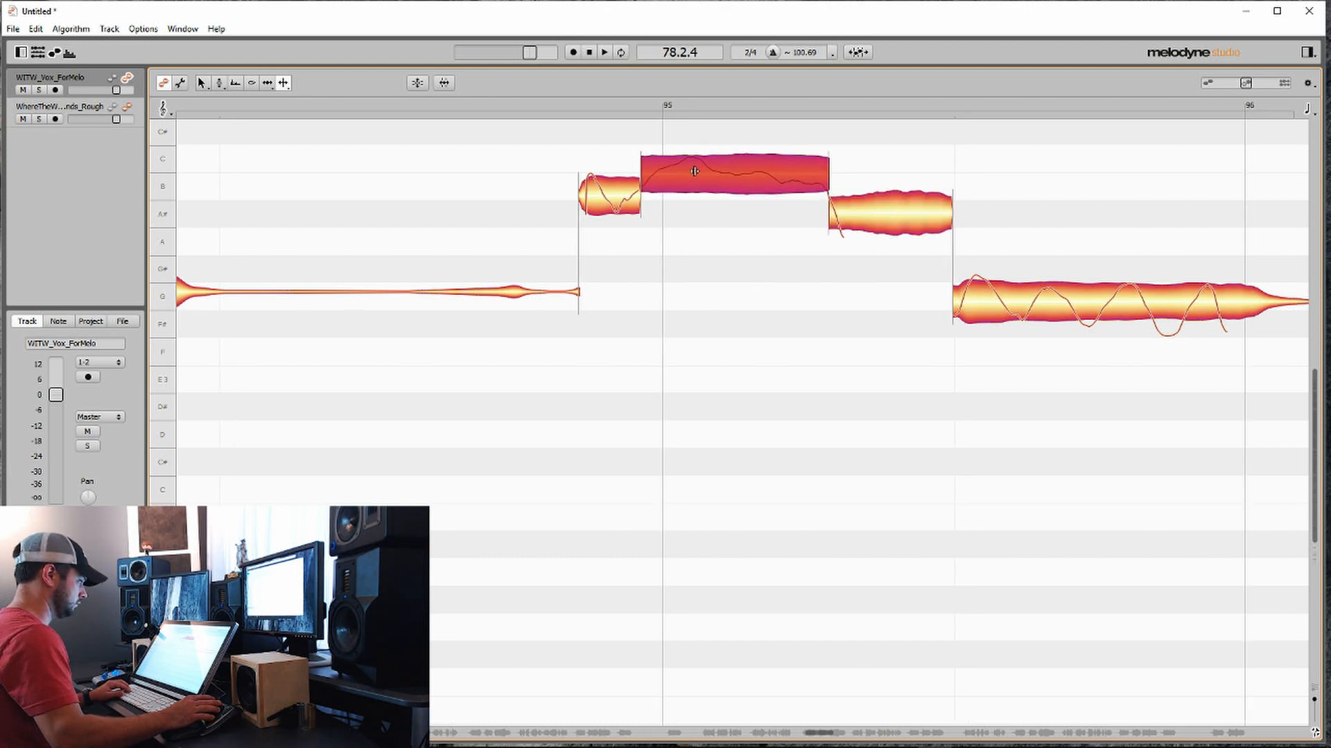
{"action": "double_click", "coordinate": [711, 169]}
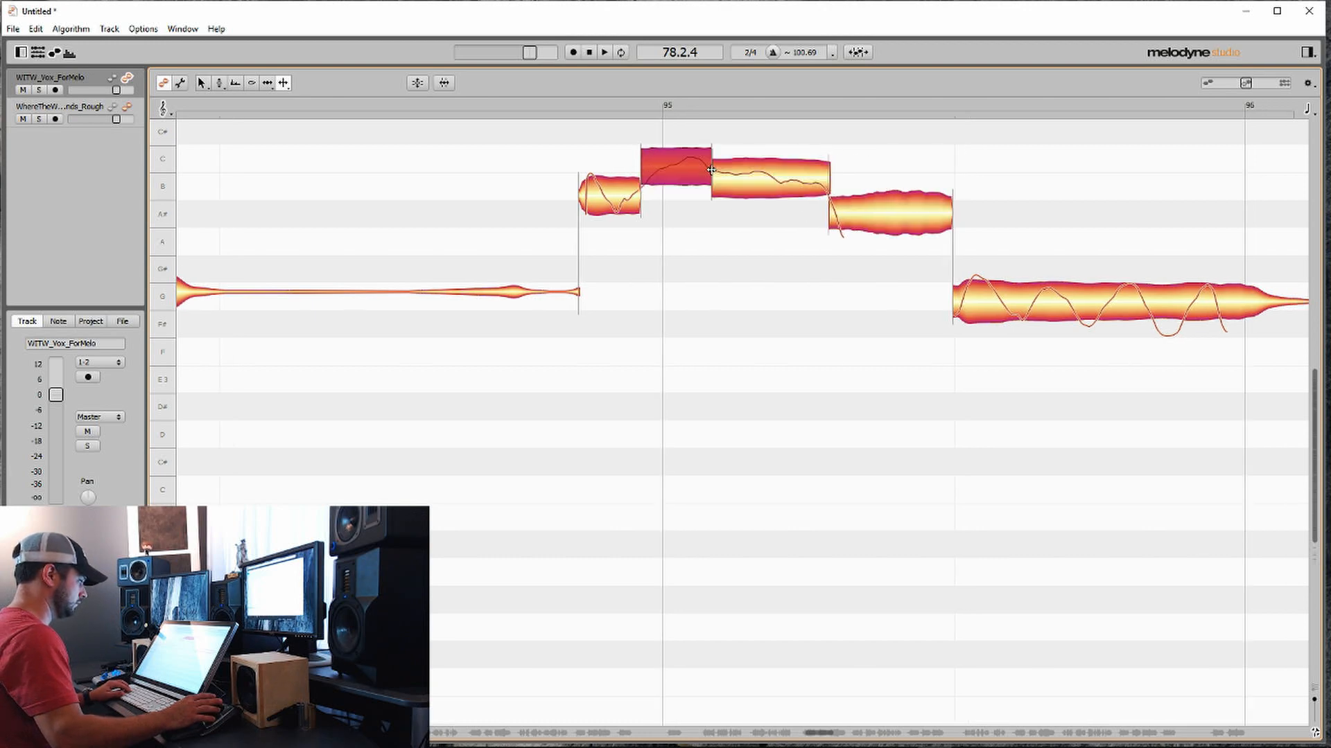
{"action": "left_click", "coordinate": [627, 184]}
Step: Separate the tail of the G note before bar 96, and split the F# note between bars 96 and 97 after its opening peak
{"action": "scroll", "coordinate": [635, 227], "scroll_direction": "right", "scroll_amount": 5}
{"action": "scroll", "coordinate": [628, 249], "scroll_direction": "right", "scroll_amount": 3}
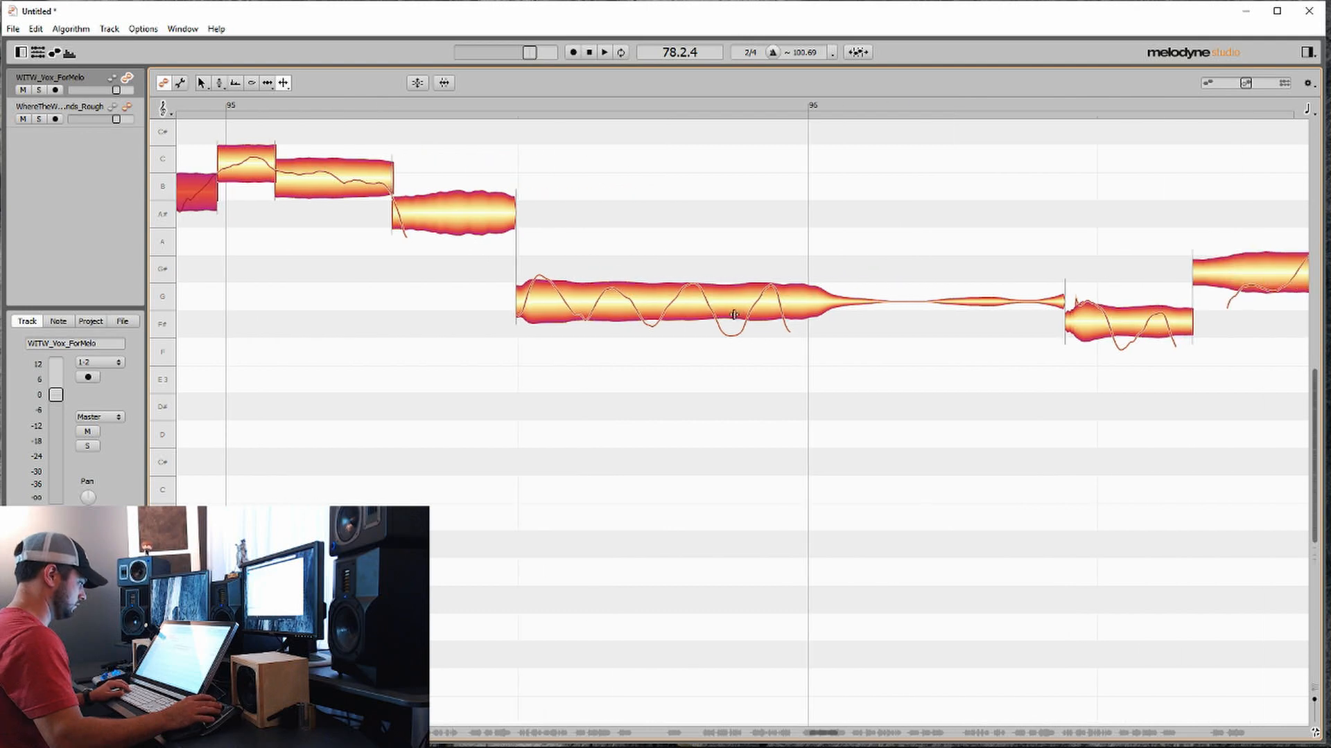
{"action": "left_click", "coordinate": [782, 302]}
{"action": "scroll", "coordinate": [783, 304], "scroll_direction": "right", "scroll_amount": 6}
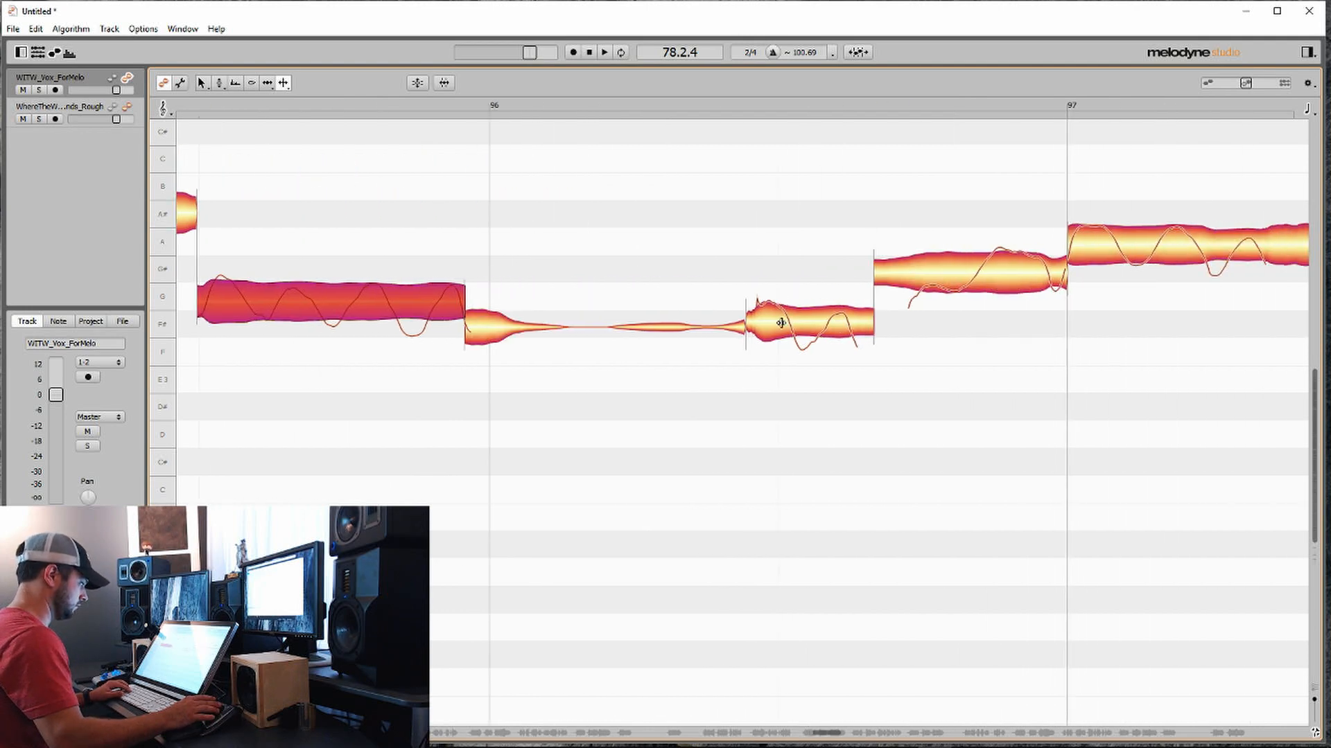
{"action": "left_click", "coordinate": [787, 328]}
{"action": "double_click", "coordinate": [787, 327]}
Step: Split the G# note before bar 97 after its onset and at its rise, and separate the end of the A note after its vibrato
{"action": "scroll", "coordinate": [787, 312], "scroll_direction": "right", "scroll_amount": 3}
{"action": "double_click", "coordinate": [851, 274]}
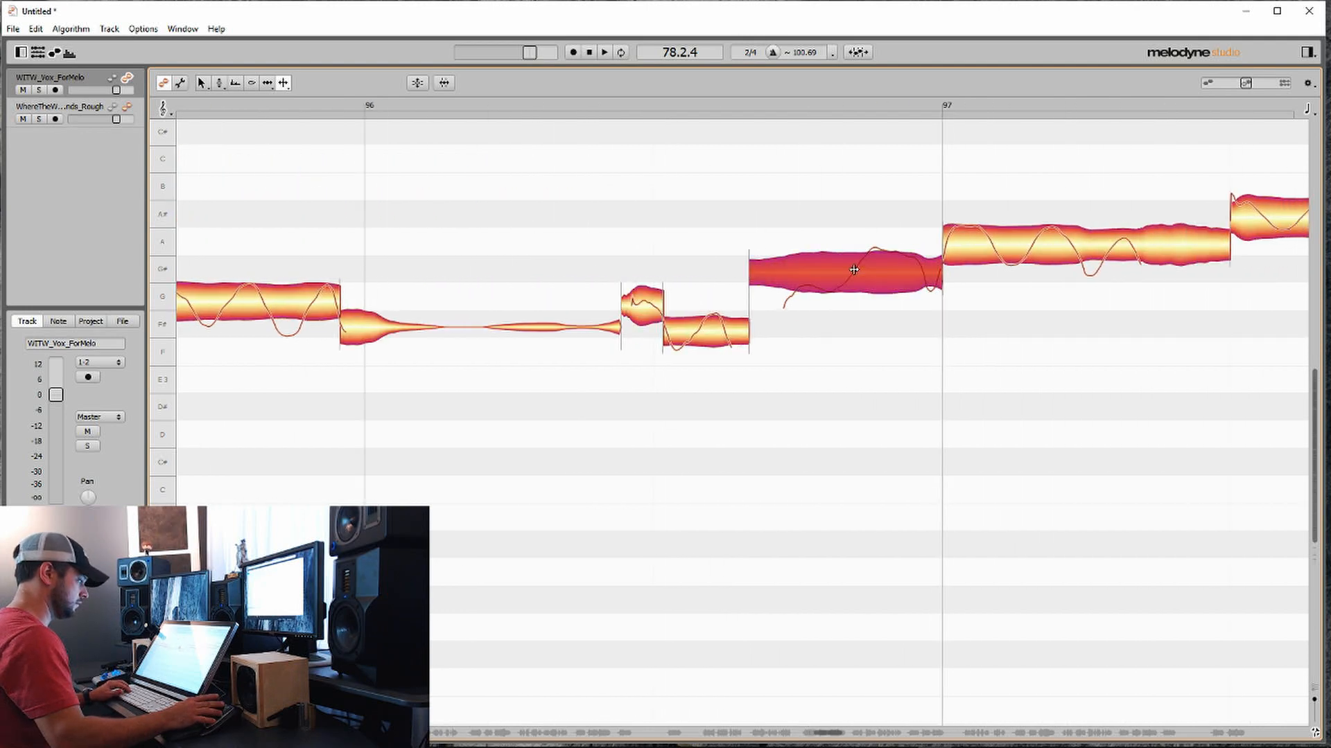
{"action": "double_click", "coordinate": [788, 297]}
{"action": "scroll", "coordinate": [788, 297], "scroll_direction": "right", "scroll_amount": 10}
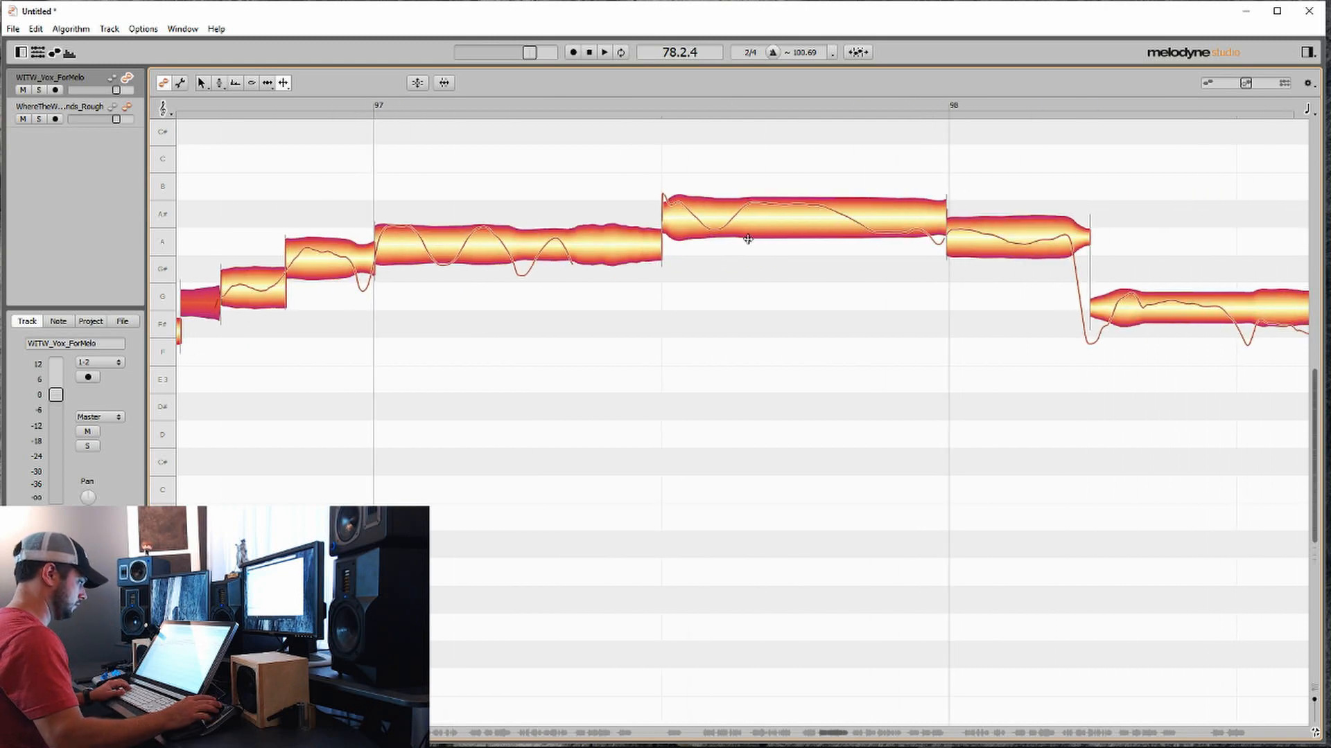
{"action": "double_click", "coordinate": [578, 241]}
{"action": "scroll", "coordinate": [796, 217], "scroll_direction": "right", "scroll_amount": 2}
Step: Merge the falling end of the A# note before bar 98 into the following A note, and shift that note's end slightly earlier
{"action": "left_click", "coordinate": [794, 217]}
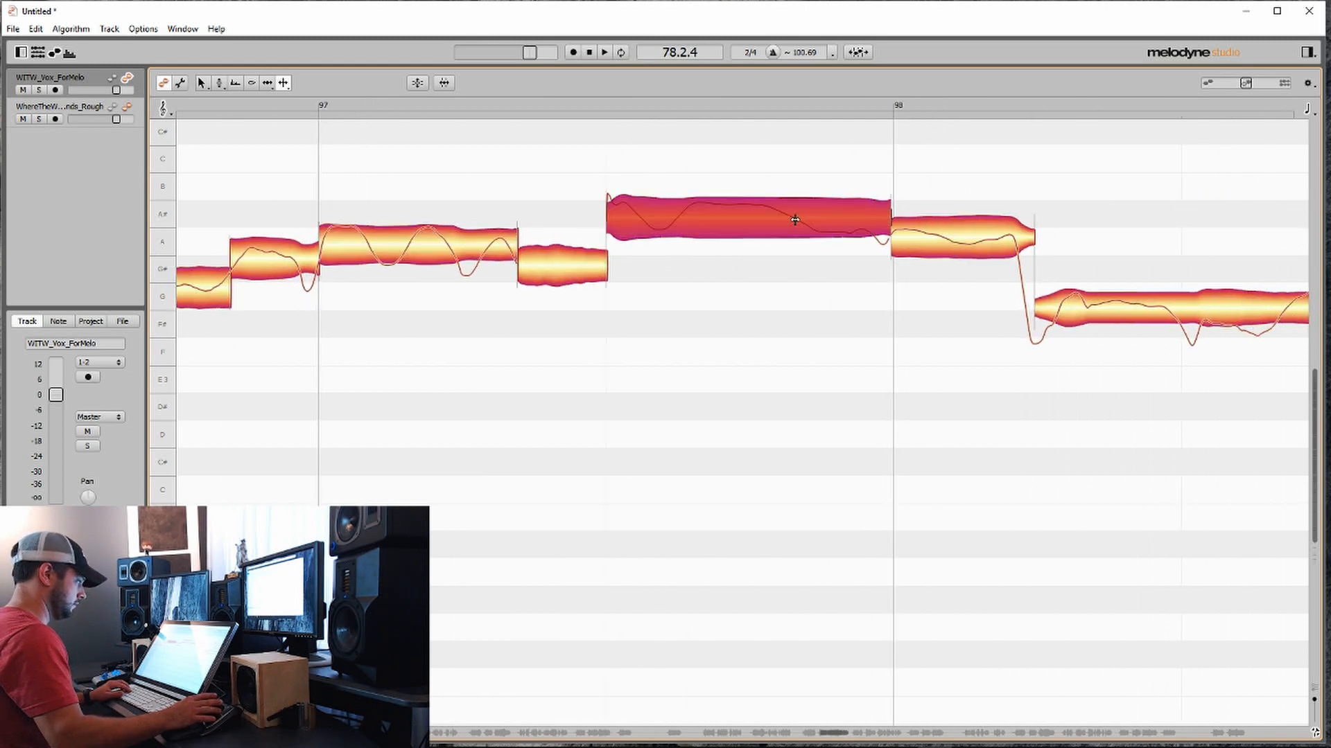
{"action": "double_click", "coordinate": [794, 216]}
{"action": "scroll", "coordinate": [762, 222], "scroll_direction": "right", "scroll_amount": 5}
{"action": "double_click", "coordinate": [684, 203]}
{"action": "scroll", "coordinate": [697, 222], "scroll_direction": "right", "scroll_amount": 2}
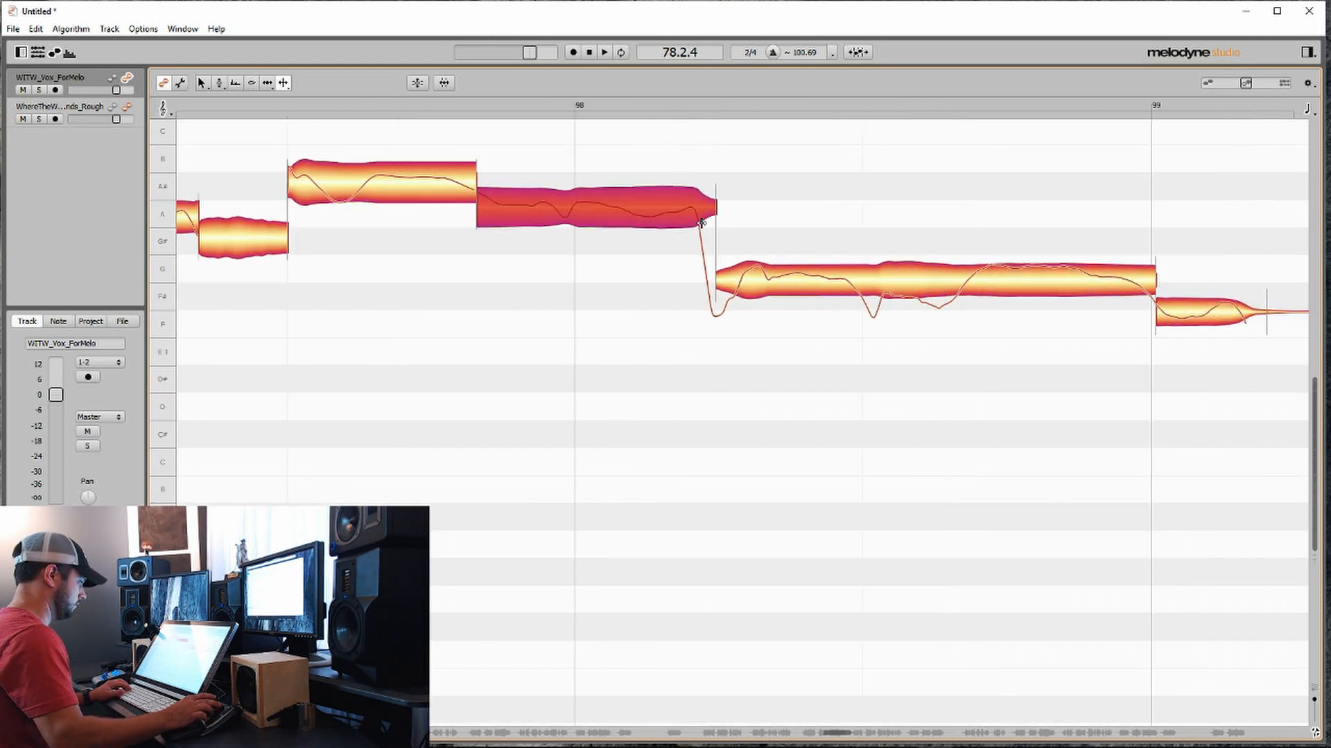
{"action": "left_click_drag", "start_coordinate": [701, 207], "coordinate": [692, 218]}
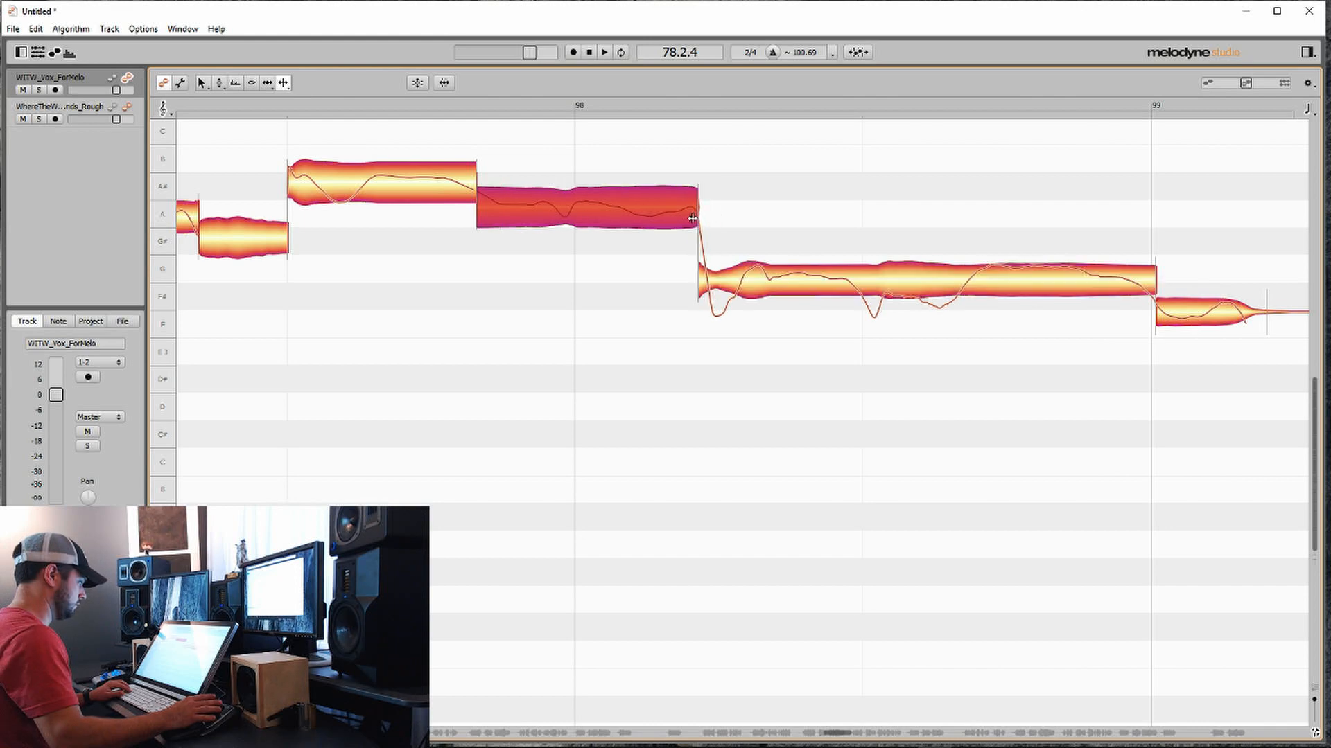
Step: Split the sustained G note between bars 98 and 99 after its opening dip, before its next dip and at its final rise
{"action": "double_click", "coordinate": [743, 280]}
{"action": "scroll", "coordinate": [762, 284], "scroll_direction": "right", "scroll_amount": 2}
{"action": "double_click", "coordinate": [782, 284]}
{"action": "scroll", "coordinate": [804, 290], "scroll_direction": "right", "scroll_amount": 2}
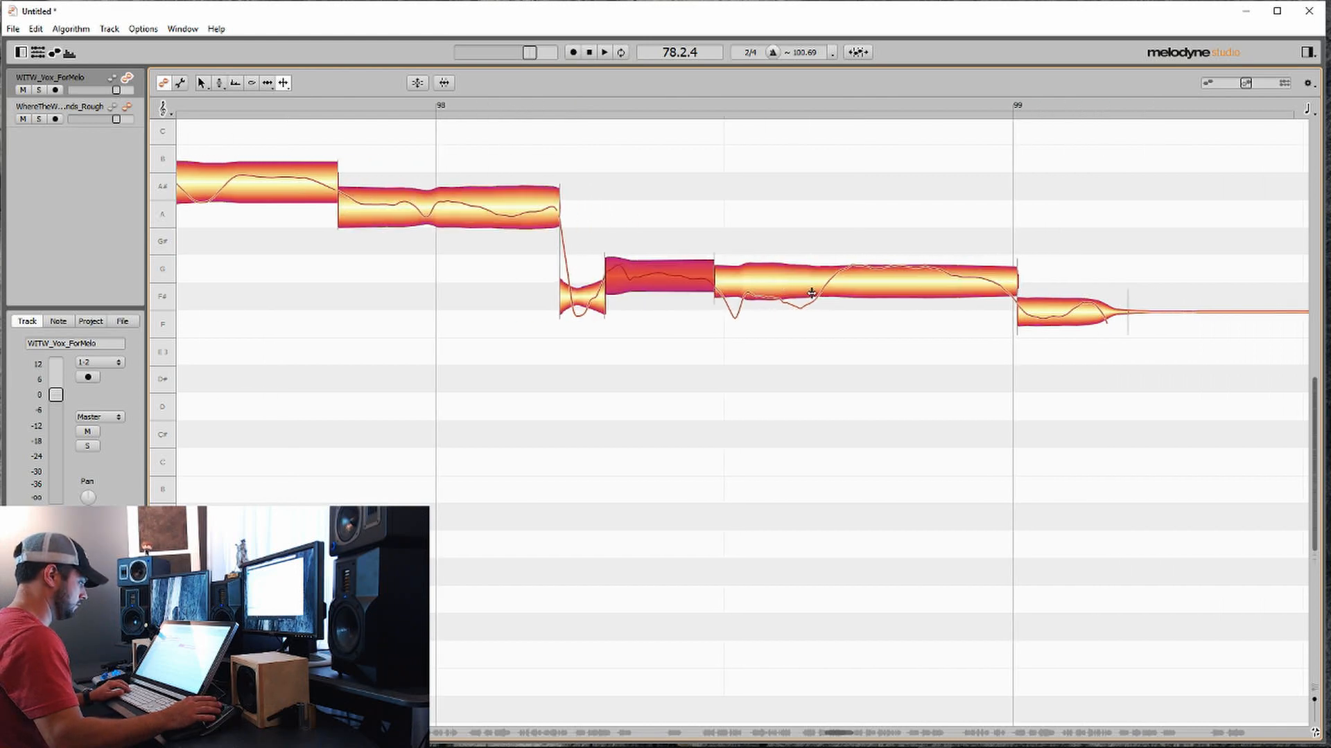
{"action": "left_click", "coordinate": [810, 293]}
{"action": "scroll", "coordinate": [743, 277], "scroll_direction": "right", "scroll_amount": 5}
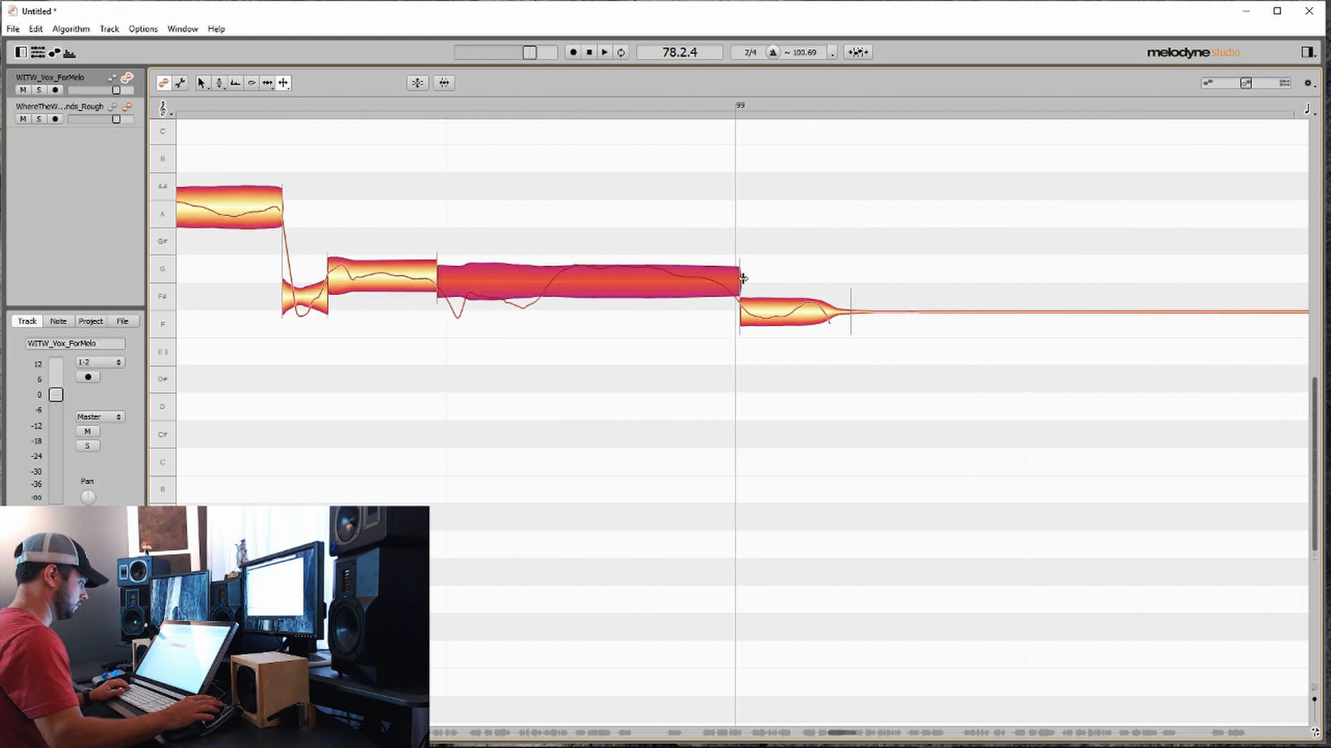
{"action": "double_click", "coordinate": [554, 286]}
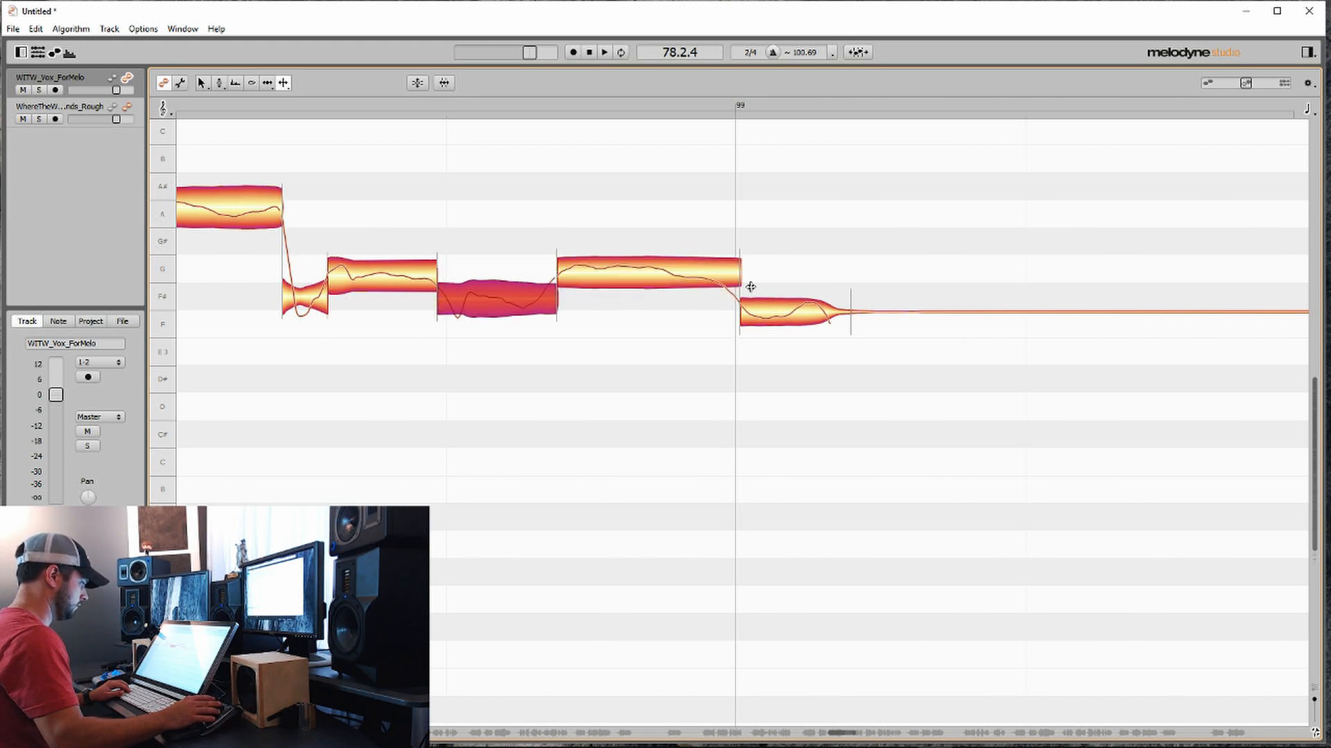
{"action": "left_click", "coordinate": [736, 281]}
Step: Separate the thin tail of the E note at bar 101, and split the following G note after its onset and after its first peak
{"action": "scroll", "coordinate": [718, 287], "scroll_direction": "right", "scroll_amount": 10}
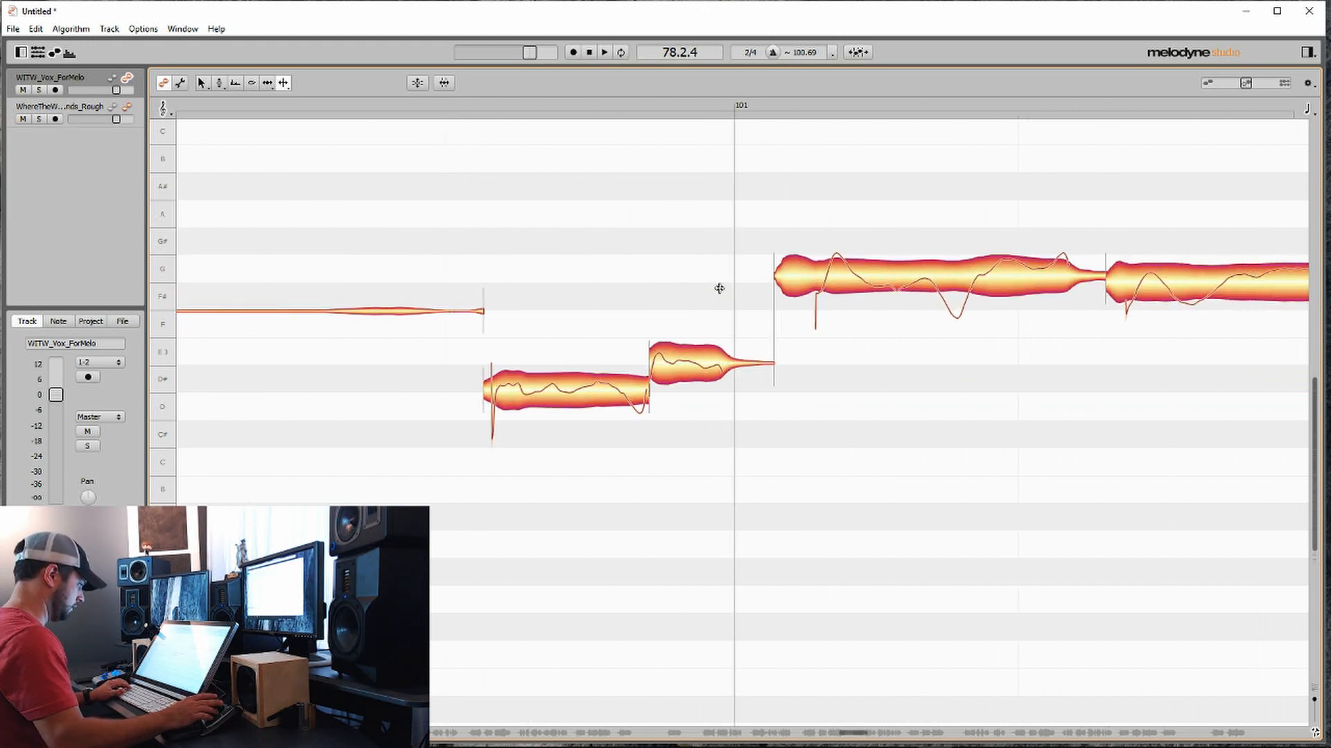
{"action": "scroll", "coordinate": [719, 289], "scroll_direction": "right", "scroll_amount": 1}
{"action": "double_click", "coordinate": [695, 366]}
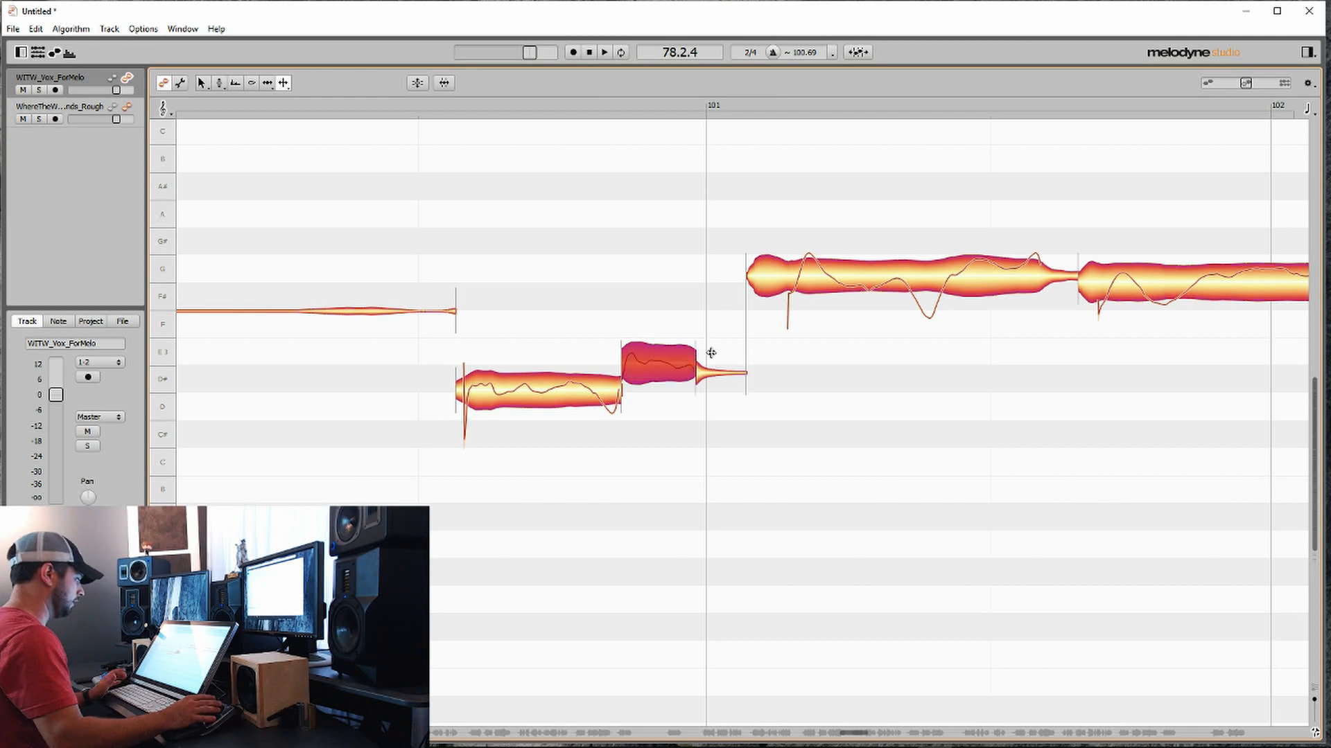
{"action": "double_click", "coordinate": [795, 277]}
{"action": "scroll", "coordinate": [795, 277], "scroll_direction": "right", "scroll_amount": 3}
{"action": "double_click", "coordinate": [737, 279]}
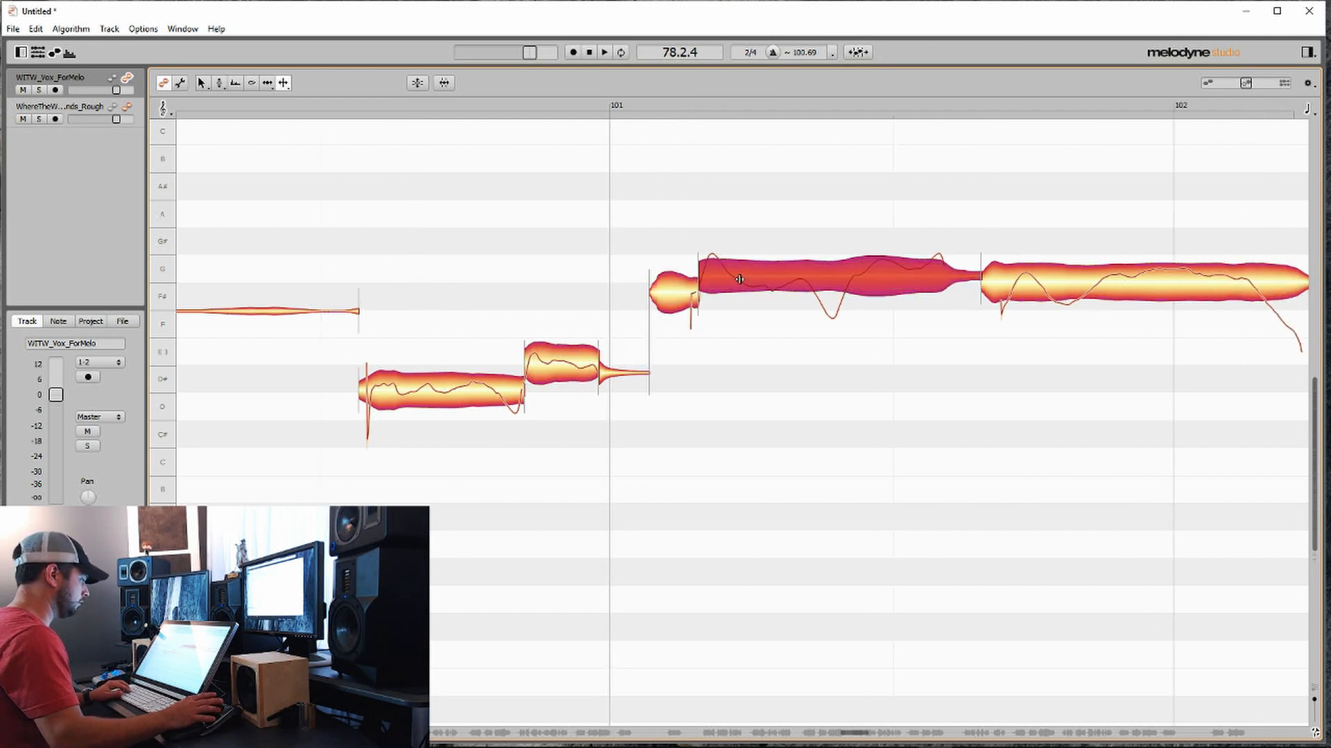
Step: Isolate the pitch dip in the G note after bar 101 by splitting before it and on the following rise, with the latter boundary shifted slightly earlier
{"action": "scroll", "coordinate": [757, 284], "scroll_direction": "right", "scroll_amount": 3}
{"action": "double_click", "coordinate": [775, 271]}
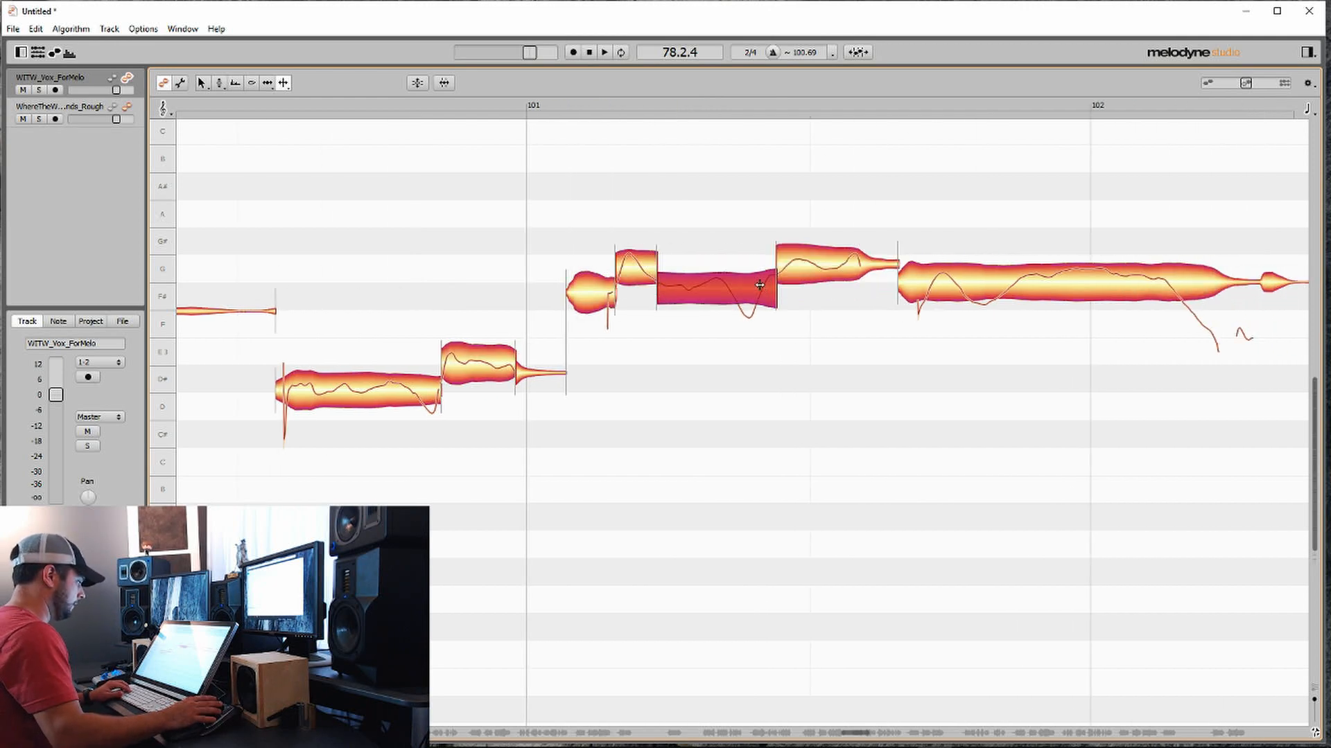
{"action": "left_click_drag", "start_coordinate": [776, 277], "coordinate": [763, 276]}
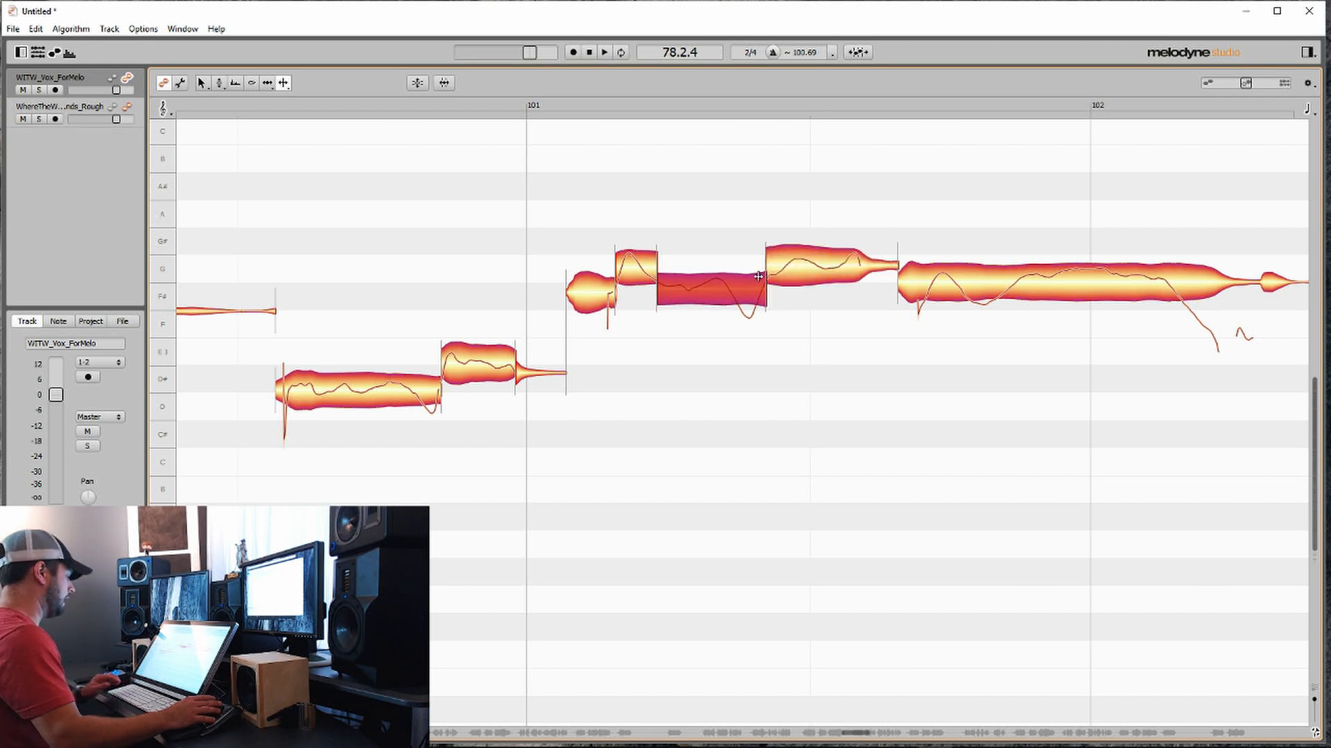
{"action": "double_click", "coordinate": [731, 286]}
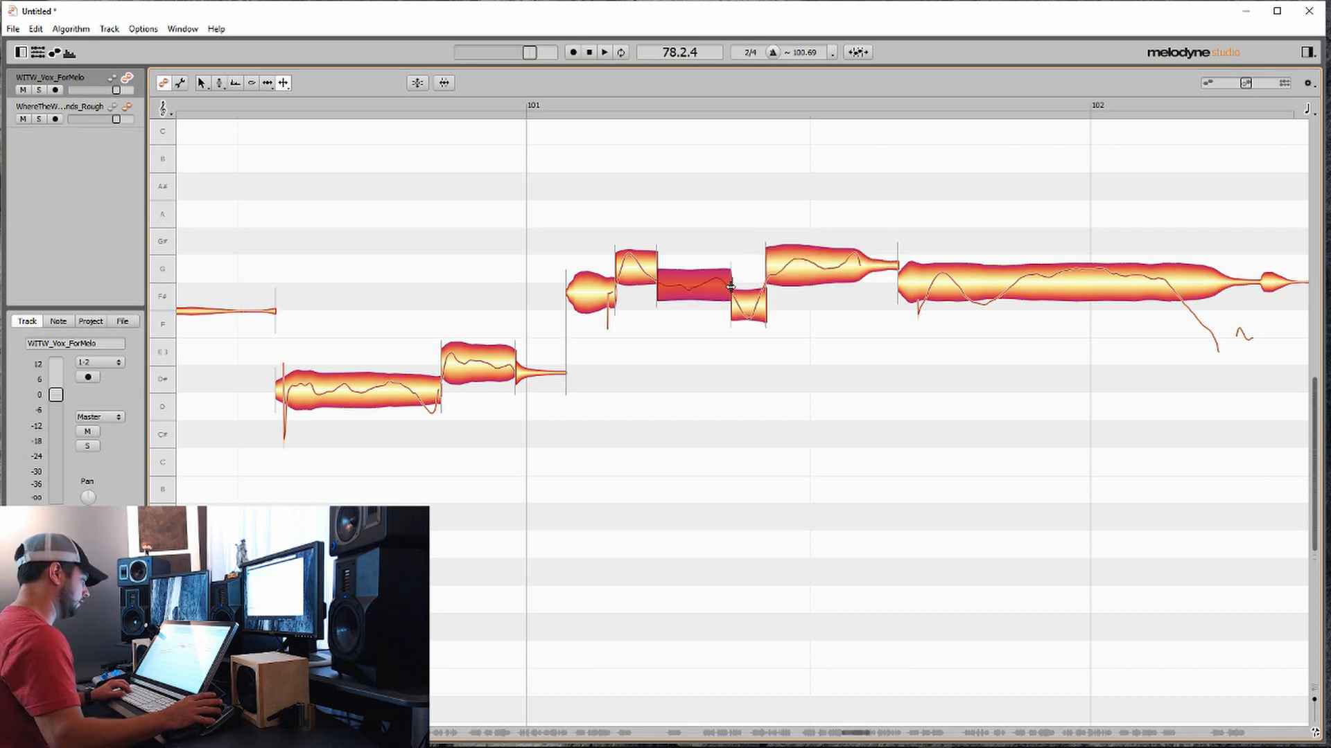
Step: Separate the G note's tail before bar 102 and shift its end boundary slightly later, and split the next note at its rise
{"action": "scroll", "coordinate": [821, 297], "scroll_direction": "right", "scroll_amount": 2}
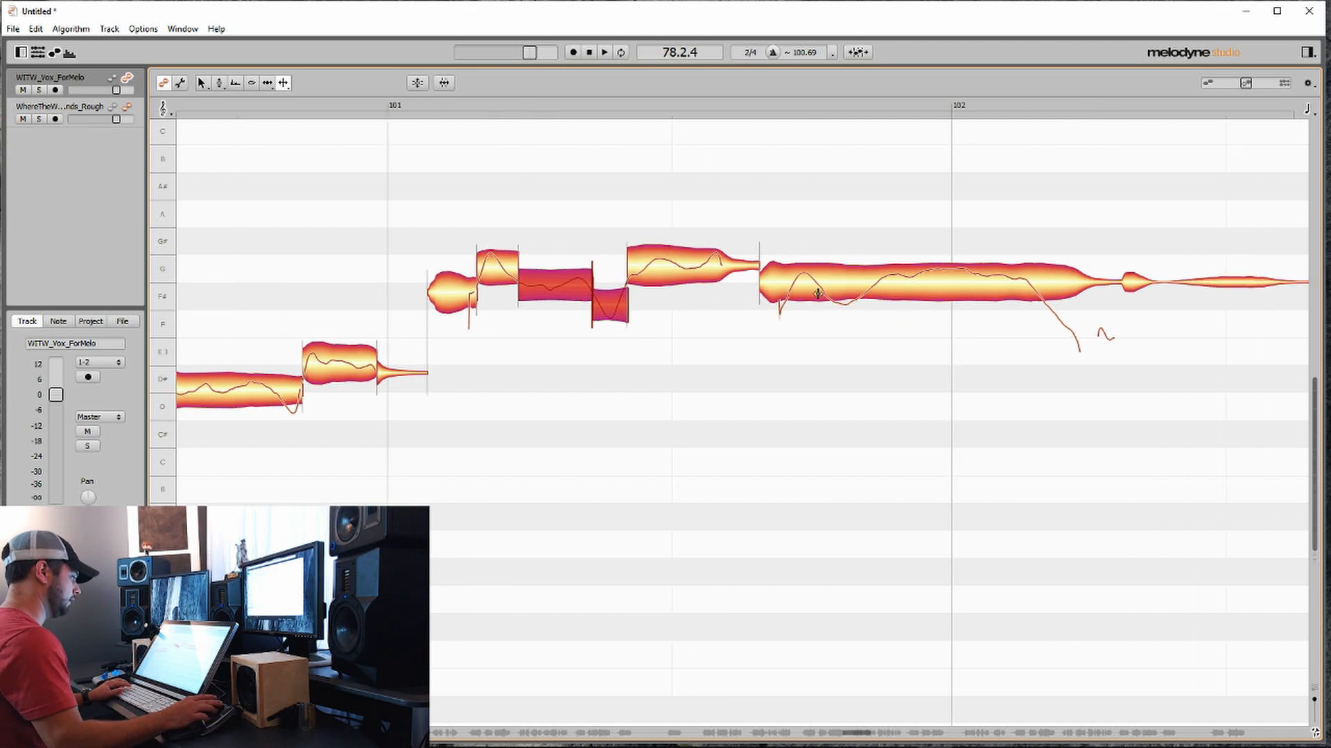
{"action": "left_click_drag", "start_coordinate": [759, 260], "coordinate": [726, 260]}
{"action": "double_click", "coordinate": [869, 284]}
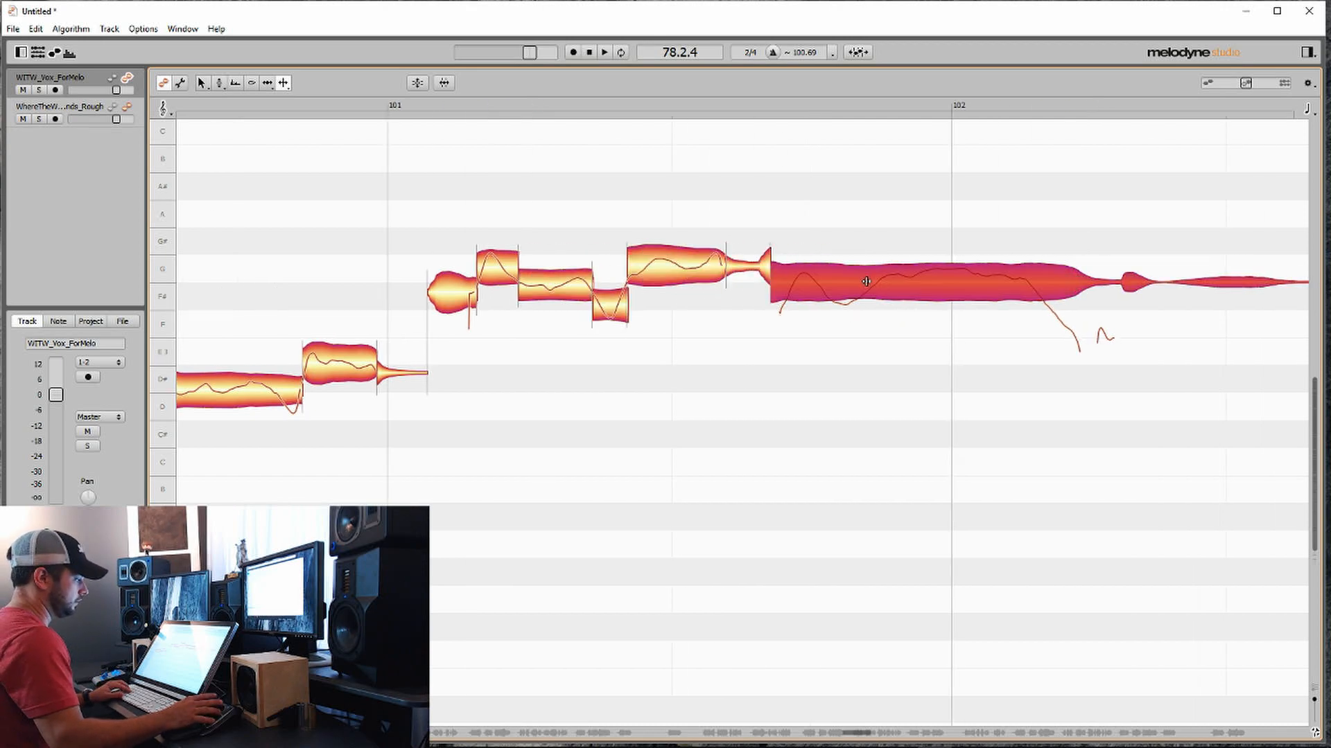
Step: Split the sustained G note around bar 102 after its opening dip and at its final fall, and separate the following G# note's onset
{"action": "scroll", "coordinate": [872, 284], "scroll_direction": "right", "scroll_amount": 1}
{"action": "double_click", "coordinate": [959, 277]}
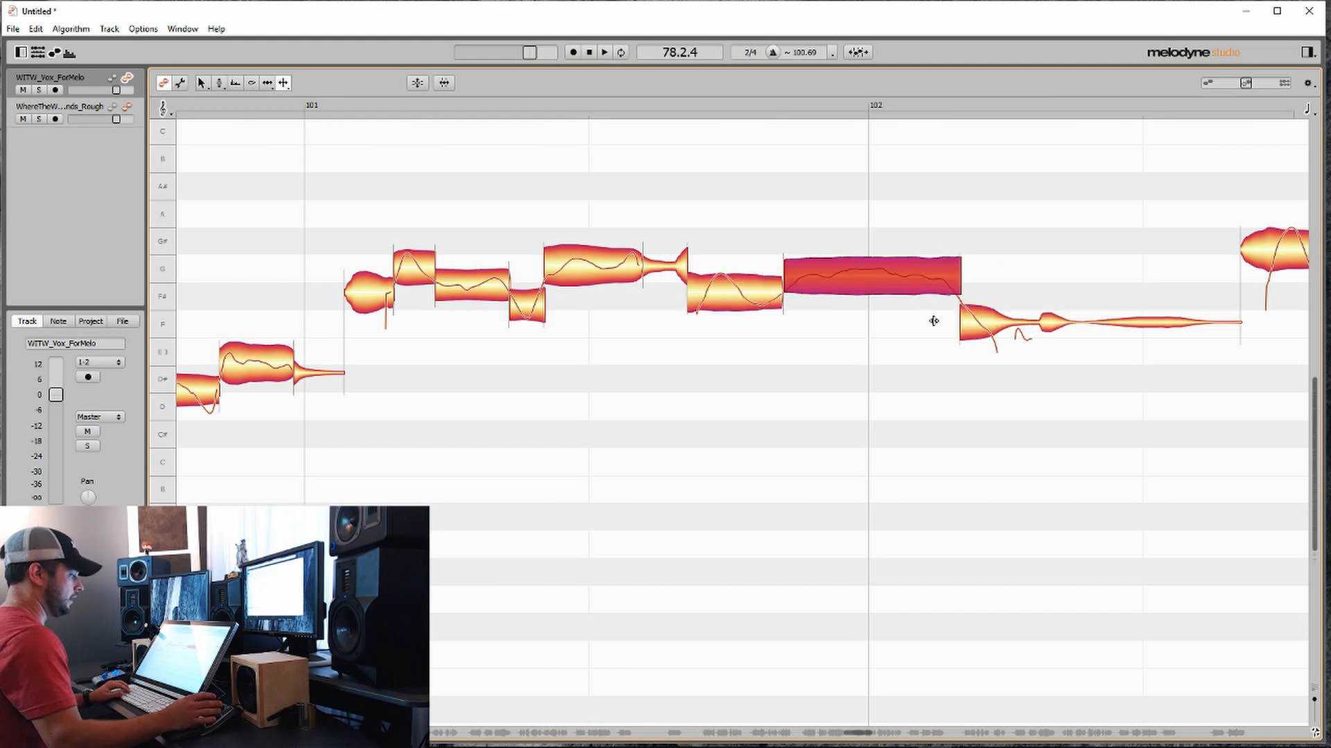
{"action": "scroll", "coordinate": [933, 319], "scroll_direction": "right", "scroll_amount": 4}
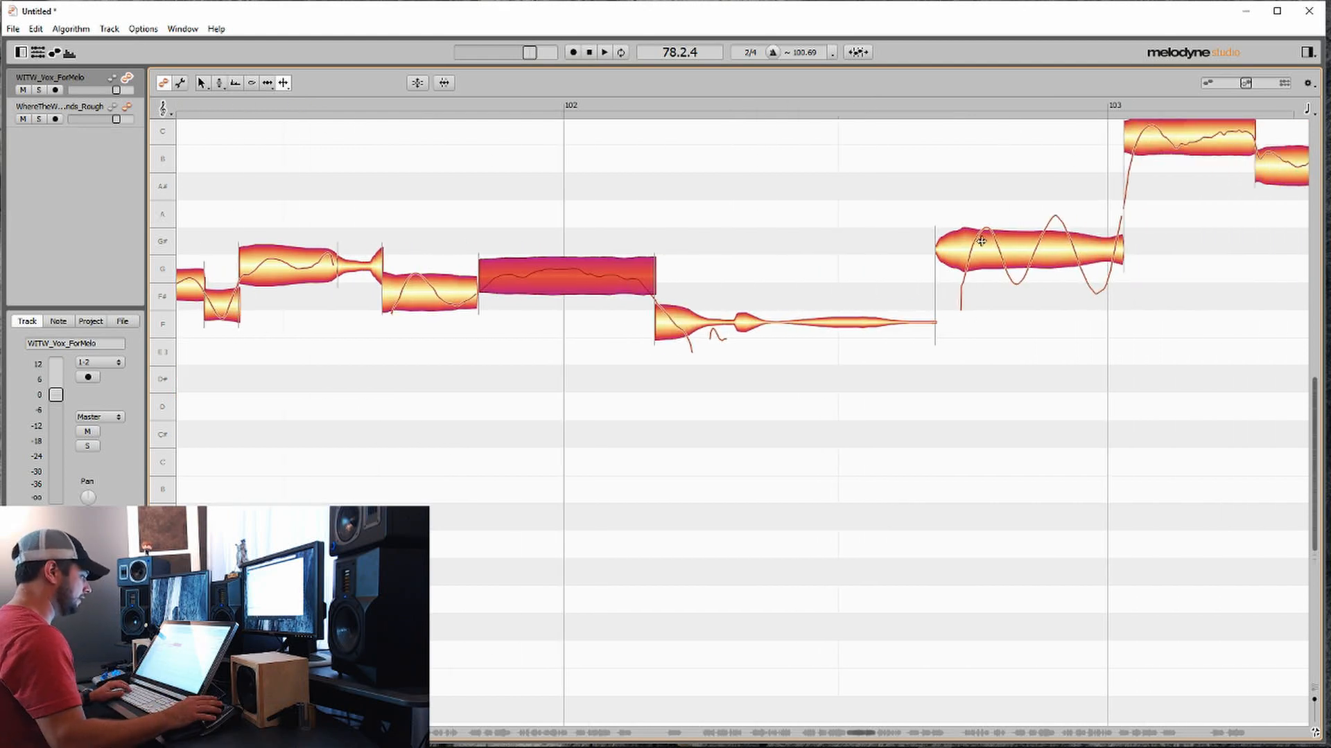
{"action": "double_click", "coordinate": [967, 248]}
Step: Split the B note after bar 103 where its pitch starts falling, and separate the thin tail of the following G# note
{"action": "scroll", "coordinate": [966, 250], "scroll_direction": "up", "scroll_amount": 2}
{"action": "scroll", "coordinate": [967, 248], "scroll_direction": "right", "scroll_amount": 4}
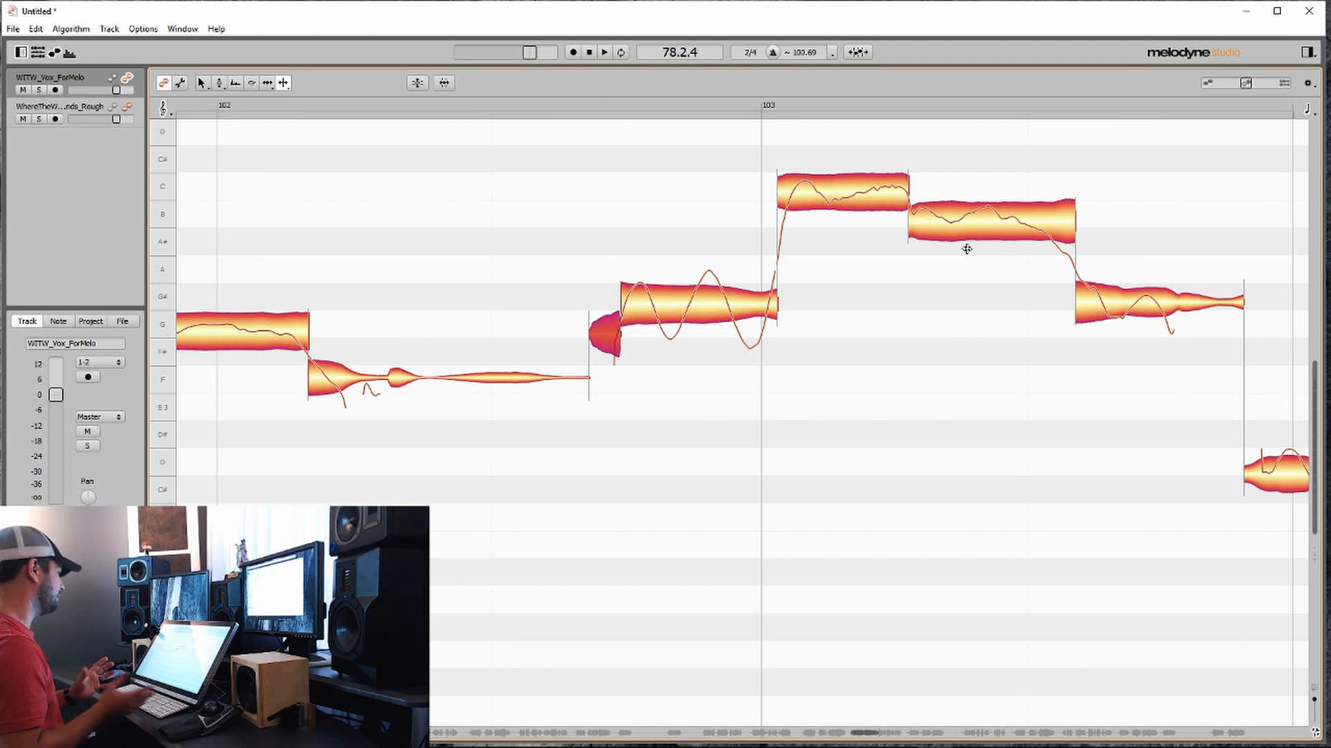
{"action": "double_click", "coordinate": [1023, 227]}
{"action": "scroll", "coordinate": [1033, 318], "scroll_direction": "right", "scroll_amount": 2}
{"action": "double_click", "coordinate": [1027, 300]}
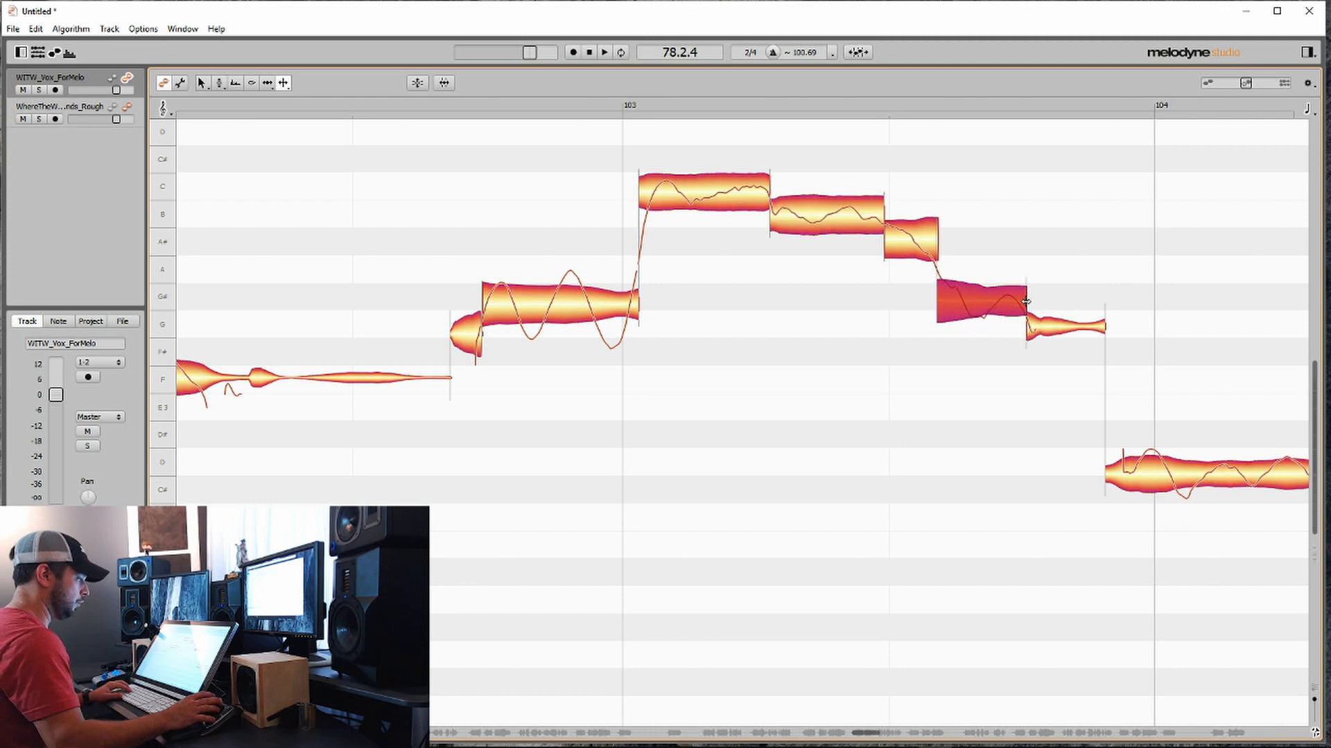
Step: Split the D note at bar 104 after its first peak, and shift its start boundary slightly later and its end boundary slightly earlier
{"action": "scroll", "coordinate": [1026, 300], "scroll_direction": "right", "scroll_amount": 5}
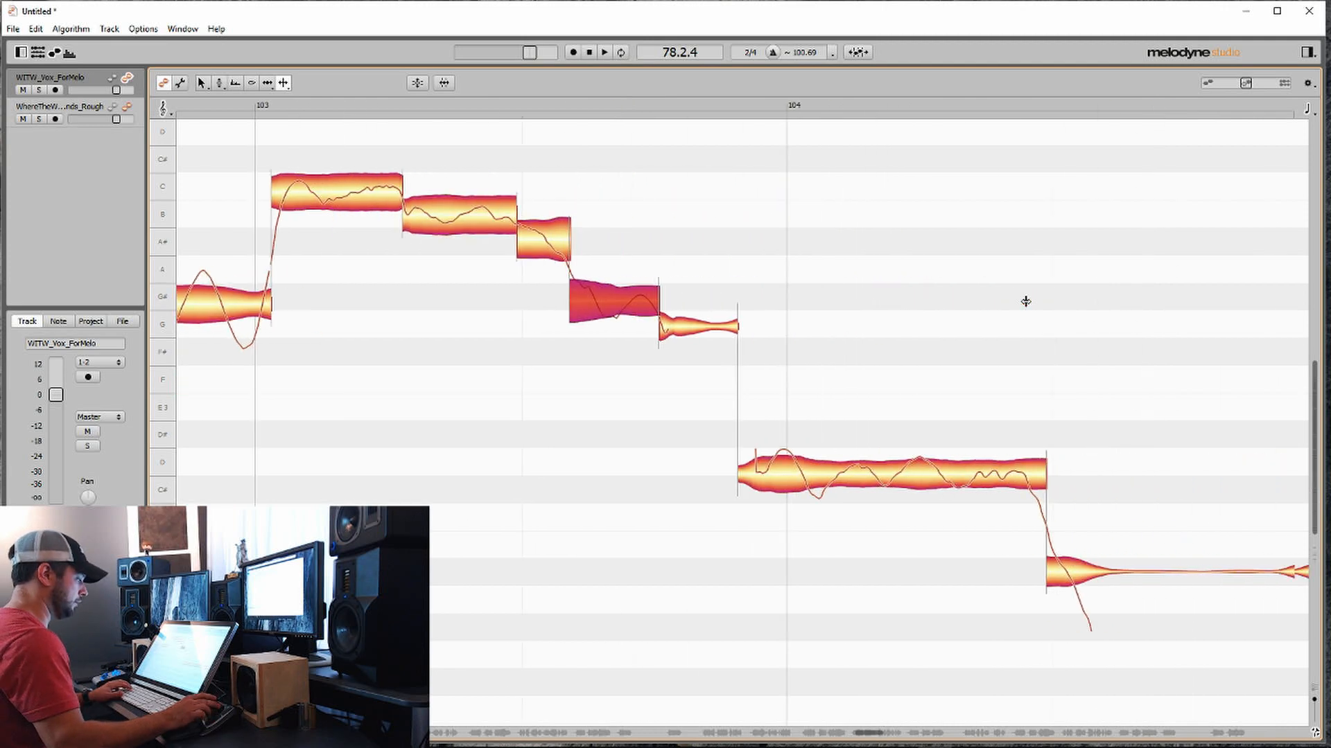
{"action": "double_click", "coordinate": [788, 472]}
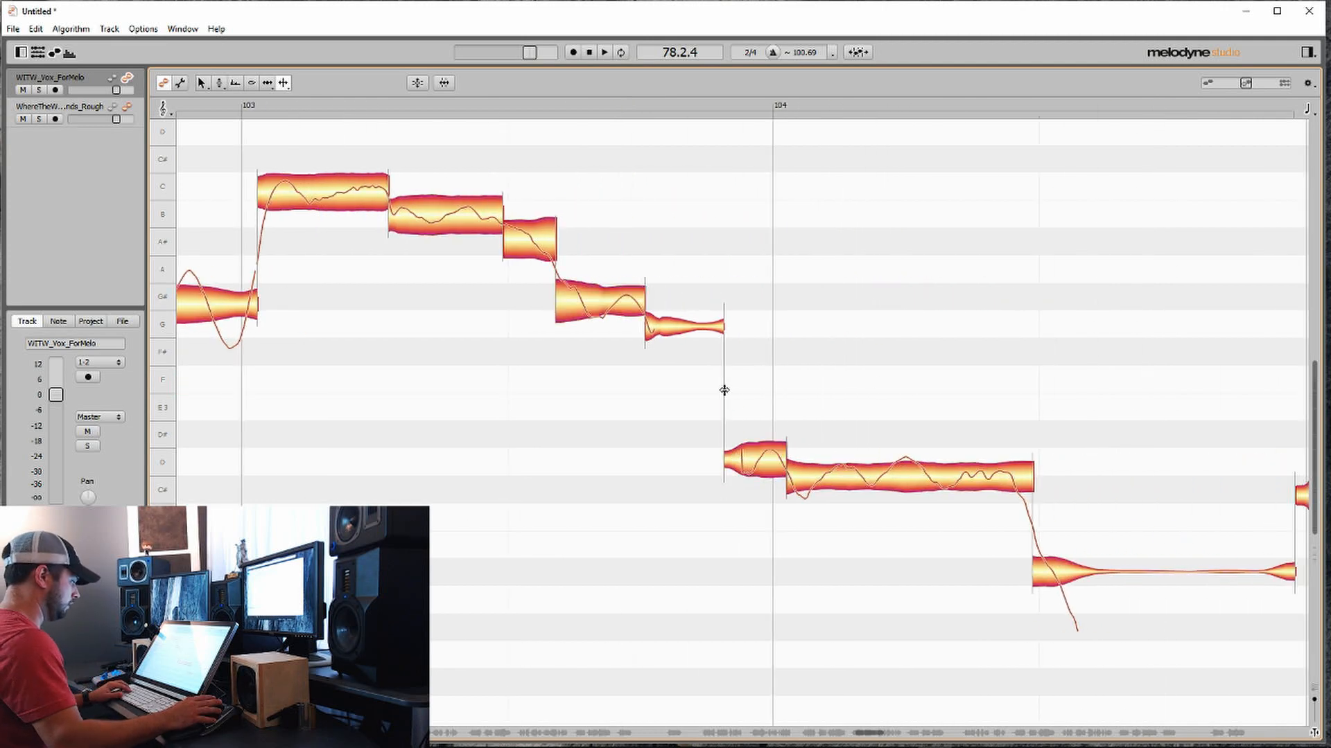
{"action": "left_click_drag", "start_coordinate": [724, 390], "coordinate": [733, 399]}
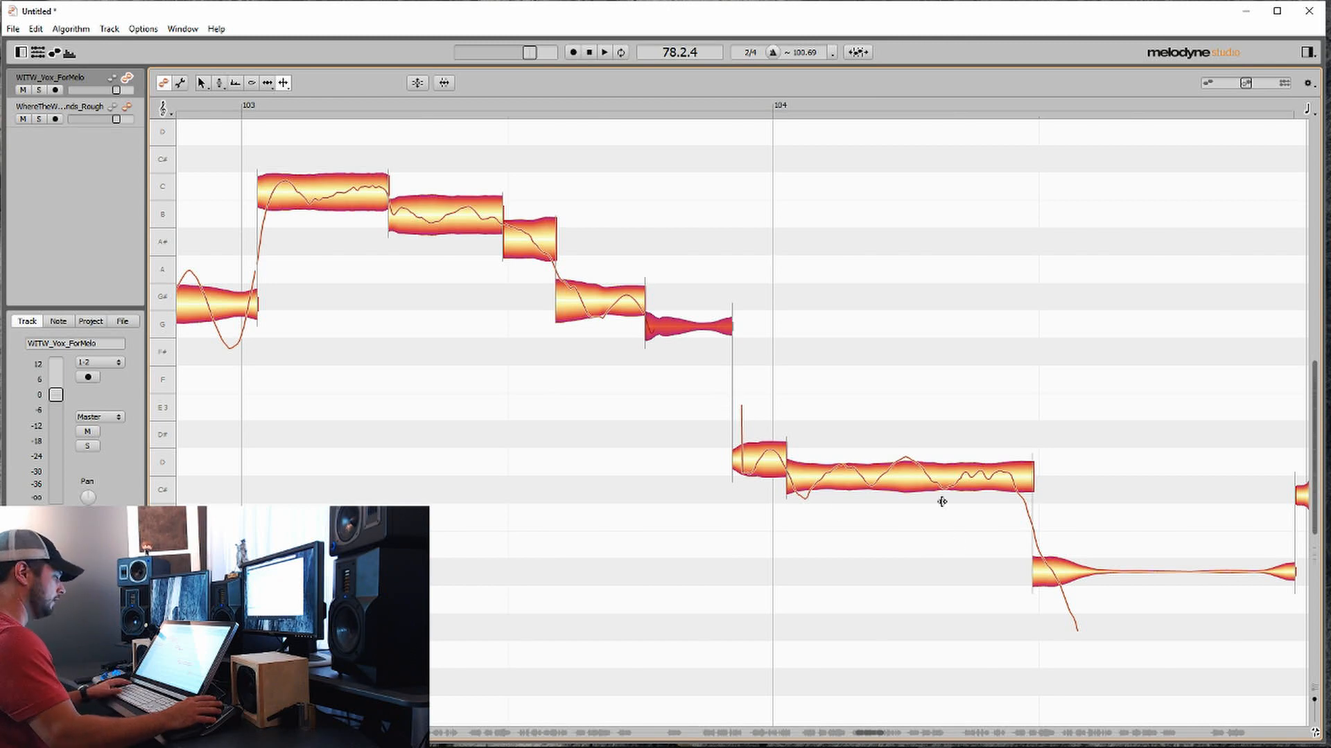
{"action": "left_click_drag", "start_coordinate": [1032, 472], "coordinate": [1019, 479]}
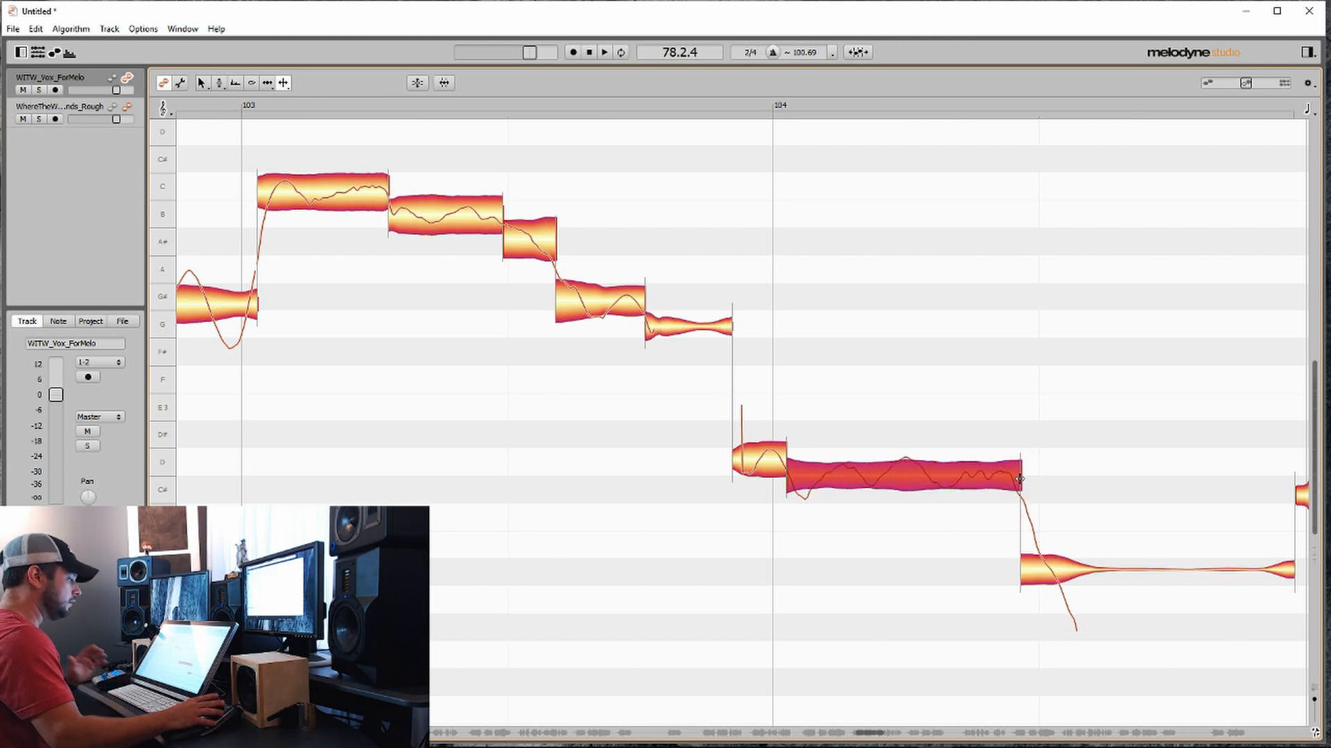
Step: Split the C# note at bar 105 after its onset and again before its rise to the pitch peak
{"action": "scroll", "coordinate": [894, 497], "scroll_direction": "right", "scroll_amount": 6}
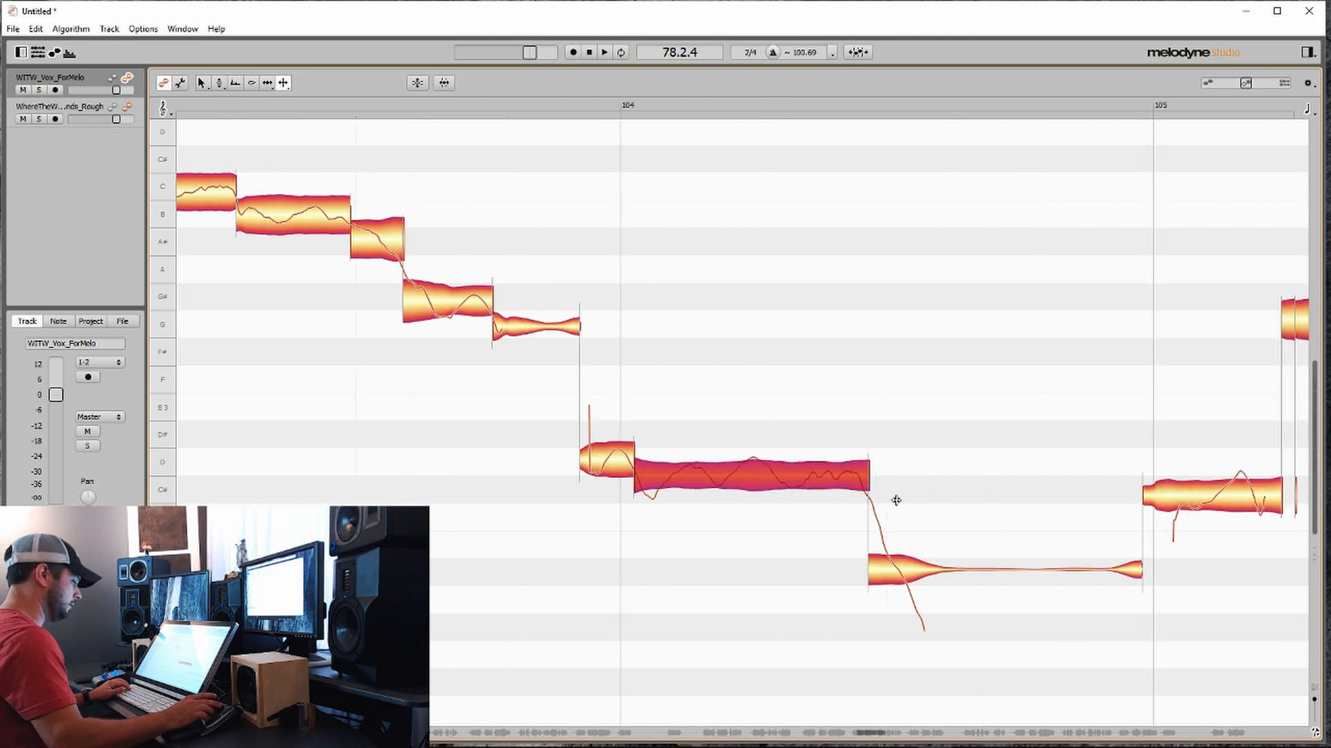
{"action": "double_click", "coordinate": [911, 502]}
{"action": "left_click", "coordinate": [958, 490]}
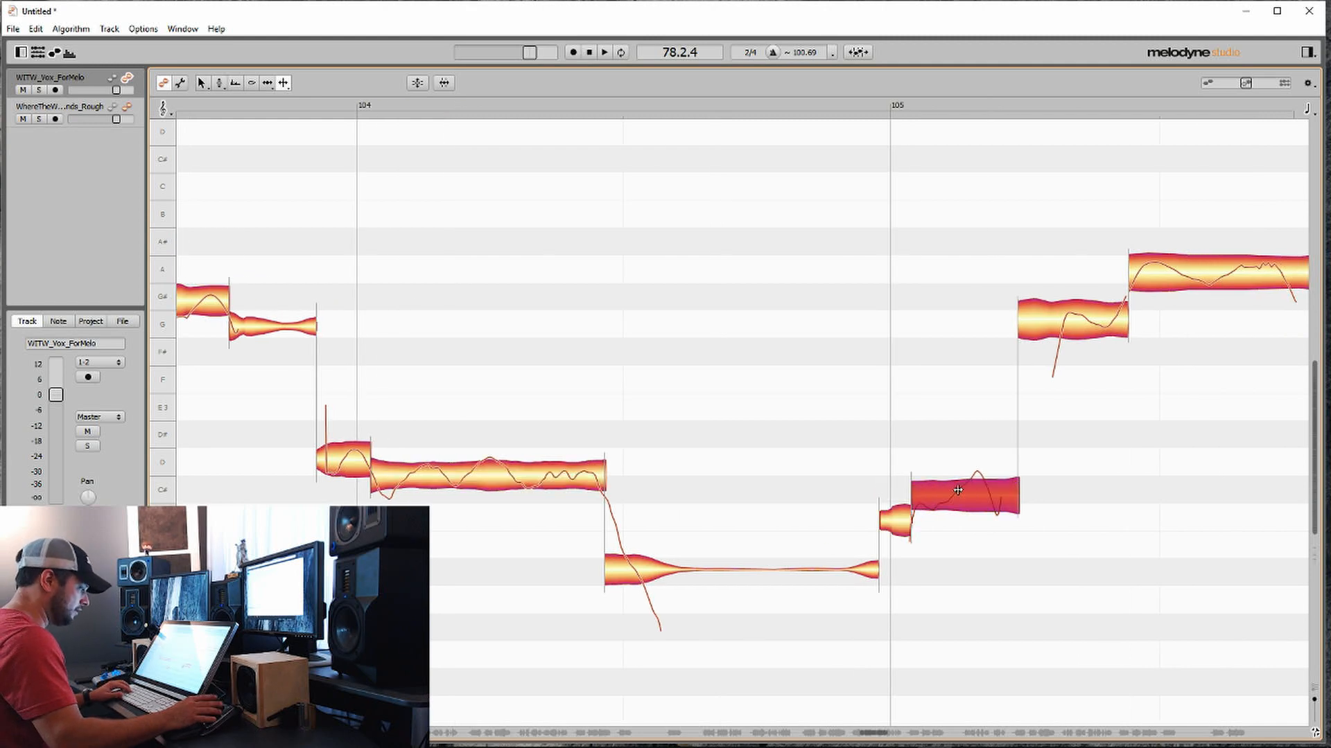
{"action": "double_click", "coordinate": [953, 495]}
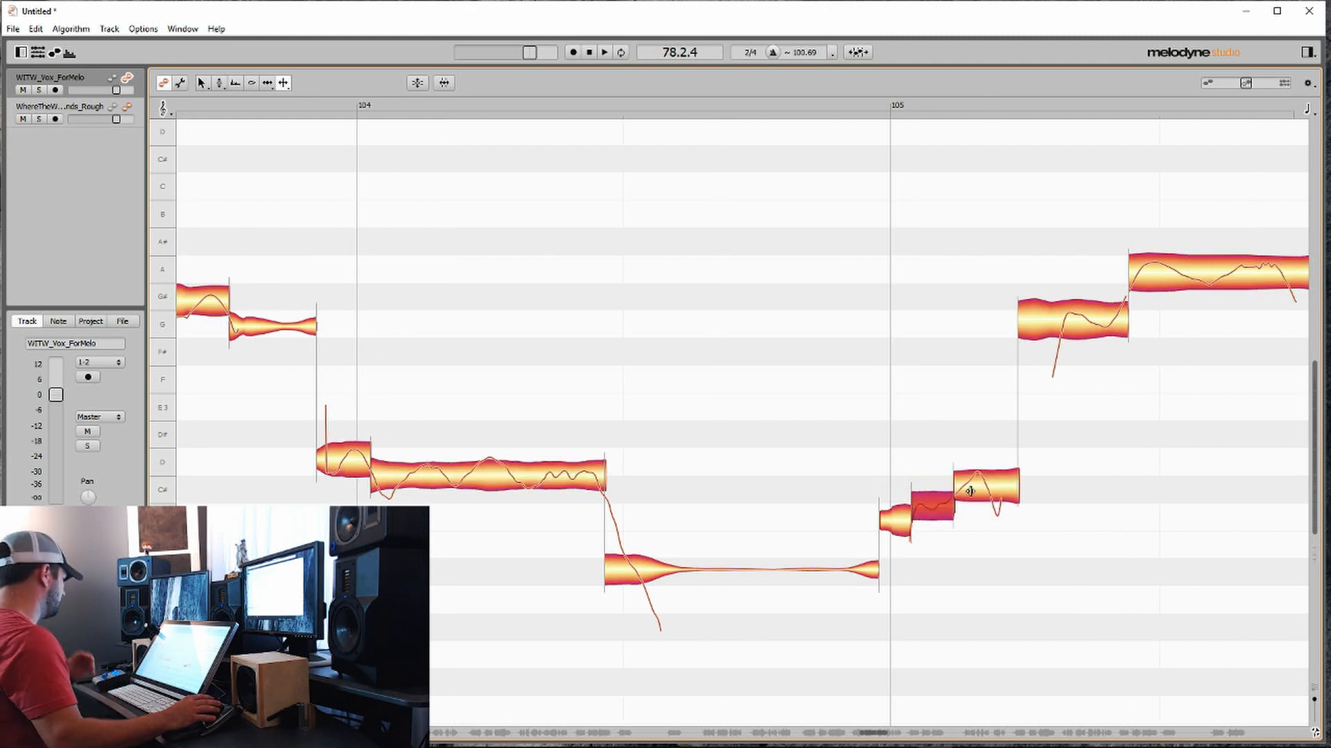
Step: Separate the rising onset of the G note after bar 105, and split off the tail of the following A note
{"action": "scroll", "coordinate": [966, 431], "scroll_direction": "right", "scroll_amount": 2}
{"action": "left_click", "coordinate": [944, 321]}
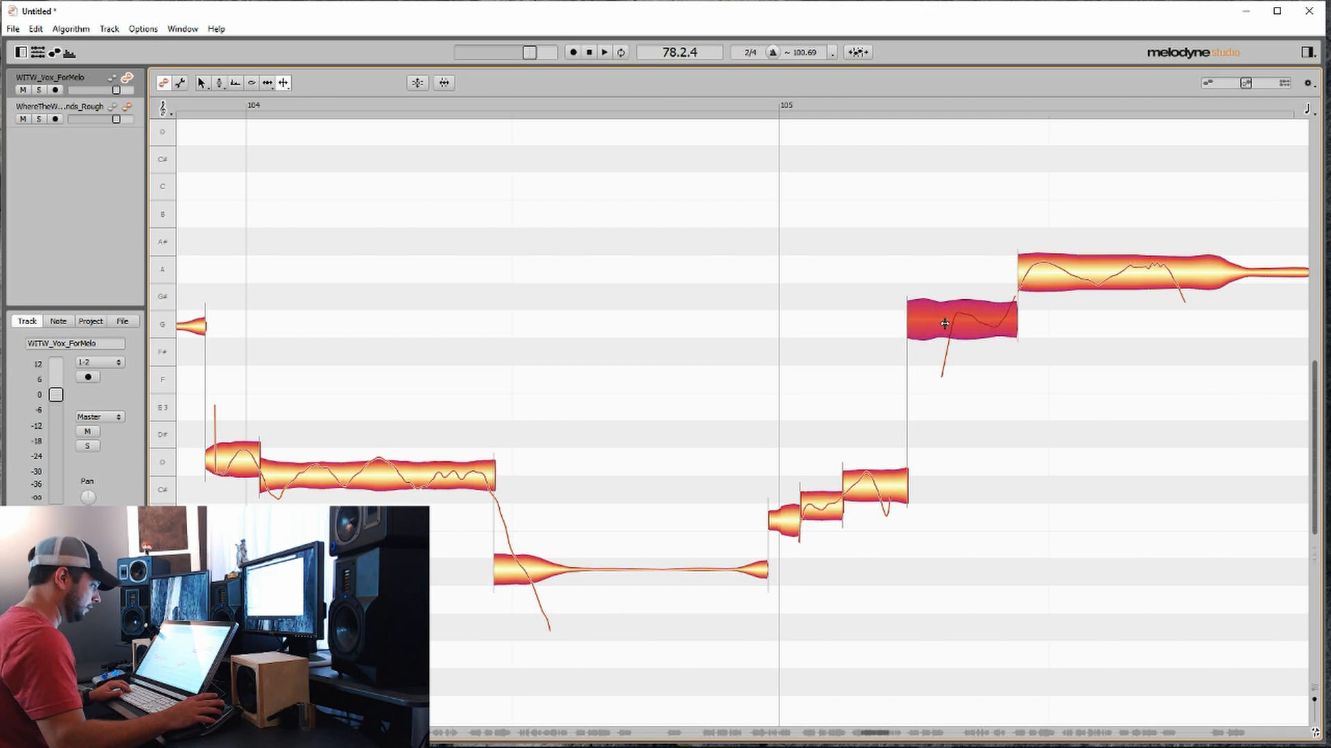
{"action": "double_click", "coordinate": [944, 322]}
{"action": "scroll", "coordinate": [944, 323], "scroll_direction": "right", "scroll_amount": 4}
{"action": "left_click", "coordinate": [892, 274]}
{"action": "double_click", "coordinate": [892, 273]}
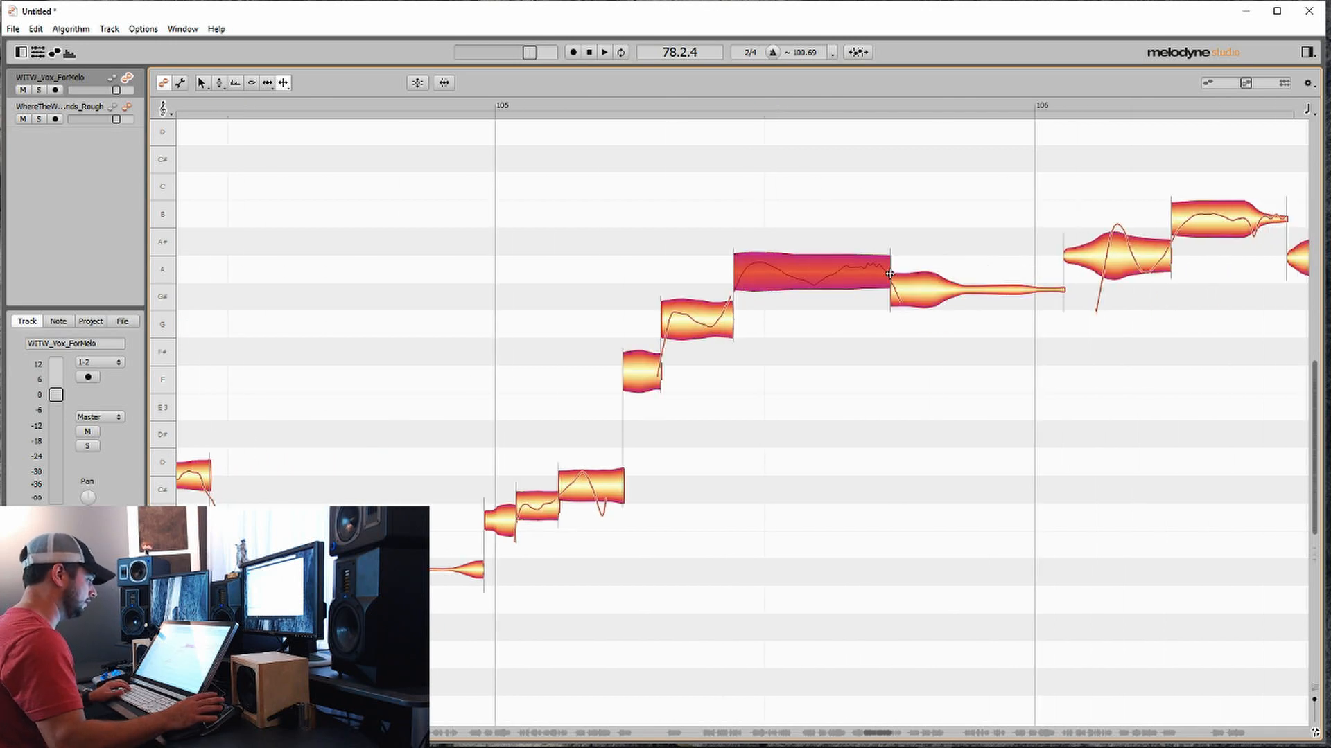
Step: Separate the onset of the first note after bar 106, and isolate the low dip in the A note before bar 107 with two splits
{"action": "scroll", "coordinate": [881, 268], "scroll_direction": "right", "scroll_amount": 4}
{"action": "double_click", "coordinate": [882, 260]}
{"action": "scroll", "coordinate": [781, 223], "scroll_direction": "right", "scroll_amount": 6}
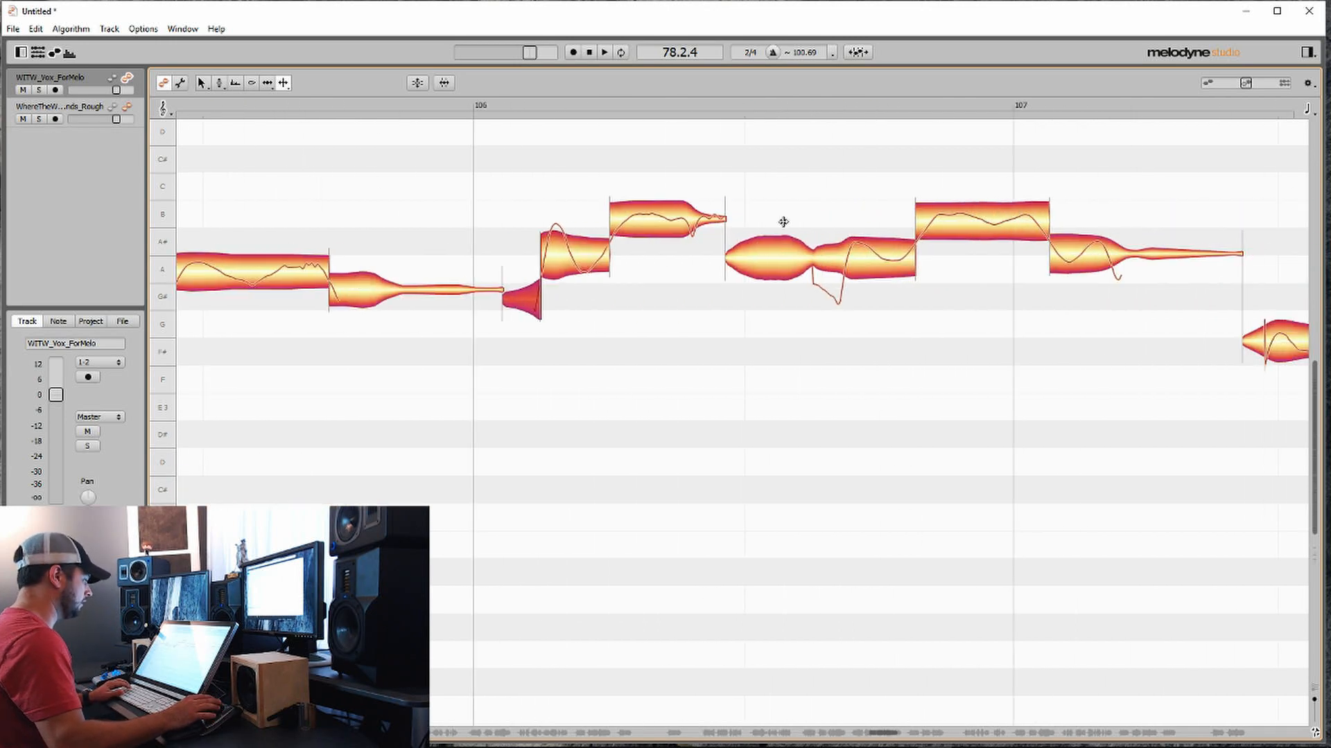
{"action": "double_click", "coordinate": [804, 261]}
{"action": "double_click", "coordinate": [842, 254]}
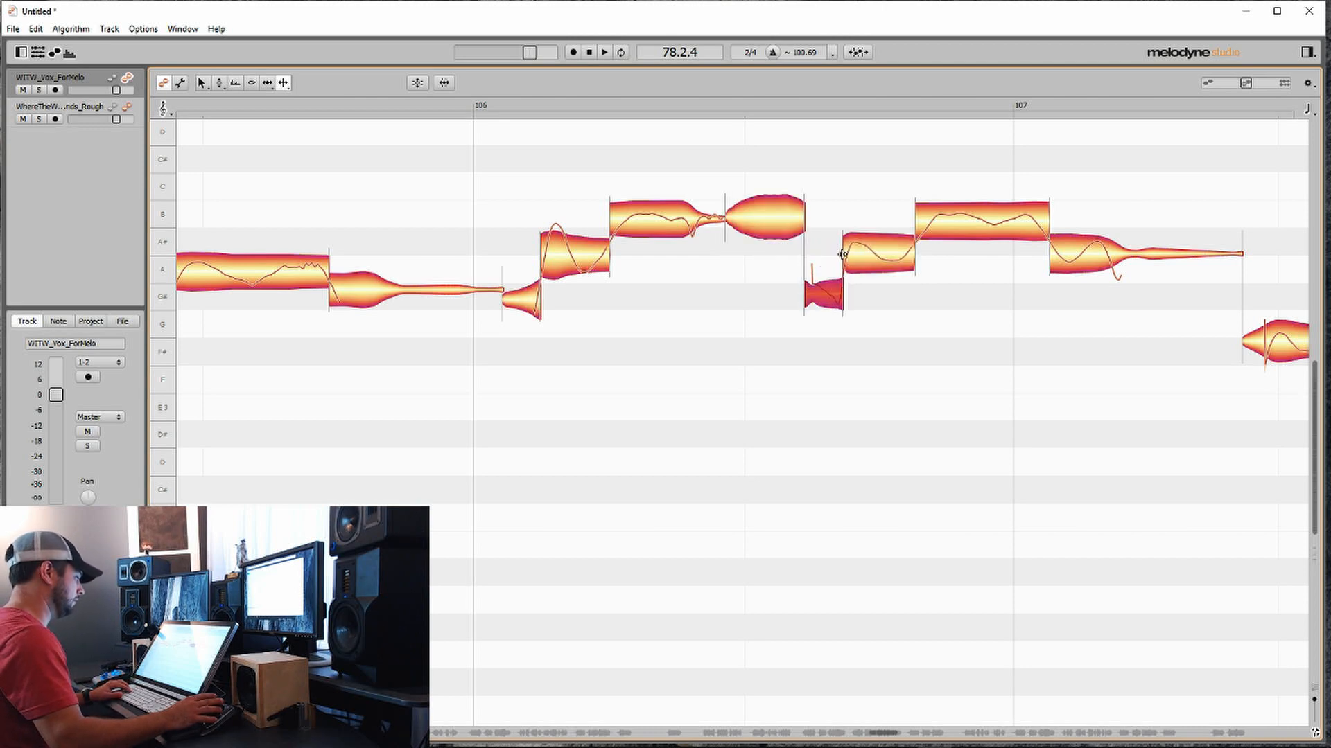
Step: Separate the thin tail of the A# note after bar 107, and split the following F# note at its rise and again shortly after
{"action": "scroll", "coordinate": [842, 254], "scroll_direction": "right", "scroll_amount": 4}
{"action": "double_click", "coordinate": [902, 254]}
{"action": "scroll", "coordinate": [904, 251], "scroll_direction": "right", "scroll_amount": 5}
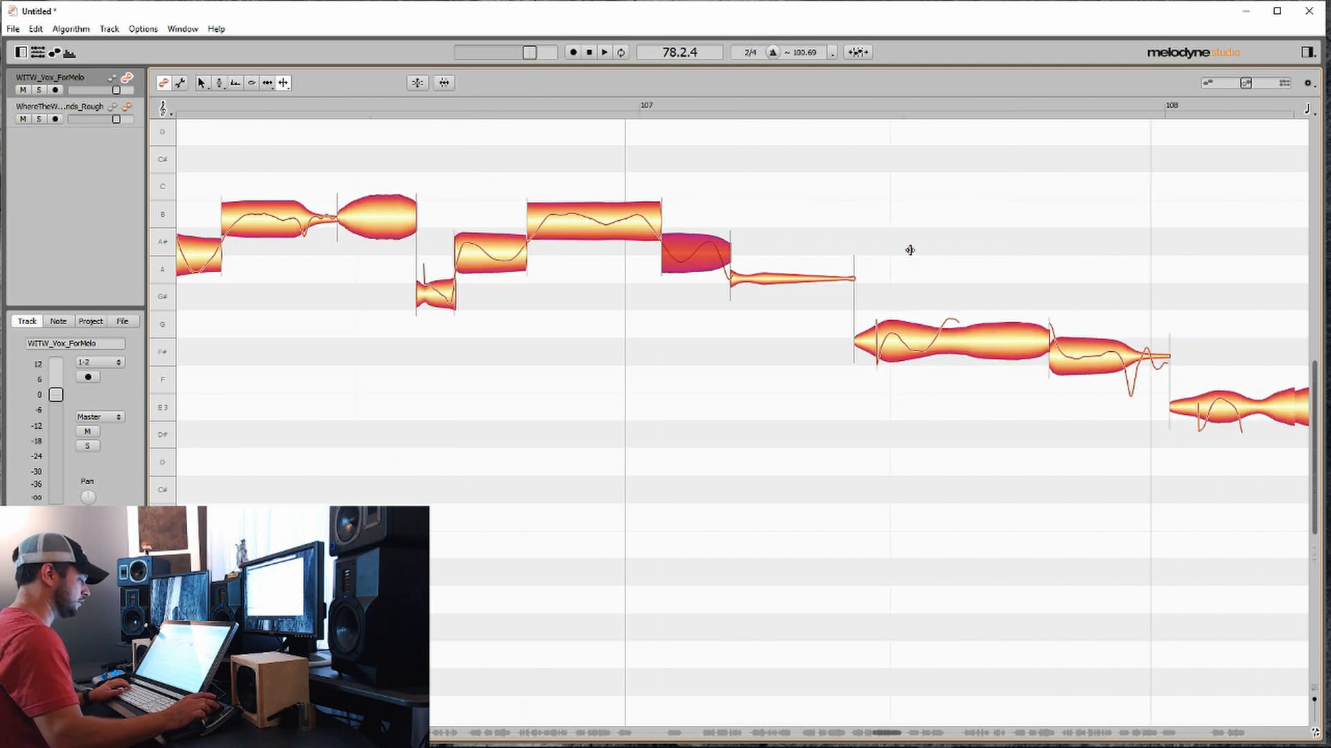
{"action": "double_click", "coordinate": [834, 340]}
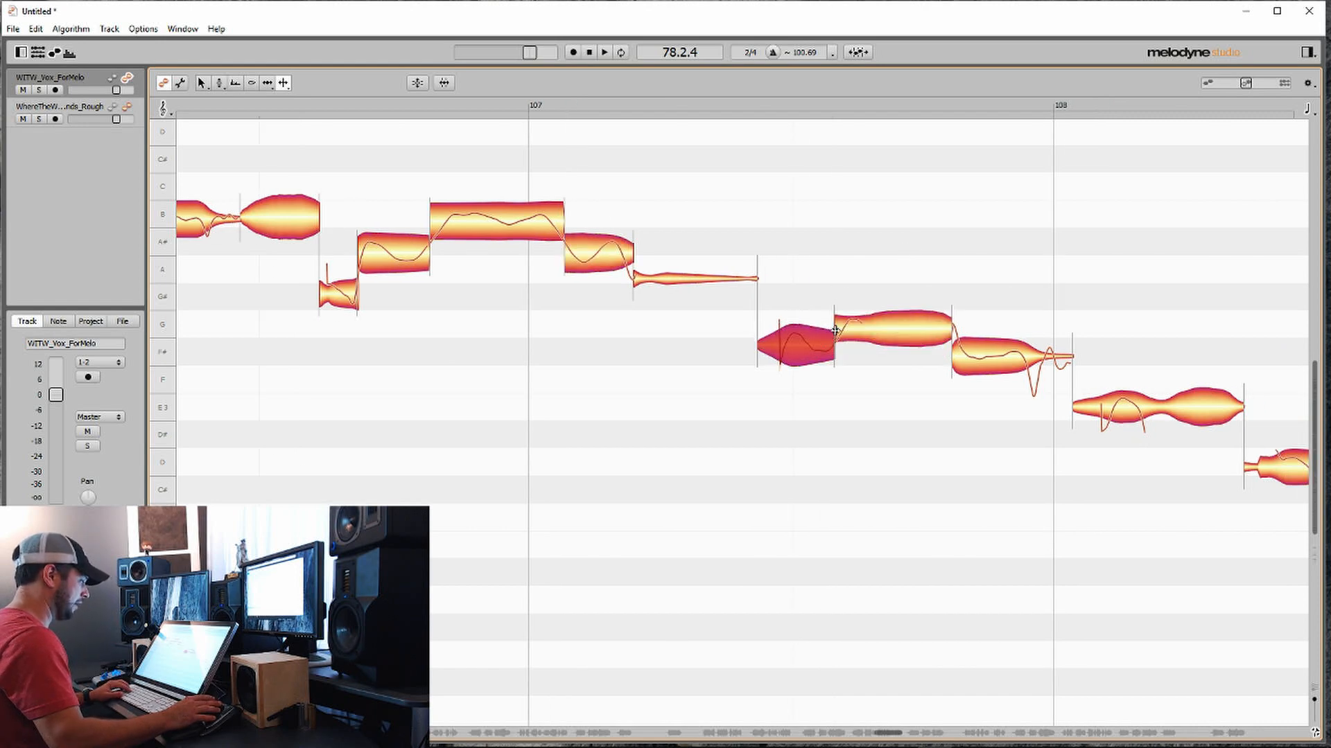
{"action": "double_click", "coordinate": [863, 327]}
Step: Separate the F# note's tail before bar 108, and split the following E note where its pitch falls
{"action": "scroll", "coordinate": [863, 327], "scroll_direction": "right", "scroll_amount": 3}
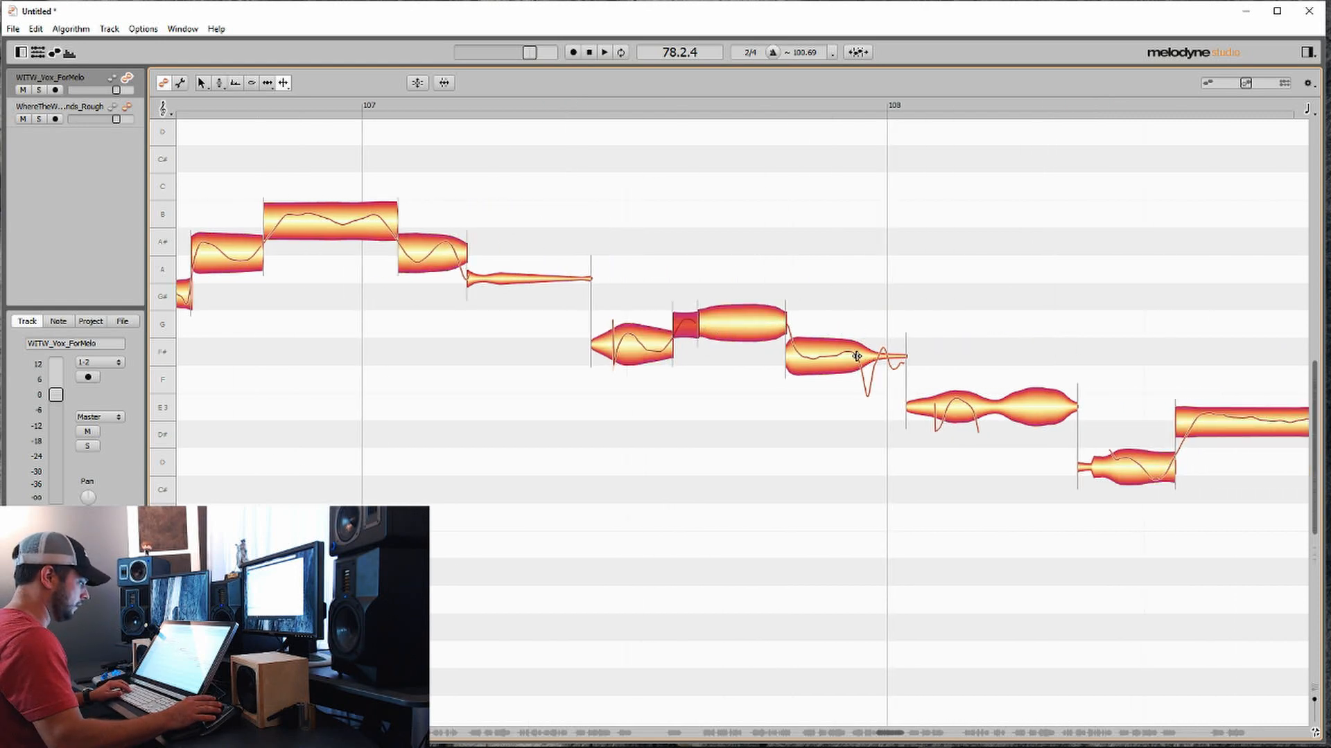
{"action": "double_click", "coordinate": [857, 356]}
{"action": "scroll", "coordinate": [856, 356], "scroll_direction": "right", "scroll_amount": 3}
{"action": "double_click", "coordinate": [801, 415]}
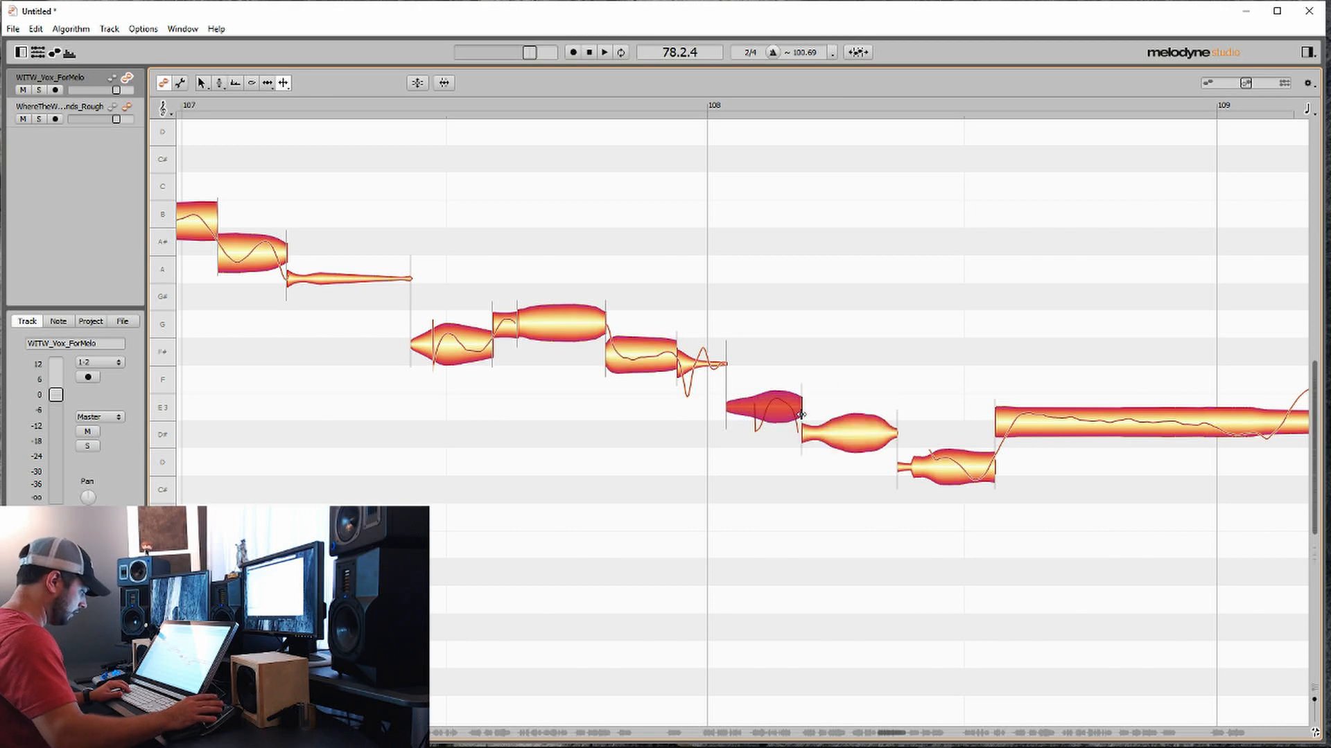
Step: Separate the onset of the E note after bar 108, and split the long sustained note just before bar 109
{"action": "scroll", "coordinate": [749, 408], "scroll_direction": "right", "scroll_amount": 3}
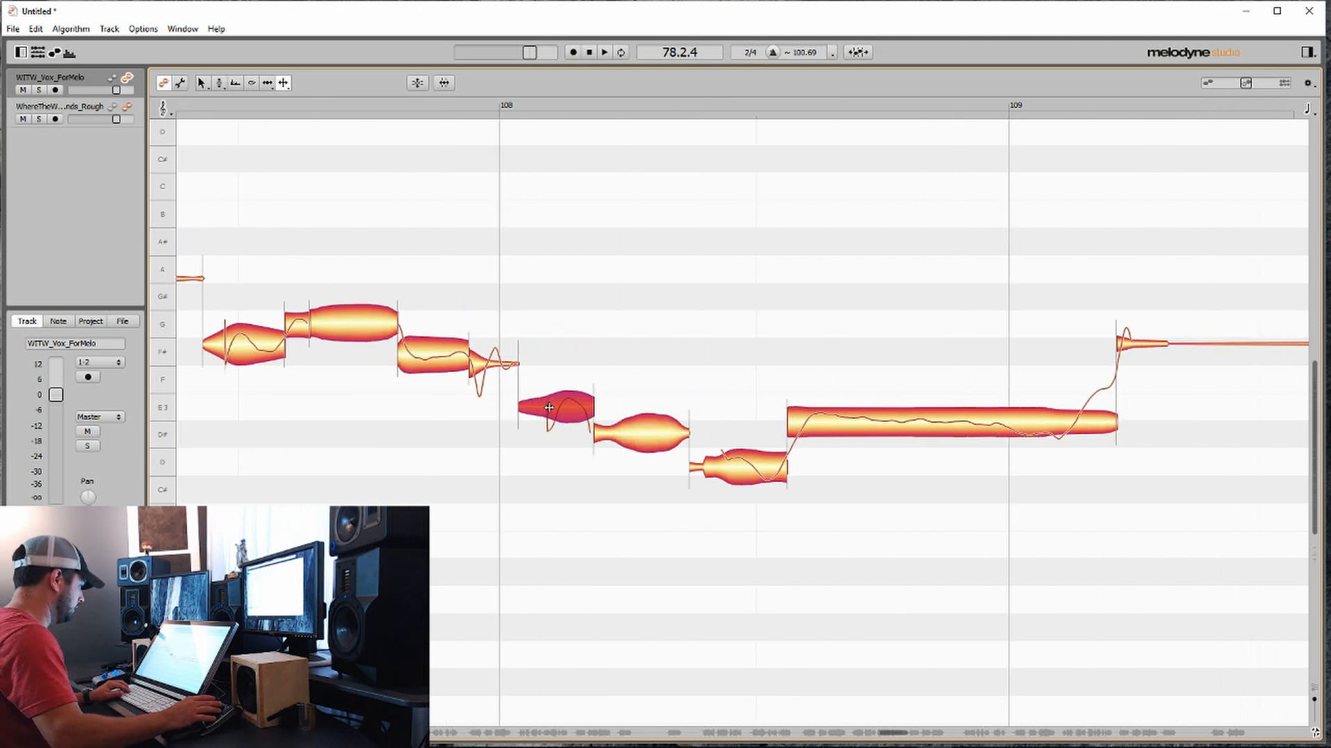
{"action": "double_click", "coordinate": [544, 413]}
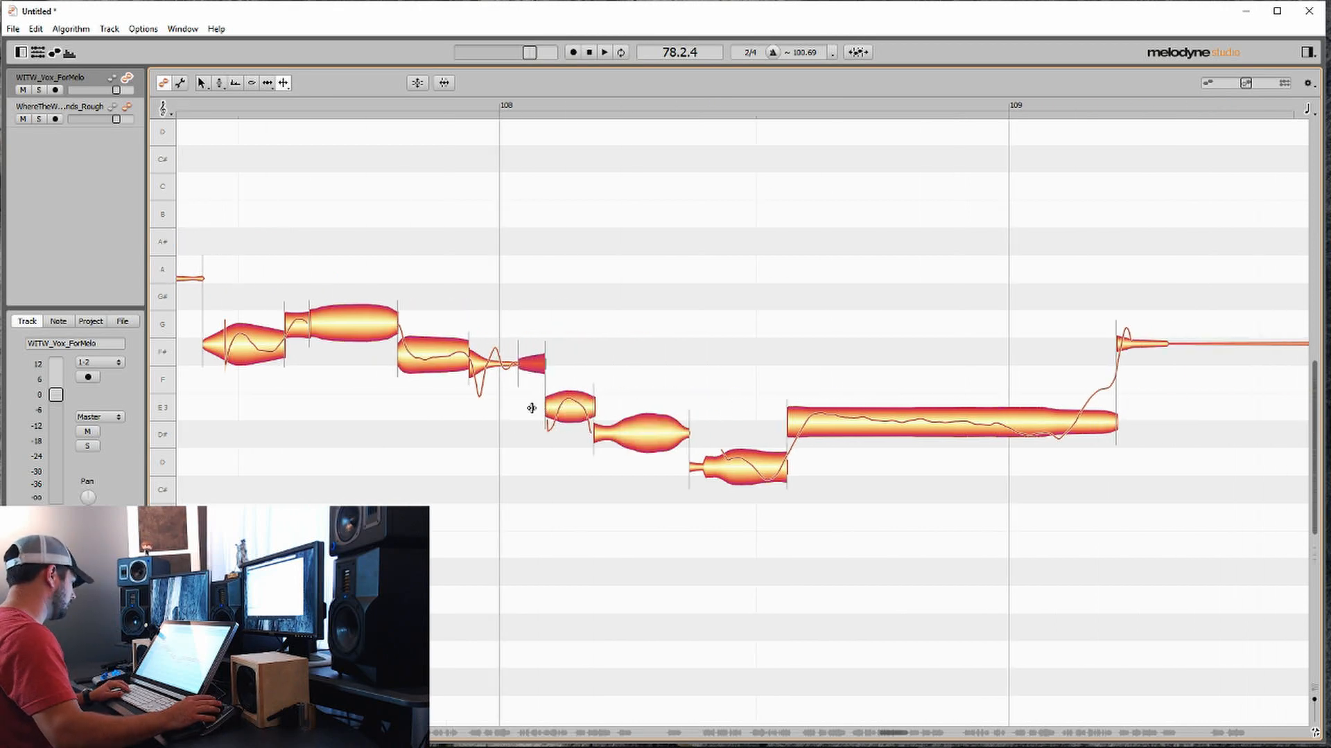
{"action": "scroll", "coordinate": [532, 408], "scroll_direction": "right", "scroll_amount": 3}
{"action": "double_click", "coordinate": [782, 417]}
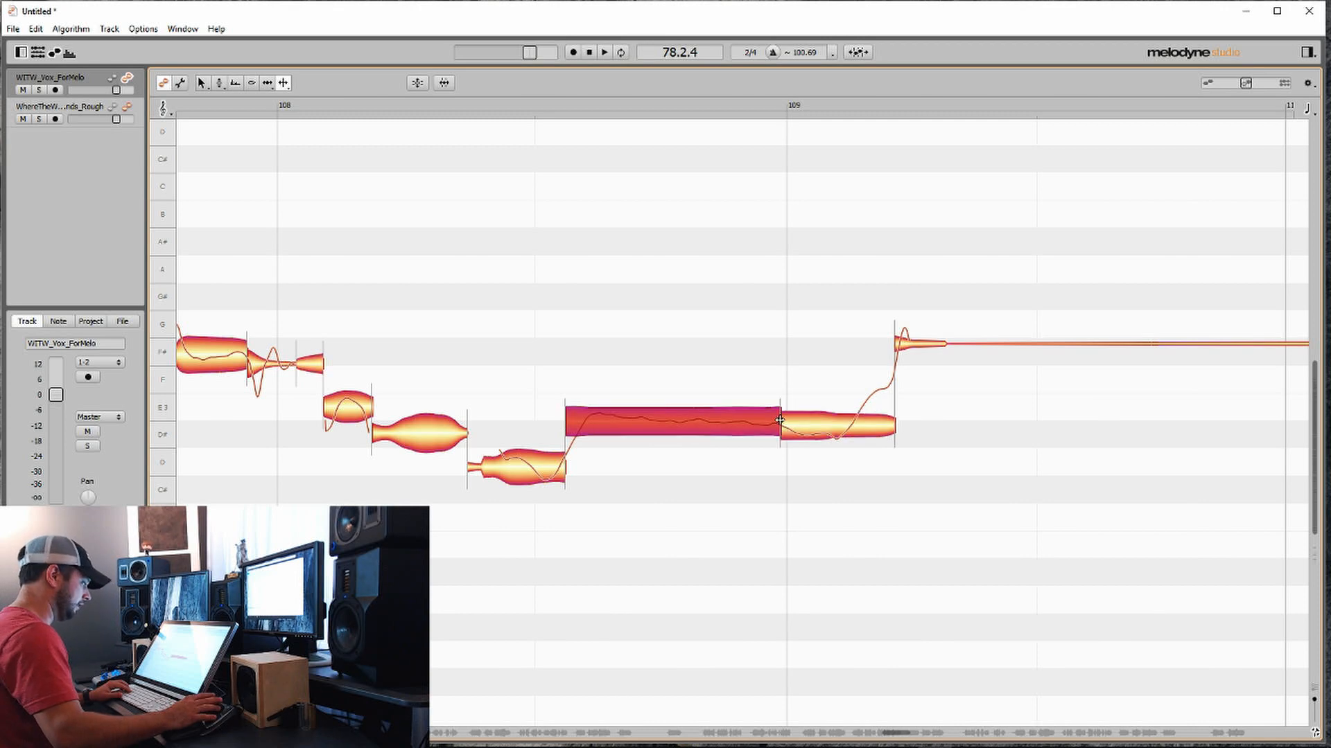
Step: Split the F# note after bar 111 after its rising onset, after its pitch peak and before its final fall
{"action": "scroll", "coordinate": [805, 435], "scroll_direction": "right", "scroll_amount": 15}
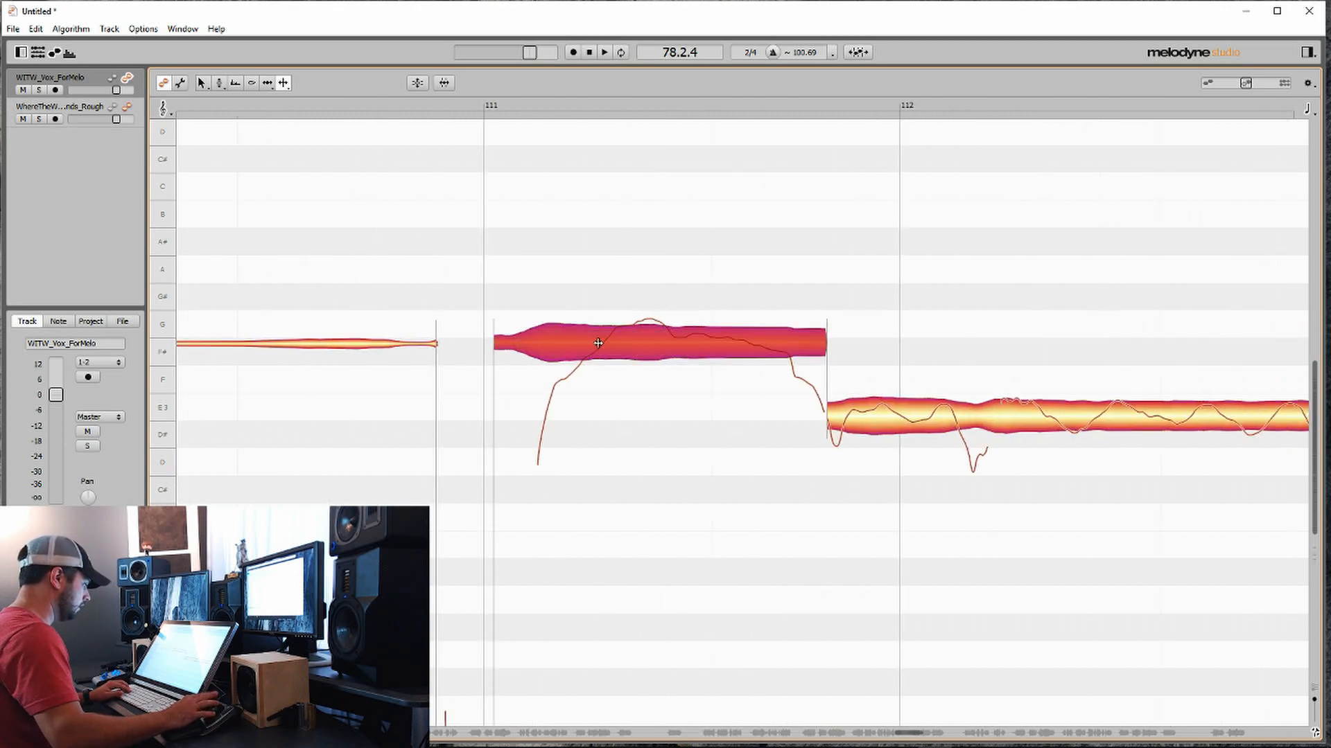
{"action": "double_click", "coordinate": [600, 343]}
{"action": "left_click", "coordinate": [665, 345]}
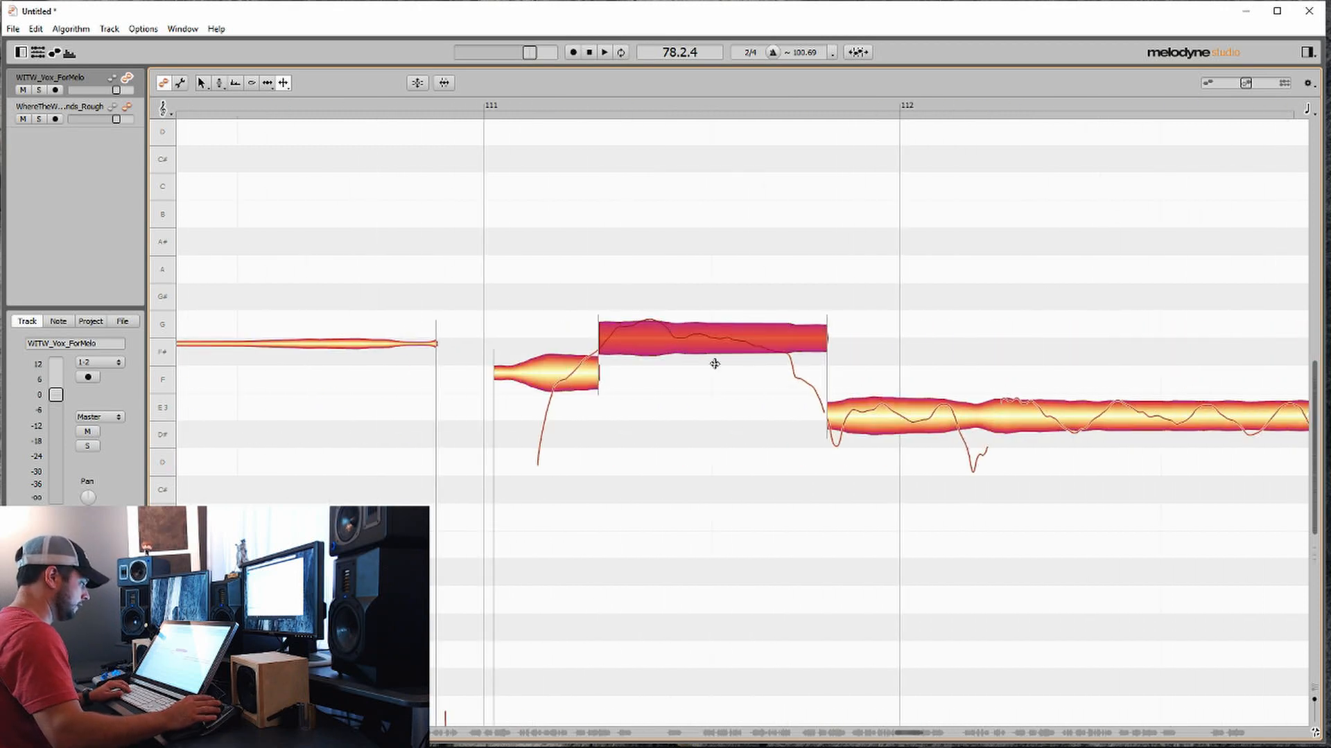
{"action": "double_click", "coordinate": [671, 342]}
{"action": "double_click", "coordinate": [790, 346]}
Step: Isolate the pitch dip in the long E note after bar 112 by splitting before and after it
{"action": "scroll", "coordinate": [811, 411], "scroll_direction": "right", "scroll_amount": 2}
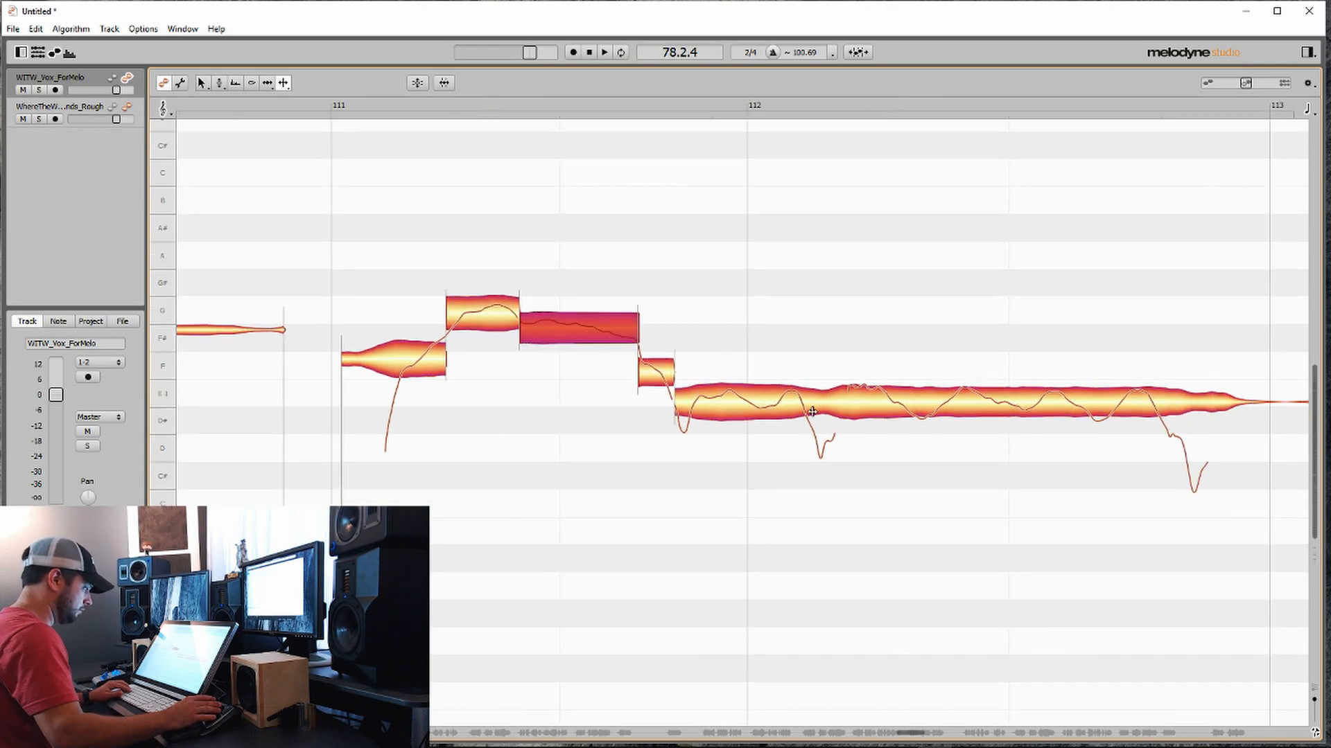
{"action": "double_click", "coordinate": [812, 412]}
{"action": "left_click", "coordinate": [894, 398]}
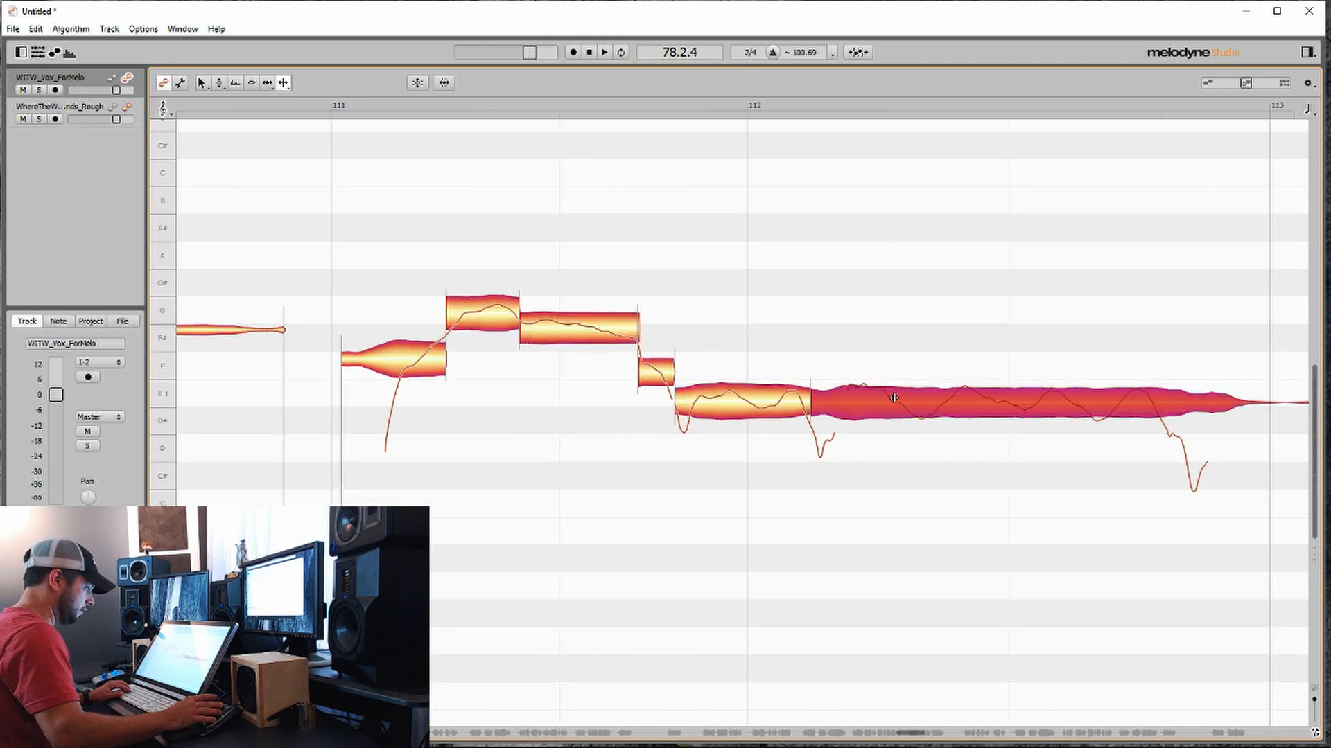
{"action": "double_click", "coordinate": [844, 394]}
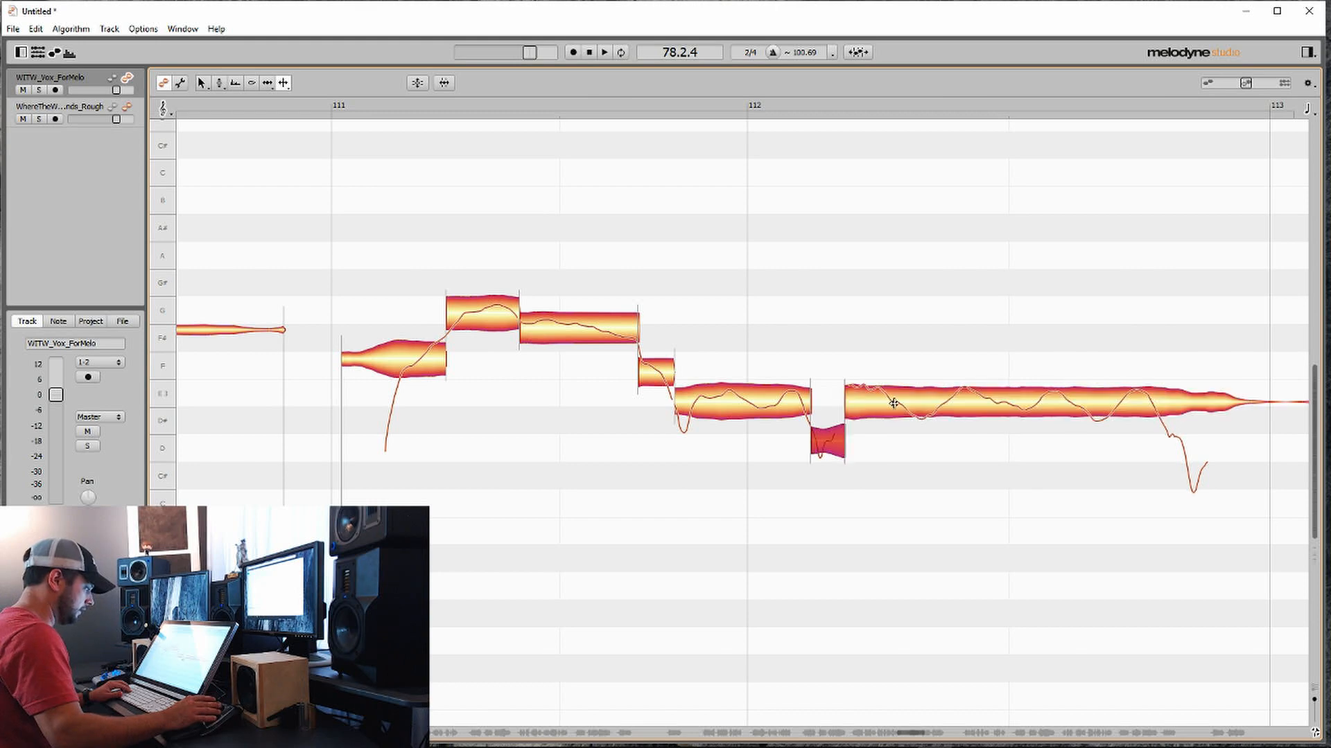
Step: Split the sustained E note at its final fall before bar 113, and separate the low onset of the next phrase's first note
{"action": "left_click", "coordinate": [890, 402]}
{"action": "scroll", "coordinate": [890, 402], "scroll_direction": "right", "scroll_amount": 5}
{"action": "double_click", "coordinate": [937, 392]}
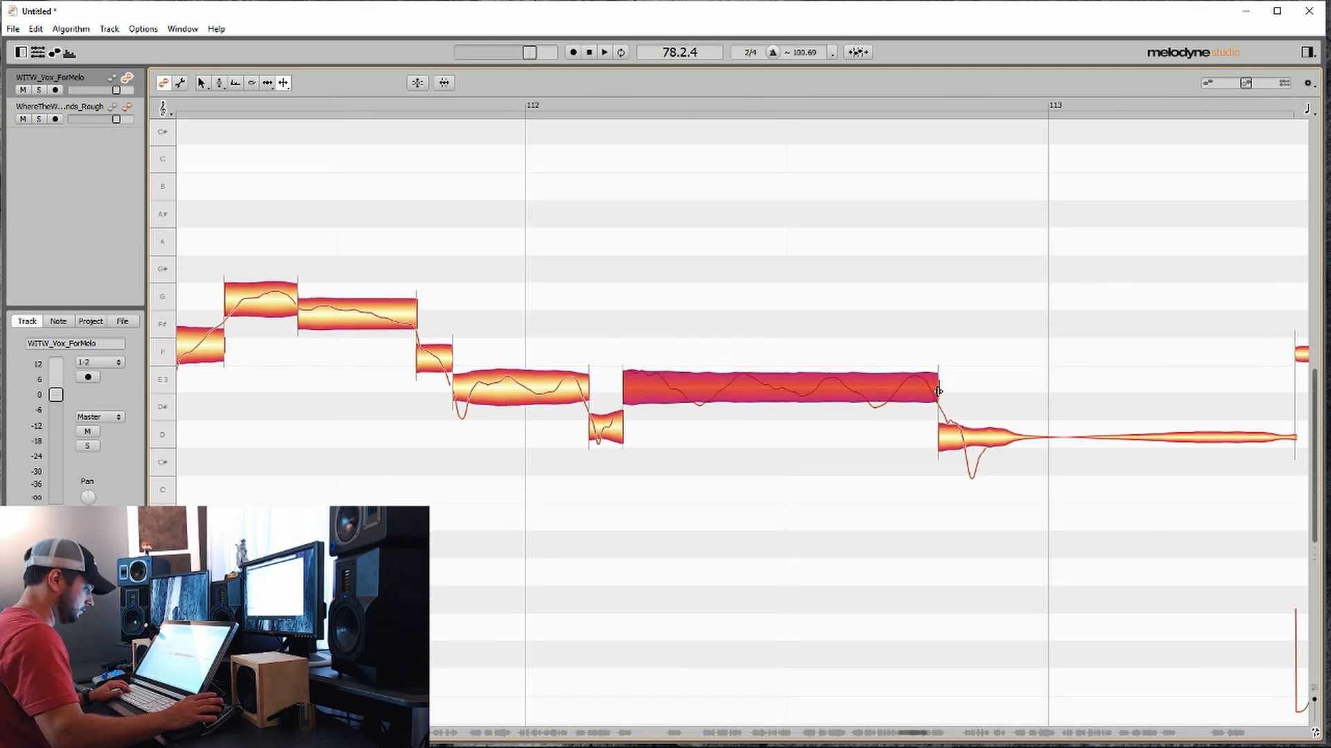
{"action": "scroll", "coordinate": [937, 391], "scroll_direction": "right", "scroll_amount": 5}
{"action": "scroll", "coordinate": [938, 391], "scroll_direction": "right", "scroll_amount": 5}
{"action": "left_click", "coordinate": [870, 354]}
{"action": "double_click", "coordinate": [872, 355]}
Step: Split the G note around bar 114 before its small dip and again at its final fall
{"action": "scroll", "coordinate": [869, 353], "scroll_direction": "right", "scroll_amount": 5}
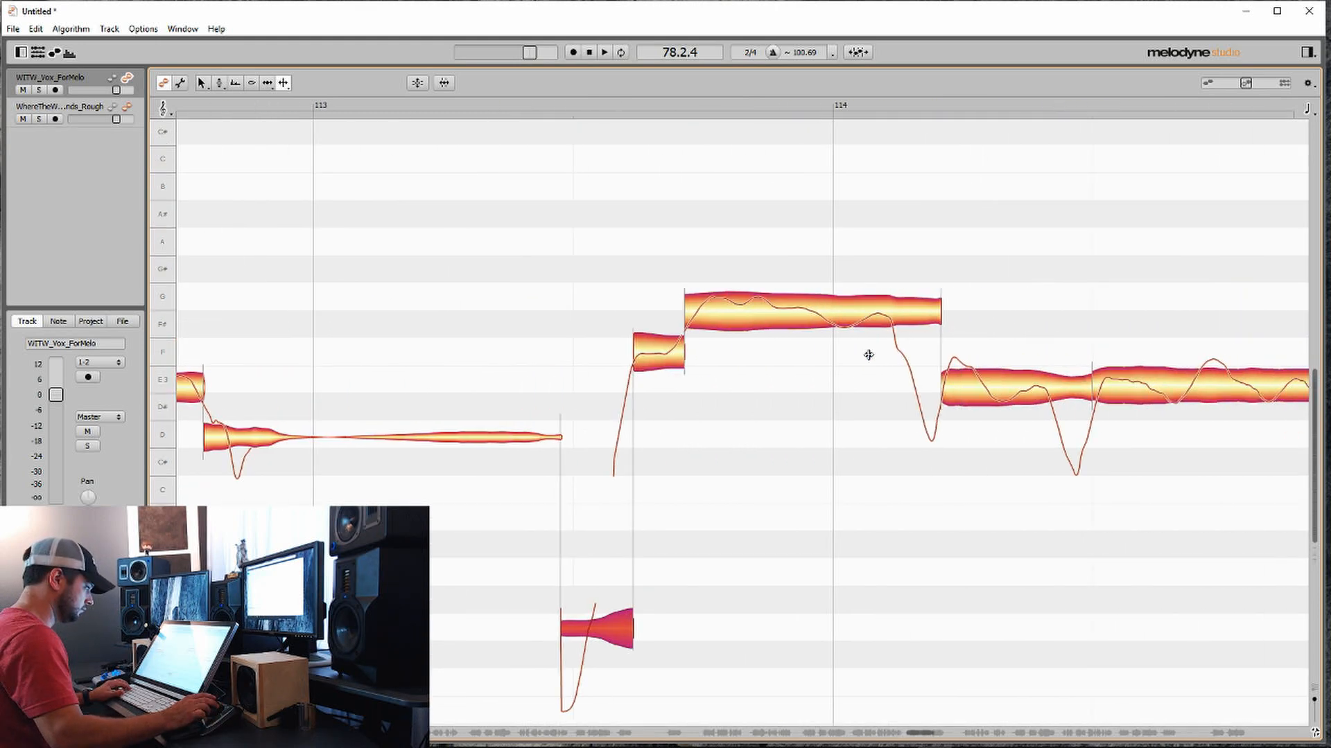
{"action": "double_click", "coordinate": [812, 317]}
{"action": "double_click", "coordinate": [880, 328]}
Step: Isolate the deep dip in the E notes after bar 114 by splitting before it and shifting its end boundary slightly later
{"action": "scroll", "coordinate": [880, 328], "scroll_direction": "right", "scroll_amount": 5}
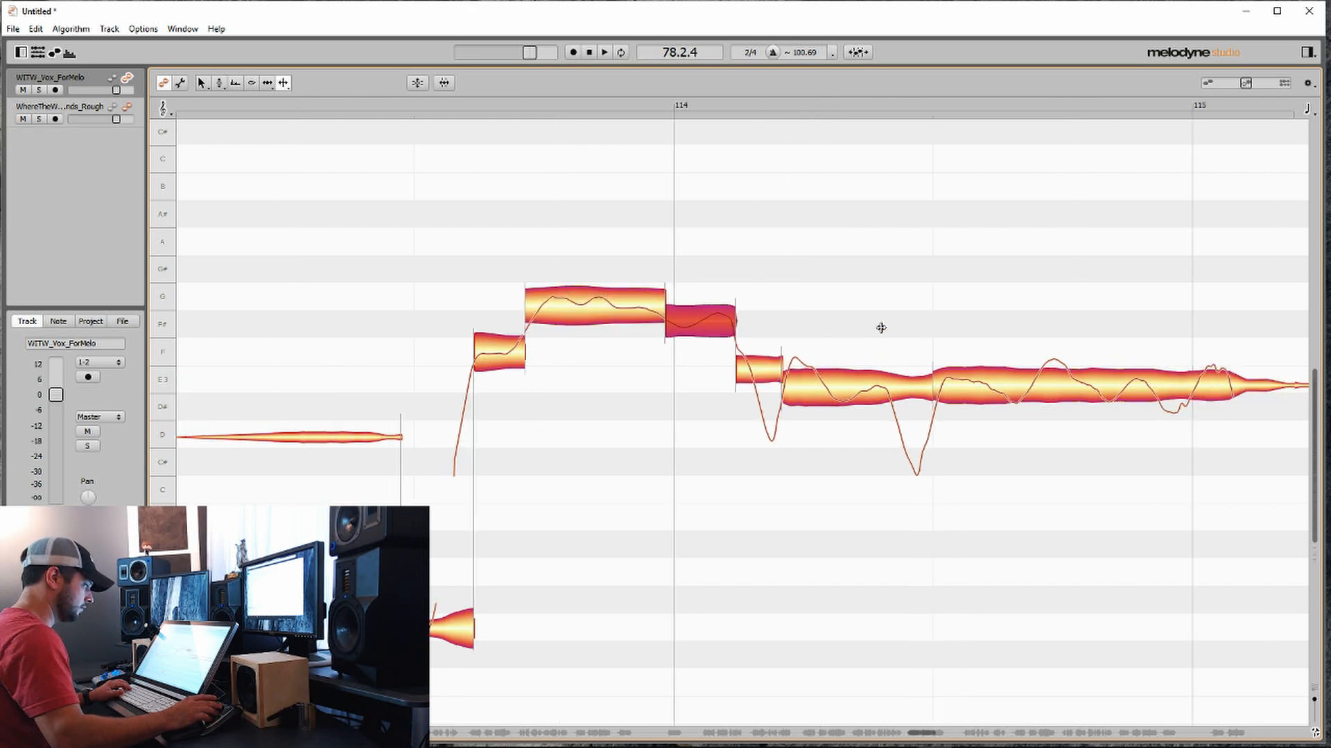
{"action": "scroll", "coordinate": [870, 333], "scroll_direction": "right", "scroll_amount": 5}
{"action": "double_click", "coordinate": [739, 392]}
{"action": "left_click", "coordinate": [784, 387]}
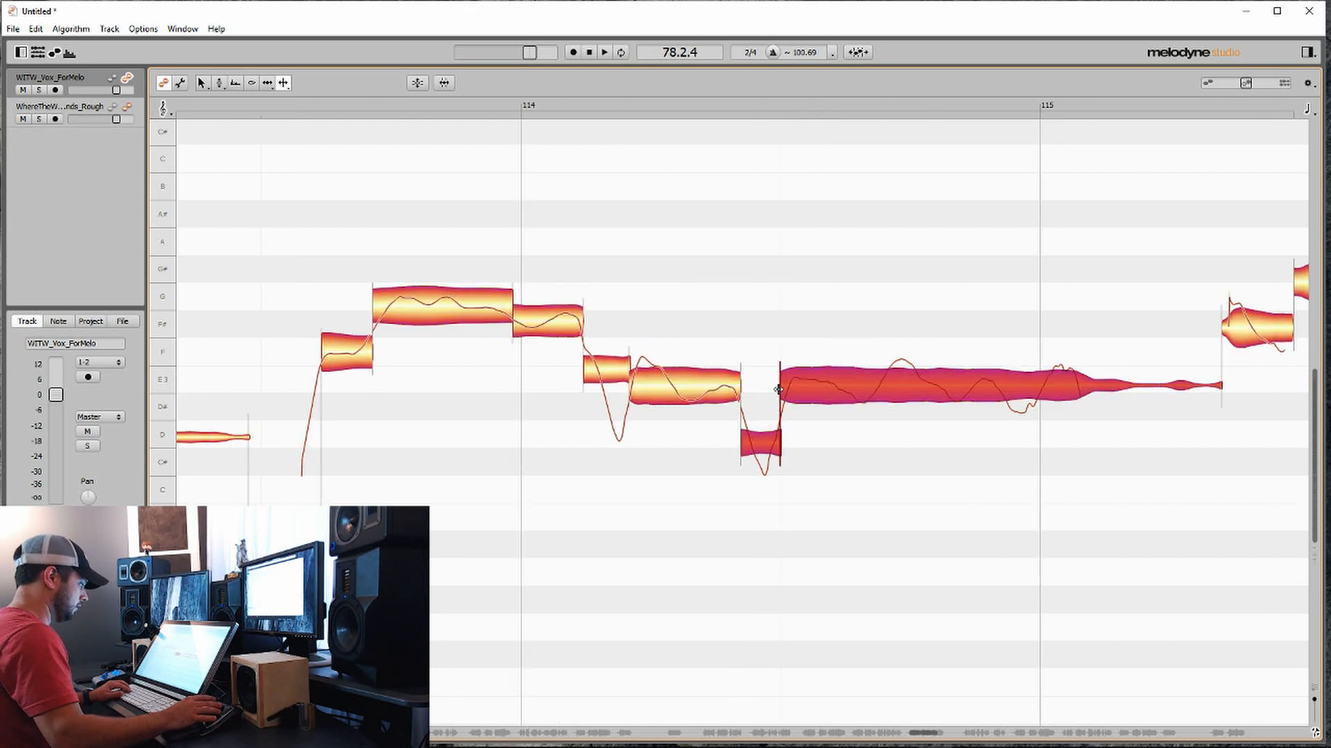
{"action": "left_click", "coordinate": [781, 385]}
Step: Separate the thin tail of the sustained E note after bar 115, and shift that boundary slightly earlier
{"action": "scroll", "coordinate": [781, 386], "scroll_direction": "right", "scroll_amount": 5}
{"action": "left_click", "coordinate": [813, 370]}
{"action": "left_click", "coordinate": [797, 371]}
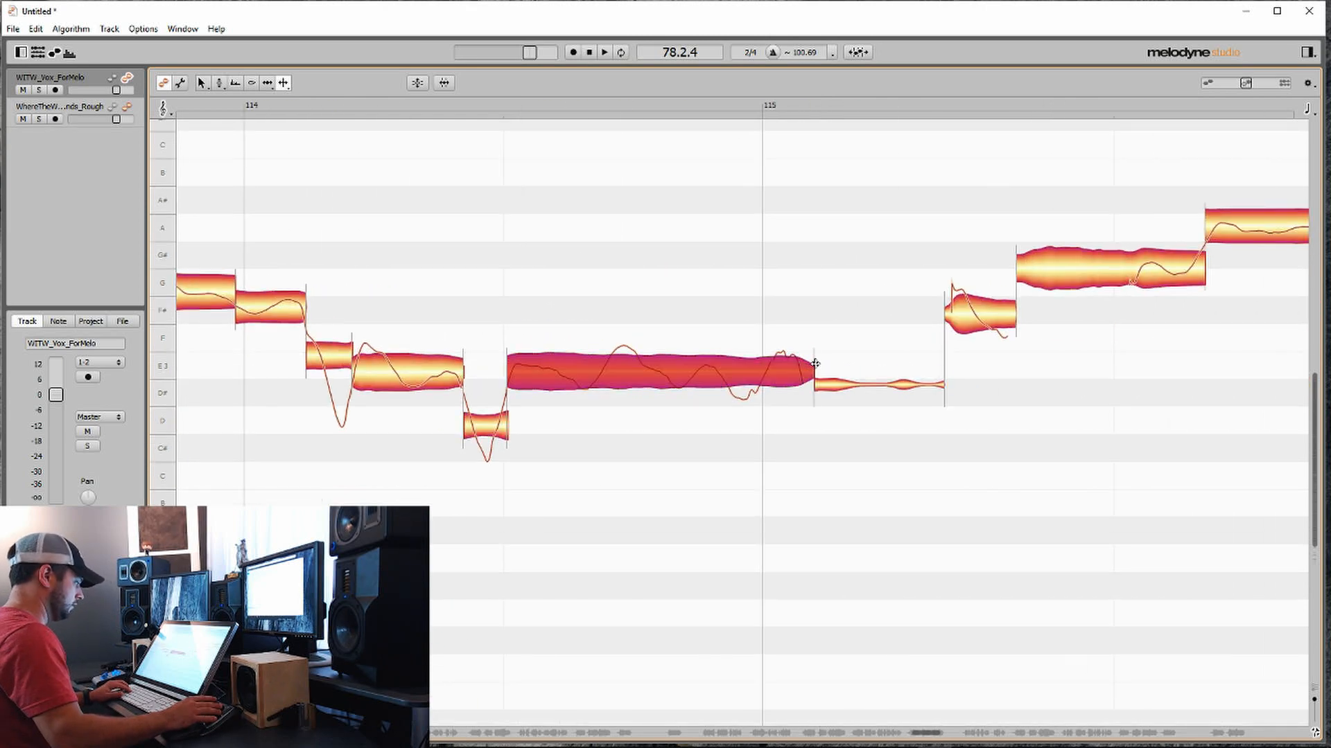
Step: Split the F# note after bar 115 where its pitch falls, and the following G# note before its final pitched part
{"action": "scroll", "coordinate": [698, 410], "scroll_direction": "right", "scroll_amount": 5}
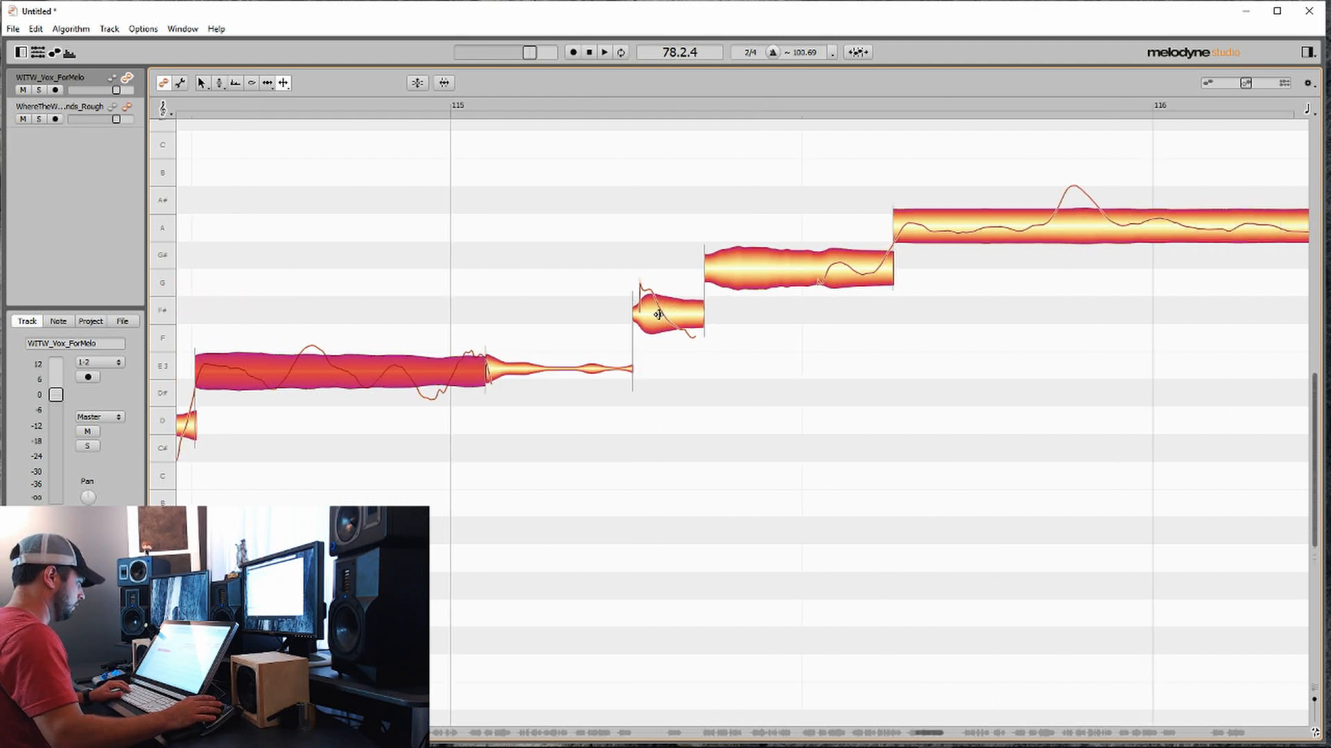
{"action": "double_click", "coordinate": [658, 313]}
{"action": "double_click", "coordinate": [810, 273]}
Step: Isolate the pitch peak in the sustained A note before bar 116 by splitting before and after it
{"action": "scroll", "coordinate": [832, 240], "scroll_direction": "right", "scroll_amount": 3}
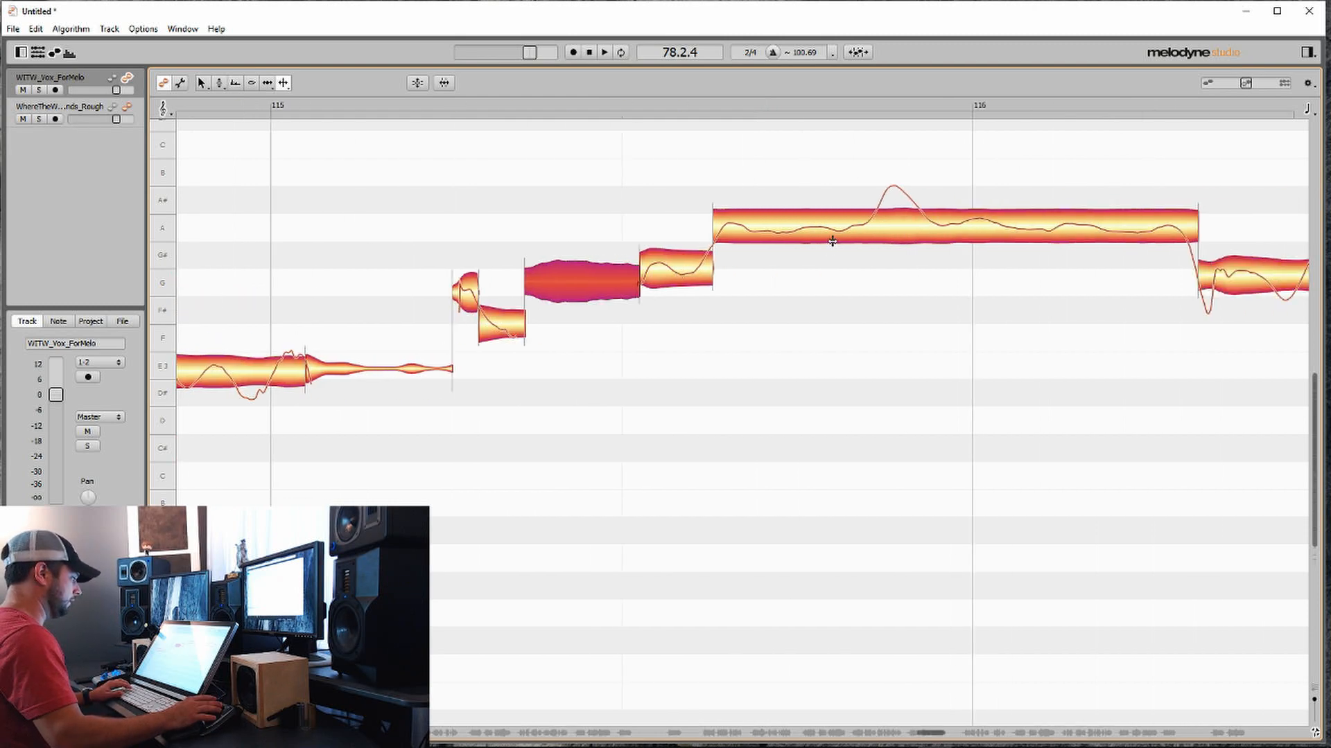
{"action": "double_click", "coordinate": [858, 227]}
{"action": "double_click", "coordinate": [925, 223]}
{"action": "scroll", "coordinate": [924, 222], "scroll_direction": "right", "scroll_amount": 8}
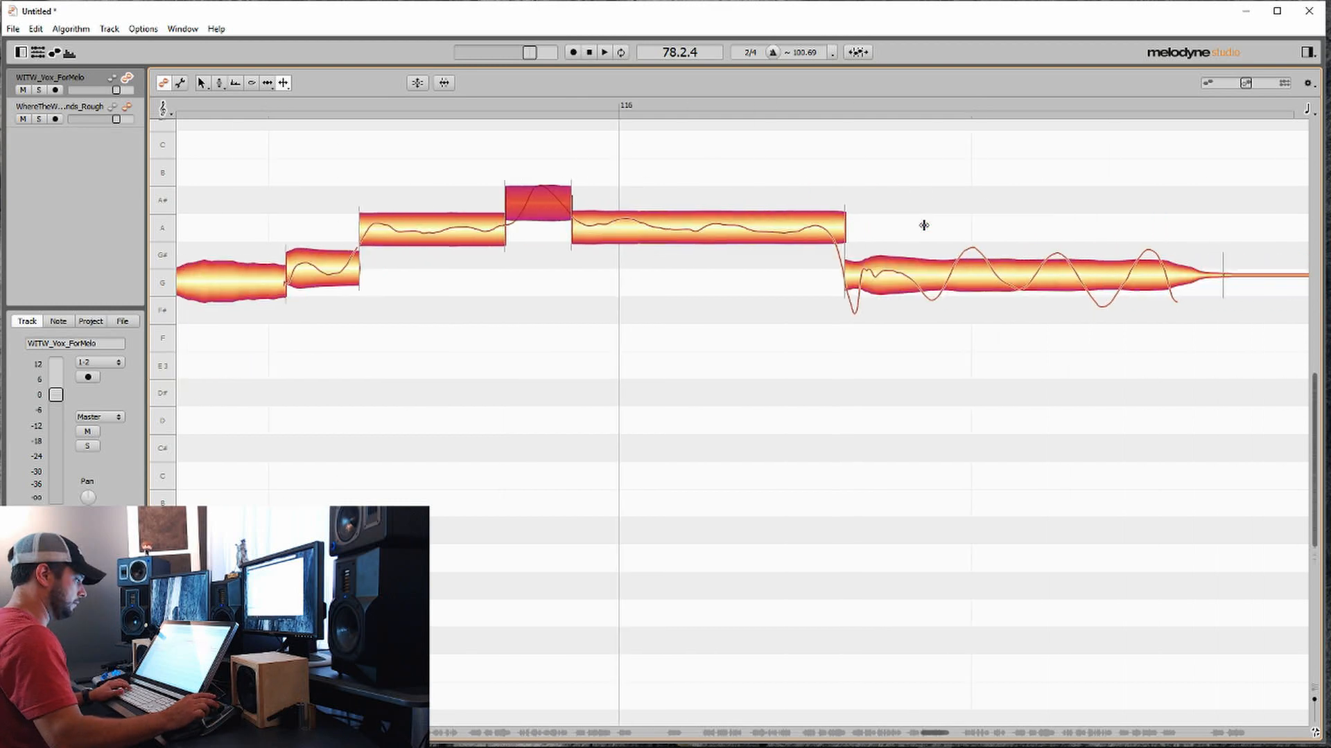
Step: Split the sustained G note between bars 116 and 117 just before its tapering tail
{"action": "scroll", "coordinate": [921, 281], "scroll_direction": "right", "scroll_amount": 1}
{"action": "double_click", "coordinate": [943, 270]}
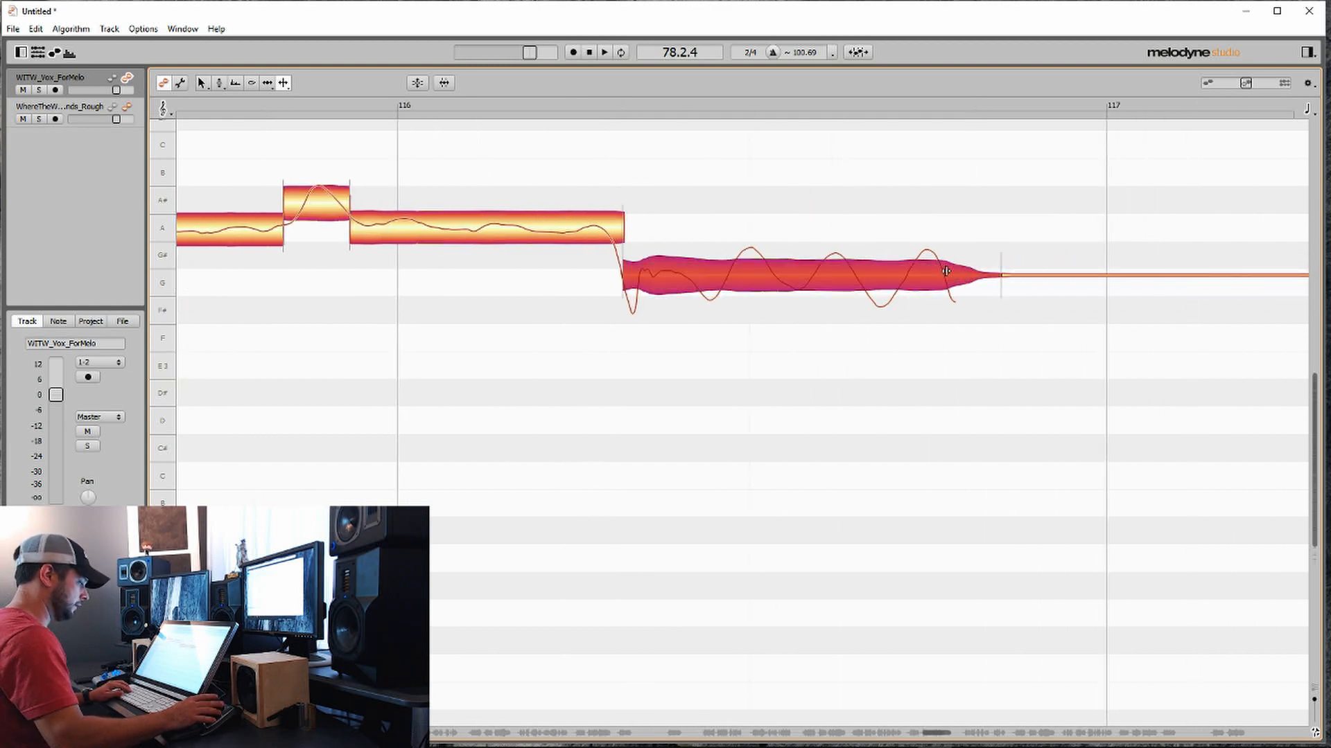
{"action": "scroll", "coordinate": [934, 372], "scroll_direction": "left", "scroll_amount": 4}
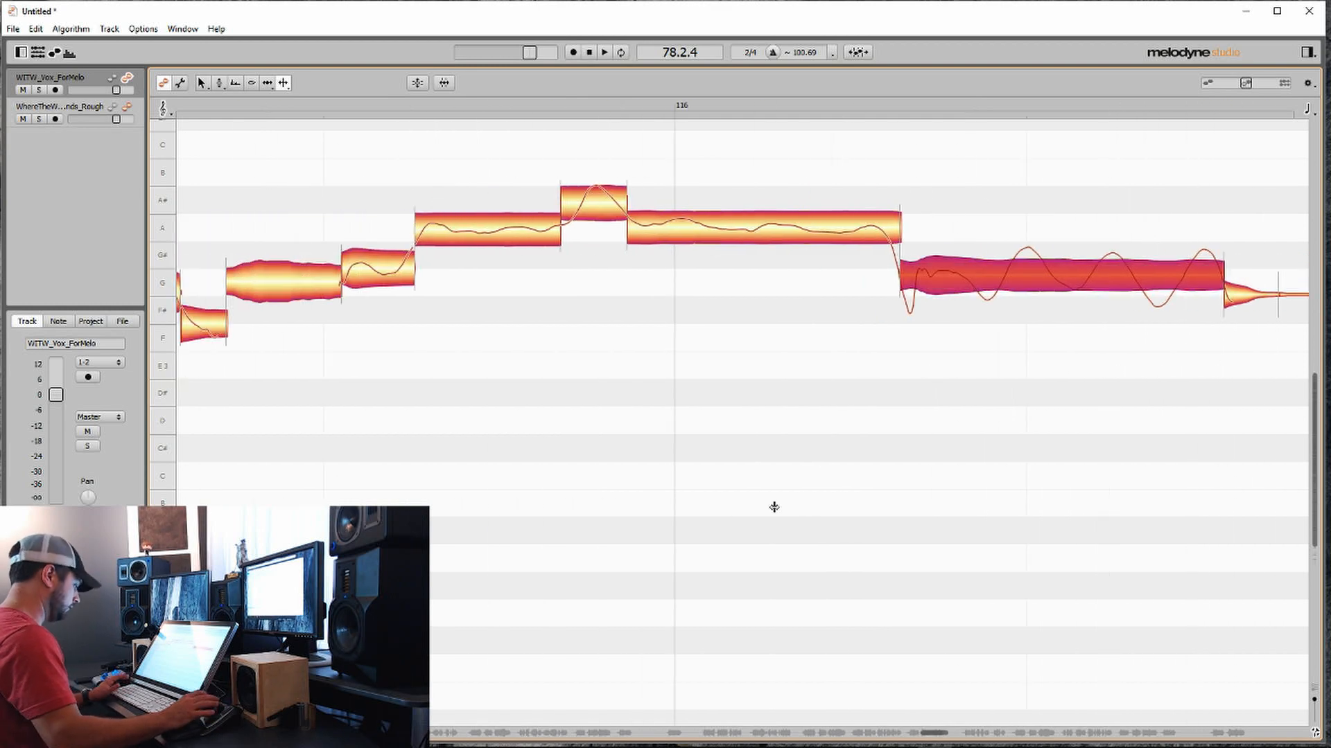
Step: Snap the first note after bar 77 to the centre of F#3 using the Pitch Tool
{"action": "left_click", "coordinate": [705, 738]}
{"action": "scroll", "coordinate": [484, 362], "scroll_direction": "left", "scroll_amount": 3}
{"action": "right_click", "coordinate": [483, 361]}
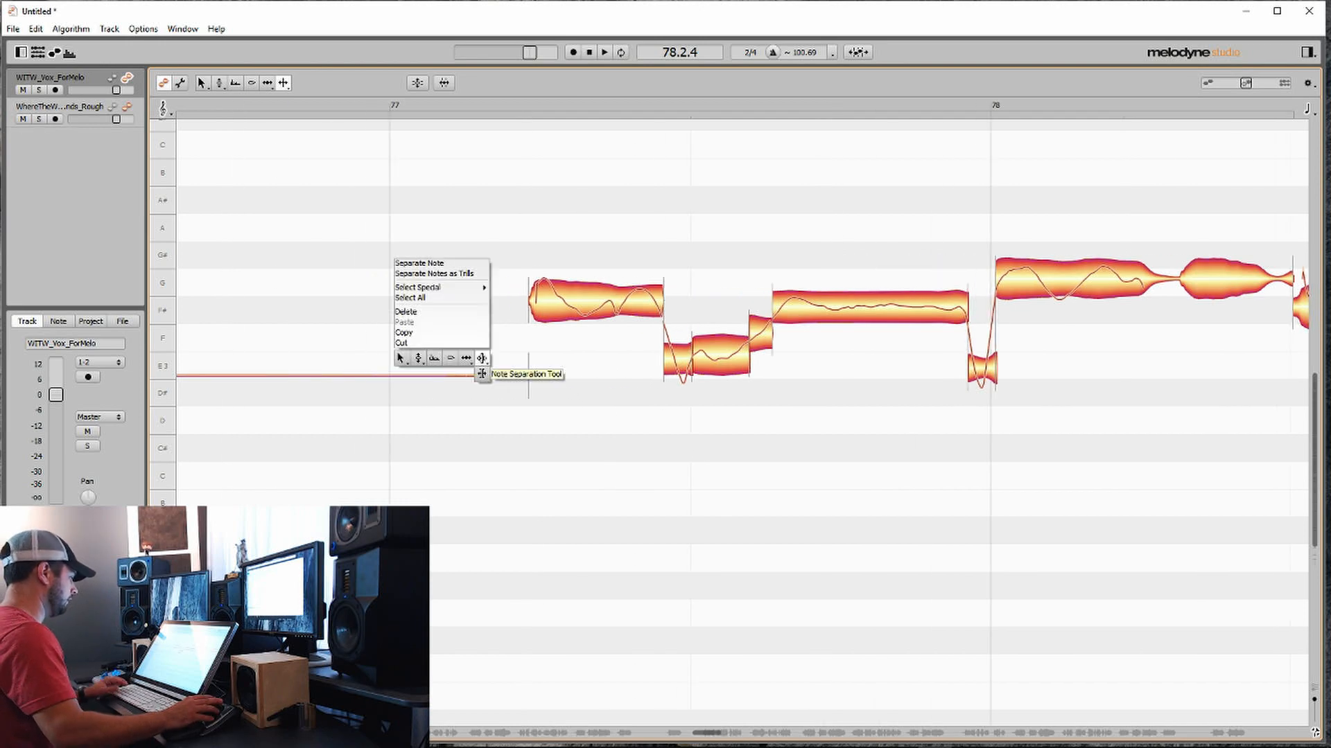
{"action": "left_click", "coordinate": [418, 375]}
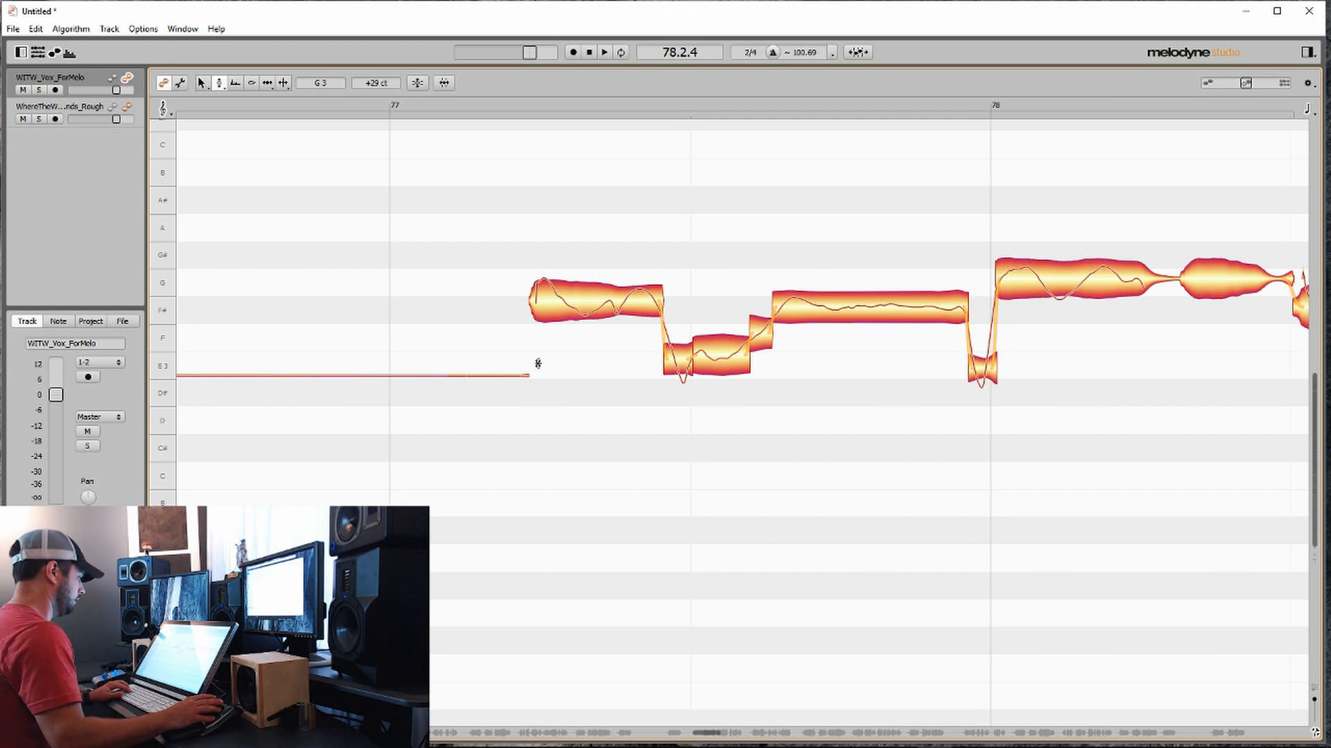
{"action": "right_click", "coordinate": [585, 313]}
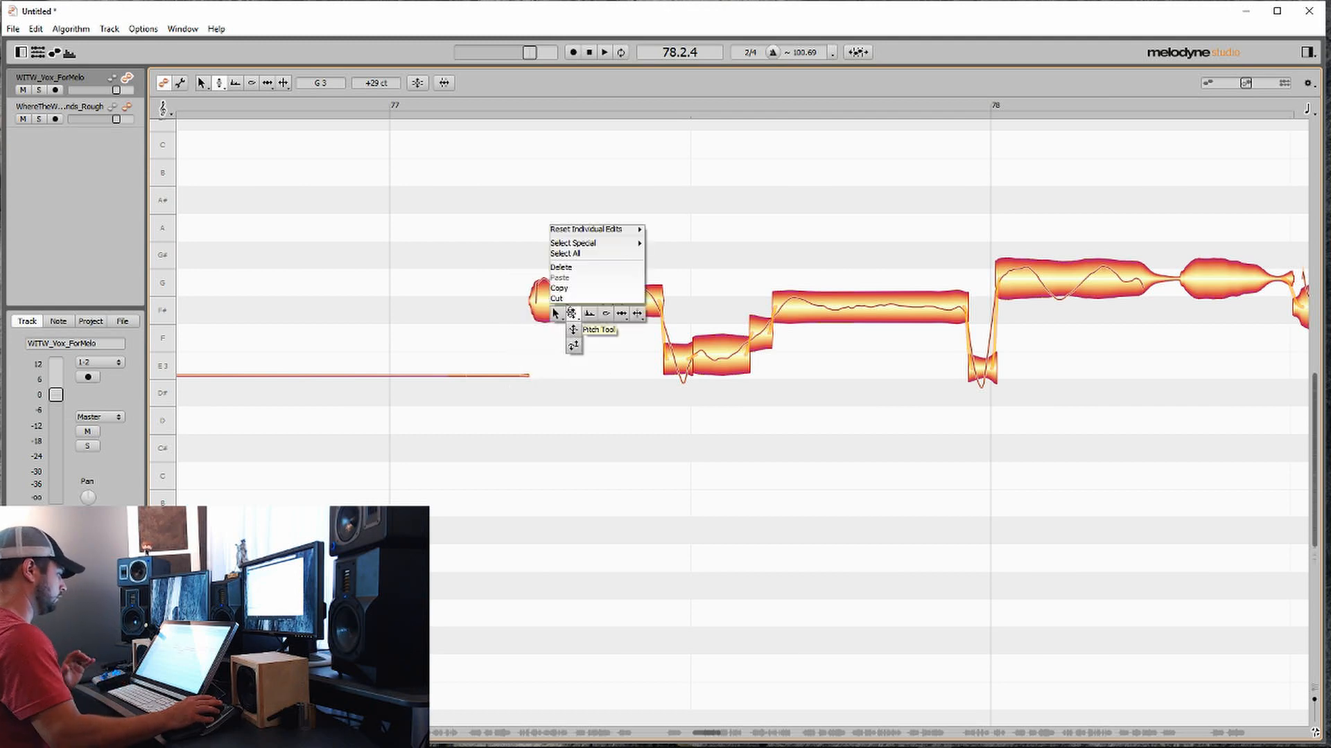
{"action": "mouse_move", "coordinate": [573, 326]}
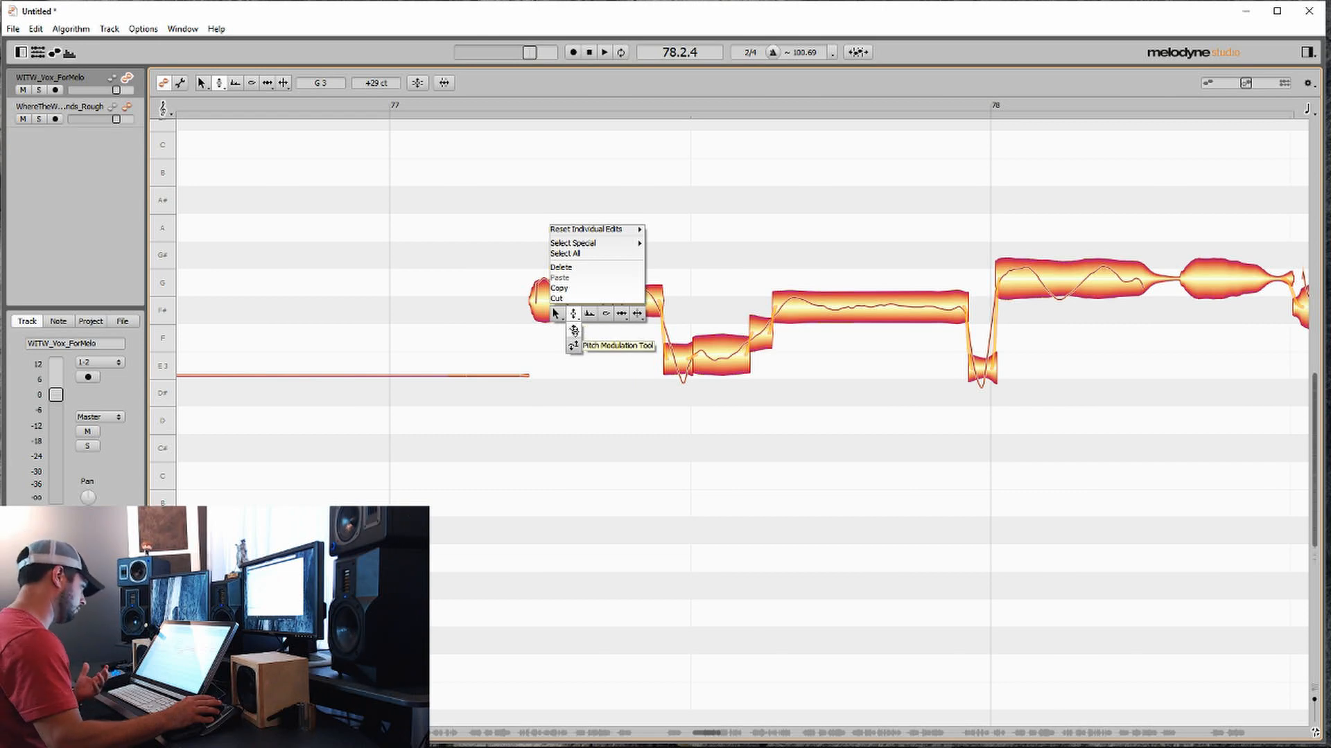
{"action": "left_click", "coordinate": [574, 329]}
{"action": "double_click", "coordinate": [569, 300]}
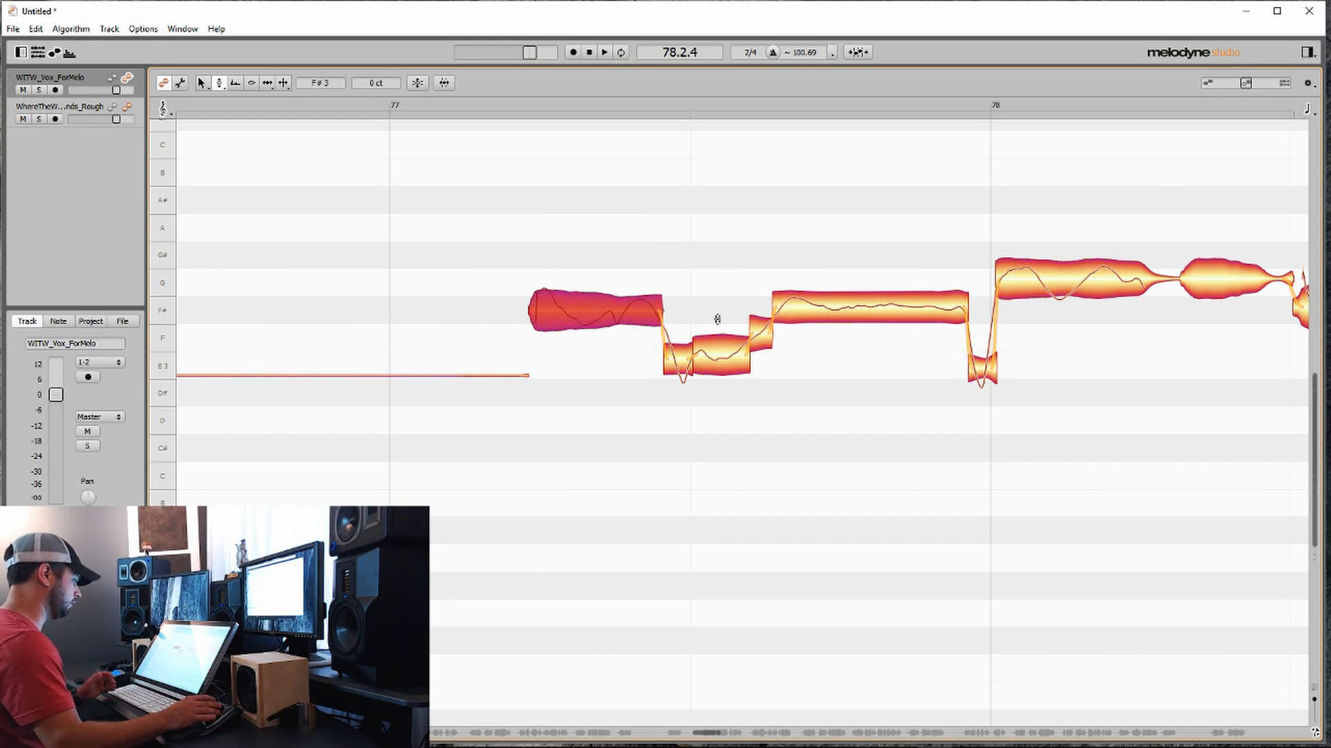
Step: Snap the sustained note before bar 78 to F#3 and the note starting at bar 78 to G3
{"action": "double_click", "coordinate": [808, 315]}
{"action": "right_click", "coordinate": [808, 315]}
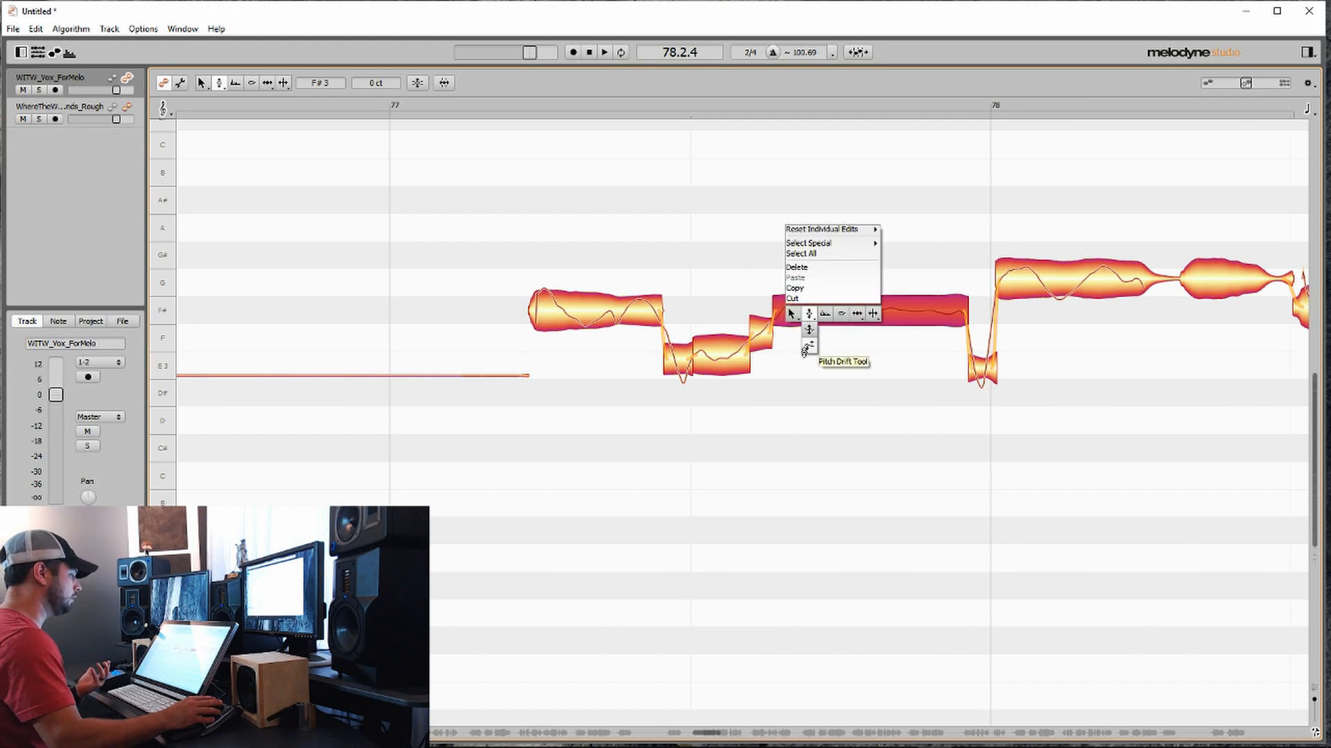
{"action": "left_click", "coordinate": [808, 330]}
{"action": "left_click", "coordinate": [584, 302]}
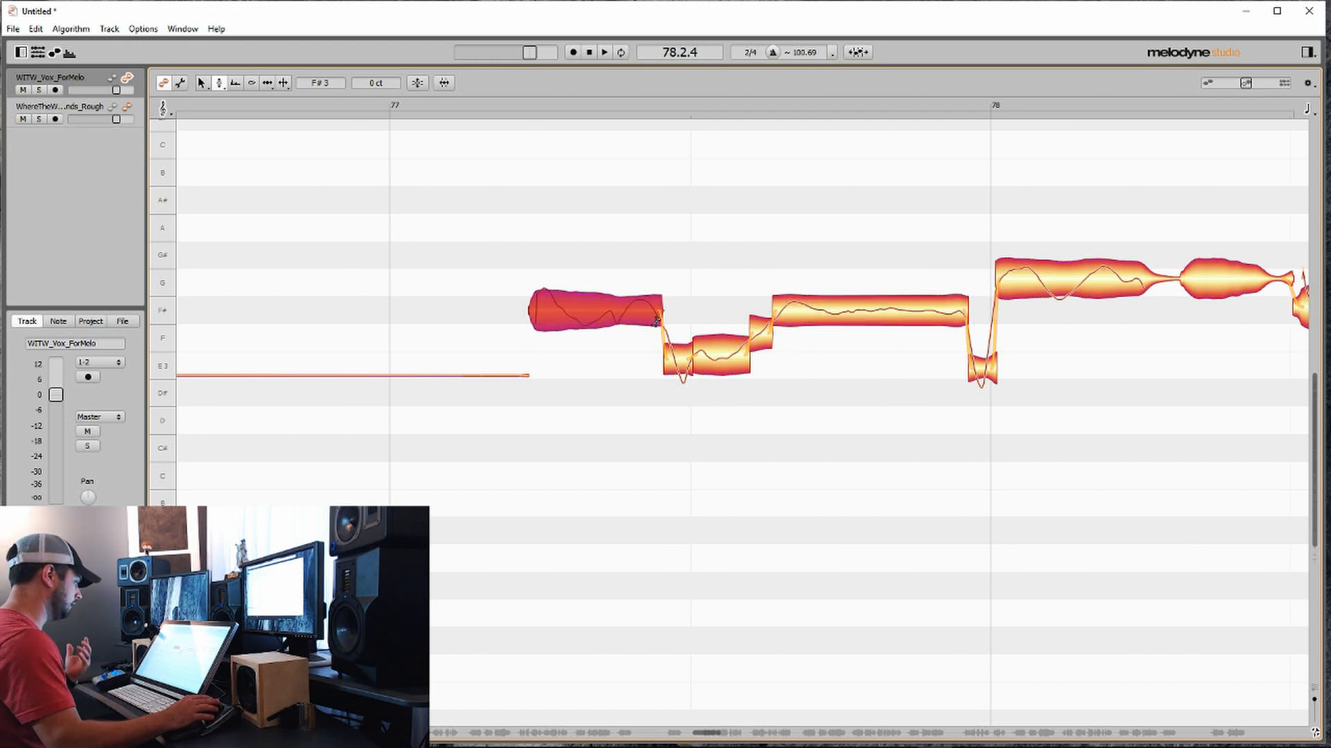
{"action": "left_click", "coordinate": [1105, 282]}
{"action": "scroll", "coordinate": [1040, 294], "scroll_direction": "right", "scroll_amount": 3}
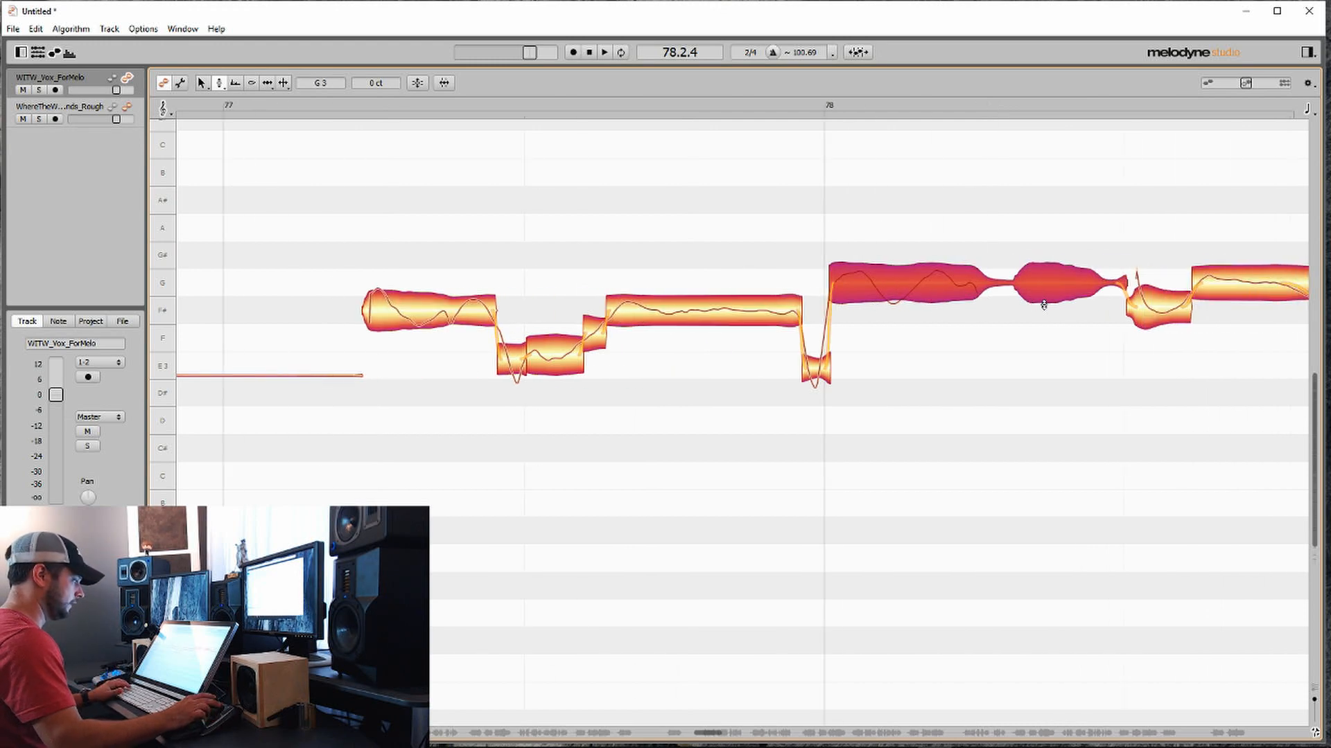
Step: Split the G note after bar 78 where its wide first part narrows
{"action": "right_click", "coordinate": [960, 294]}
{"action": "left_click", "coordinate": [1023, 290]}
{"action": "left_click", "coordinate": [984, 283]}
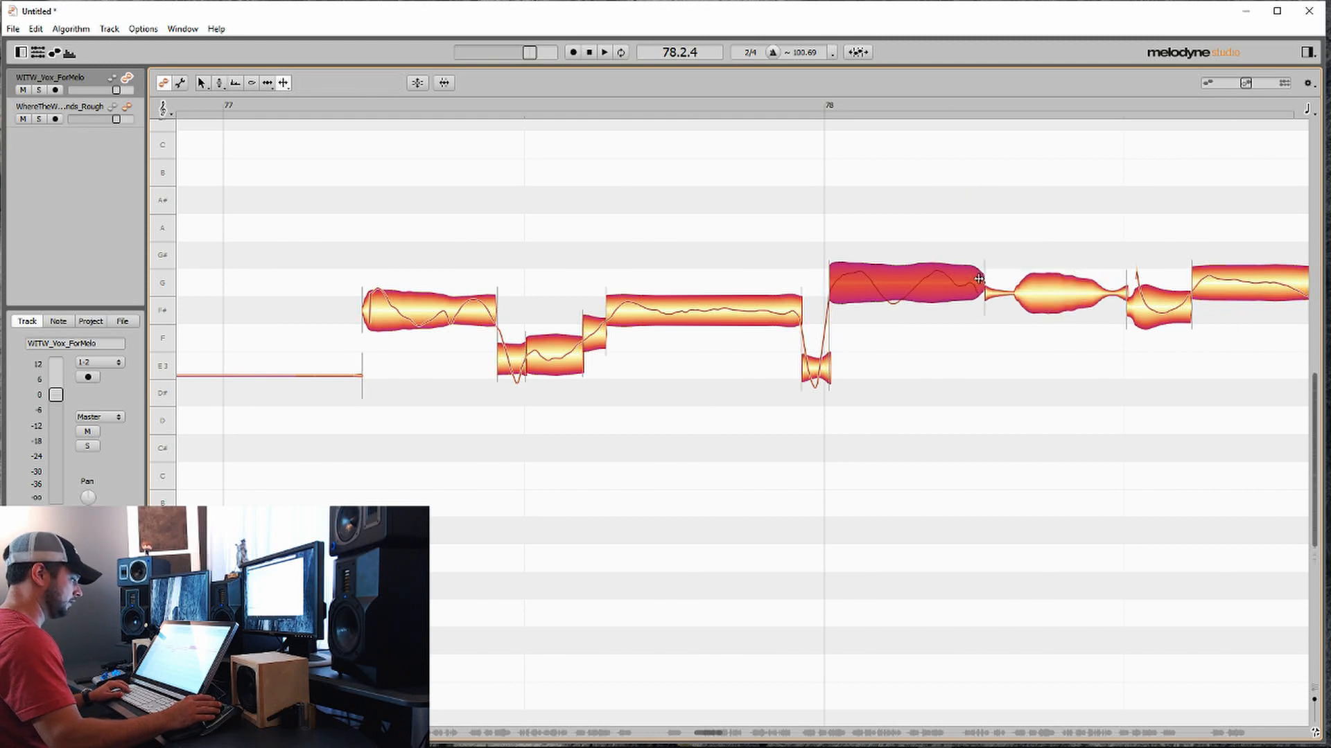
{"action": "scroll", "coordinate": [978, 279], "scroll_direction": "right", "scroll_amount": 4}
Step: Activate the Pitch Drift Tool at the notes after bar 77
{"action": "right_click", "coordinate": [972, 292]}
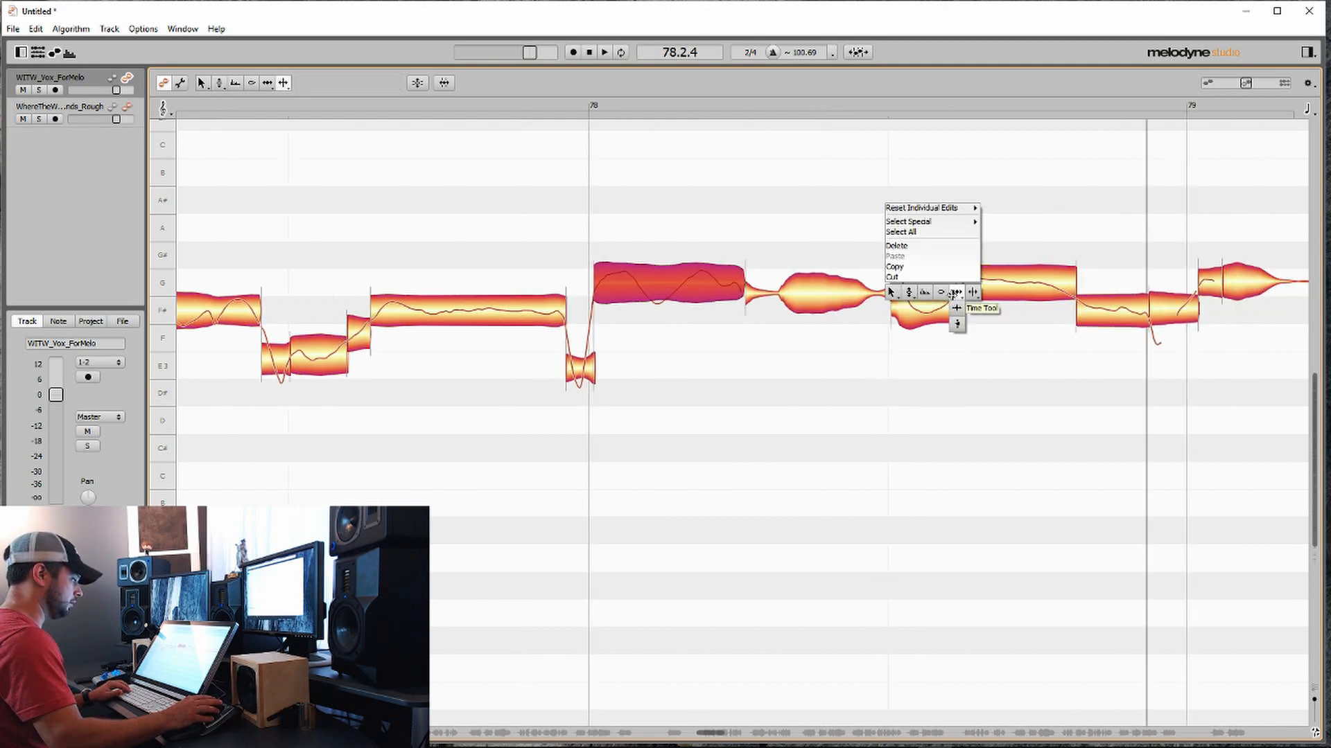
{"action": "left_click", "coordinate": [909, 292]}
{"action": "scroll", "coordinate": [842, 356], "scroll_direction": "left", "scroll_amount": 6}
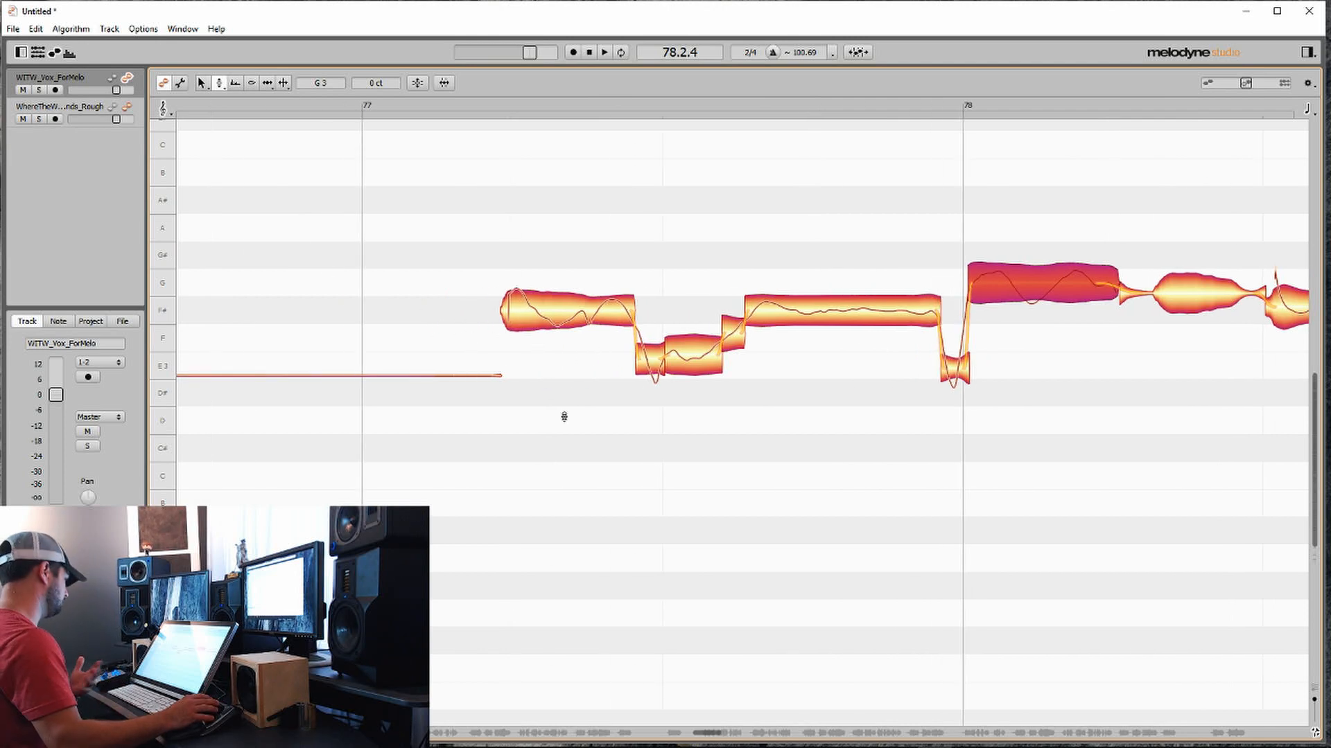
{"action": "right_click", "coordinate": [551, 364]}
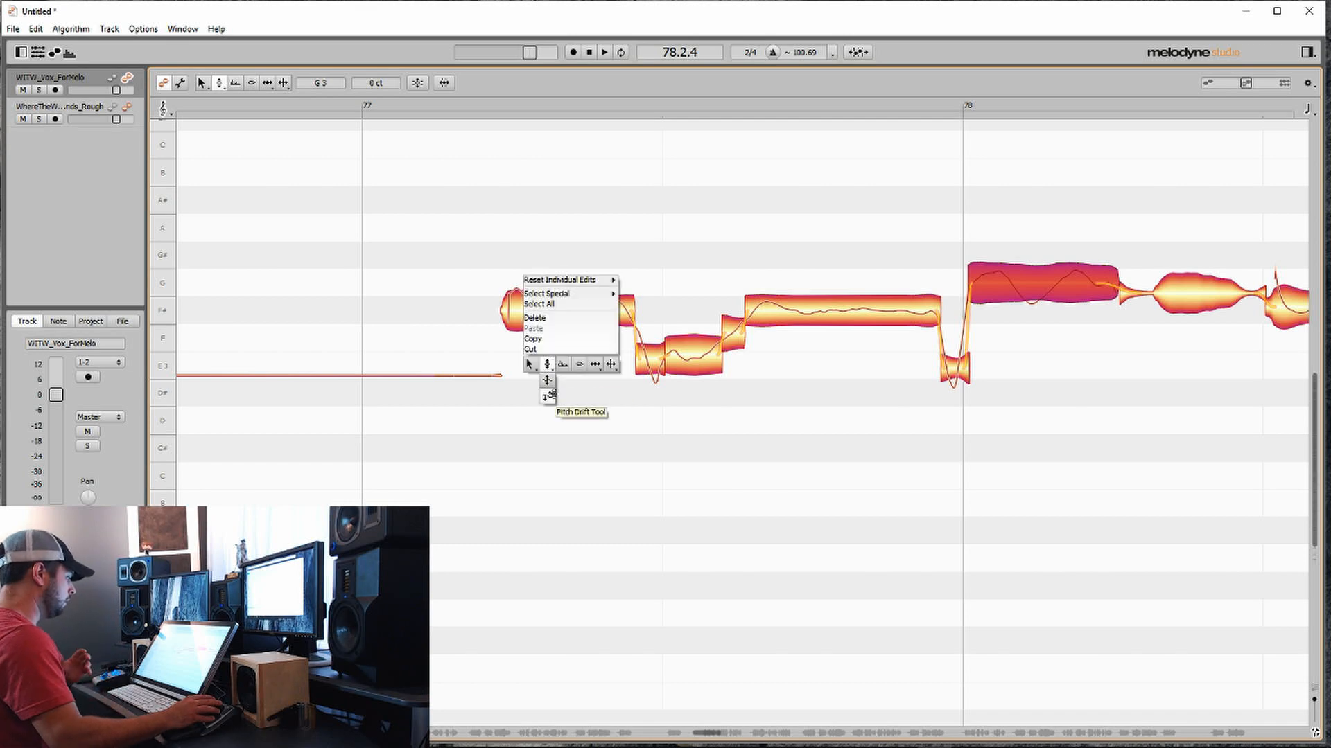
{"action": "left_click", "coordinate": [548, 397]}
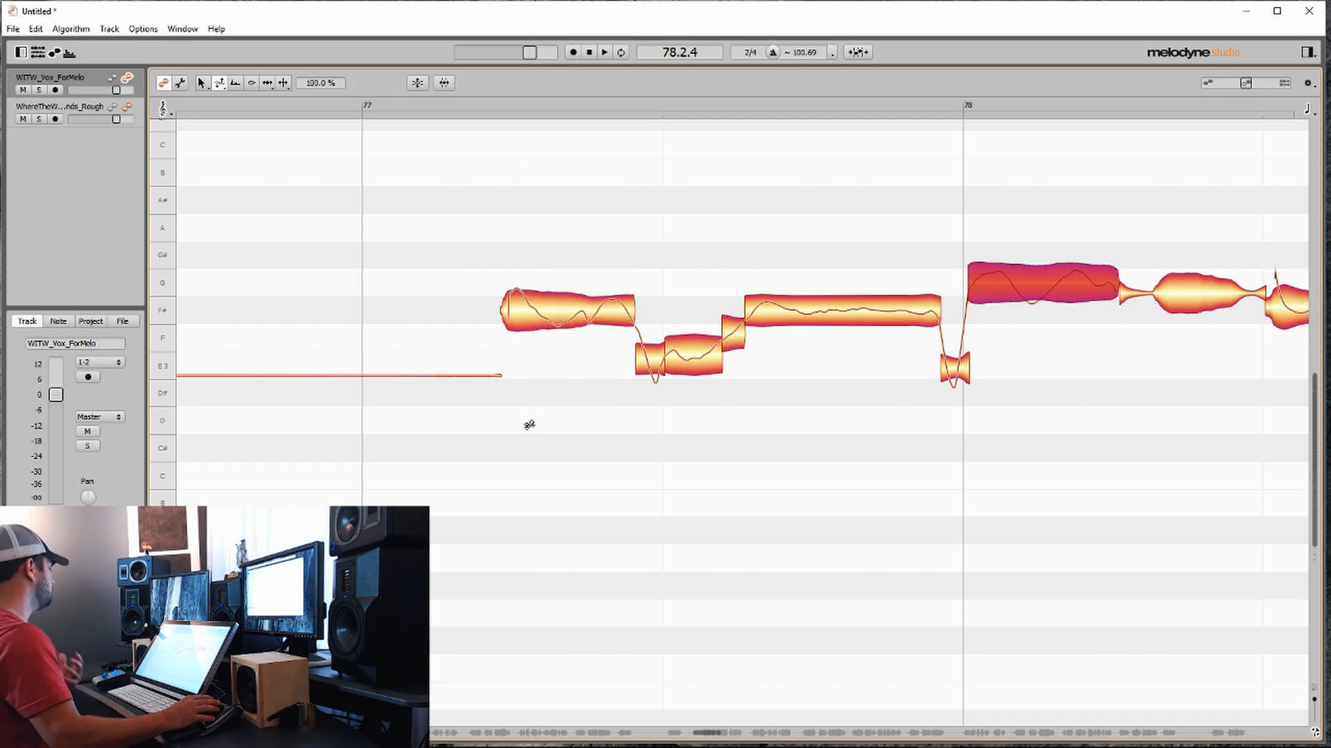
{"action": "right_click", "coordinate": [513, 302]}
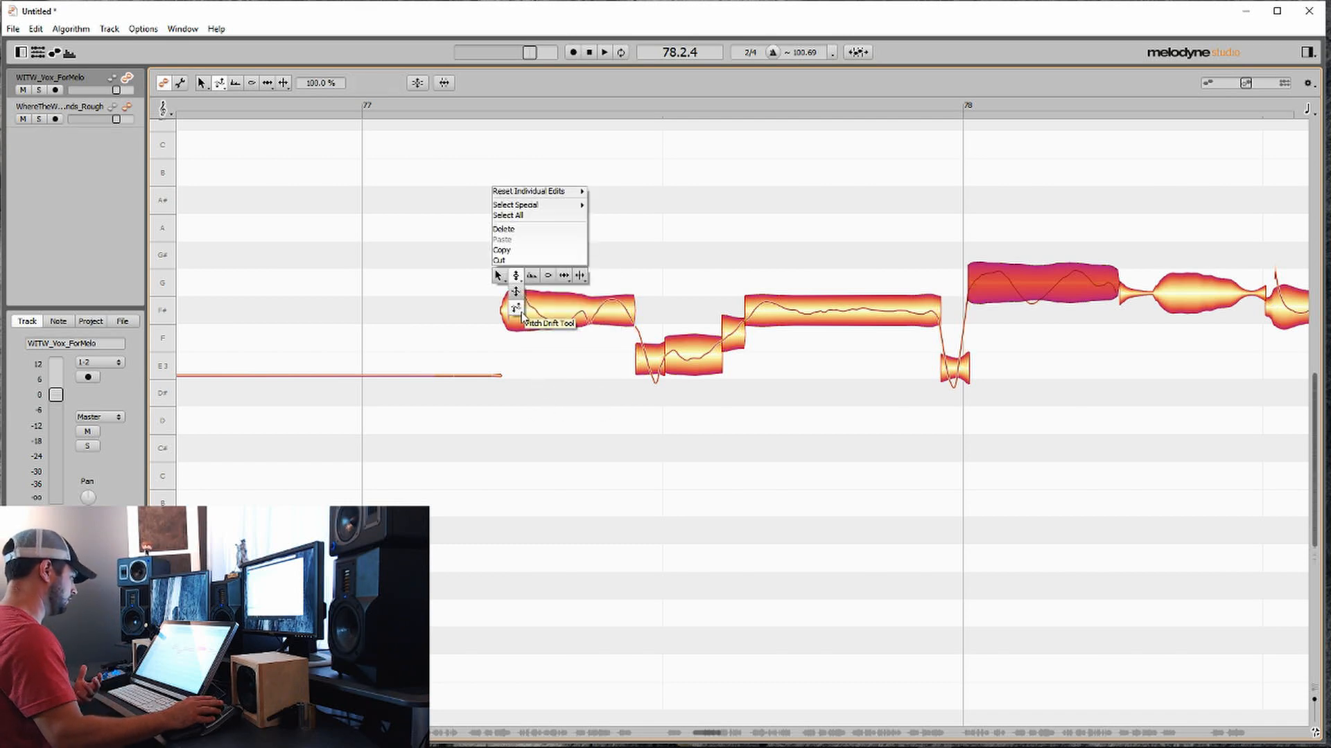
{"action": "key", "text": "Escape"}
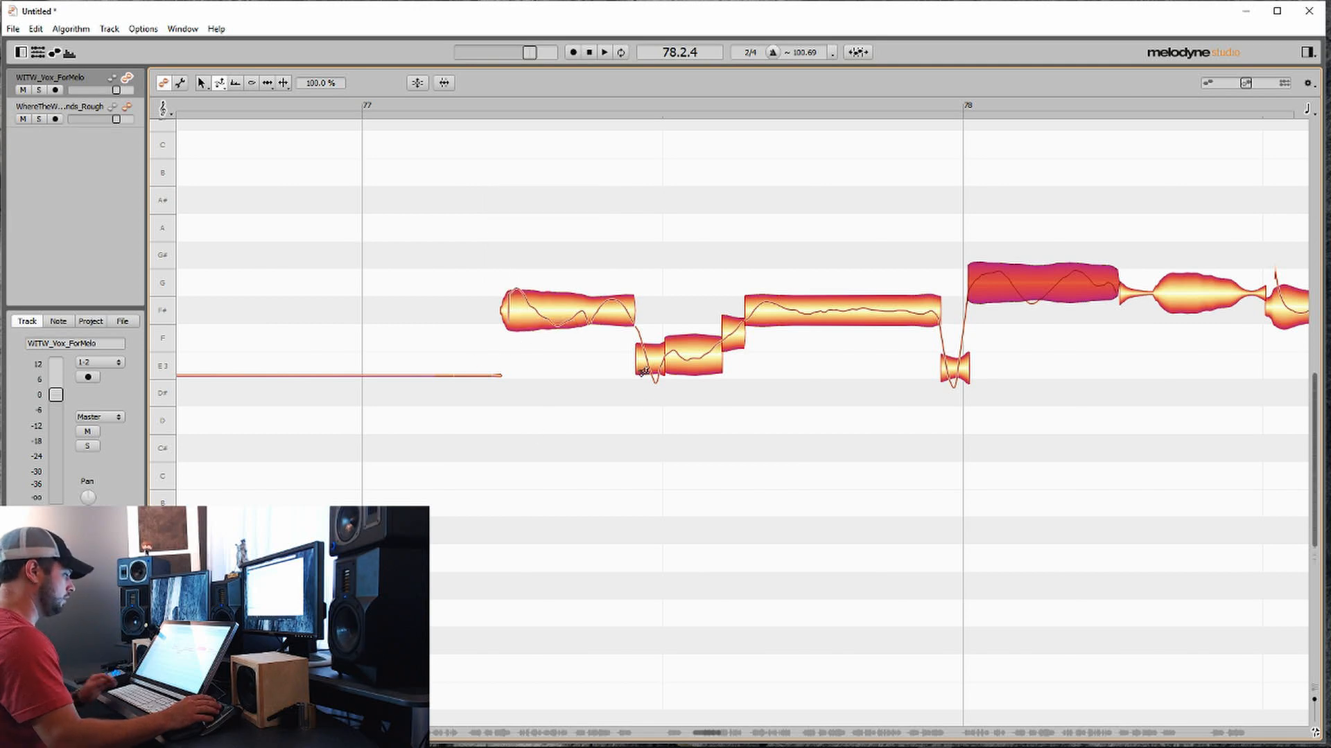
Step: Split the A note before bar 80 where its pitch rises to the last peak, and shift the boundary slightly earlier
{"action": "scroll", "coordinate": [624, 360], "scroll_direction": "right", "scroll_amount": 5}
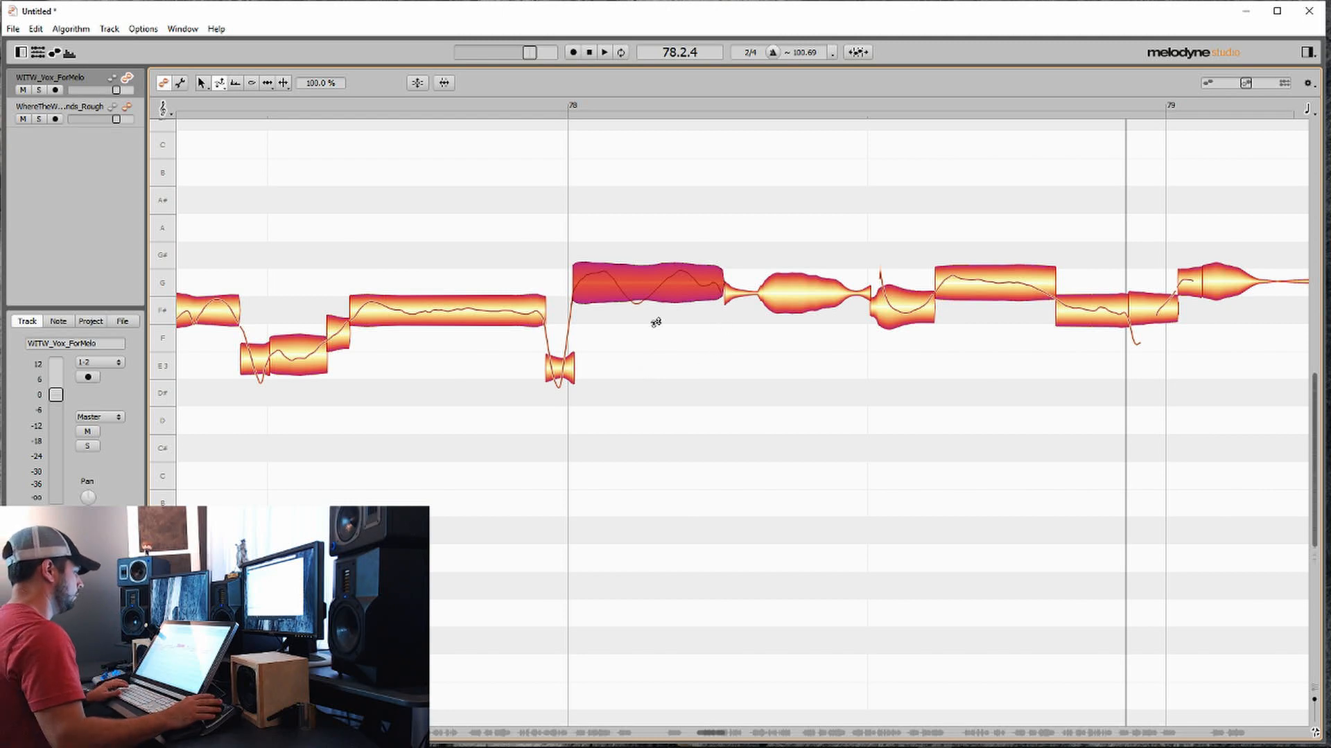
{"action": "scroll", "coordinate": [647, 343], "scroll_direction": "right", "scroll_amount": 2}
{"action": "scroll", "coordinate": [631, 341], "scroll_direction": "right", "scroll_amount": 12}
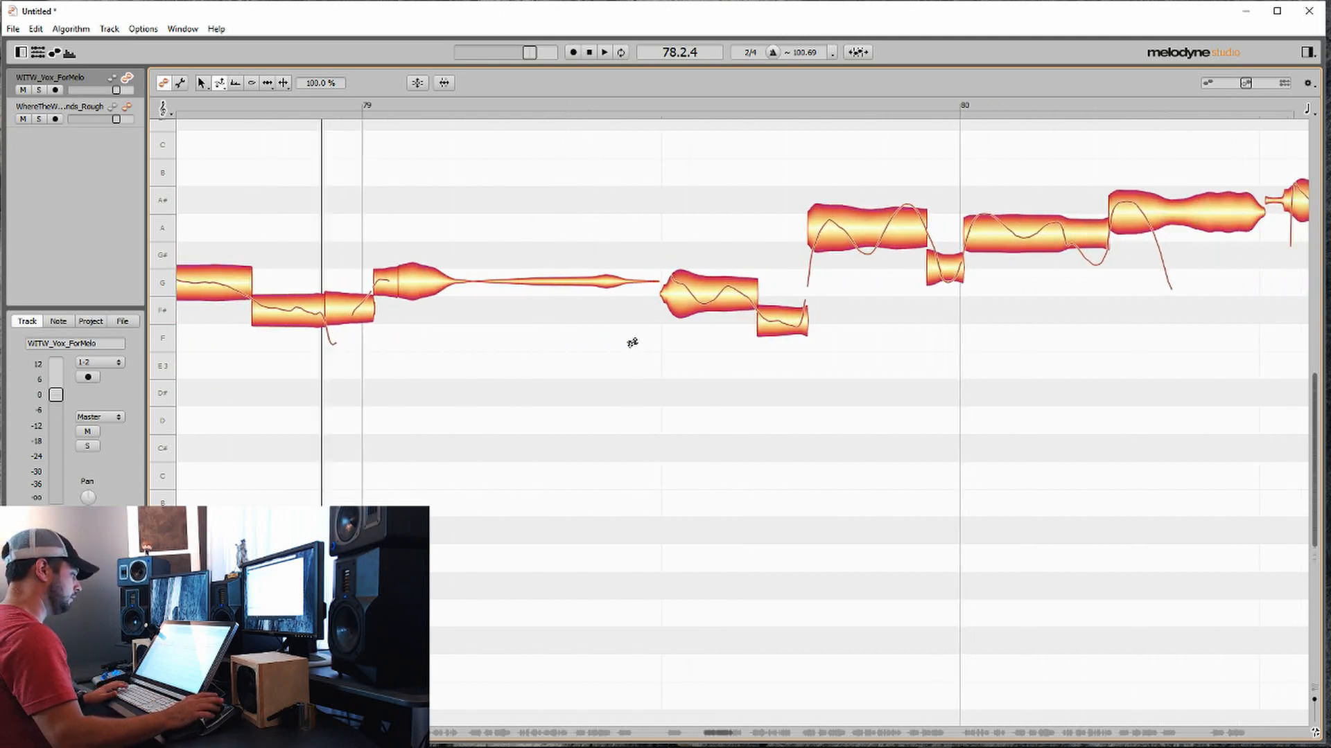
{"action": "scroll", "coordinate": [709, 323], "scroll_direction": "right", "scroll_amount": 1}
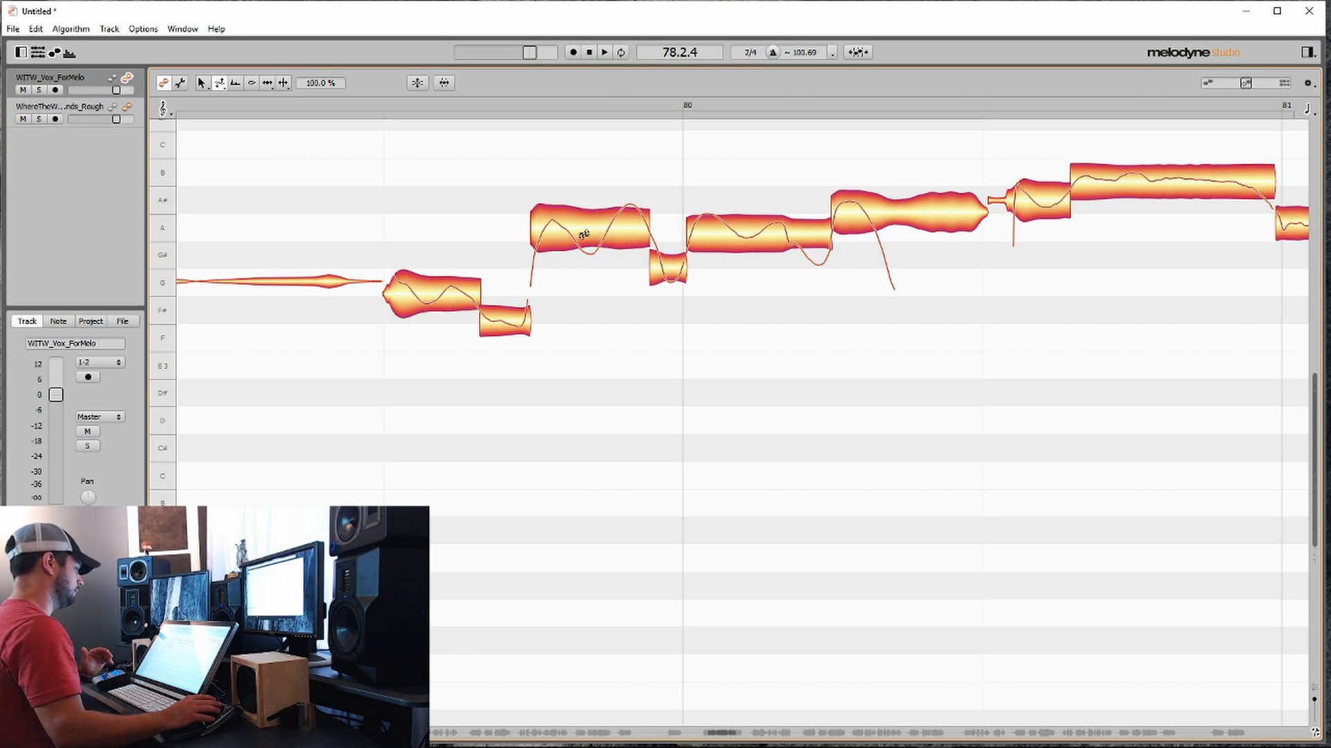
{"action": "scroll", "coordinate": [693, 250], "scroll_direction": "right", "scroll_amount": 8}
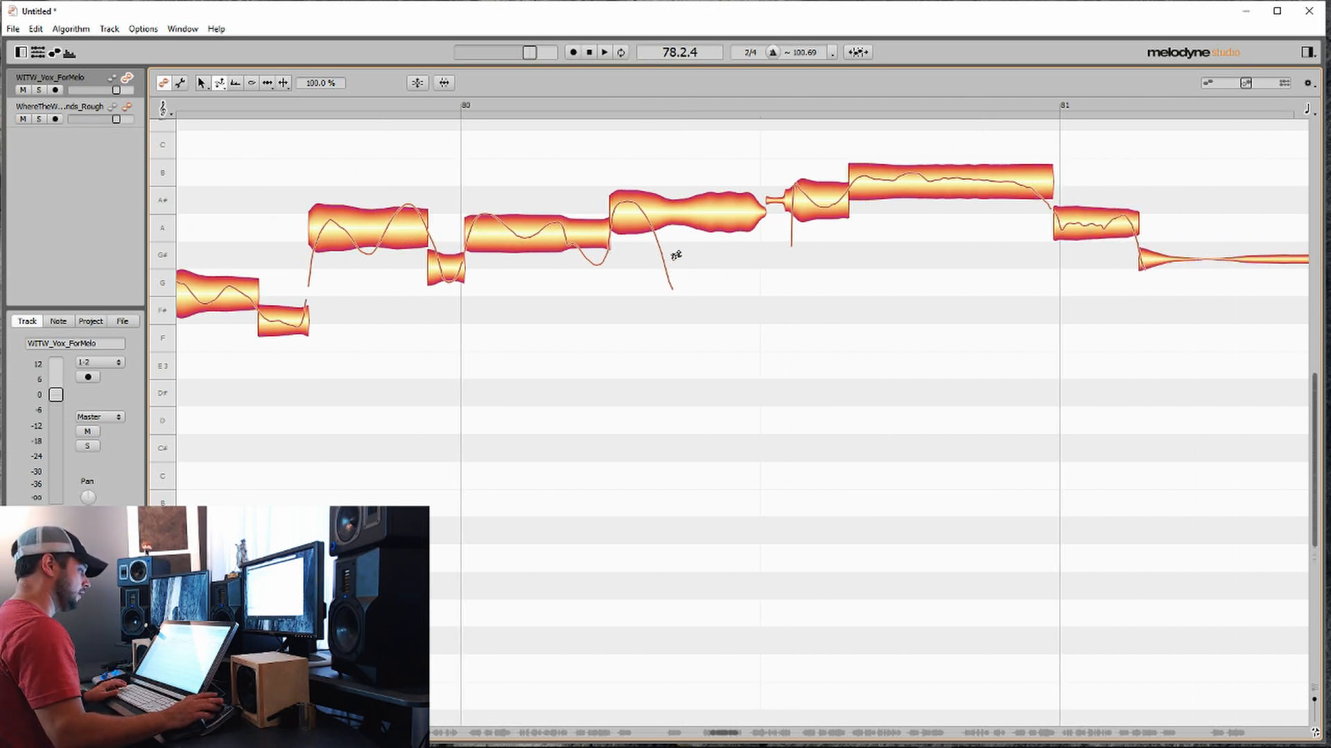
{"action": "scroll", "coordinate": [594, 239], "scroll_direction": "left", "scroll_amount": 5}
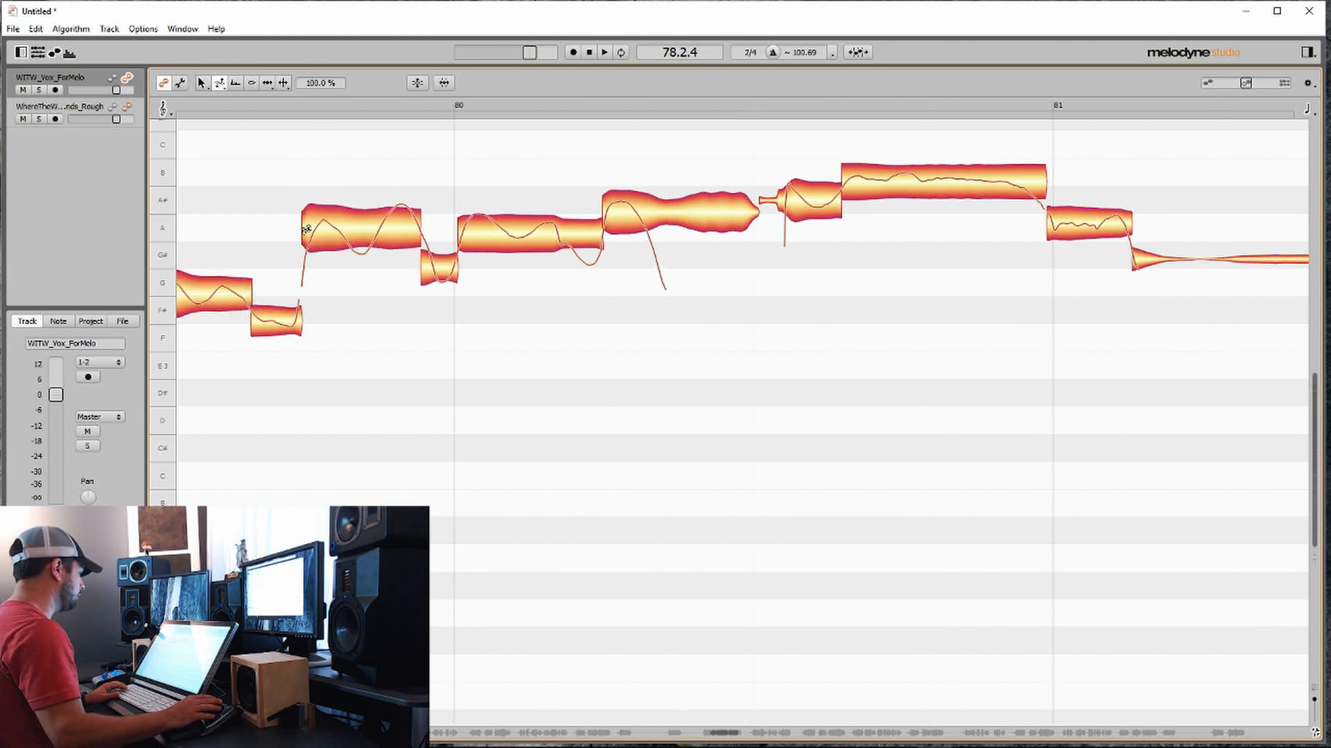
{"action": "right_click", "coordinate": [282, 102]}
{"action": "left_click", "coordinate": [369, 200]}
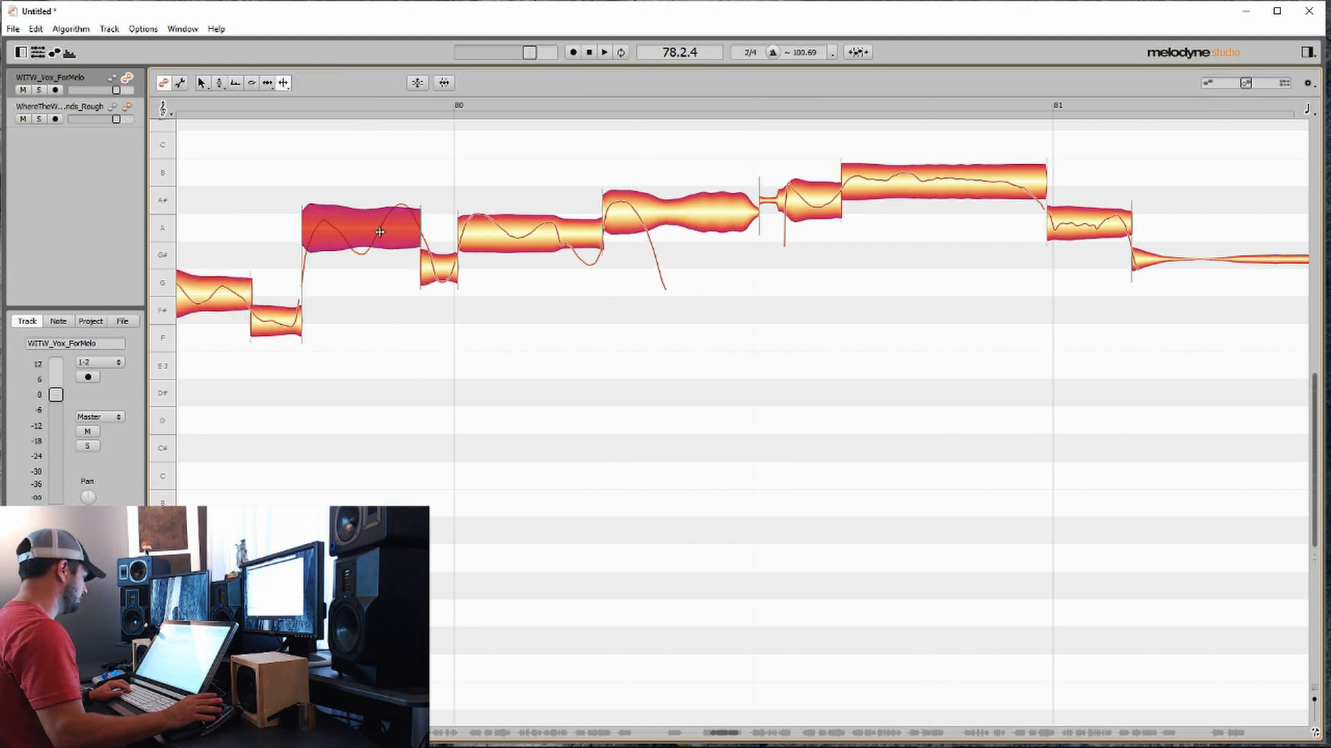
{"action": "double_click", "coordinate": [373, 243]}
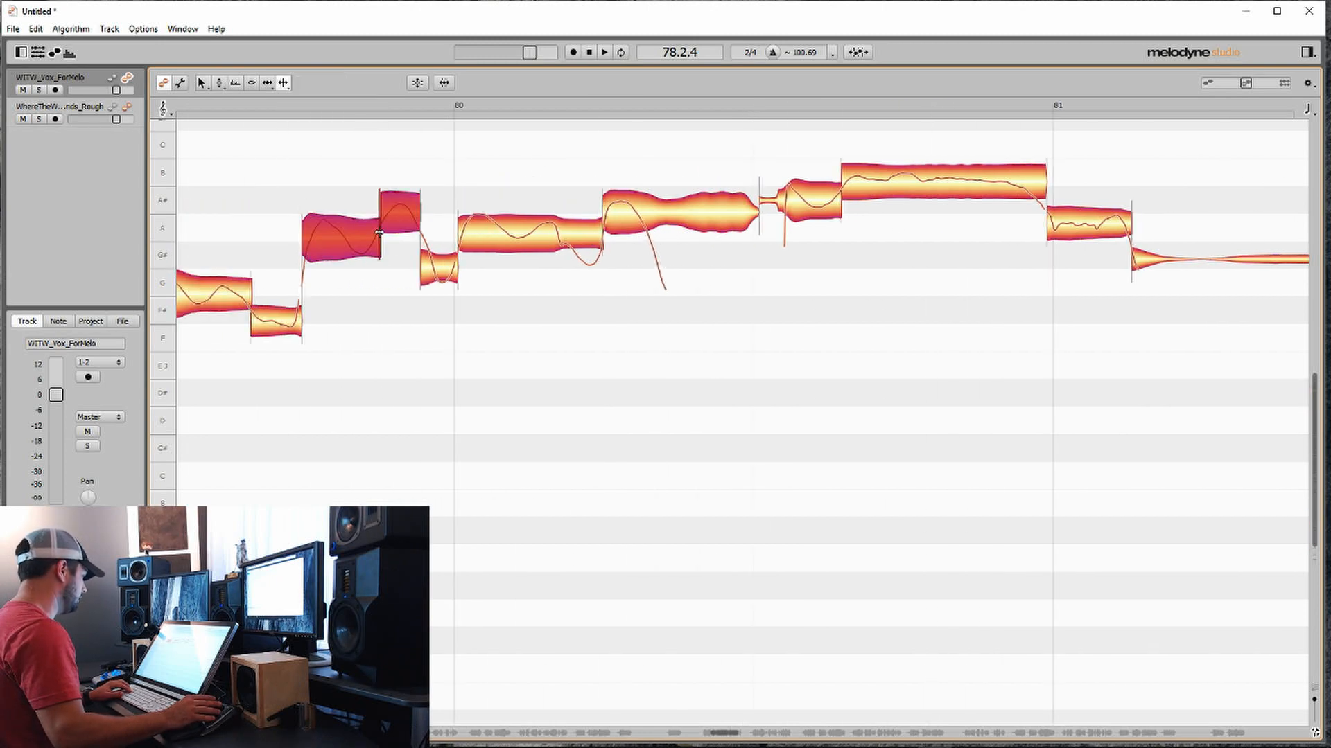
Step: Select the first segment of the split A note before bar 80 with the Pitch Tool
{"action": "right_click", "coordinate": [336, 268]}
{"action": "left_click", "coordinate": [264, 254]}
{"action": "left_click_drag", "start_coordinate": [264, 254], "coordinate": [422, 159]}
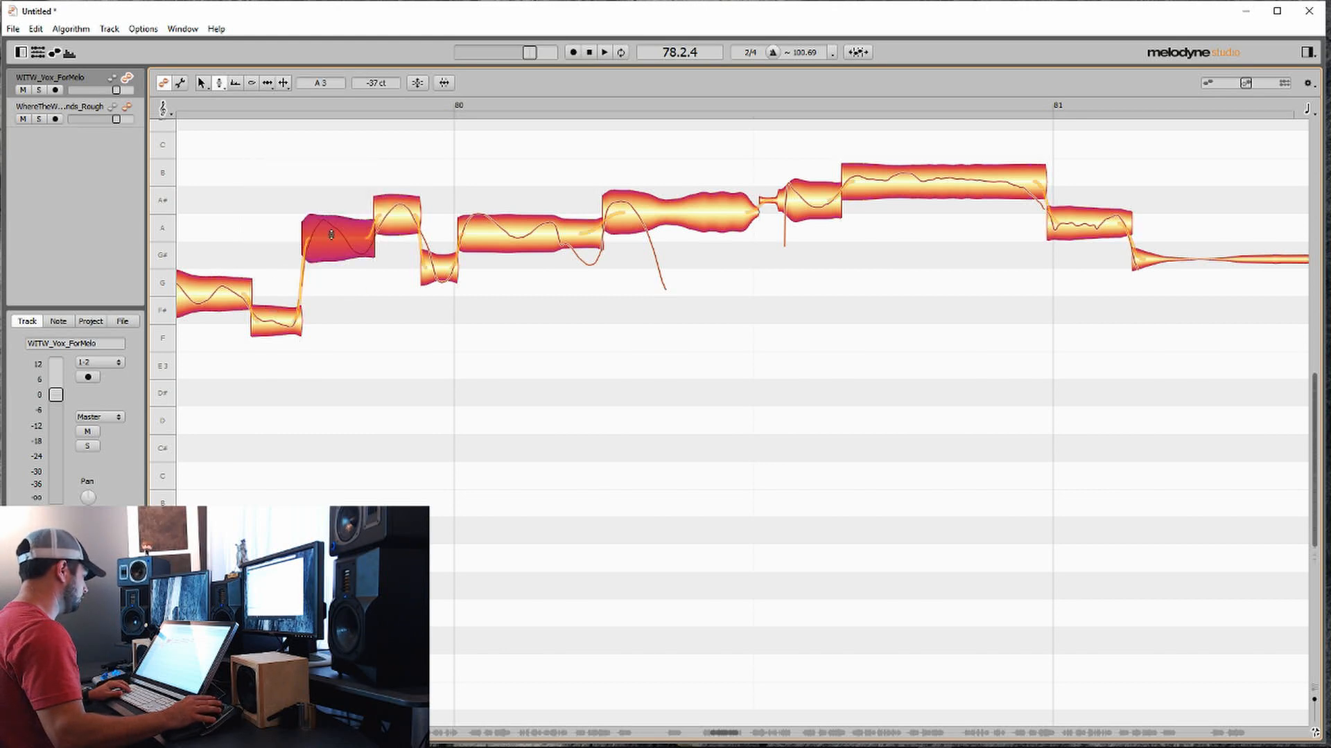
Step: Centre the red-selected note before bar 80 on A 3 and lower the short note right after it to A 3
{"action": "double_click", "coordinate": [328, 235]}
{"action": "key", "text": "space"}
{"action": "key", "text": "space"}
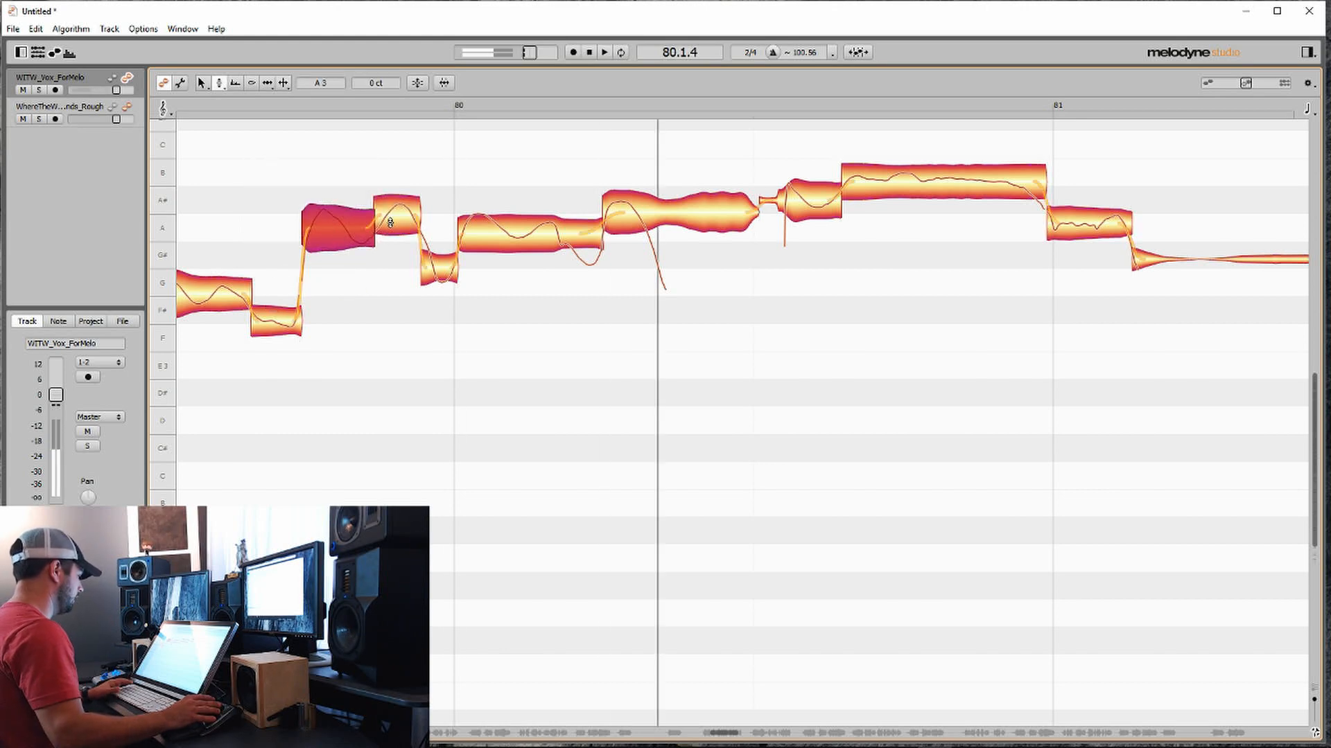
{"action": "double_click", "coordinate": [403, 228]}
{"action": "left_click", "coordinate": [386, 231]}
{"action": "left_click_drag", "start_coordinate": [385, 219], "coordinate": [385, 247]}
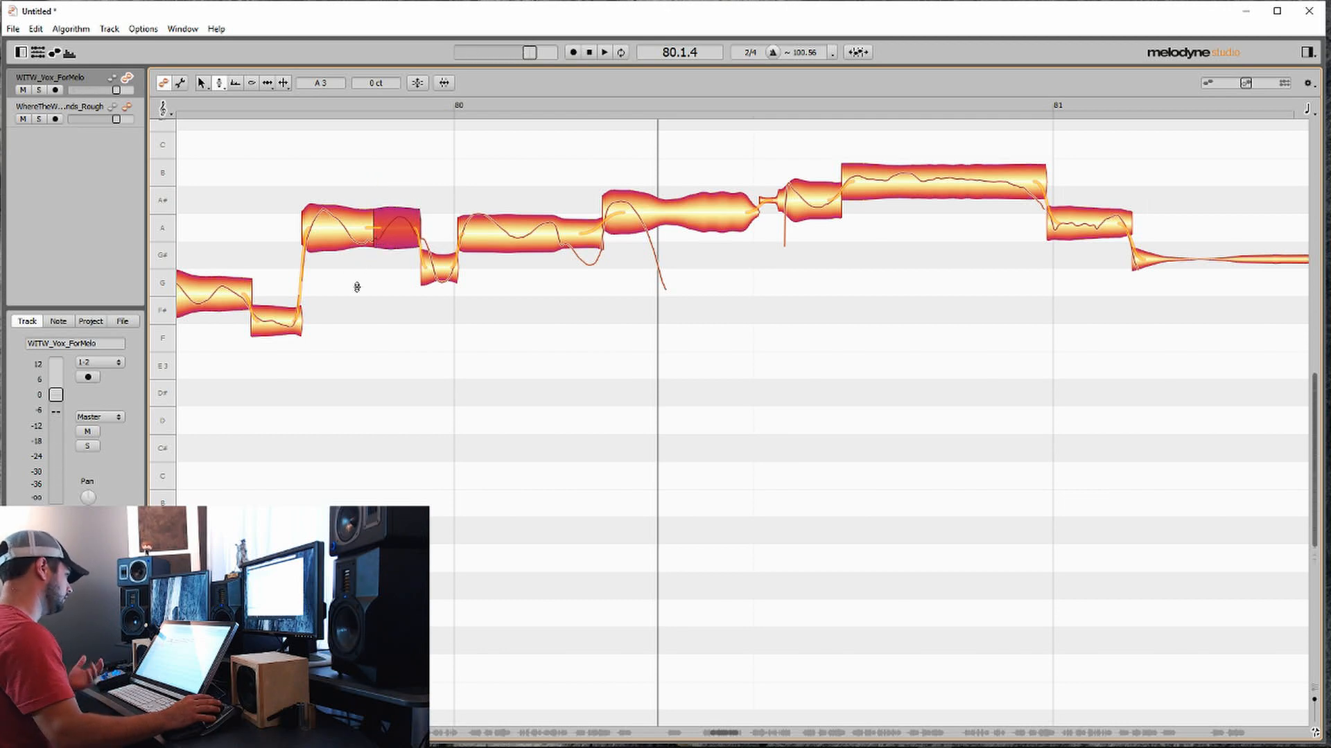
Step: Undo the pitch corrections on the two notes before bar 80 and the split between them
{"action": "key", "text": "ctrl+z"}
{"action": "key", "text": "ctrl+z"}
{"action": "key", "text": "ctrl+z"}
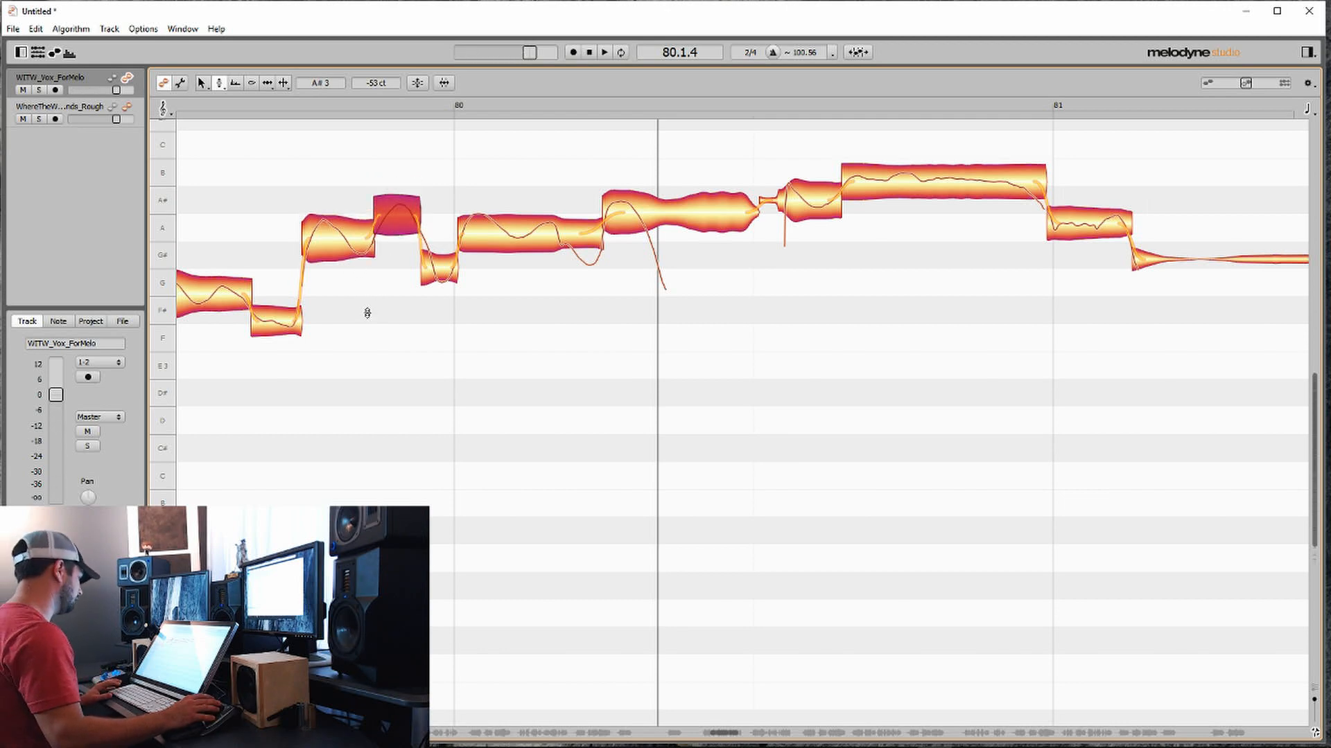
{"action": "key", "text": "ctrl+z"}
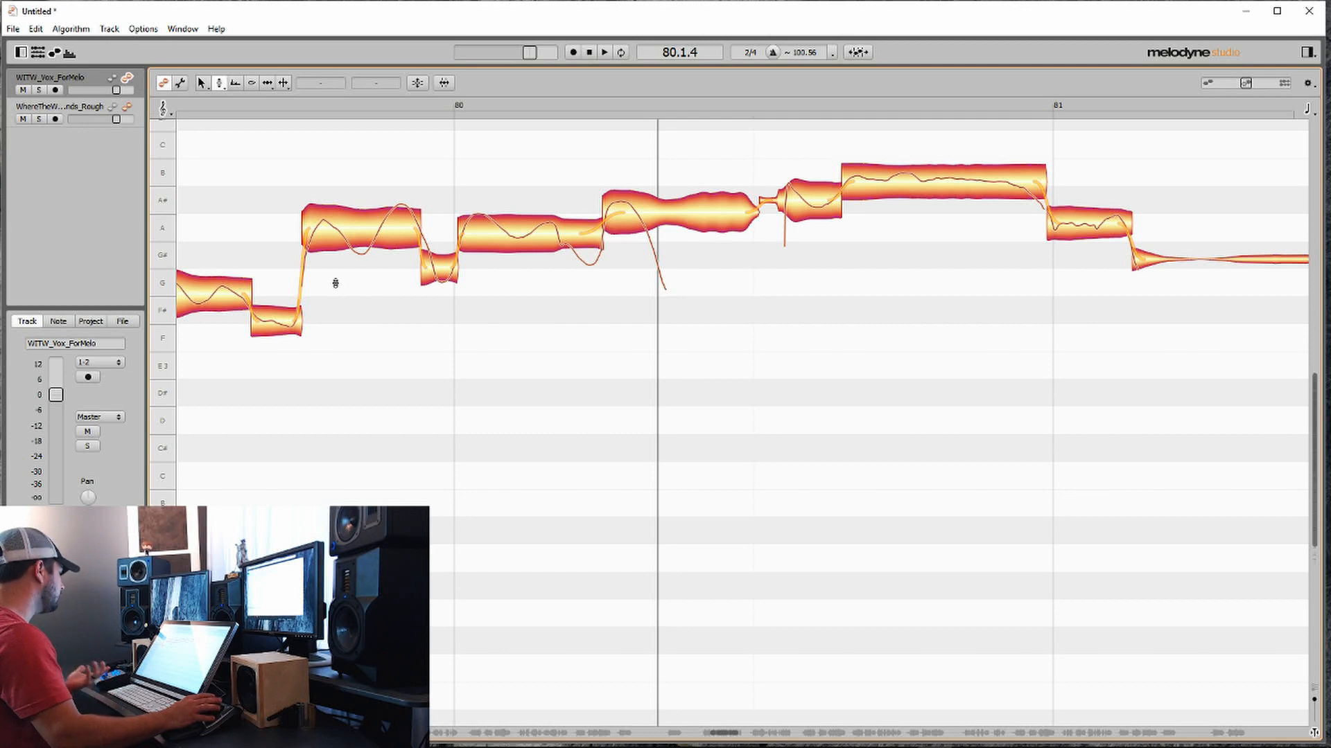
Step: Adjust the pitch drift of the long A 3 note before bar 80 to about -662 % using the Pitch Drift Tool
{"action": "right_click", "coordinate": [335, 283]}
{"action": "left_click", "coordinate": [327, 294]}
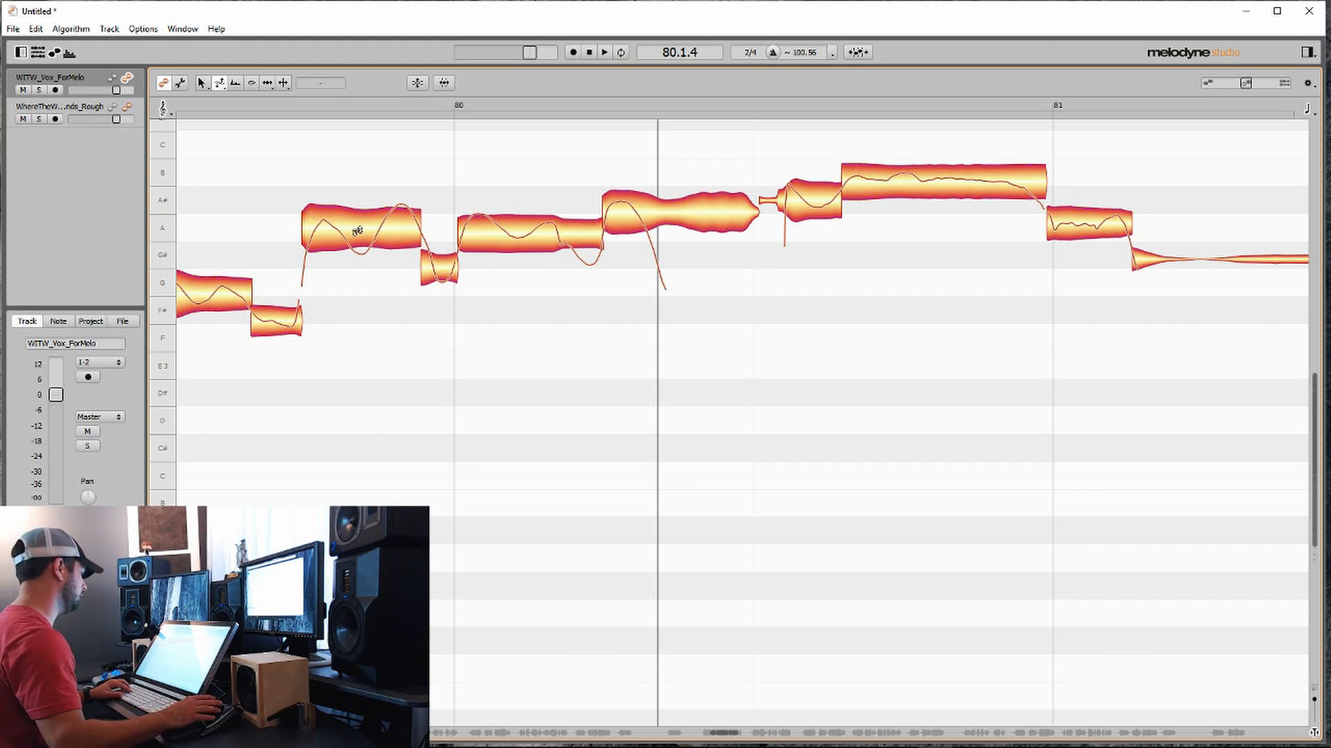
{"action": "right_click", "coordinate": [320, 237]}
{"action": "left_click", "coordinate": [313, 262]}
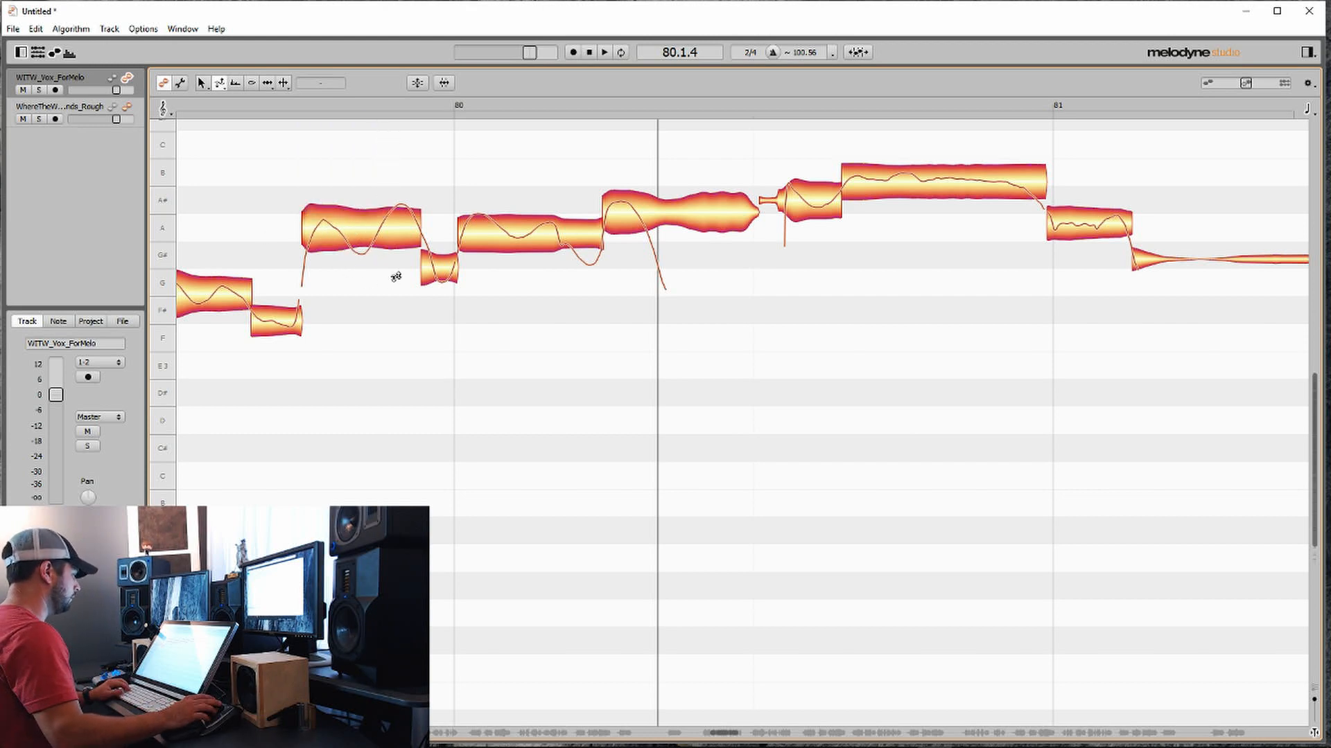
{"action": "scroll", "coordinate": [396, 276], "scroll_direction": "left", "scroll_amount": 2}
{"action": "left_click", "coordinate": [449, 225]}
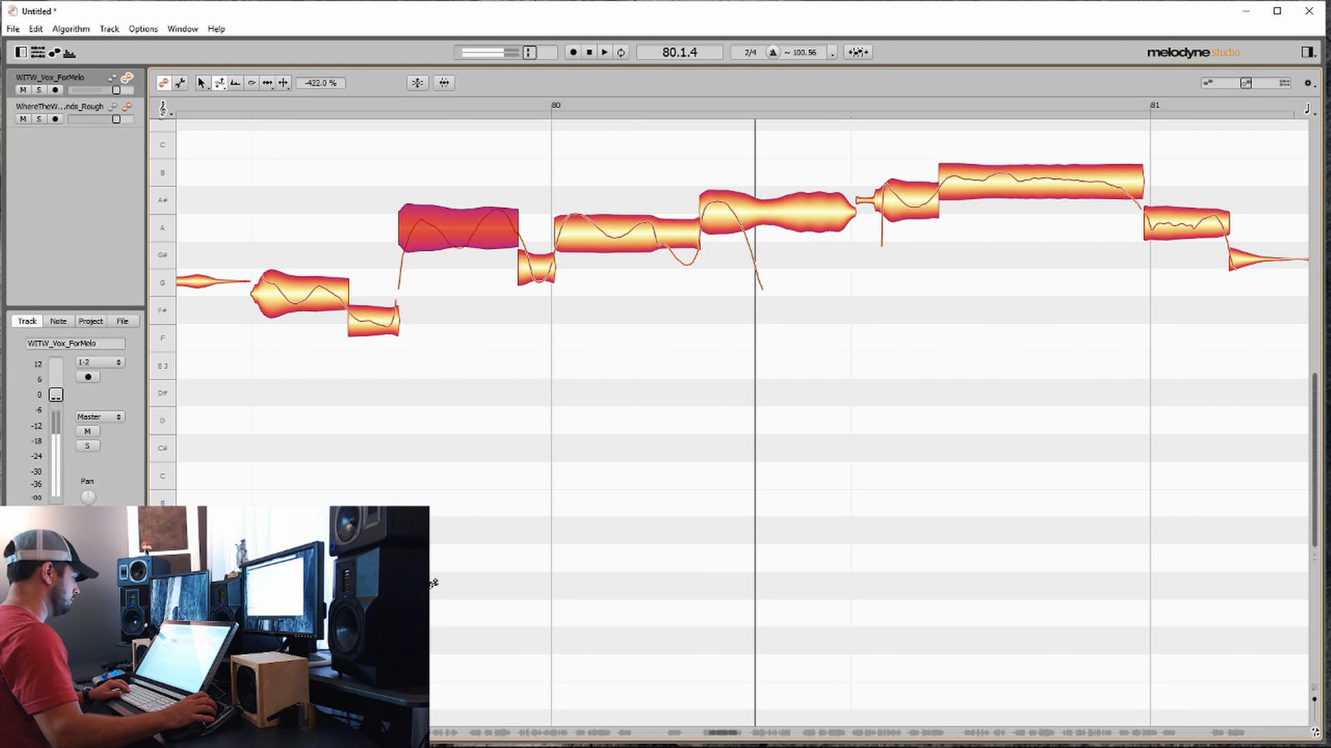
{"action": "right_click", "coordinate": [454, 186]}
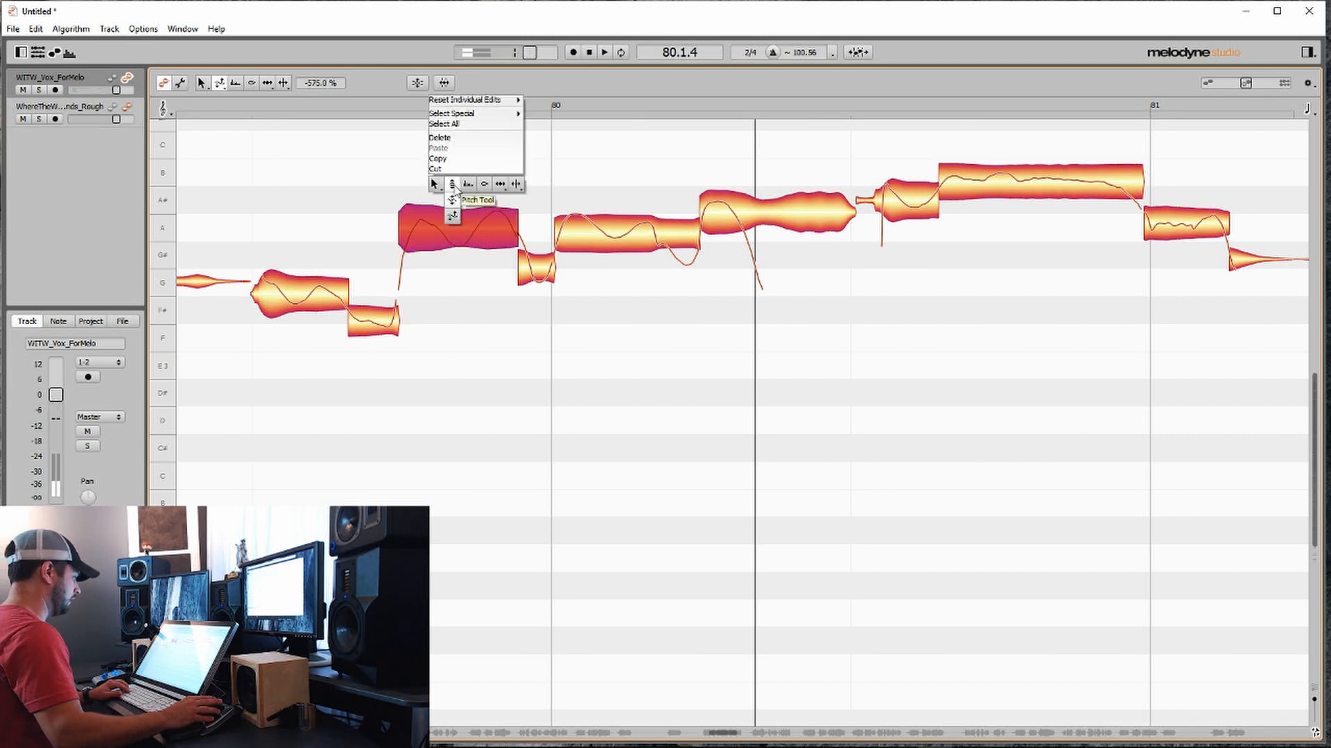
{"action": "left_click", "coordinate": [452, 185]}
{"action": "right_click", "coordinate": [442, 254]}
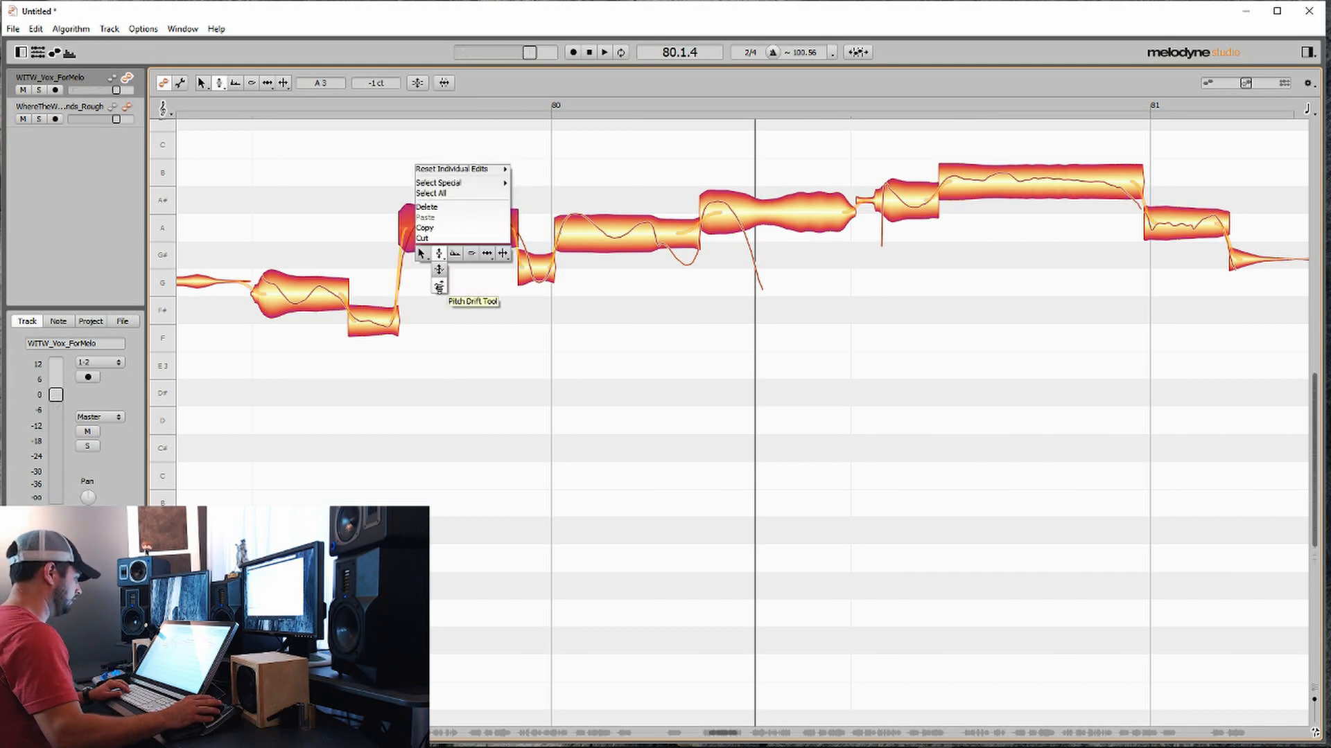
{"action": "left_click", "coordinate": [449, 284]}
Step: Move the separation at the start of the long A 3 note before bar 80 slightly later, and reselect that note with the Pitch Tool
{"action": "right_click", "coordinate": [423, 239]}
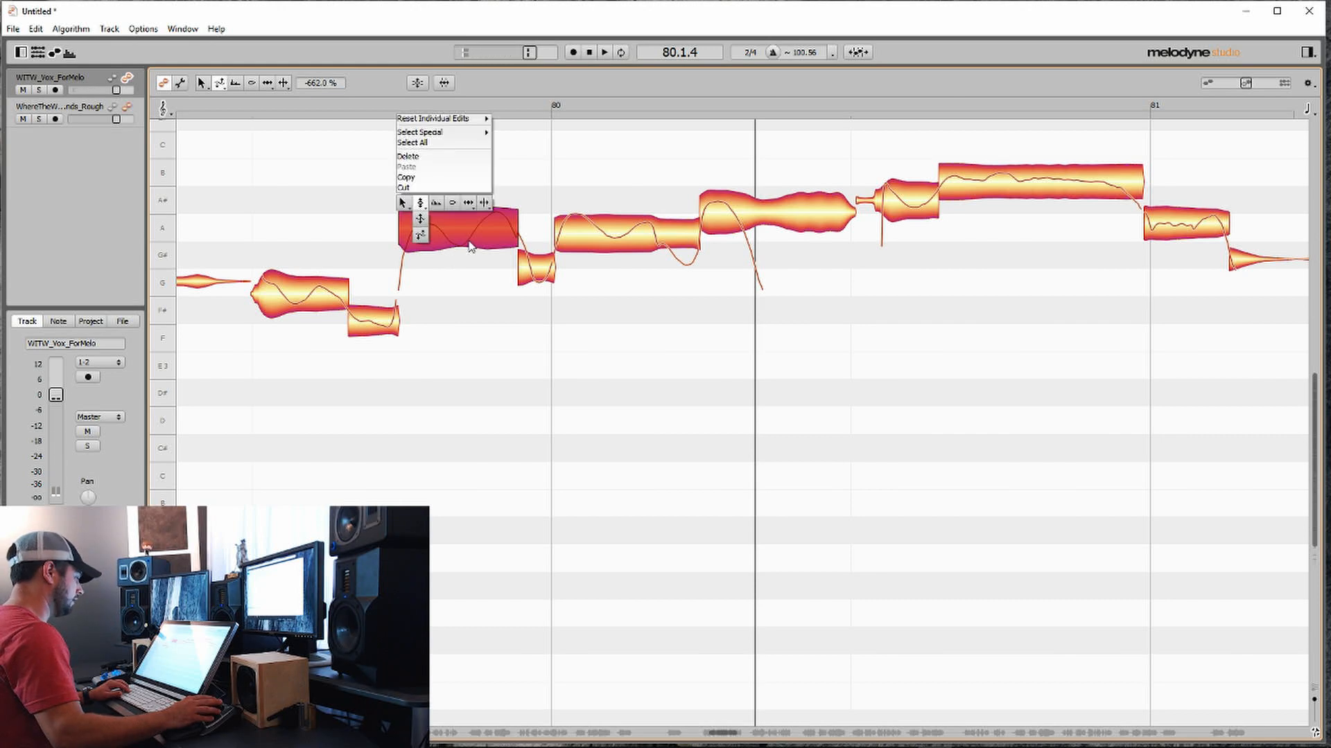
{"action": "left_click", "coordinate": [485, 214]}
{"action": "left_click", "coordinate": [413, 302]}
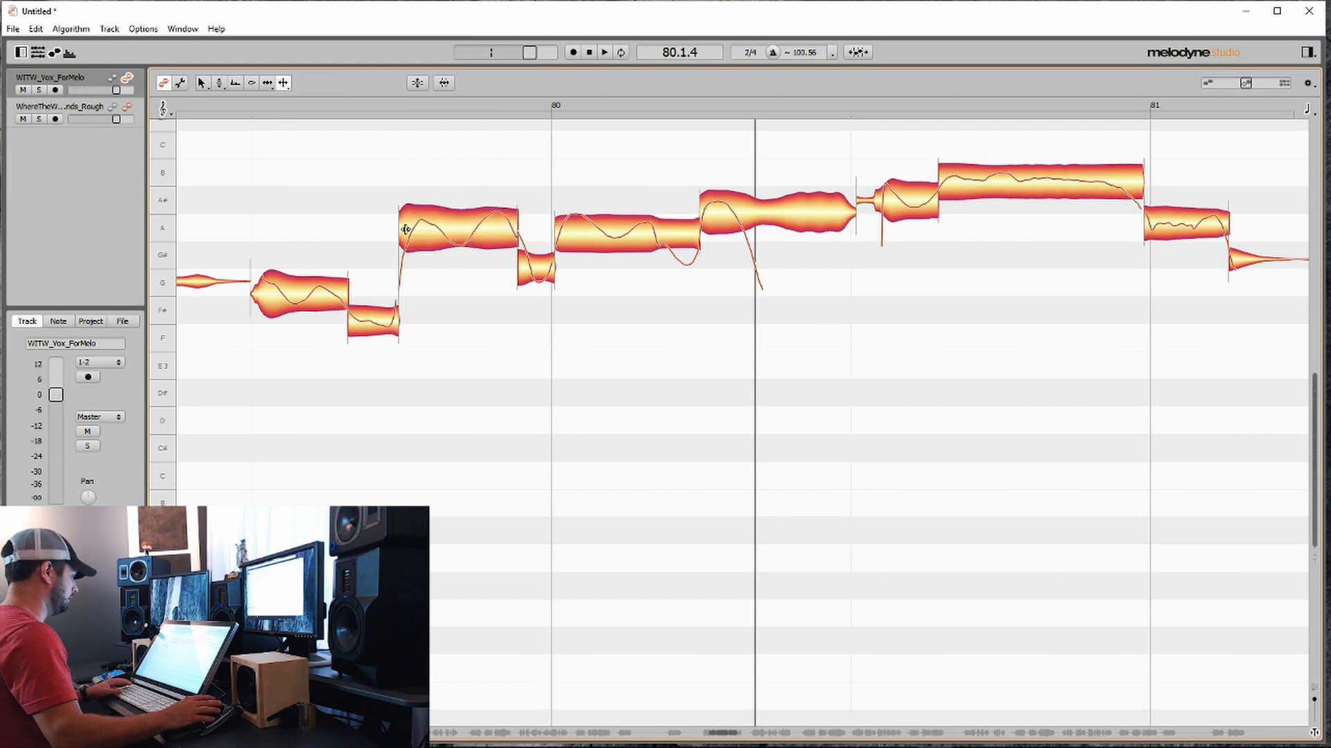
{"action": "left_click_drag", "start_coordinate": [405, 229], "coordinate": [414, 229]}
{"action": "scroll", "coordinate": [458, 298], "scroll_direction": "up", "scroll_amount": 1}
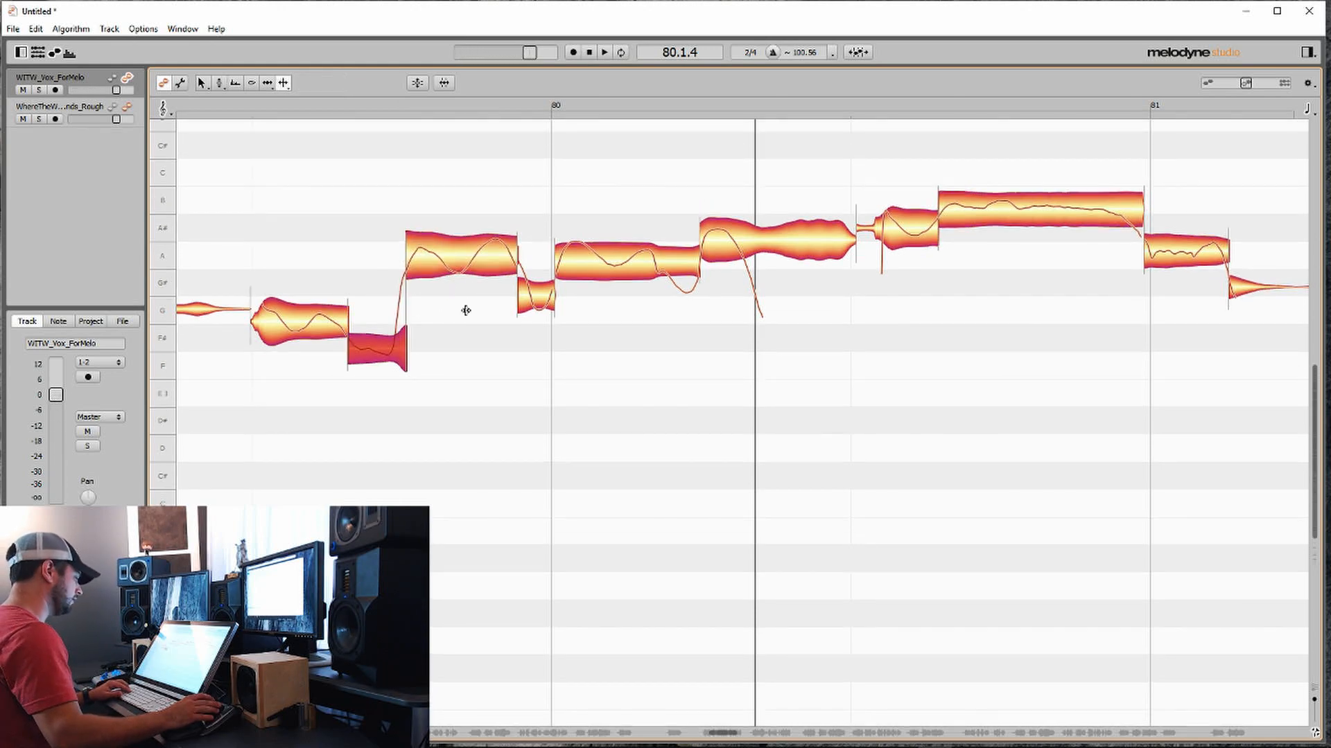
{"action": "right_click", "coordinate": [458, 278]}
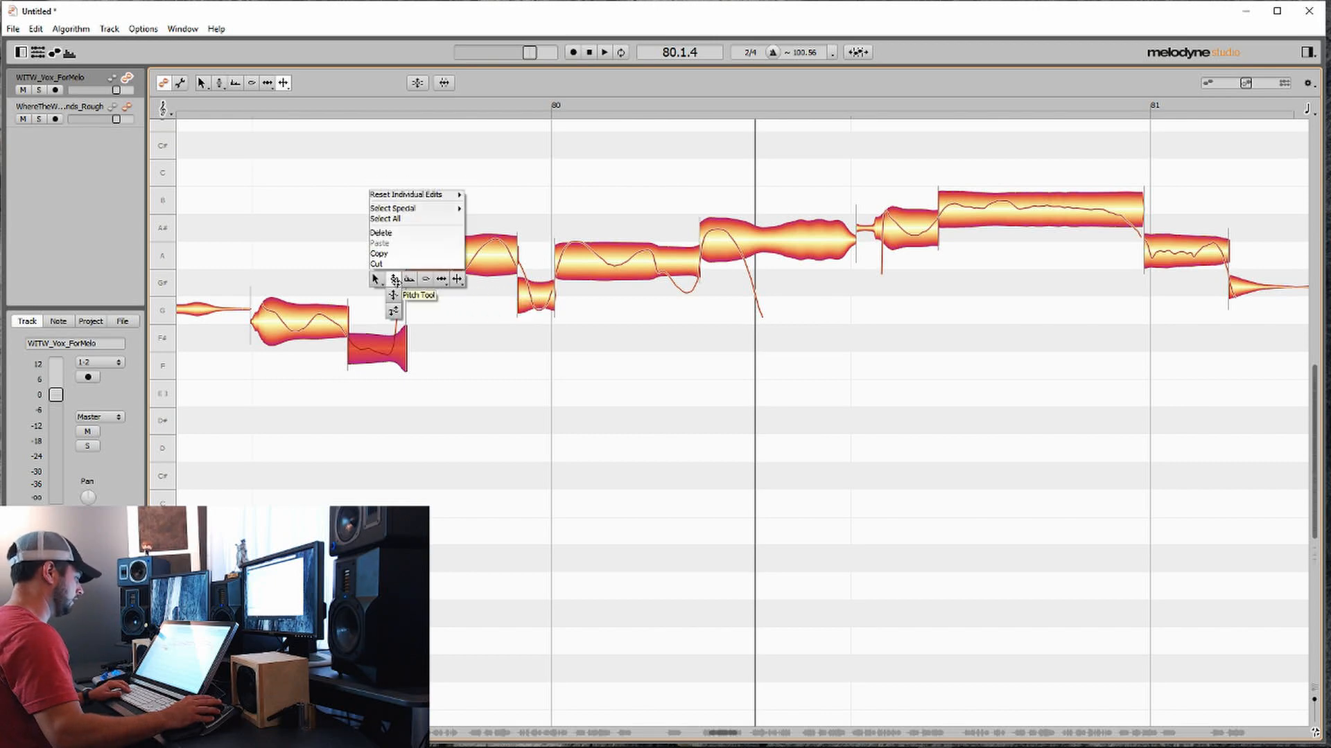
{"action": "left_click", "coordinate": [454, 291]}
{"action": "left_click", "coordinate": [441, 274]}
{"action": "right_click", "coordinate": [442, 275]}
{"action": "left_click", "coordinate": [436, 287]}
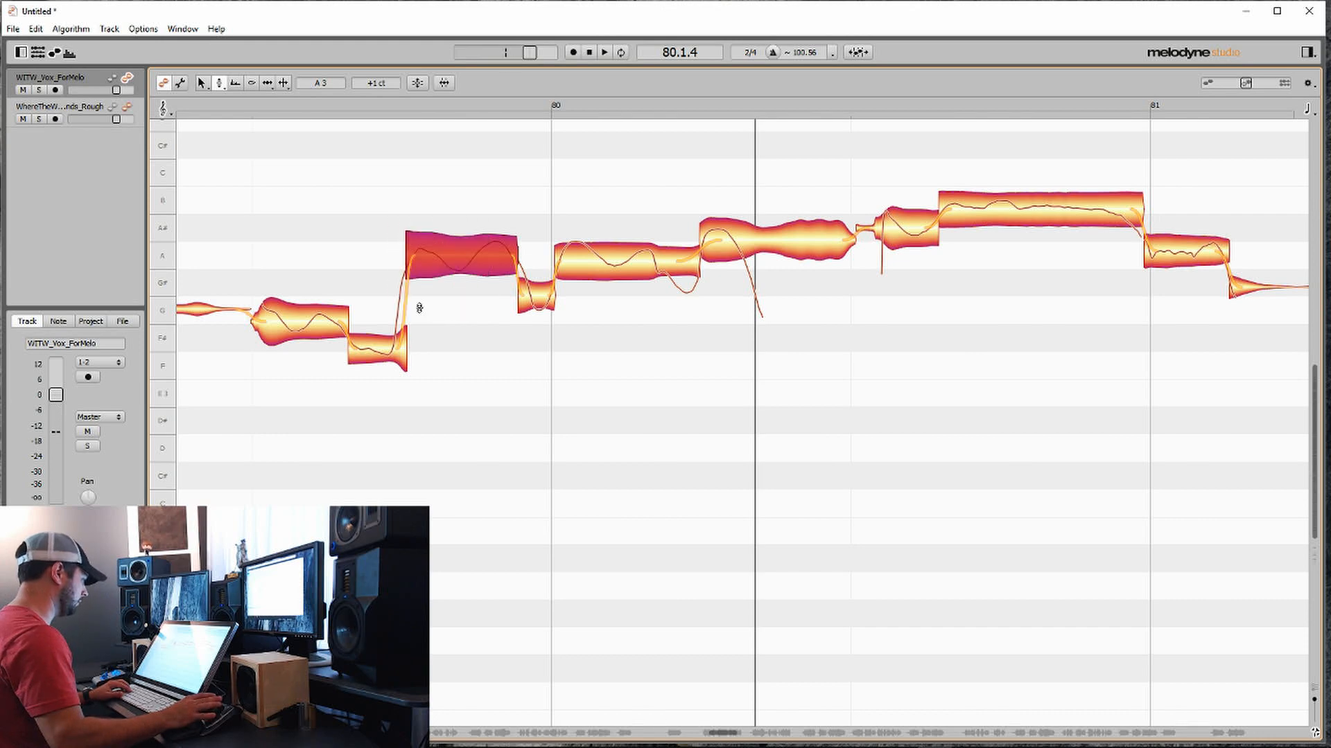
Step: Split the A 3 note starting at bar 80 just before its final downward pitch dip
{"action": "right_click", "coordinate": [584, 261]}
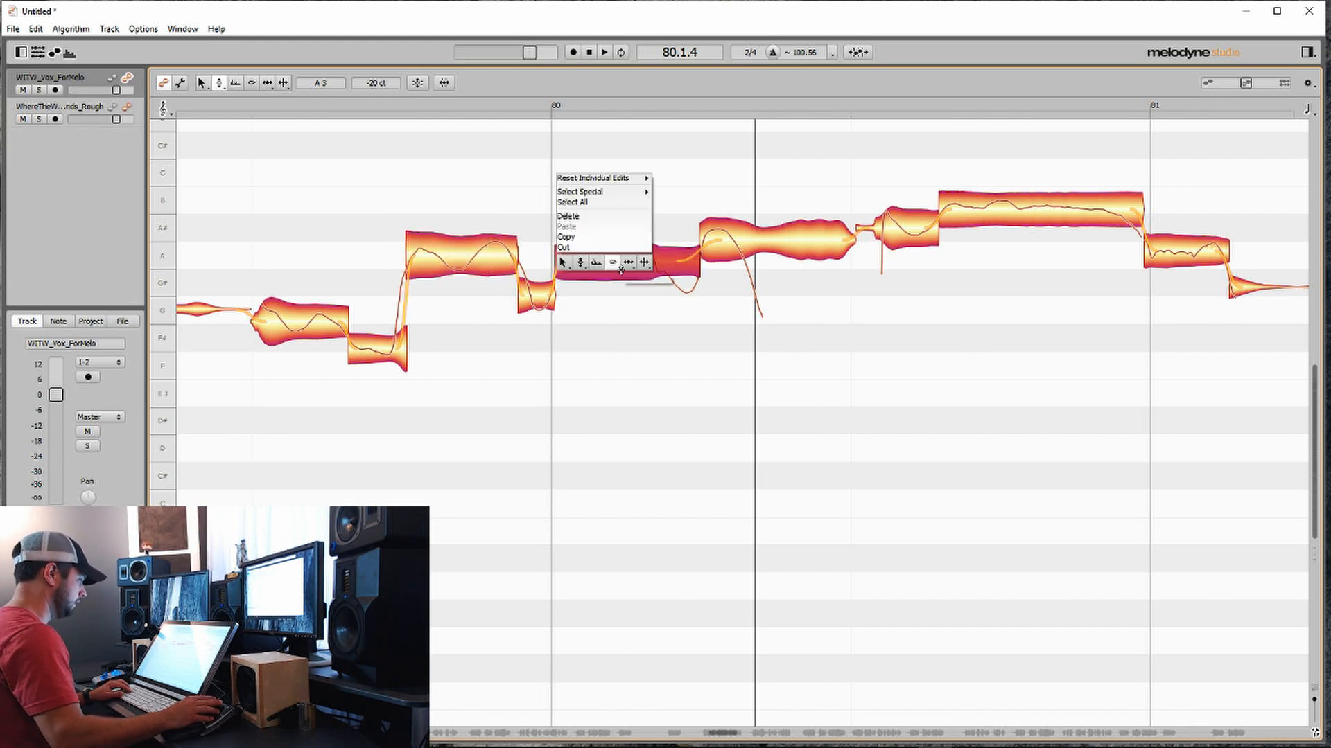
{"action": "left_click", "coordinate": [659, 264]}
{"action": "left_click", "coordinate": [658, 259]}
Step: Try flattening the pitch modulation to 0 % on the first note of bar 80 and on the long A# 3 note following the split
{"action": "right_click", "coordinate": [658, 260]}
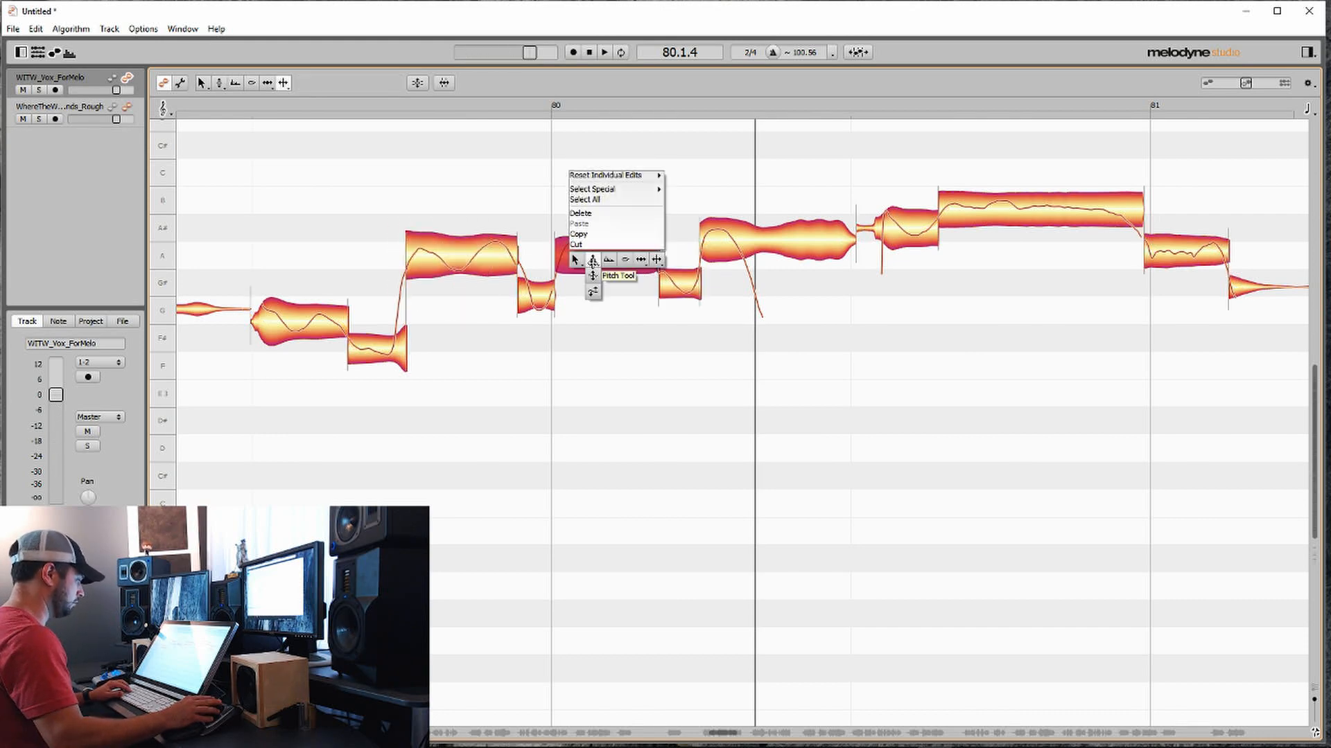
{"action": "left_click", "coordinate": [598, 262]}
{"action": "left_click", "coordinate": [716, 243]}
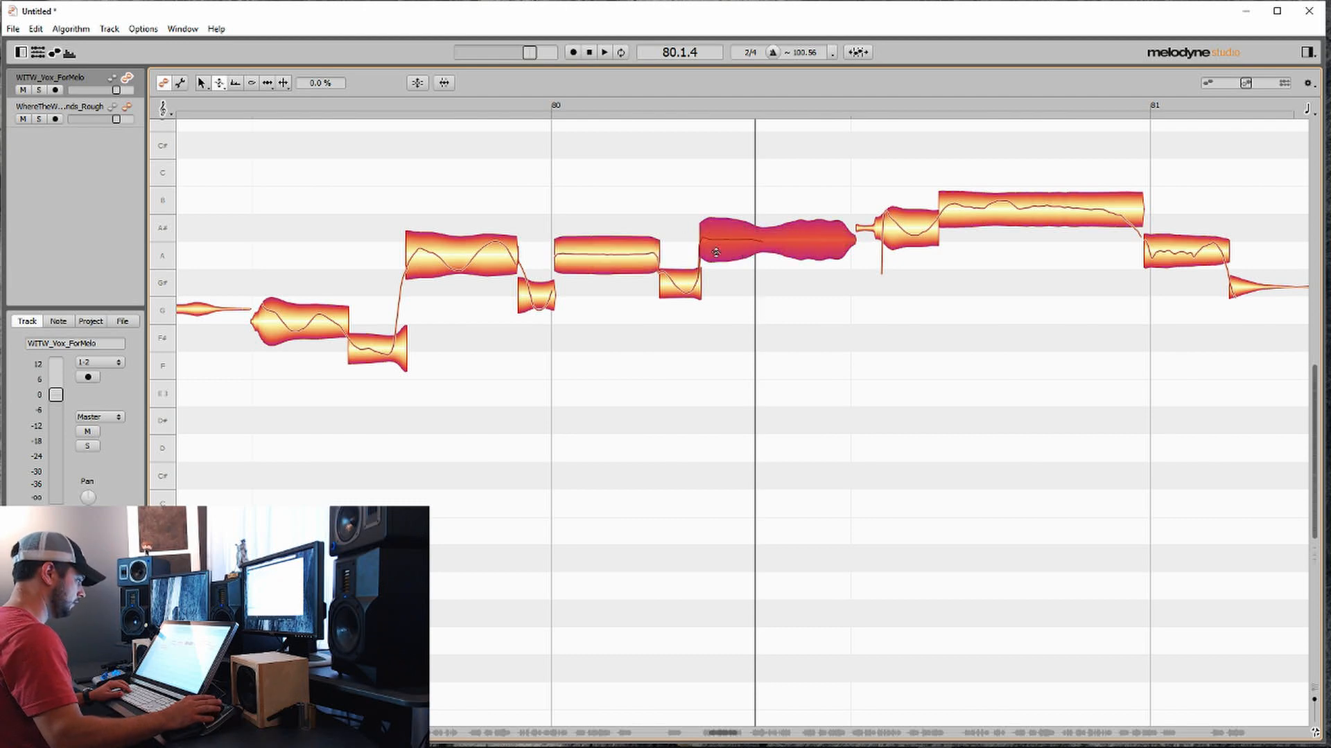
{"action": "right_click", "coordinate": [732, 273]}
{"action": "left_click", "coordinate": [728, 253]}
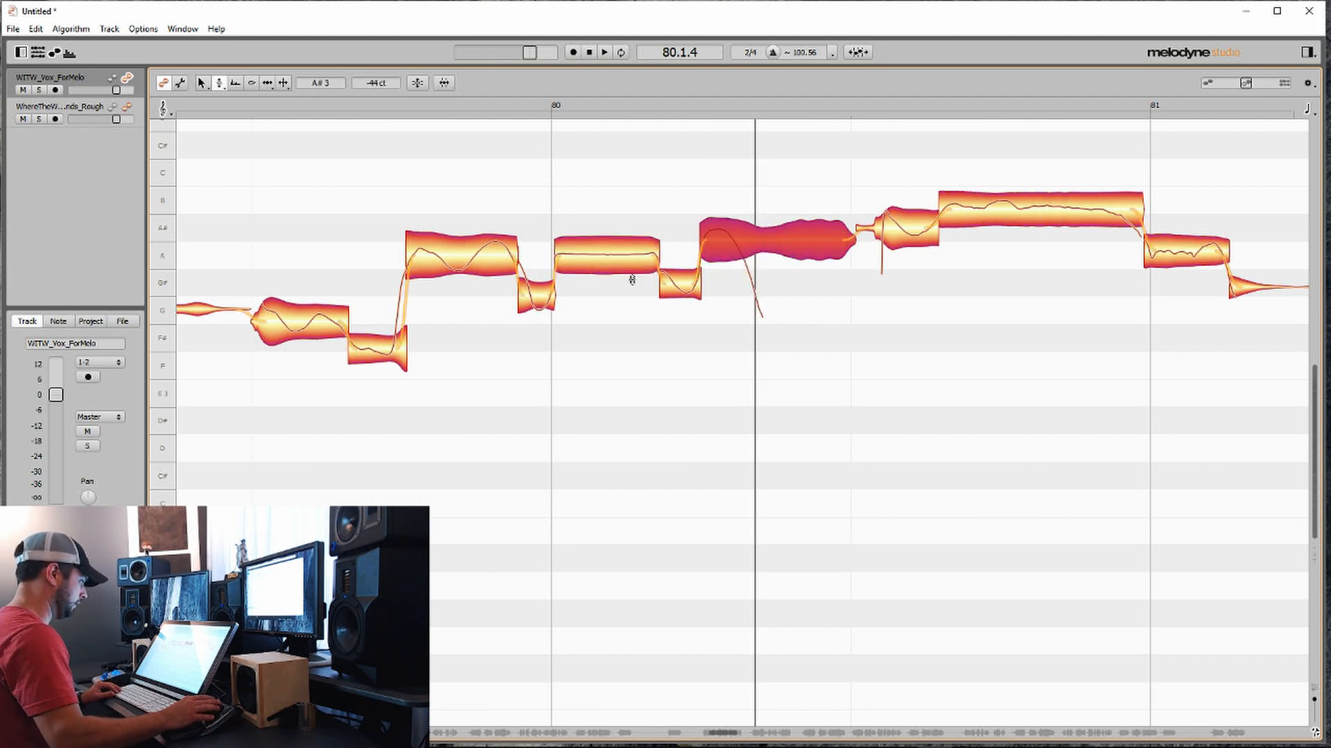
{"action": "right_click", "coordinate": [607, 276]}
{"action": "left_click", "coordinate": [604, 256]}
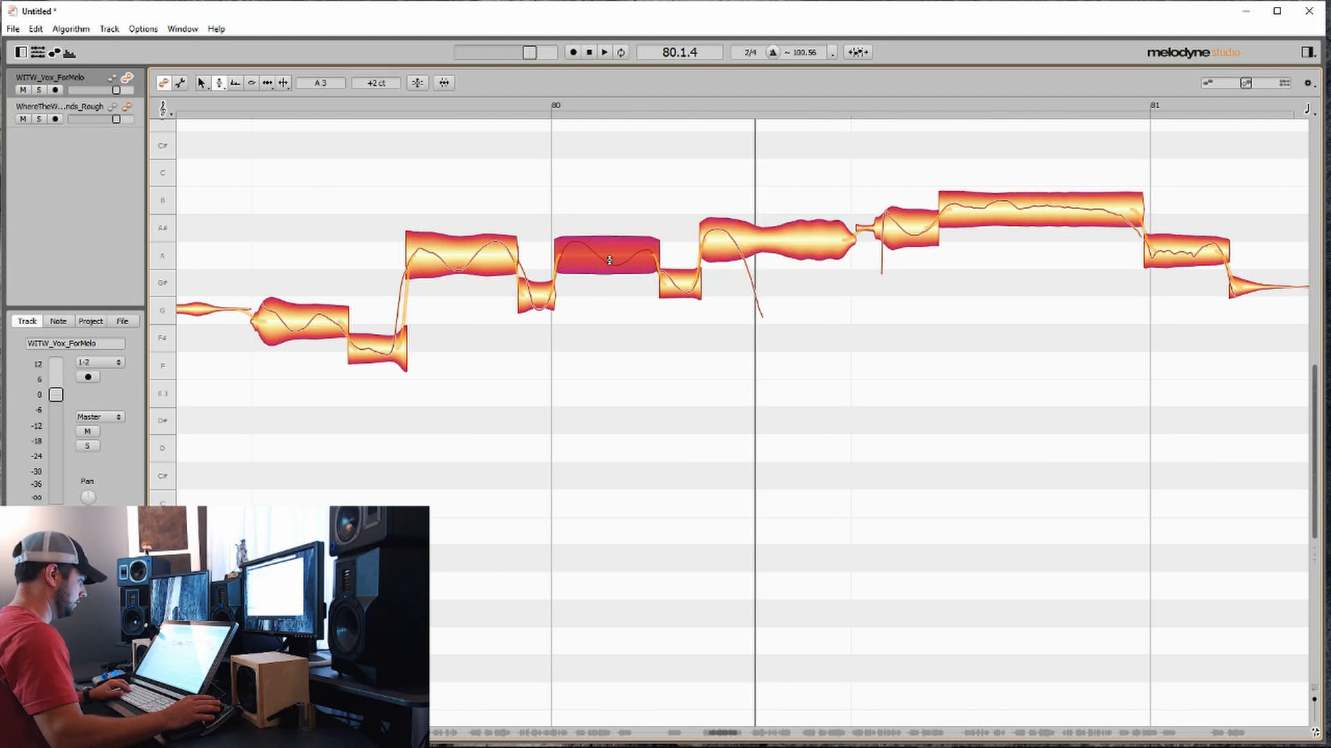
Step: Lower the long A# 3 note in bar 80 to A 3, centre the bar's first note on A 3 at 0 ct, and play the phrase
{"action": "double_click", "coordinate": [722, 255]}
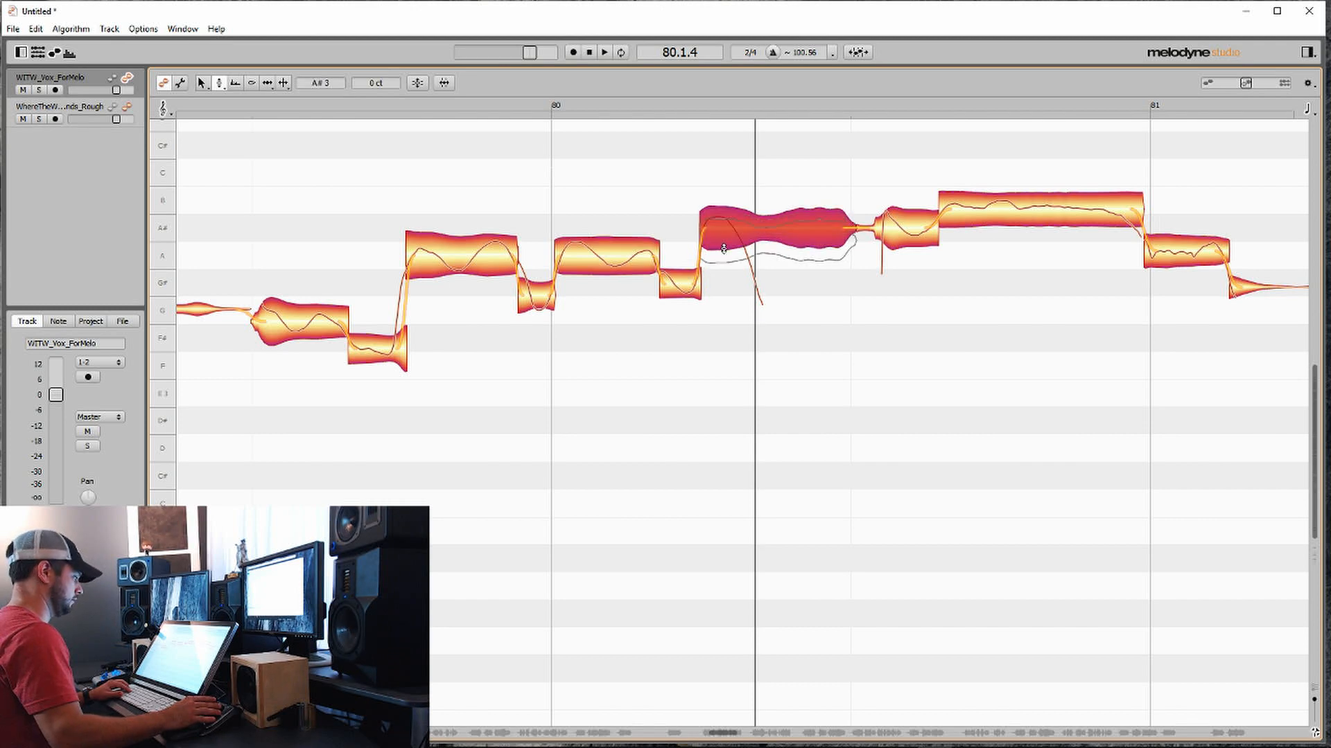
{"action": "left_click_drag", "start_coordinate": [722, 255], "coordinate": [693, 282]}
{"action": "left_click", "coordinate": [694, 282]}
{"action": "left_click", "coordinate": [651, 260]}
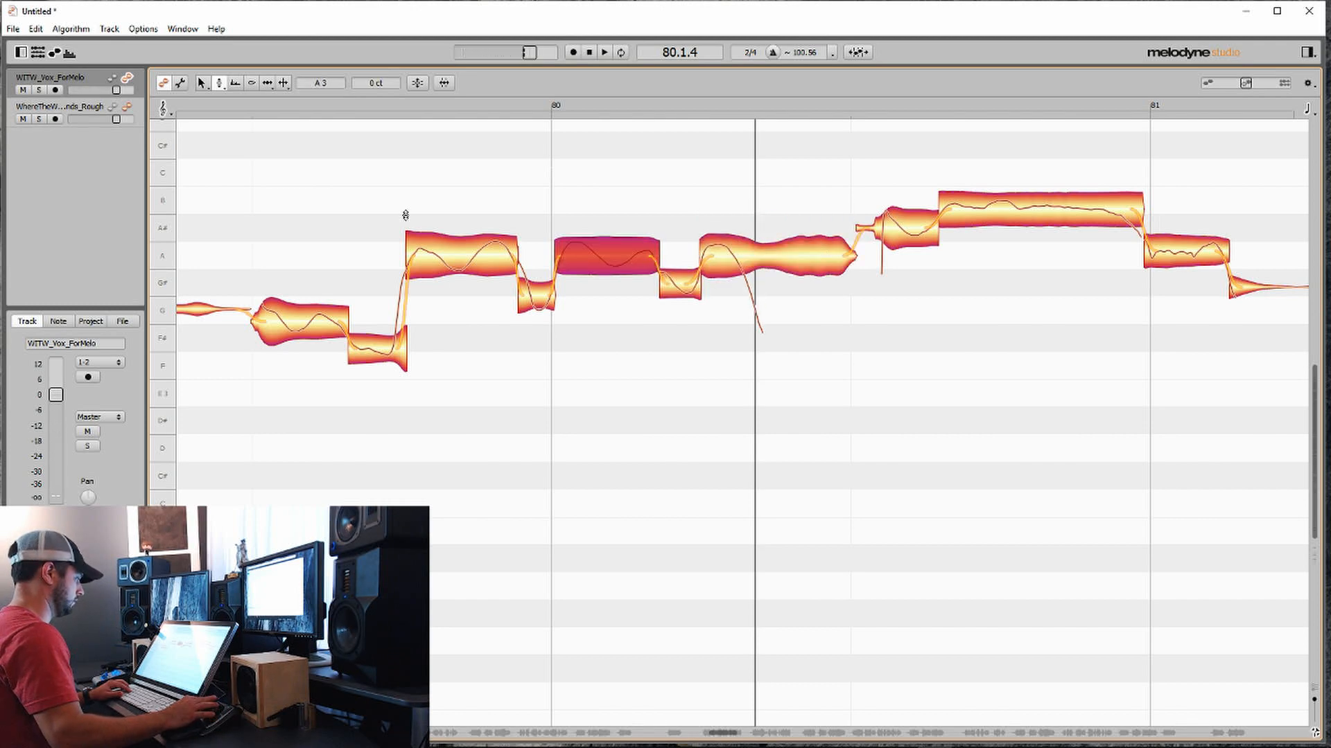
{"action": "key", "text": "space"}
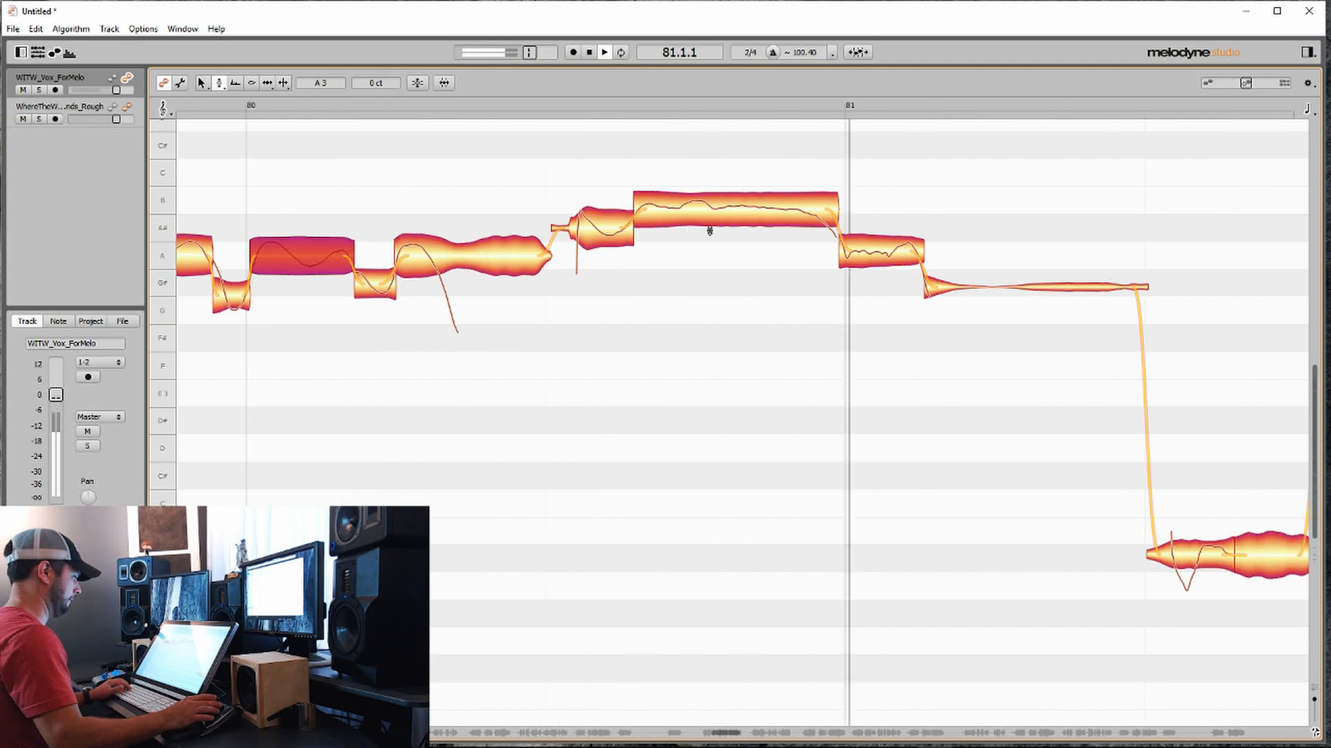
Step: Centre the long note before bar 81 on B 3 at 0 ct and level out its pitch drift
{"action": "left_click", "coordinate": [697, 214]}
{"action": "right_click", "coordinate": [697, 214]}
{"action": "left_click", "coordinate": [690, 241]}
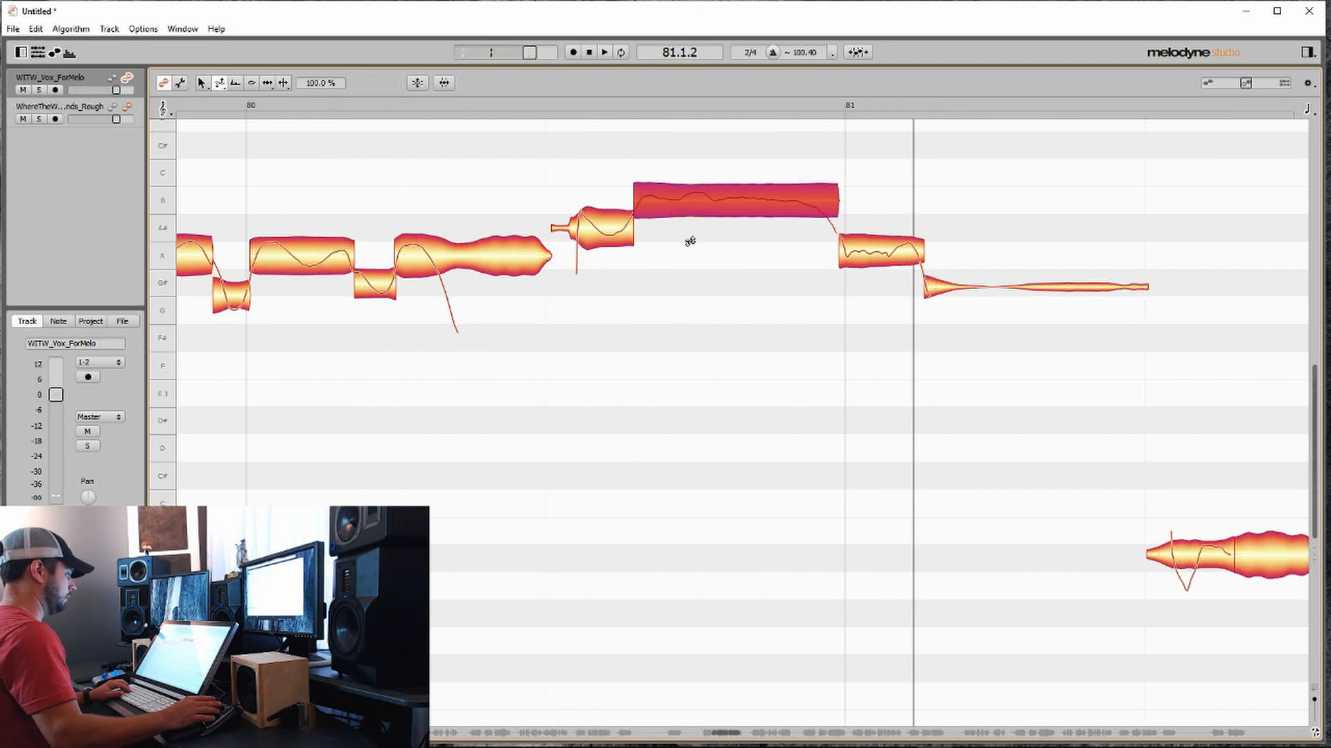
{"action": "right_click", "coordinate": [689, 203]}
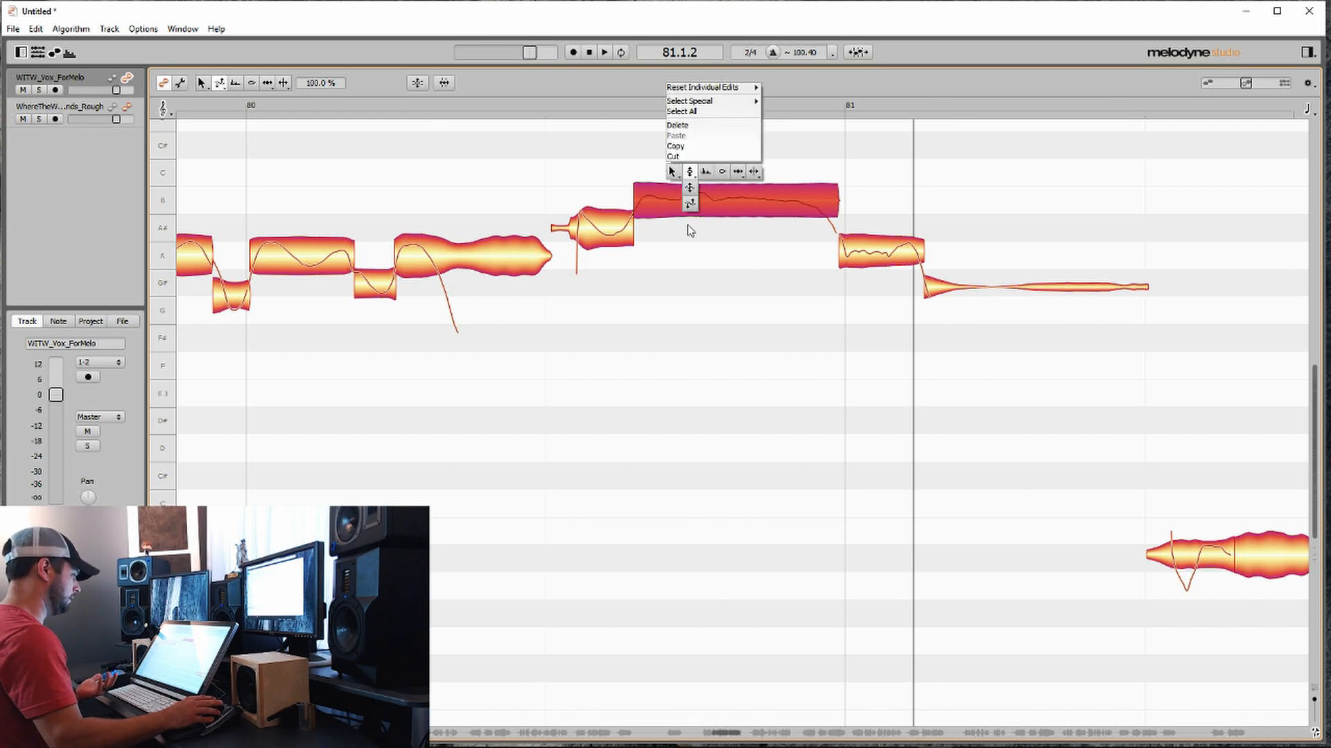
{"action": "left_click", "coordinate": [693, 199]}
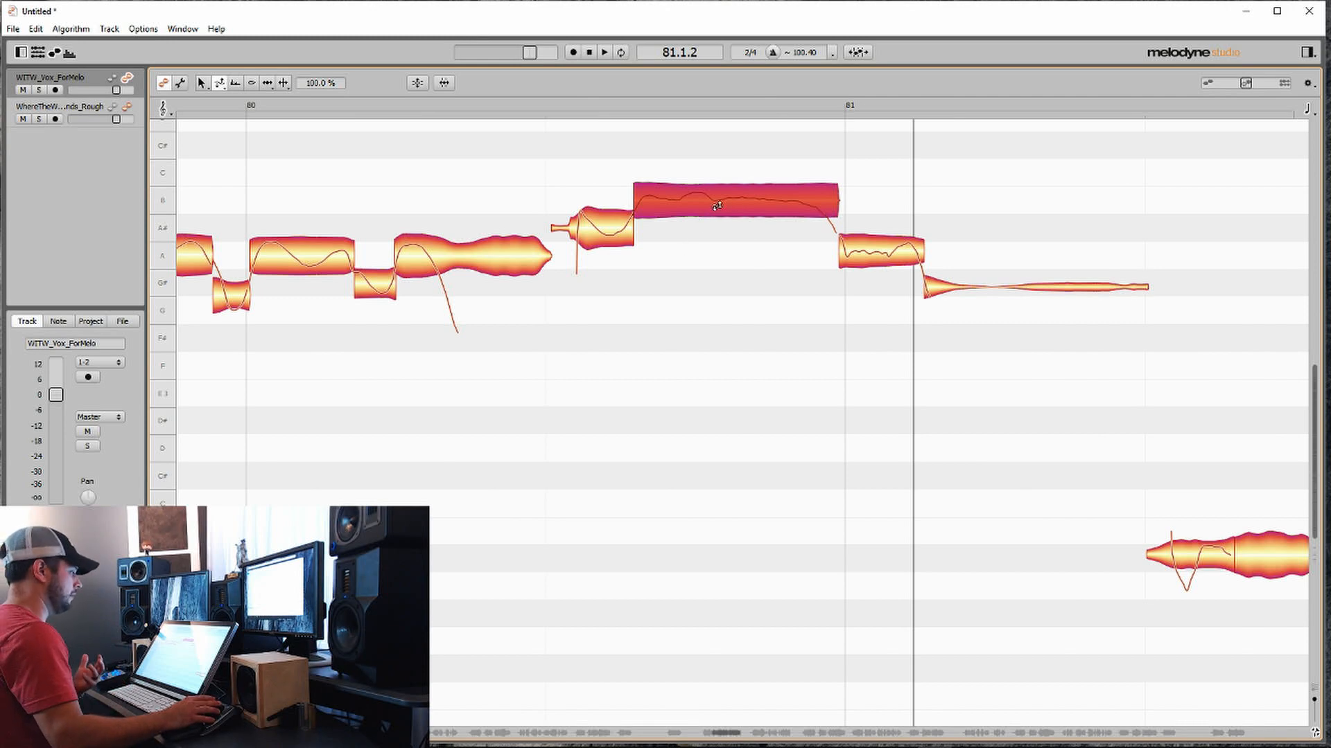
{"action": "left_click_drag", "start_coordinate": [719, 201], "coordinate": [672, 260]}
{"action": "right_click", "coordinate": [673, 259]}
{"action": "left_click", "coordinate": [675, 238]}
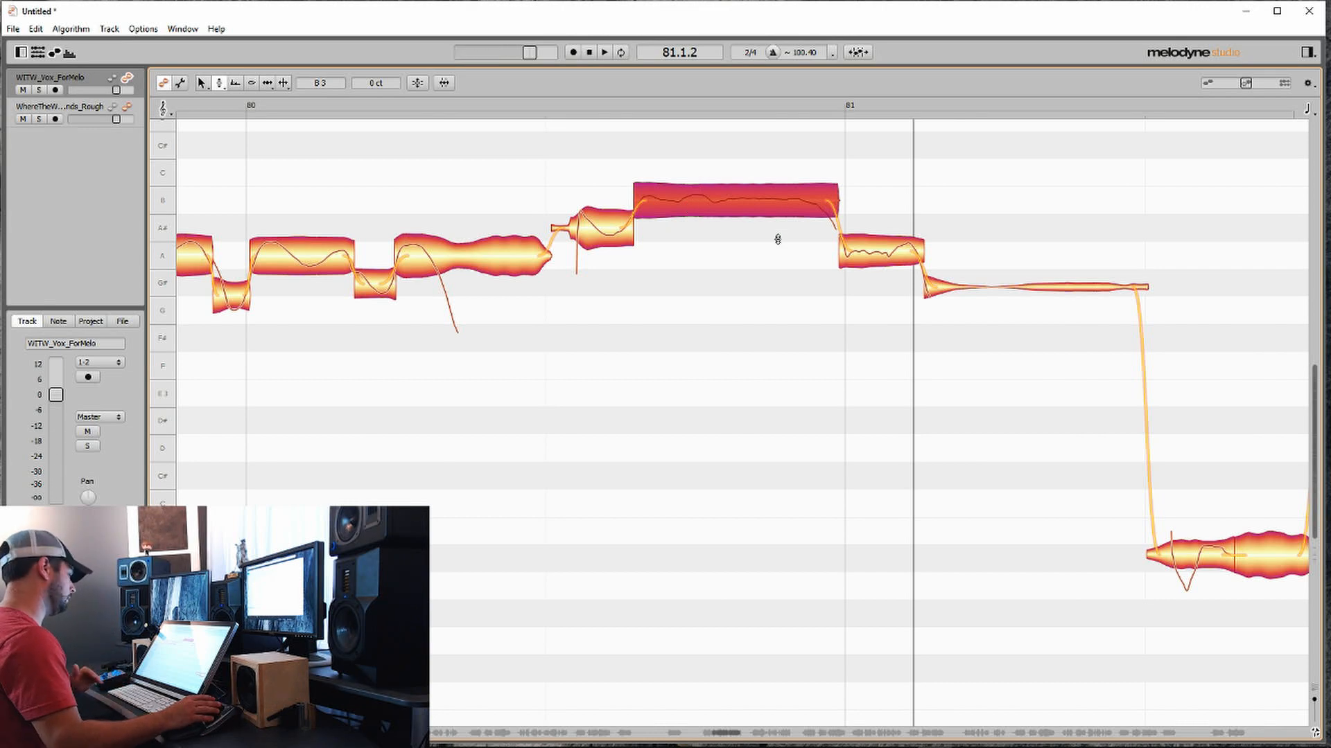
Step: Adjust the pitch drift of the long note in the middle of bar 82 to about -412 %
{"action": "scroll", "coordinate": [761, 268], "scroll_direction": "right", "scroll_amount": 10}
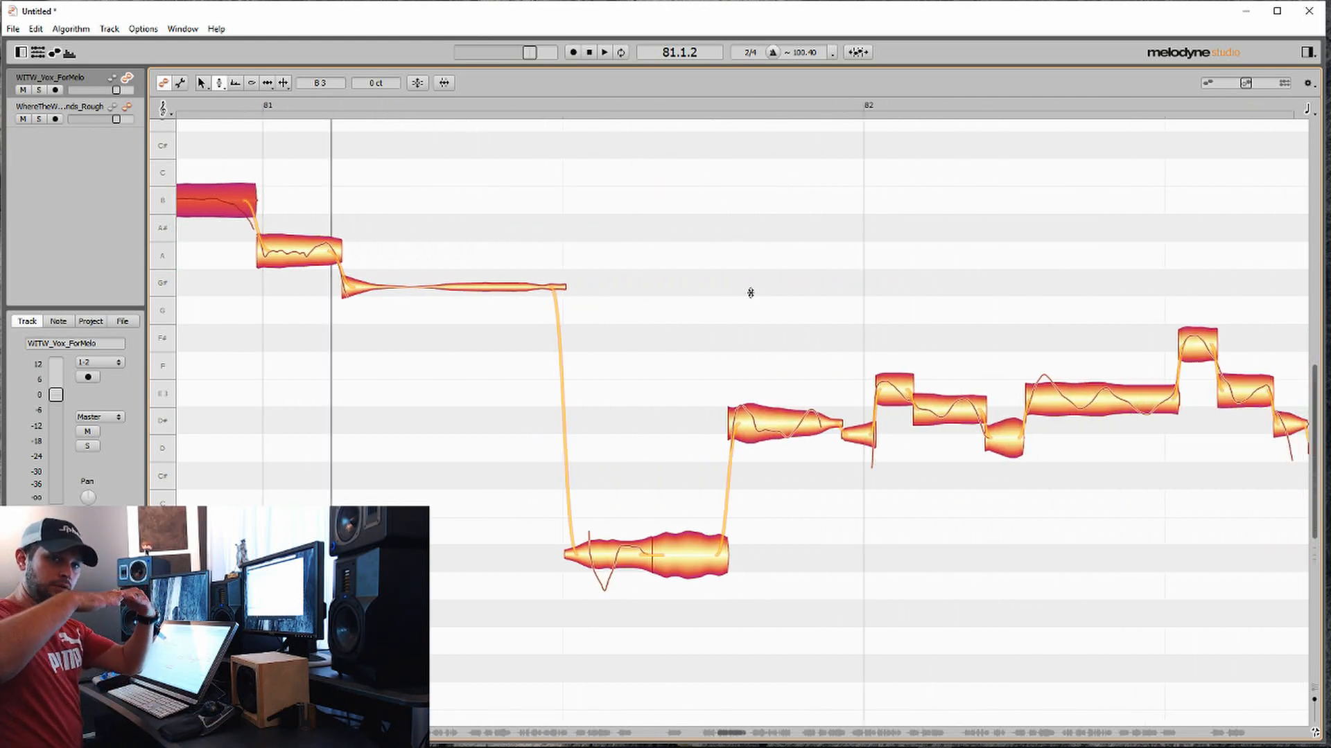
{"action": "scroll", "coordinate": [810, 371], "scroll_direction": "right", "scroll_amount": 3}
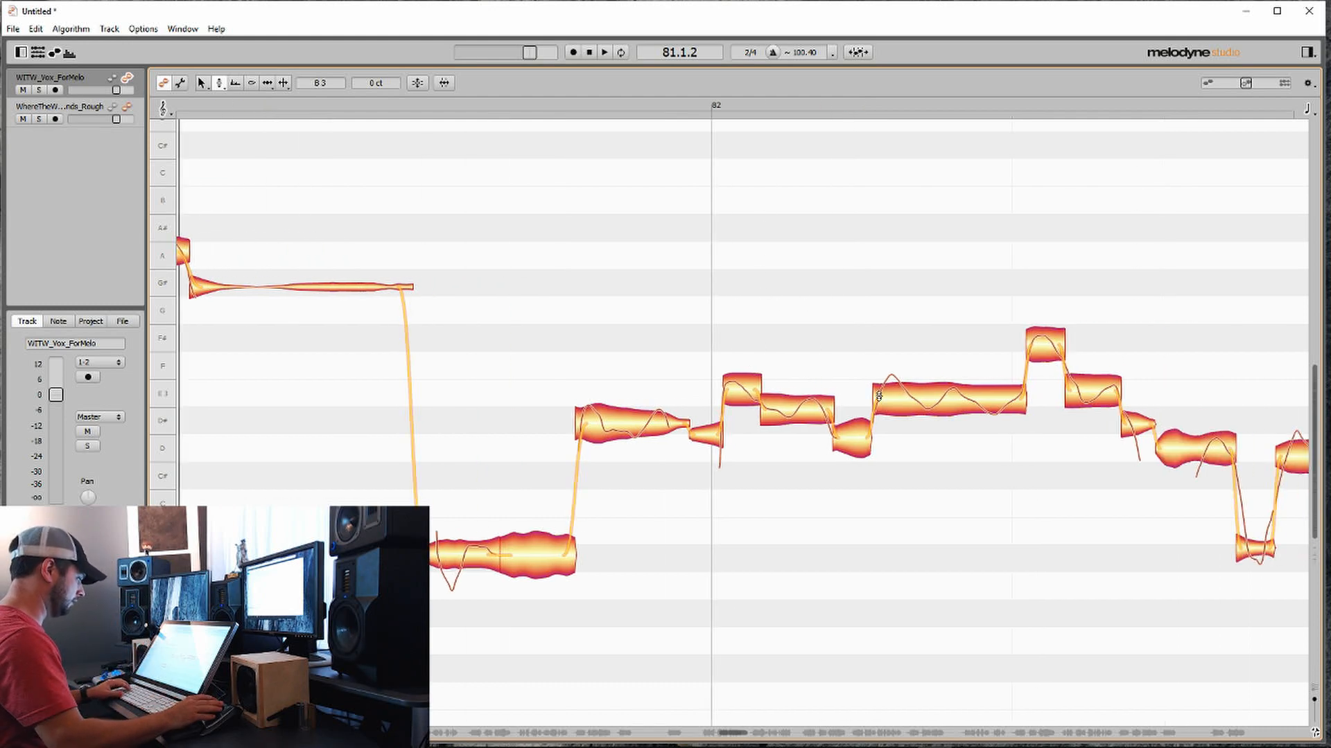
{"action": "right_click", "coordinate": [876, 398]}
{"action": "left_click", "coordinate": [876, 400]}
{"action": "scroll", "coordinate": [831, 409], "scroll_direction": "right", "scroll_amount": 2}
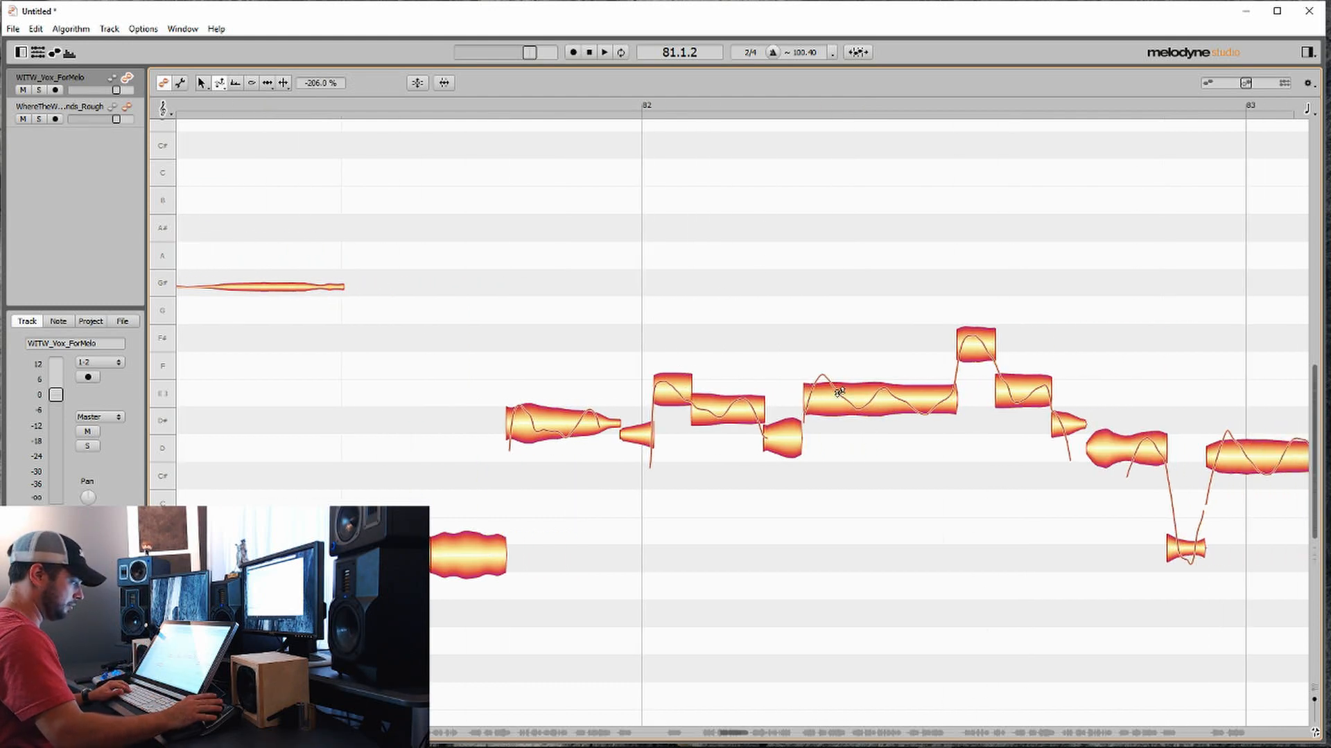
{"action": "left_click", "coordinate": [839, 393]}
Step: Centre the long note in bar 82 on E 3 at 0 ct and adjust its pitch drift to about -780 %
{"action": "right_click", "coordinate": [785, 452]}
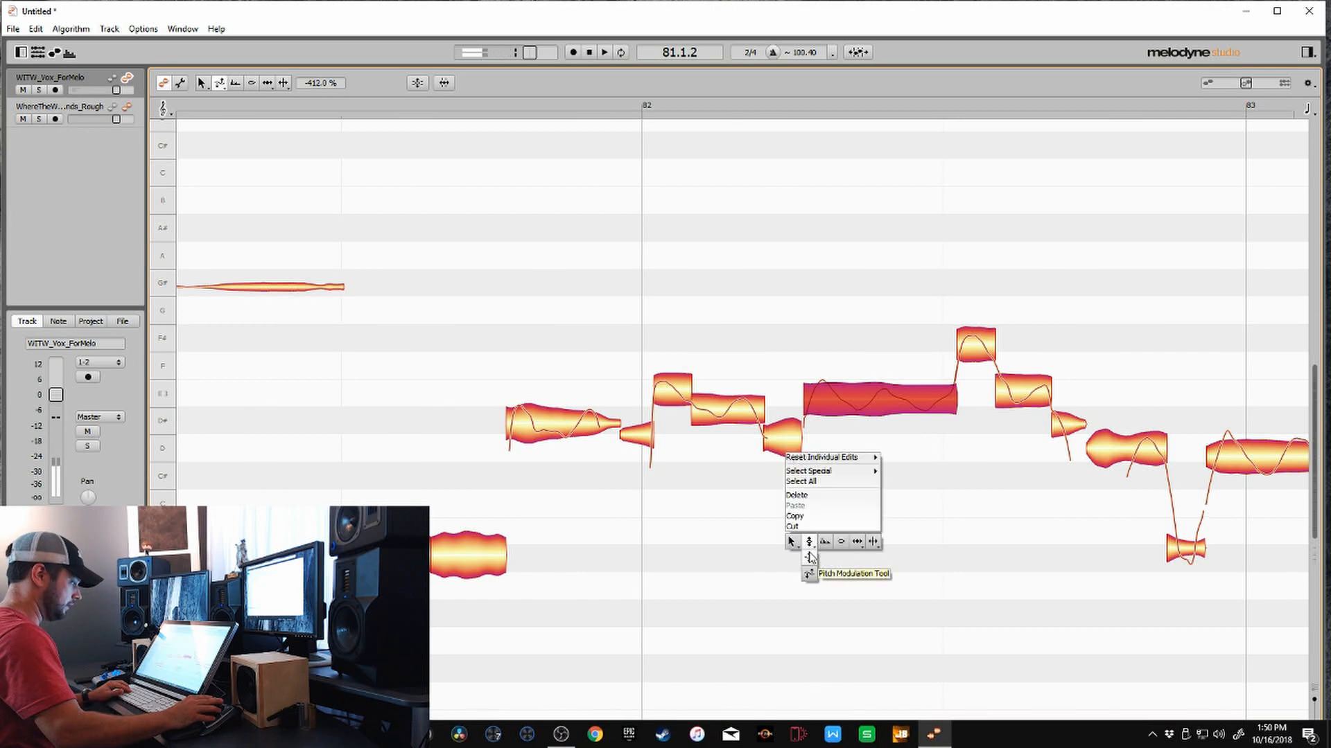
{"action": "left_click", "coordinate": [809, 556]}
{"action": "right_click", "coordinate": [814, 320]}
{"action": "mouse_move", "coordinate": [838, 409]}
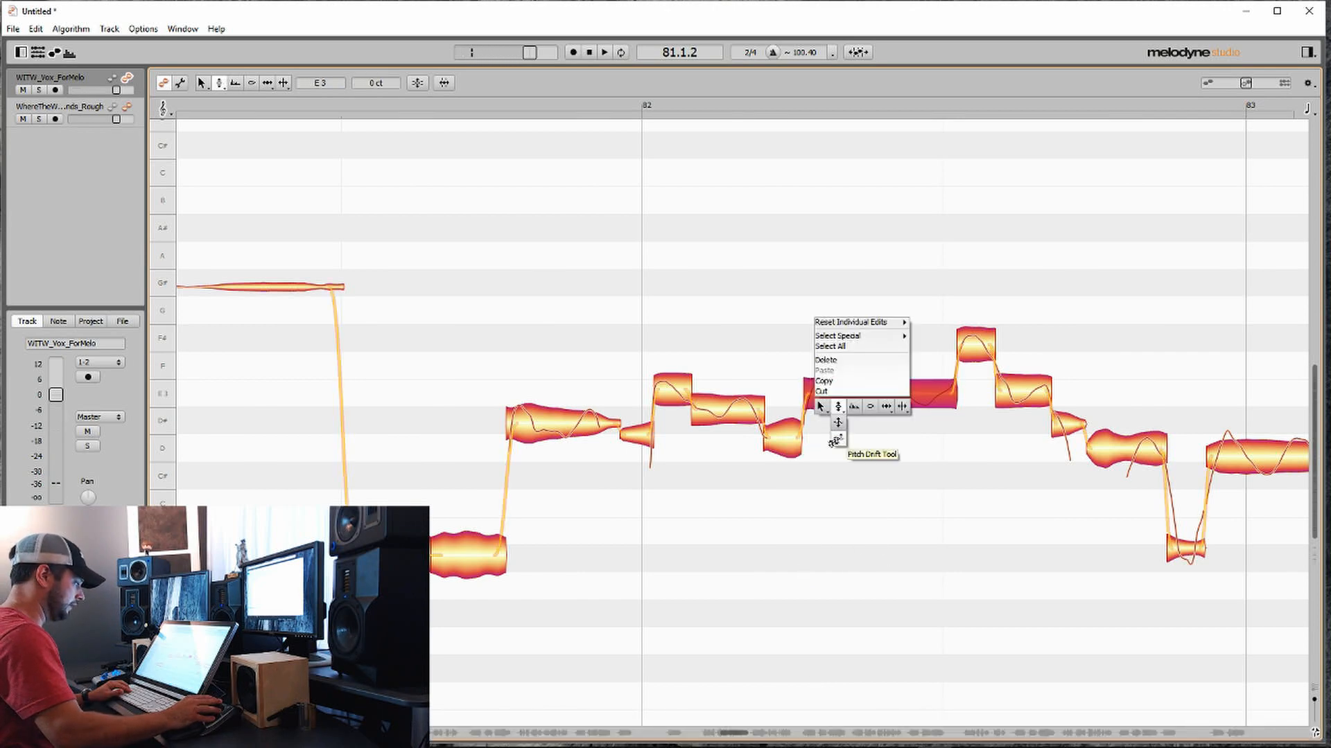
{"action": "left_click", "coordinate": [835, 441]}
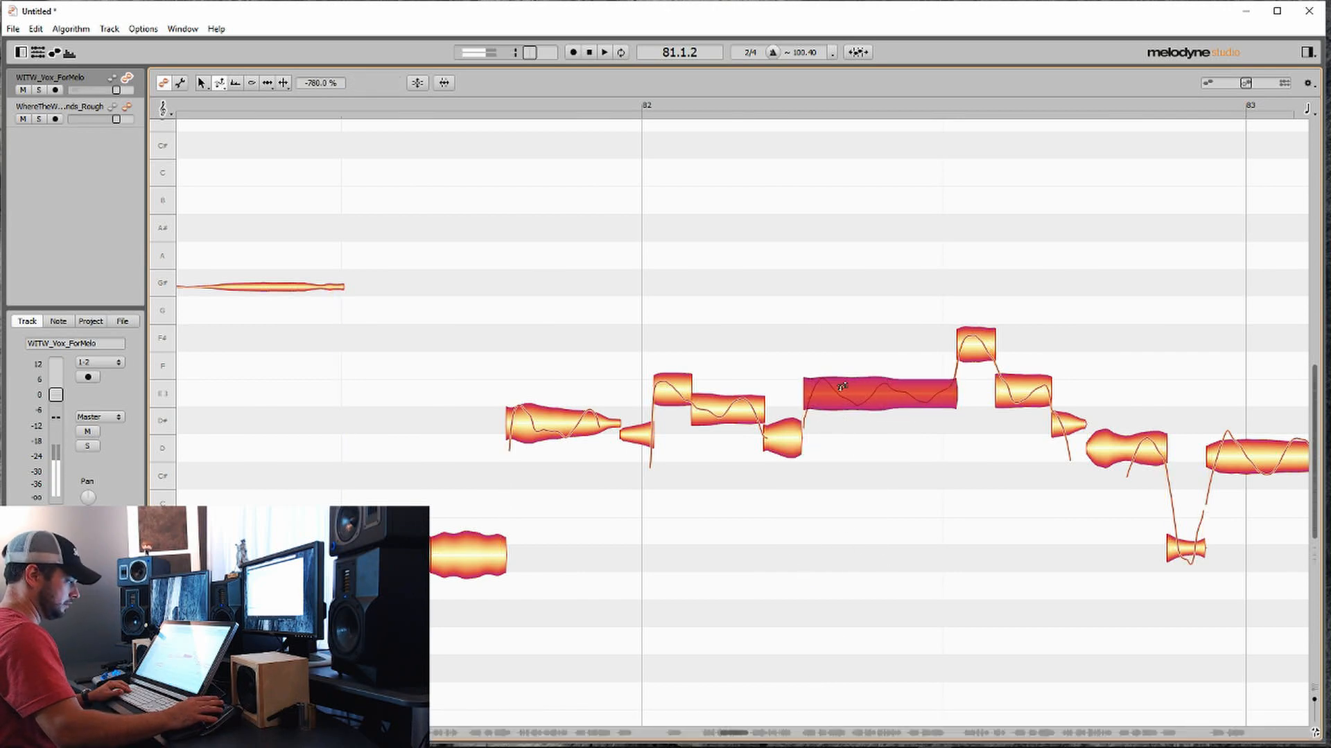
{"action": "right_click", "coordinate": [831, 424]}
{"action": "left_click", "coordinate": [820, 424]}
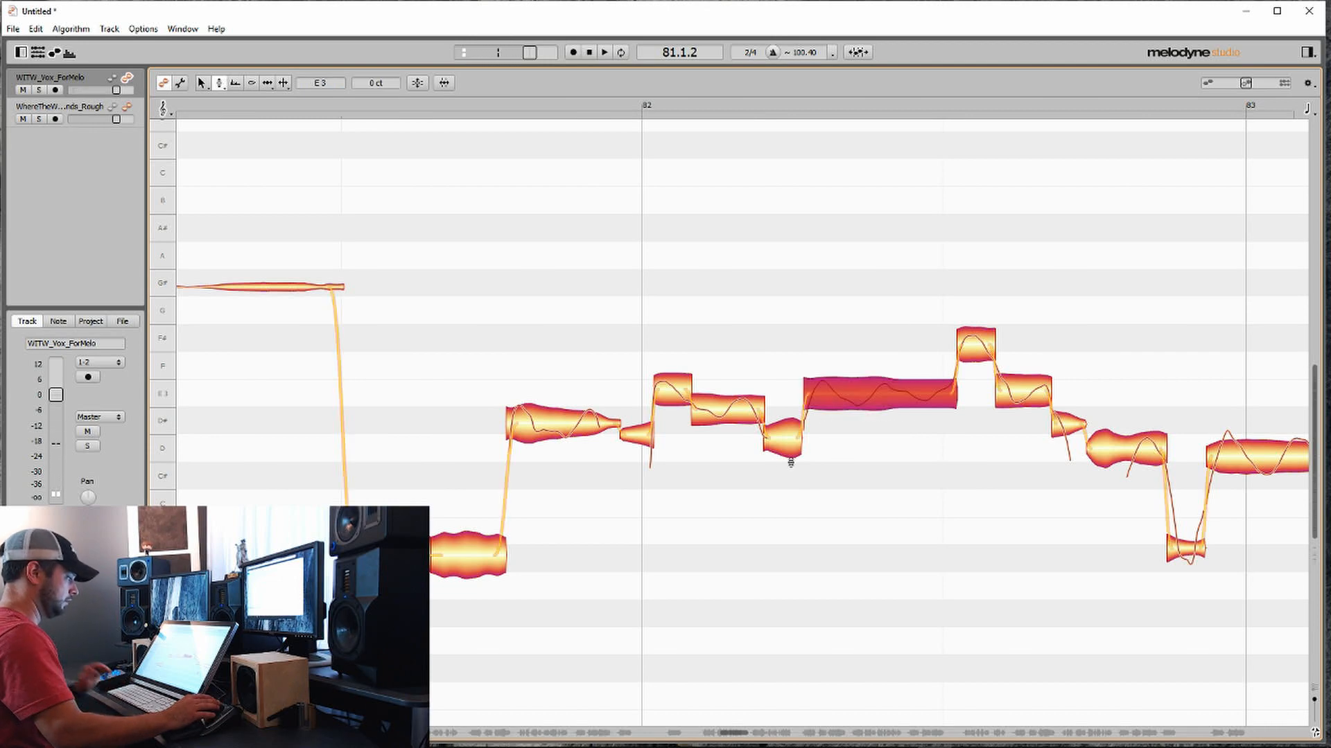
Step: Centre the short note right after the F# peak in bar 82 on E 3 at 0 ct
{"action": "scroll", "coordinate": [863, 442], "scroll_direction": "right", "scroll_amount": 3}
{"action": "left_click", "coordinate": [817, 399]}
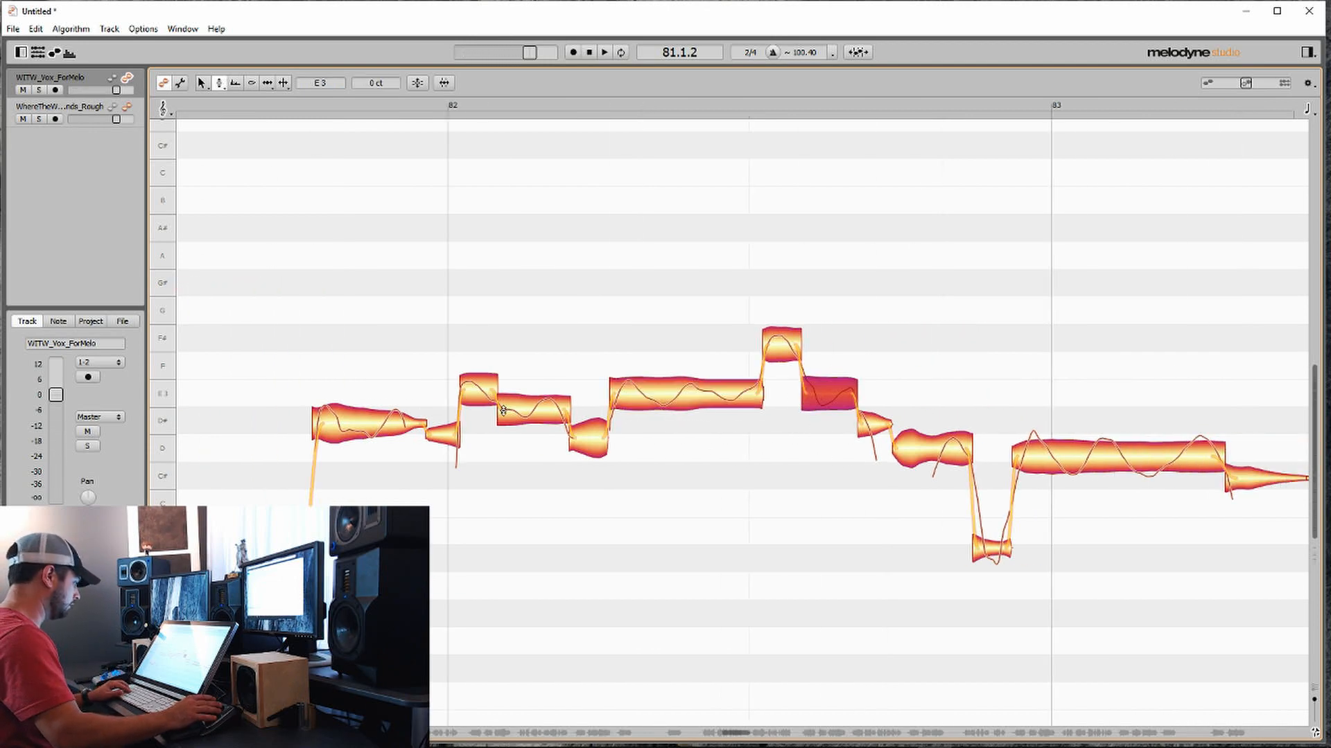
{"action": "scroll", "coordinate": [597, 479], "scroll_direction": "left", "scroll_amount": 5}
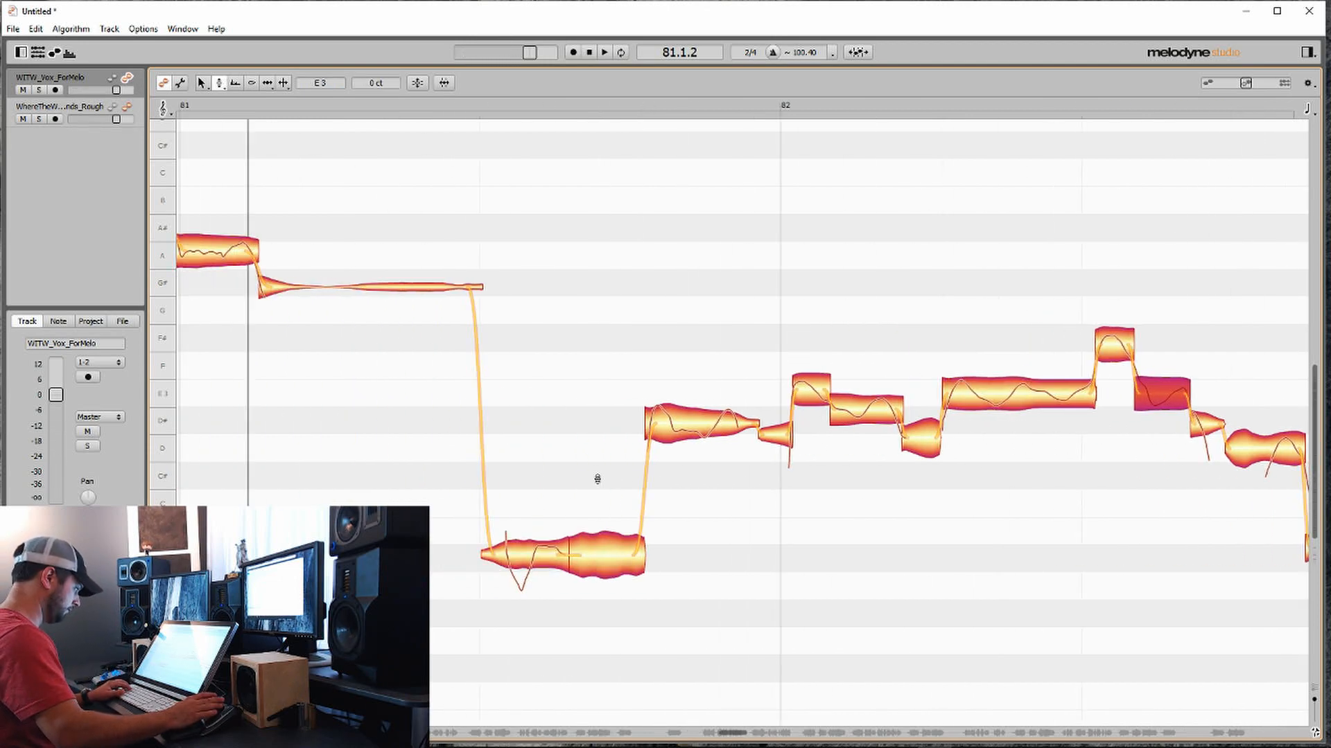
Step: Centre the note just before bar 82 on D# 3 at 0 ct
{"action": "left_click", "coordinate": [670, 441]}
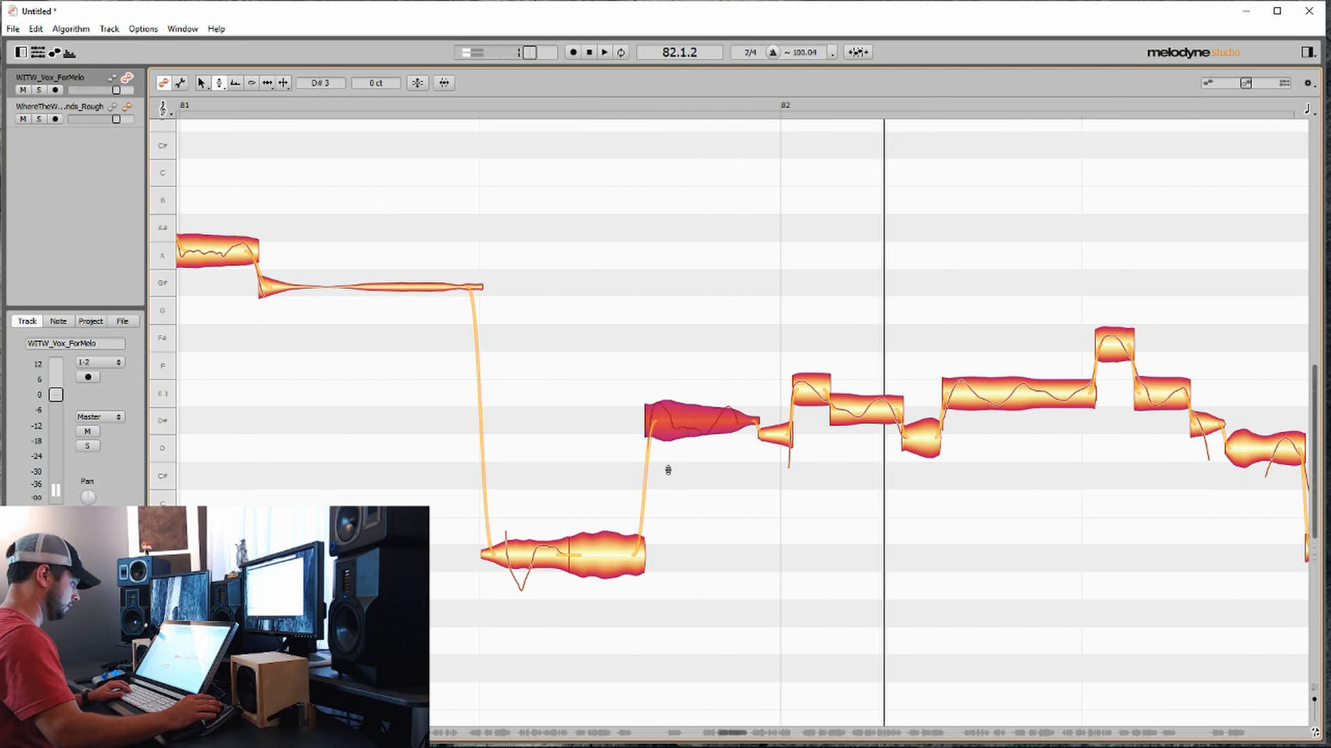
Step: Split the long A note in the first half of bar 80 where its pitch falls away, and return to the Pitch tool
{"action": "scroll", "coordinate": [666, 485], "scroll_direction": "left", "scroll_amount": 3}
{"action": "scroll", "coordinate": [664, 522], "scroll_direction": "left", "scroll_amount": 14}
{"action": "right_click", "coordinate": [409, 298]}
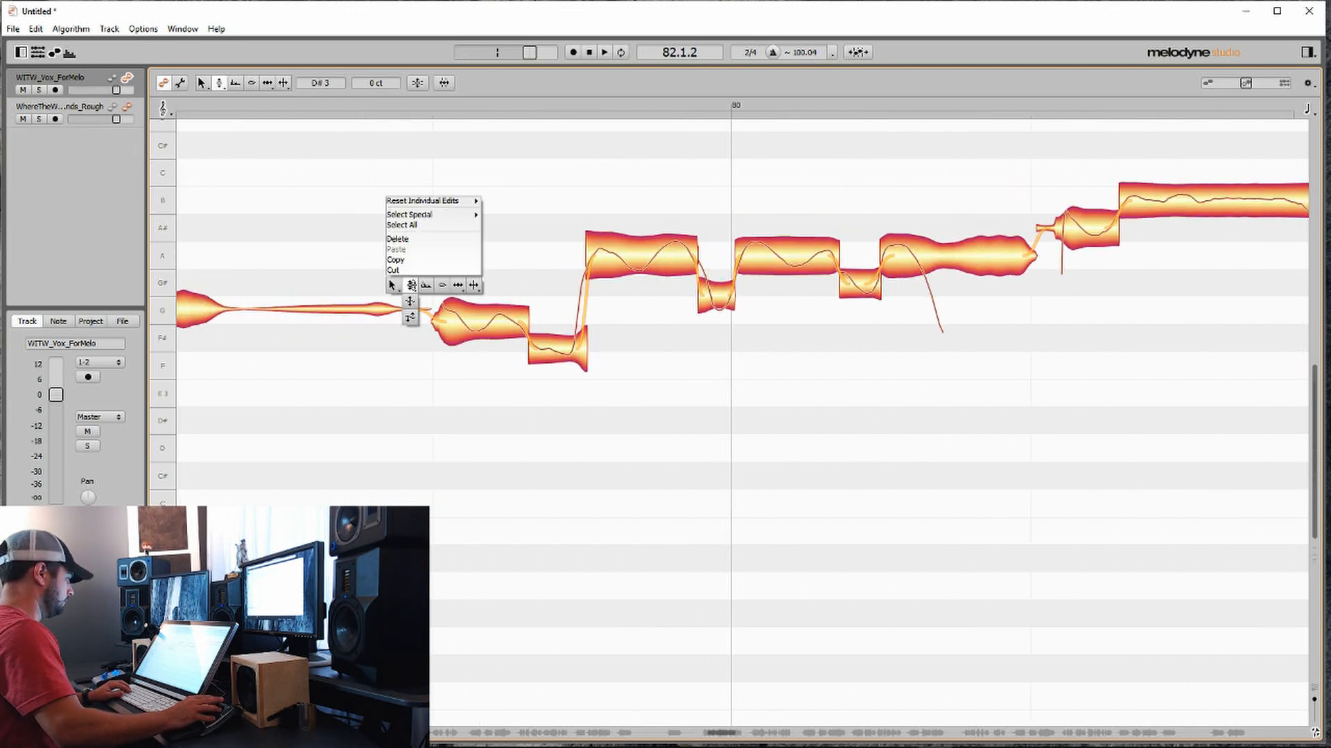
{"action": "left_click", "coordinate": [409, 301]}
{"action": "scroll", "coordinate": [409, 289], "scroll_direction": "left", "scroll_amount": 12}
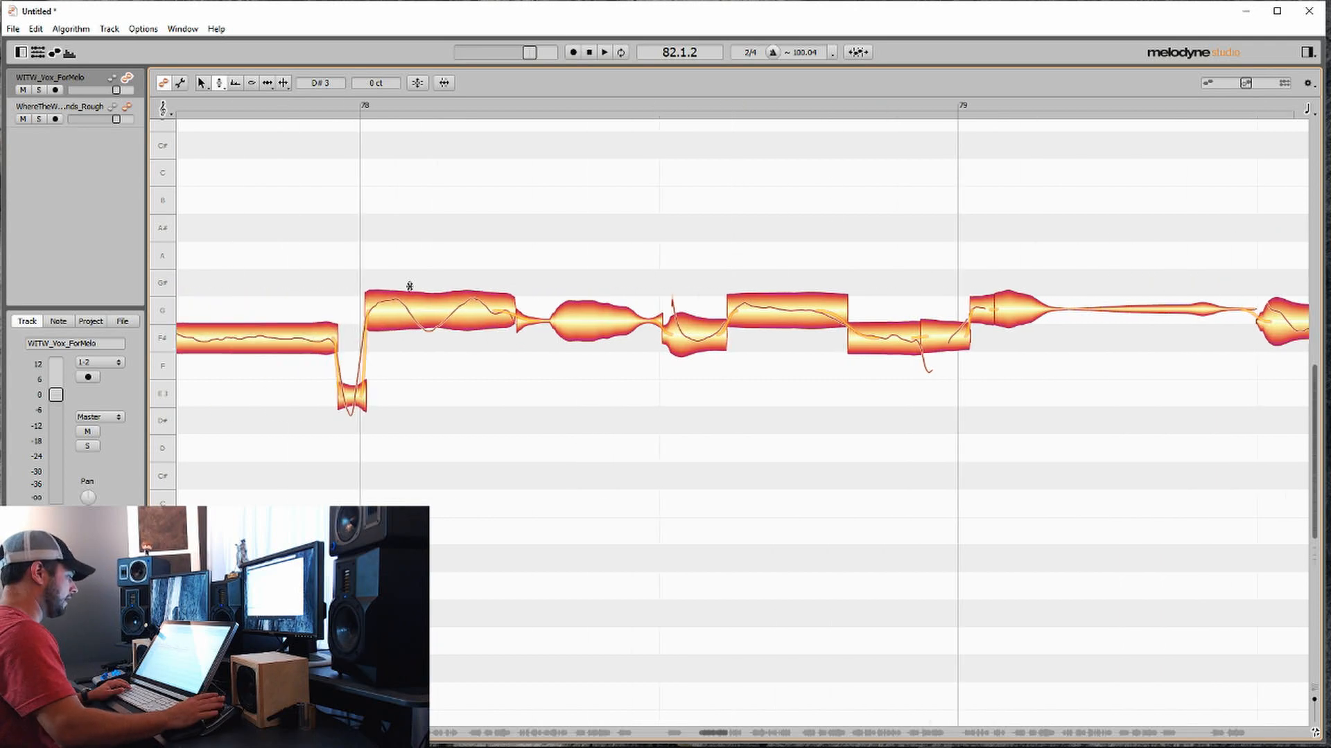
{"action": "scroll", "coordinate": [409, 289], "scroll_direction": "right", "scroll_amount": 13}
{"action": "right_click", "coordinate": [495, 287]}
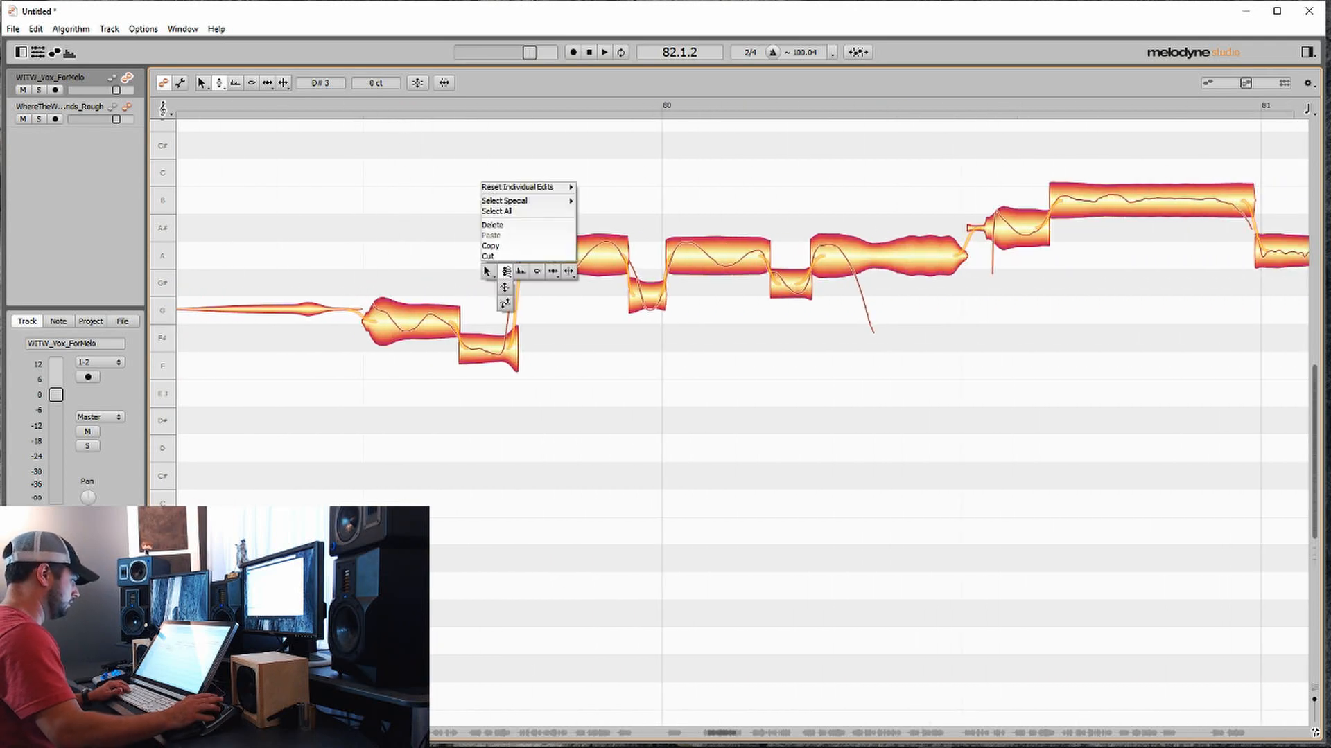
{"action": "left_click", "coordinate": [532, 281]}
{"action": "scroll", "coordinate": [531, 282], "scroll_direction": "right", "scroll_amount": 1}
{"action": "scroll", "coordinate": [532, 282], "scroll_direction": "right", "scroll_amount": 4}
{"action": "right_click", "coordinate": [516, 278]}
{"action": "left_click", "coordinate": [576, 289]}
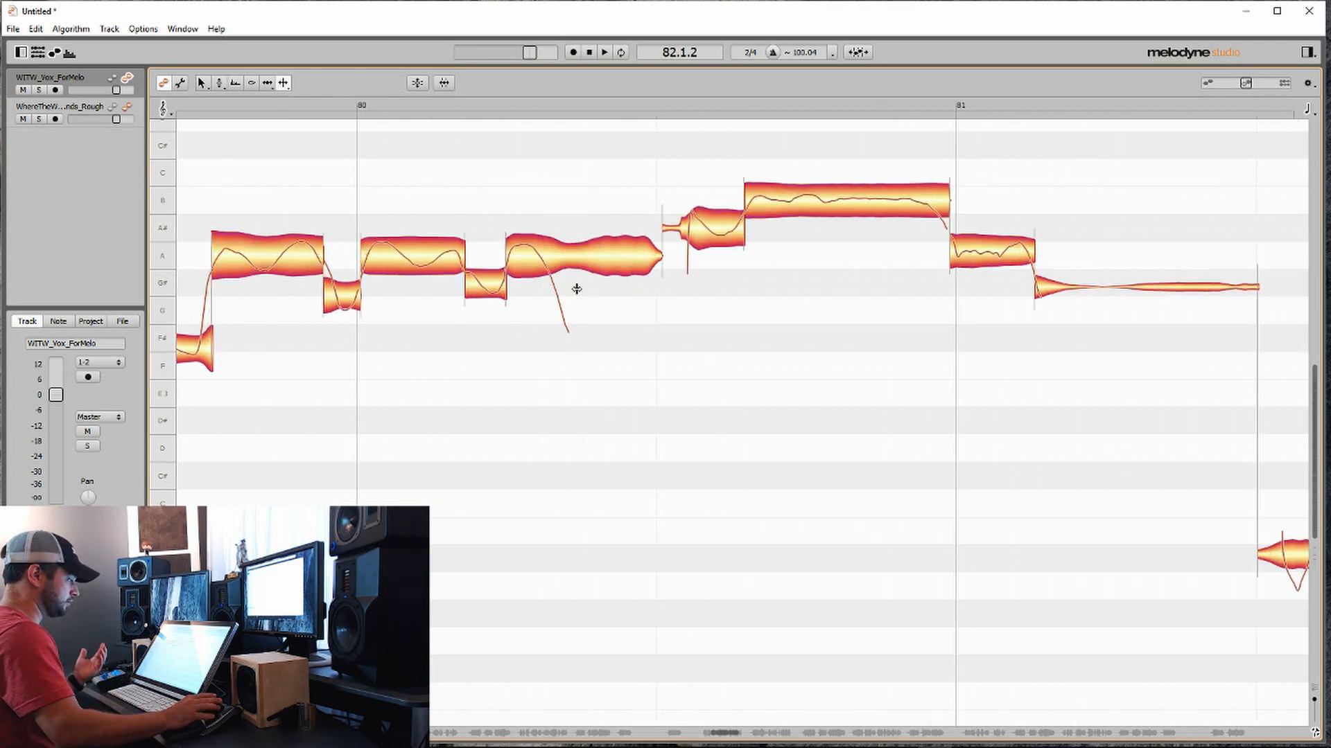
{"action": "left_click", "coordinate": [548, 260]}
{"action": "right_click", "coordinate": [527, 298]}
{"action": "left_click", "coordinate": [555, 300]}
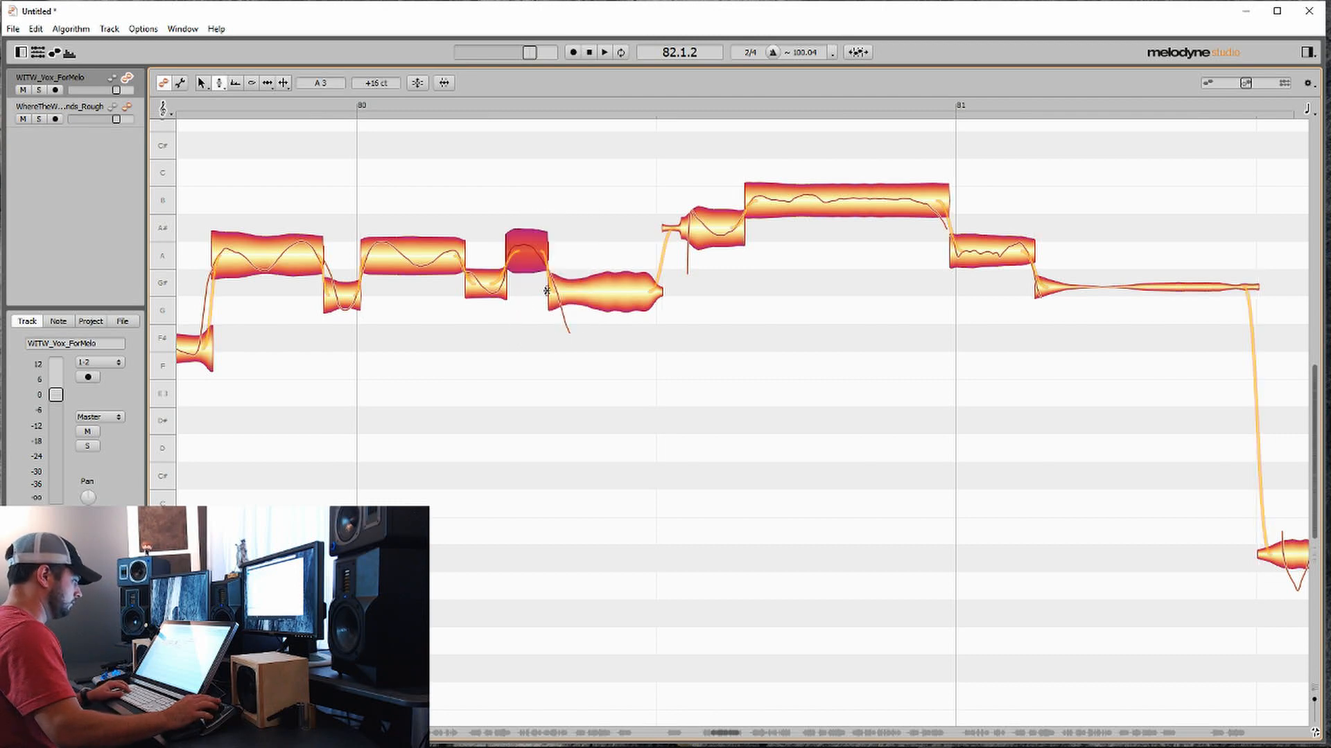
Step: Select the long B 3 note before bar 81 and play back the phrase from the middle of bar 79
{"action": "scroll", "coordinate": [649, 203], "scroll_direction": "right", "scroll_amount": 2}
{"action": "left_click", "coordinate": [649, 203]}
{"action": "scroll", "coordinate": [624, 263], "scroll_direction": "left", "scroll_amount": 8}
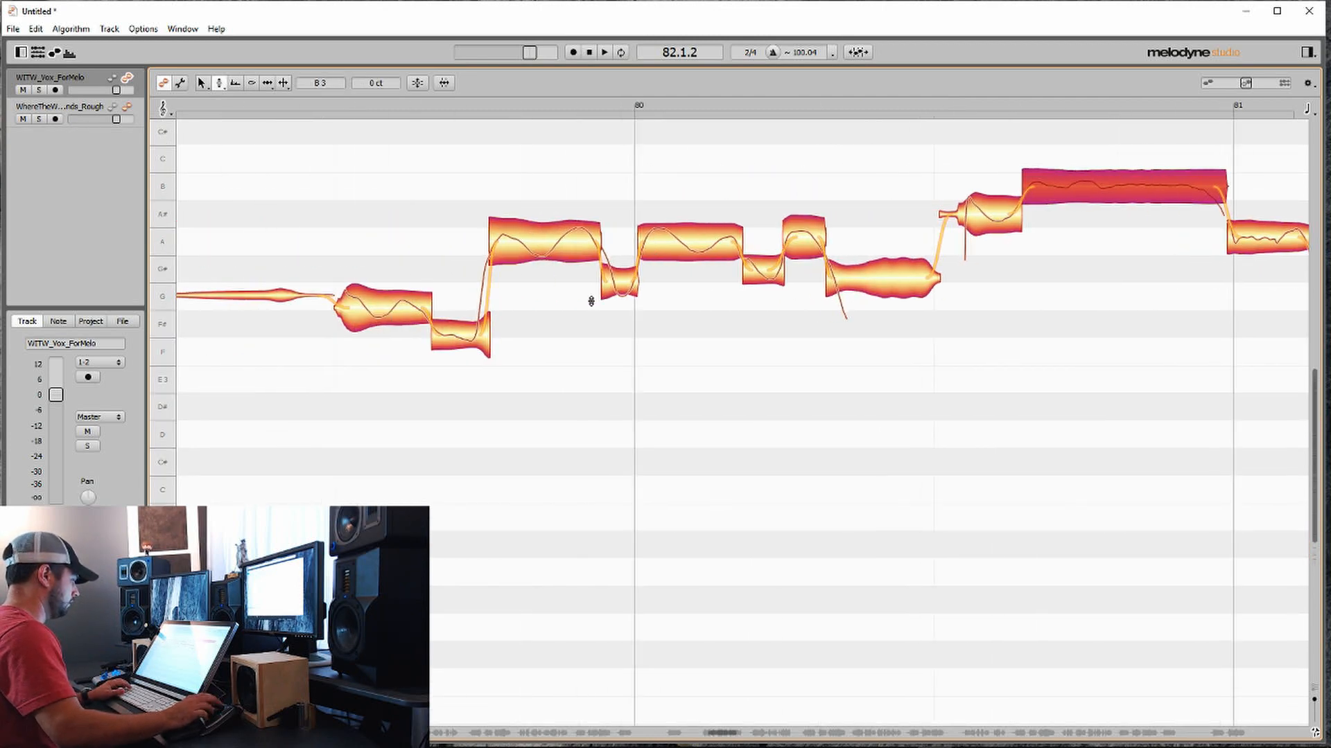
{"action": "key", "text": "space"}
{"action": "key", "text": "space"}
{"action": "key", "text": "space"}
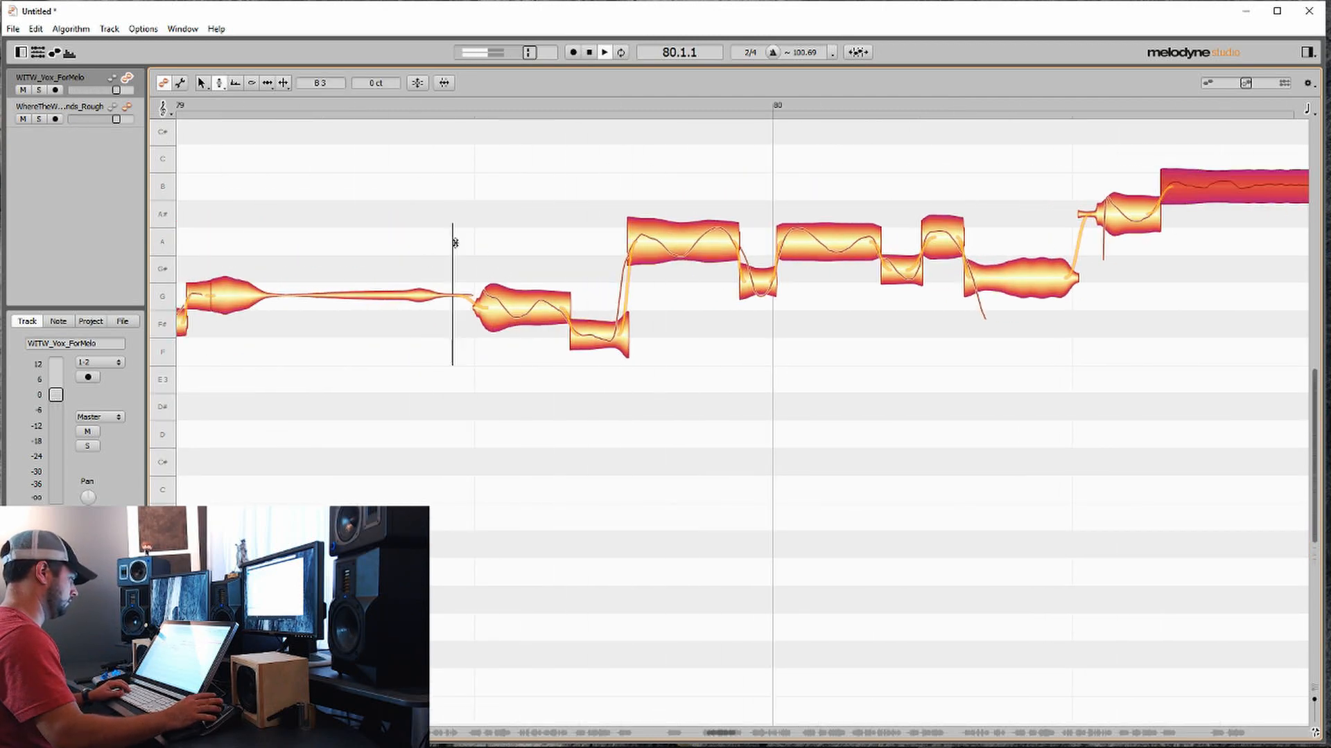
{"action": "key", "text": "space"}
Step: Centre the note just after the middle of bar 79 on G 3 at 0 ct and listen to the phrase again
{"action": "double_click", "coordinate": [476, 319]}
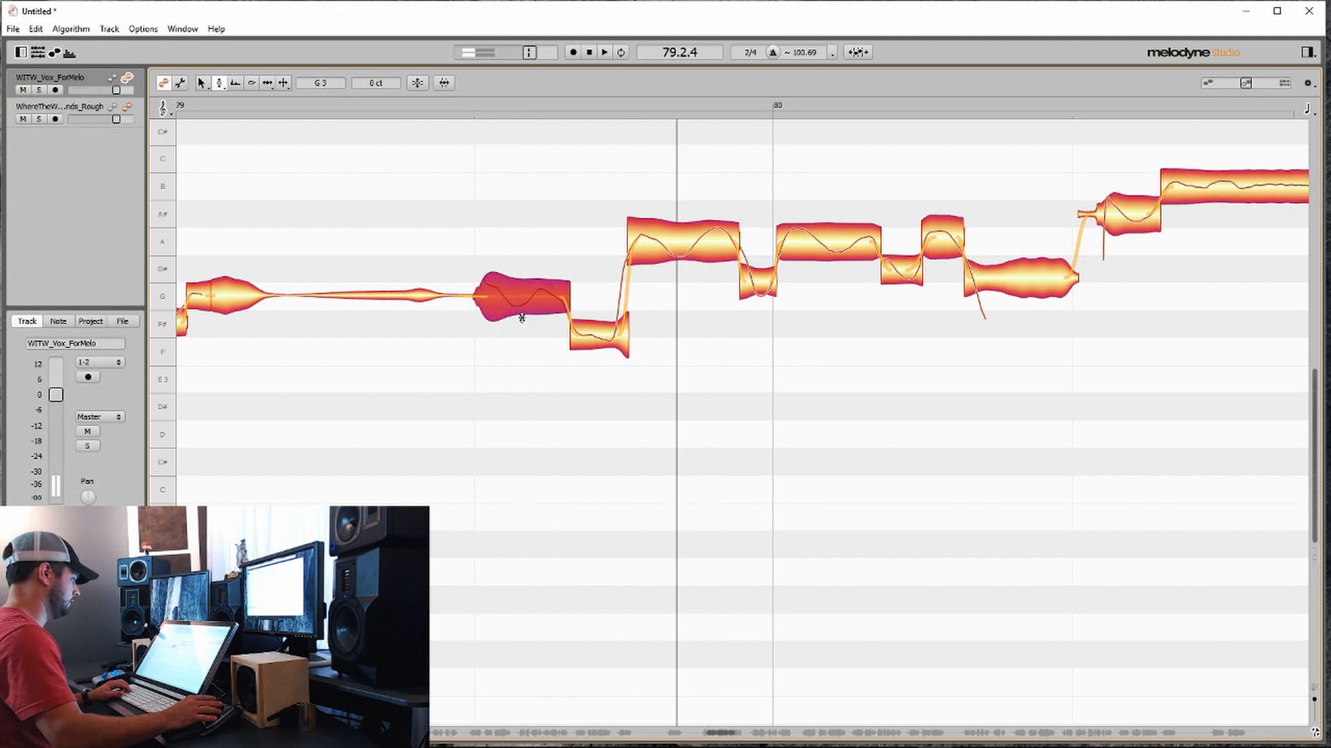
{"action": "left_click", "coordinate": [439, 249]}
{"action": "left_click", "coordinate": [520, 305]}
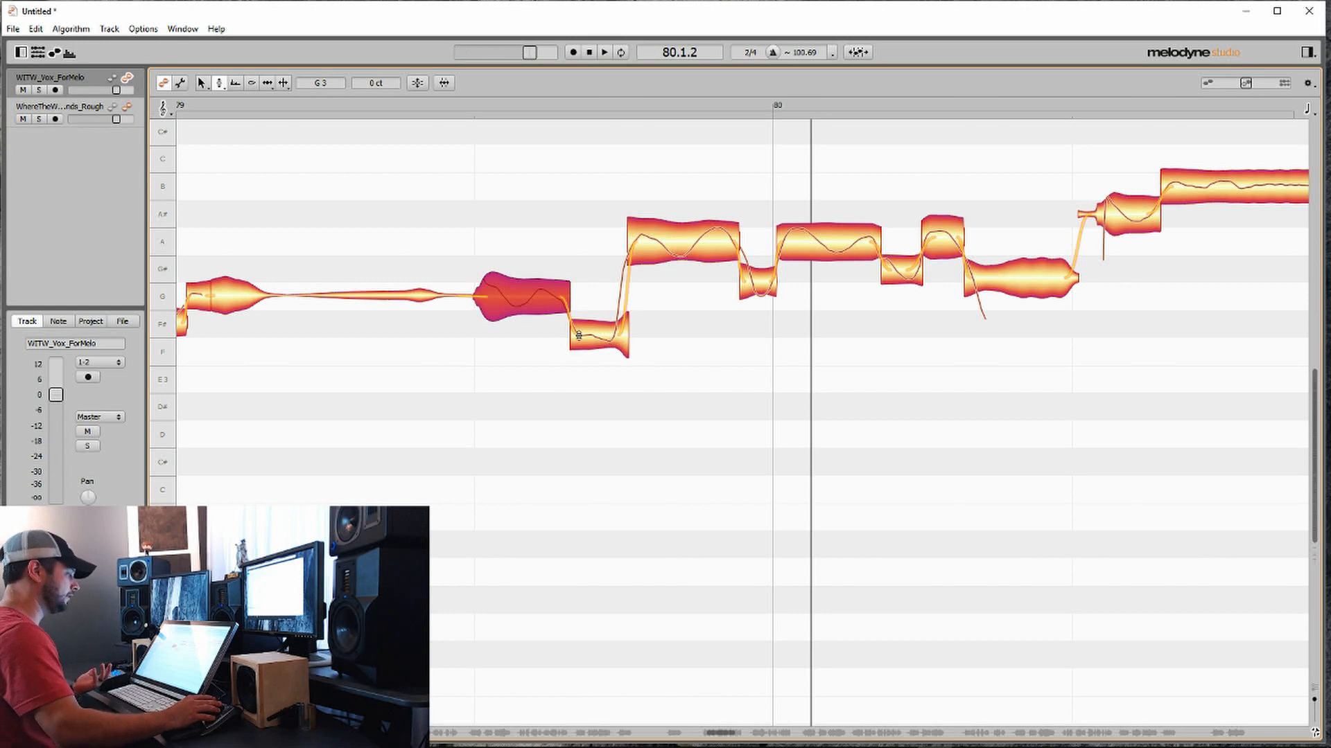
Step: Examine the low F# 3 note just before bar 80 and its pitch transition up into the following A 3 note
{"action": "scroll", "coordinate": [520, 374], "scroll_direction": "left", "scroll_amount": 2}
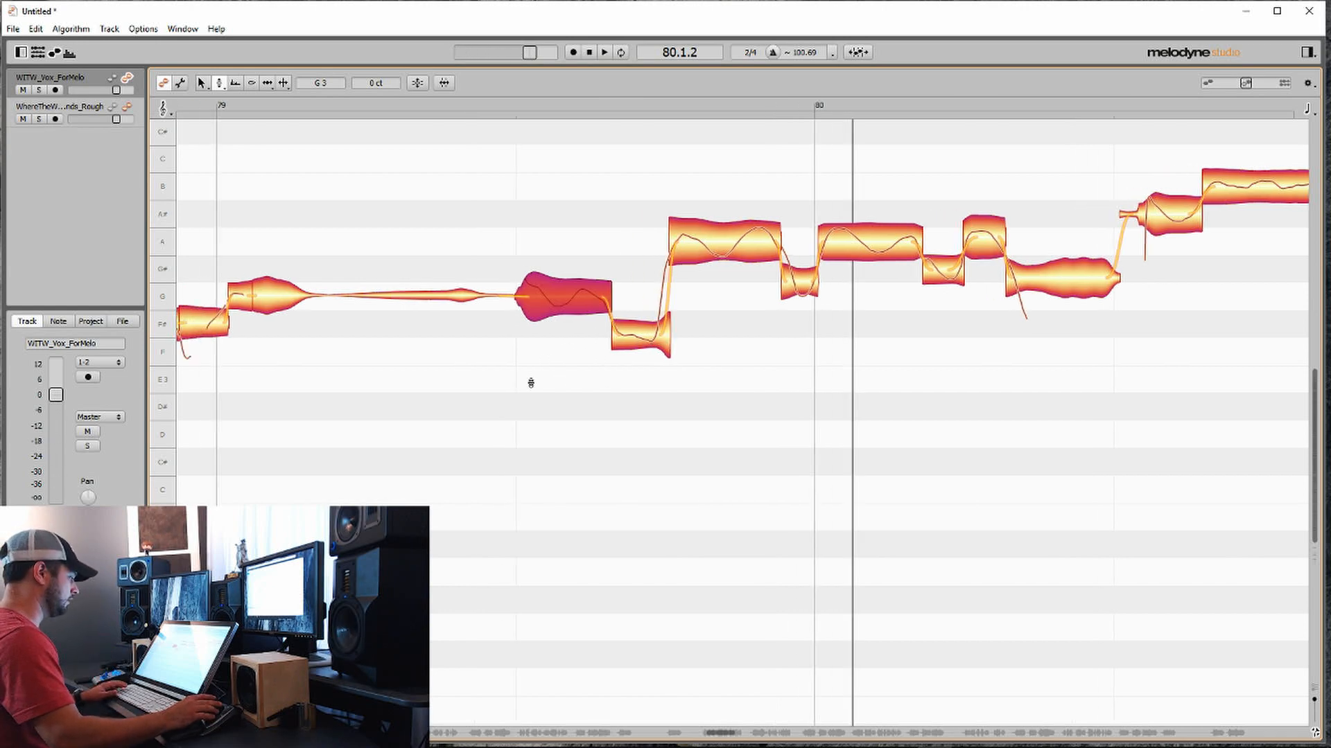
{"action": "scroll", "coordinate": [527, 380], "scroll_direction": "up", "scroll_amount": 2}
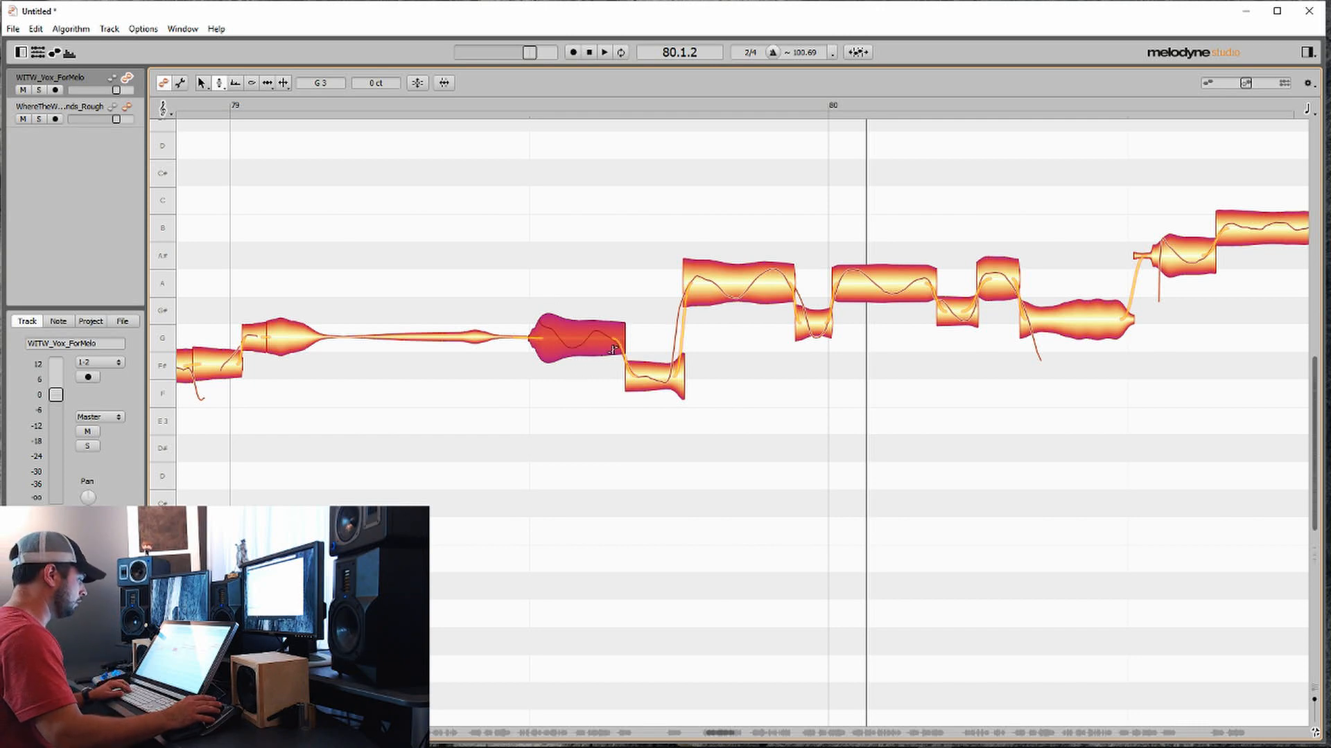
{"action": "scroll", "coordinate": [638, 360], "scroll_direction": "right", "scroll_amount": 1}
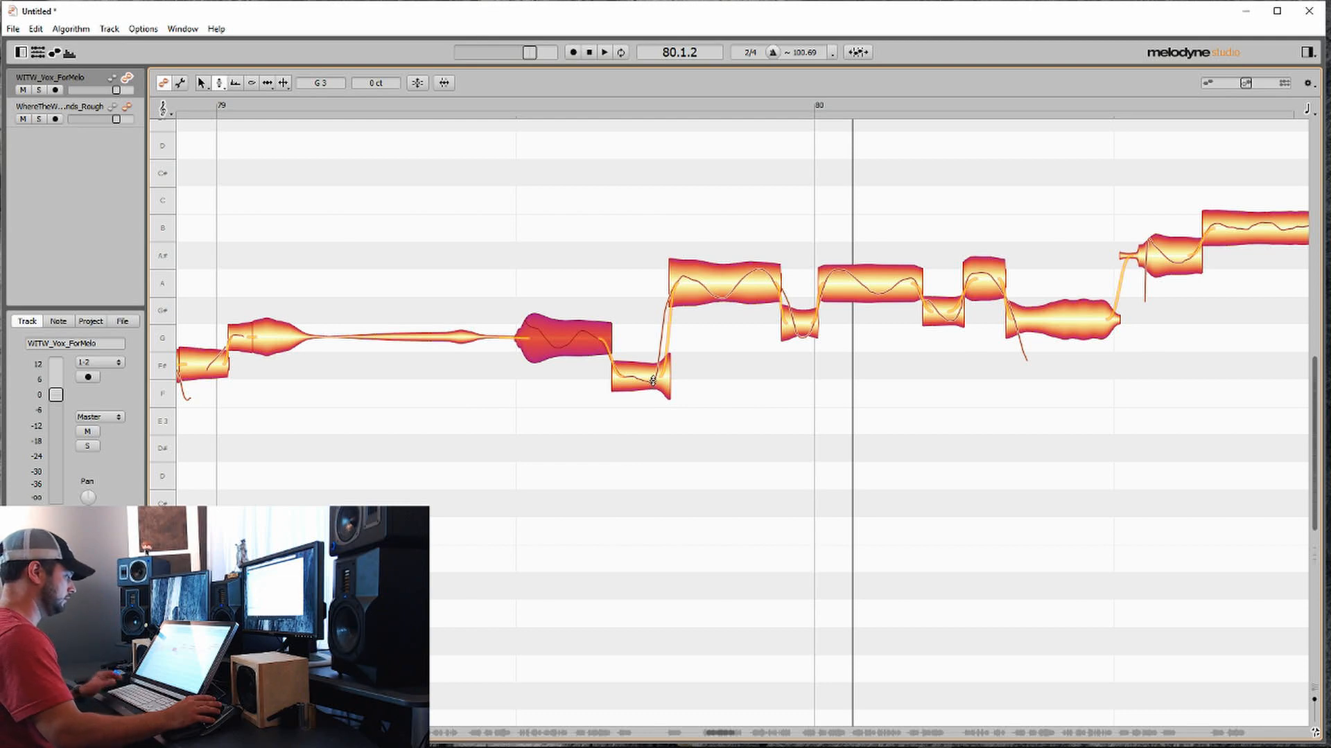
{"action": "scroll", "coordinate": [605, 366], "scroll_direction": "left", "scroll_amount": 3}
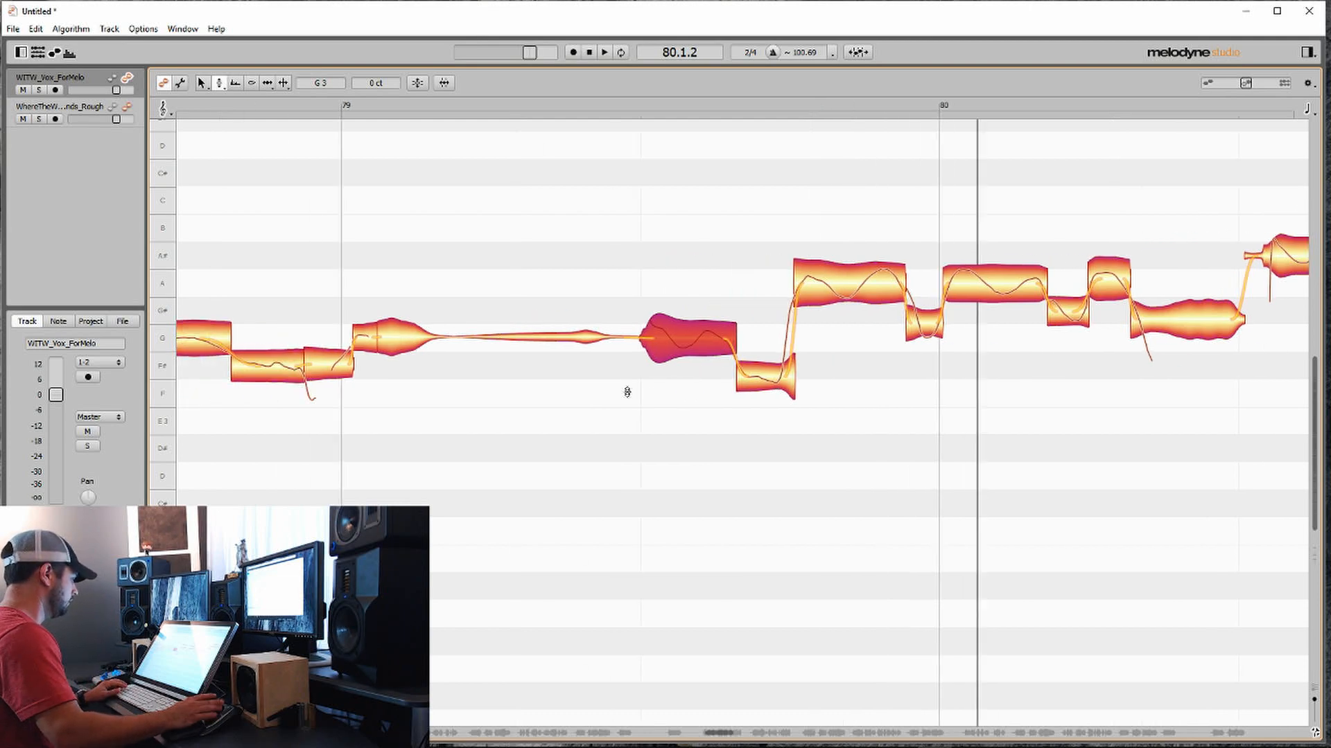
{"action": "scroll", "coordinate": [627, 388], "scroll_direction": "right", "scroll_amount": 2}
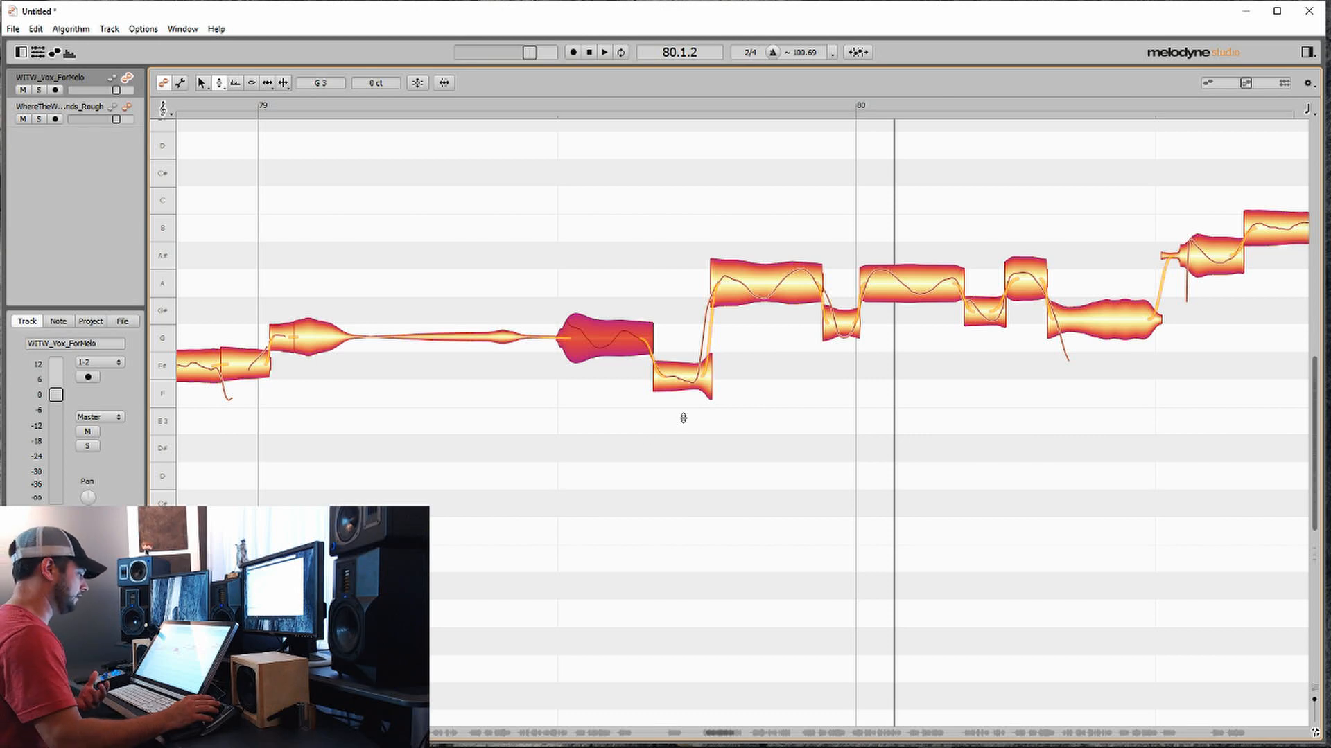
{"action": "left_click", "coordinate": [703, 370]}
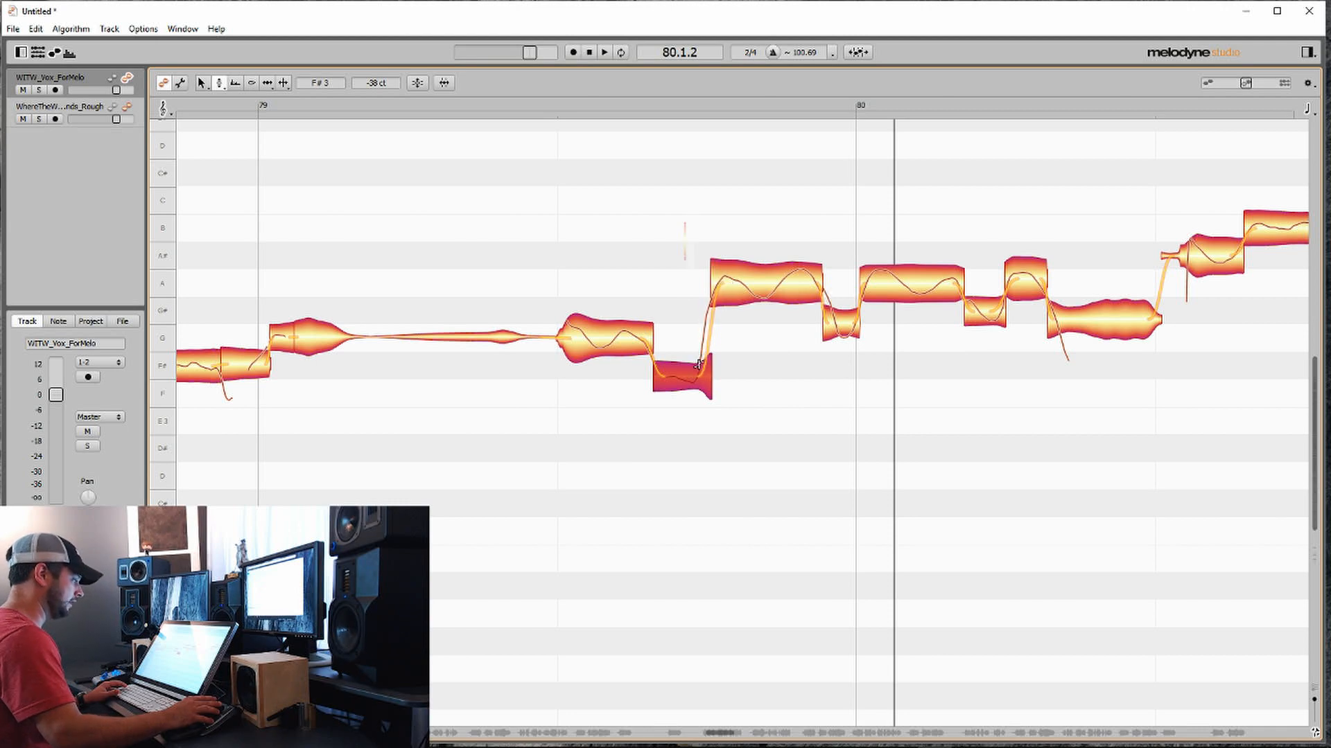
{"action": "left_click", "coordinate": [618, 226]}
{"action": "scroll", "coordinate": [618, 227], "scroll_direction": "up", "scroll_amount": 1}
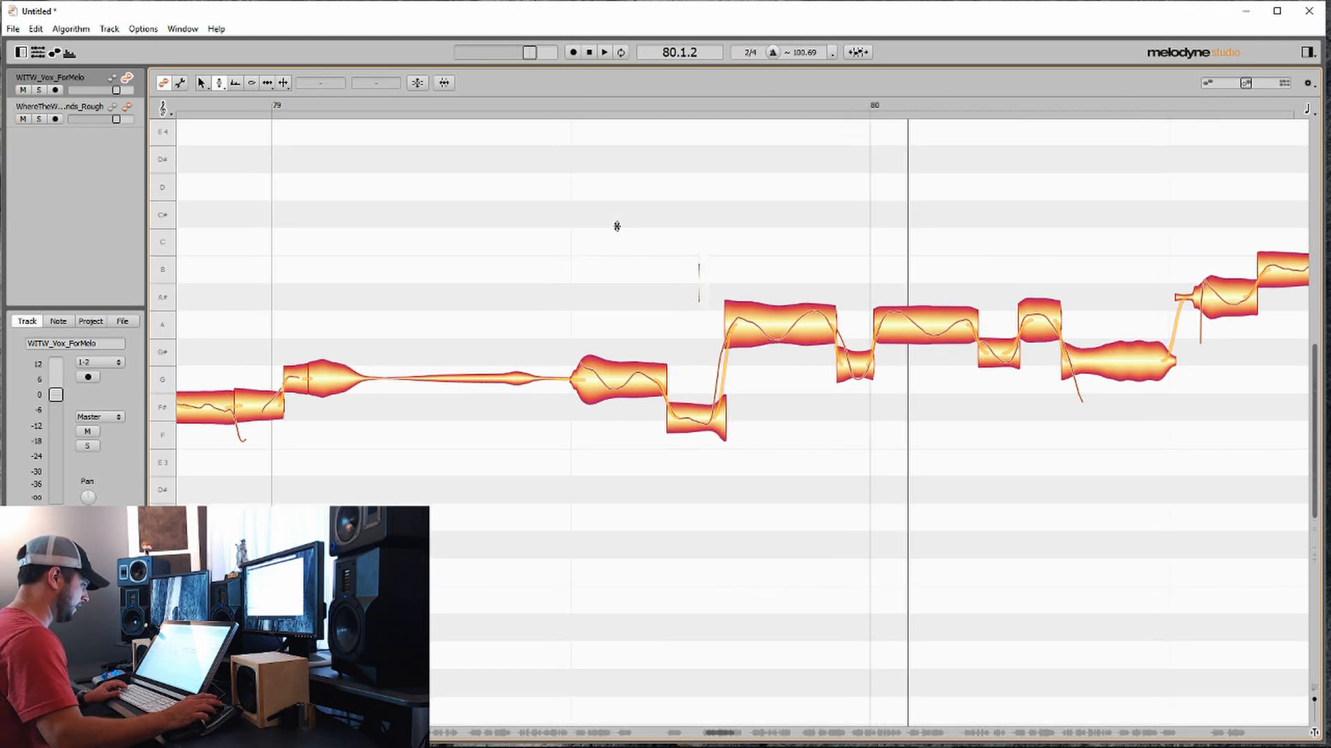
{"action": "scroll", "coordinate": [578, 295], "scroll_direction": "right", "scroll_amount": 1}
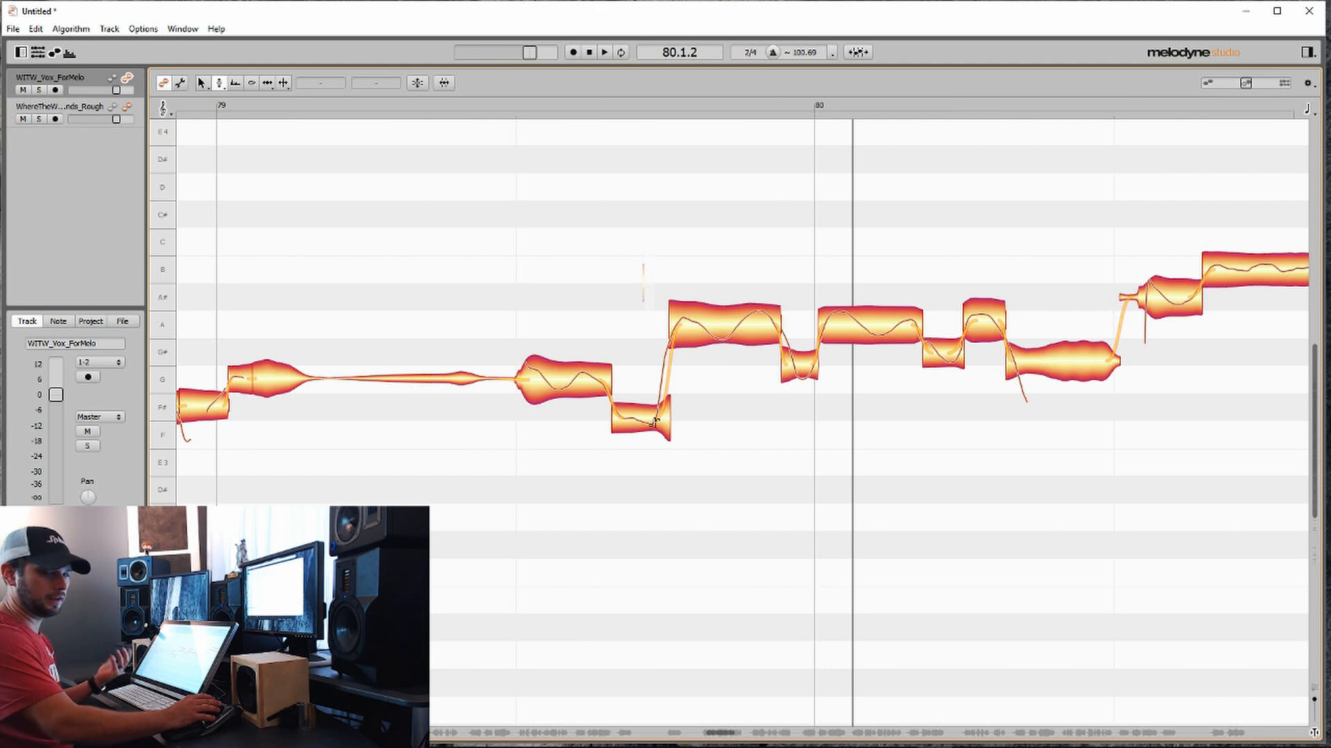
{"action": "scroll", "coordinate": [654, 451], "scroll_direction": "left", "scroll_amount": 2}
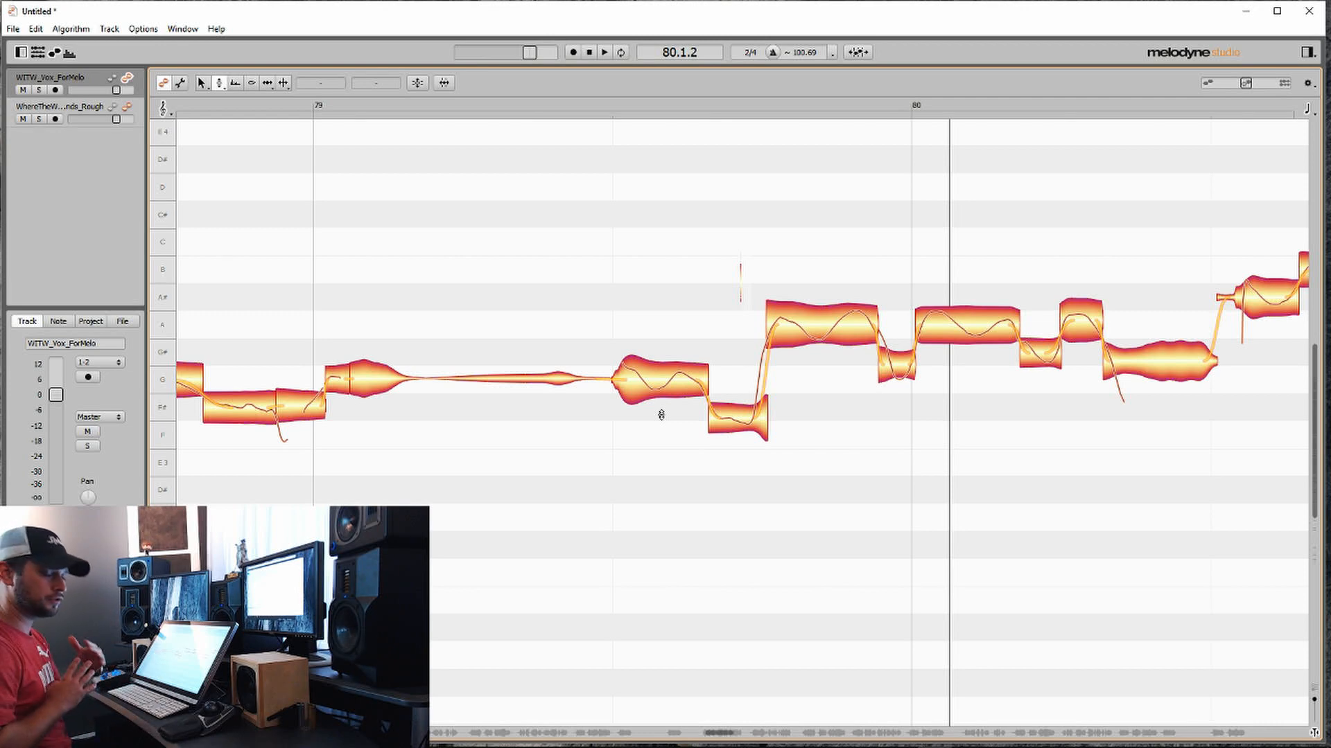
{"action": "scroll", "coordinate": [660, 415], "scroll_direction": "right", "scroll_amount": 1}
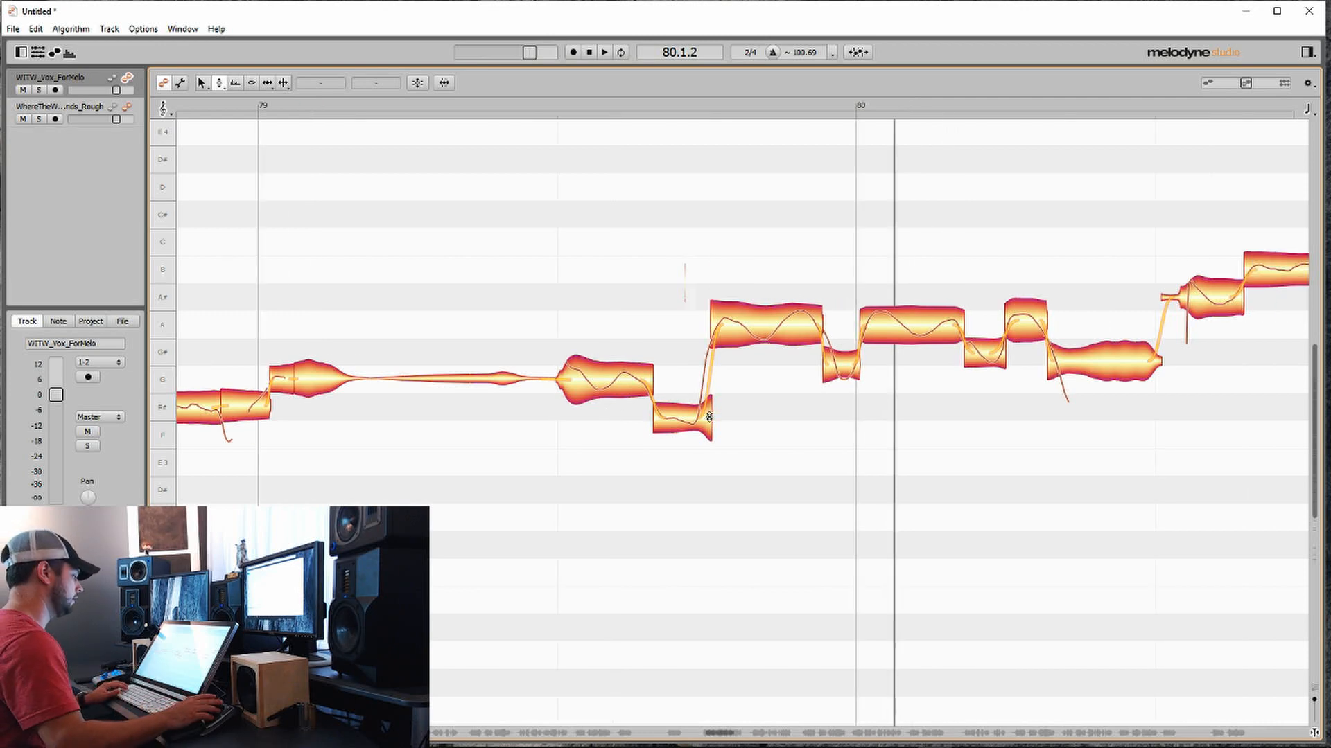
Step: Adjust the pitch drift of the long G 3 note in the second half of bar 78 to about -767 %, and return to the Pitch tool
{"action": "scroll", "coordinate": [660, 419], "scroll_direction": "left", "scroll_amount": 5}
{"action": "scroll", "coordinate": [659, 425], "scroll_direction": "left", "scroll_amount": 5}
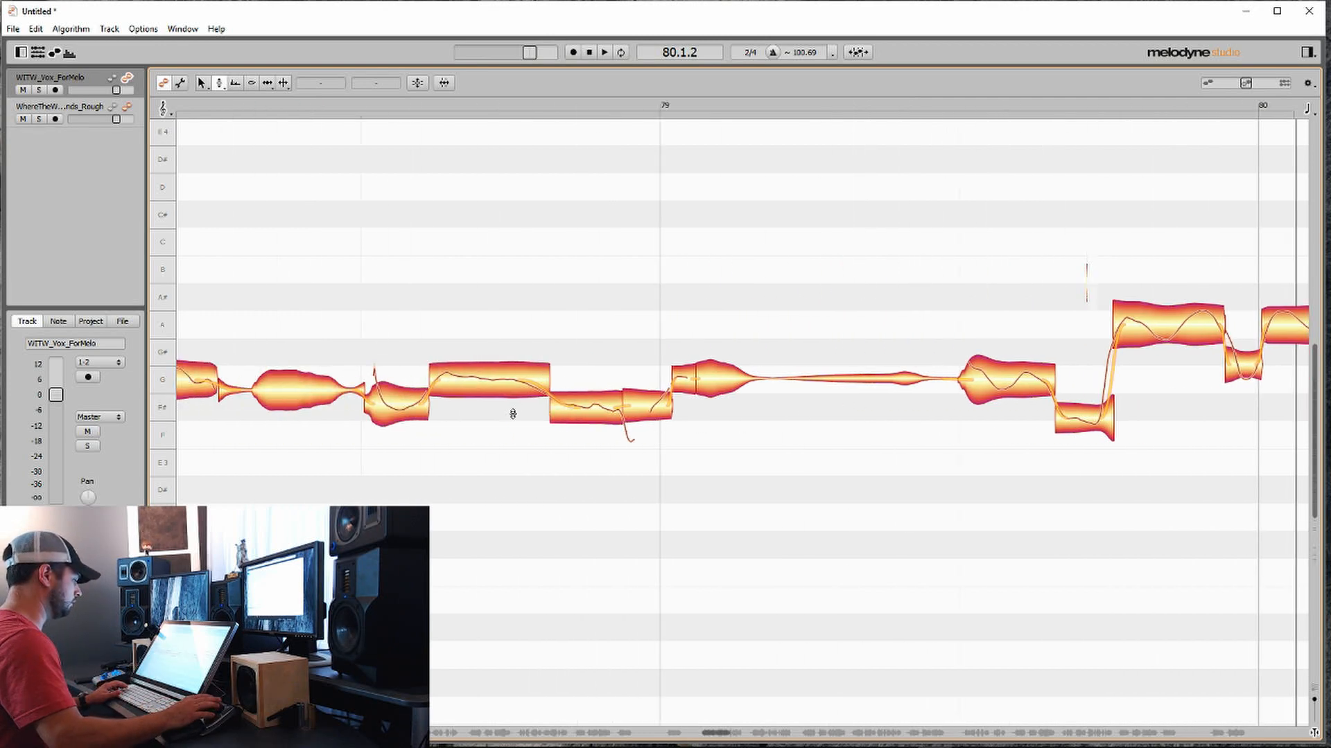
{"action": "scroll", "coordinate": [513, 414], "scroll_direction": "left", "scroll_amount": 4}
{"action": "left_click", "coordinate": [708, 374]}
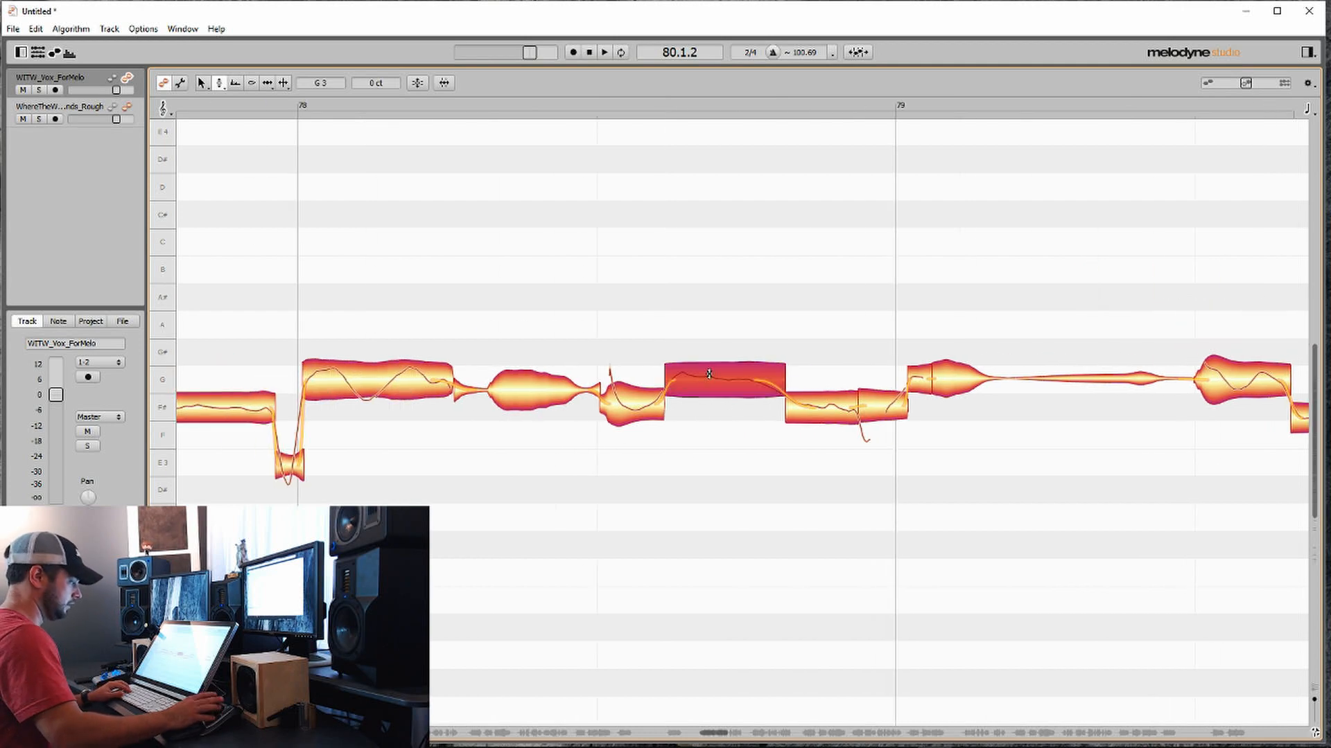
{"action": "right_click", "coordinate": [707, 374]}
{"action": "left_click", "coordinate": [705, 408]}
{"action": "right_click", "coordinate": [705, 388]}
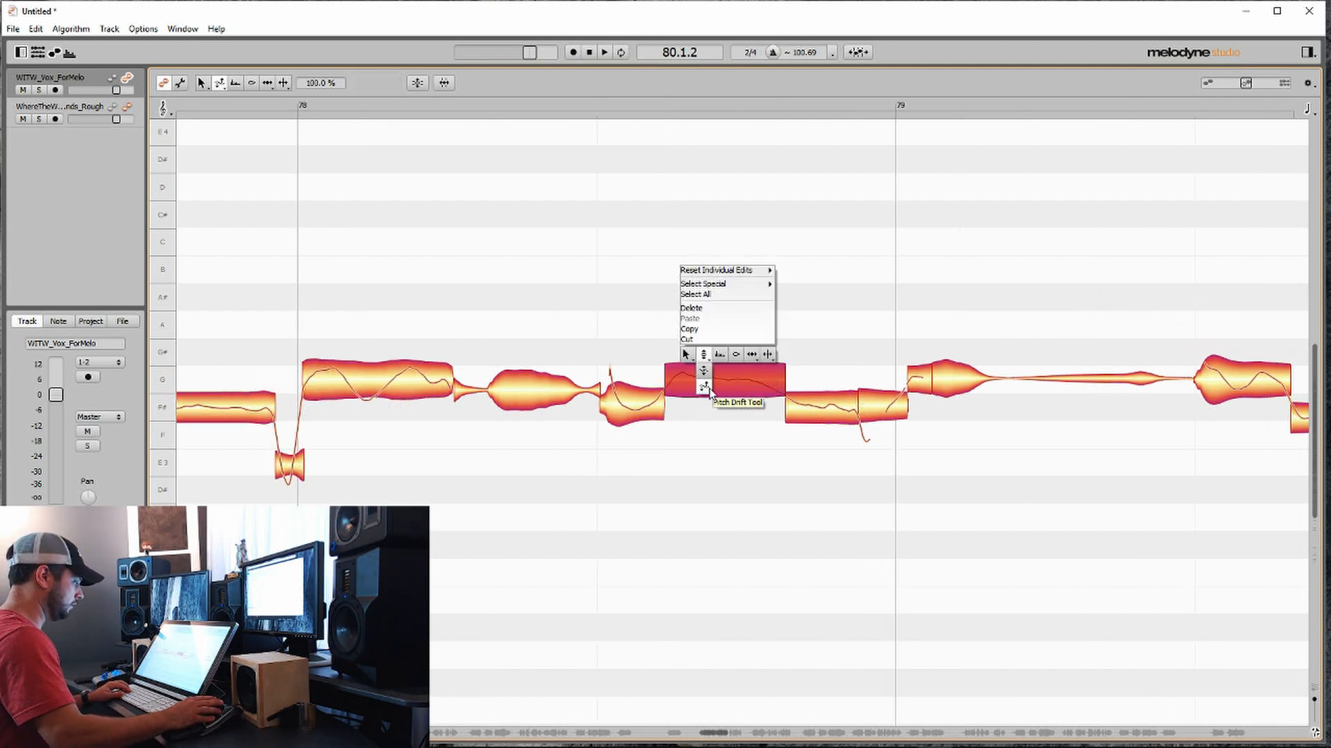
{"action": "left_click", "coordinate": [705, 388]}
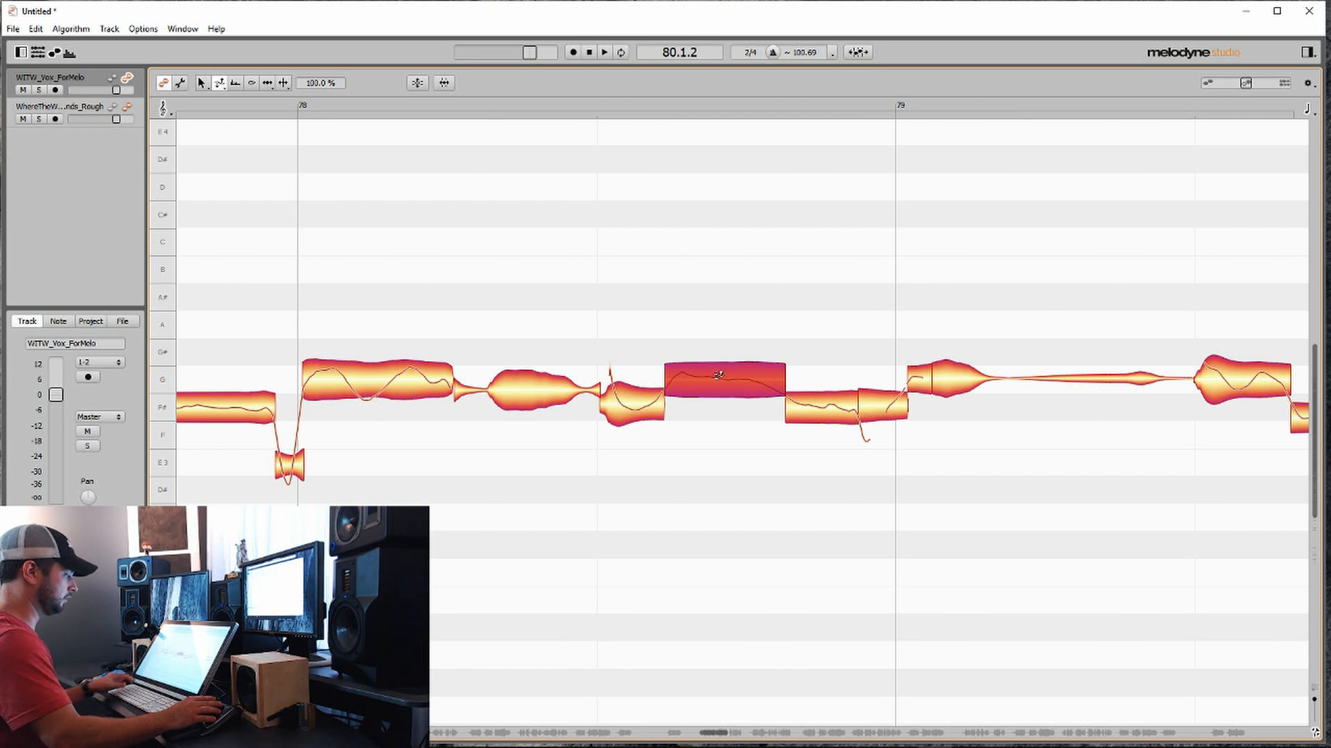
{"action": "left_click_drag", "start_coordinate": [718, 375], "coordinate": [711, 407]}
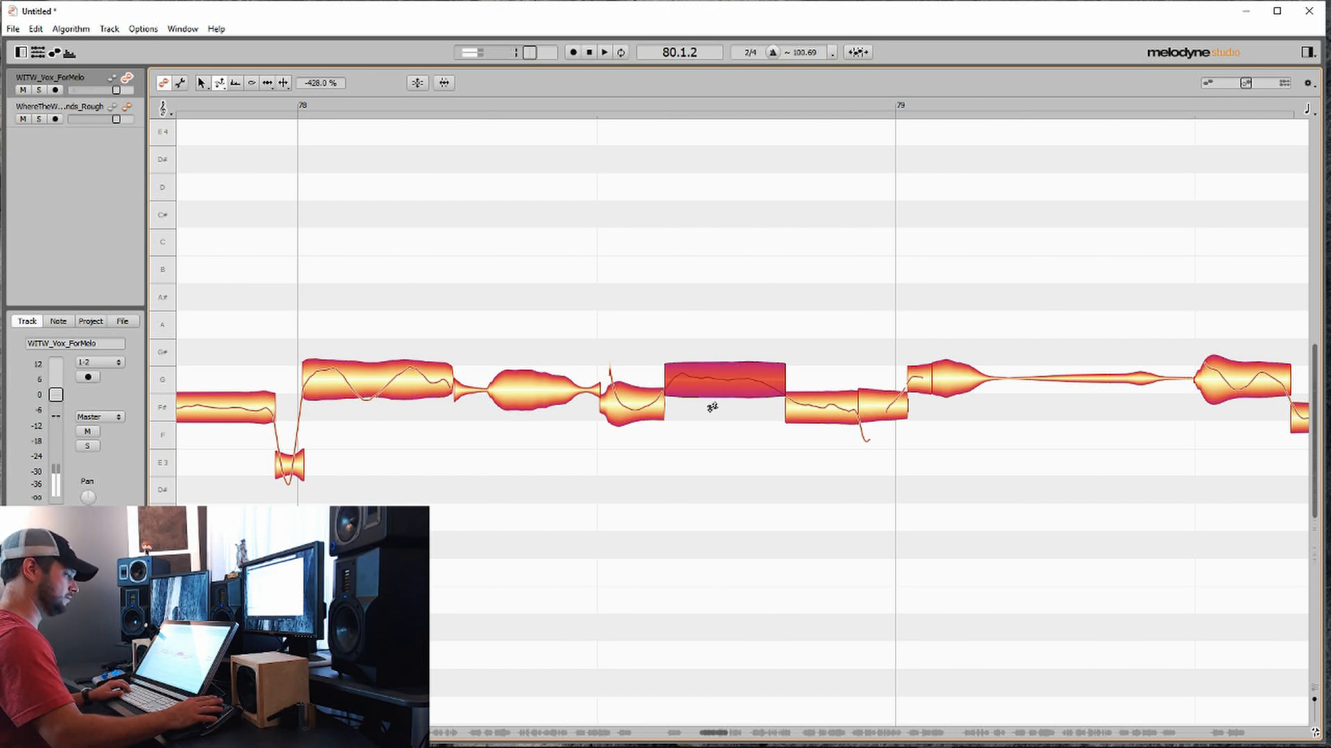
{"action": "right_click", "coordinate": [686, 446]}
{"action": "left_click", "coordinate": [680, 446]}
{"action": "left_click", "coordinate": [768, 411]}
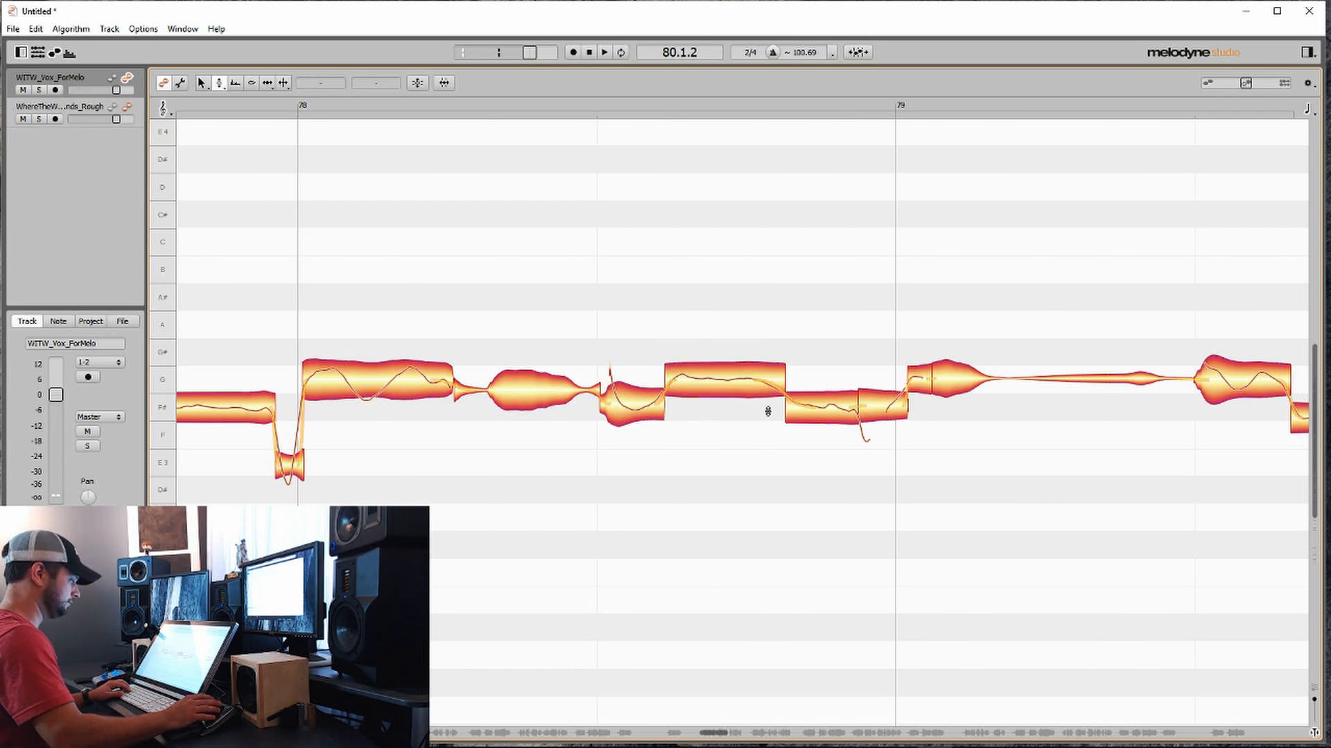
{"action": "left_click", "coordinate": [771, 375]}
{"action": "right_click", "coordinate": [683, 378]}
{"action": "left_click", "coordinate": [680, 377]}
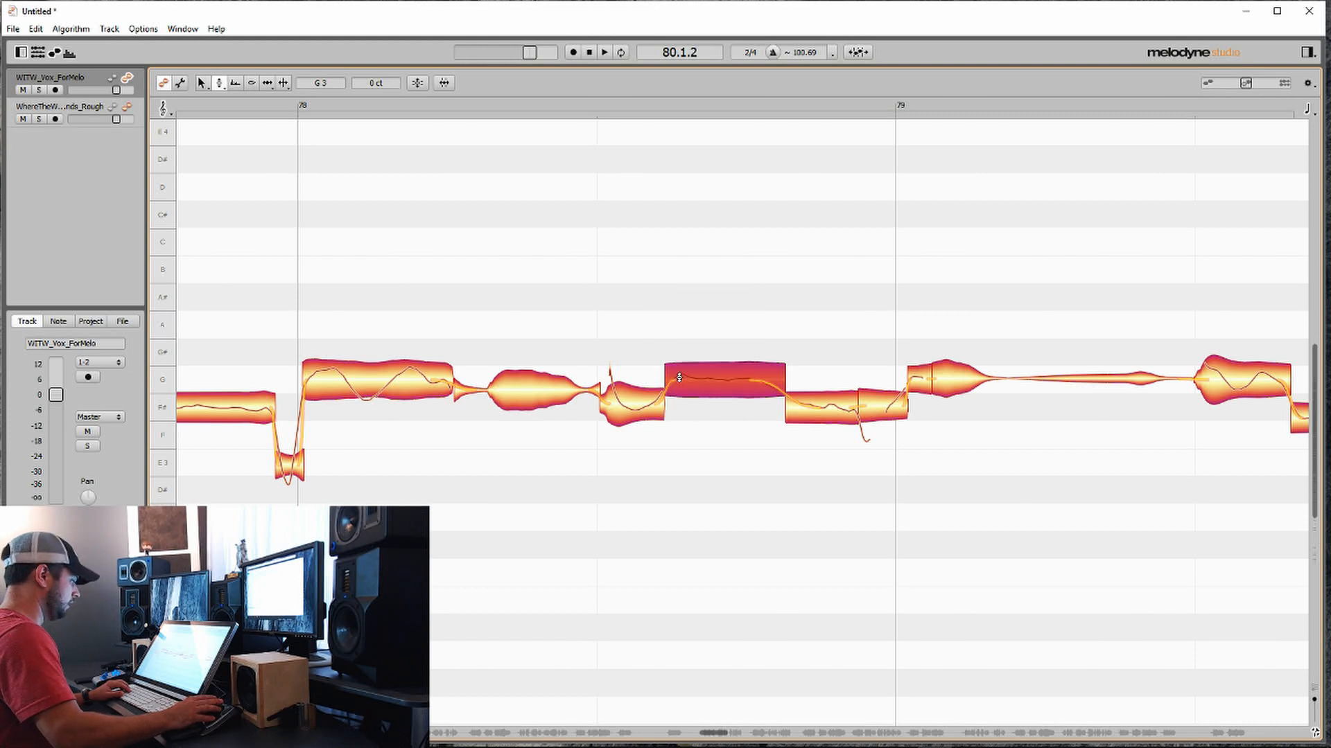
Step: Reduce the pitch modulation of the long F# 3 note before bar 78 to about 42 %, and return to the Pitch tool
{"action": "scroll", "coordinate": [594, 425], "scroll_direction": "left", "scroll_amount": 6}
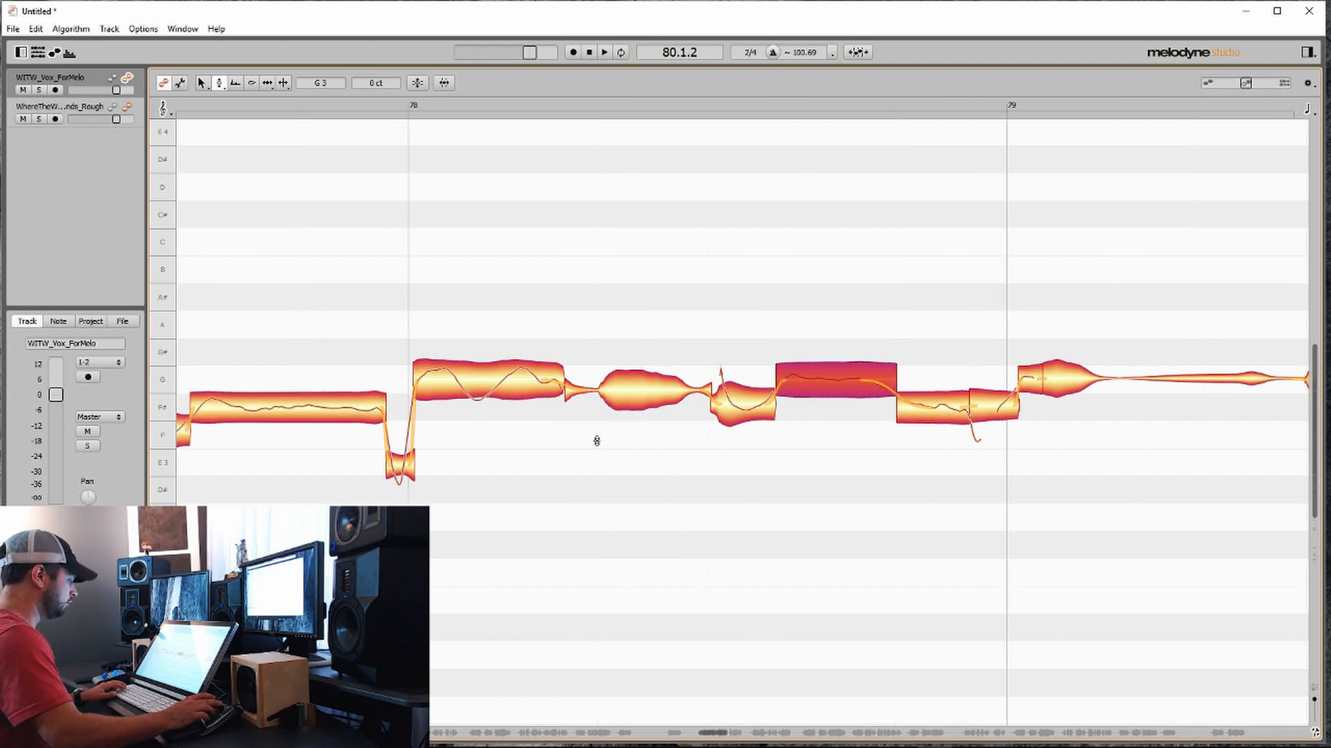
{"action": "right_click", "coordinate": [544, 447]}
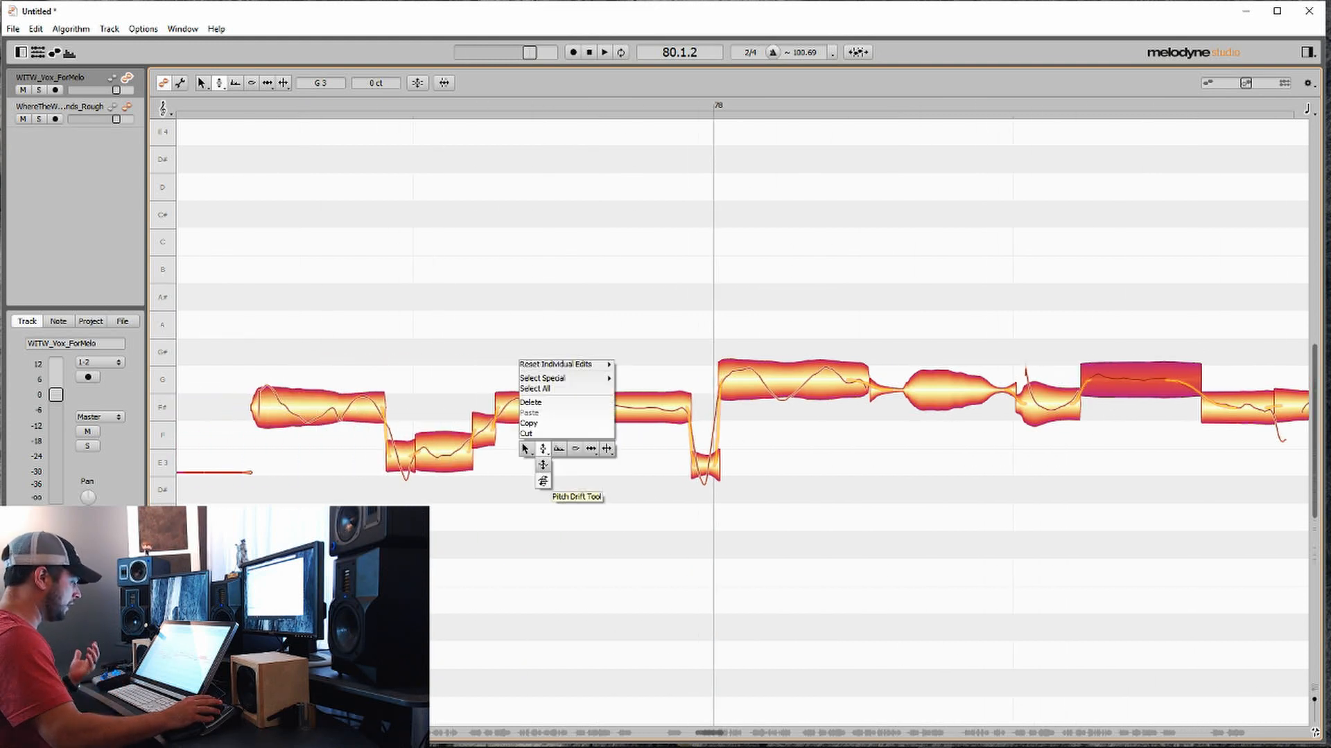
{"action": "left_click", "coordinate": [541, 480]}
{"action": "right_click", "coordinate": [548, 420]}
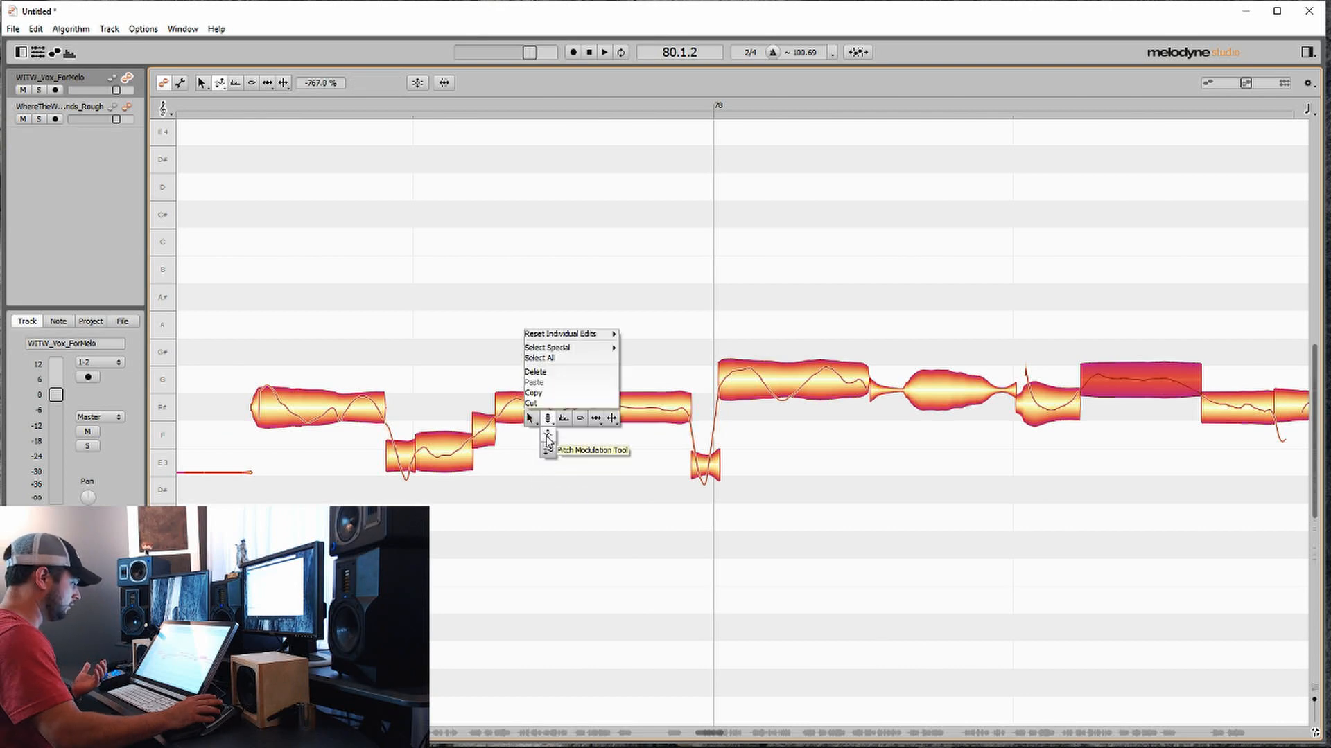
{"action": "left_click", "coordinate": [547, 441]}
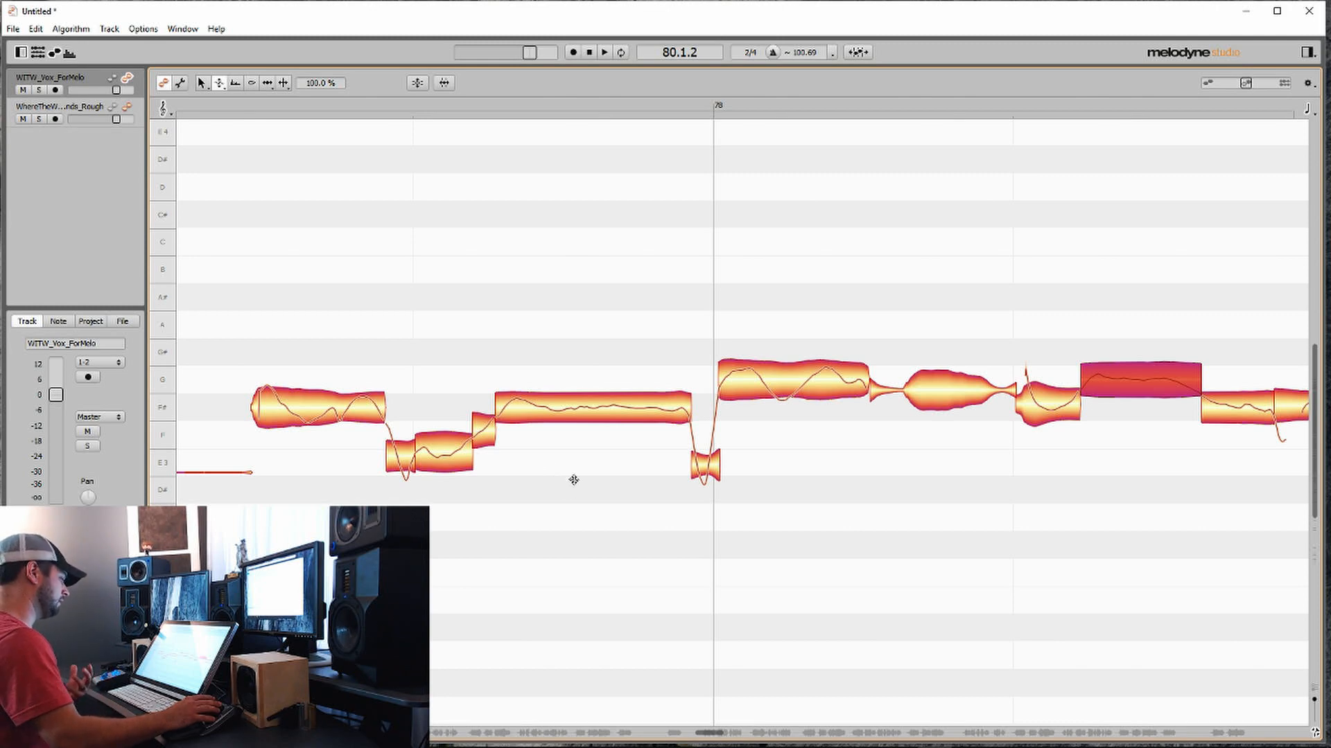
{"action": "left_click", "coordinate": [564, 408]}
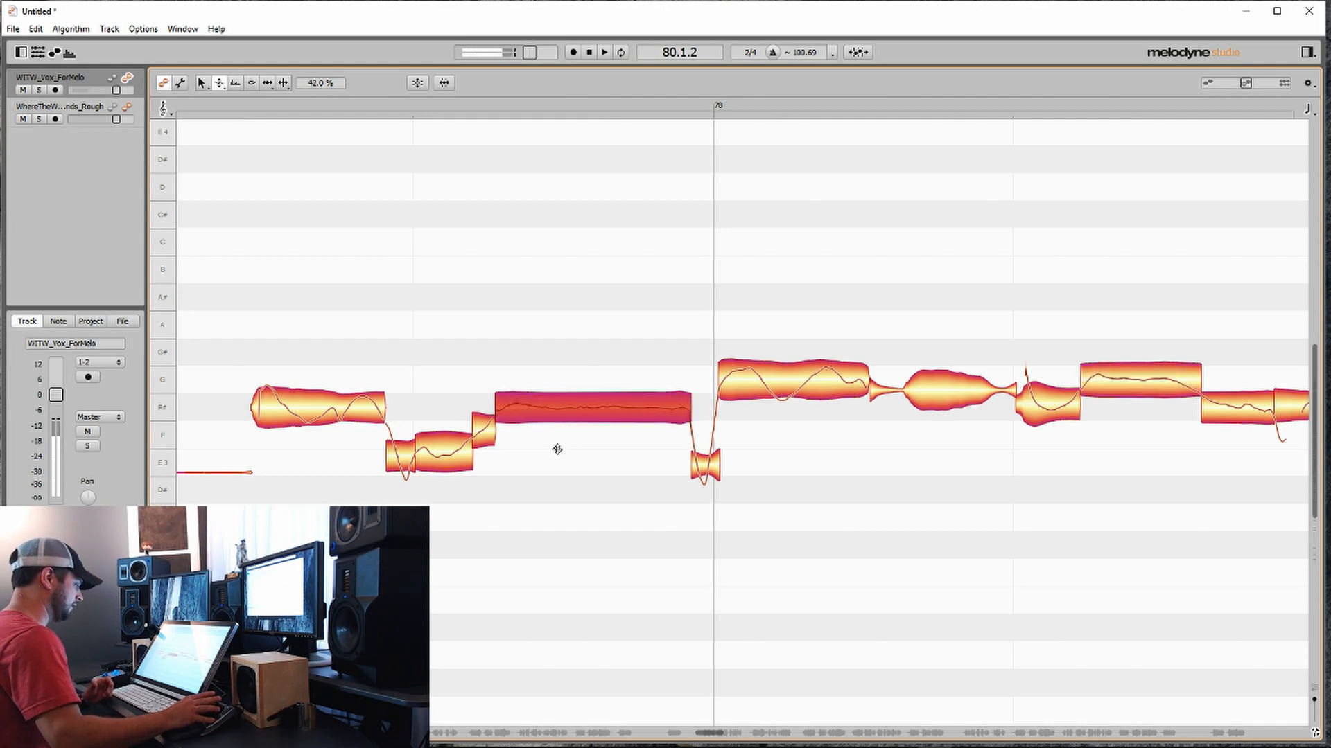
{"action": "right_click", "coordinate": [520, 469]}
{"action": "left_click", "coordinate": [524, 454]}
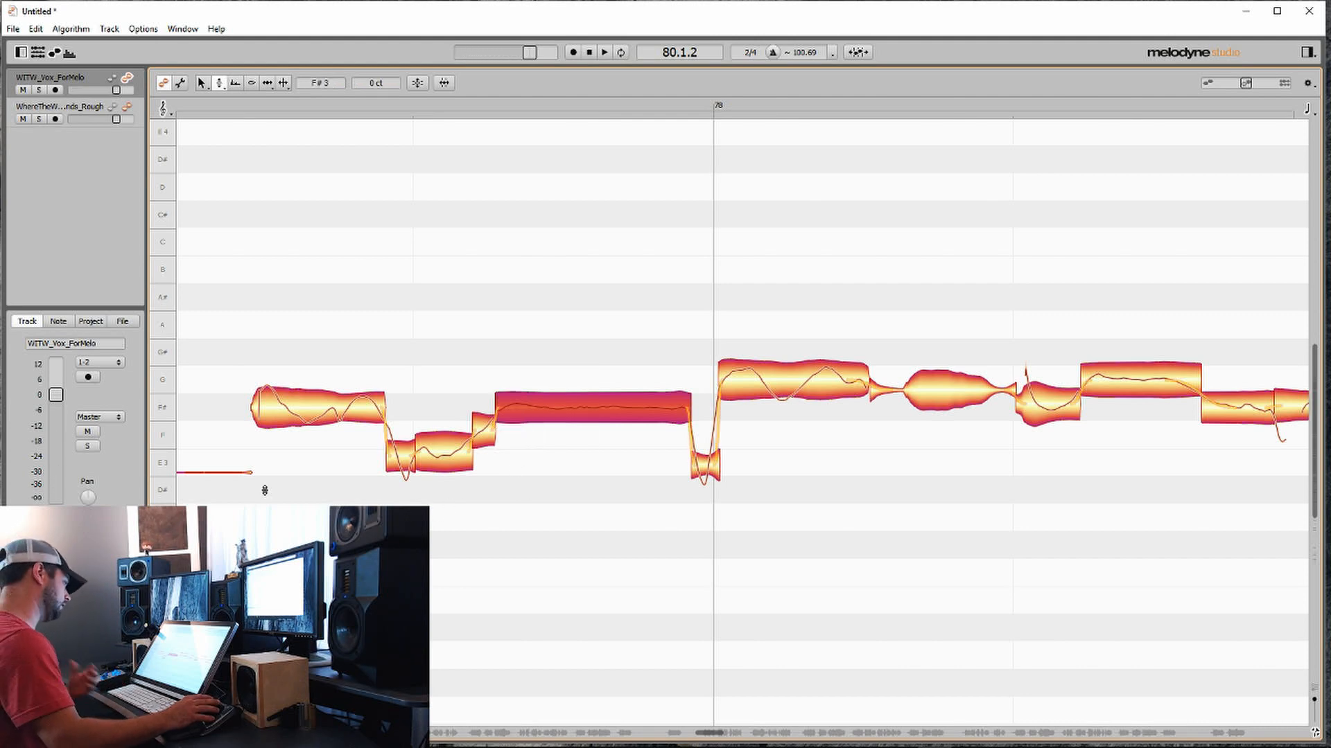
Step: Play back the phrase from bar 77 and set the long F# 3 note's pitch modulation to about 66 %
{"action": "key", "text": "space"}
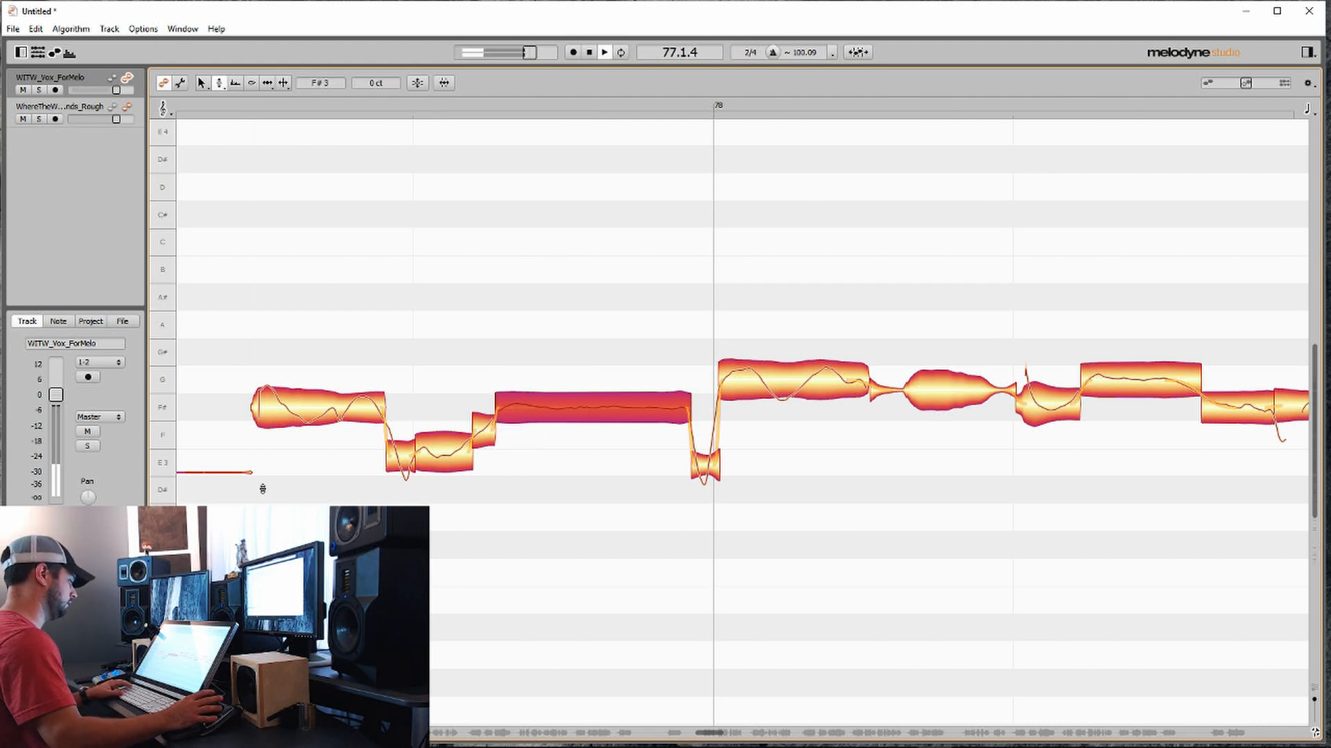
{"action": "right_click", "coordinate": [549, 417]}
{"action": "left_click", "coordinate": [544, 419]}
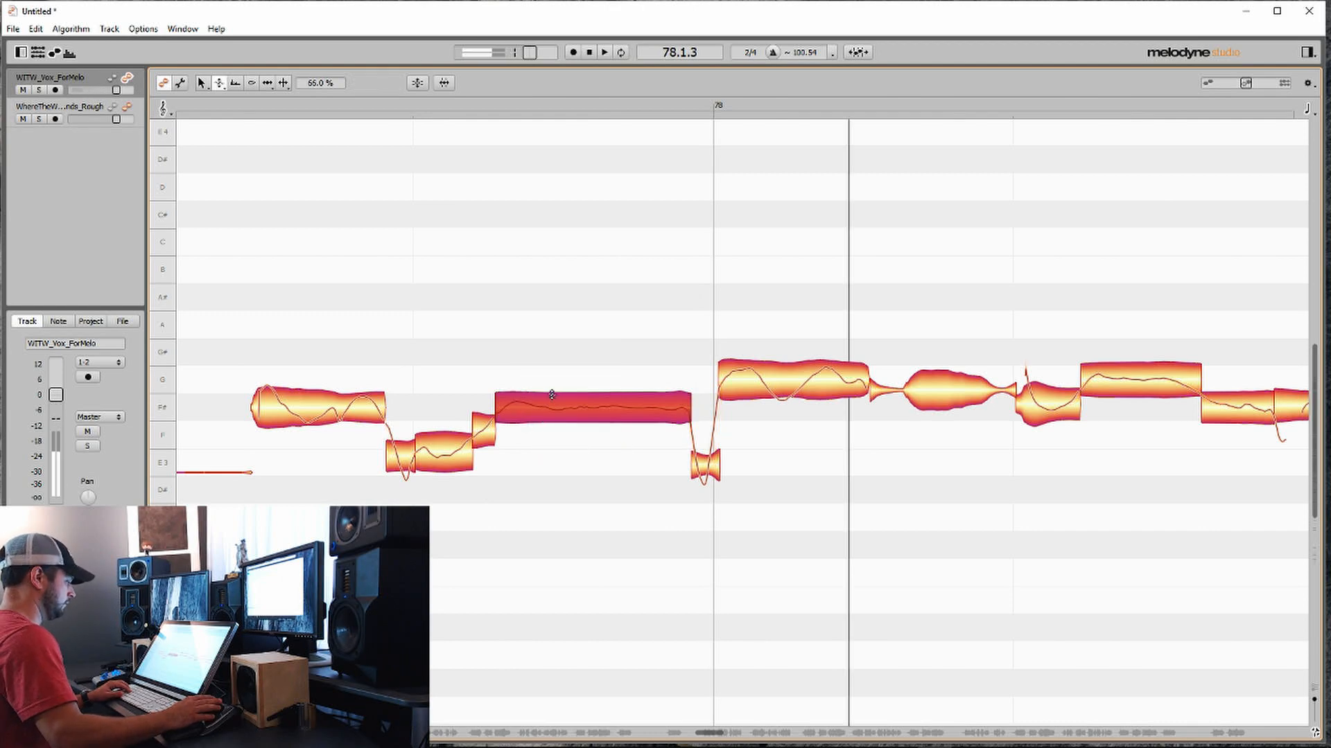
{"action": "right_click", "coordinate": [552, 394]}
{"action": "left_click", "coordinate": [548, 392]}
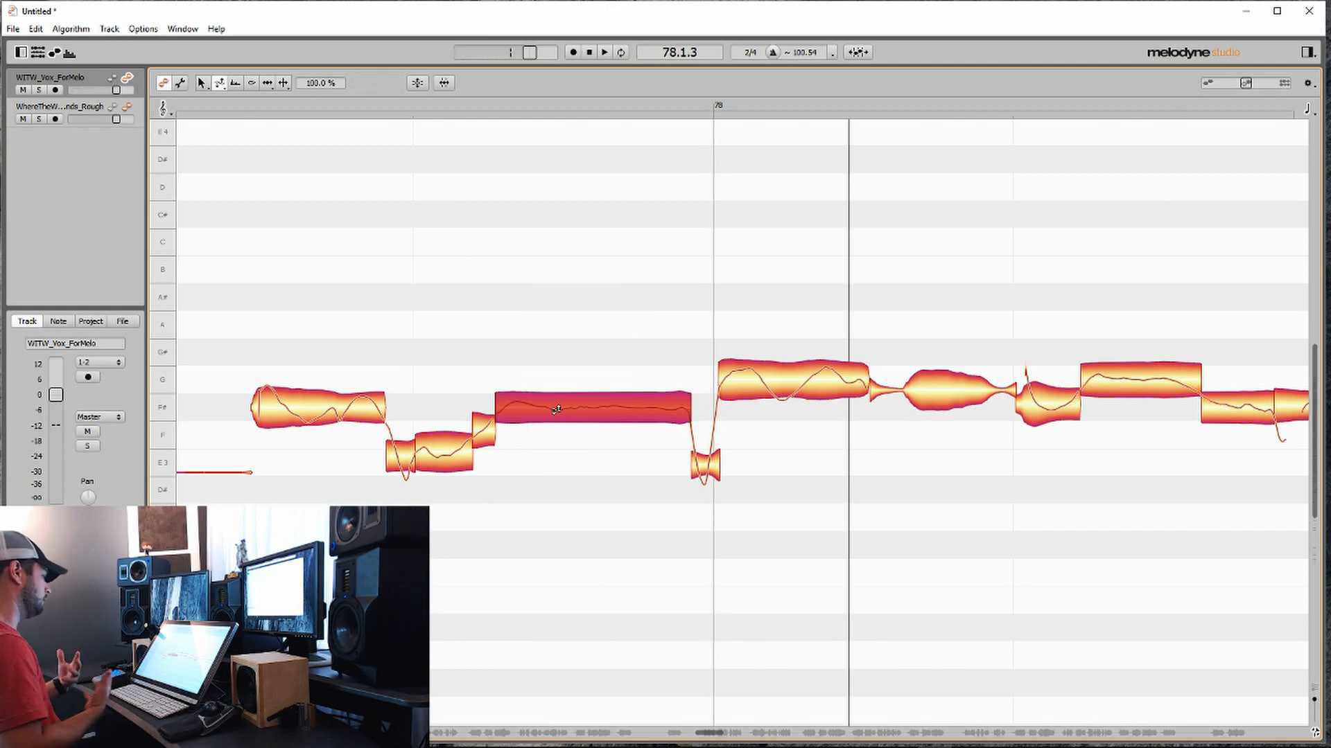
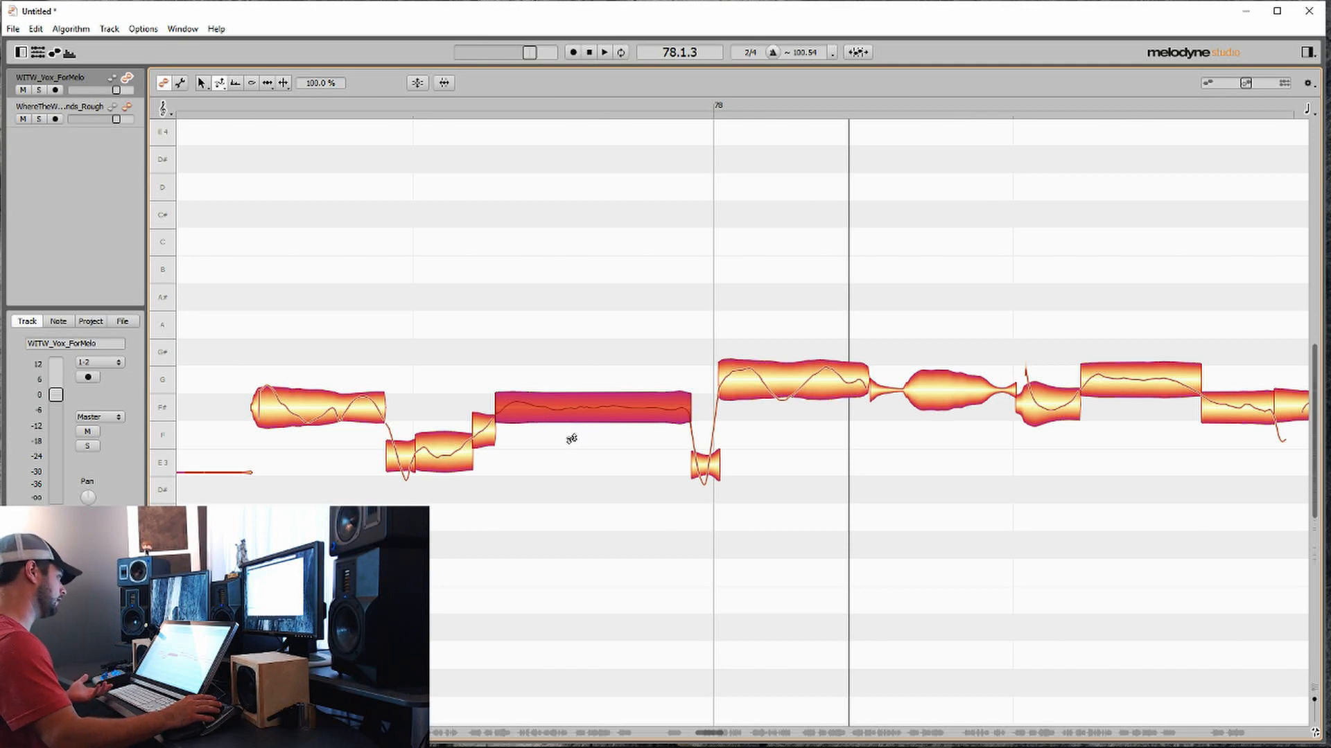
{"action": "right_click", "coordinate": [495, 429]}
{"action": "left_click", "coordinate": [492, 408]}
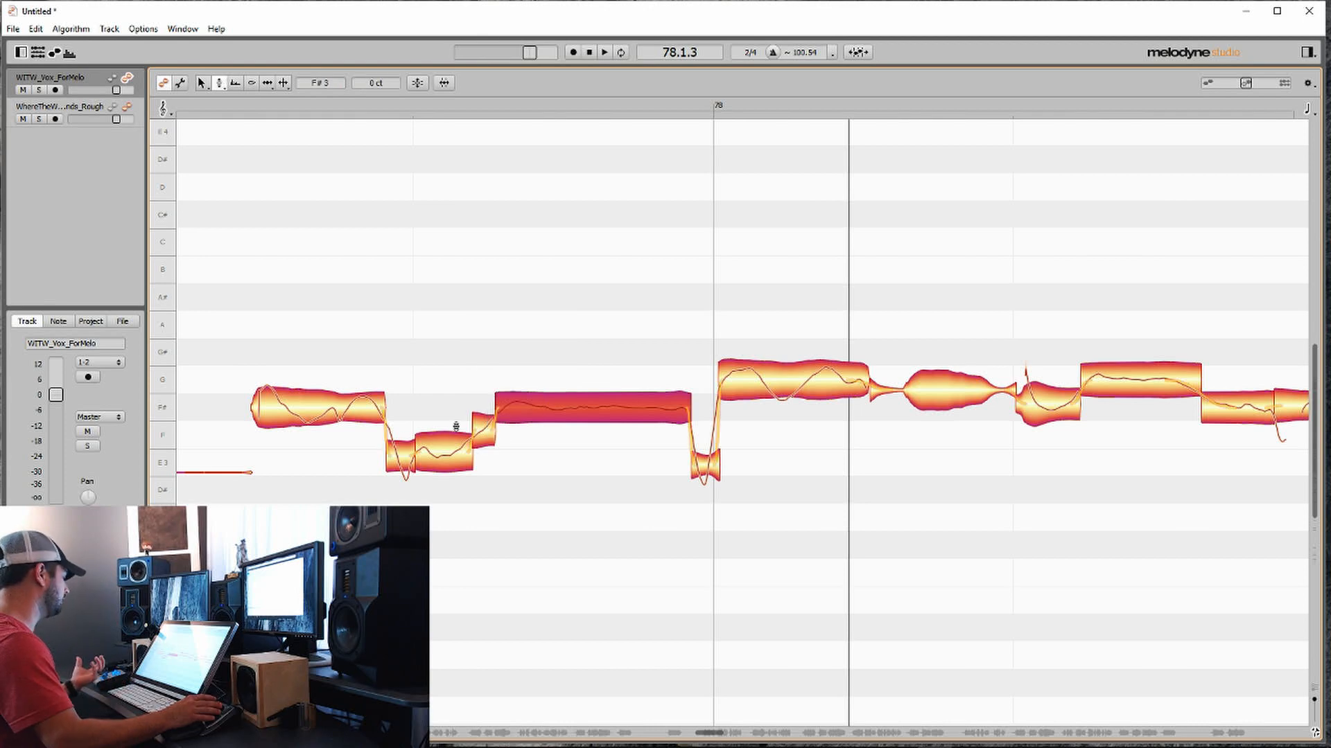
Step: Reduce the pitch modulation of the first F# 3 note in bar 77 to about 38 %, and return to the Pitch tool
{"action": "scroll", "coordinate": [336, 435], "scroll_direction": "left", "scroll_amount": 3}
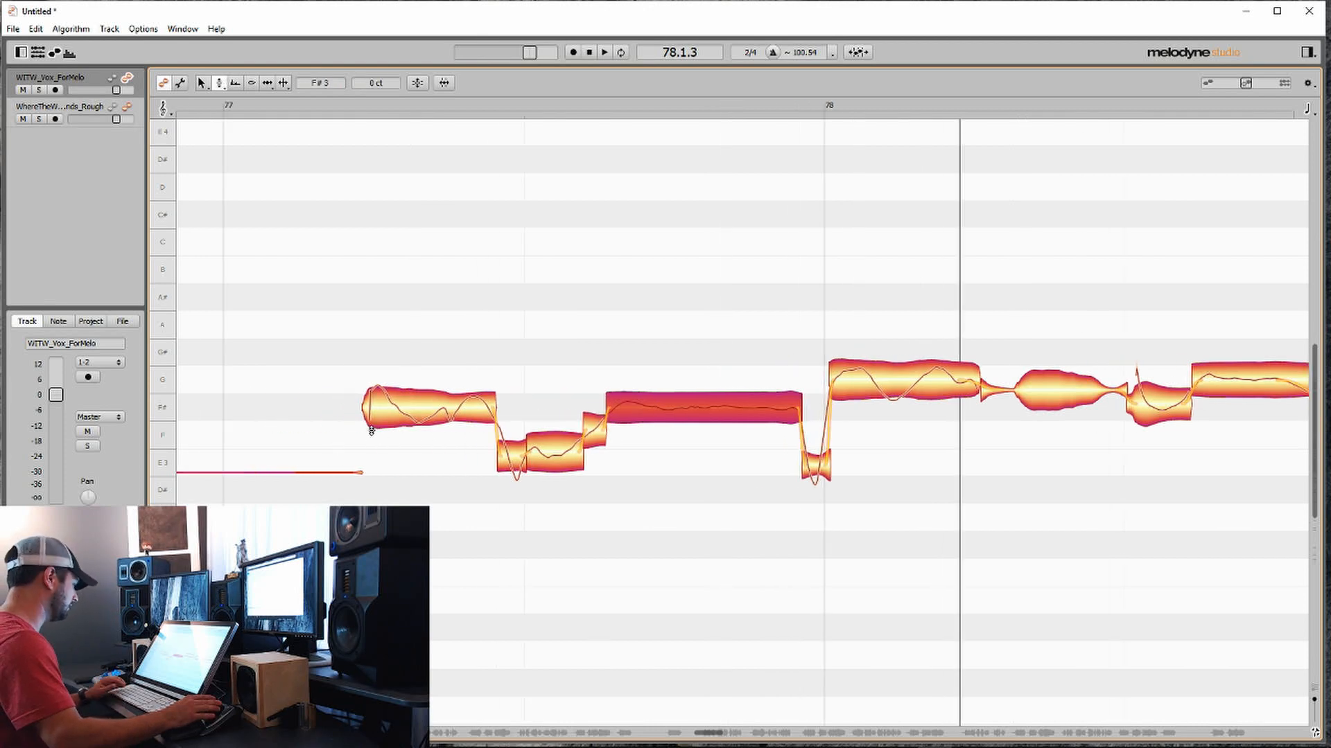
{"action": "left_click", "coordinate": [406, 414]}
{"action": "right_click", "coordinate": [377, 427]}
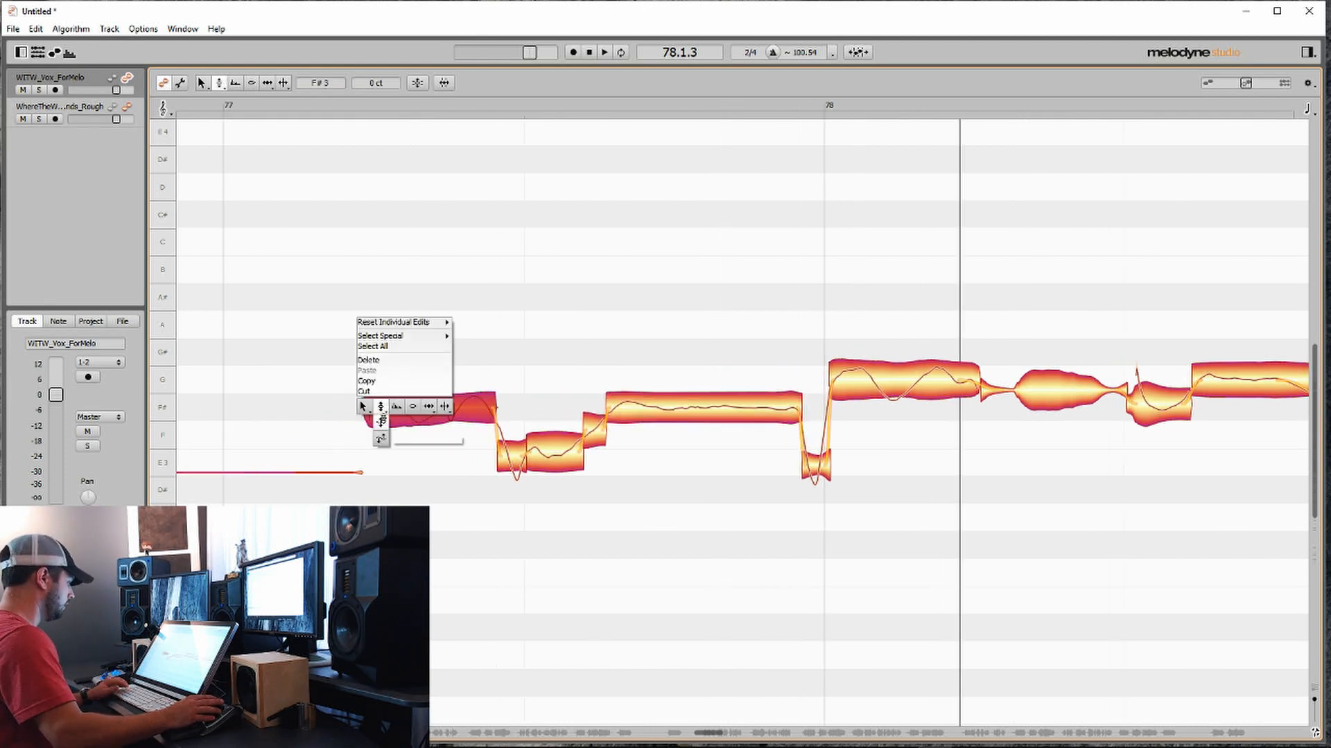
{"action": "left_click", "coordinate": [381, 419]}
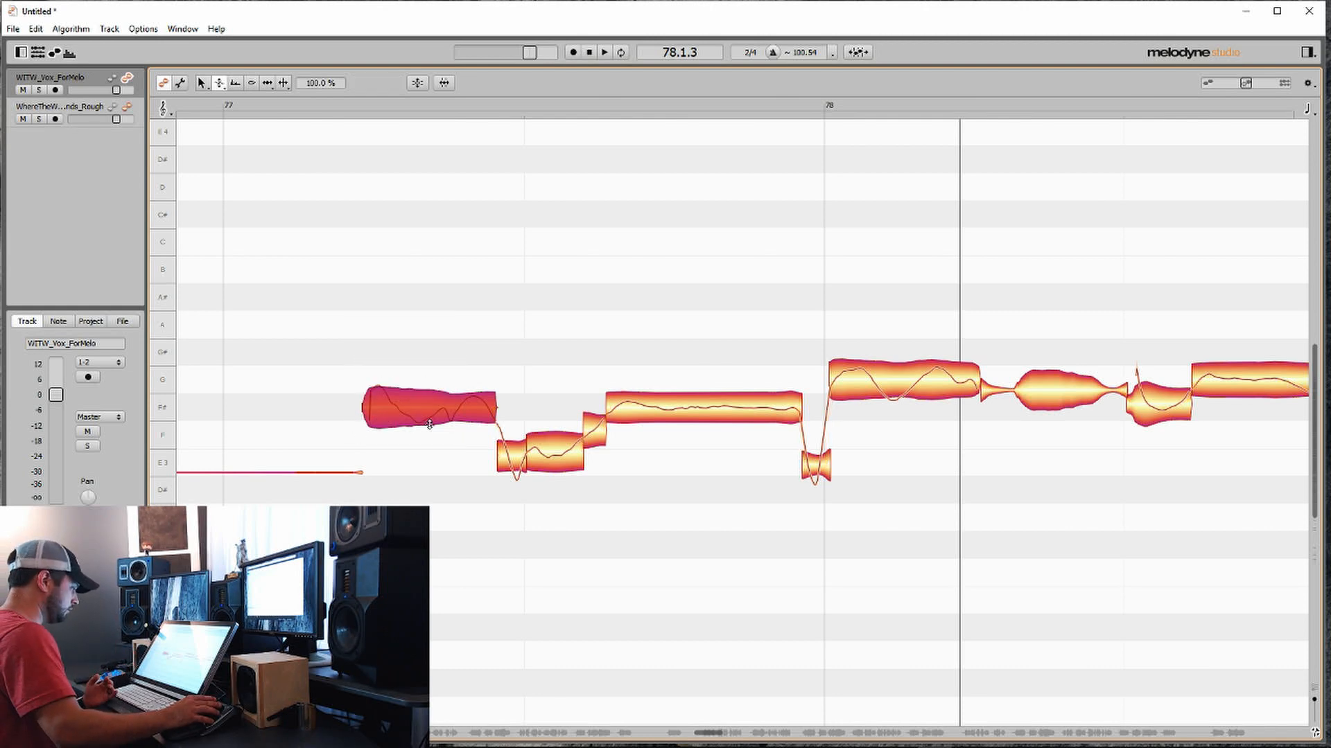
{"action": "right_click", "coordinate": [380, 436]}
{"action": "left_click", "coordinate": [380, 431]}
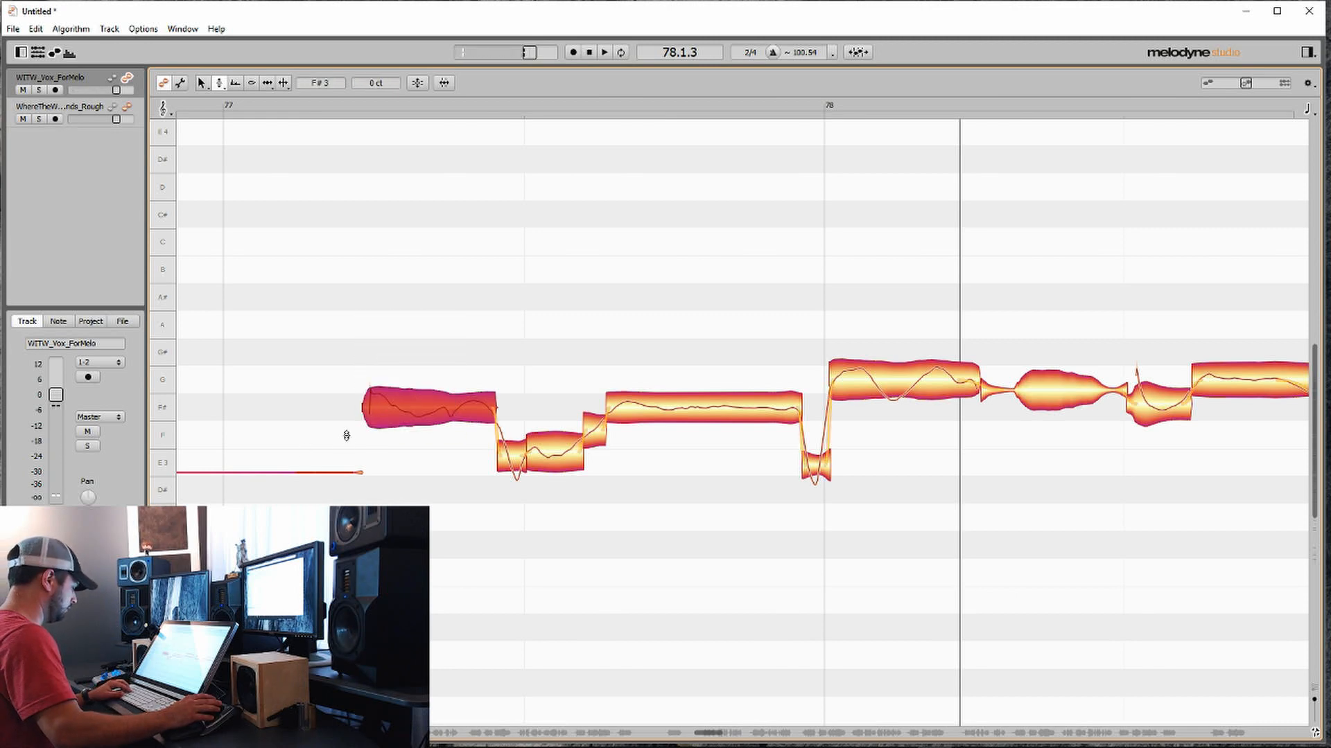
Step: Extend the start of bar 77's first F# 3 note earlier, and add a note separation about a third of the way into its body
{"action": "right_click", "coordinate": [357, 454]}
{"action": "left_click", "coordinate": [405, 454]}
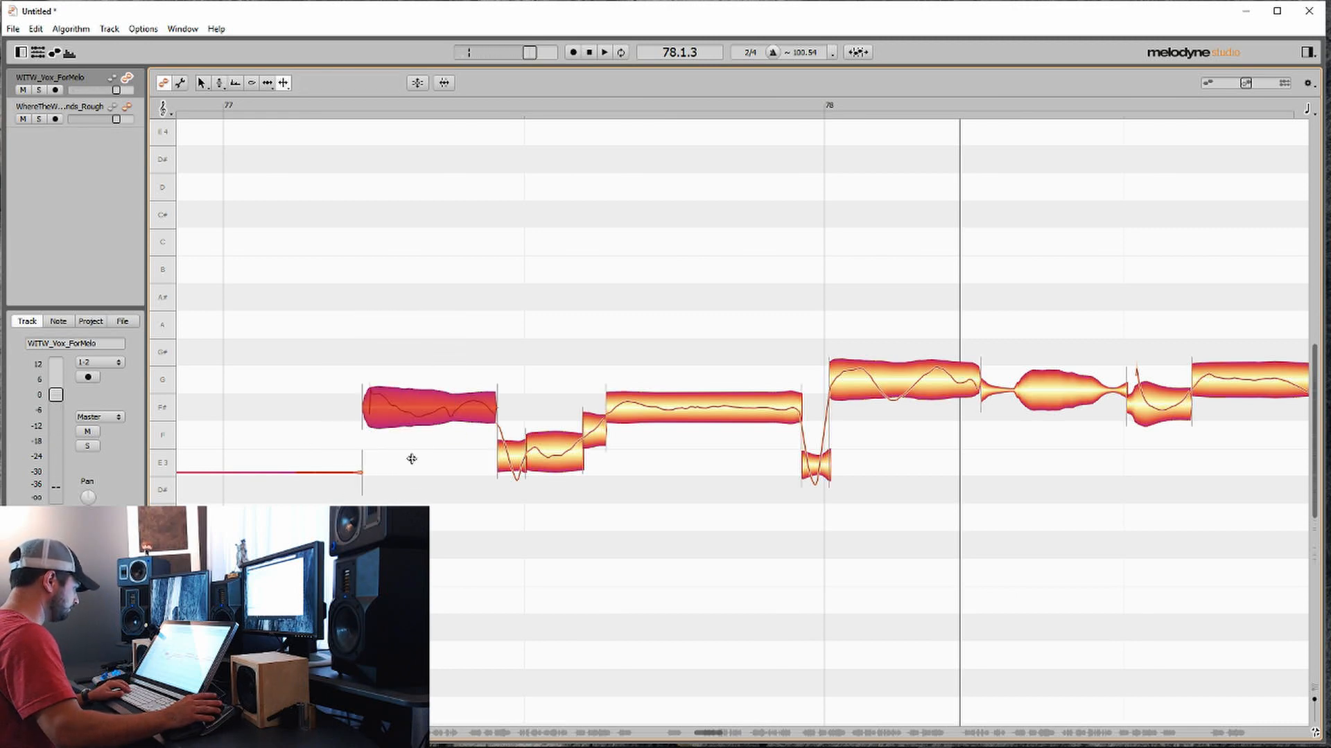
{"action": "scroll", "coordinate": [354, 433], "scroll_direction": "up", "scroll_amount": 1}
{"action": "left_click_drag", "start_coordinate": [359, 420], "coordinate": [307, 421]}
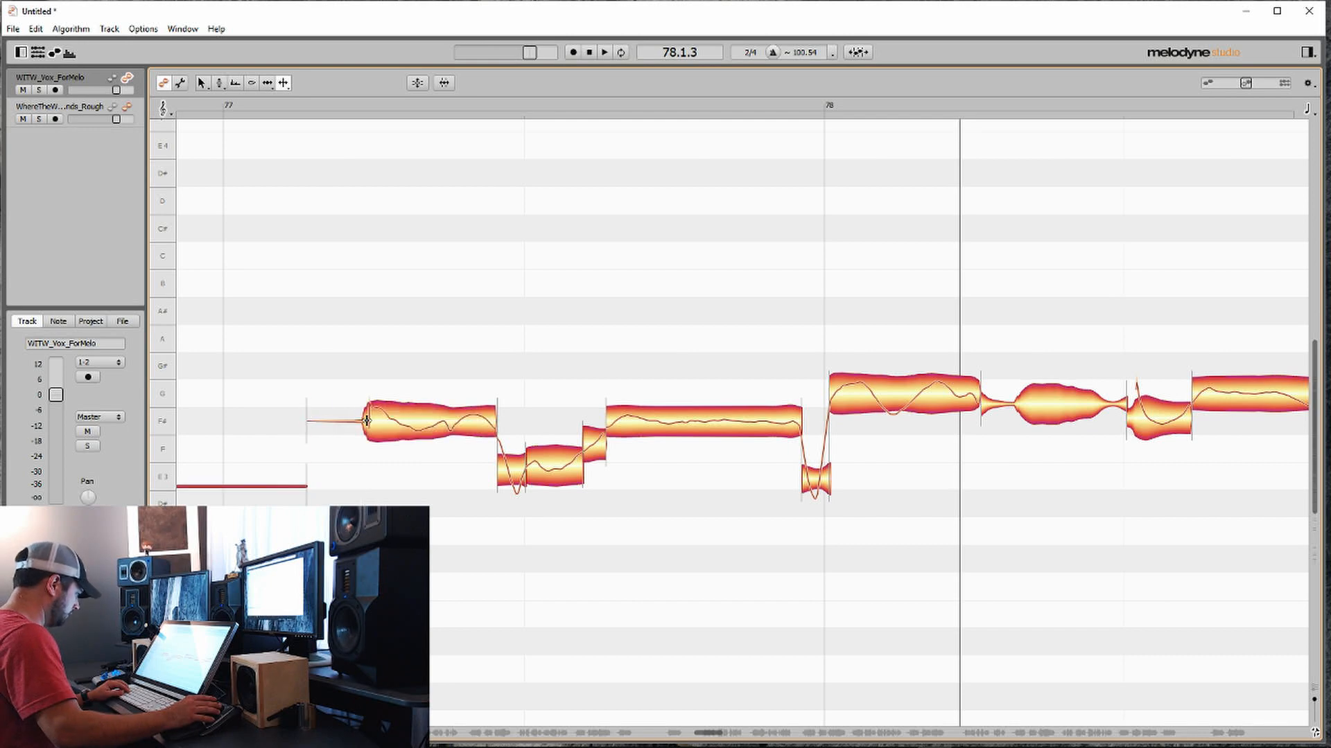
{"action": "double_click", "coordinate": [357, 416]}
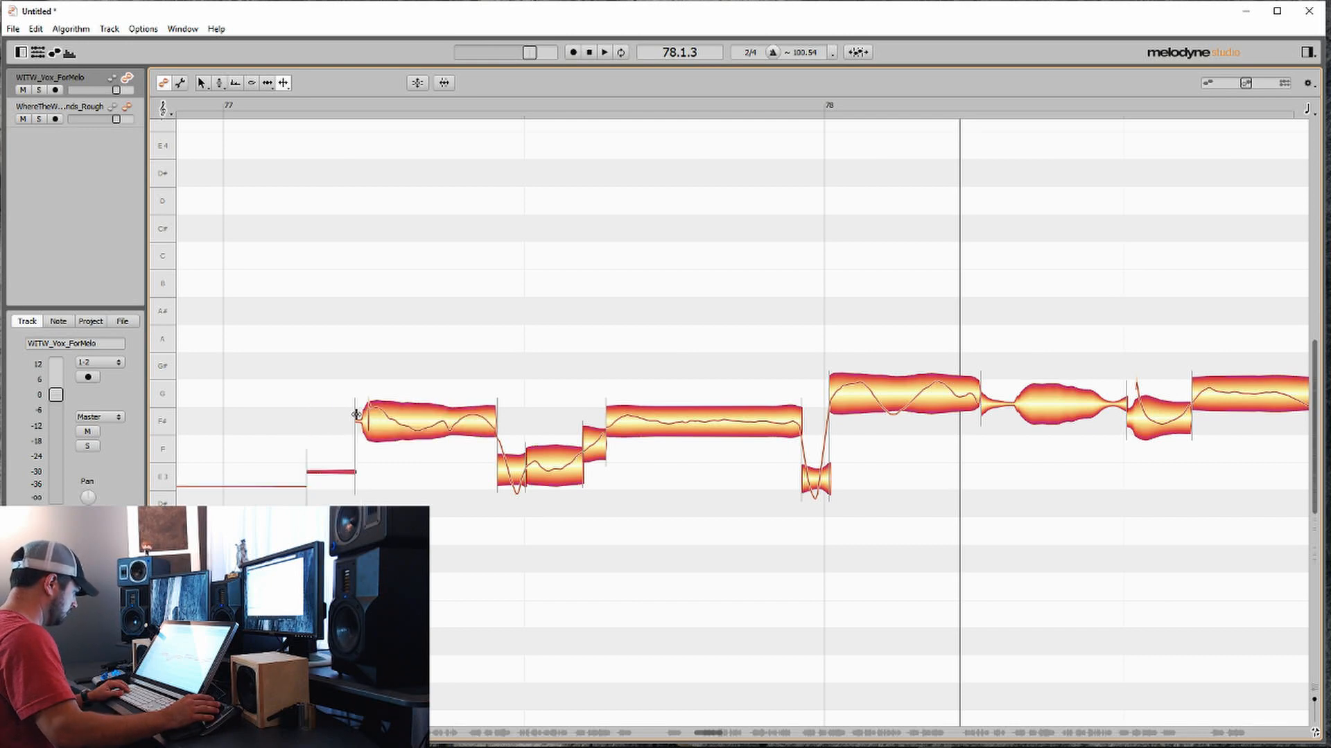
{"action": "left_click_drag", "start_coordinate": [356, 413], "coordinate": [405, 416]}
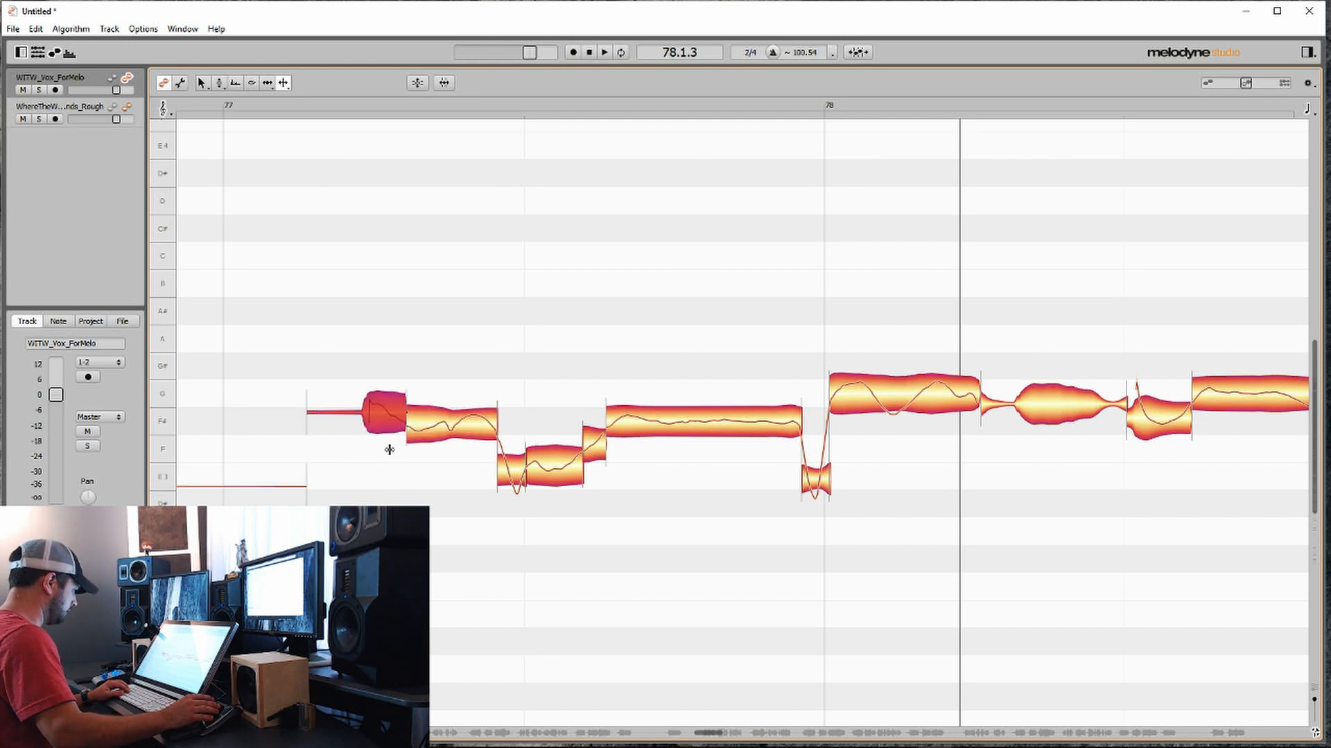
Step: Snap the split-off first part of the note in bar 77 to the centre of F# 3
{"action": "right_click", "coordinate": [352, 430]}
{"action": "left_click", "coordinate": [298, 363]}
{"action": "double_click", "coordinate": [376, 426]}
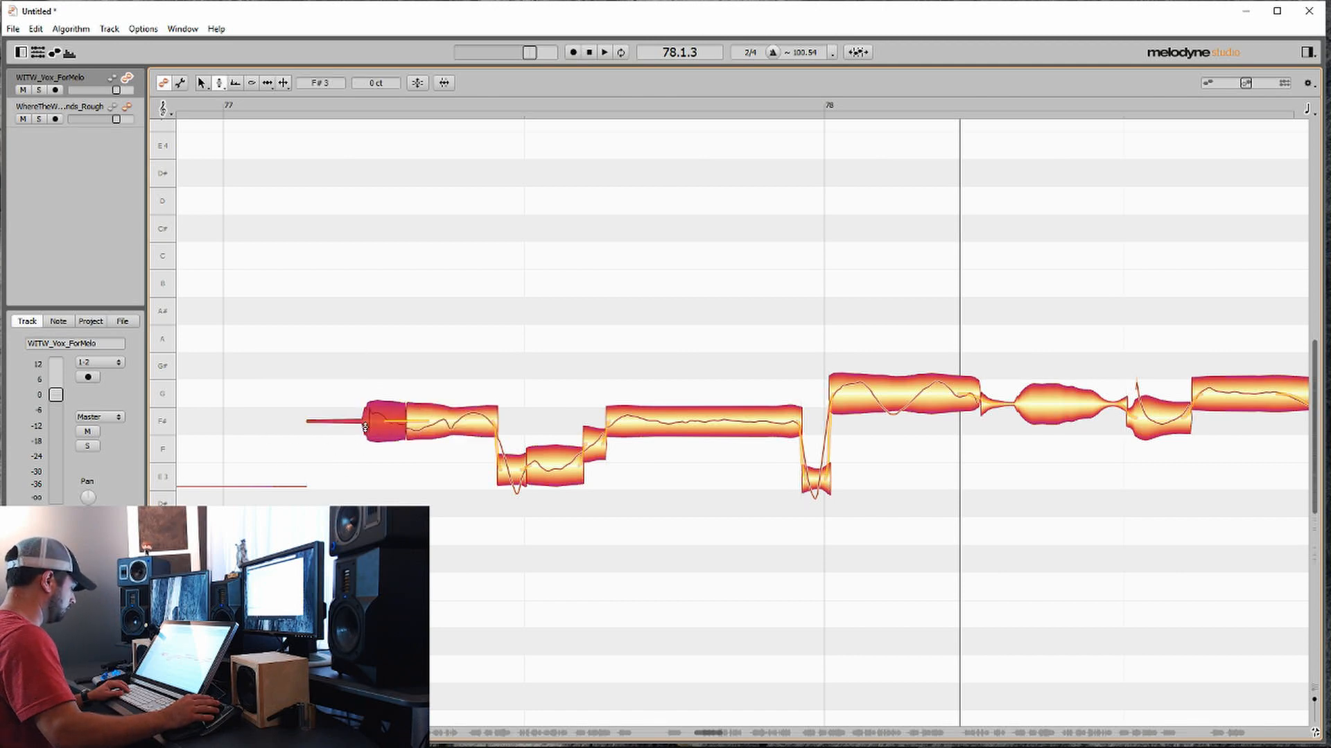
Step: Set the pitch modulation of the split-off first F# 3 part to about 97 %, and return to the Pitch tool
{"action": "right_click", "coordinate": [366, 427]}
{"action": "left_click", "coordinate": [359, 420]}
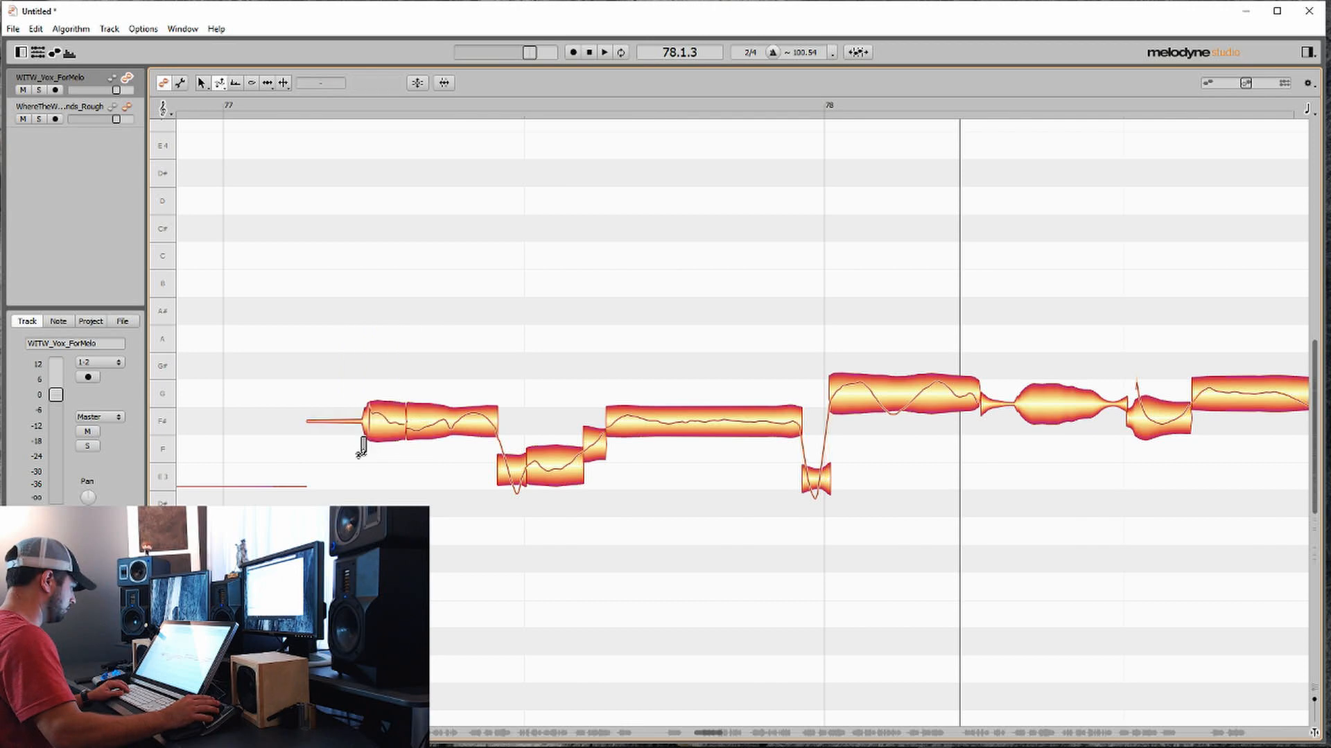
{"action": "right_click", "coordinate": [373, 412]}
{"action": "left_click", "coordinate": [372, 415]}
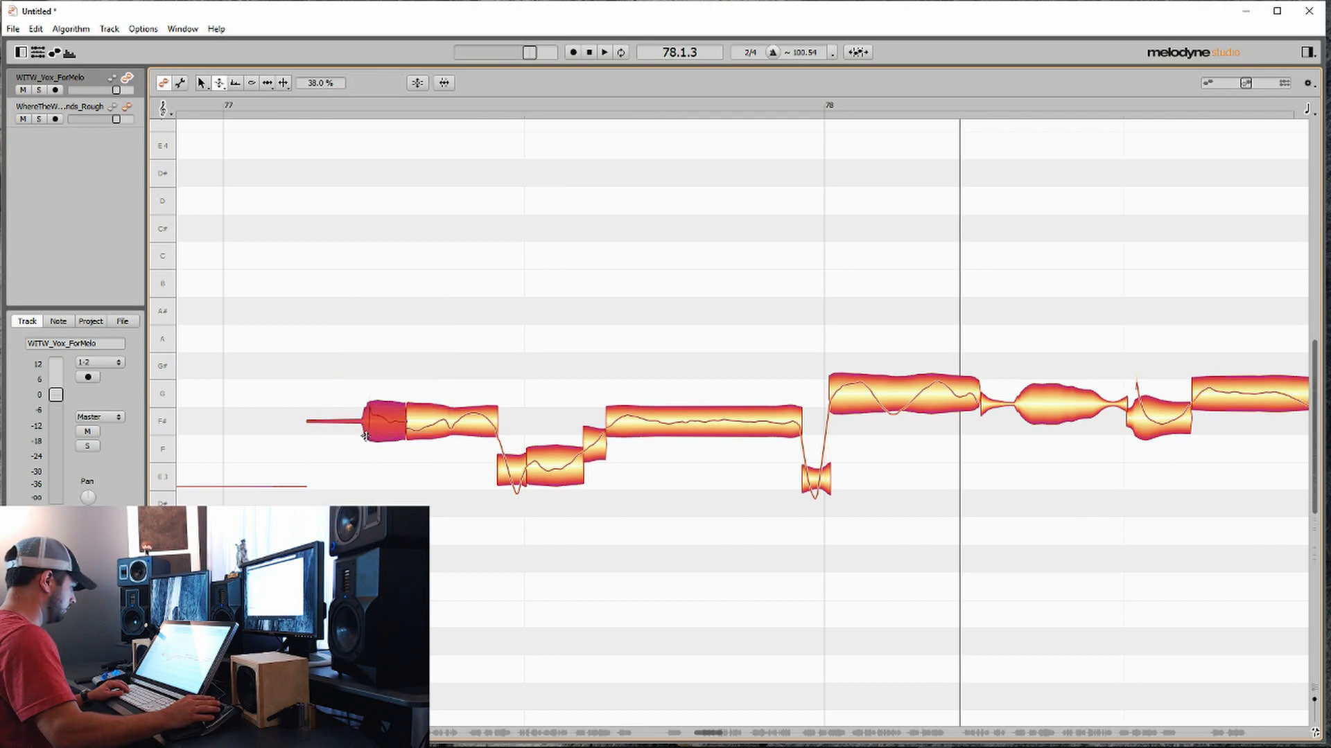
{"action": "left_click_drag", "start_coordinate": [360, 454], "coordinate": [369, 386]}
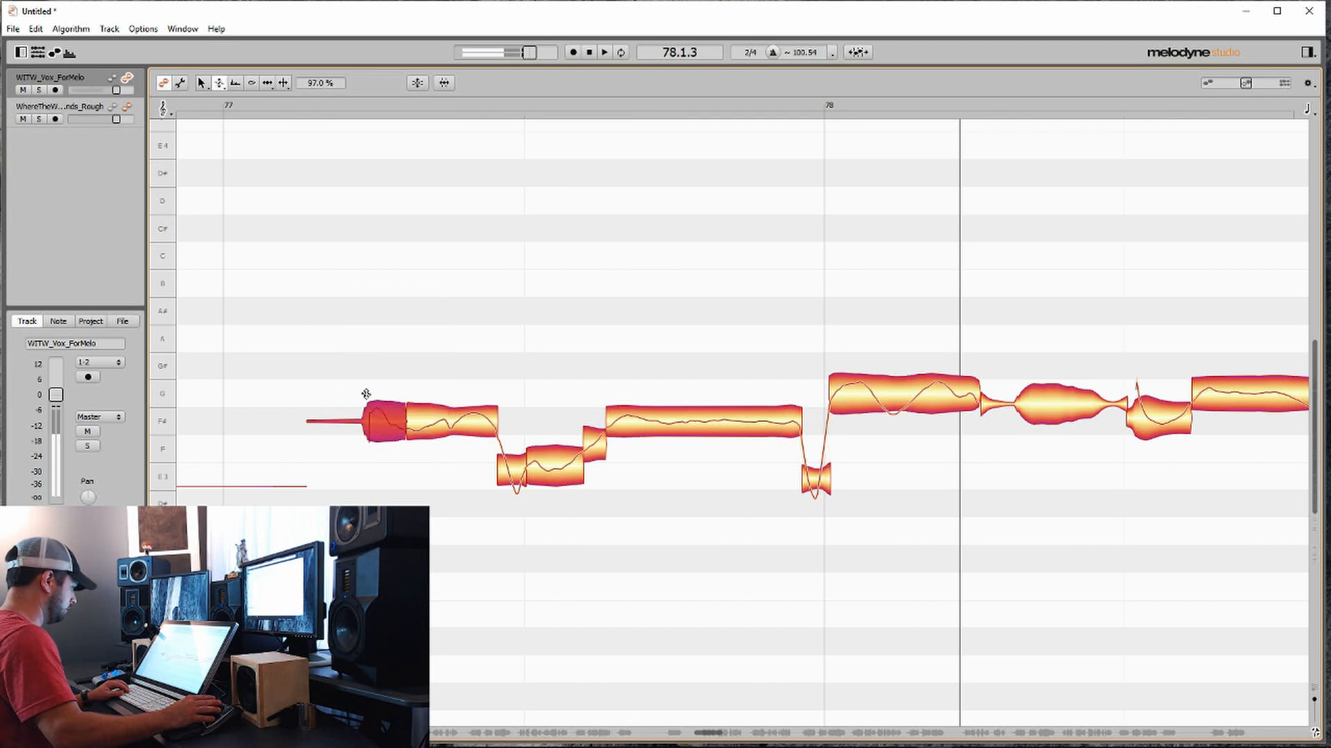
{"action": "right_click", "coordinate": [366, 395]}
{"action": "left_click", "coordinate": [369, 394]}
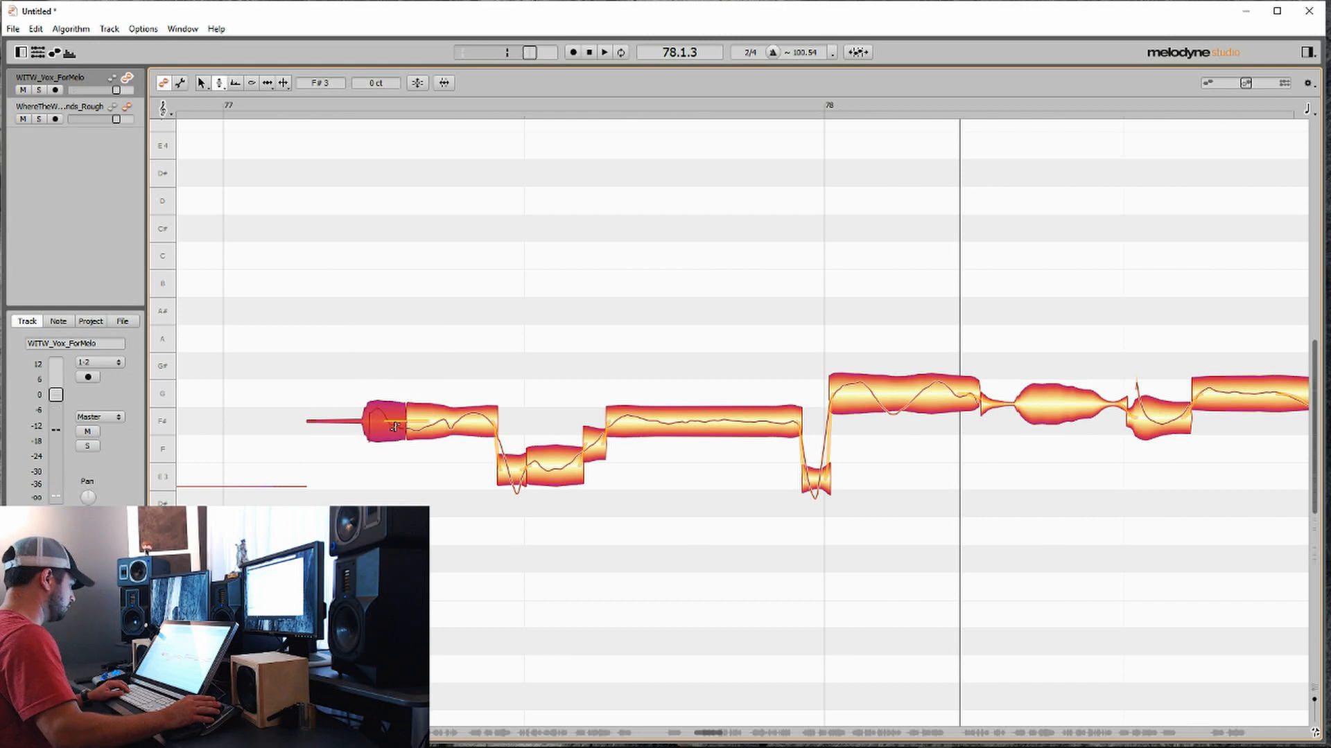
Step: Play back the phrase from bar 77 and snap the longer of its two low notes to the centre of E 3
{"action": "right_click", "coordinate": [373, 420]}
{"action": "left_click", "coordinate": [270, 413]}
{"action": "key", "text": "space"}
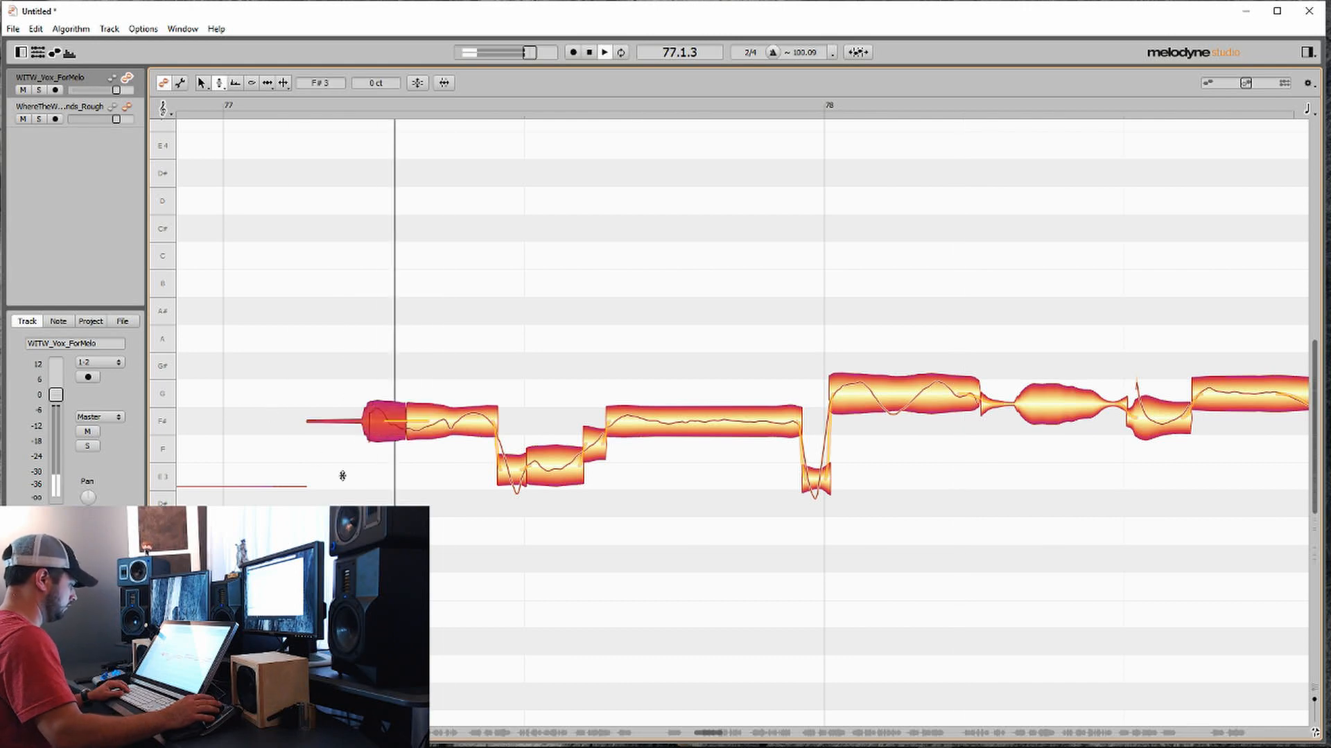
{"action": "scroll", "coordinate": [416, 478], "scroll_direction": "down", "scroll_amount": 1}
{"action": "scroll", "coordinate": [416, 476], "scroll_direction": "right", "scroll_amount": 2}
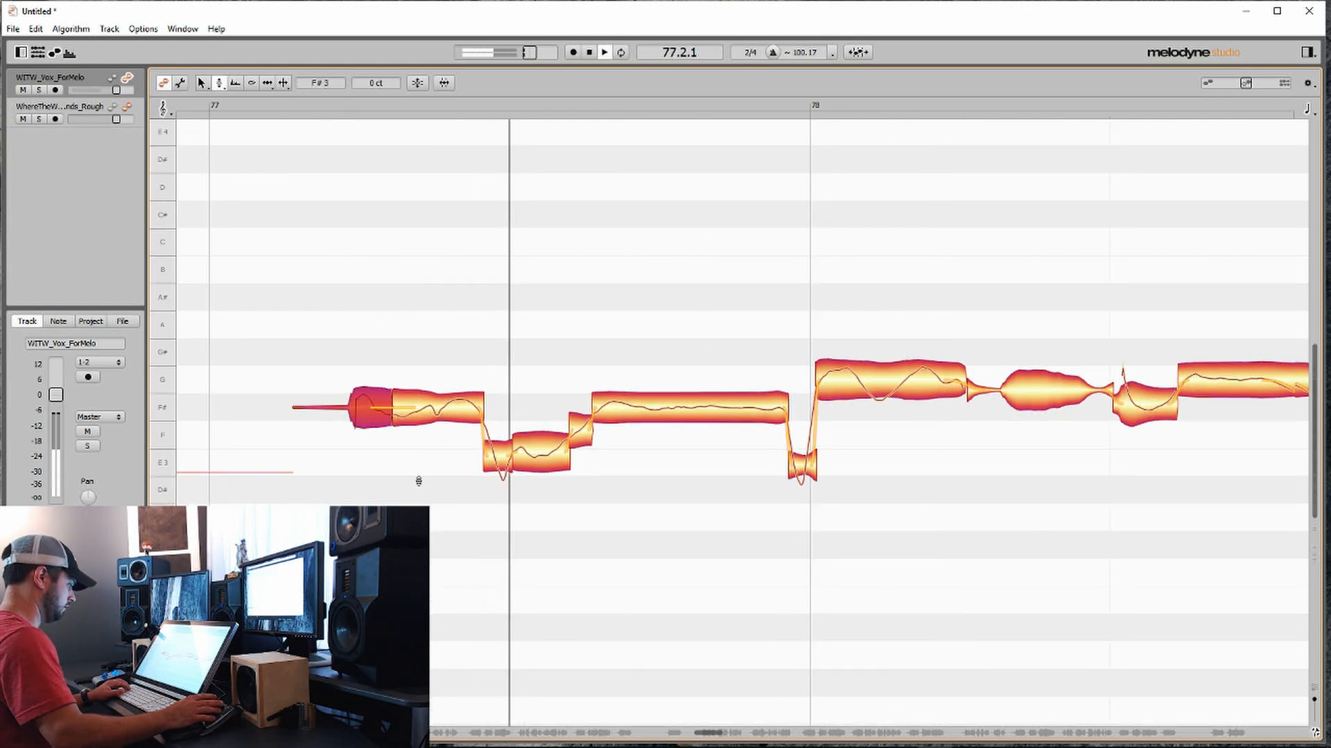
{"action": "left_click", "coordinate": [459, 474]}
{"action": "scroll", "coordinate": [374, 471], "scroll_direction": "right", "scroll_amount": 2}
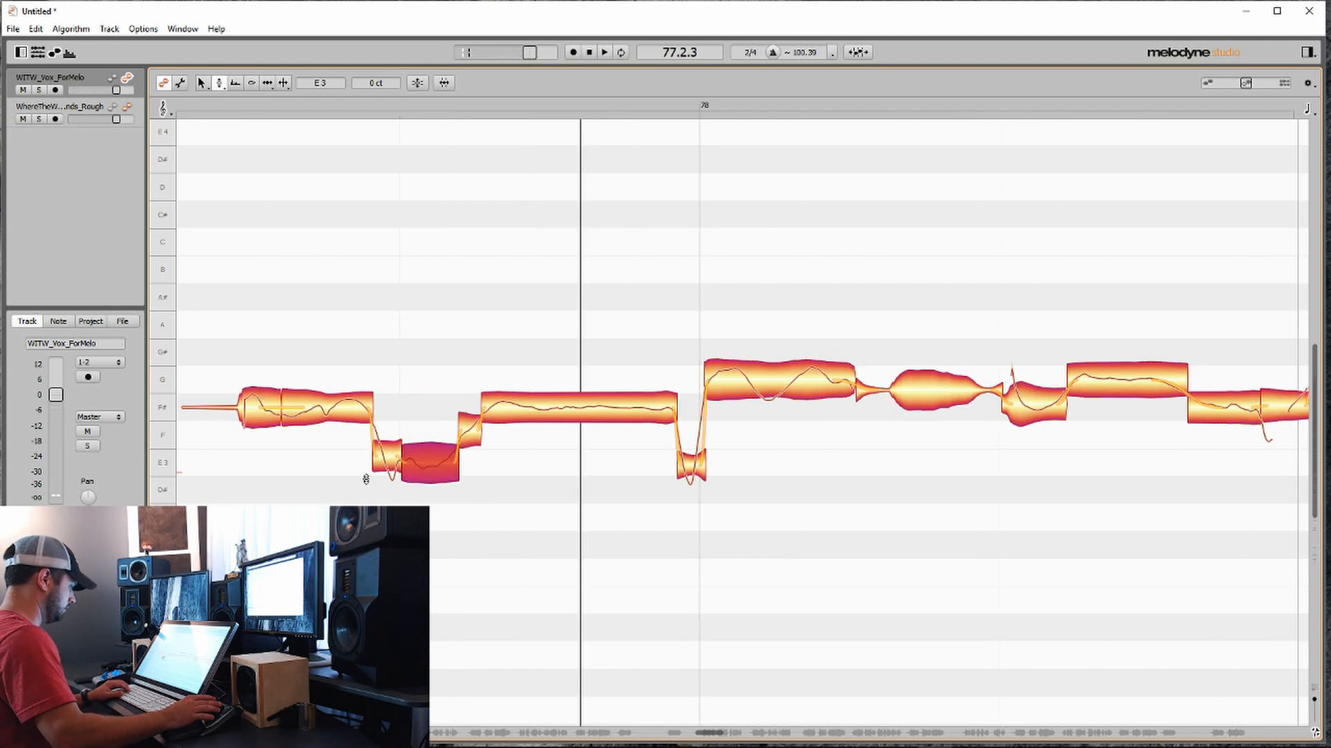
Step: Examine the low E 3 notes in bar 77 and the long G 3 note in the second half of bar 78
{"action": "left_click", "coordinate": [396, 452]}
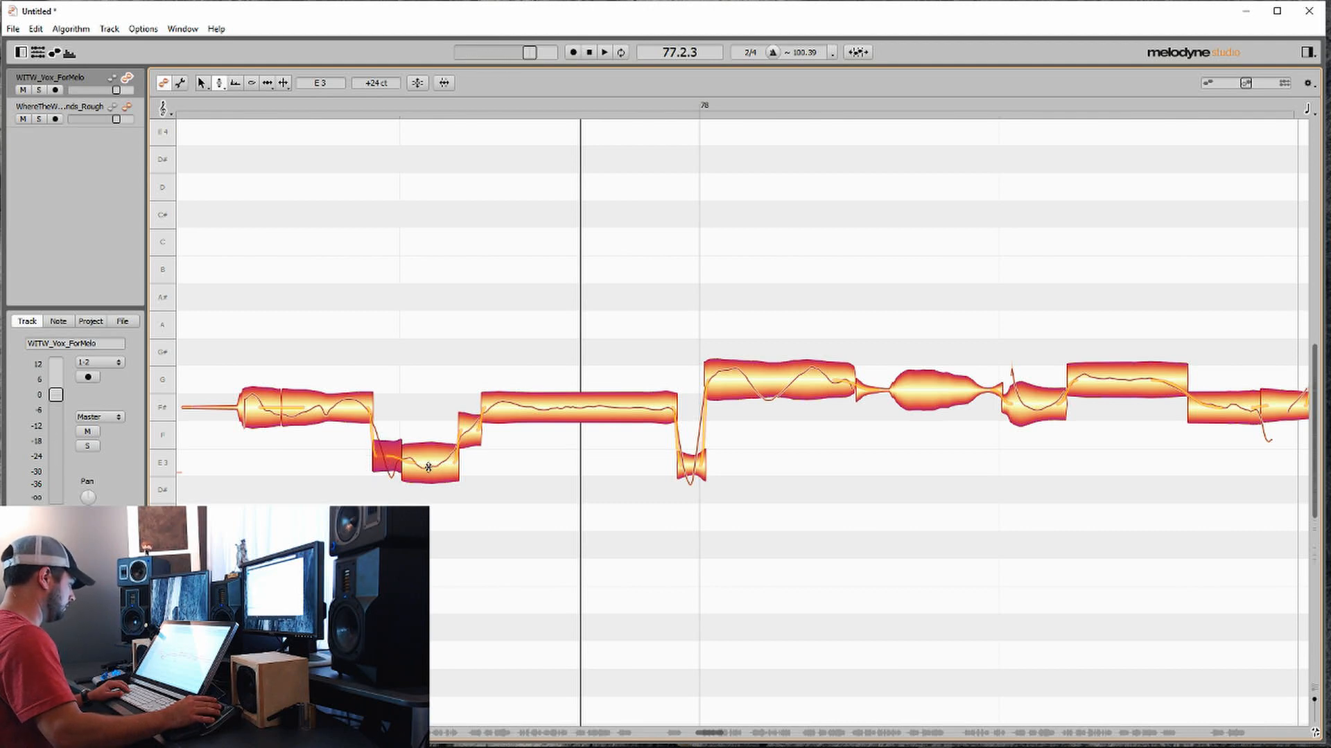
{"action": "scroll", "coordinate": [478, 466], "scroll_direction": "down", "scroll_amount": 1}
{"action": "scroll", "coordinate": [485, 465], "scroll_direction": "right", "scroll_amount": 2}
{"action": "scroll", "coordinate": [478, 416], "scroll_direction": "right", "scroll_amount": 2}
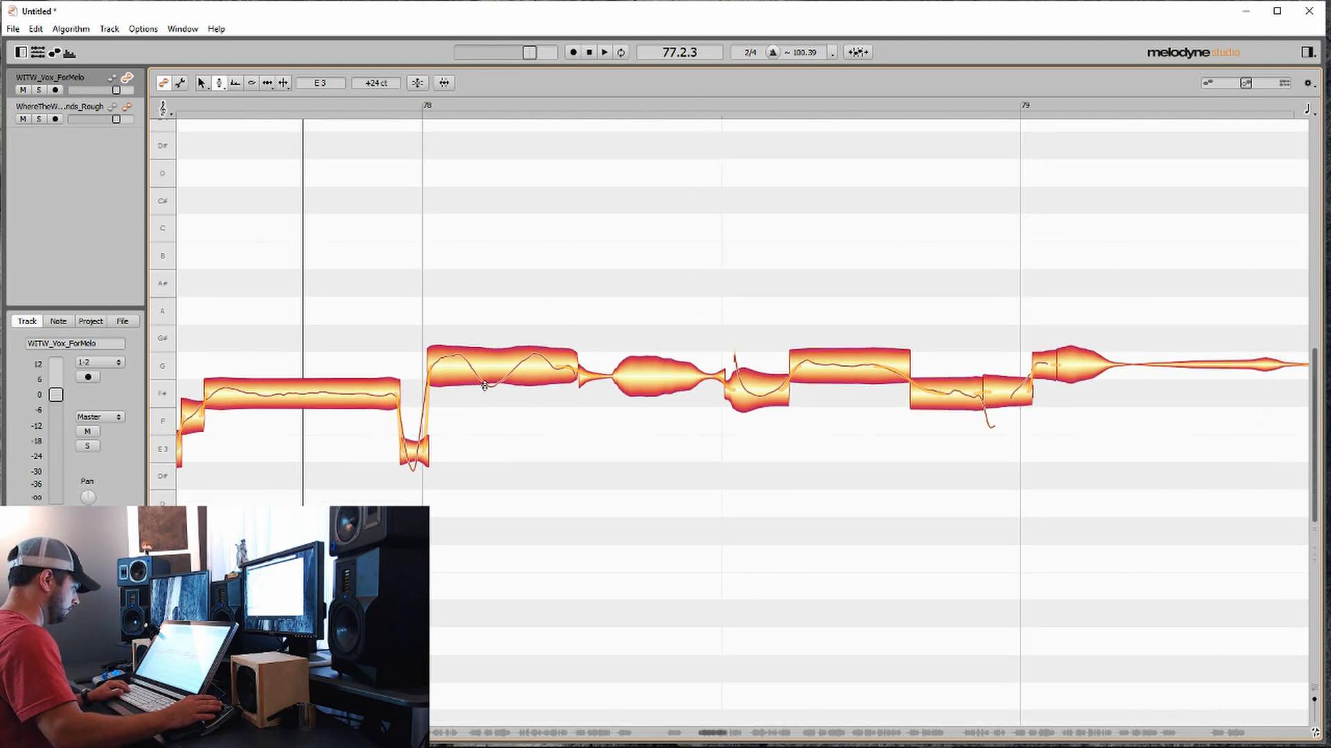
{"action": "scroll", "coordinate": [472, 390], "scroll_direction": "left", "scroll_amount": 3}
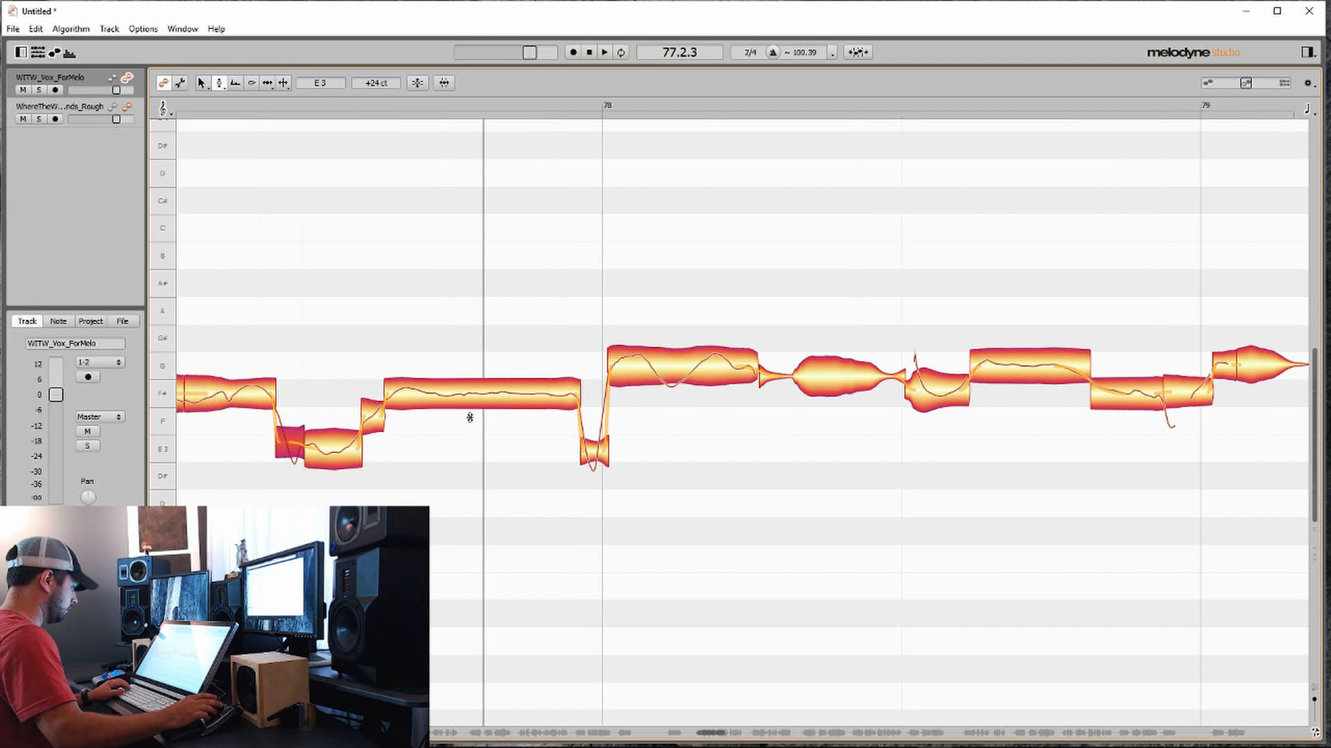
{"action": "left_click", "coordinate": [356, 447]}
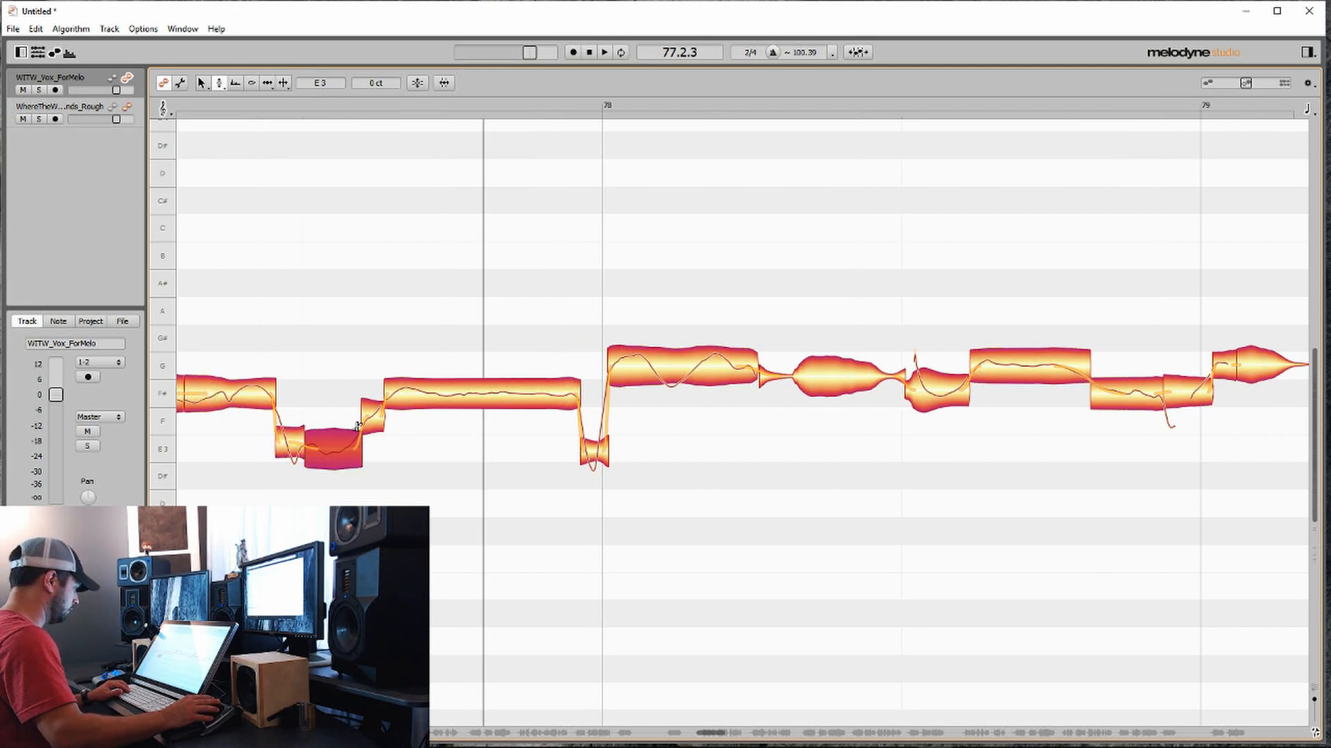
{"action": "scroll", "coordinate": [357, 426], "scroll_direction": "right", "scroll_amount": 4}
{"action": "left_click", "coordinate": [749, 373]}
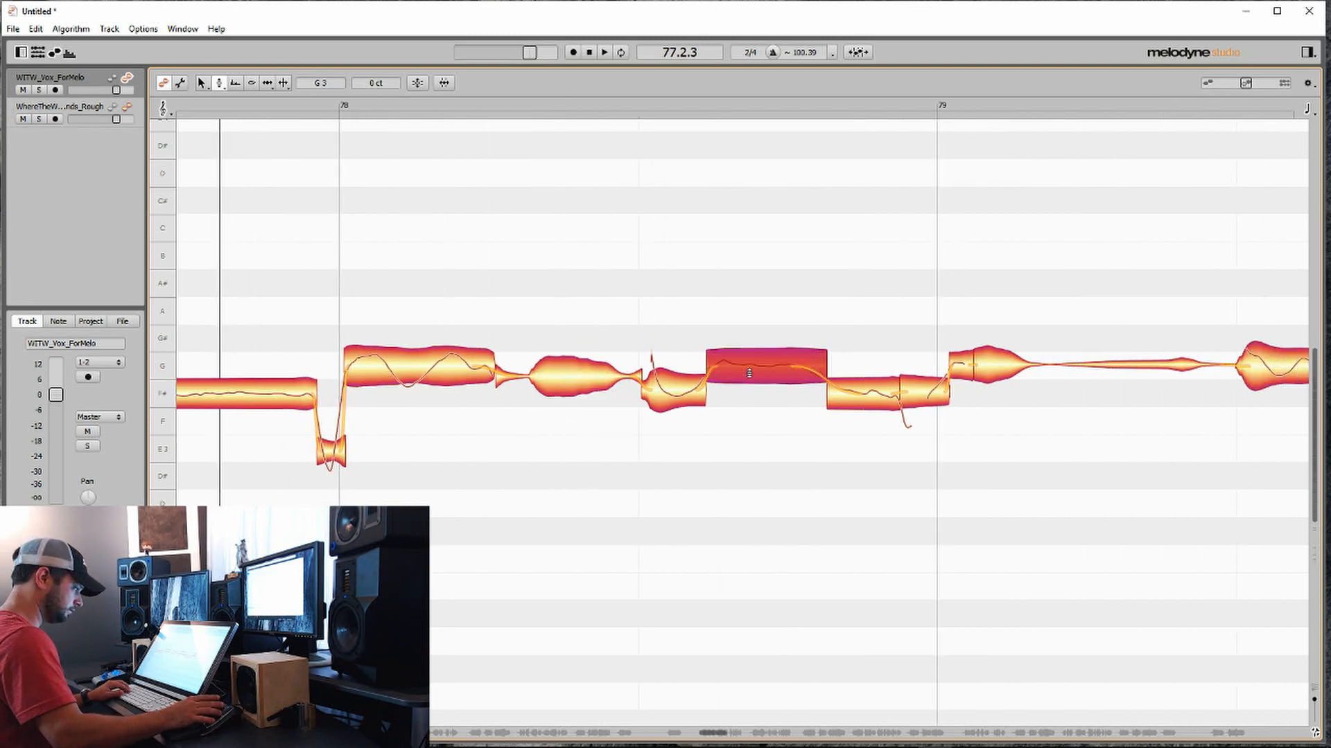
Step: Adjust the pitch drift of the F# 3 note following the long G 3 note before bar 79 to about -664 %
{"action": "scroll", "coordinate": [749, 373], "scroll_direction": "right", "scroll_amount": 4}
{"action": "left_click", "coordinate": [582, 398]}
{"action": "right_click", "coordinate": [578, 413]}
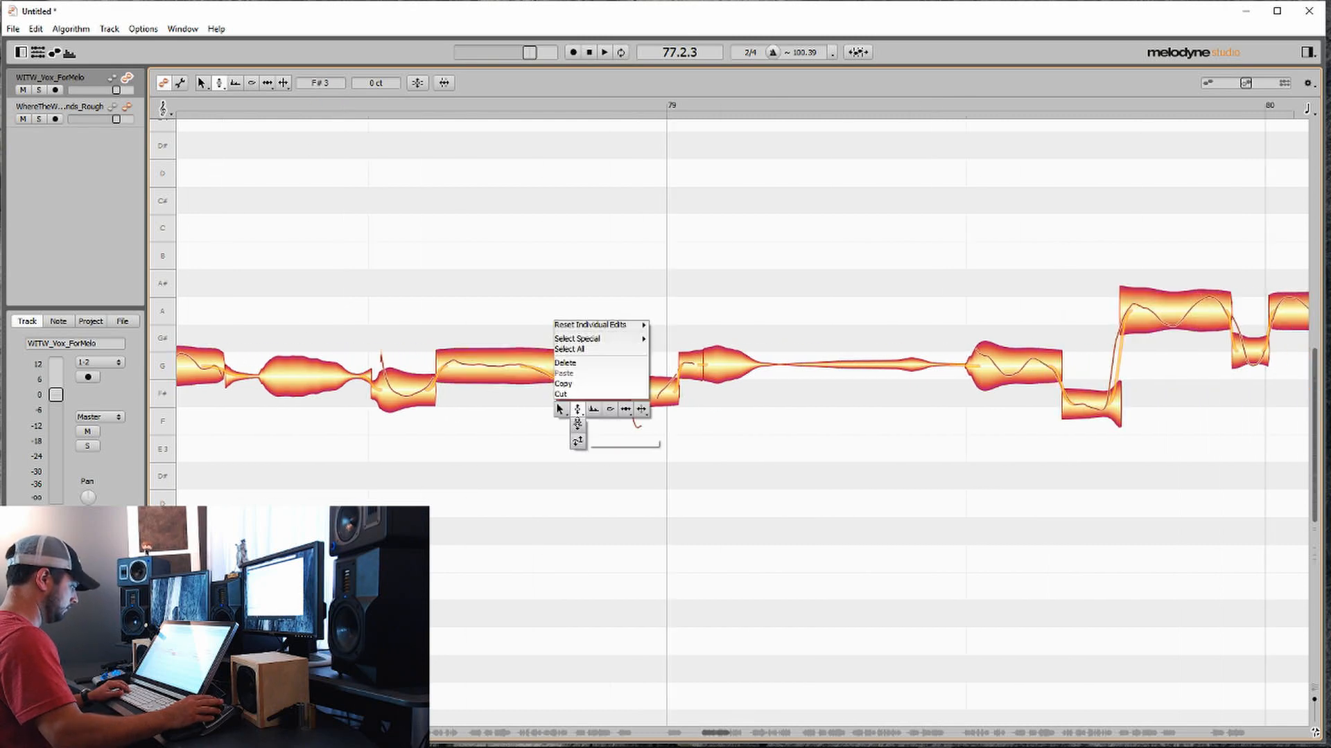
{"action": "left_click", "coordinate": [577, 440]}
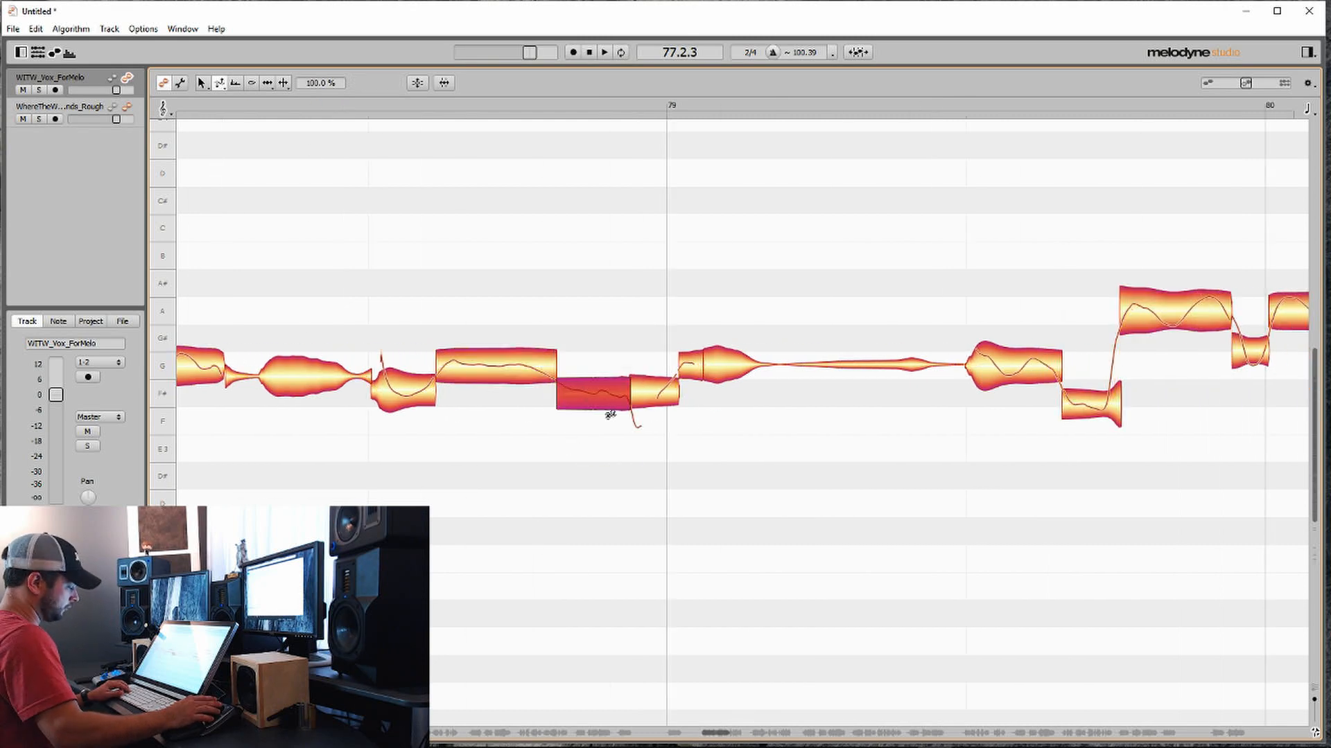
{"action": "left_click_drag", "start_coordinate": [584, 398], "coordinate": [590, 632]}
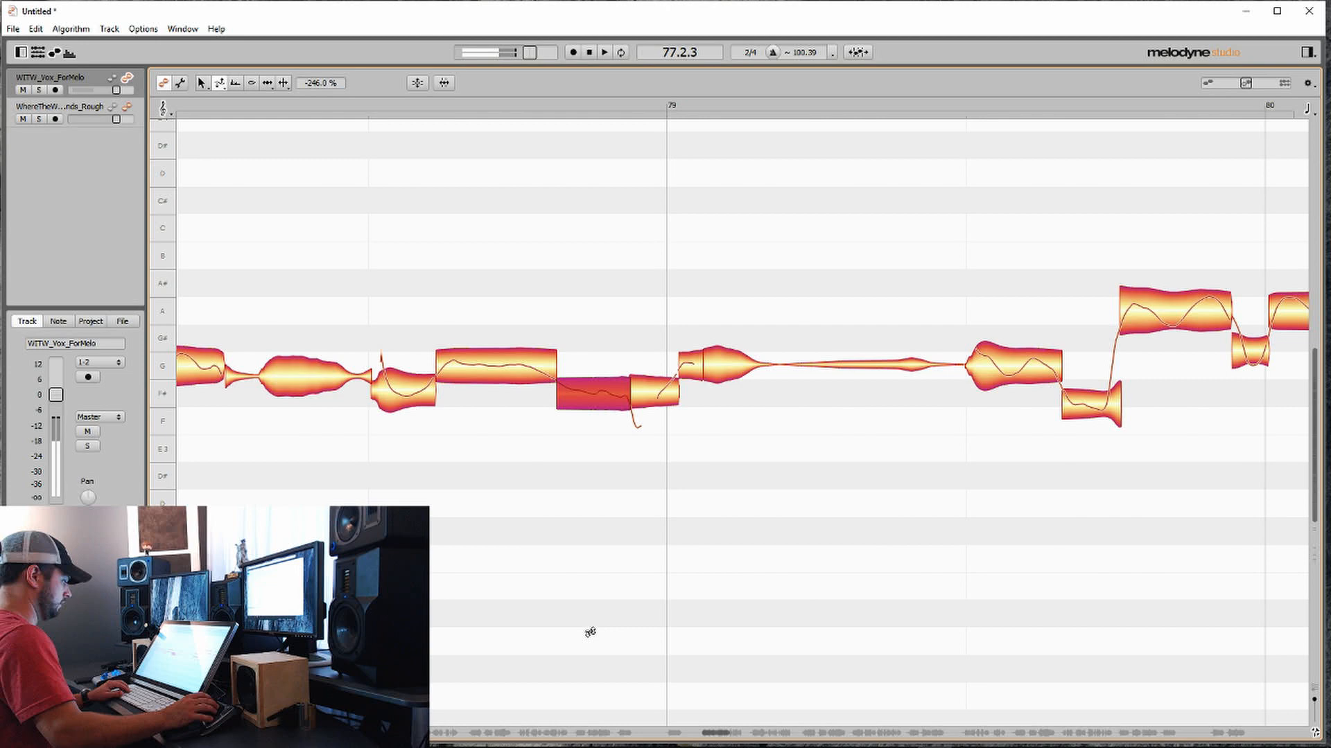
{"action": "right_click", "coordinate": [592, 410]}
{"action": "left_click", "coordinate": [603, 432]}
{"action": "left_click_drag", "start_coordinate": [578, 385], "coordinate": [562, 615]}
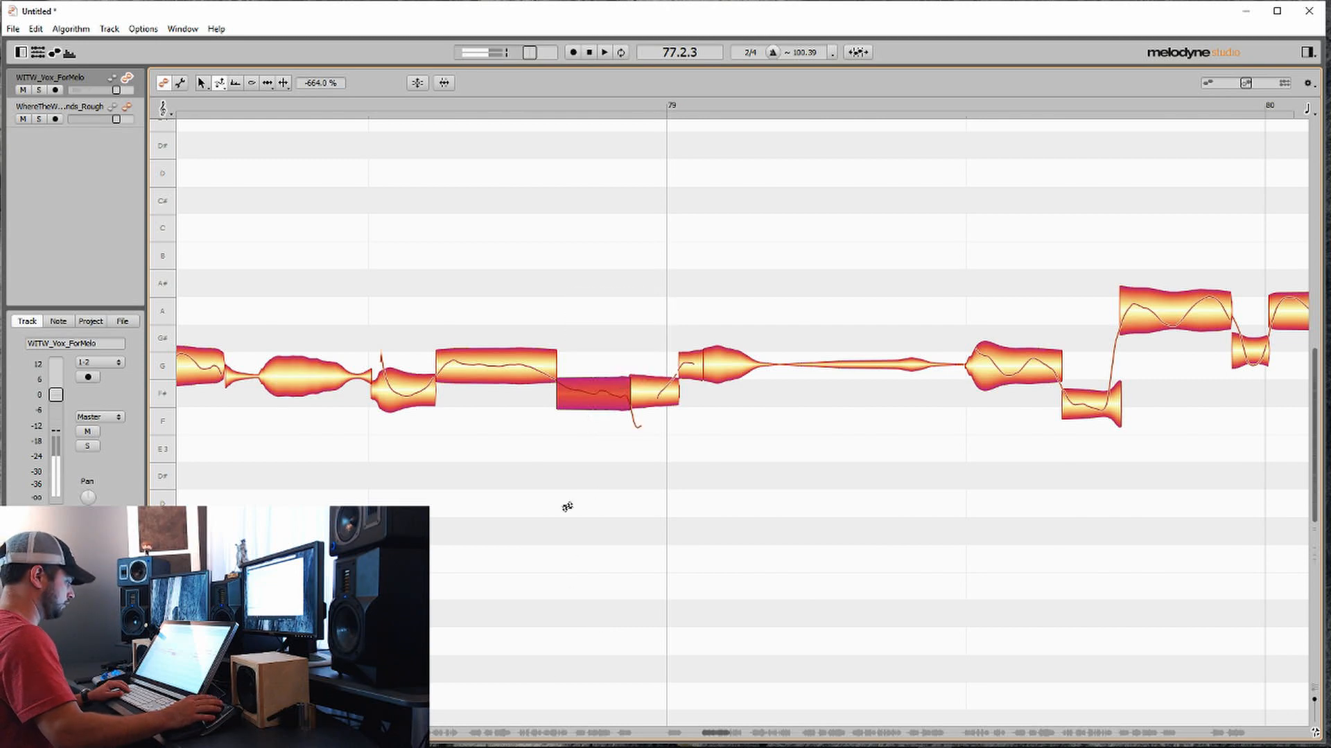
Step: Reduce the pitch modulation of the same F# 3 note to about 48 %, and return to the Pitch tool
{"action": "right_click", "coordinate": [587, 435]}
{"action": "left_click", "coordinate": [585, 424]}
{"action": "left_click_drag", "start_coordinate": [588, 391], "coordinate": [586, 397]}
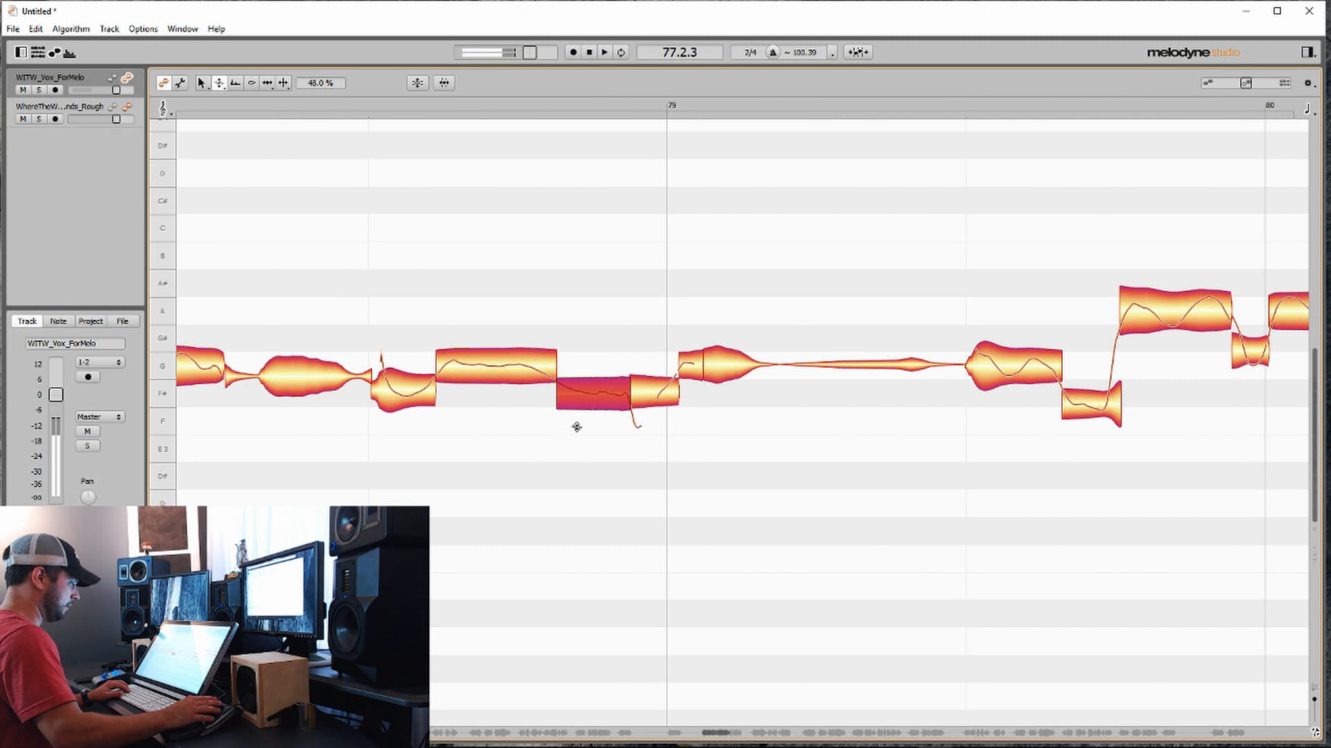
{"action": "right_click", "coordinate": [551, 416]}
{"action": "left_click", "coordinate": [554, 415]}
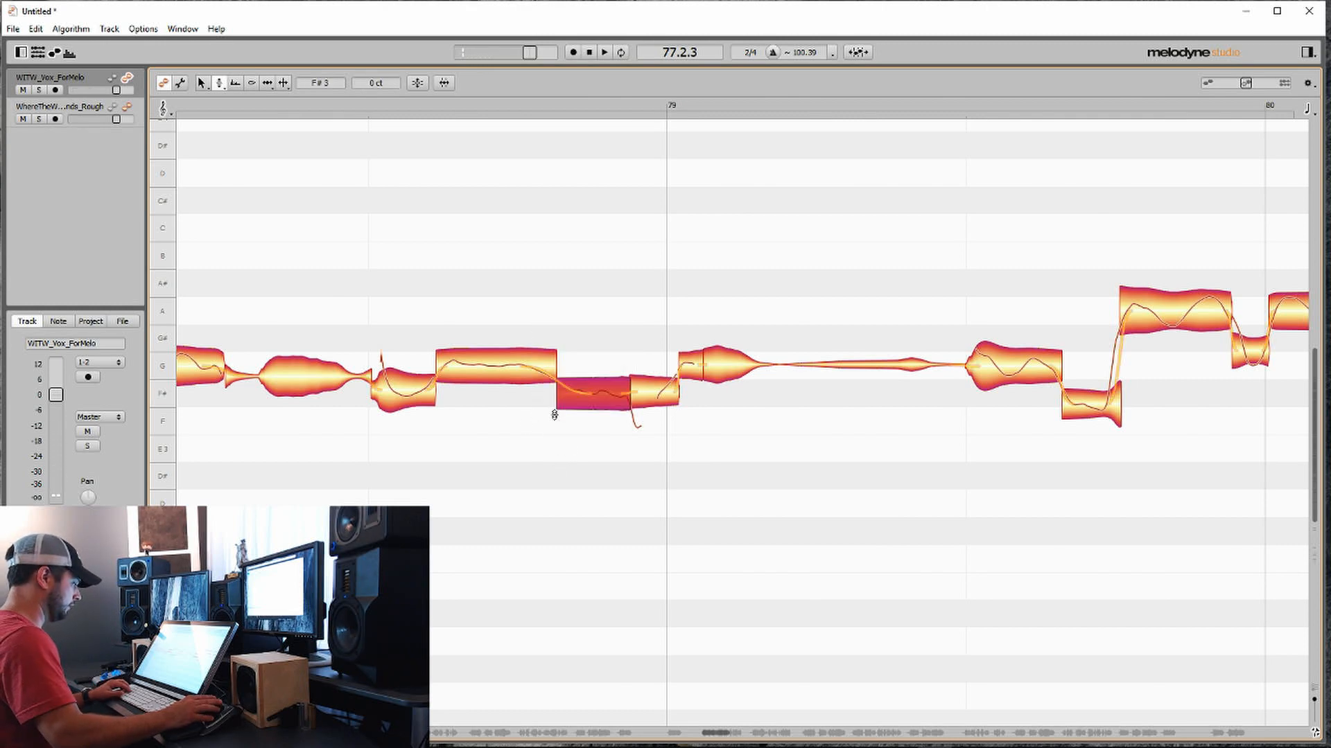
Step: Move the note separation between the long G 3 note and the following F# 3 note slightly earlier
{"action": "left_click", "coordinate": [555, 415]}
{"action": "right_click", "coordinate": [548, 388]}
{"action": "left_click", "coordinate": [586, 391]}
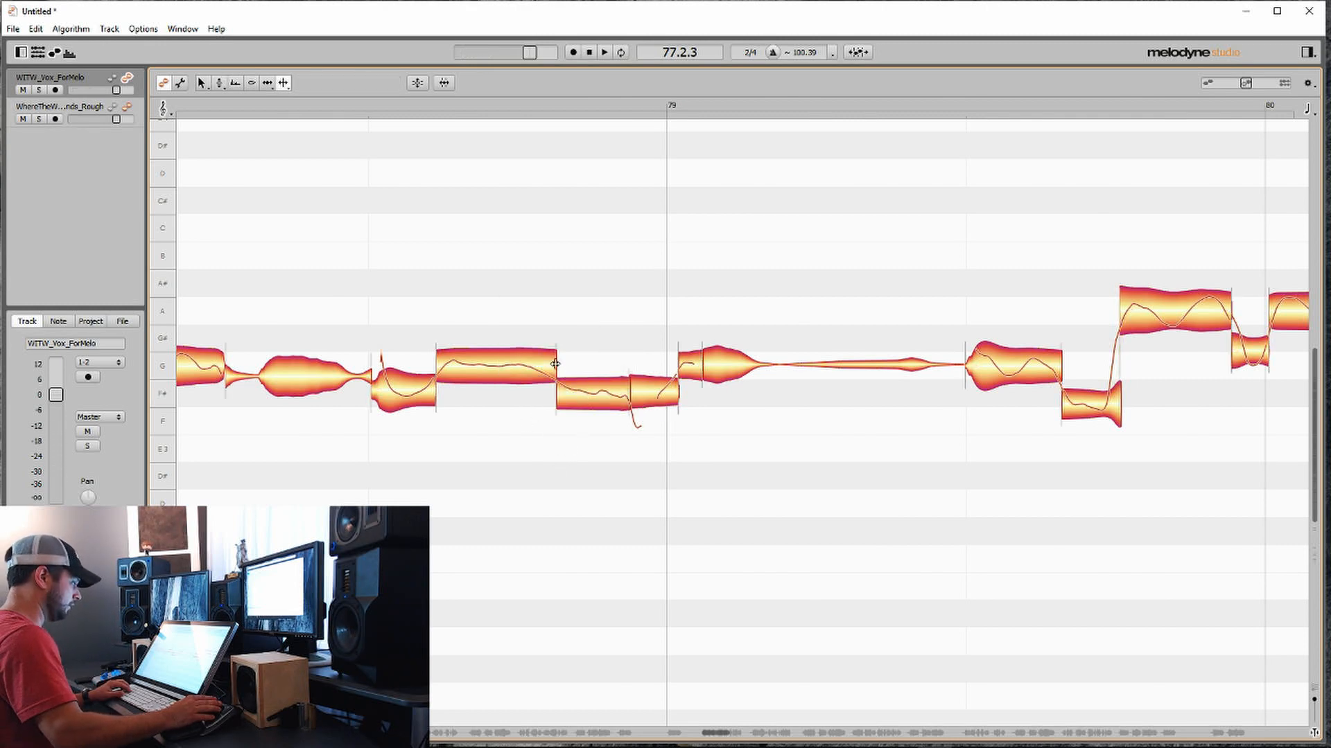
{"action": "left_click_drag", "start_coordinate": [555, 364], "coordinate": [544, 396]}
{"action": "left_click", "coordinate": [536, 395]}
Step: Return to the Pitch tool and snap the shortened G 3 note before bar 79 to its pitch centre
{"action": "right_click", "coordinate": [478, 398]}
{"action": "left_click", "coordinate": [485, 396]}
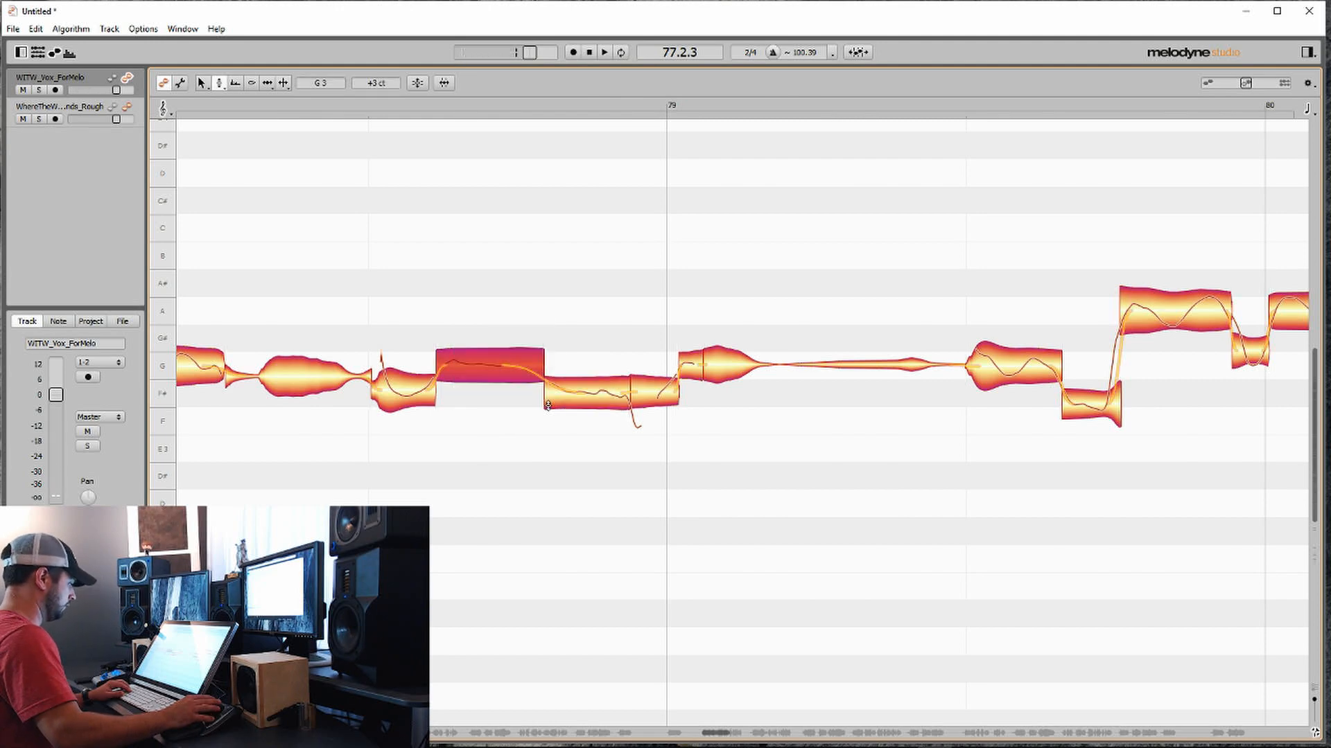
{"action": "left_click", "coordinate": [587, 404]}
{"action": "left_click", "coordinate": [480, 361]}
Step: Adjust the pitch drift of the shortened G 3 note in the second half of bar 78, and return to the Pitch tool
{"action": "right_click", "coordinate": [480, 361]}
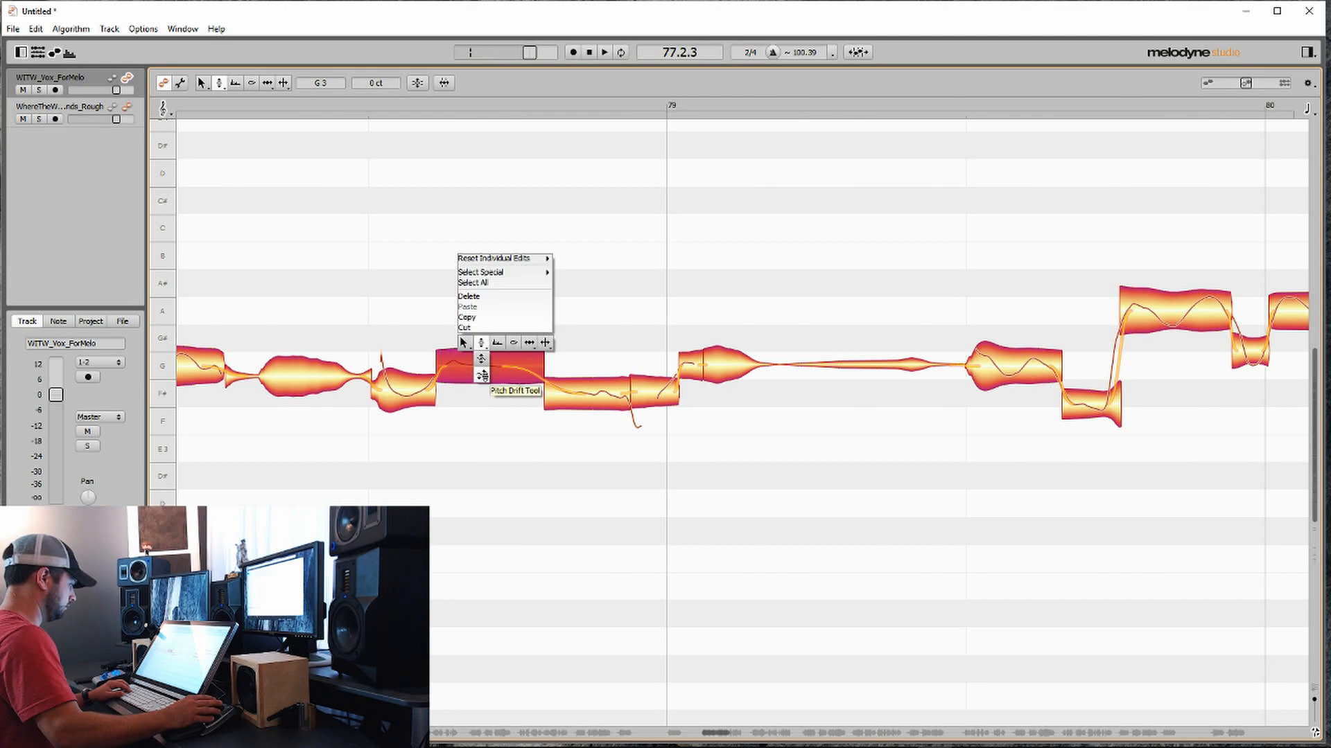
{"action": "left_click", "coordinate": [491, 348]}
{"action": "right_click", "coordinate": [459, 425]}
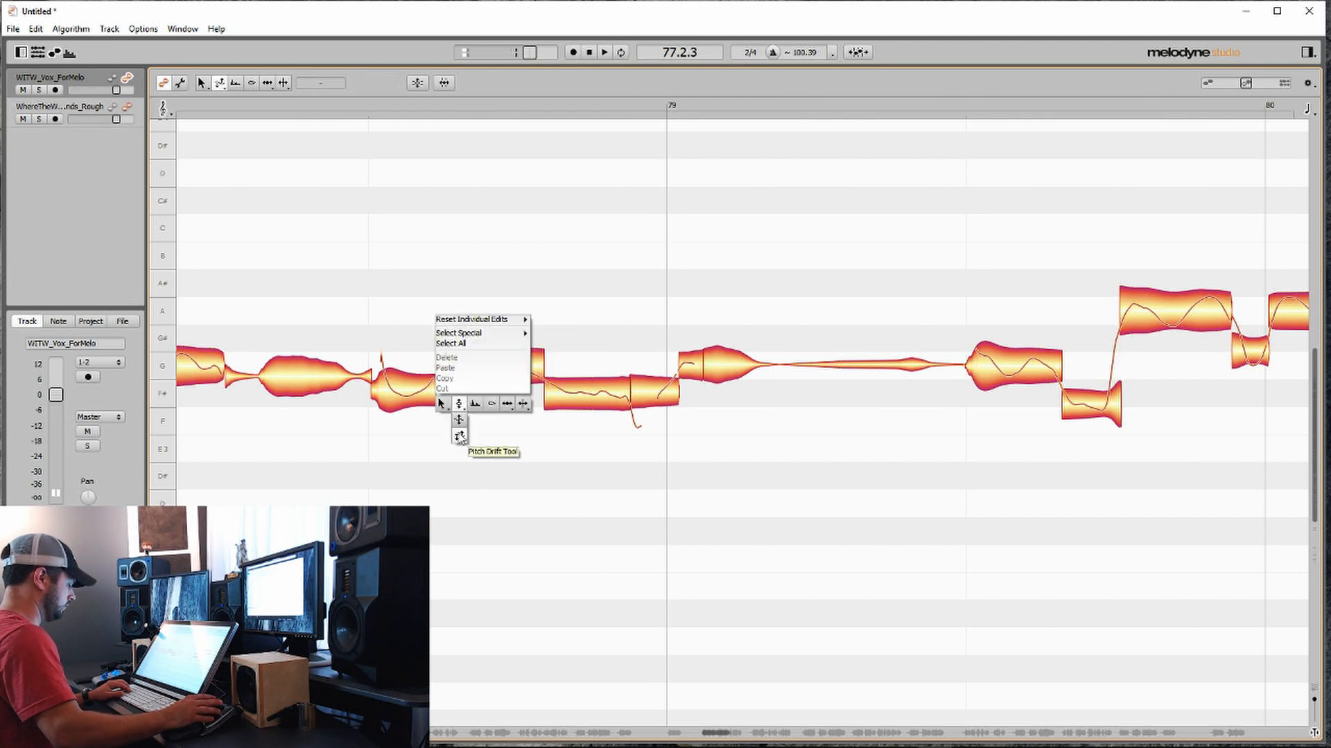
{"action": "left_click", "coordinate": [463, 433]}
{"action": "scroll", "coordinate": [464, 449], "scroll_direction": "right", "scroll_amount": 1}
{"action": "scroll", "coordinate": [444, 454], "scroll_direction": "right", "scroll_amount": 1}
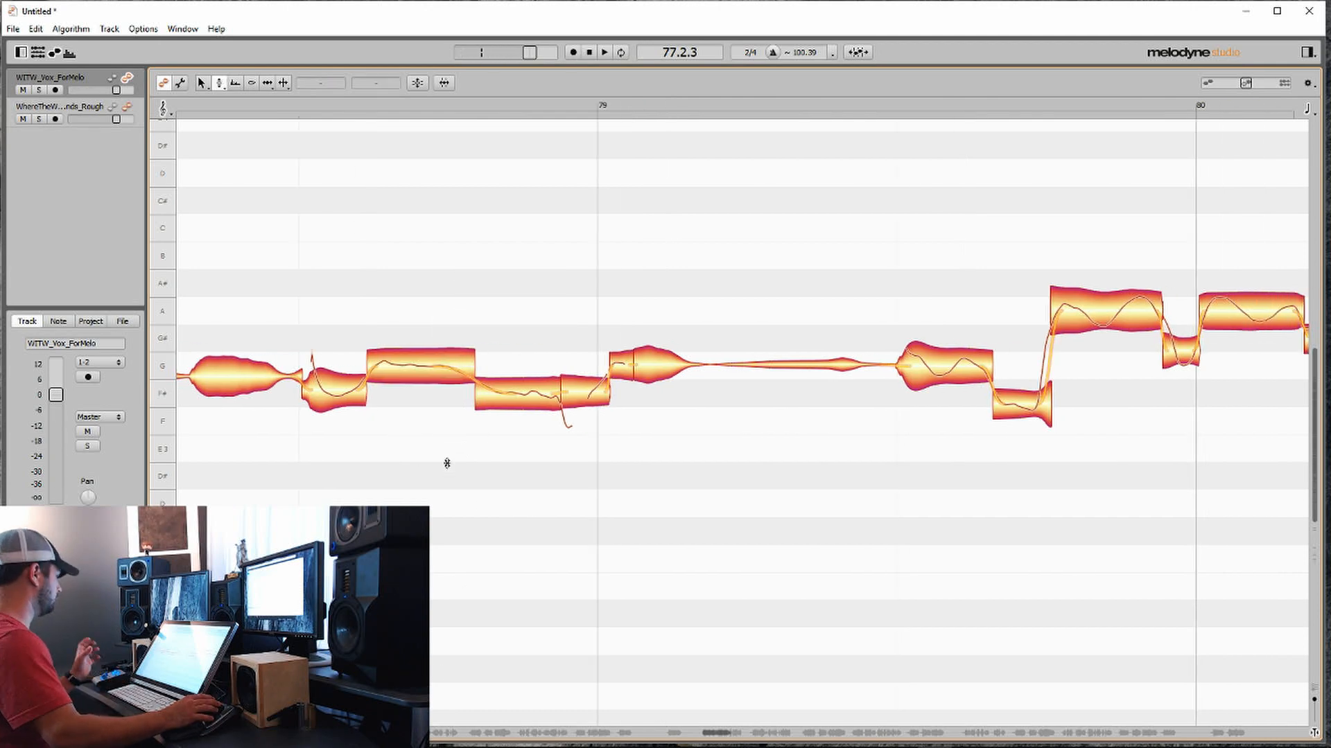
Step: Play the phrase around bar 80 and set the pitch drift of the first A 3 note in bar 80 to about -132 %
{"action": "scroll", "coordinate": [454, 476], "scroll_direction": "right", "scroll_amount": 2}
{"action": "scroll", "coordinate": [528, 439], "scroll_direction": "right", "scroll_amount": 1}
{"action": "key", "text": "space"}
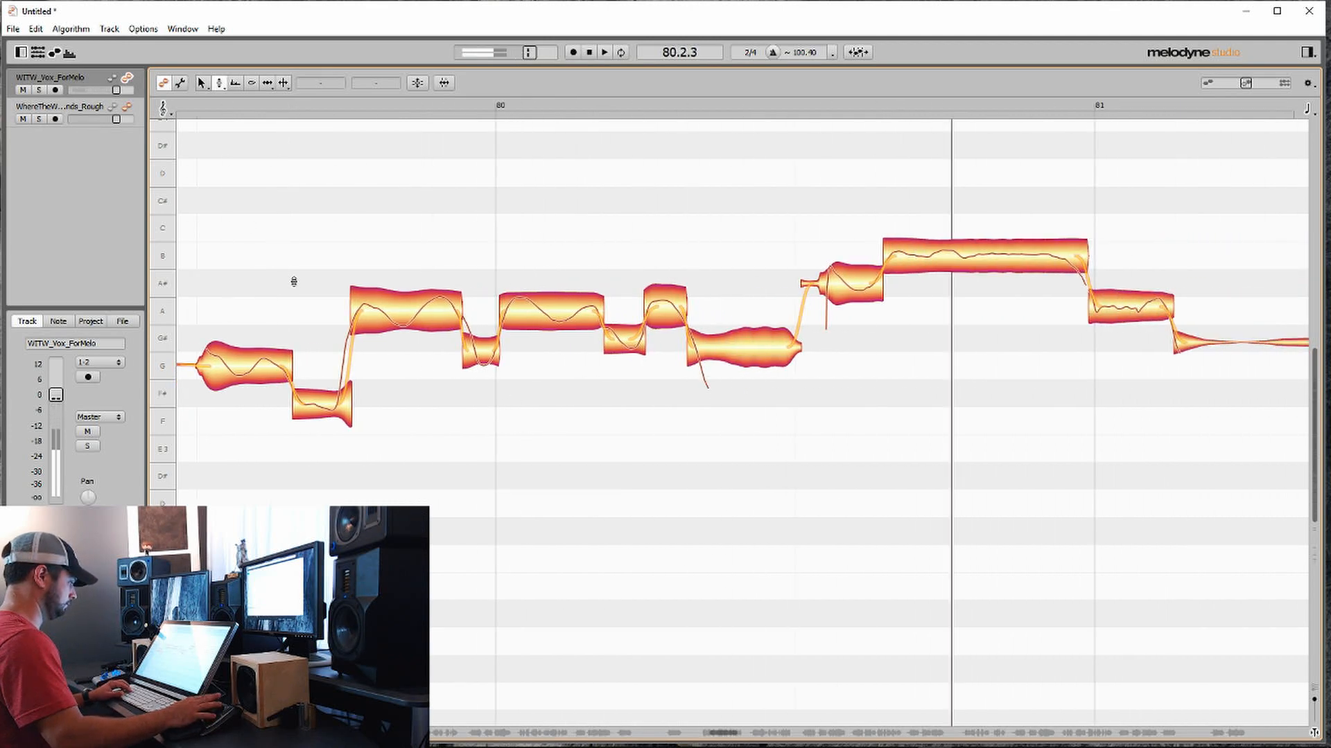
{"action": "key", "text": "space"}
{"action": "left_click", "coordinate": [537, 322]}
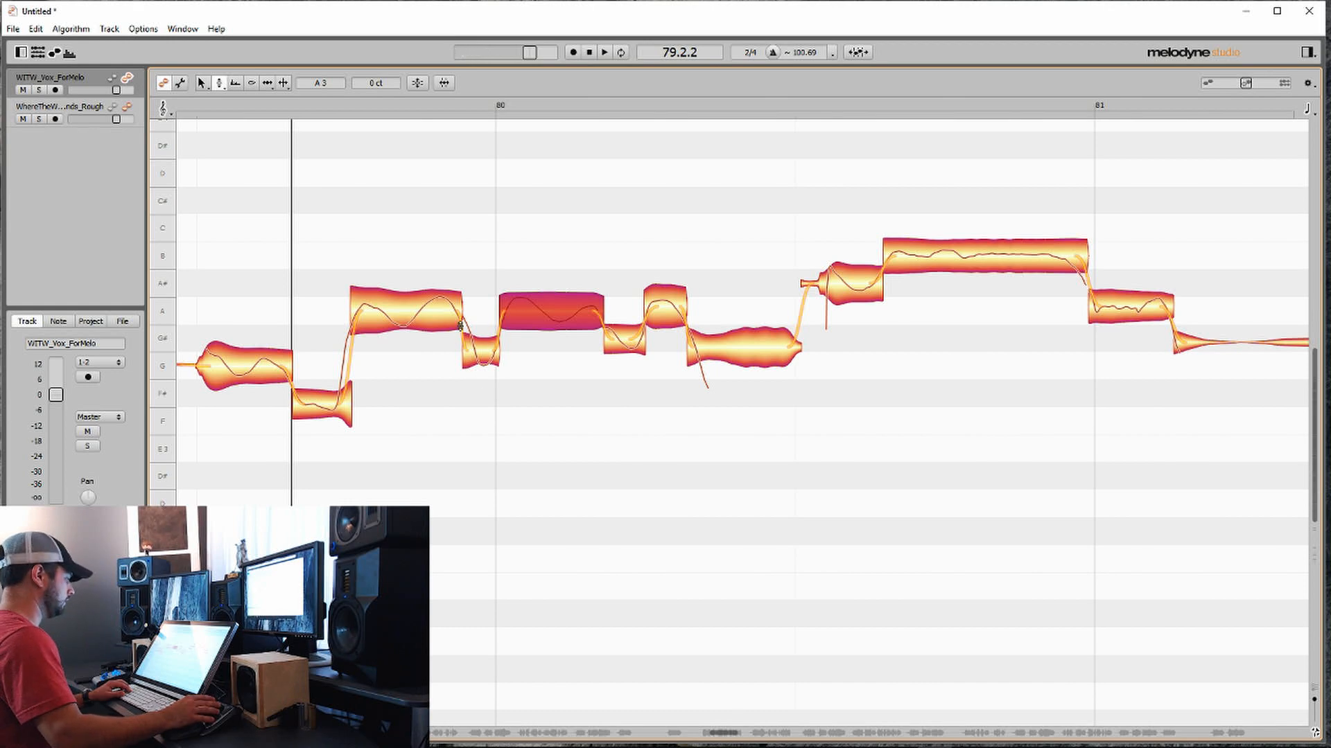
{"action": "right_click", "coordinate": [520, 333]}
{"action": "left_click", "coordinate": [544, 309]}
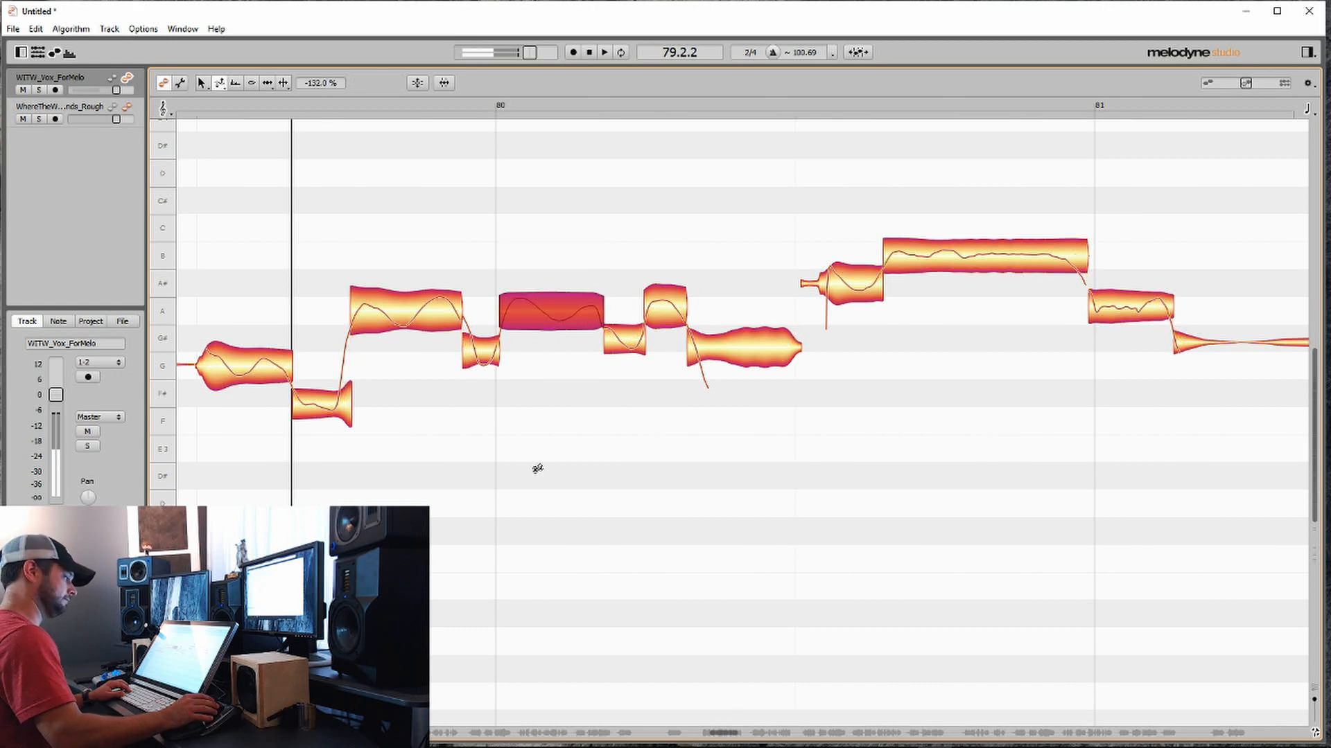
Step: Set the pitch drift of the long A 3 note just before bar 80 to about -782 %, and return to the Pitch tool
{"action": "left_click", "coordinate": [407, 310]}
{"action": "right_click", "coordinate": [393, 340]}
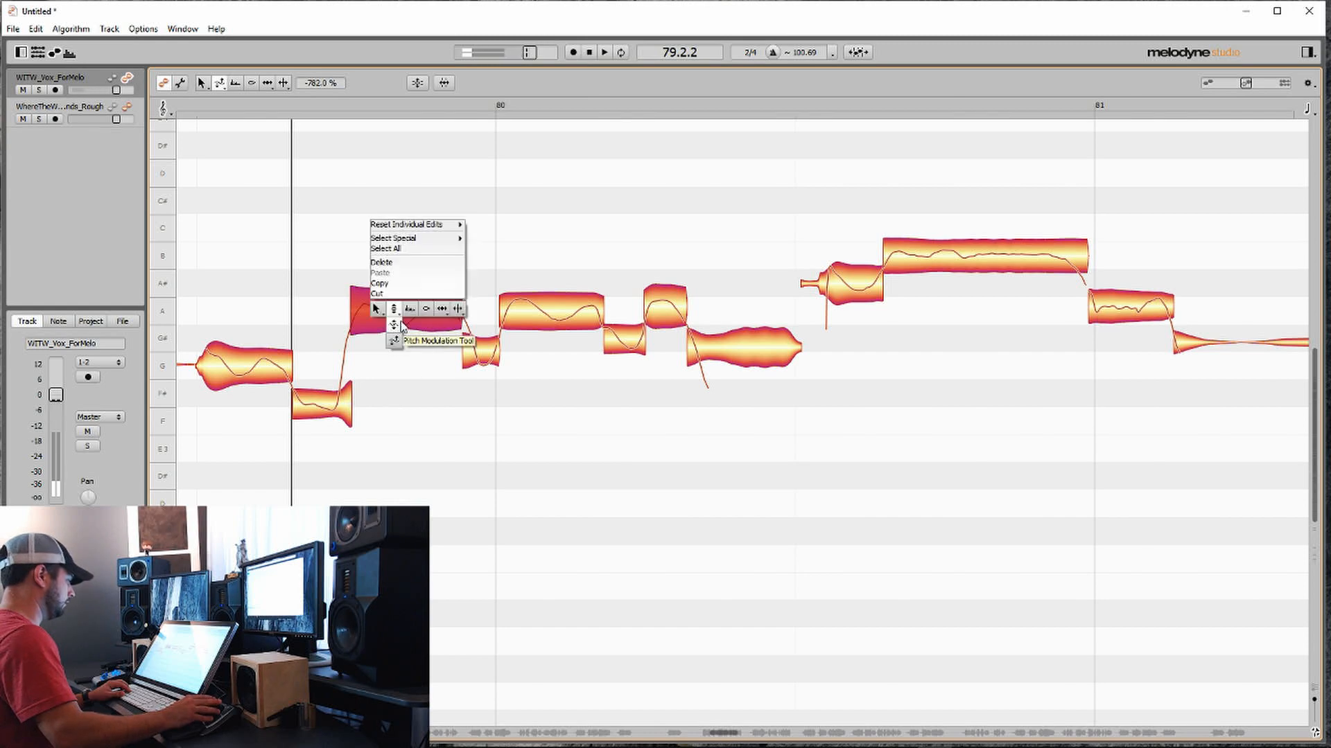
{"action": "left_click", "coordinate": [399, 312]}
Step: Snap the A 3 note at the start of bar 81 and the long B 3 note before it to their pitch centres
{"action": "key", "text": "space"}
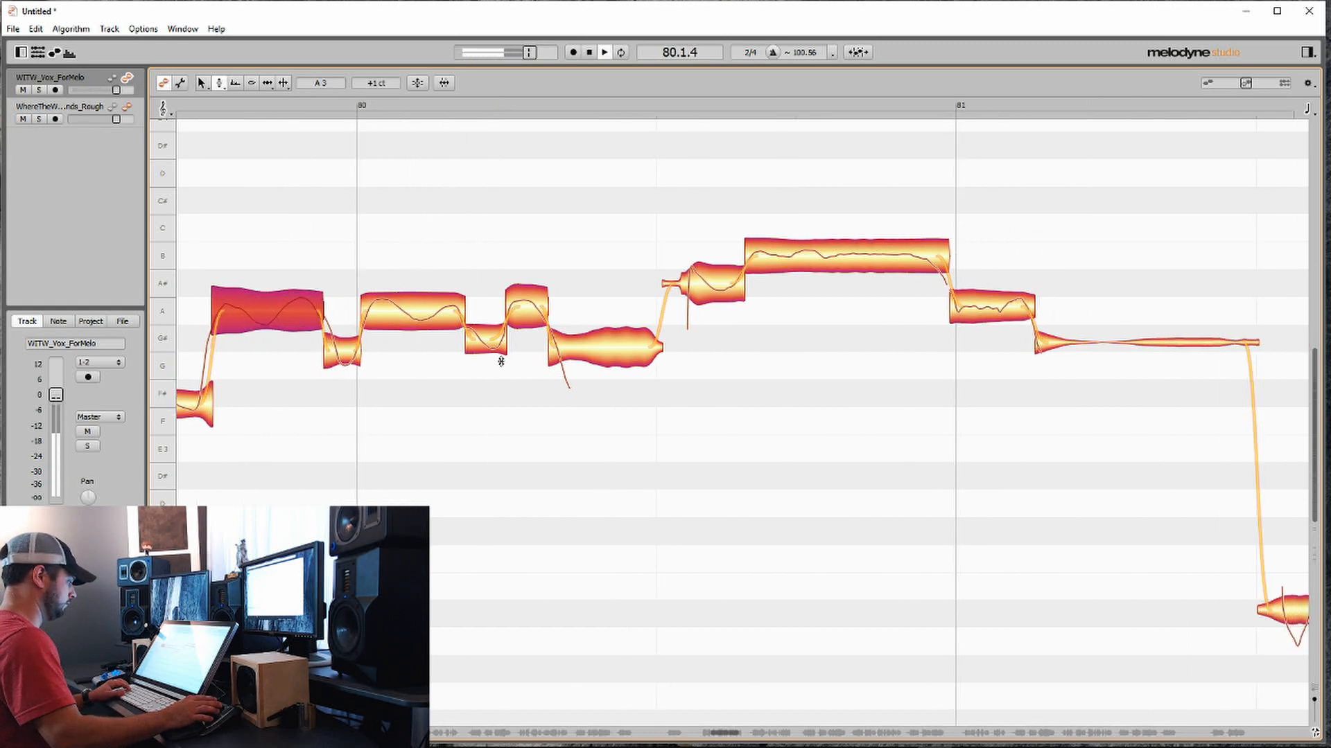
{"action": "left_click", "coordinate": [379, 264]}
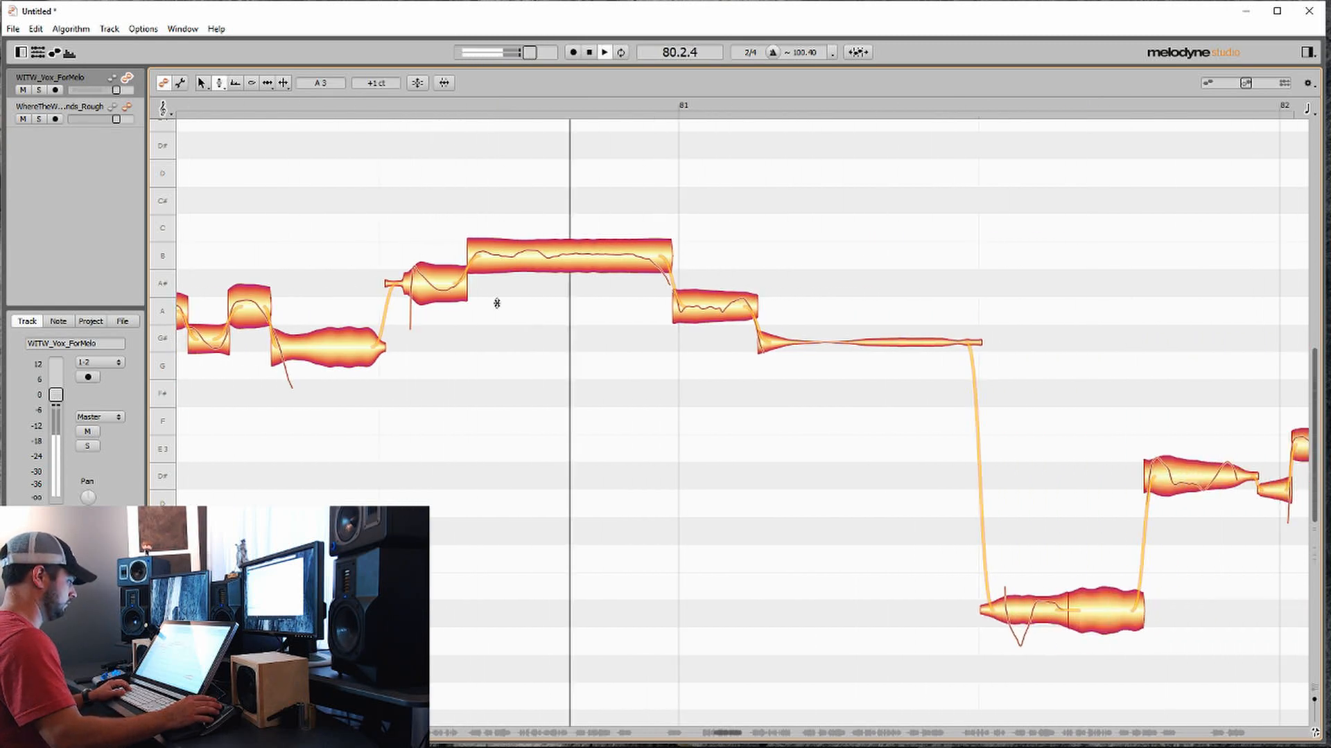
{"action": "left_click", "coordinate": [480, 316]}
{"action": "right_click", "coordinate": [480, 316]}
{"action": "left_click", "coordinate": [480, 320]}
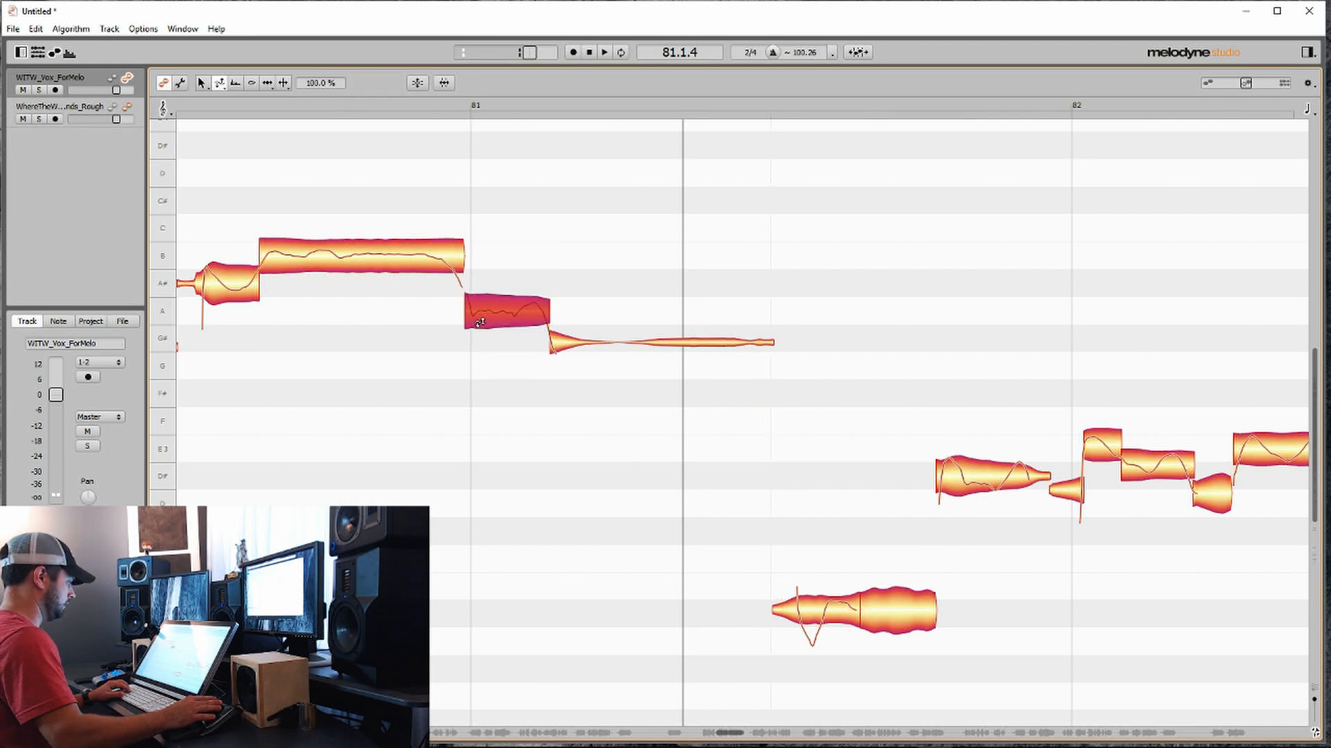
{"action": "right_click", "coordinate": [435, 332]}
{"action": "left_click", "coordinate": [434, 306]}
{"action": "key", "text": "Left"}
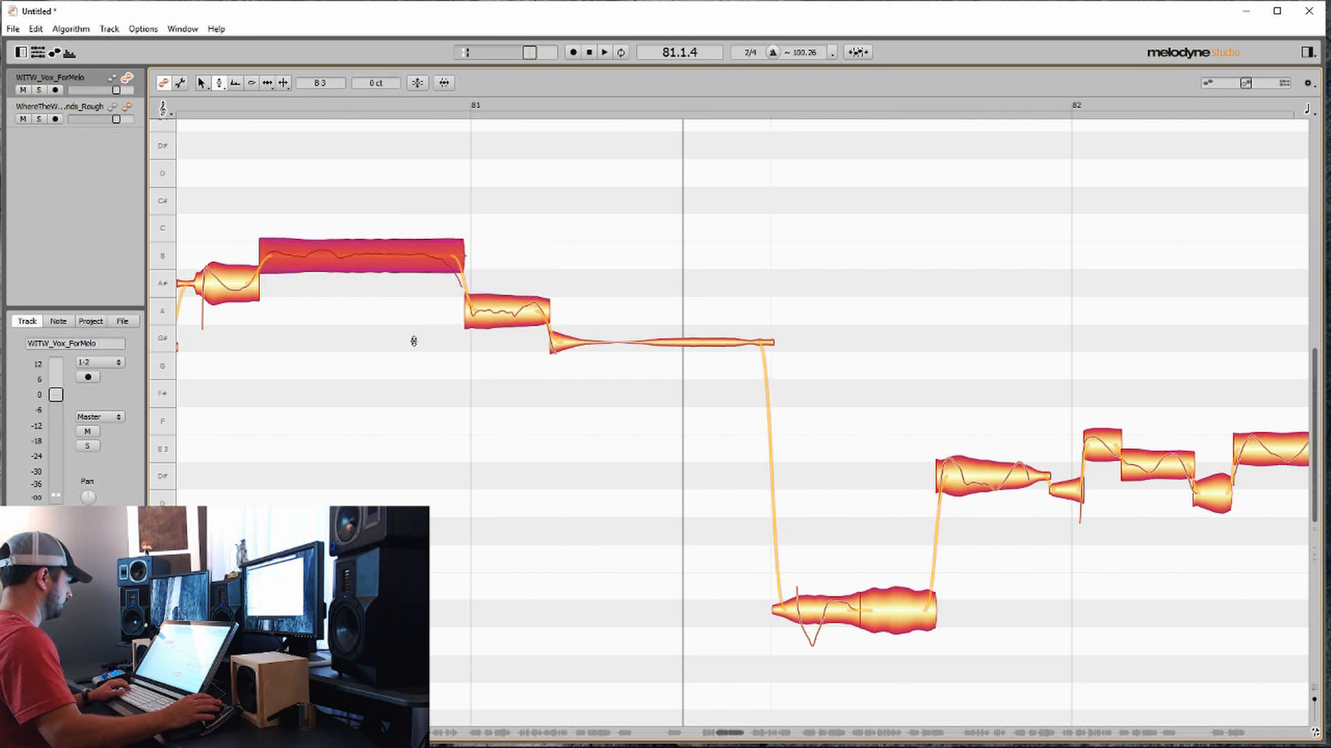
Step: Raise the note before bar 82, just after the low note, to the pitch centre of E 3 and play it back
{"action": "scroll", "coordinate": [429, 388], "scroll_direction": "right", "scroll_amount": 3}
{"action": "key", "text": "space"}
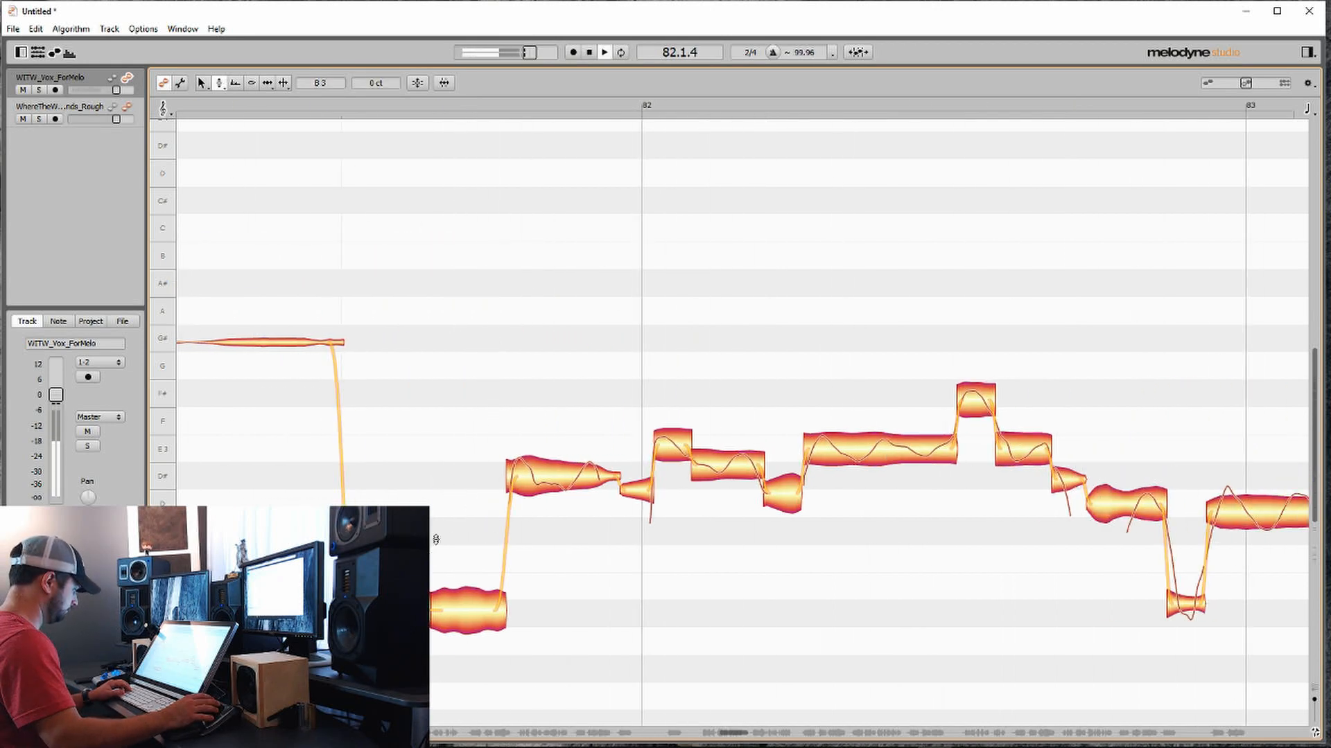
{"action": "key", "text": "Right"}
{"action": "key", "text": "Up"}
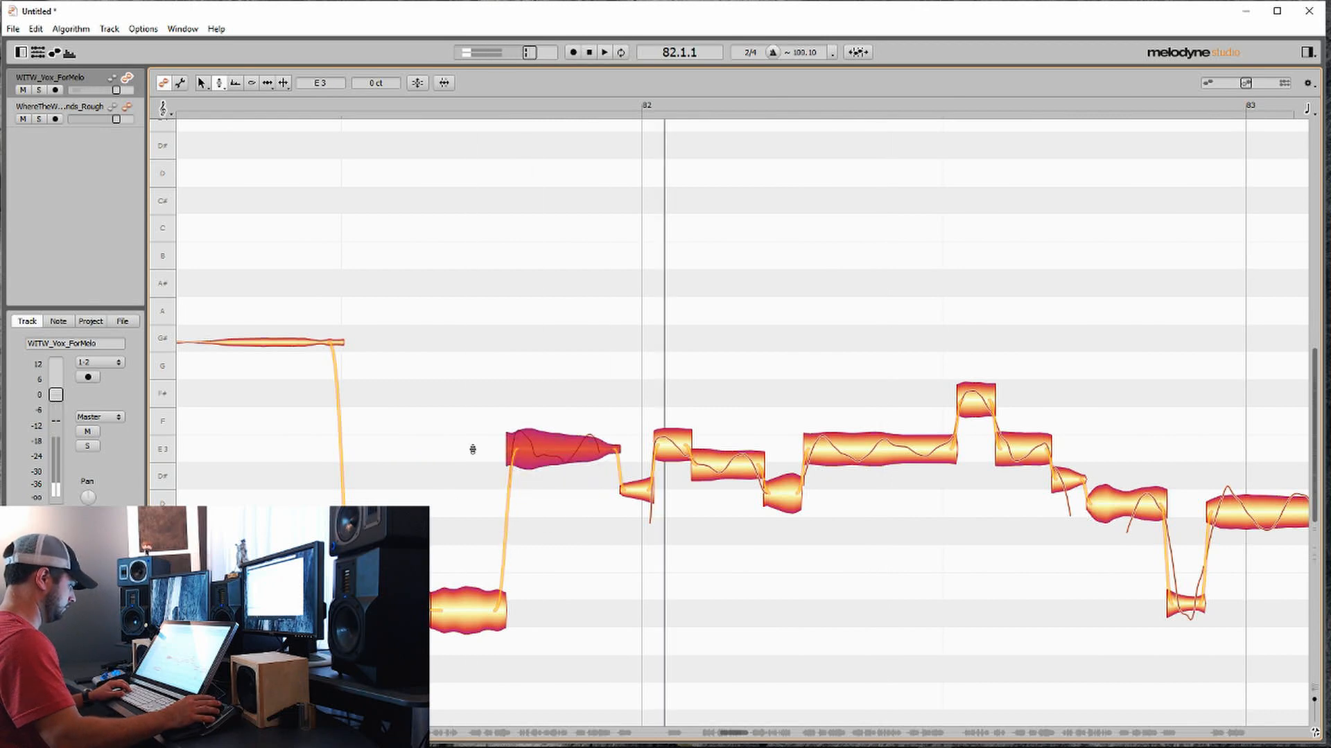
{"action": "key", "text": "space"}
Step: Set the raised E 3 note's pitch modulation to about 69 % and its drift to about -247 %, and return to the Pitch tool
{"action": "right_click", "coordinate": [480, 461]}
{"action": "left_click", "coordinate": [464, 447]}
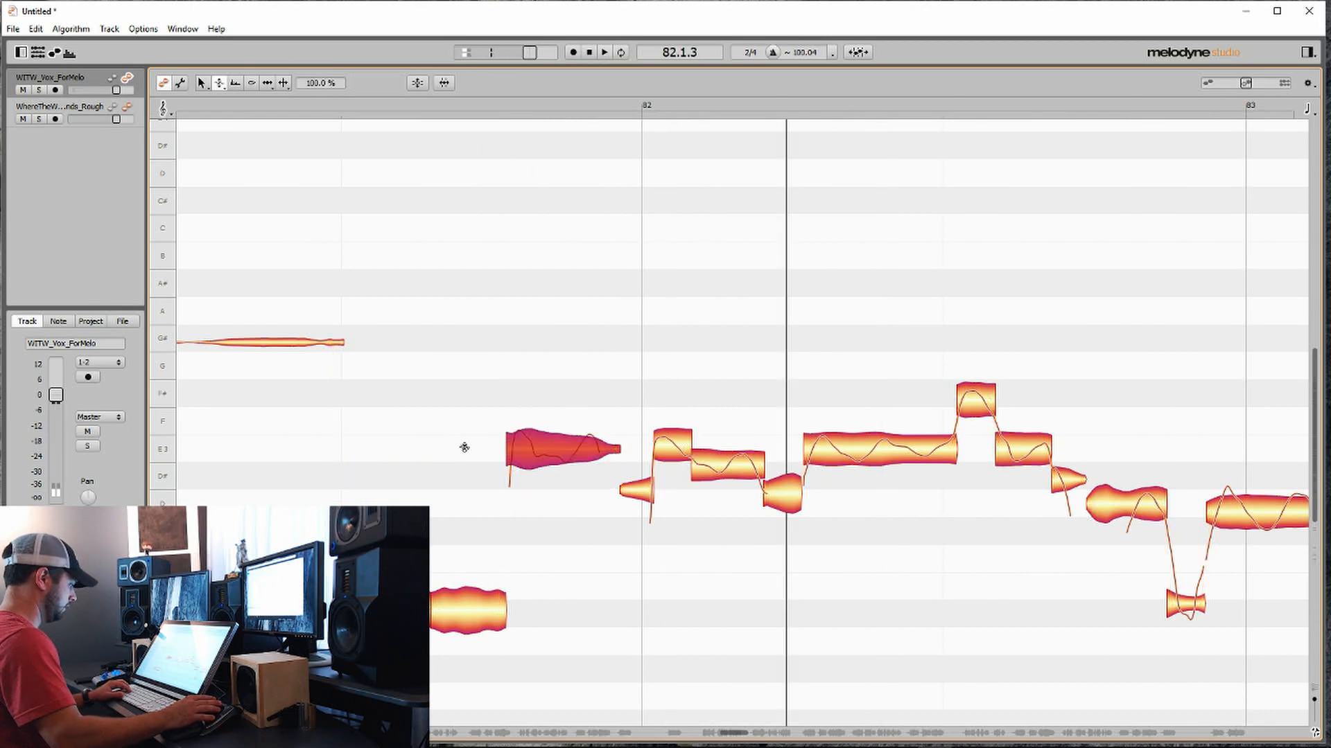
{"action": "right_click", "coordinate": [511, 447]}
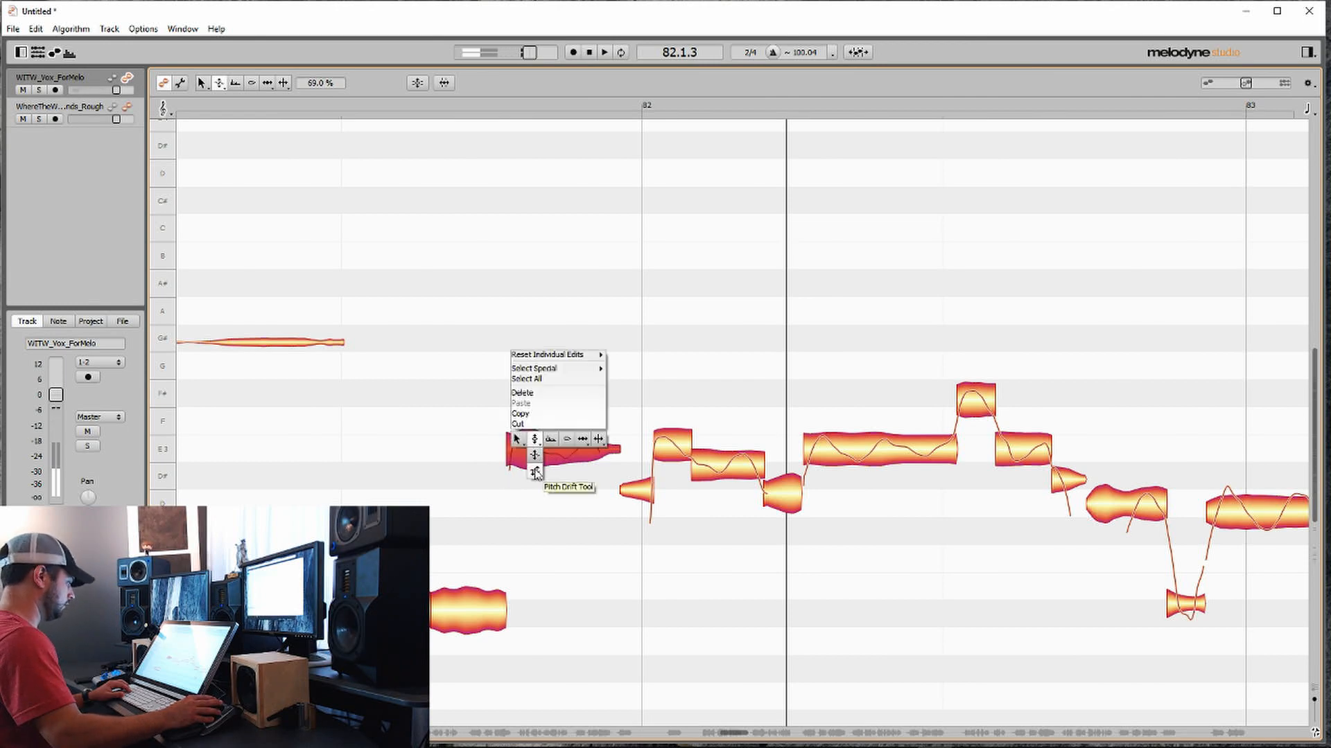
{"action": "left_click", "coordinate": [511, 445]}
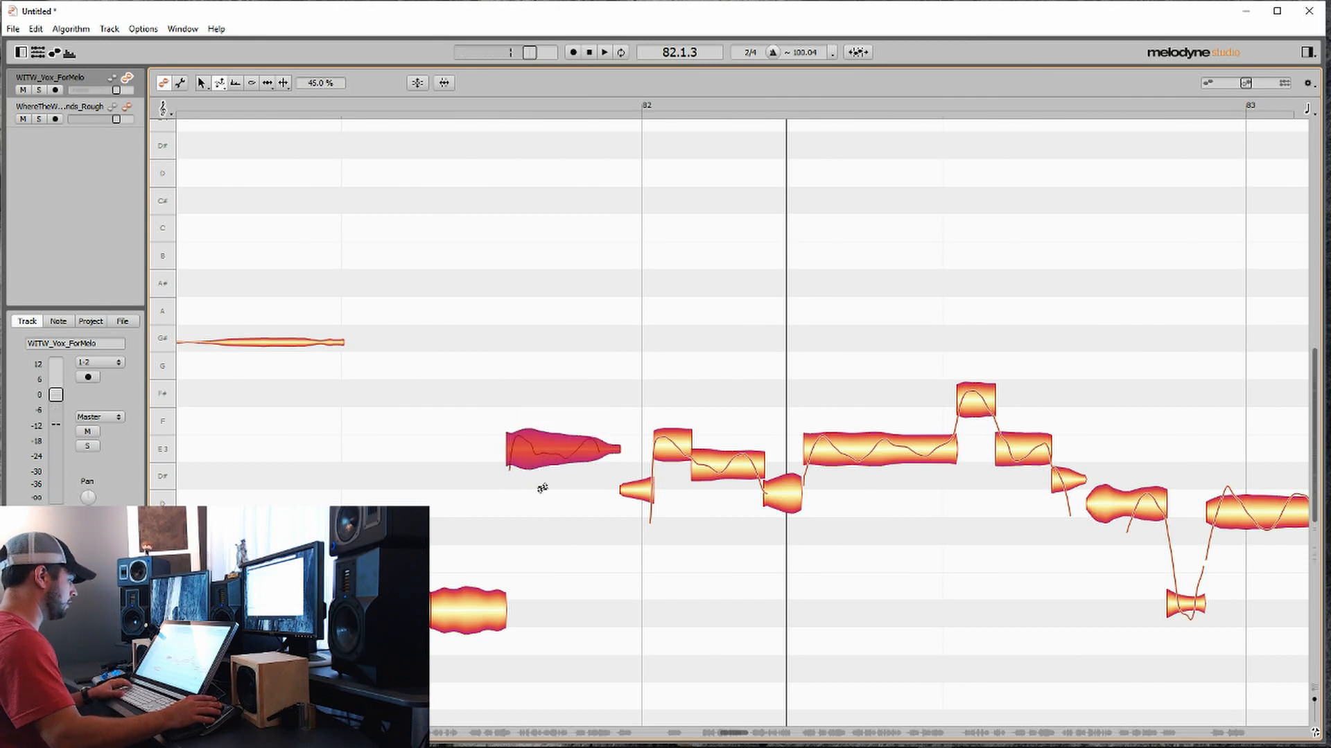
{"action": "right_click", "coordinate": [528, 449]}
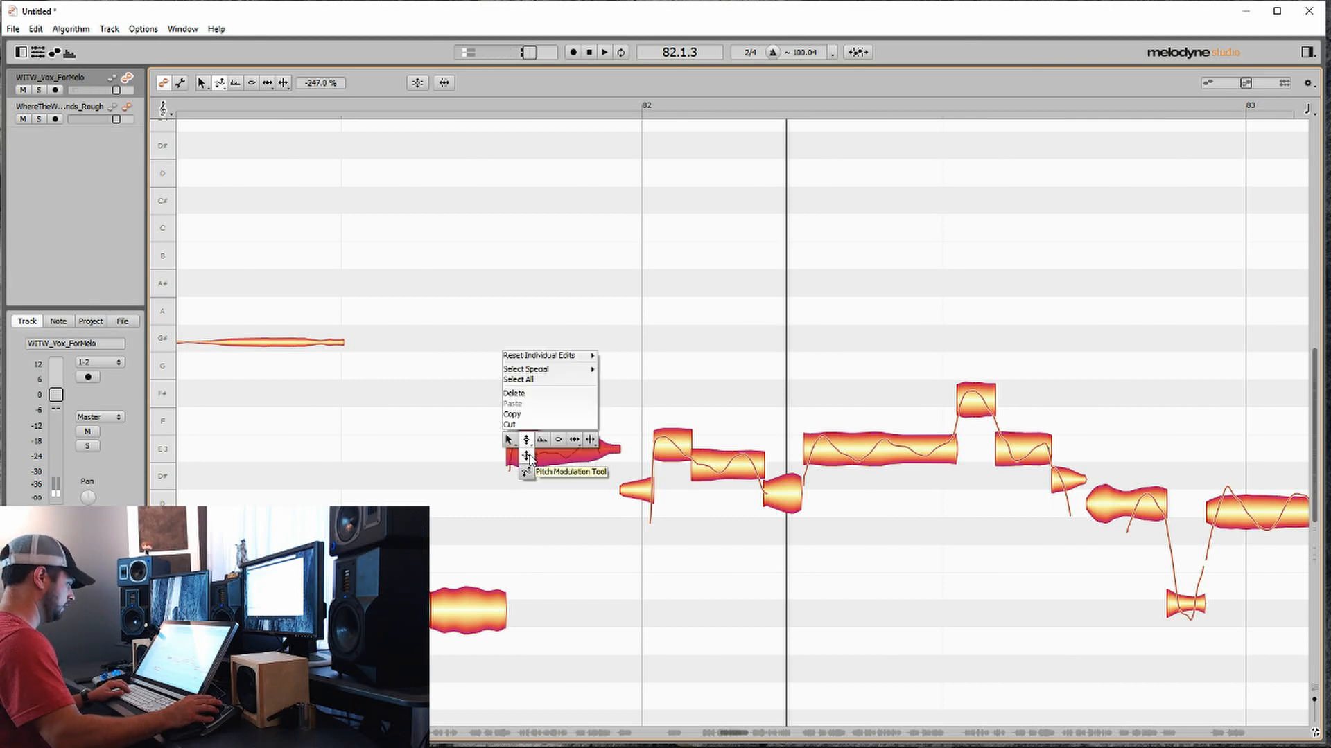
{"action": "left_click", "coordinate": [529, 457]}
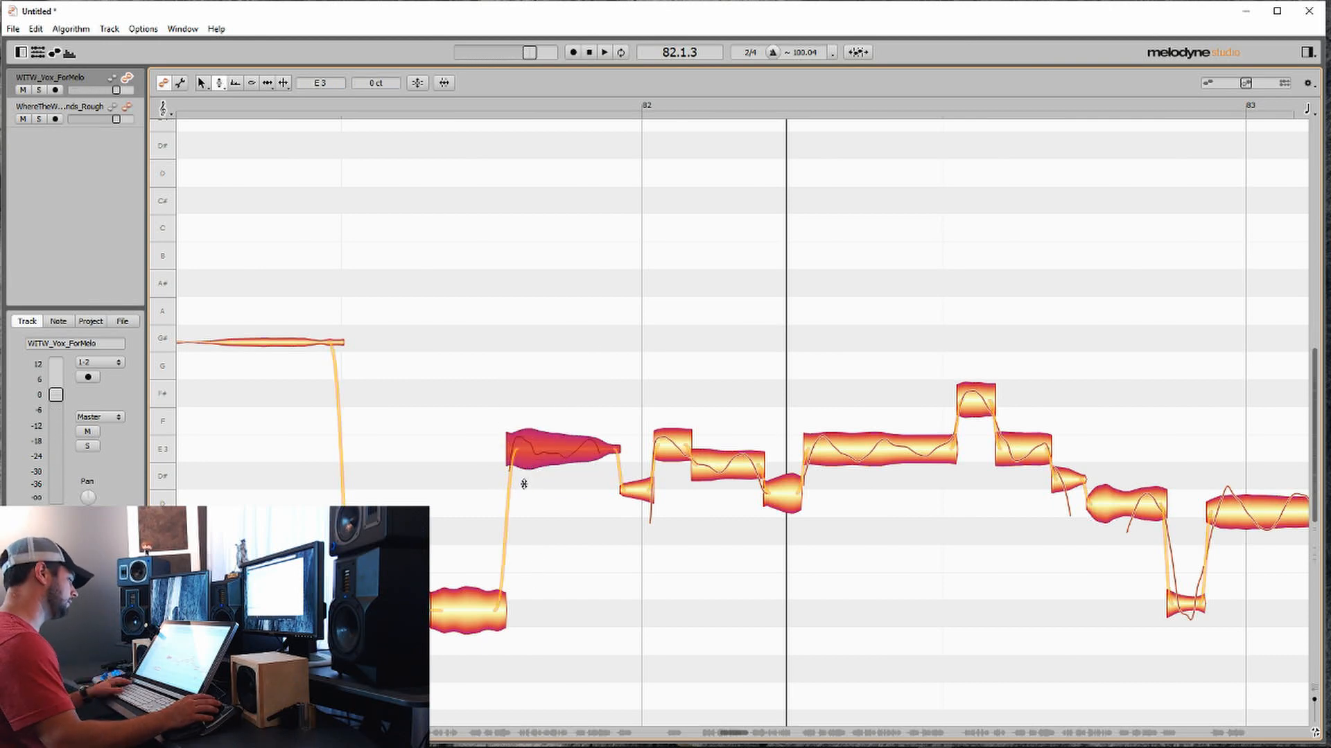
{"action": "left_click", "coordinate": [387, 429]}
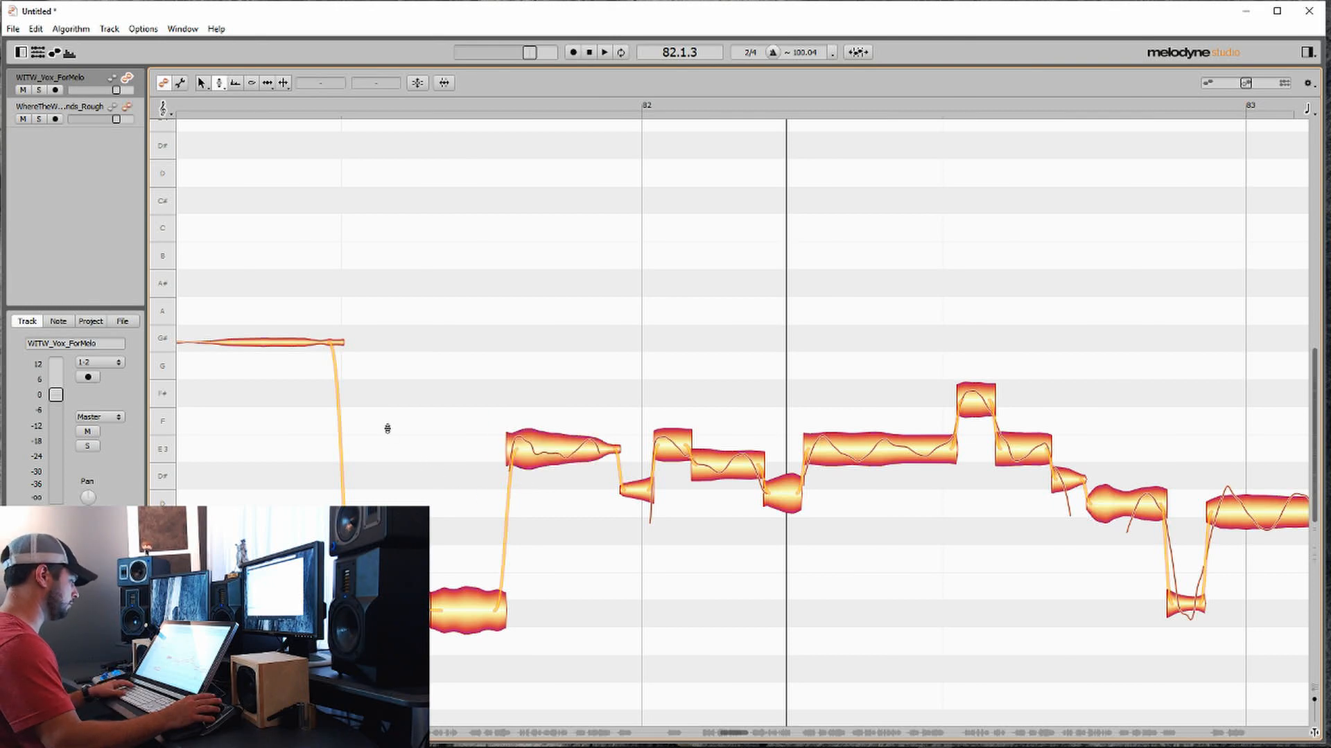
Step: Snap the second note of bar 82 to the centre of E 3, adjust its pitch modulation, and return to the Pitch tool
{"action": "scroll", "coordinate": [452, 523], "scroll_direction": "right", "scroll_amount": 2}
{"action": "left_click", "coordinate": [579, 452]}
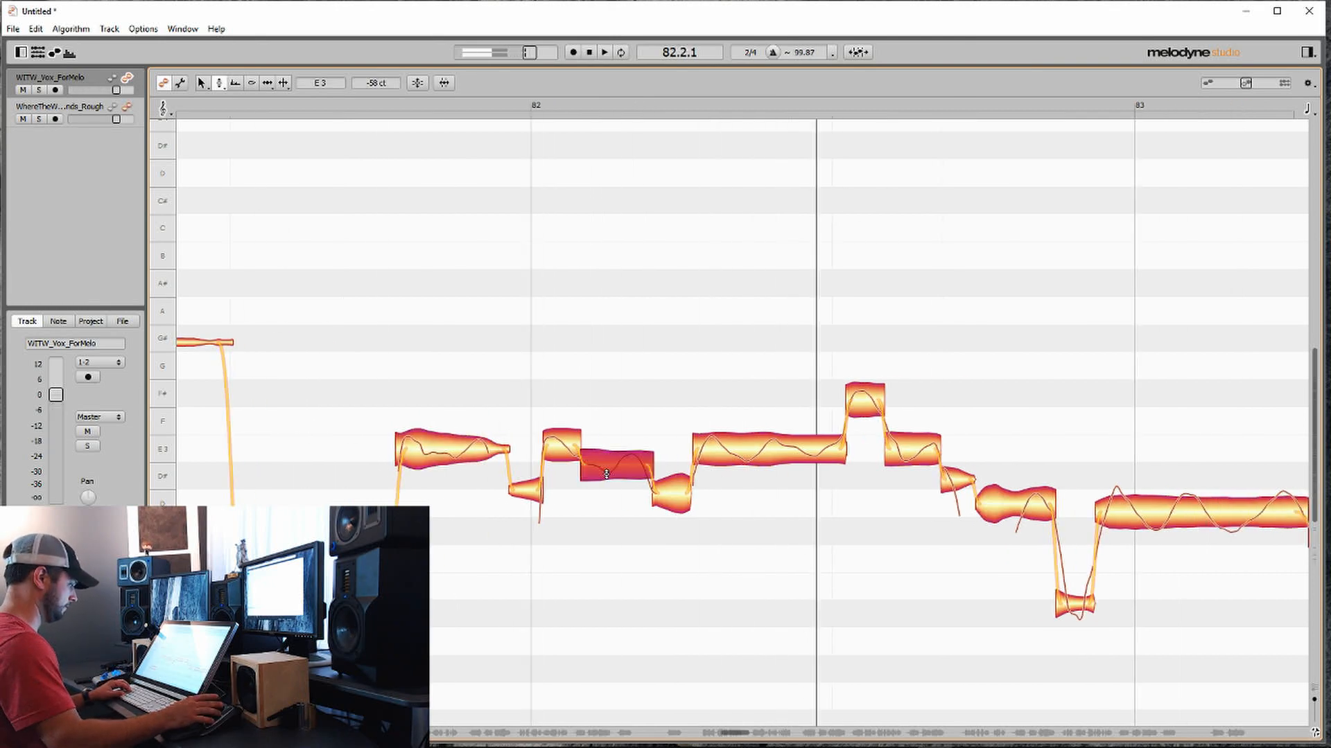
{"action": "right_click", "coordinate": [576, 454]}
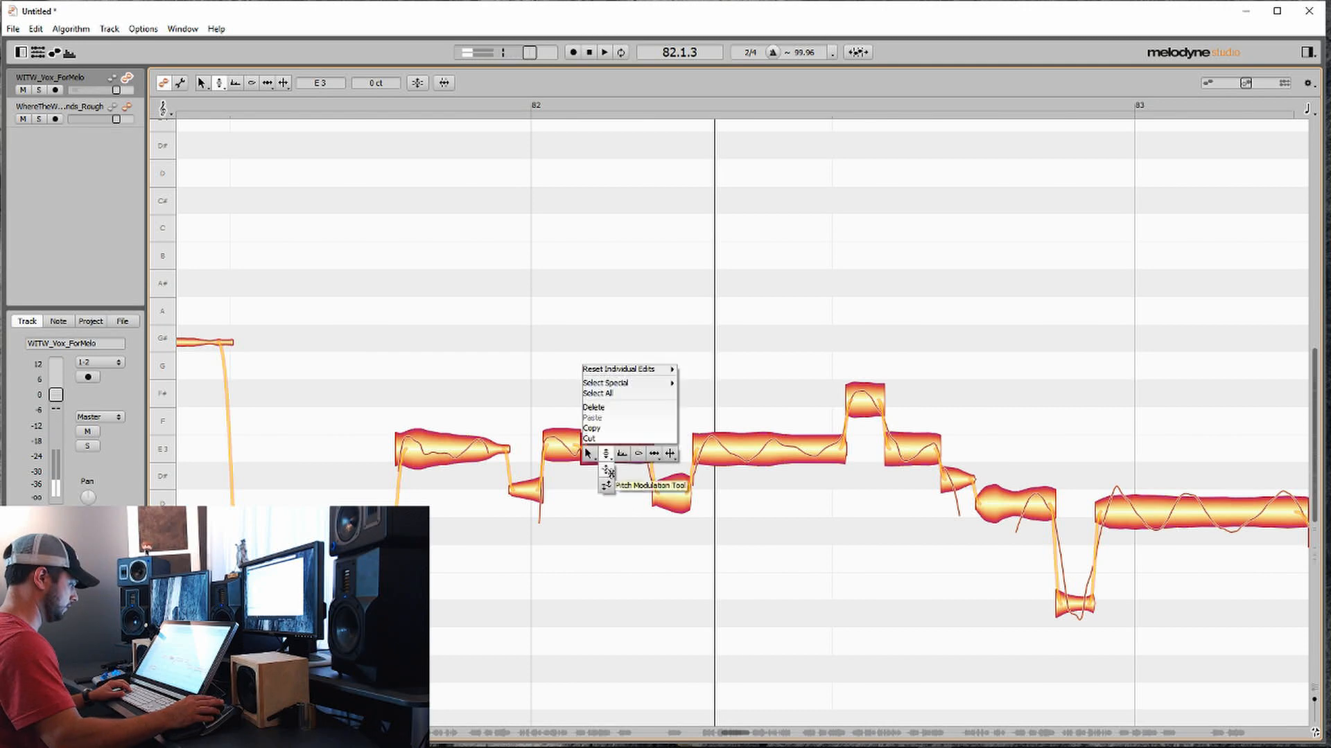
{"action": "left_click", "coordinate": [601, 471]}
{"action": "right_click", "coordinate": [593, 450]}
{"action": "left_click", "coordinate": [579, 454]}
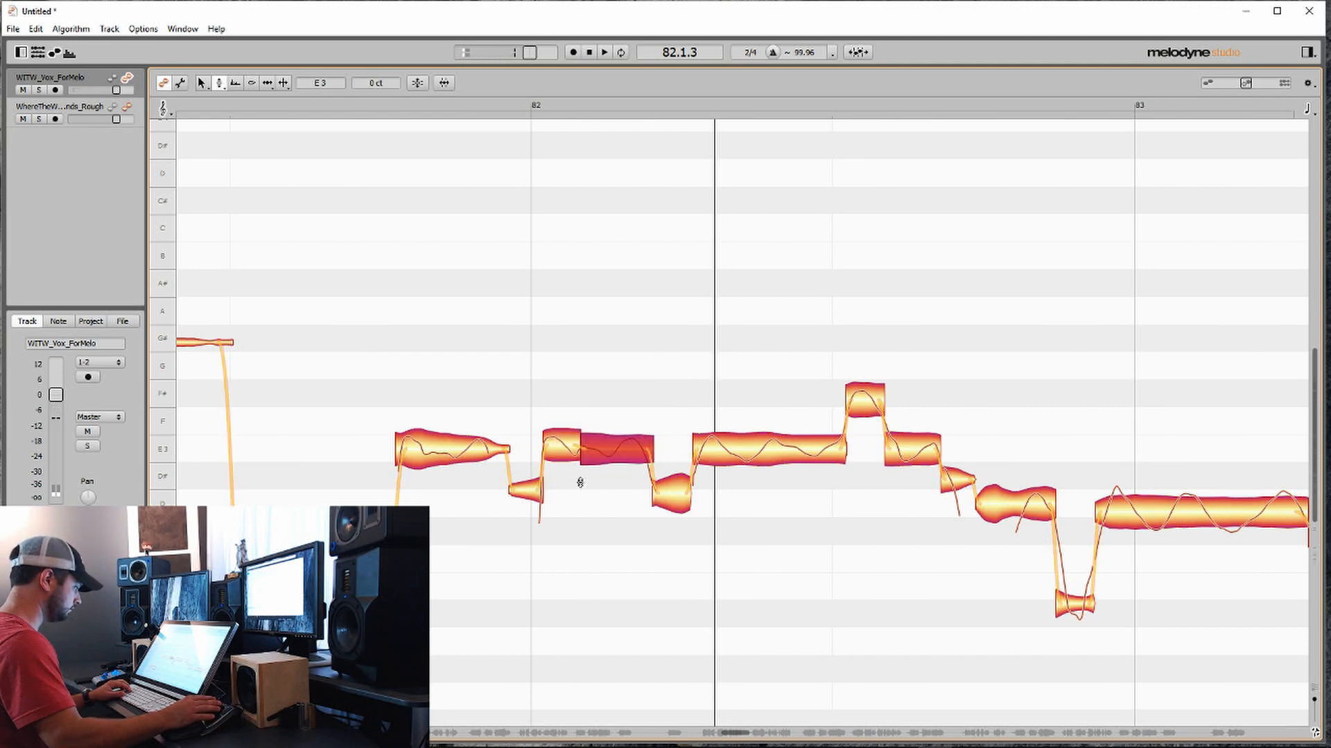
Step: Snap the remaining E 3 notes in bar 82 to their pitch centres and listen through to bar 83
{"action": "left_click", "coordinate": [559, 450]}
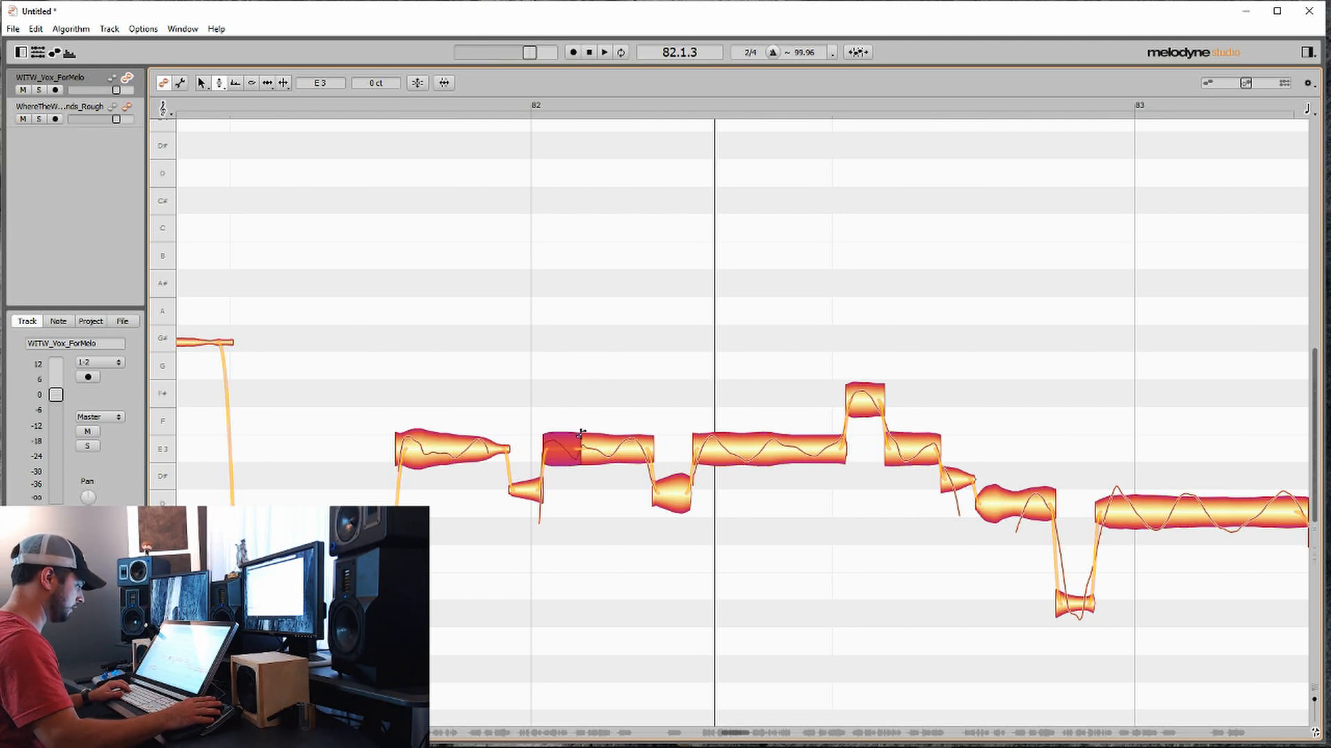
{"action": "left_click", "coordinate": [411, 383]}
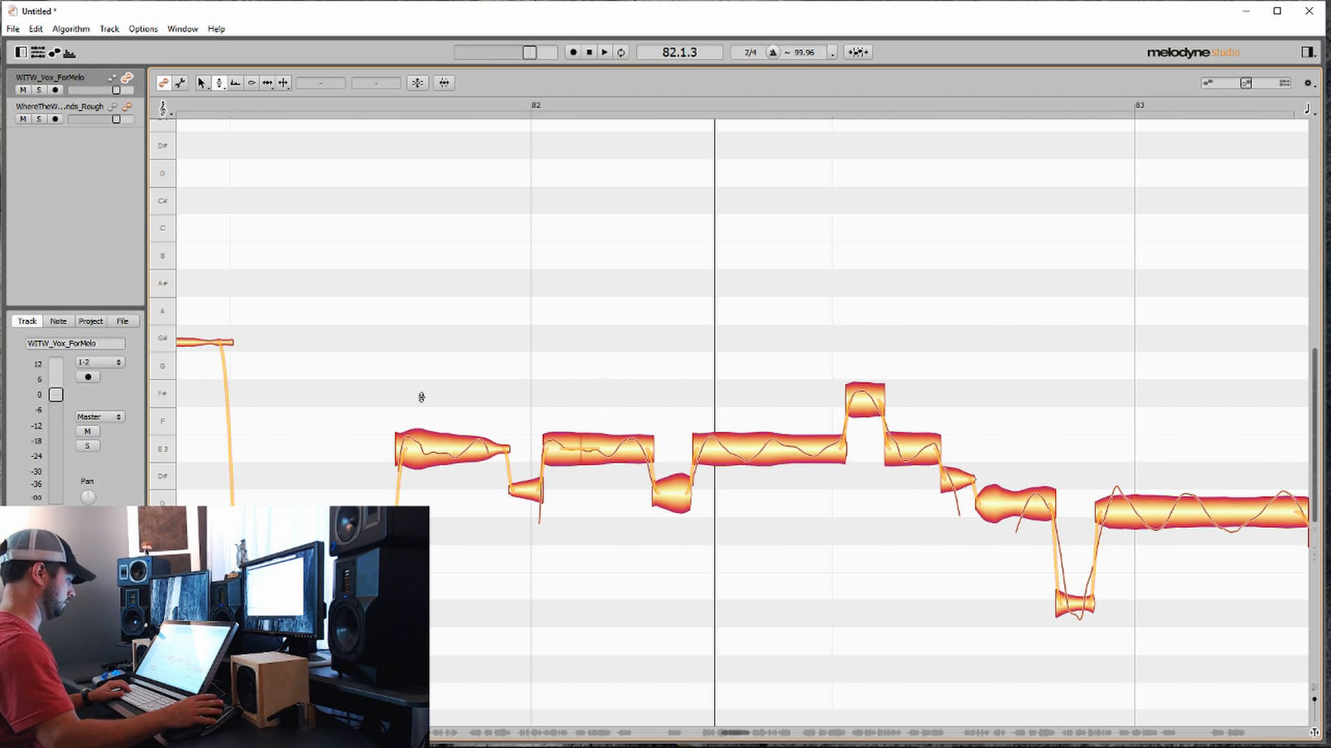
{"action": "key", "text": "space"}
{"action": "left_click", "coordinate": [659, 449]}
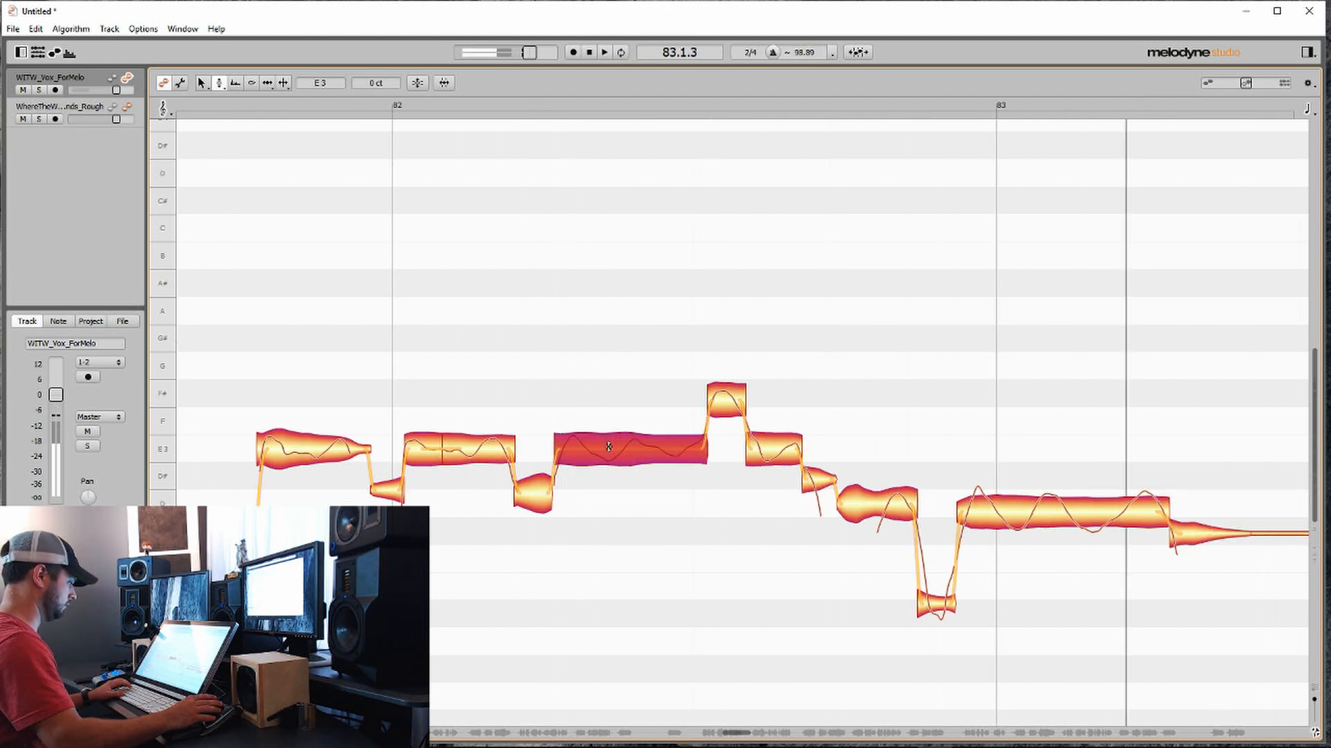
{"action": "left_click", "coordinate": [762, 454]}
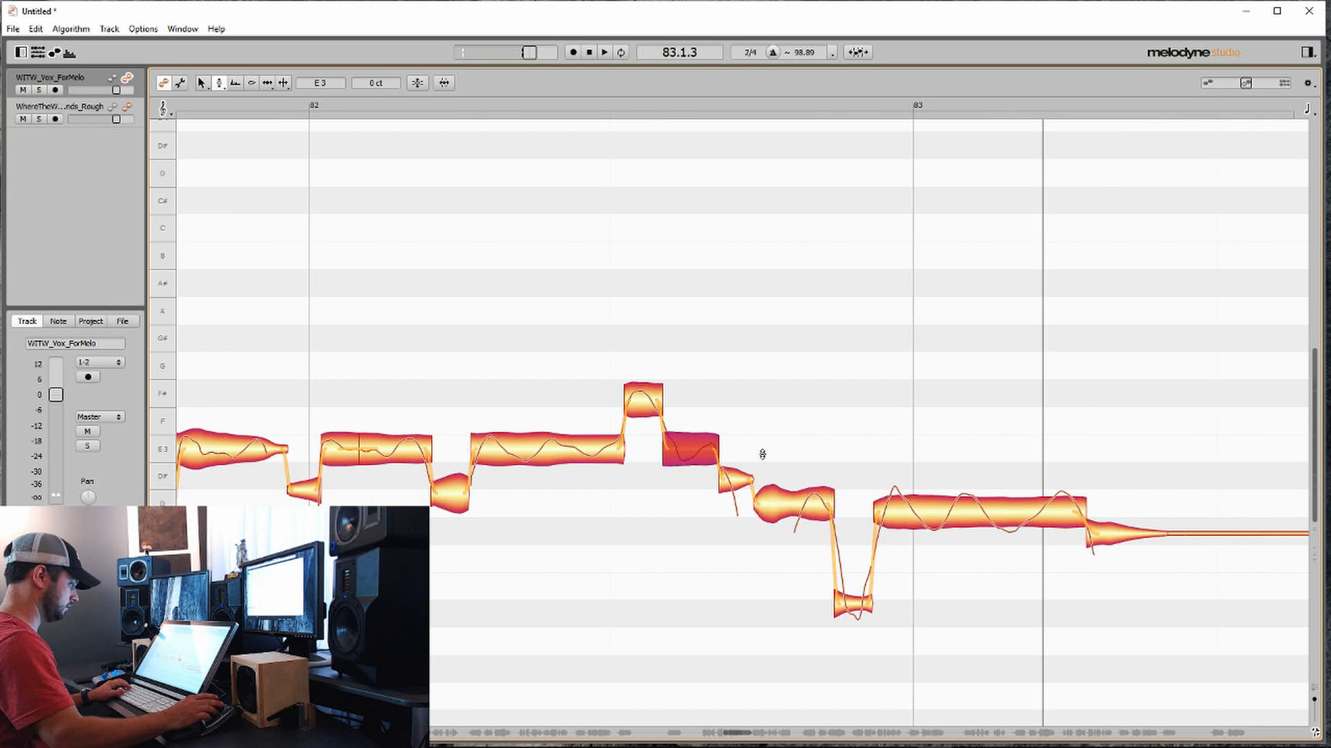
Step: Snap the long D 3 note around the start of bar 83 to its pitch centre and set its pitch drift to about -339 %
{"action": "left_click", "coordinate": [755, 513]}
{"action": "left_click", "coordinate": [750, 515]}
{"action": "left_click", "coordinate": [835, 514]}
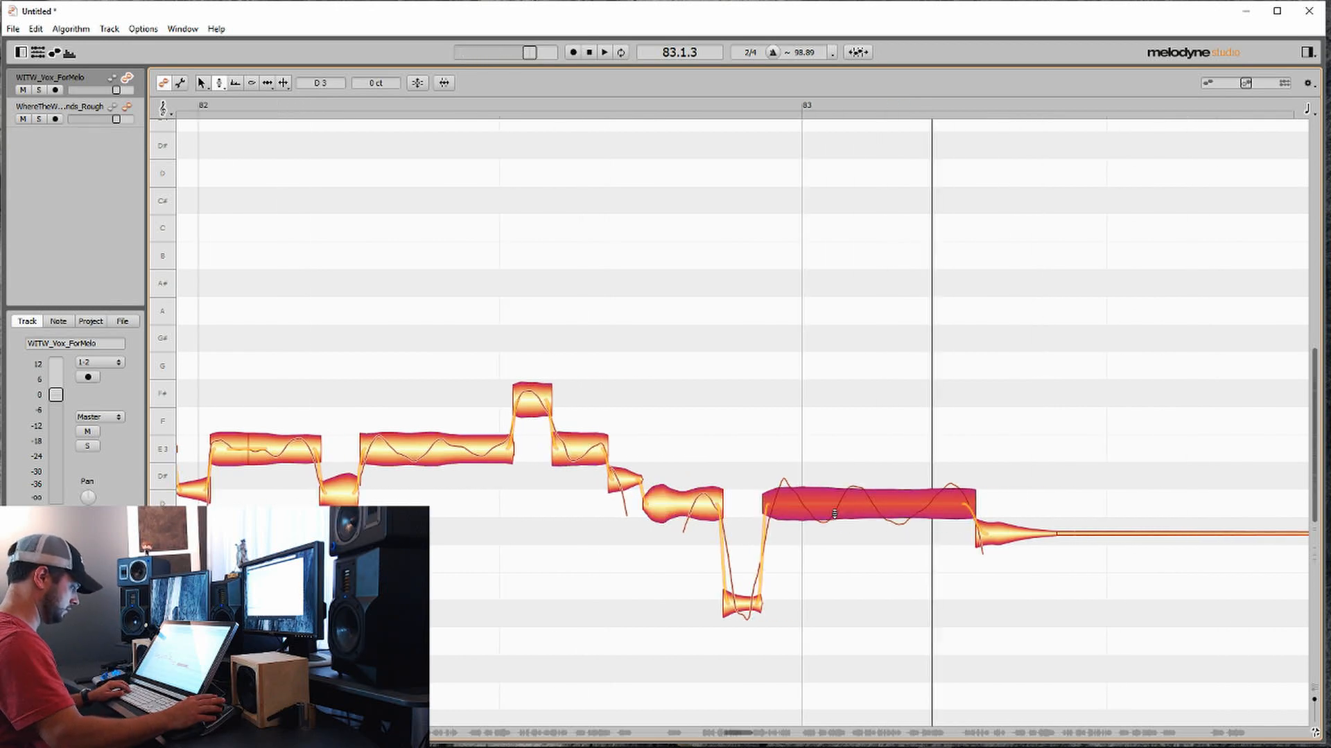
{"action": "right_click", "coordinate": [834, 514]}
{"action": "left_click", "coordinate": [835, 520]}
{"action": "left_click_drag", "start_coordinate": [837, 504], "coordinate": [855, 627]}
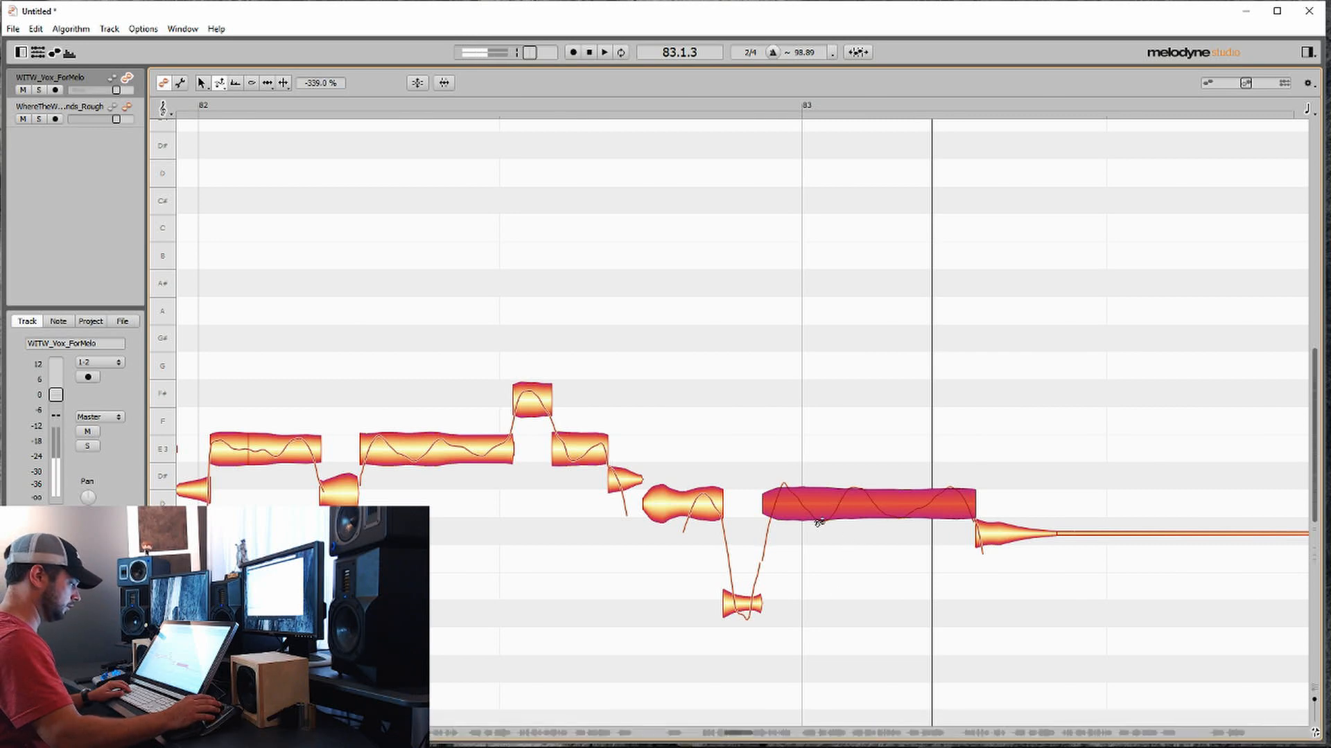
{"action": "right_click", "coordinate": [768, 479]}
{"action": "left_click", "coordinate": [784, 469]}
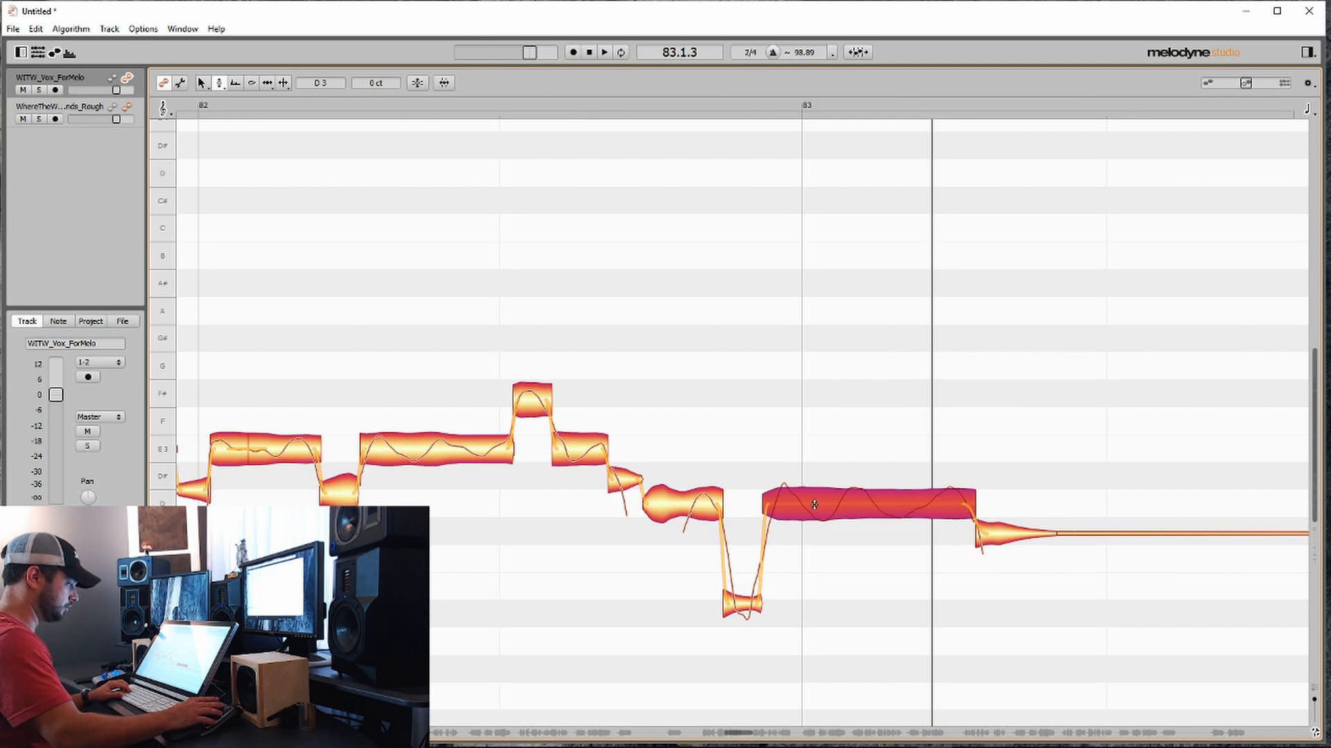
Step: Move the note separation between the short A# 2 note and the long D 3 note slightly later, and return to the Pitch tool
{"action": "left_click", "coordinate": [758, 602]}
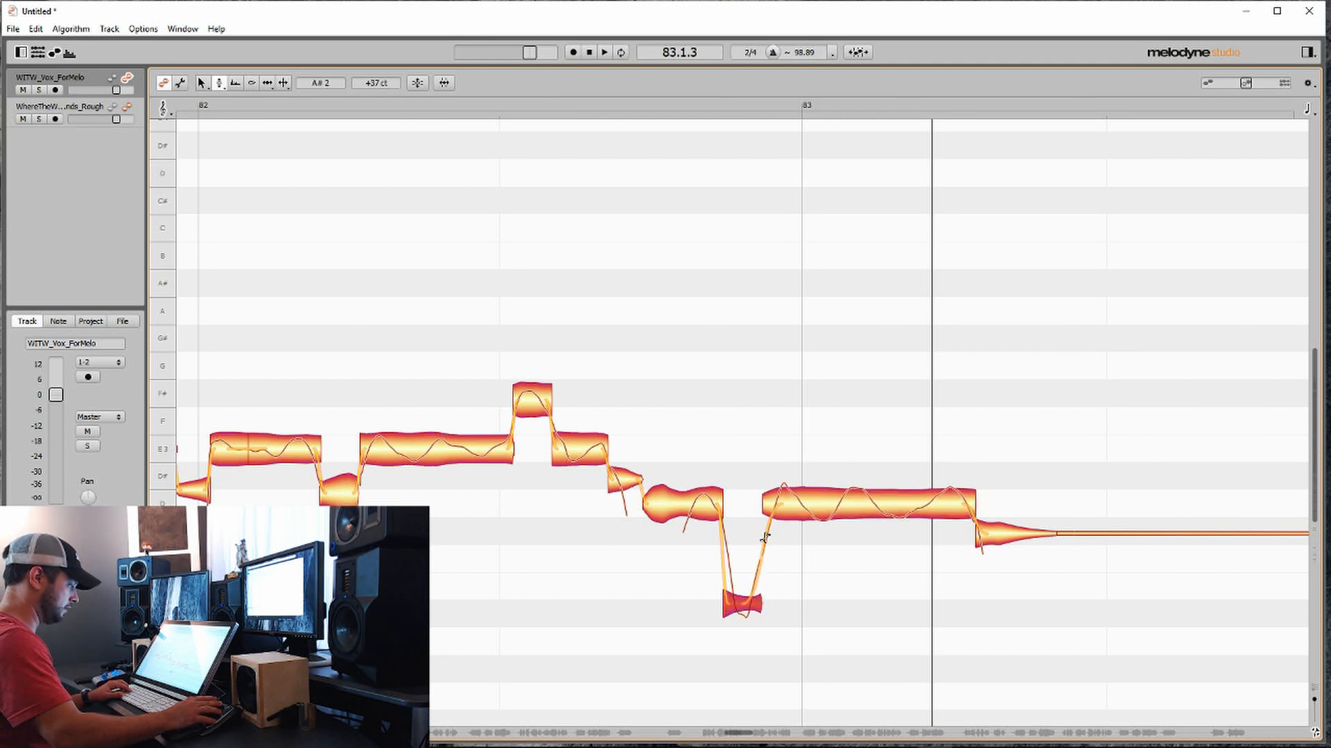
{"action": "right_click", "coordinate": [771, 584]}
{"action": "left_click", "coordinate": [811, 600]}
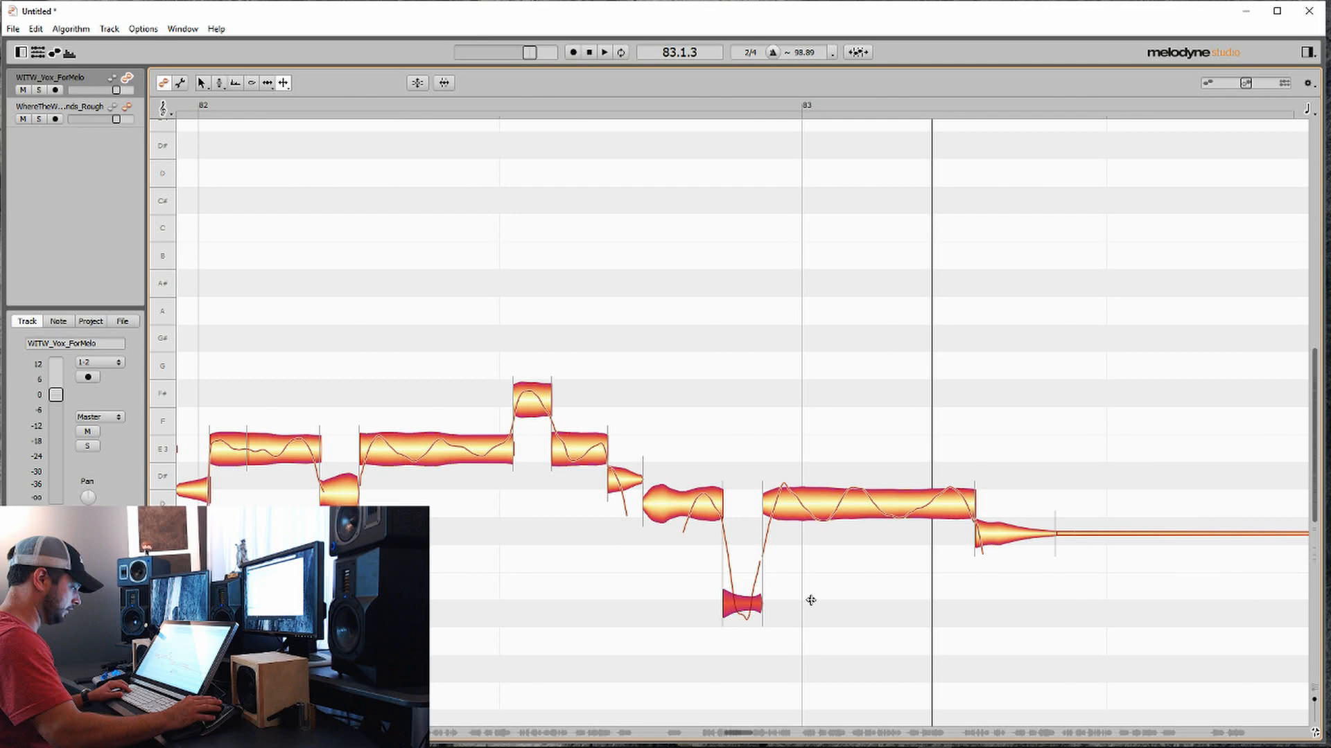
{"action": "left_click_drag", "start_coordinate": [766, 598], "coordinate": [772, 594]}
{"action": "right_click", "coordinate": [772, 590]}
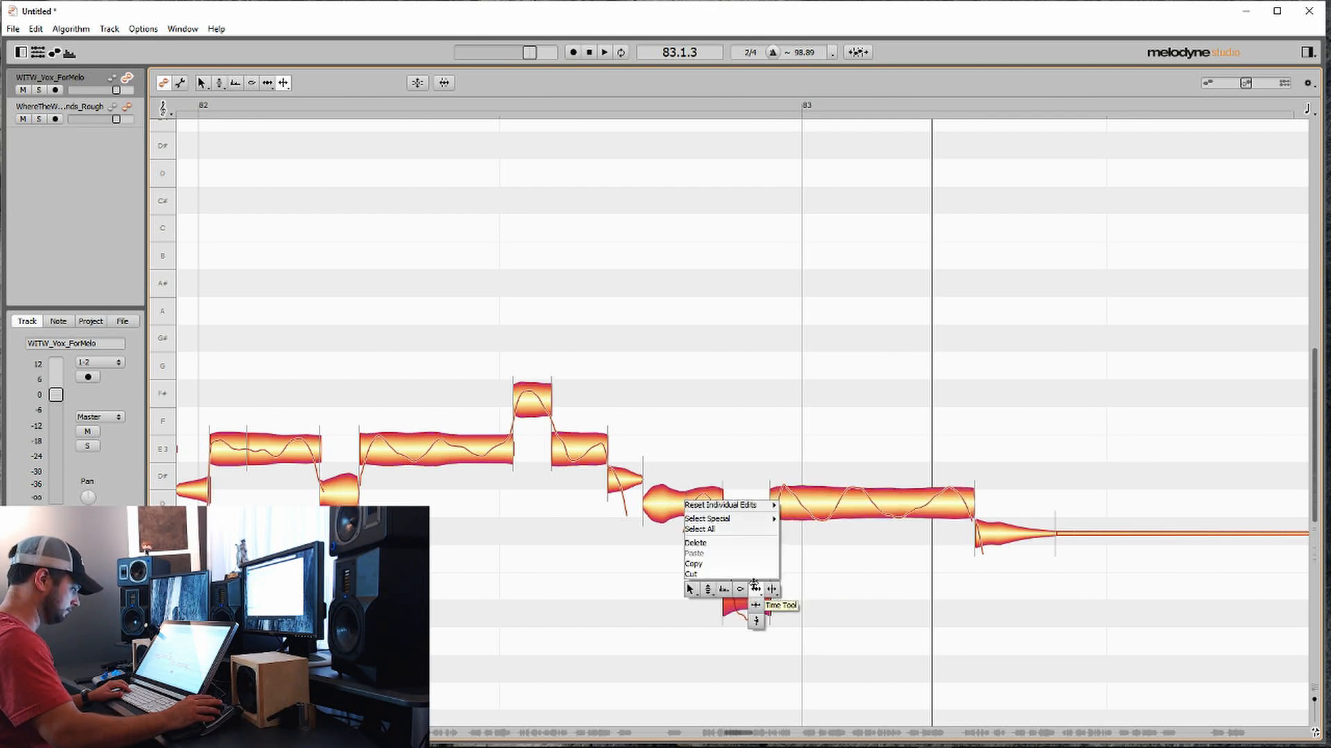
{"action": "left_click", "coordinate": [723, 587]}
Step: Play on through bar 85, snap its first note to the centre of G 3, and adjust that note's pitch drift
{"action": "key", "text": "space"}
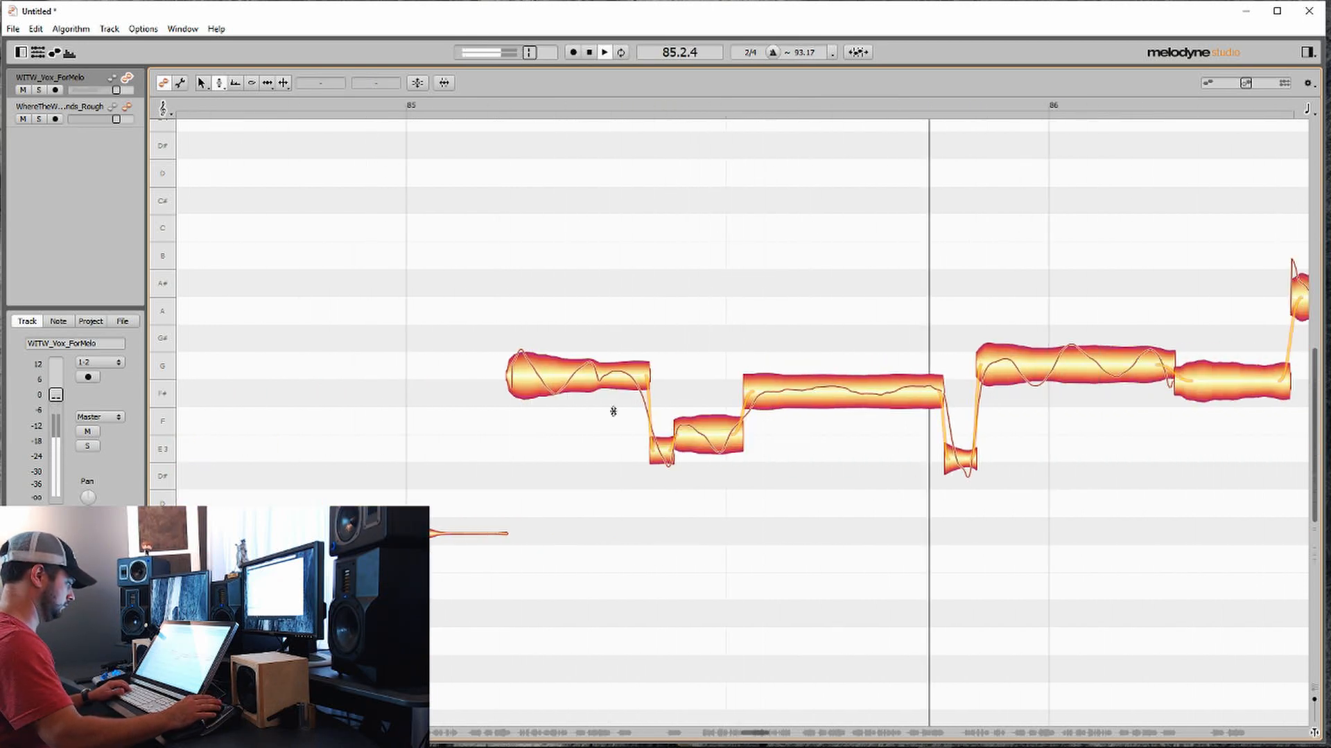
{"action": "key", "text": "space"}
{"action": "left_click", "coordinate": [537, 379]}
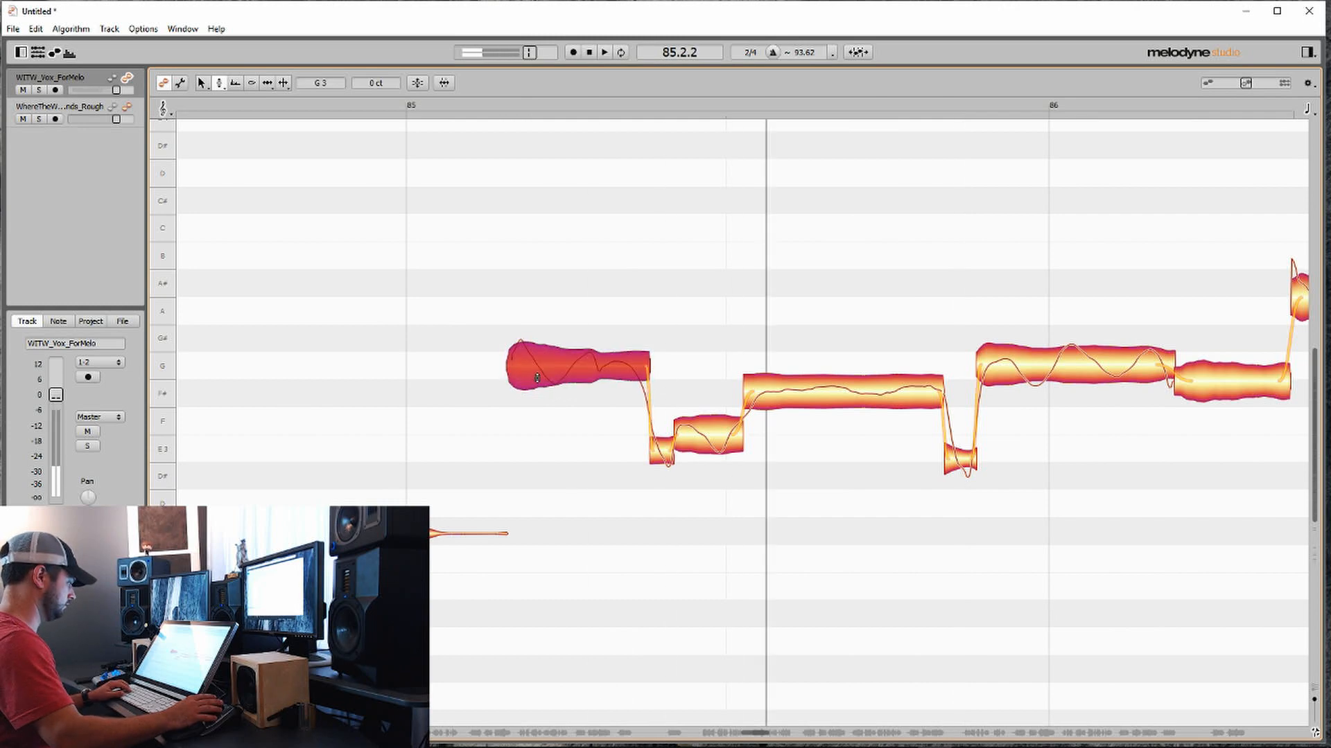
{"action": "mouse_move", "coordinate": [537, 378]}
{"action": "left_mouse_down"}
{"action": "mouse_move", "coordinate": [537, 393]}
{"action": "mouse_move", "coordinate": [534, 365]}
{"action": "left_mouse_up"}
{"action": "right_click", "coordinate": [534, 365]}
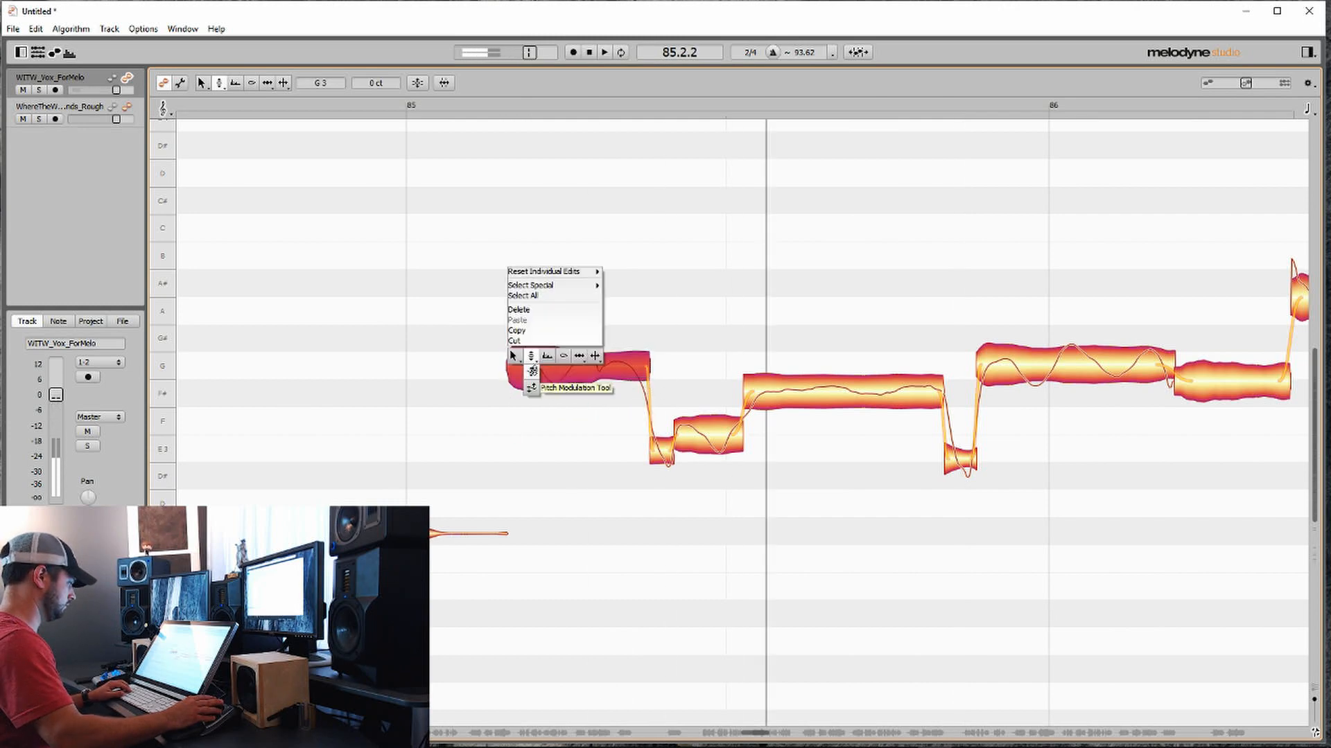
{"action": "left_click", "coordinate": [530, 391]}
{"action": "right_click", "coordinate": [520, 378]}
Step: Split the first G 3 note of bar 85 close to its start with the Note Separation tool
{"action": "right_click", "coordinate": [445, 378]}
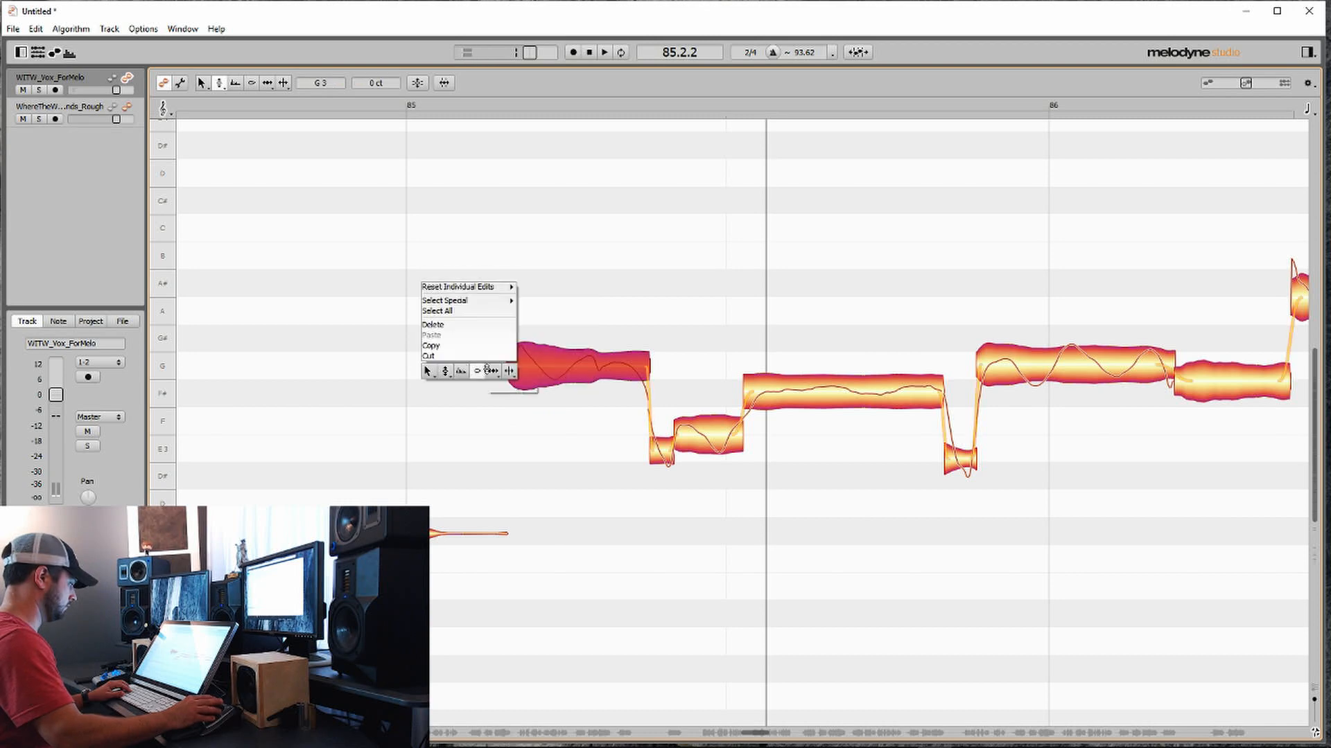
{"action": "left_click", "coordinate": [445, 378]}
{"action": "left_click", "coordinate": [486, 364]}
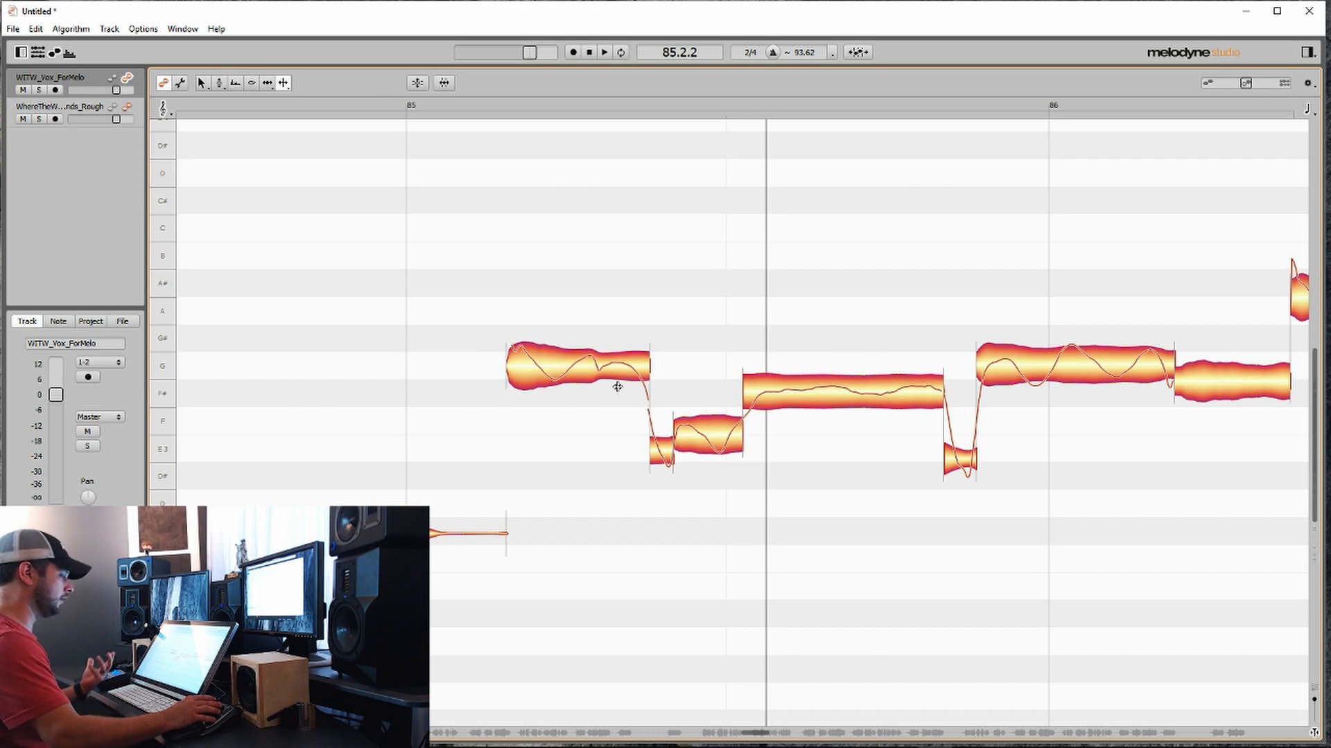
{"action": "left_click", "coordinate": [527, 360]}
{"action": "double_click", "coordinate": [533, 364]}
{"action": "right_click", "coordinate": [527, 360]}
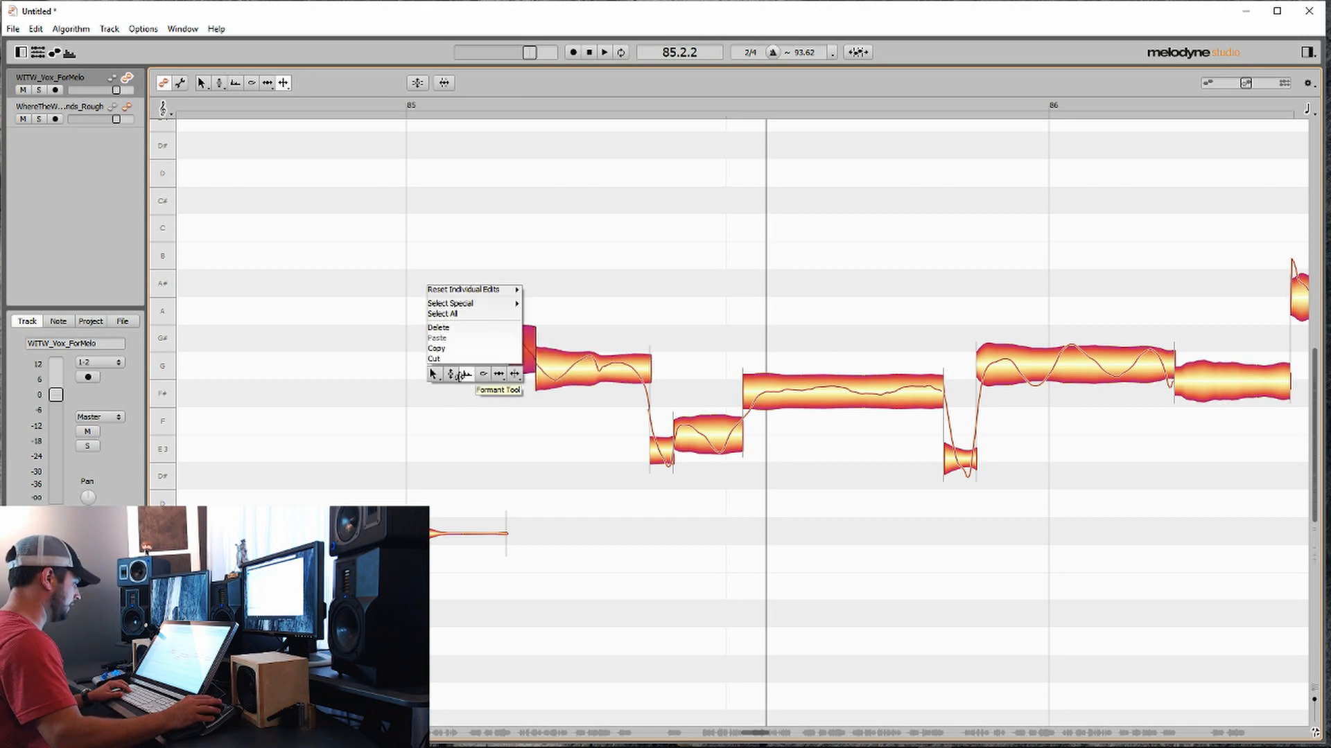
Step: Snap the second G 3 note of bar 85 to its pitch centre, set its pitch drift to about -228 %, and play bar 85
{"action": "left_click", "coordinate": [458, 298]}
{"action": "left_click", "coordinate": [555, 384]}
{"action": "right_click", "coordinate": [555, 362]}
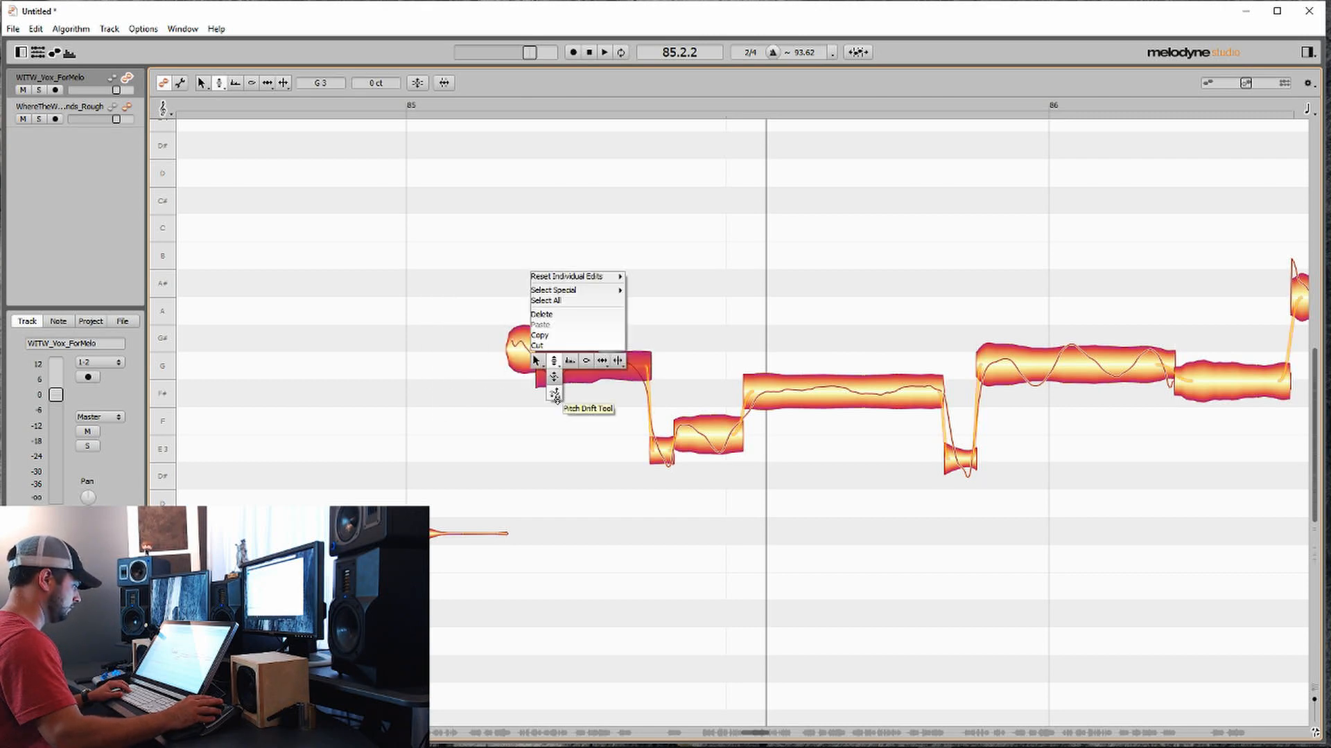
{"action": "left_click", "coordinate": [559, 378]}
{"action": "right_click", "coordinate": [555, 362]}
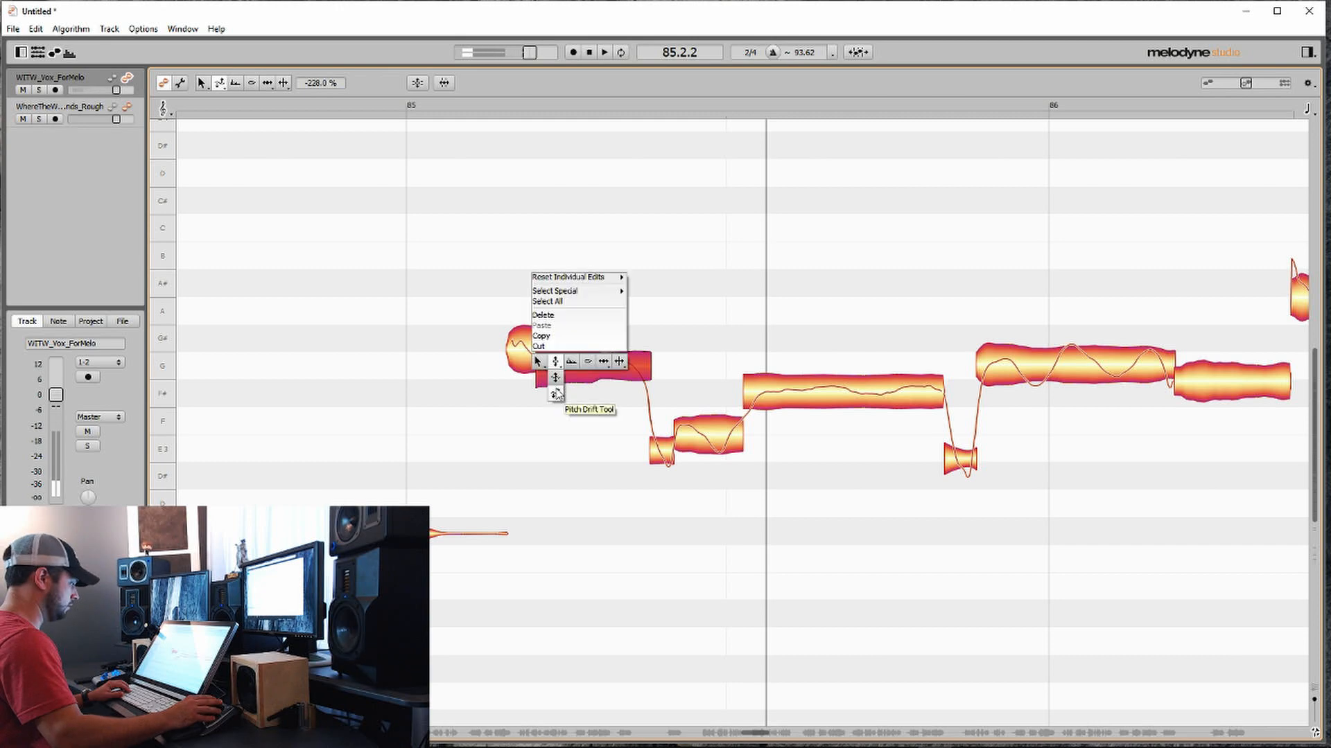
{"action": "left_click", "coordinate": [556, 362]}
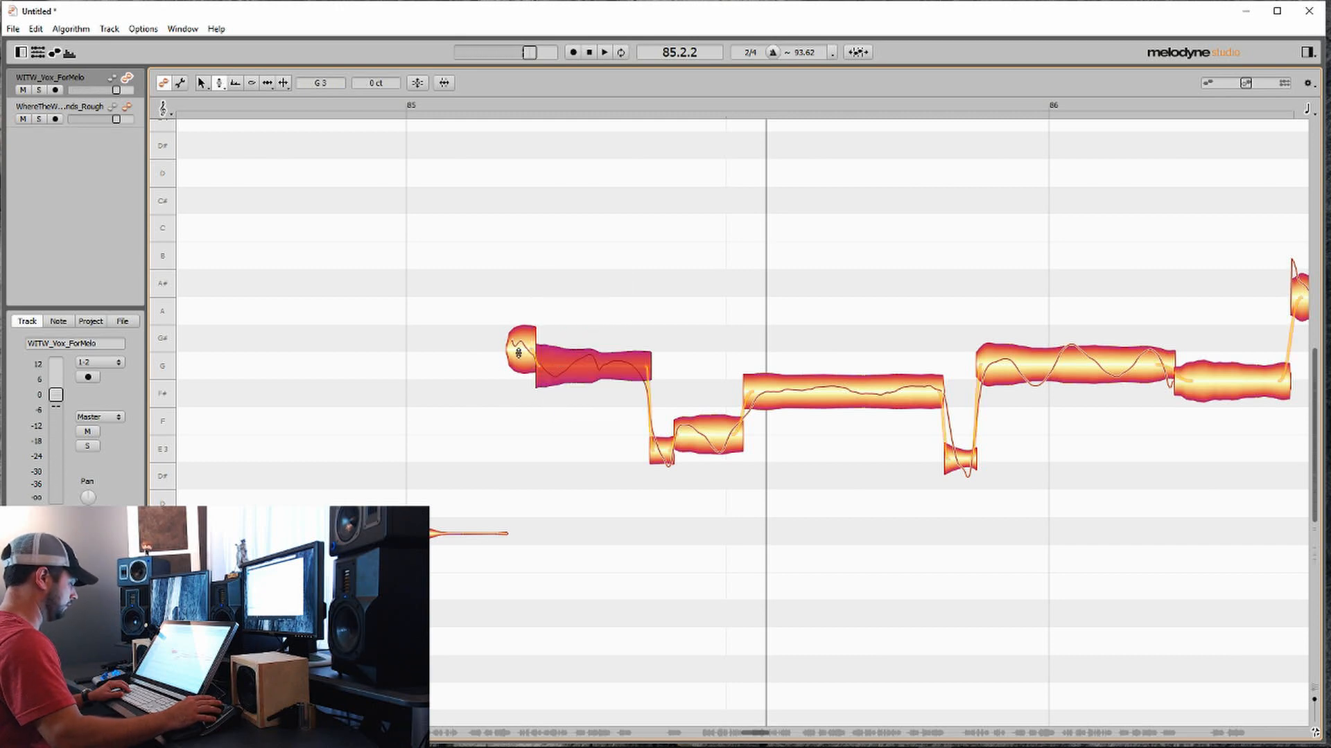
{"action": "key", "text": "space"}
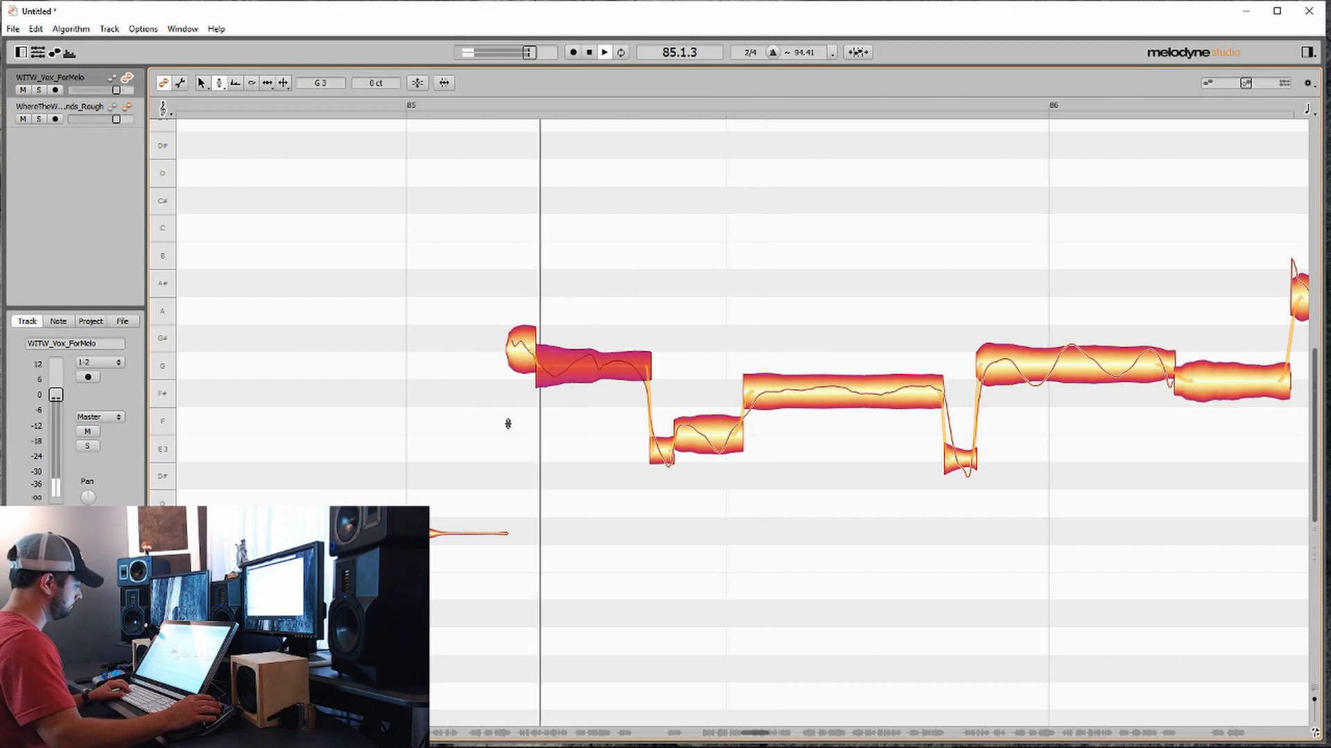
Step: Snap the long F# 3 note in bar 85 to its pitch centre, set its pitch drift to about 5 %, and return to the Pitch tool
{"action": "left_click", "coordinate": [797, 393]}
{"action": "right_click", "coordinate": [797, 393]}
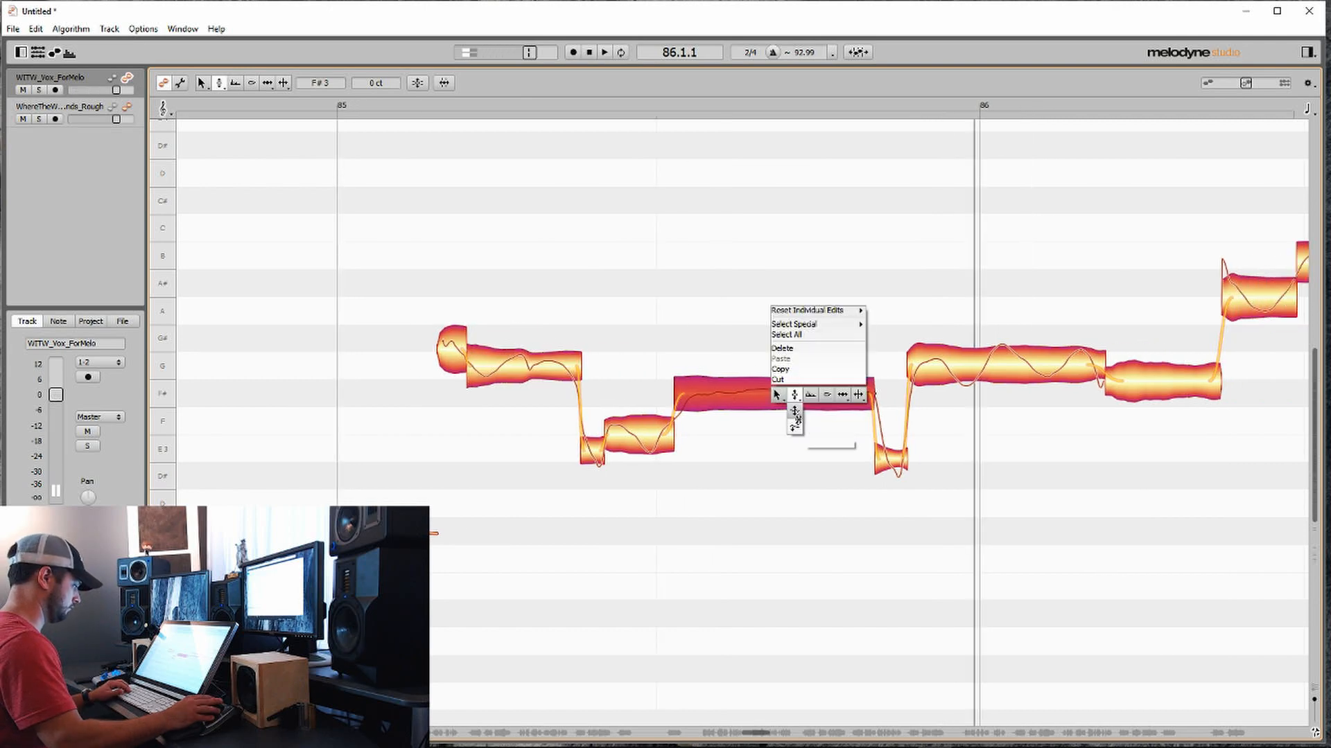
{"action": "left_click", "coordinate": [797, 423]}
{"action": "right_click", "coordinate": [771, 448]}
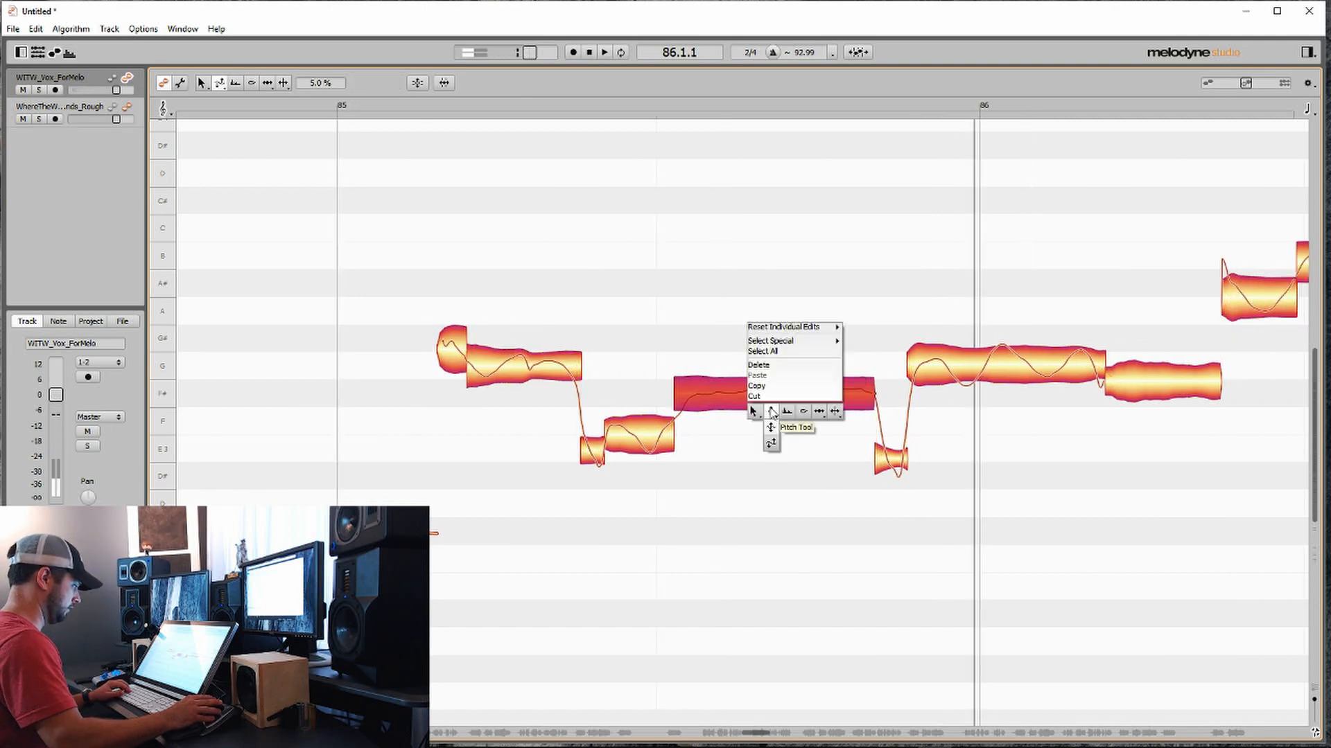
{"action": "left_click", "coordinate": [765, 417]}
{"action": "scroll", "coordinate": [702, 414], "scroll_direction": "right", "scroll_amount": 3}
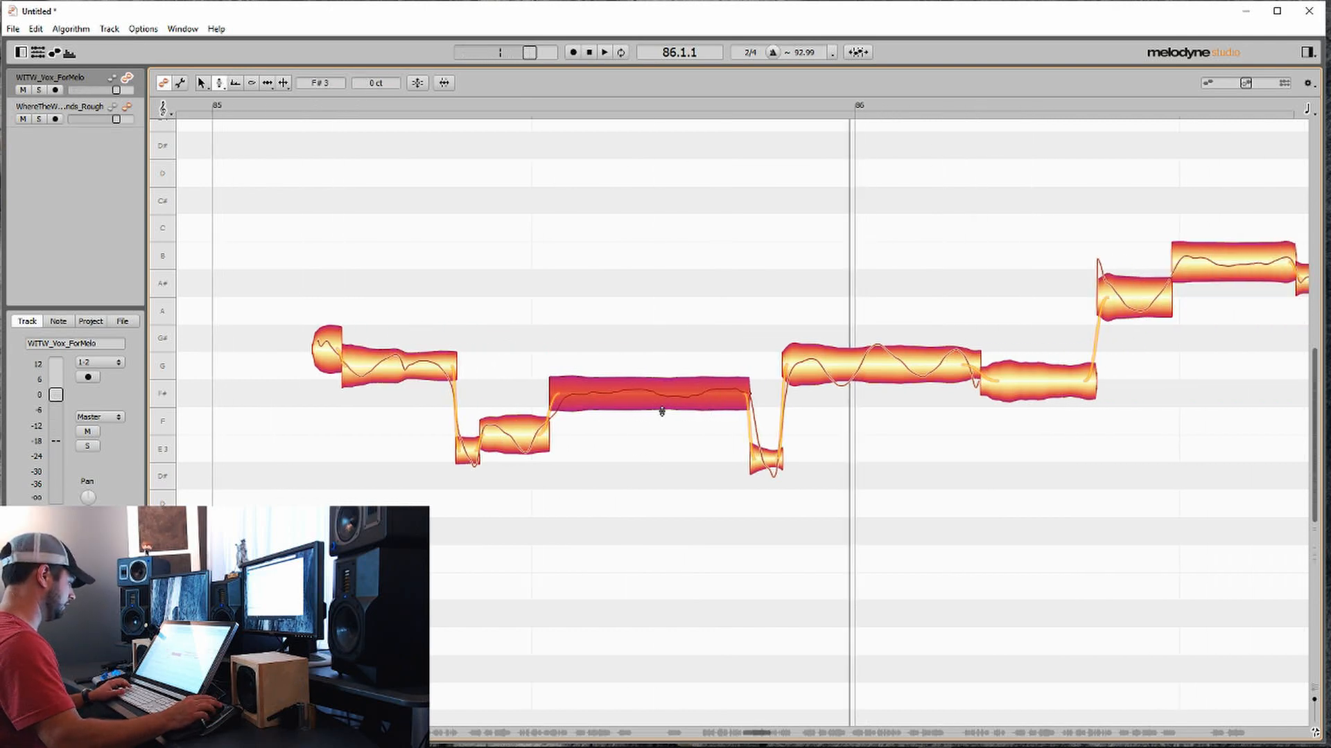
{"action": "scroll", "coordinate": [576, 437], "scroll_direction": "right", "scroll_amount": 2}
{"action": "scroll", "coordinate": [554, 442], "scroll_direction": "left", "scroll_amount": 2}
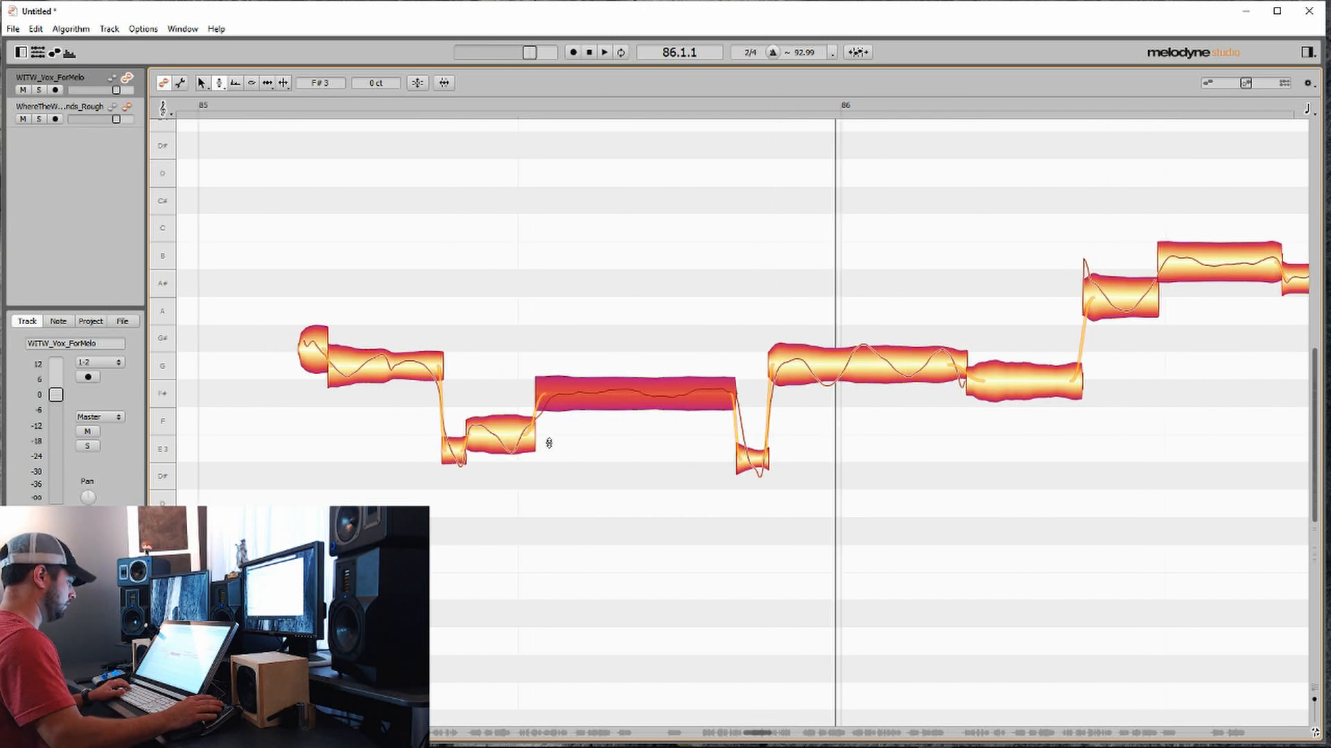
{"action": "left_click", "coordinate": [488, 421]}
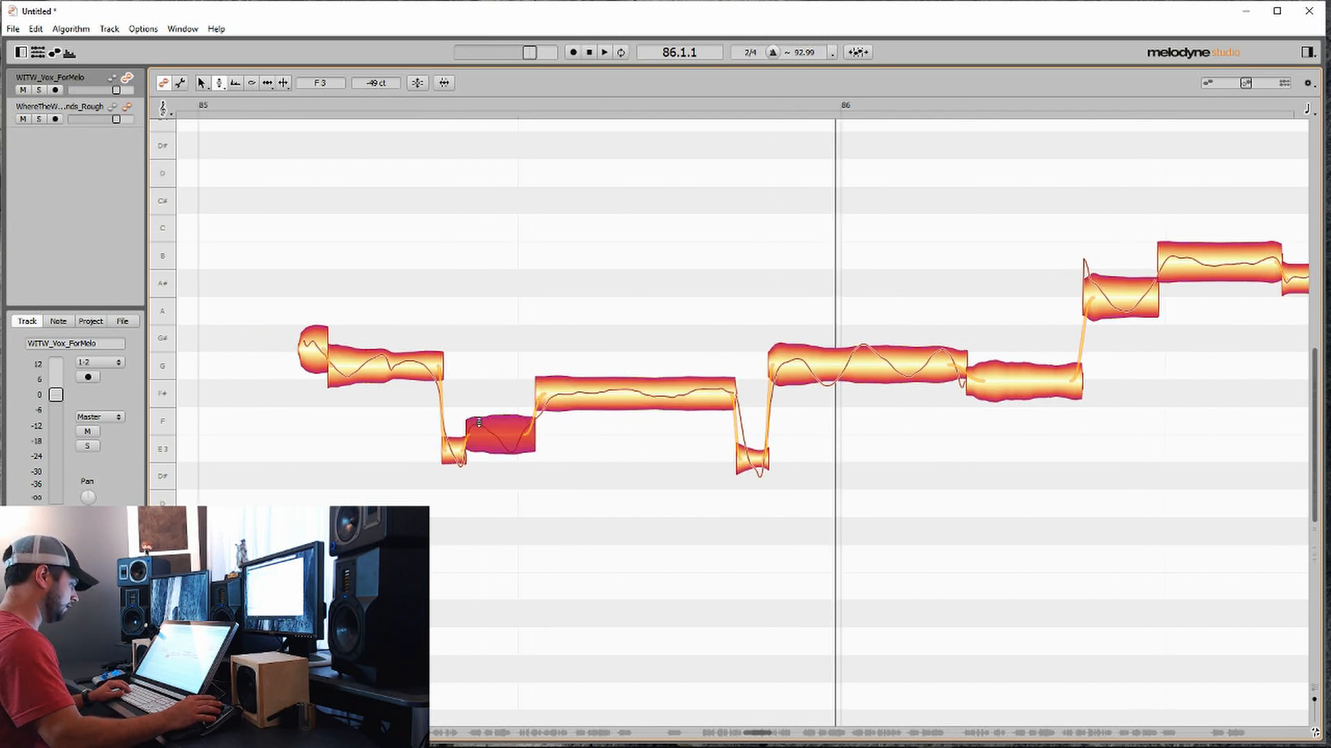
{"action": "right_click", "coordinate": [482, 460]}
{"action": "left_click", "coordinate": [464, 466]}
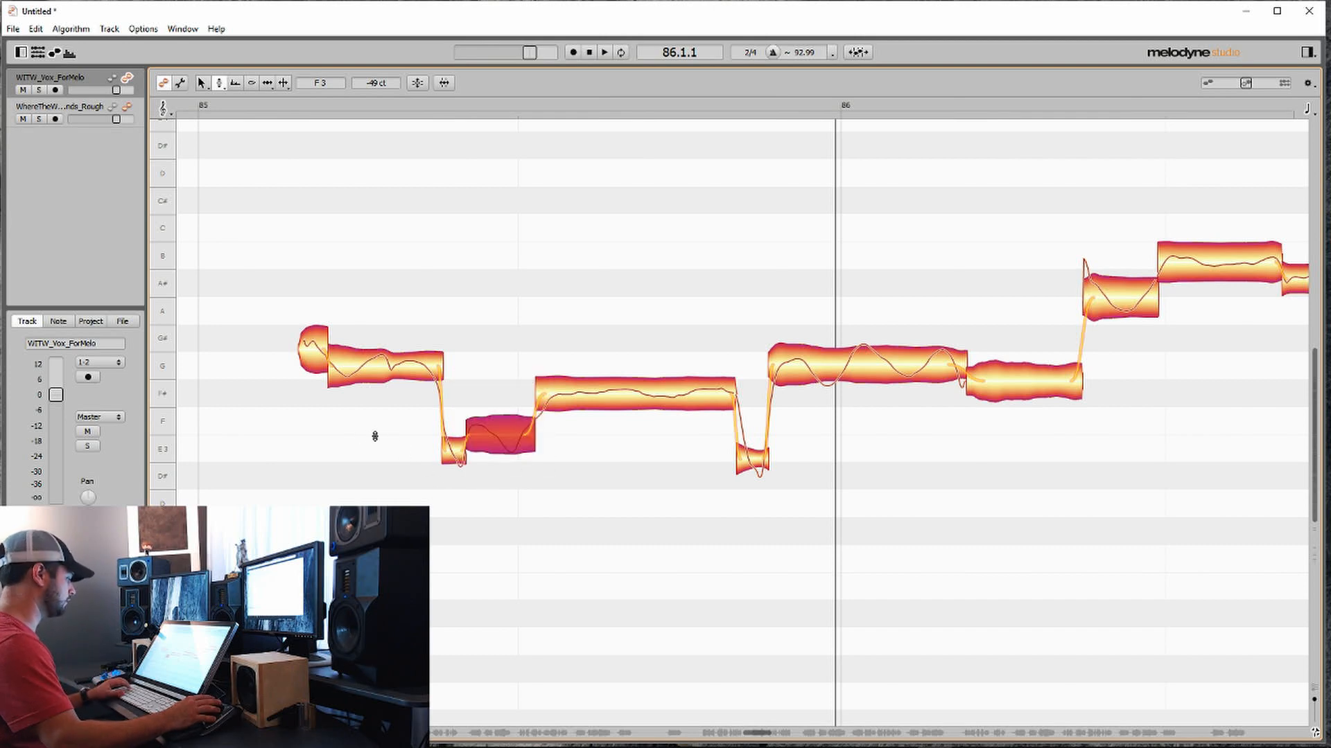
Step: Snap the long G 3 note across the start of bar 86 to its pitch centre, set its pitch drift to about -632 %, and play on
{"action": "scroll", "coordinate": [375, 435], "scroll_direction": "right", "scroll_amount": 5}
{"action": "left_click", "coordinate": [692, 362]}
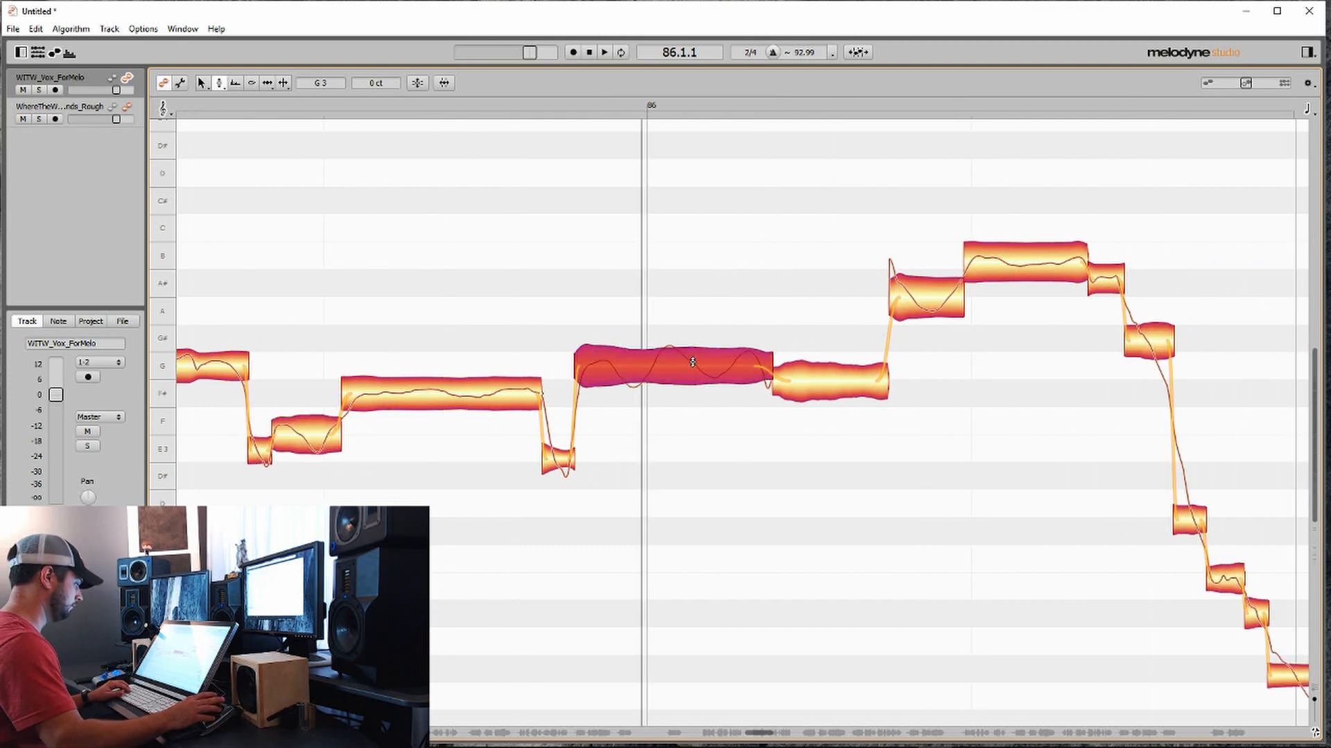
{"action": "right_click", "coordinate": [692, 362]}
{"action": "left_click", "coordinate": [703, 360]}
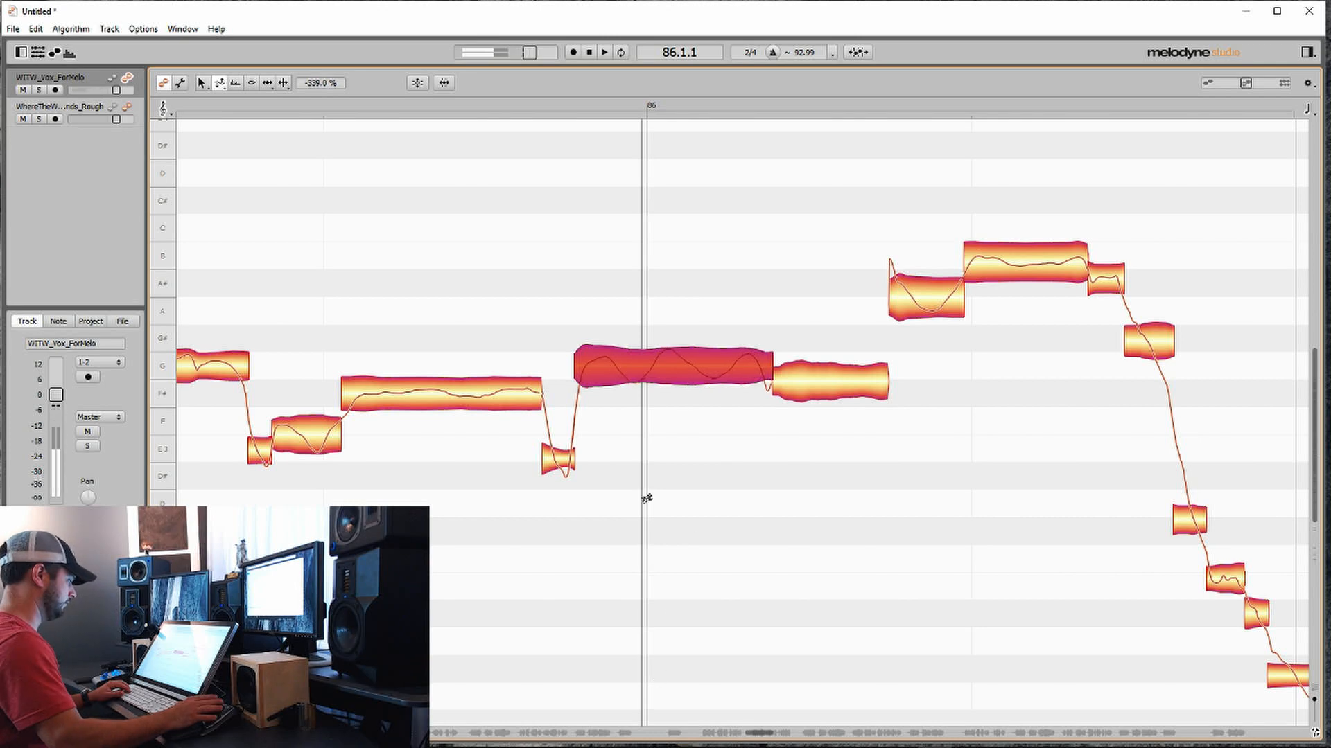
{"action": "right_click", "coordinate": [625, 354]}
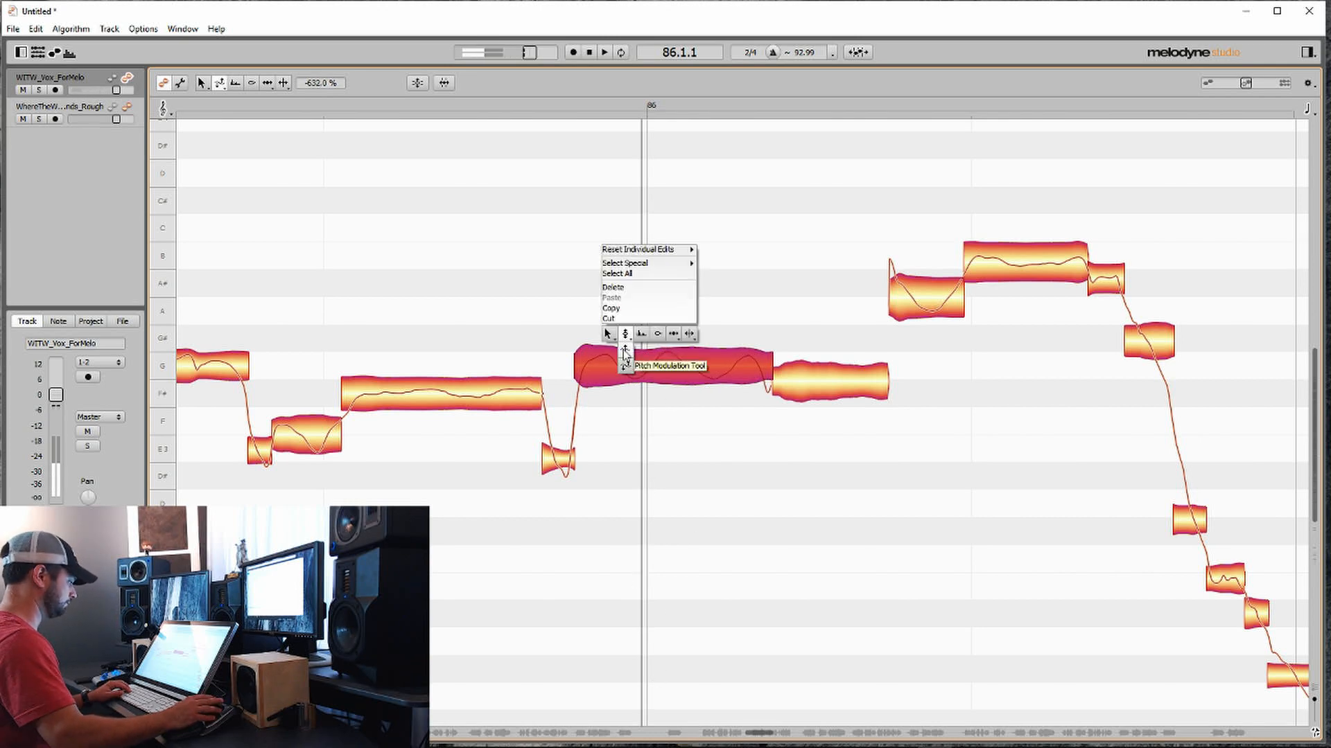
{"action": "left_click", "coordinate": [625, 334]}
{"action": "left_click", "coordinate": [380, 310]}
{"action": "key", "text": "space"}
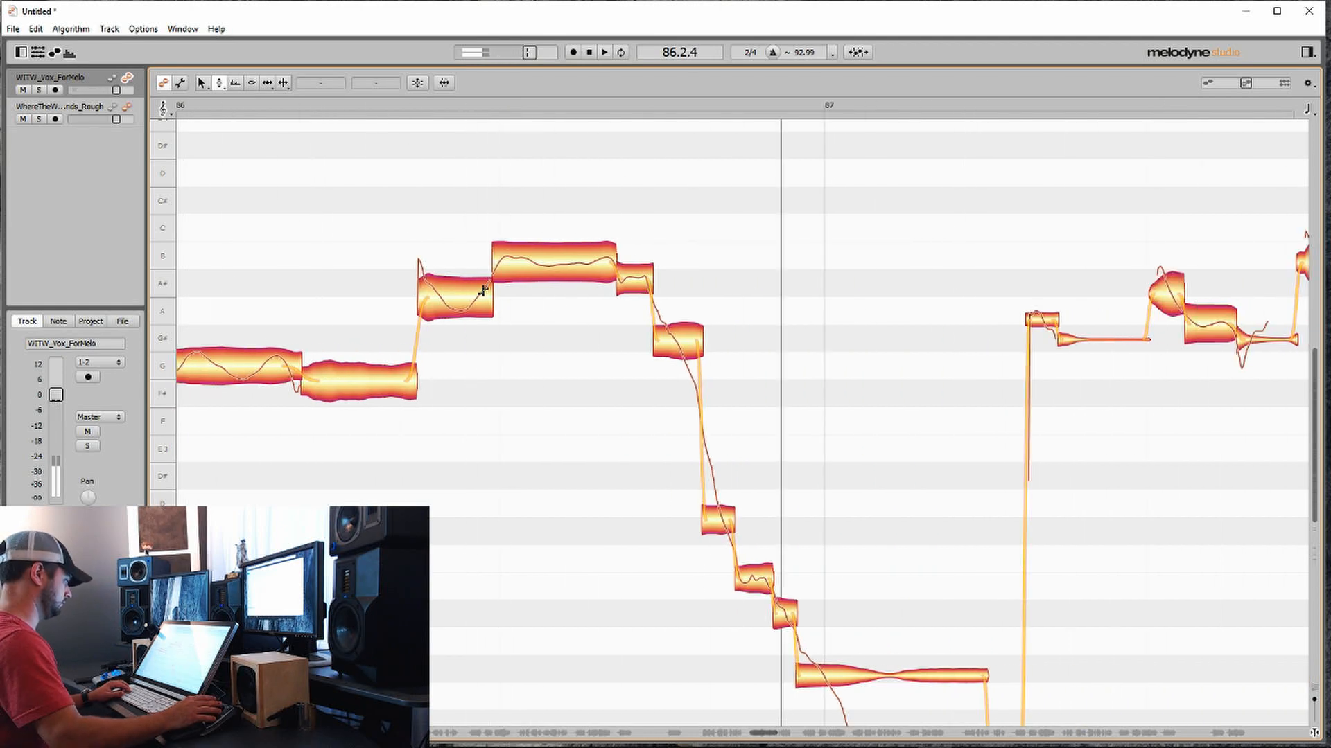
Step: Move the note separation between the A# 3 note and the long B 3 note in bar 86 slightly earlier, and return to the Pitch tool
{"action": "right_click", "coordinate": [471, 312]}
{"action": "left_click", "coordinate": [484, 307]}
{"action": "left_click", "coordinate": [486, 285]}
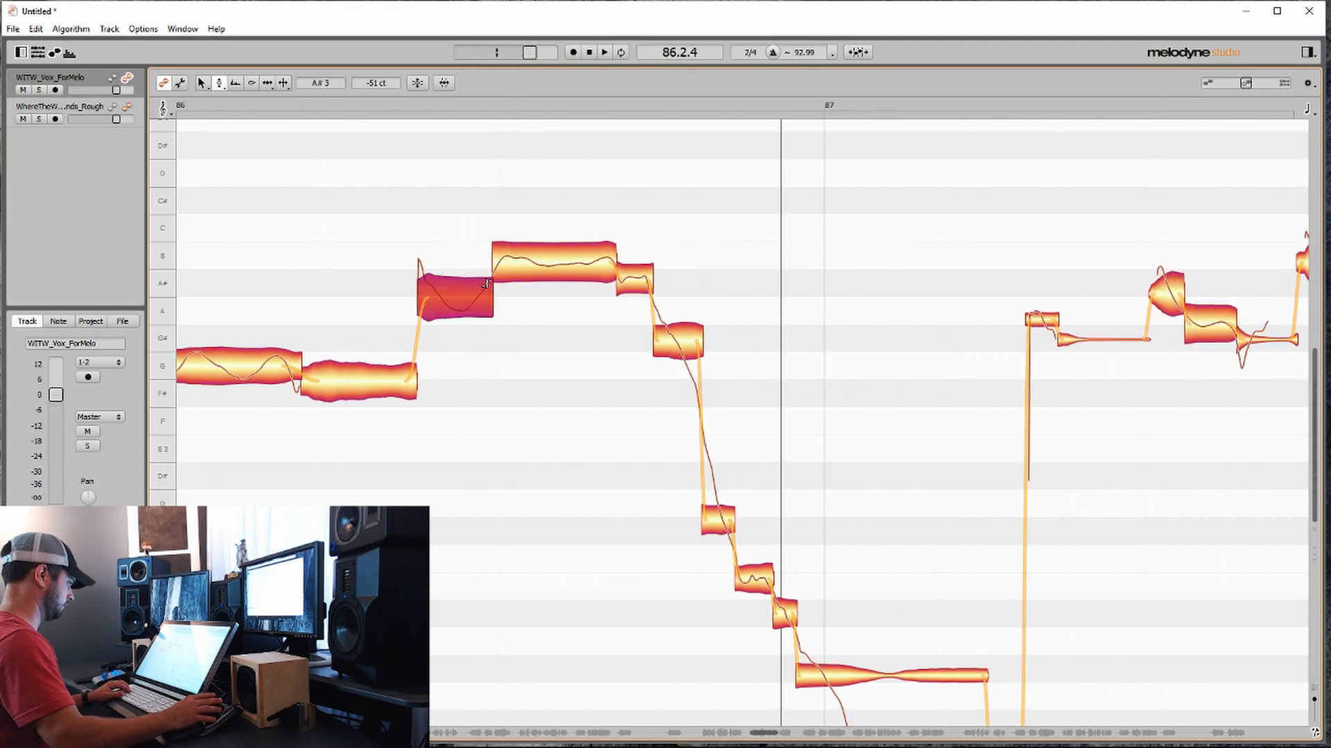
{"action": "right_click", "coordinate": [487, 285]}
{"action": "left_click", "coordinate": [493, 279]}
{"action": "left_click_drag", "start_coordinate": [493, 279], "coordinate": [491, 288]}
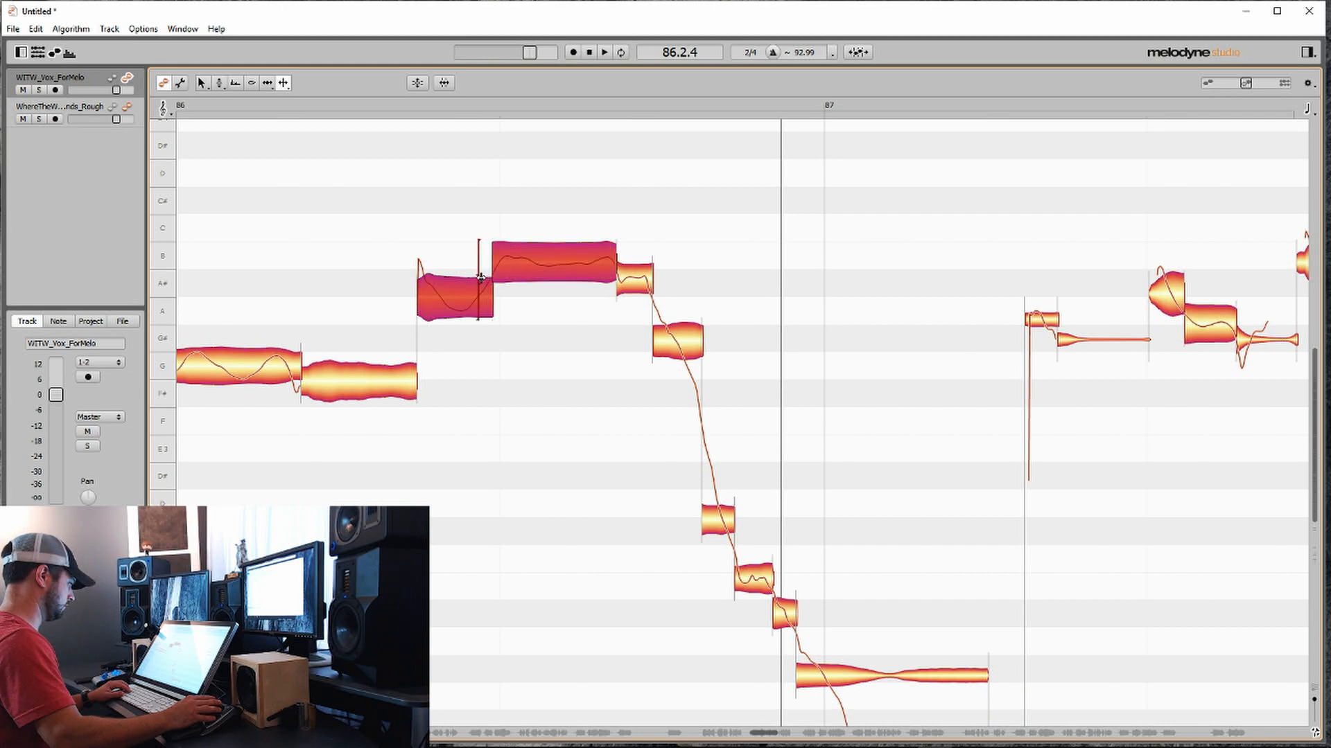
{"action": "right_click", "coordinate": [490, 288]}
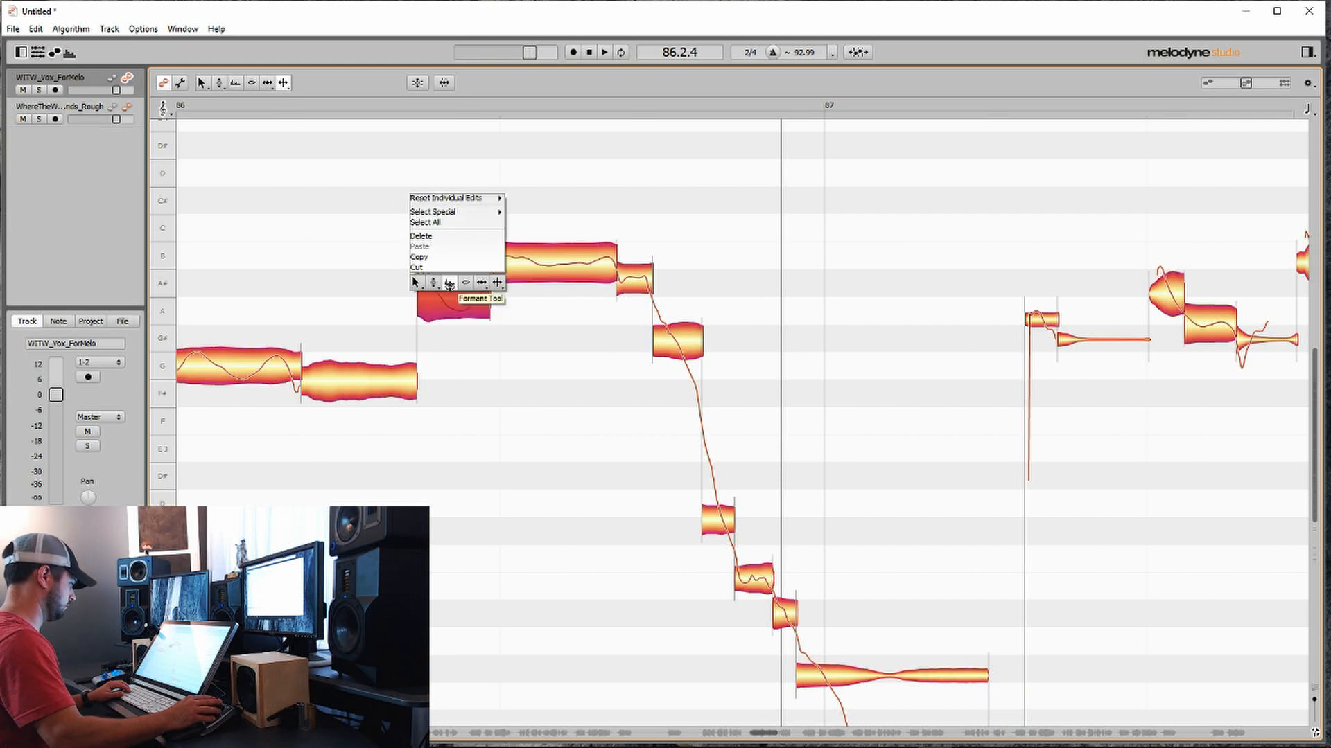
{"action": "left_click", "coordinate": [438, 284]}
{"action": "left_click_drag", "start_coordinate": [486, 281], "coordinate": [473, 261]}
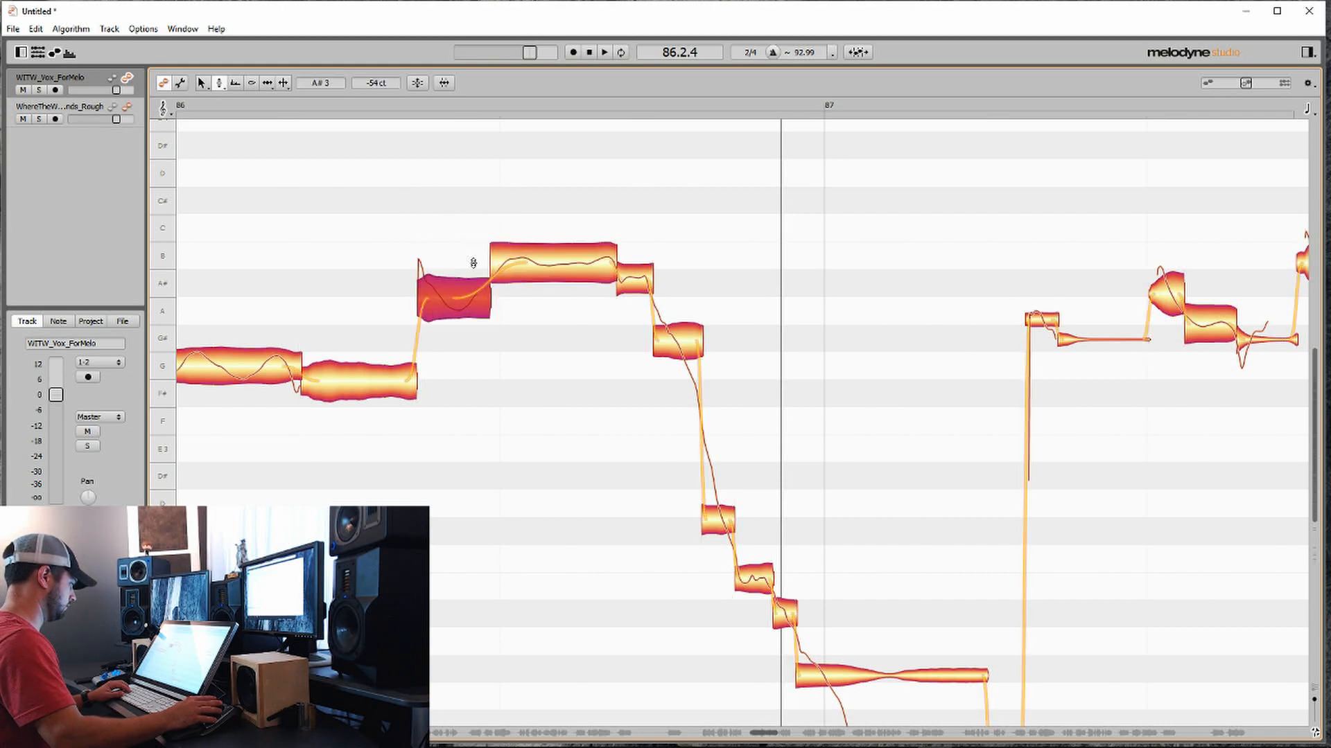
Step: Play on from bar 86 and snap the short A# 3 note after the long B 3 note to its pitch centre
{"action": "left_click", "coordinate": [306, 277]}
{"action": "key", "text": "space"}
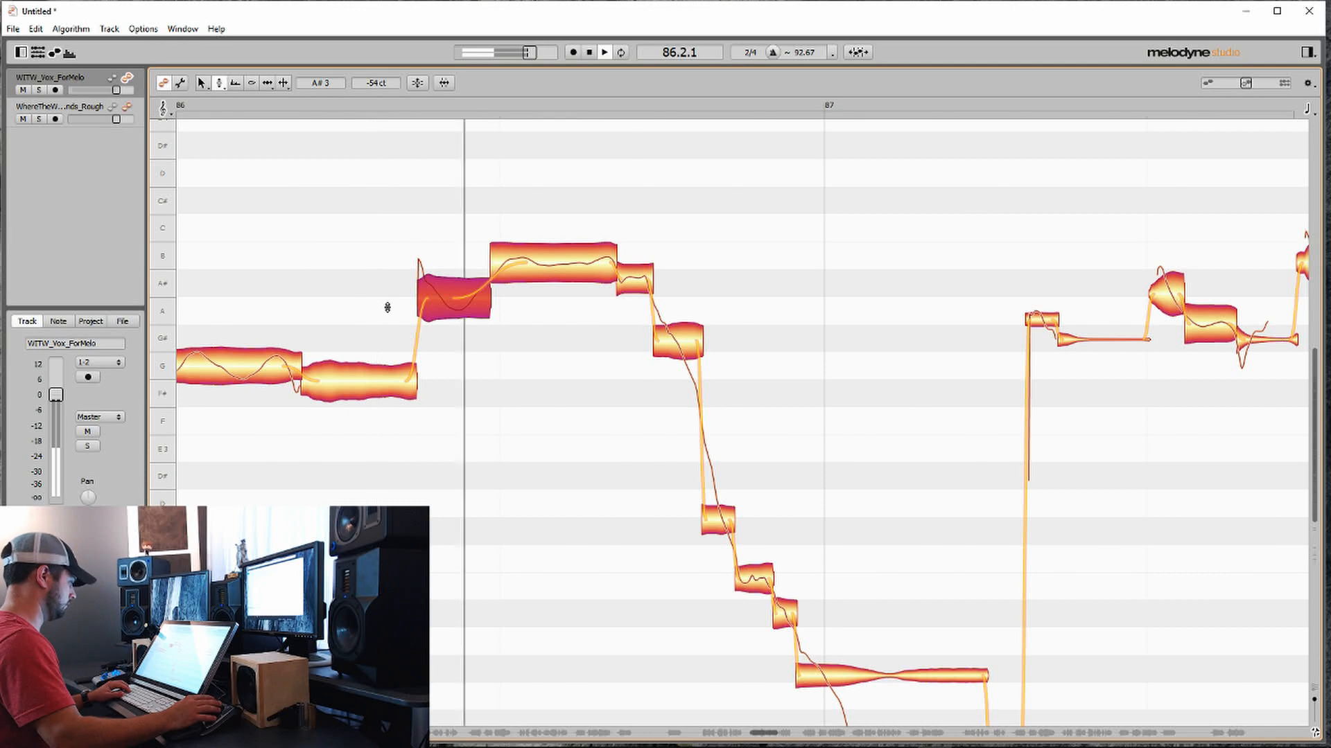
{"action": "left_click", "coordinate": [630, 287]}
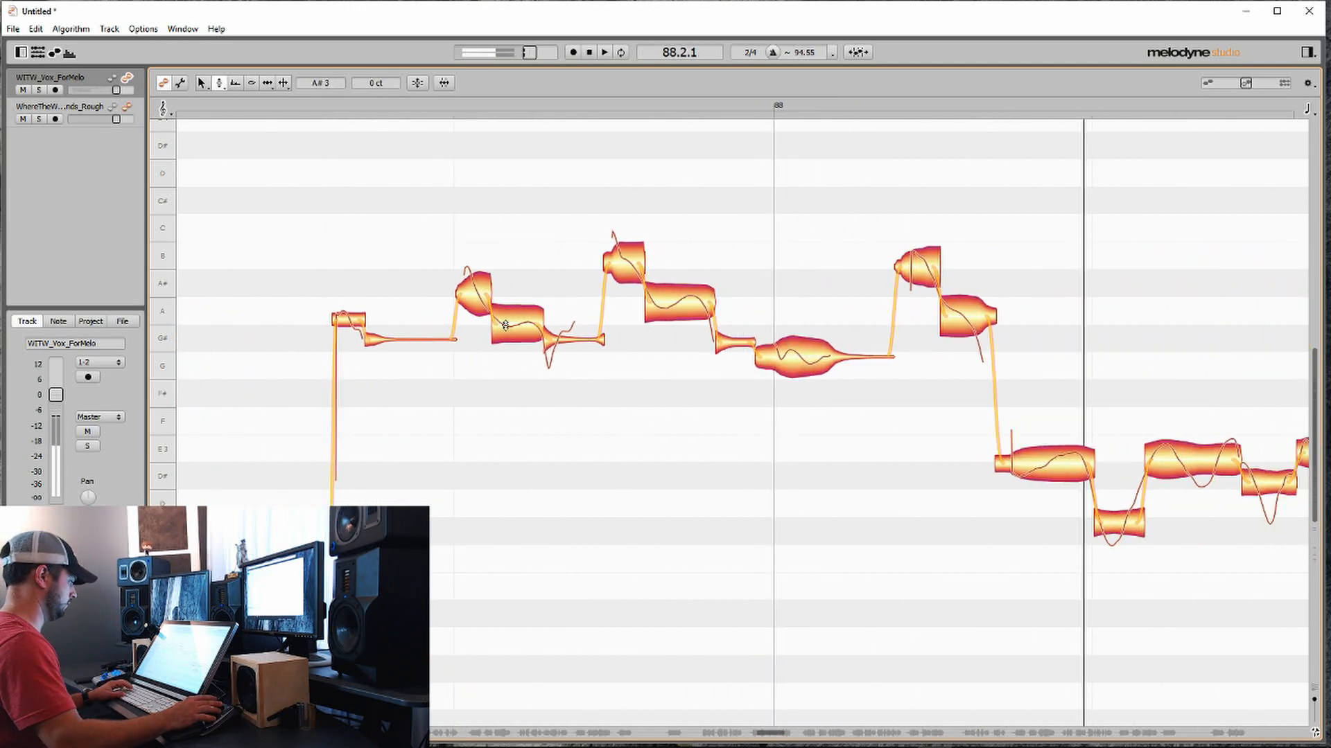
Step: Snap the two longer notes in bar 87 to the centre of A 3 and play the phrase into bar 88
{"action": "left_click", "coordinate": [497, 338]}
{"action": "key", "text": "space"}
{"action": "key", "text": "space"}
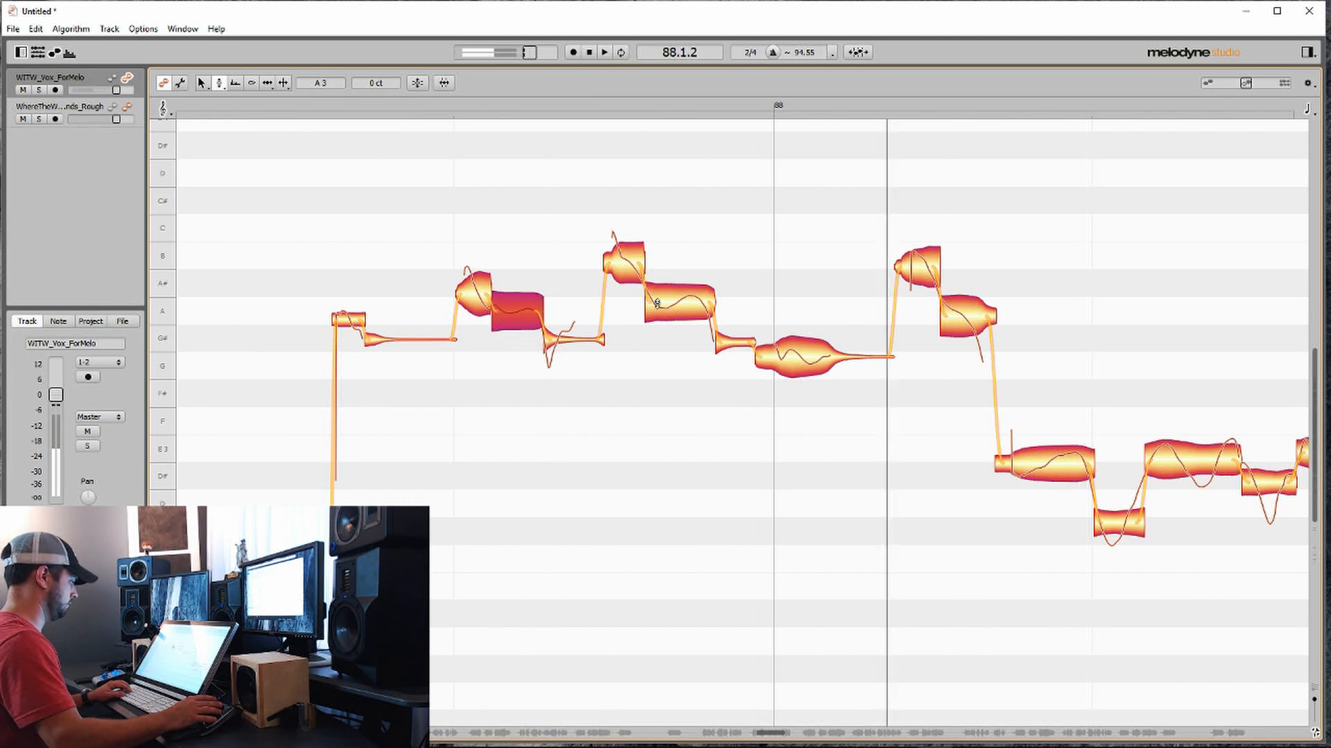
{"action": "left_click", "coordinate": [679, 303]}
{"action": "left_click", "coordinate": [447, 275]}
{"action": "left_click", "coordinate": [679, 308]}
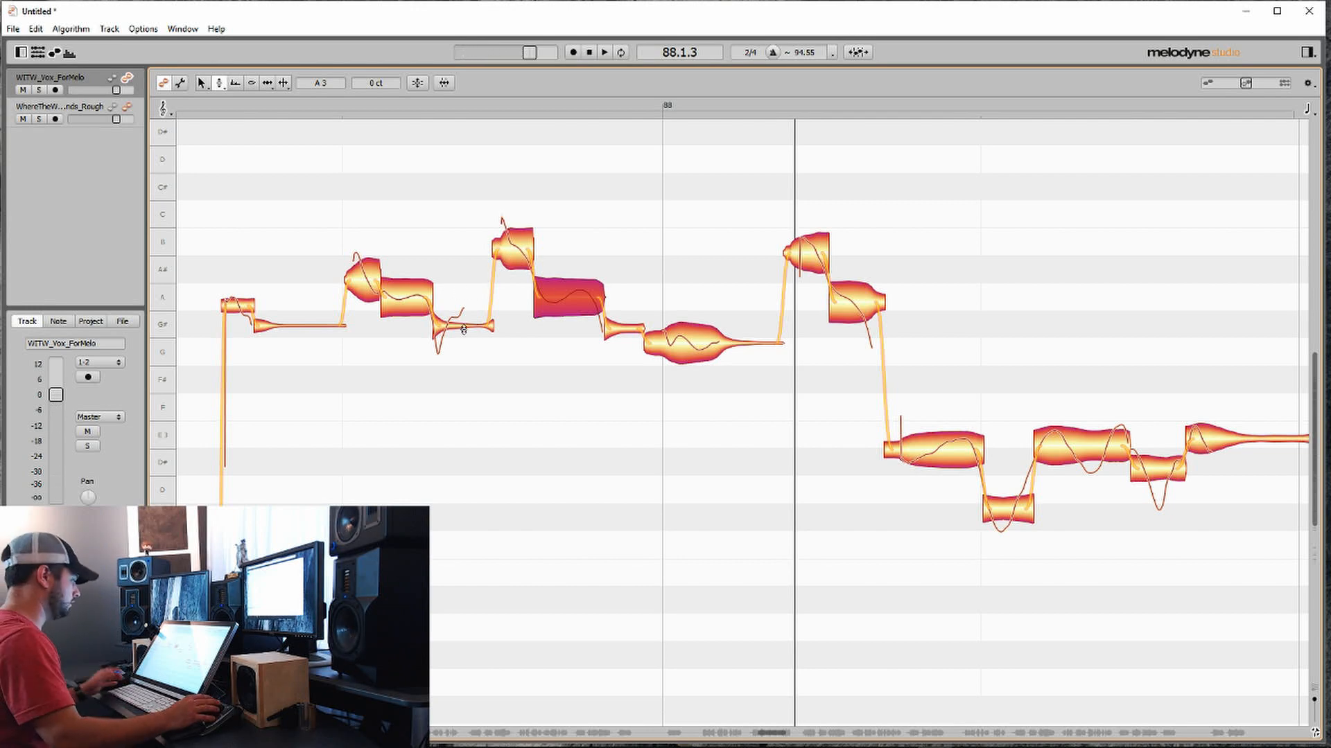
{"action": "scroll", "coordinate": [434, 310], "scroll_direction": "left", "scroll_amount": 2}
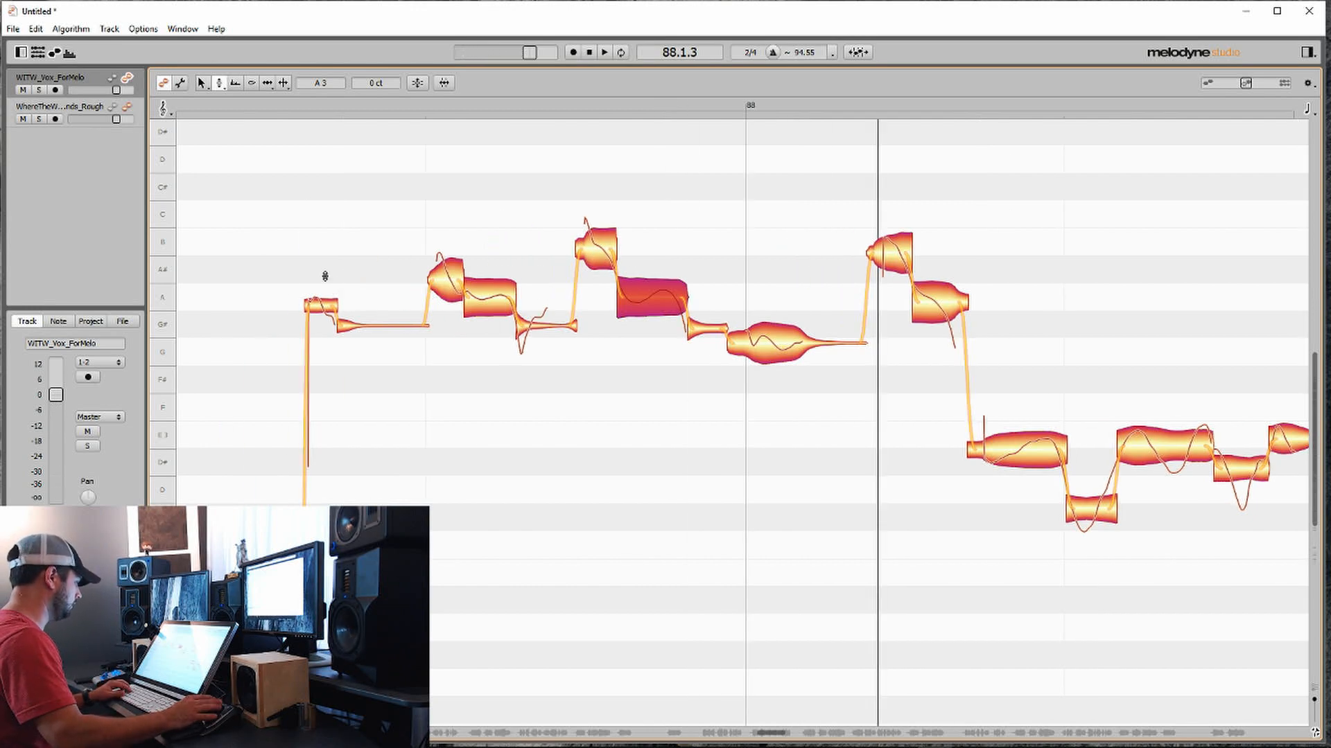
{"action": "key", "text": "space"}
Step: Snap the note at the start of bar 88 to the centre of G 3 and separate its thin tail with the Note Separation tool
{"action": "scroll", "coordinate": [401, 305], "scroll_direction": "right", "scroll_amount": 6}
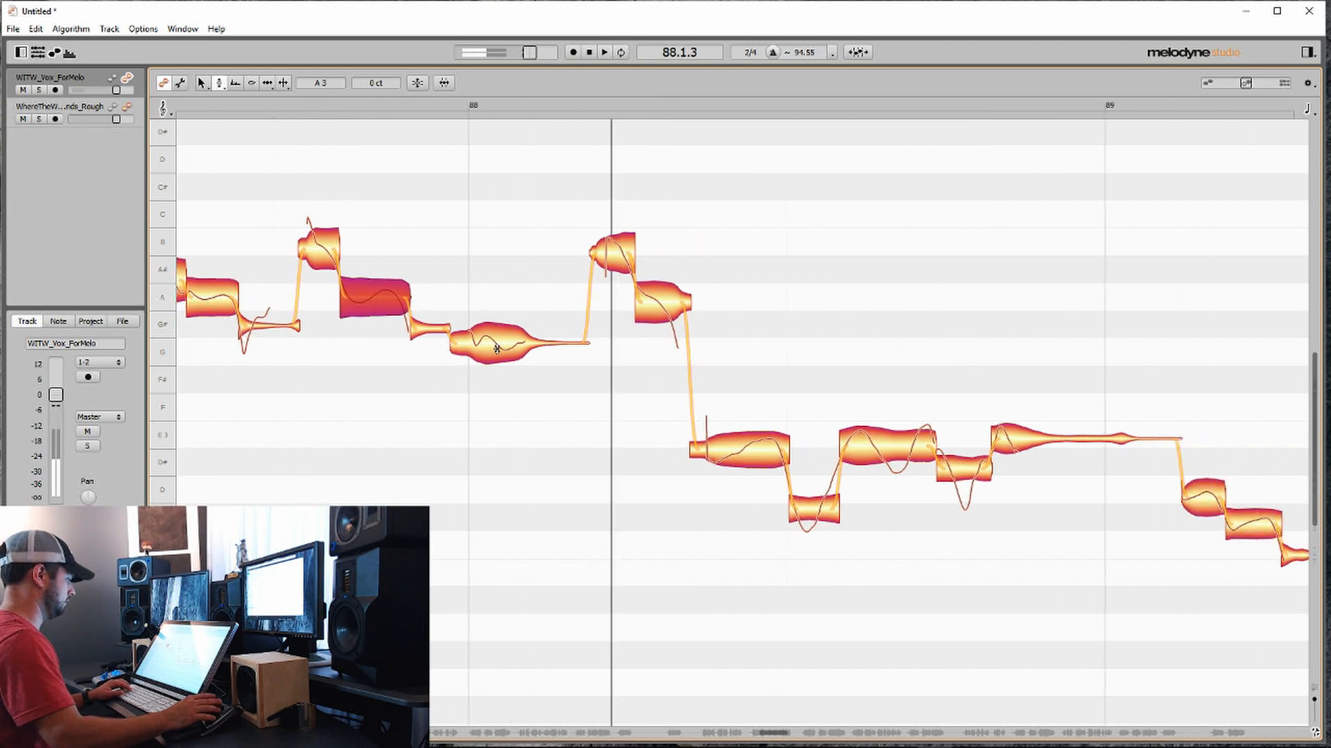
{"action": "left_click", "coordinate": [471, 357]}
{"action": "right_click", "coordinate": [464, 349]}
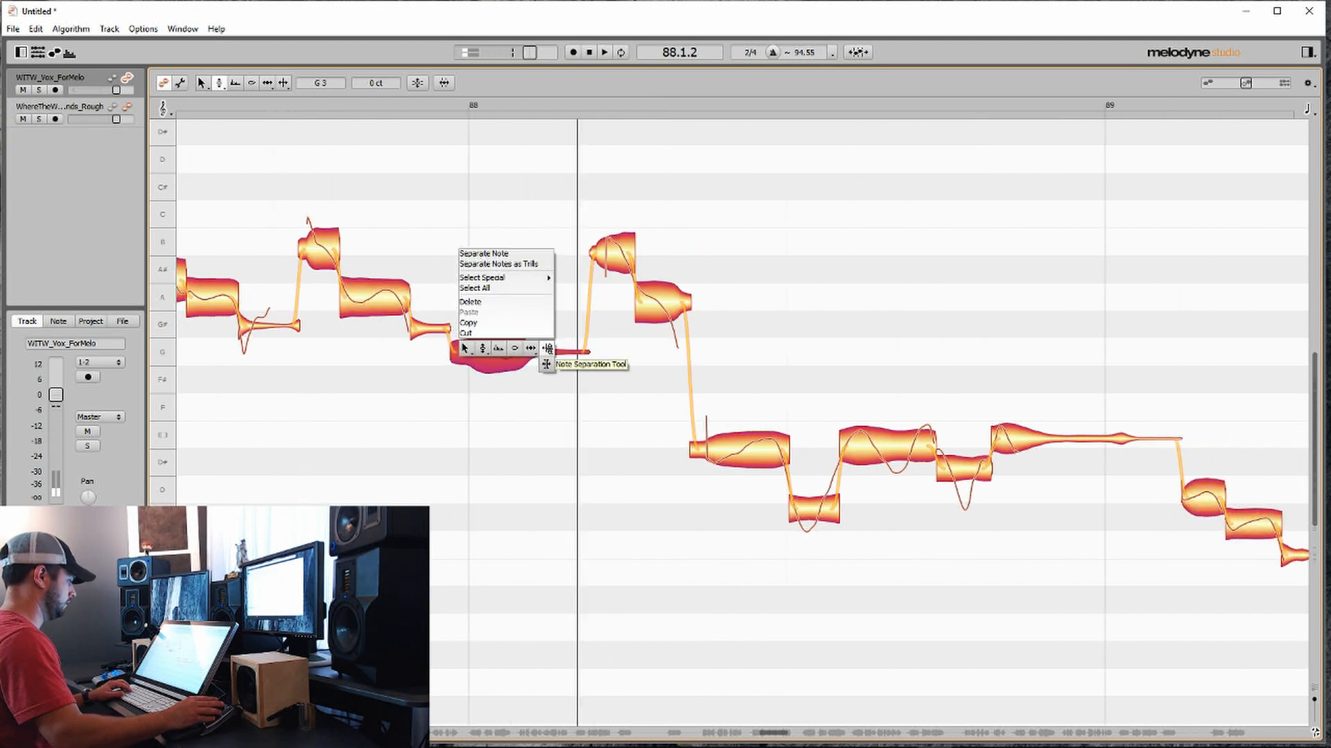
{"action": "left_click", "coordinate": [547, 348]}
{"action": "double_click", "coordinate": [528, 351]}
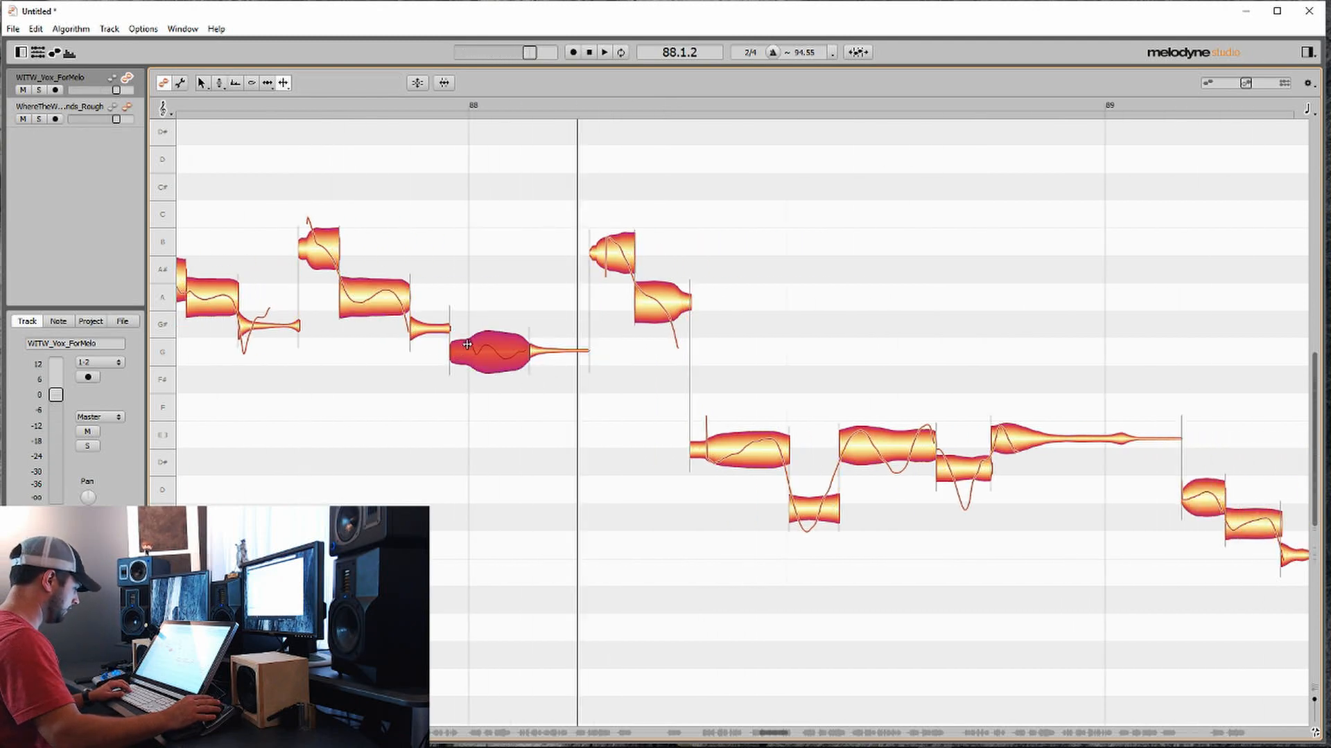
Step: Move the note separation between the G# 3 note and the G 3 note at bar 88 slightly later, and return to the Pitch tool
{"action": "left_click", "coordinate": [463, 341]}
{"action": "left_click", "coordinate": [462, 343]}
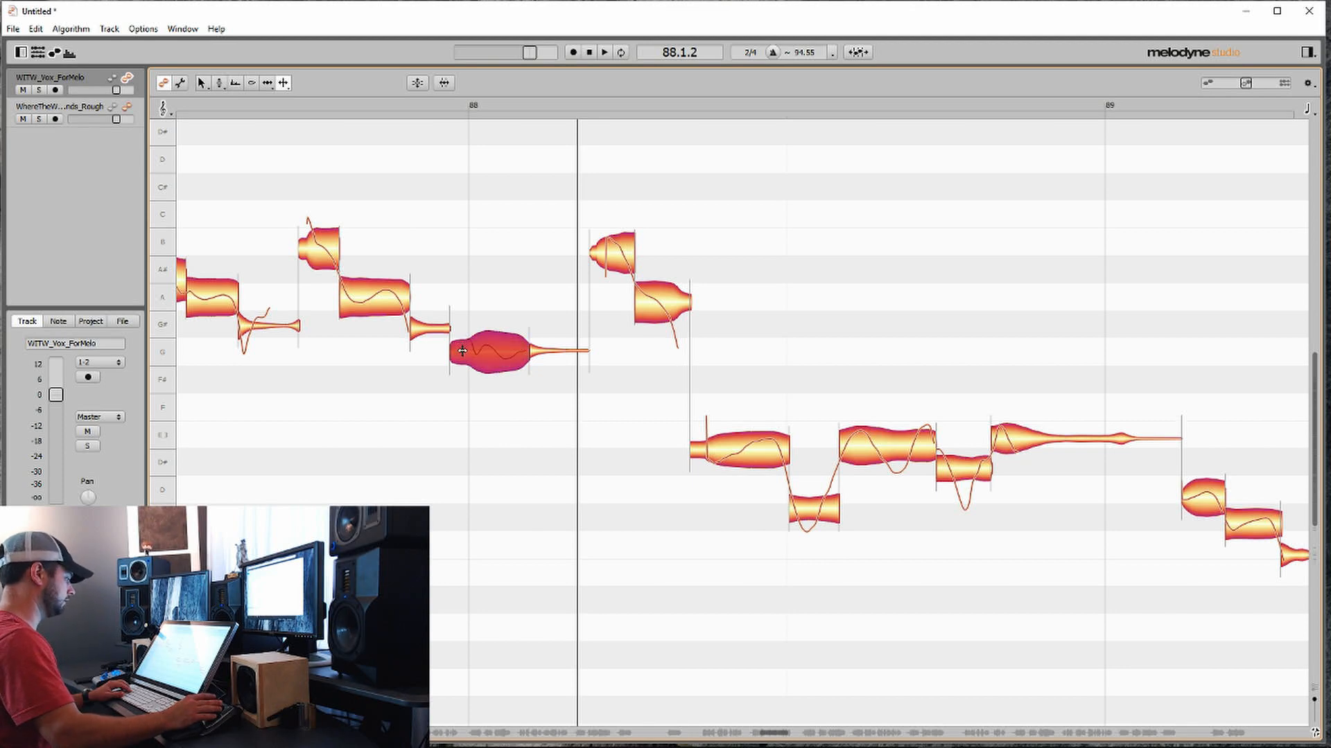
{"action": "right_click", "coordinate": [460, 346]}
{"action": "left_click", "coordinate": [458, 349]}
{"action": "left_click", "coordinate": [458, 350]}
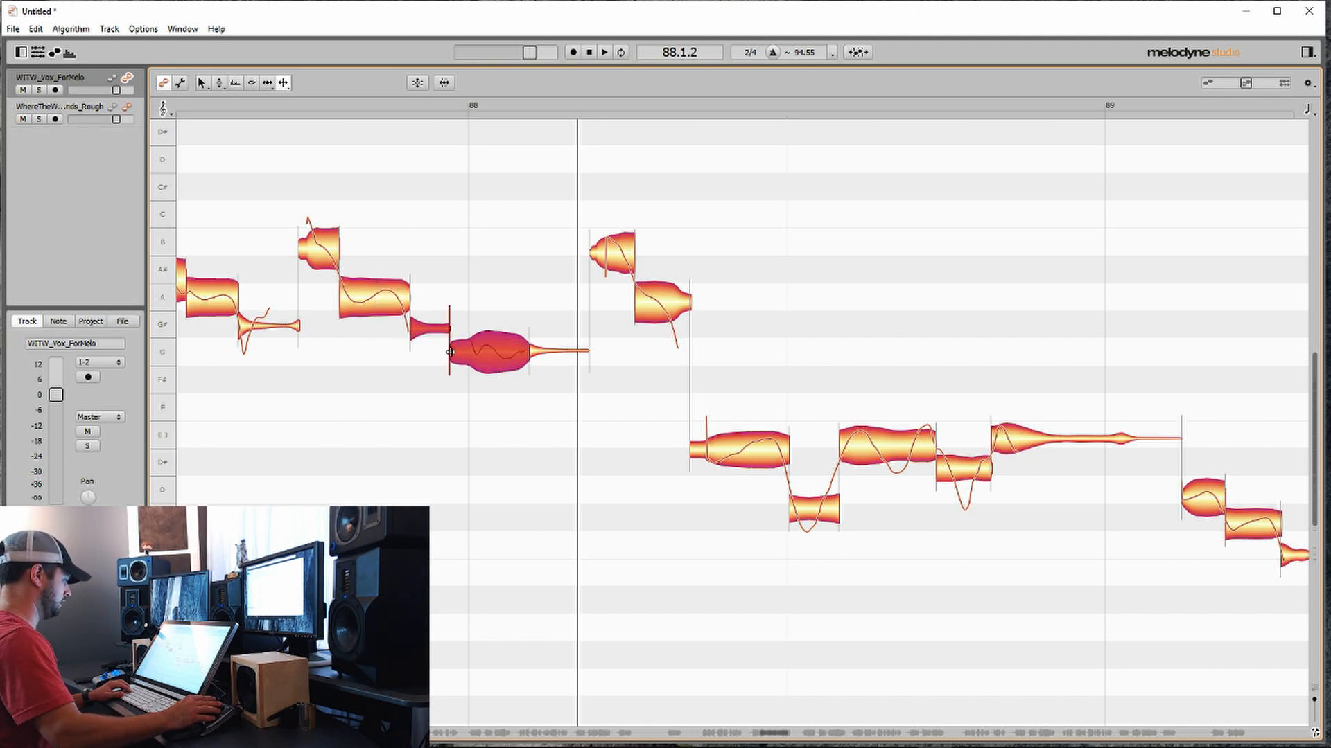
{"action": "right_click", "coordinate": [458, 350]}
{"action": "left_click", "coordinate": [401, 357]}
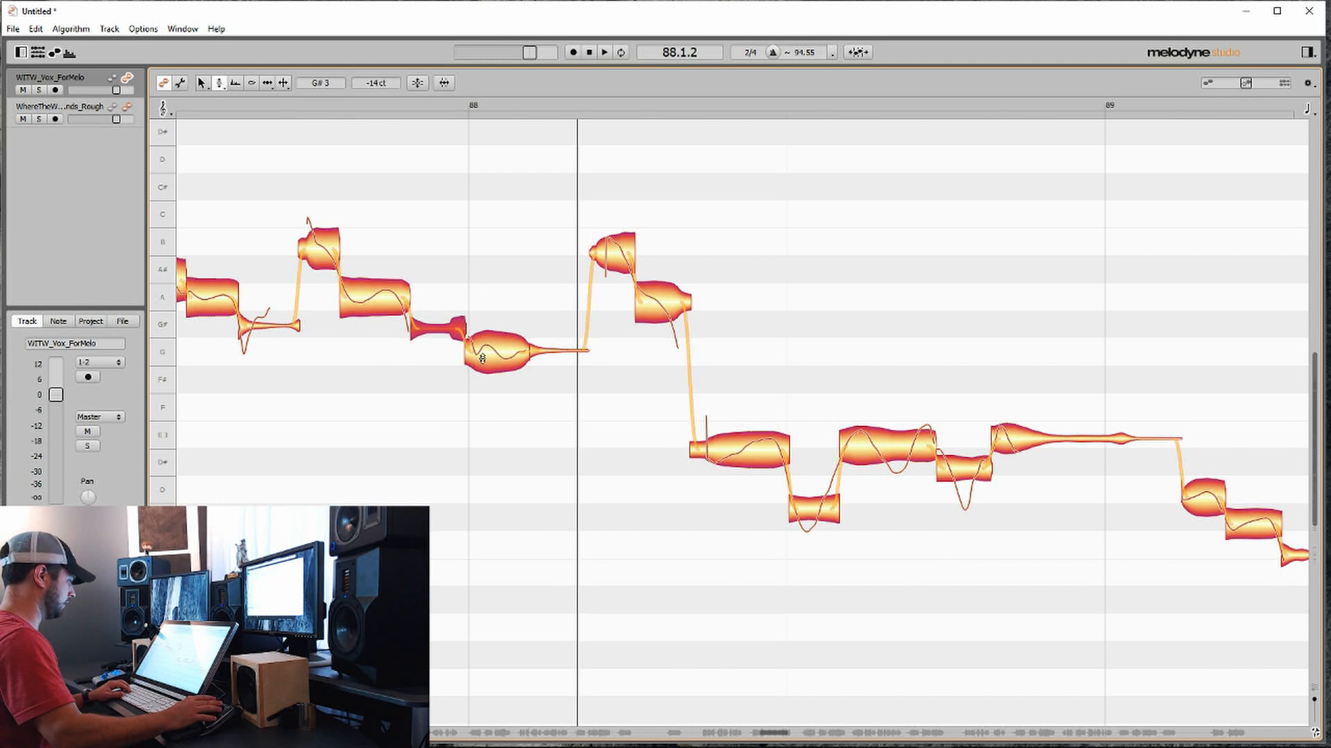
Step: Set the pitch drift of the G 3 note at the start of bar 88 to about -381 %
{"action": "left_click", "coordinate": [479, 352]}
{"action": "right_click", "coordinate": [479, 359]}
{"action": "left_click", "coordinate": [478, 396]}
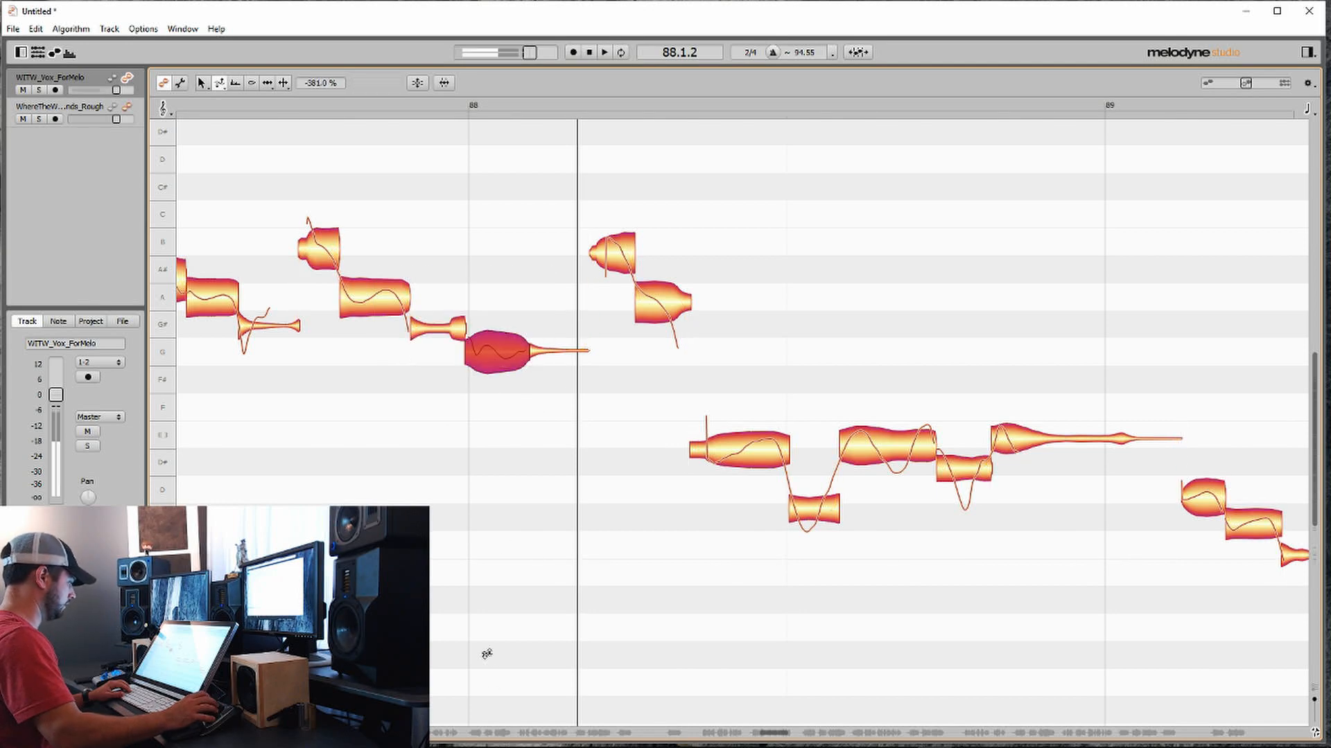
{"action": "right_click", "coordinate": [497, 306]}
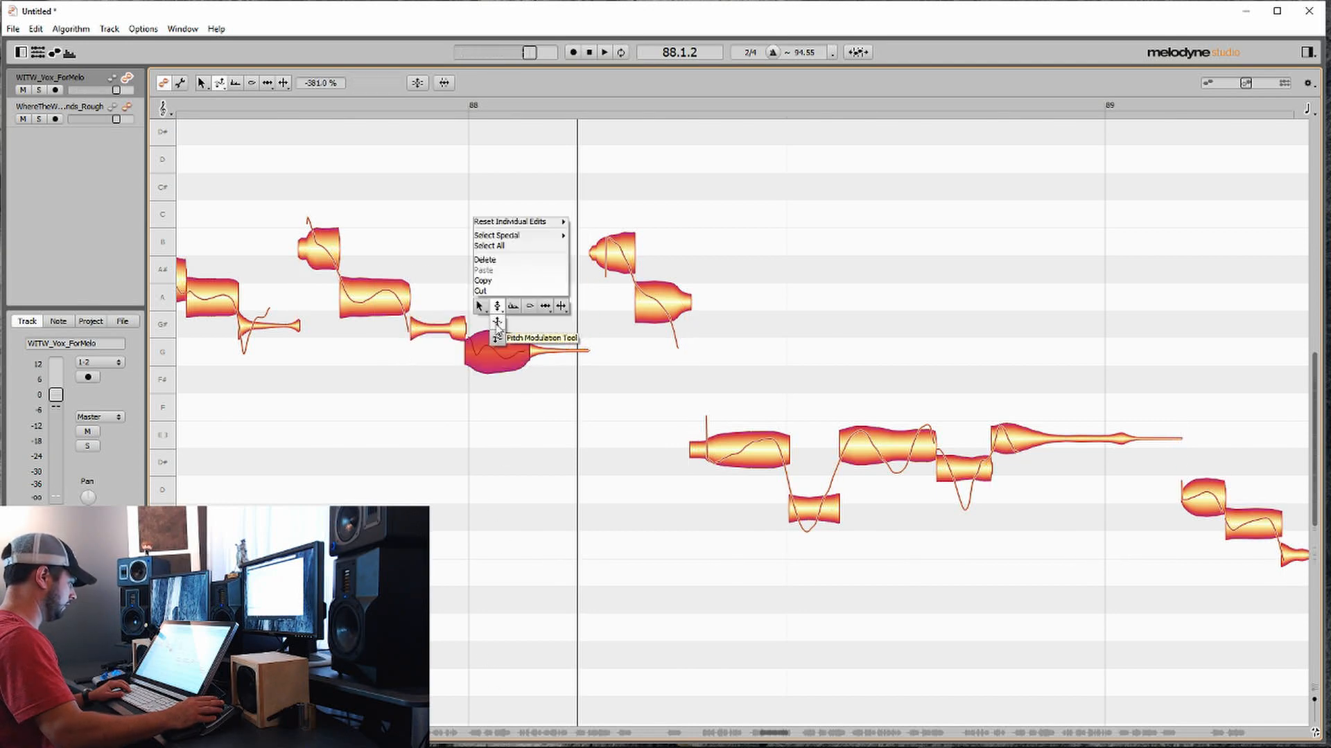
{"action": "left_click", "coordinate": [498, 338]}
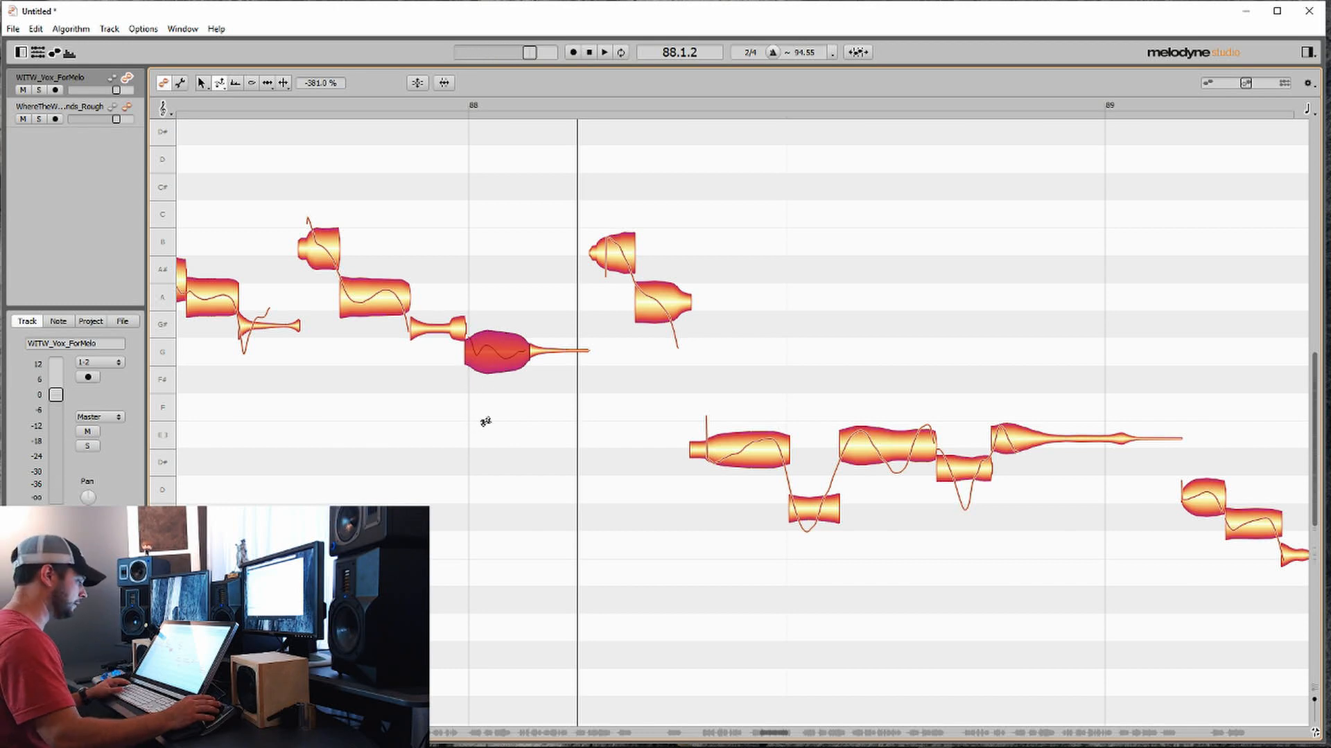
Step: Check the pitch modulation of the G 3 note at the start of bar 88, return to the Pitch tool, and play the phrase
{"action": "right_click", "coordinate": [485, 399]}
{"action": "left_click", "coordinate": [493, 394]}
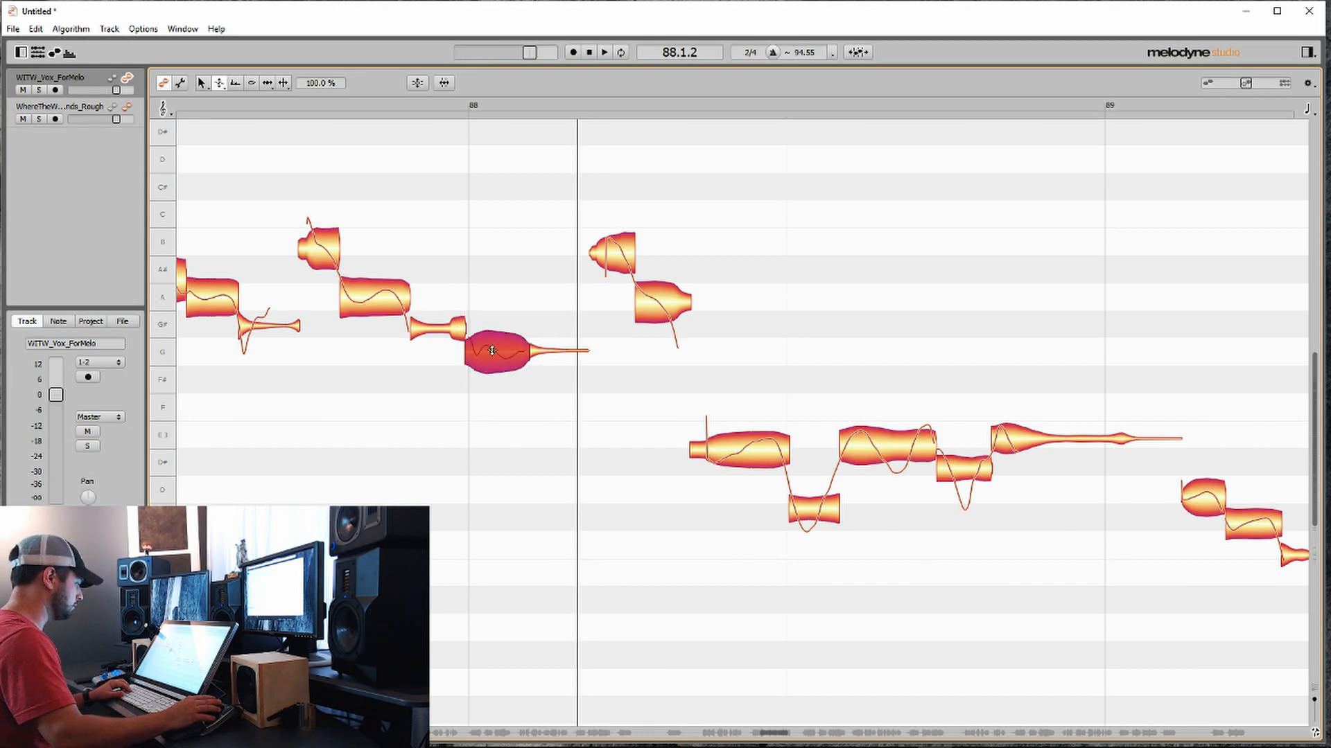
{"action": "right_click", "coordinate": [481, 375]}
{"action": "left_click", "coordinate": [495, 358]}
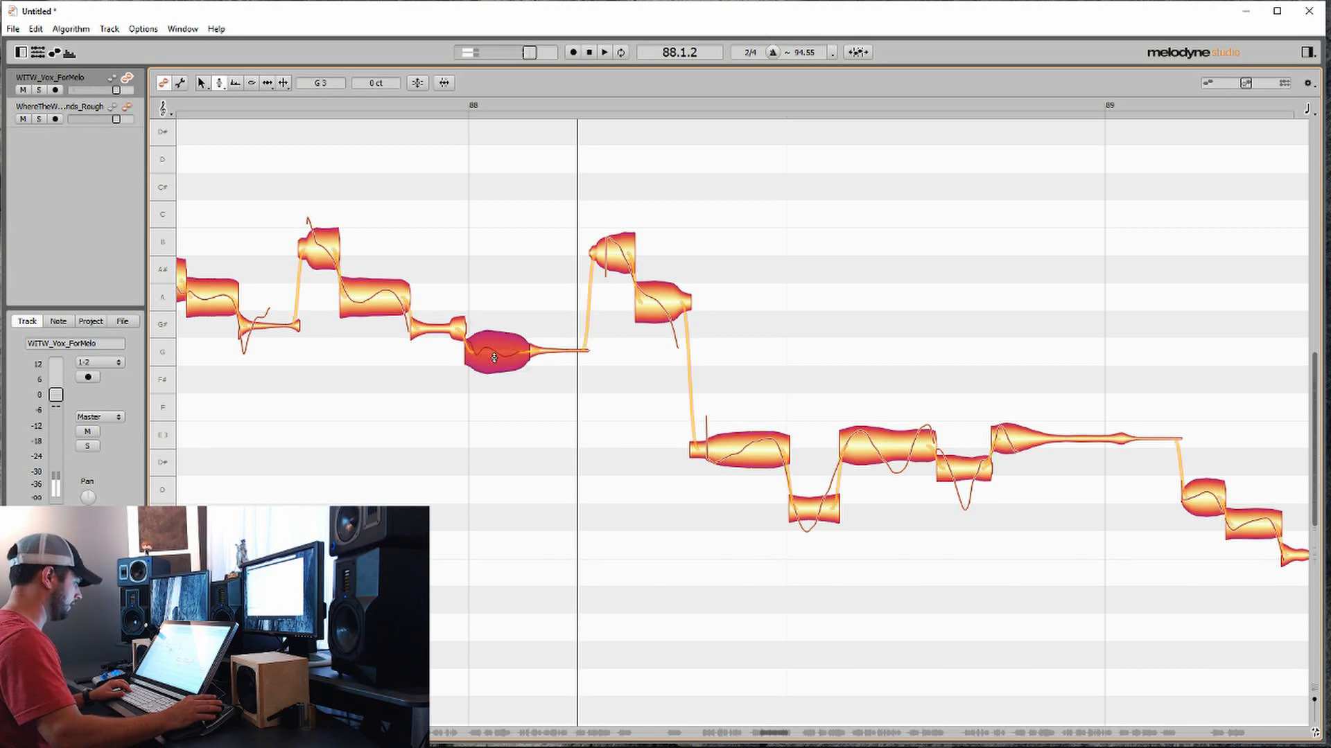
{"action": "key", "text": "space"}
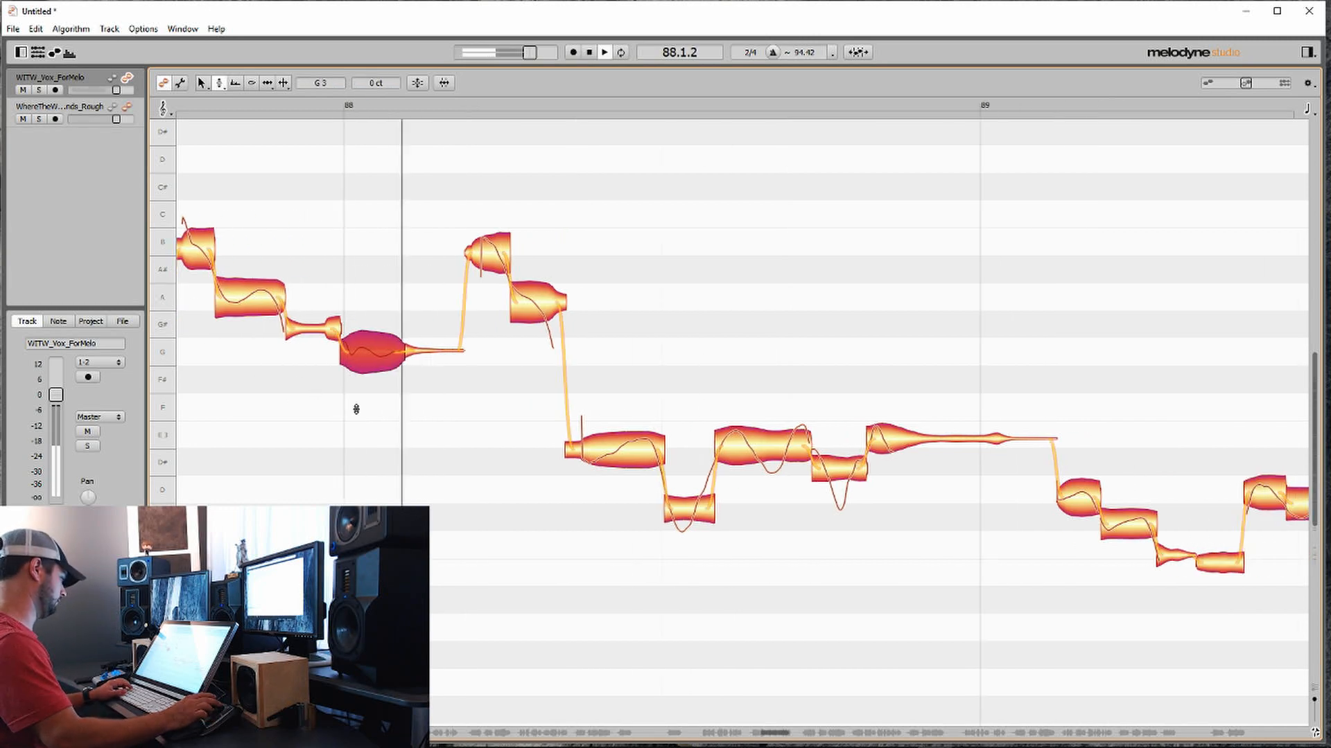
Step: Move the two longer notes near E 3 in the second half of bar 88 down to the centre of D# 3 and play the phrase
{"action": "left_click", "coordinate": [597, 440]}
{"action": "mouse_move", "coordinate": [597, 441]}
{"action": "left_mouse_down"}
{"action": "mouse_move", "coordinate": [597, 468]}
{"action": "mouse_move", "coordinate": [610, 440]}
{"action": "mouse_move", "coordinate": [610, 463]}
{"action": "left_mouse_up"}
{"action": "key", "text": "space"}
{"action": "mouse_move", "coordinate": [691, 466]}
{"action": "left_mouse_down"}
{"action": "mouse_move", "coordinate": [691, 438]}
{"action": "mouse_move", "coordinate": [691, 467]}
{"action": "left_mouse_up"}
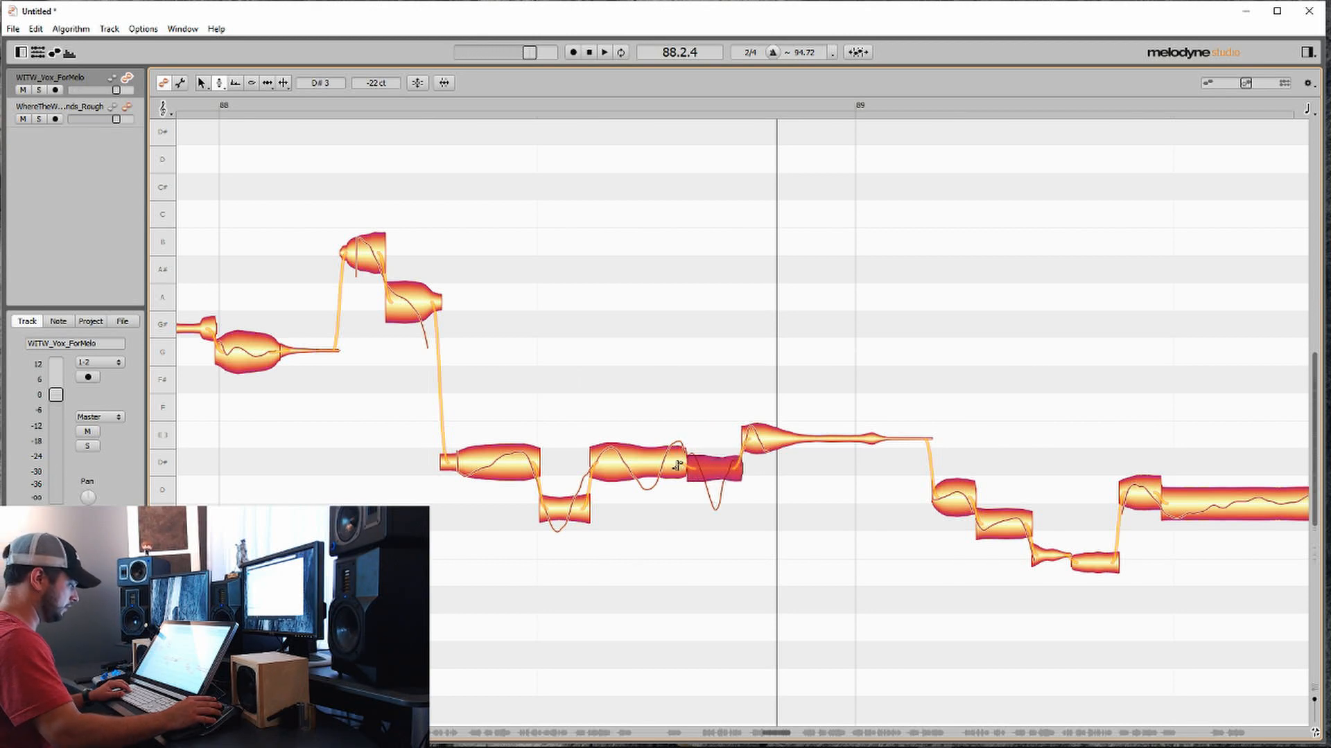
{"action": "left_click", "coordinate": [677, 466]}
{"action": "right_click", "coordinate": [604, 457]}
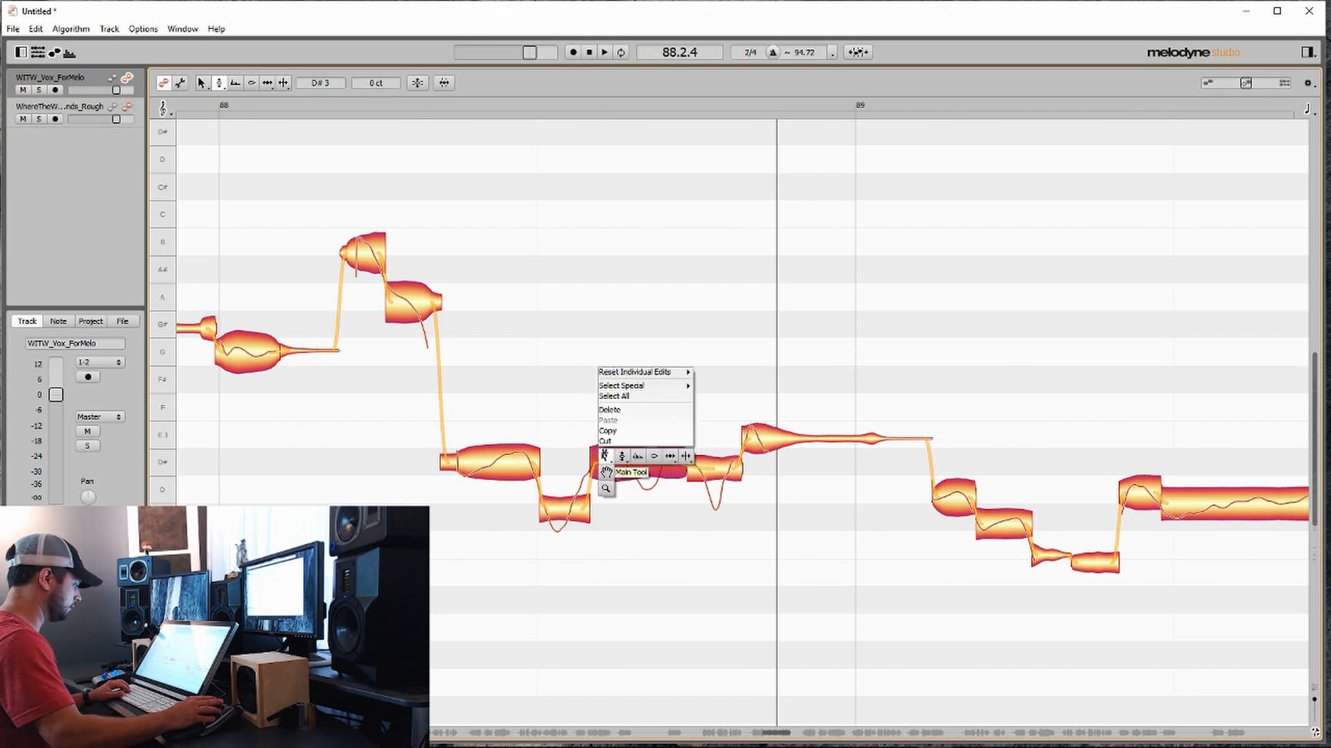
{"action": "left_click", "coordinate": [621, 456]}
Step: Set the pitch drift of the first D# 3 note in bar 88 to about -835 %, return to the Pitch tool, and play the phrase
{"action": "right_click", "coordinate": [485, 469]}
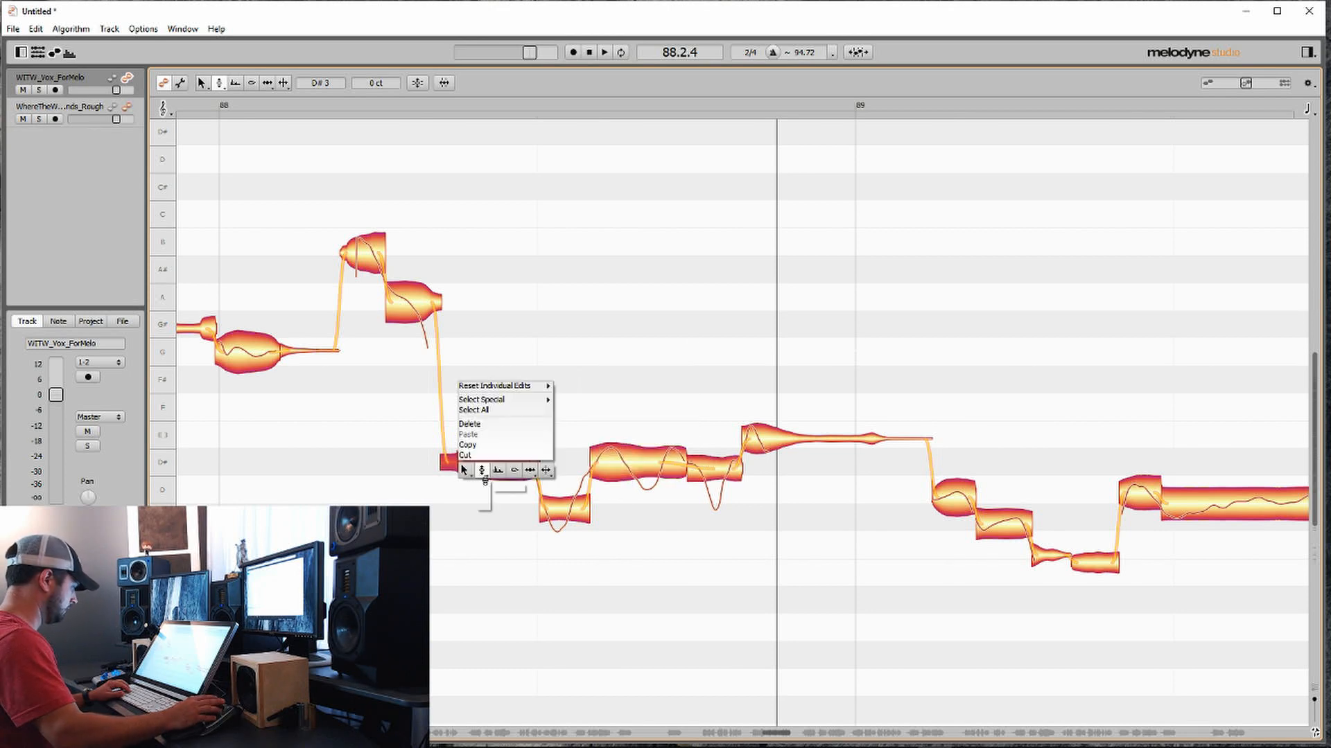
{"action": "left_click", "coordinate": [484, 475]}
{"action": "left_click_drag", "start_coordinate": [485, 471], "coordinate": [505, 745]}
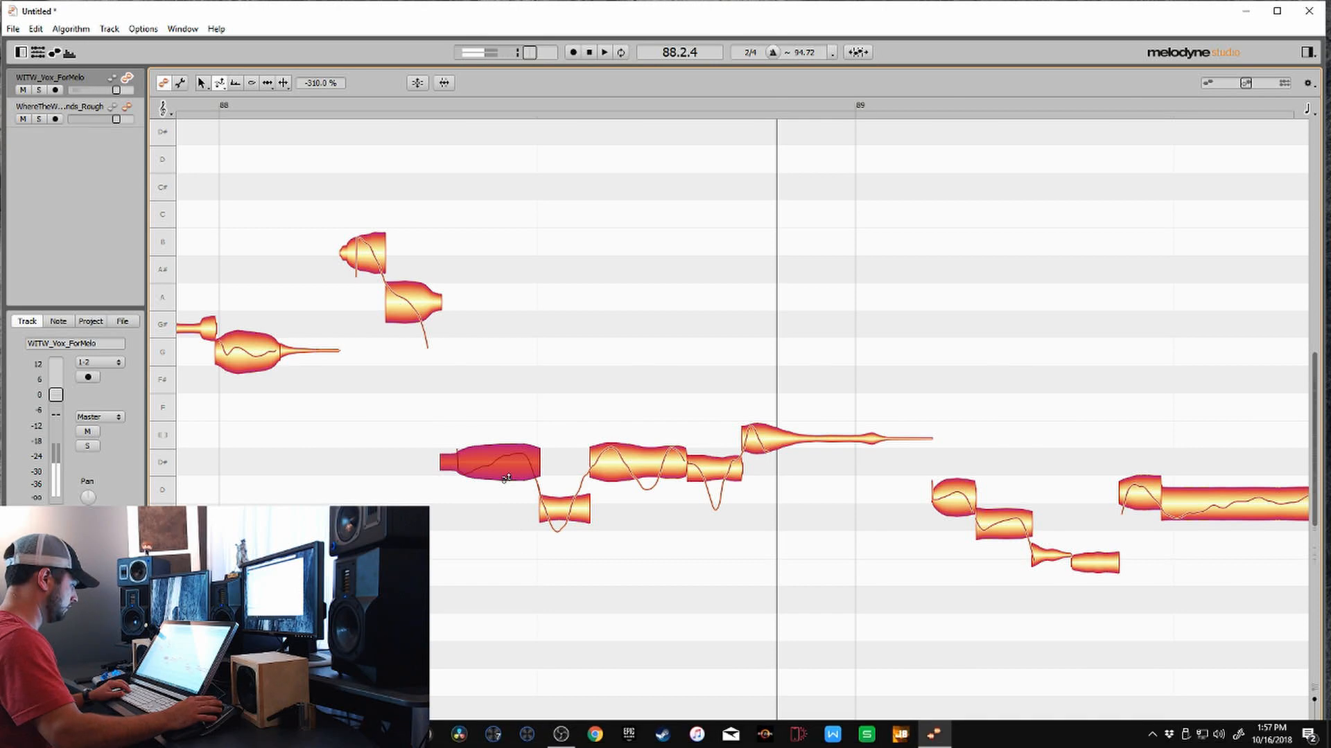
{"action": "right_click", "coordinate": [488, 461]}
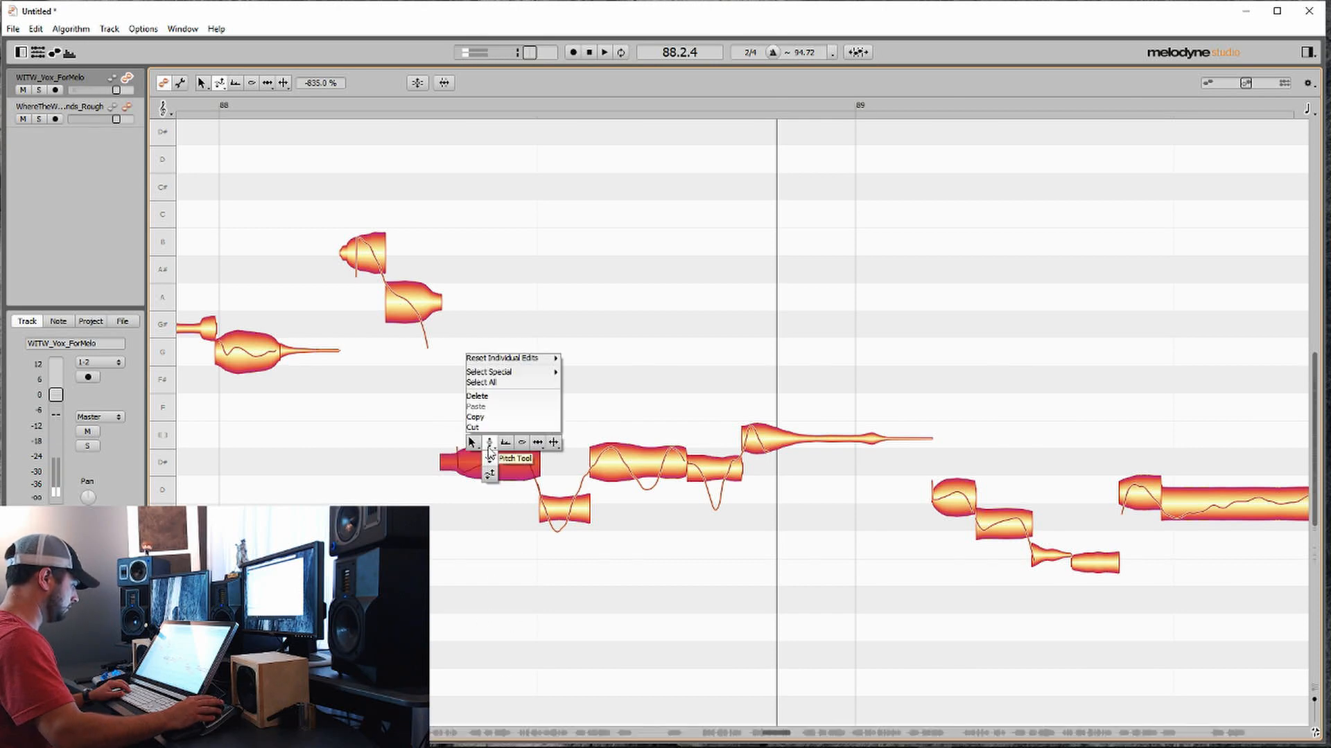
{"action": "left_click", "coordinate": [478, 451]}
{"action": "key", "text": "space"}
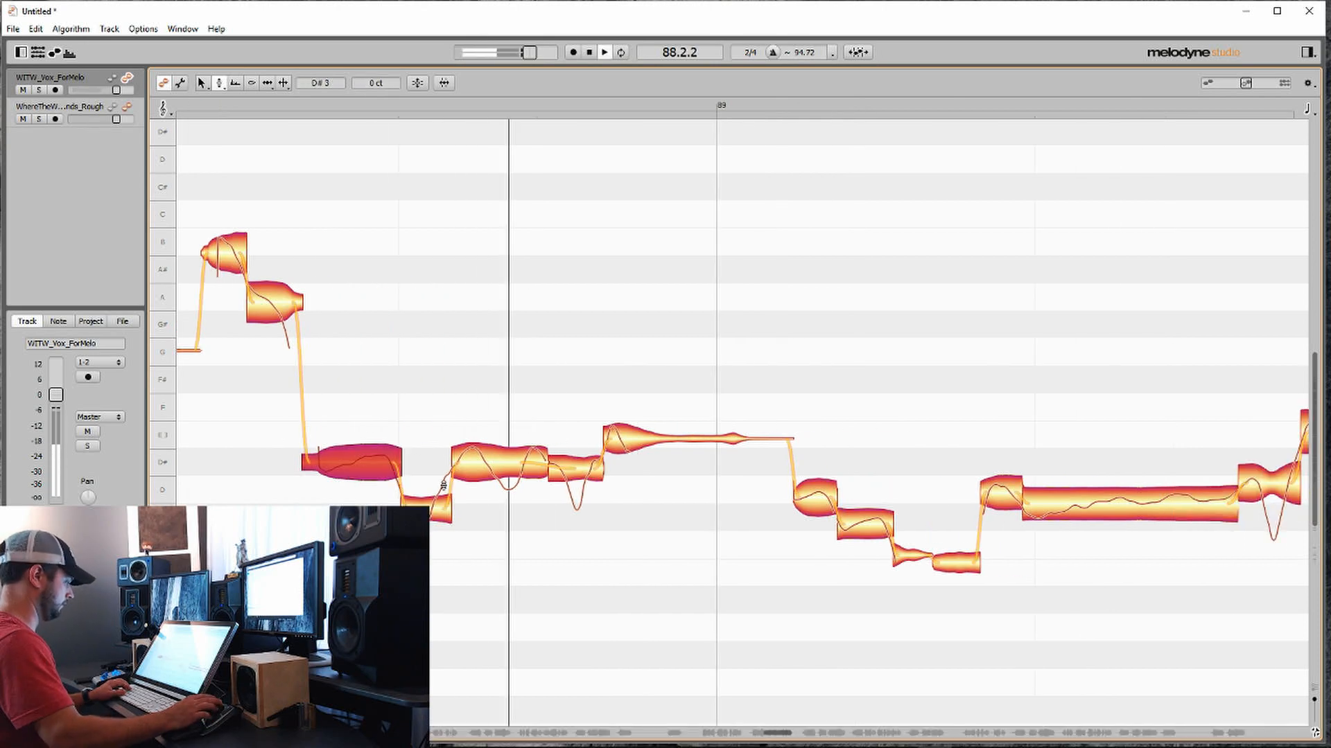
Step: Snap the short off-centre note near the end of bar 88 to the centre of D# 3 and play the phrase
{"action": "left_click", "coordinate": [575, 466]}
{"action": "left_click", "coordinate": [521, 451]}
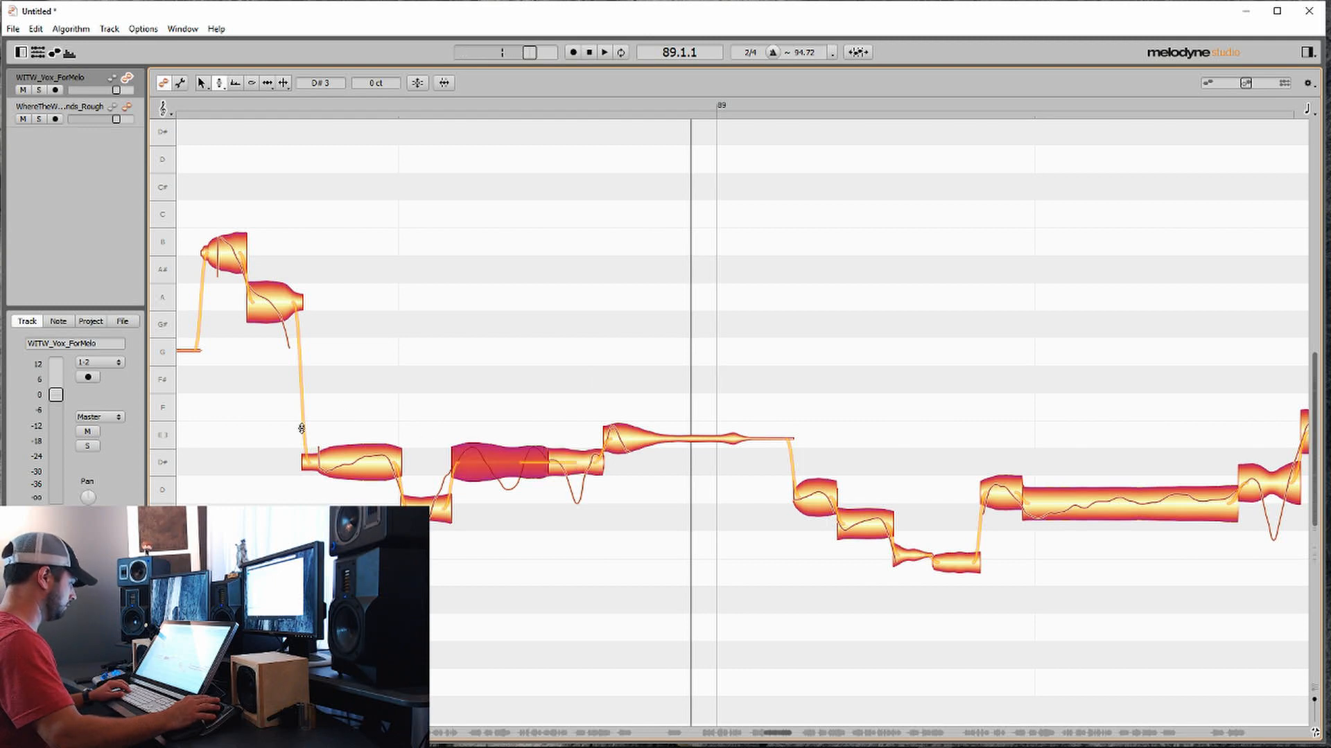
{"action": "key", "text": "space"}
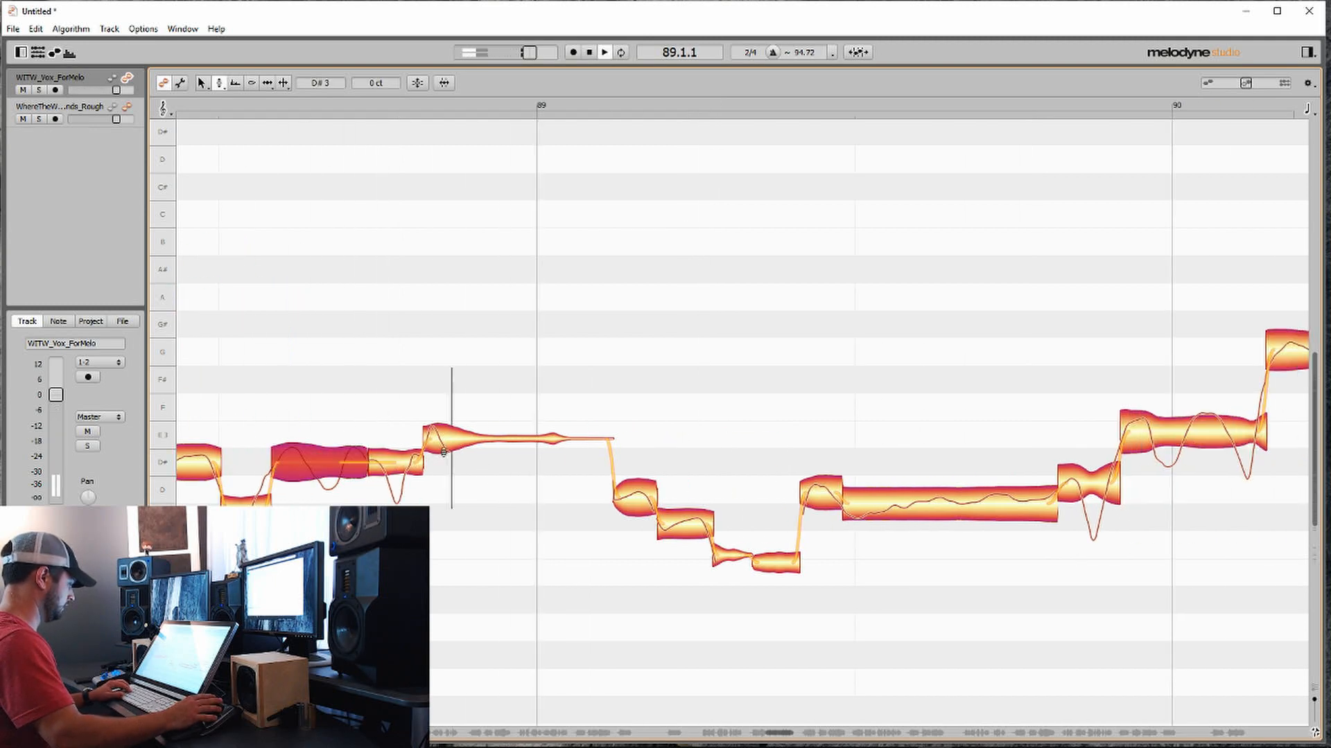
Step: Move the E 3 note with the long thin tail crossing into bar 89 down to D# 3 and play the phrase into bar 90
{"action": "left_click", "coordinate": [443, 452]}
{"action": "left_click_drag", "start_coordinate": [444, 451], "coordinate": [443, 478]}
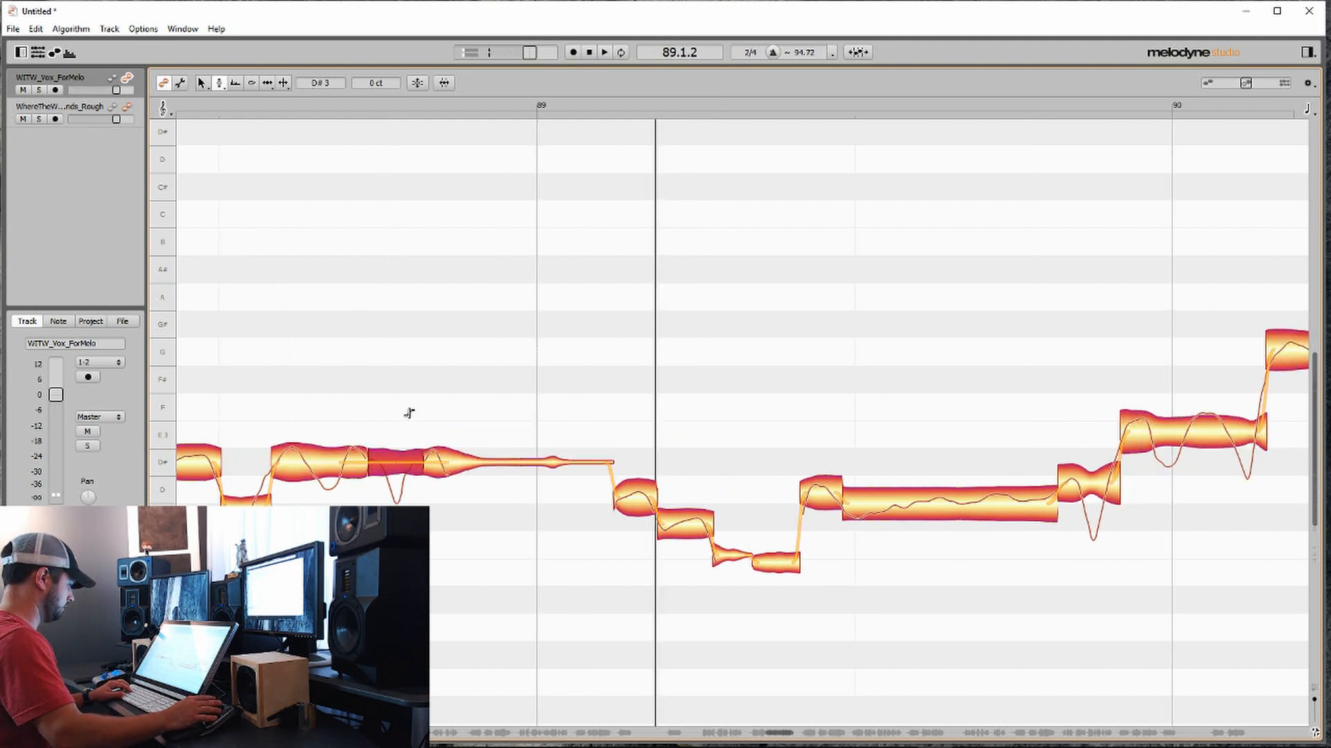
{"action": "scroll", "coordinate": [409, 414], "scroll_direction": "left", "scroll_amount": 2}
{"action": "left_click", "coordinate": [318, 393]}
{"action": "key", "text": "space"}
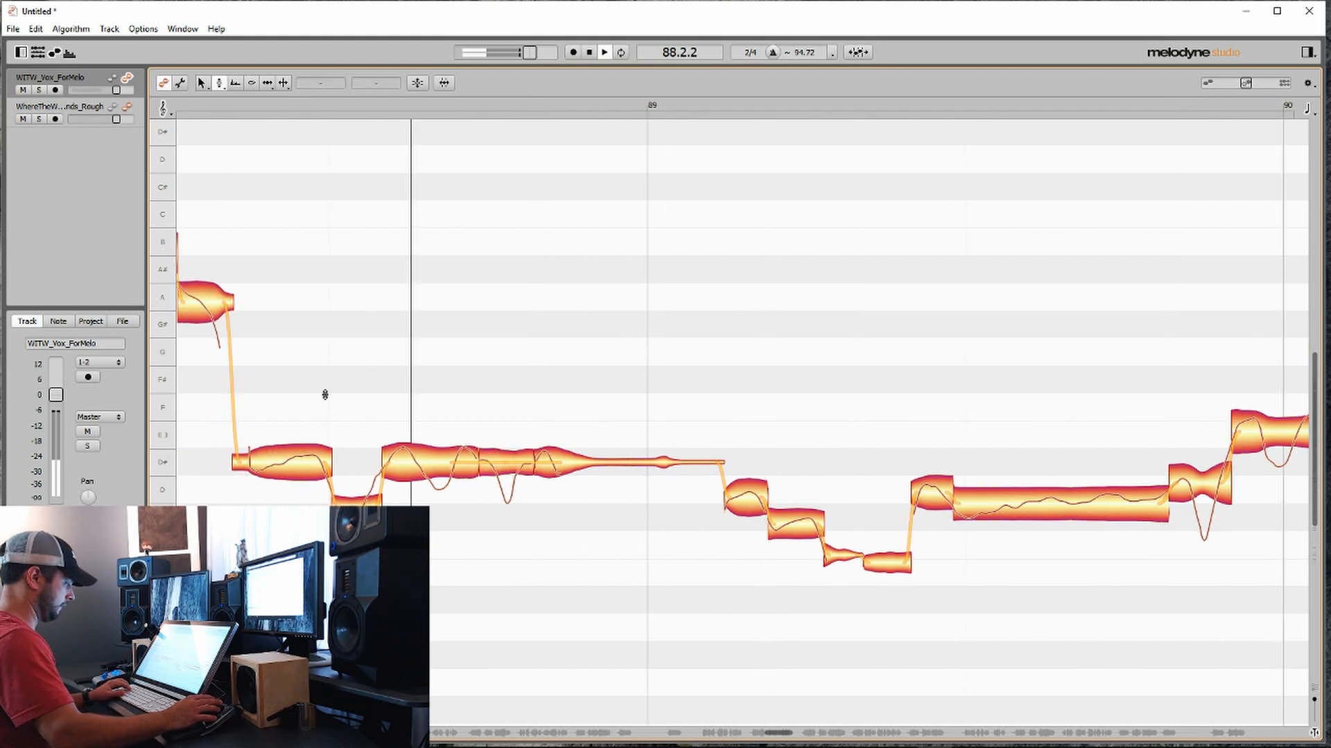
{"action": "key", "text": "space"}
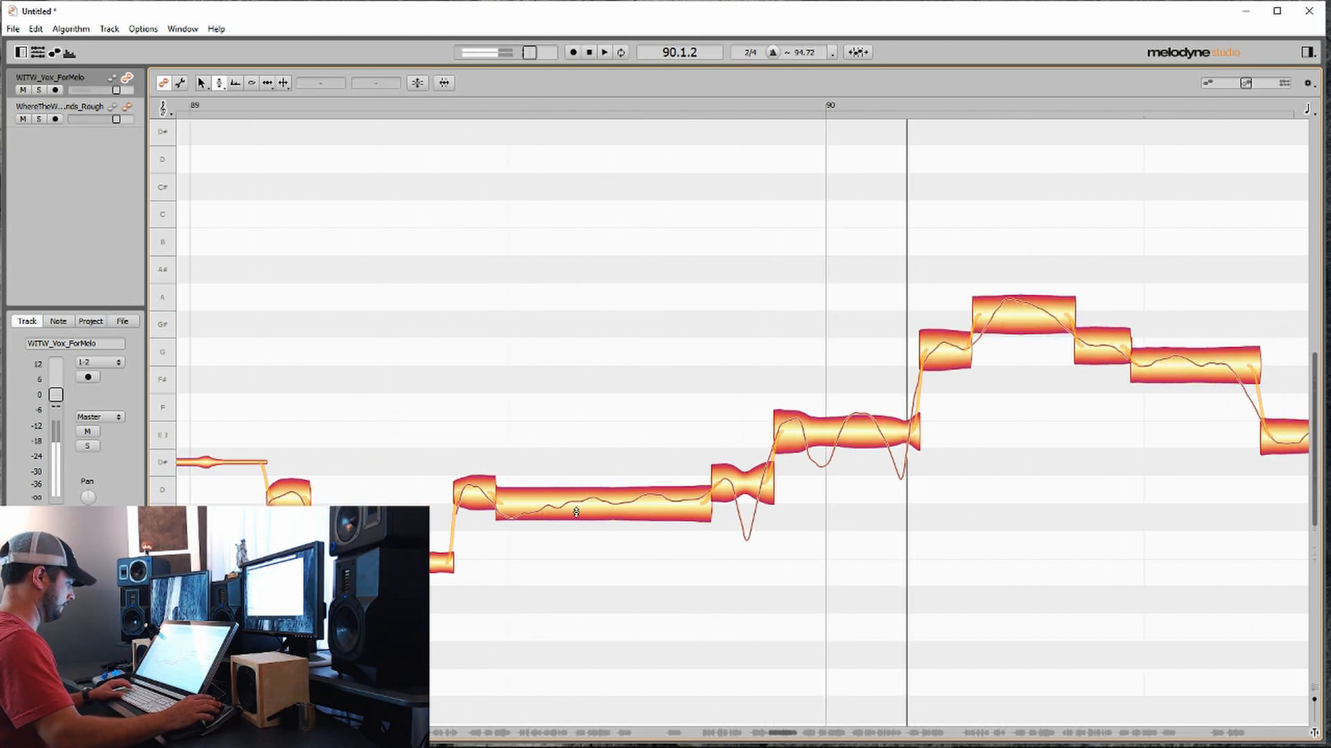
Step: Snap the long note in the second half of bar 89 to the centre of C# 3
{"action": "left_click", "coordinate": [594, 504]}
{"action": "left_click_drag", "start_coordinate": [594, 504], "coordinate": [594, 517]}
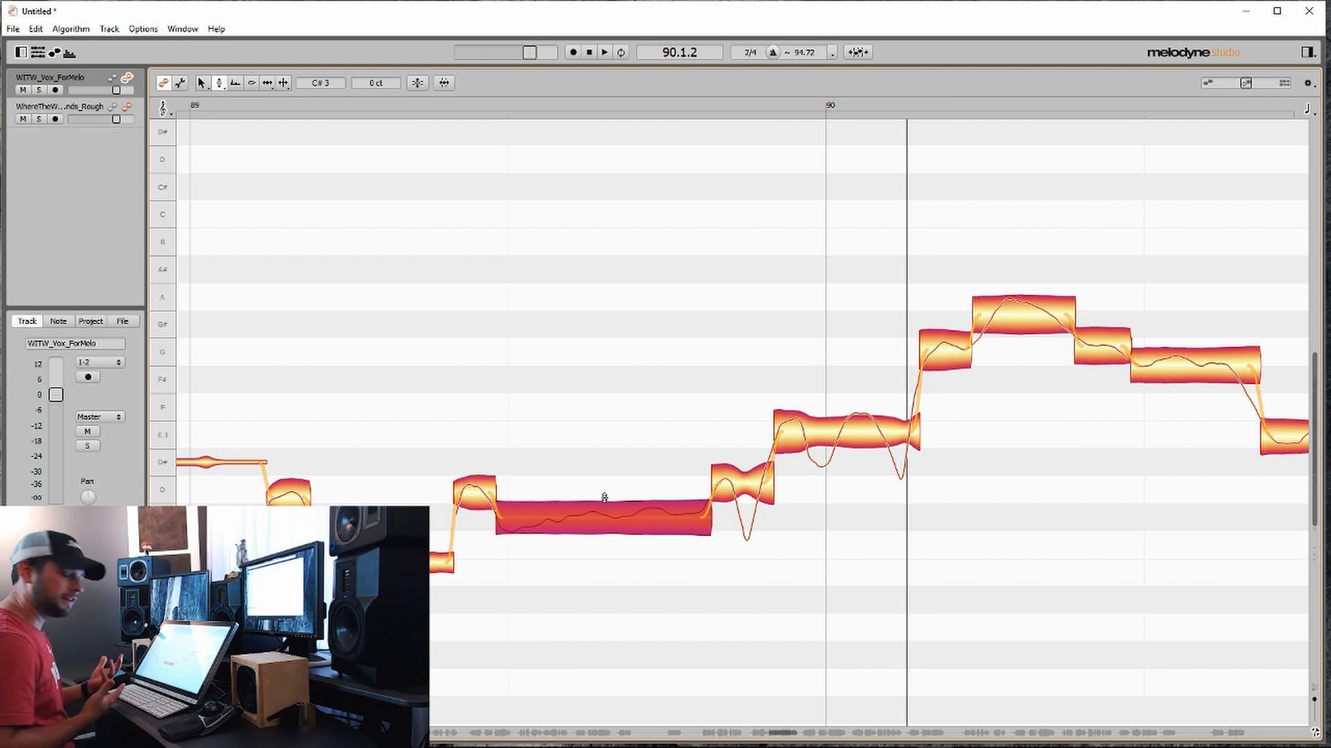
{"action": "right_click", "coordinate": [487, 478]}
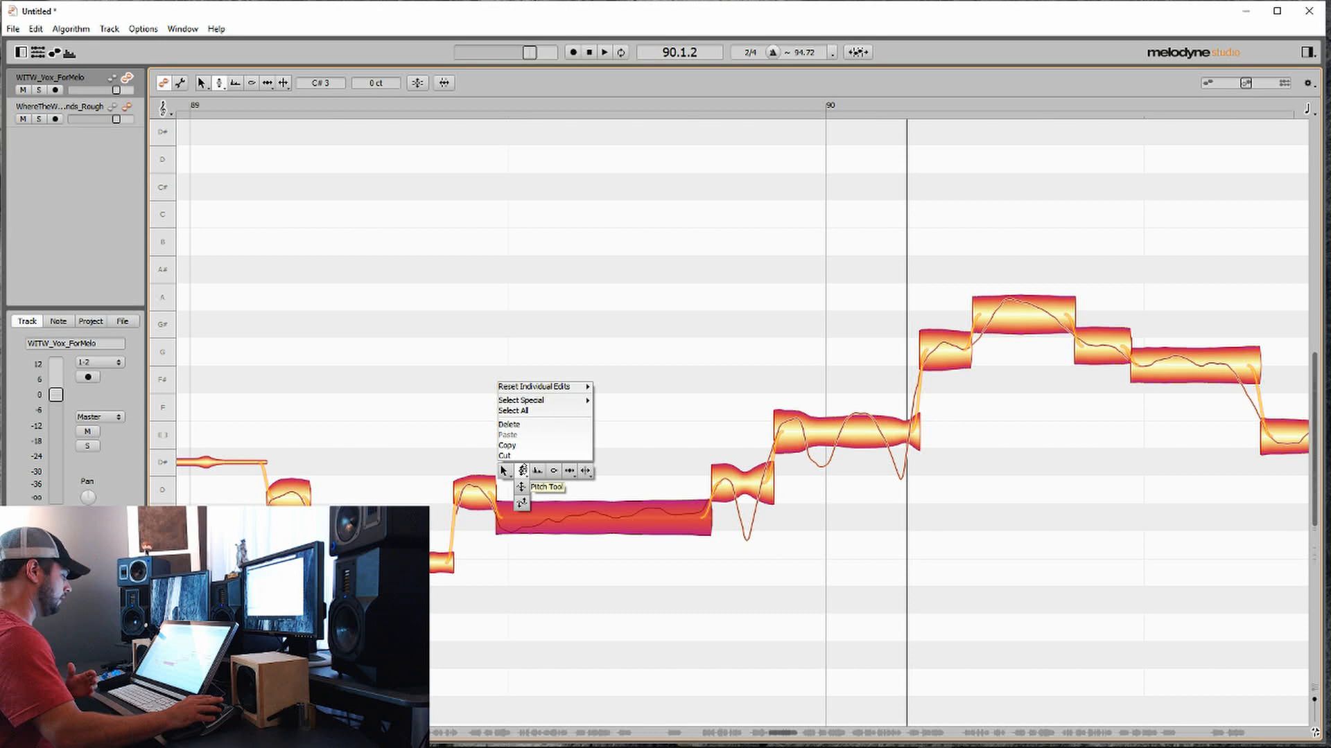
{"action": "left_click", "coordinate": [585, 471]}
{"action": "right_click", "coordinate": [582, 481]}
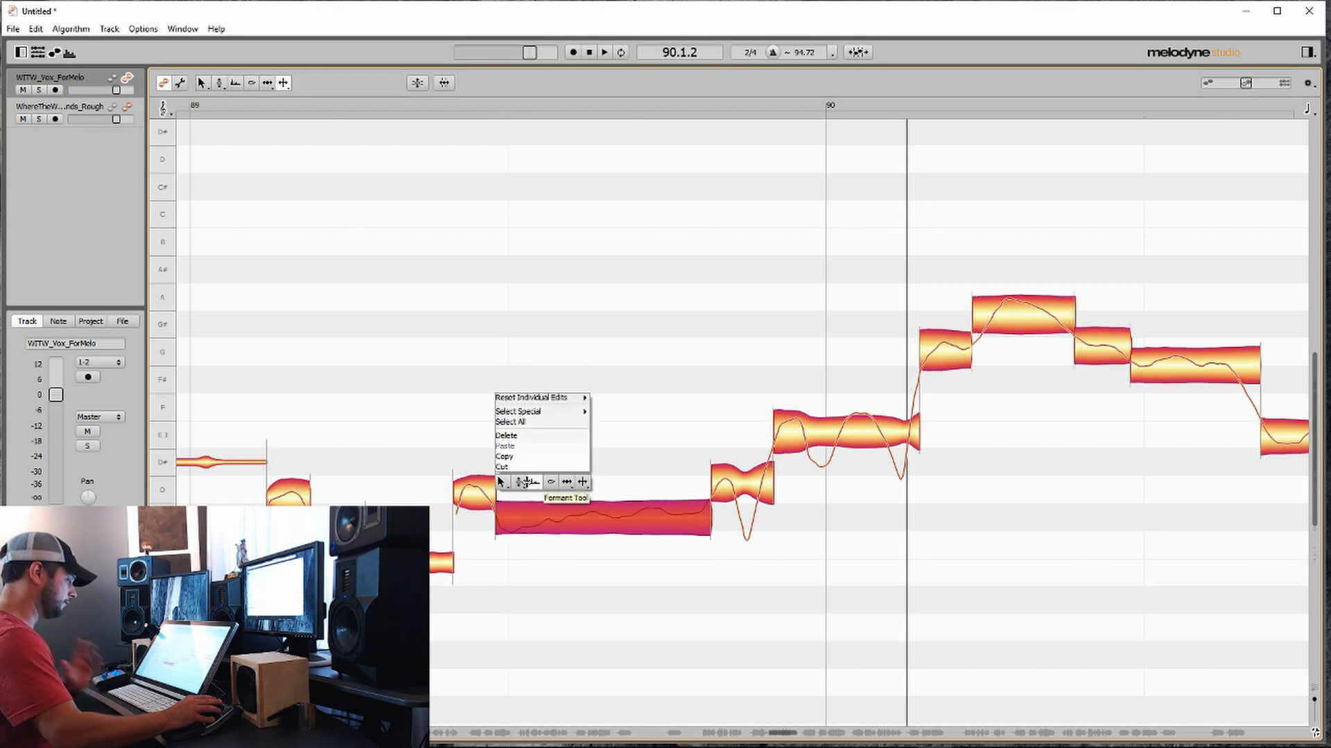
{"action": "left_click", "coordinate": [519, 498]}
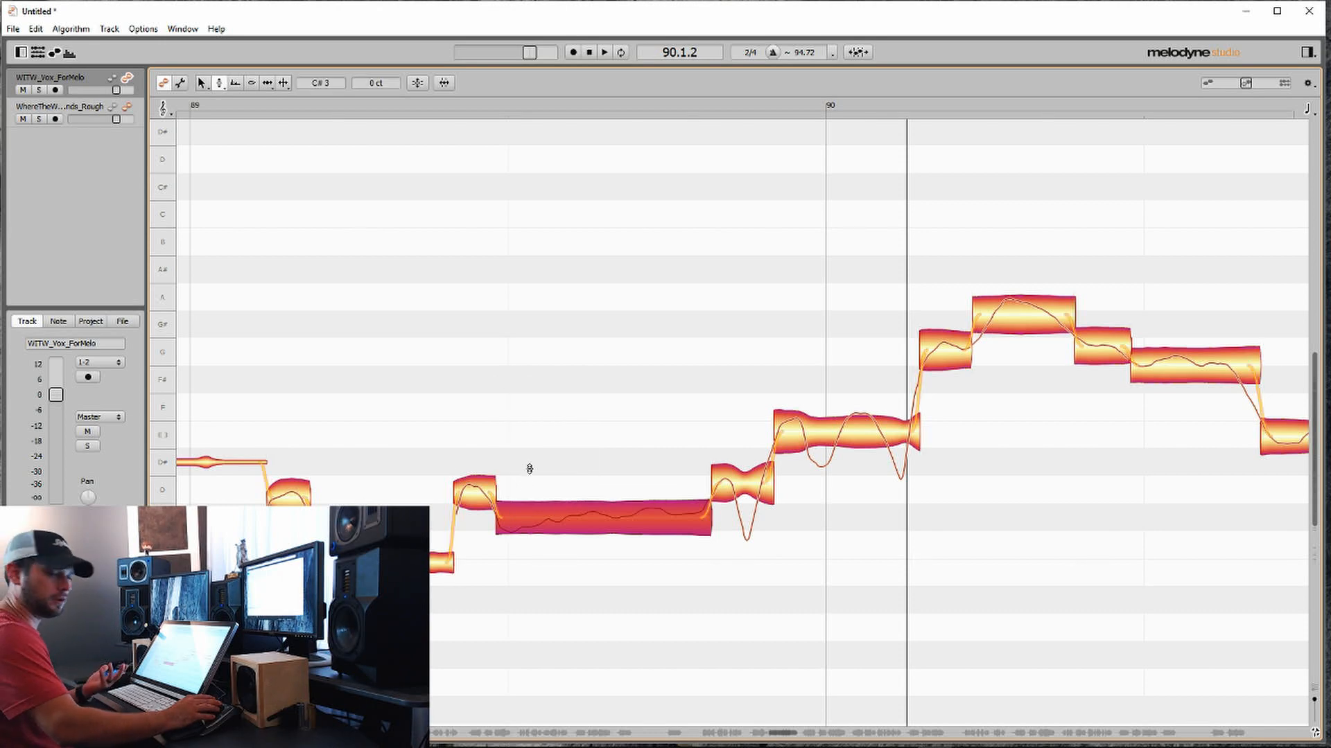
Step: Set the pitch drift of the long C# 3 note in bar 89 to about -348 % and return to the Pitch tool
{"action": "right_click", "coordinate": [531, 419]}
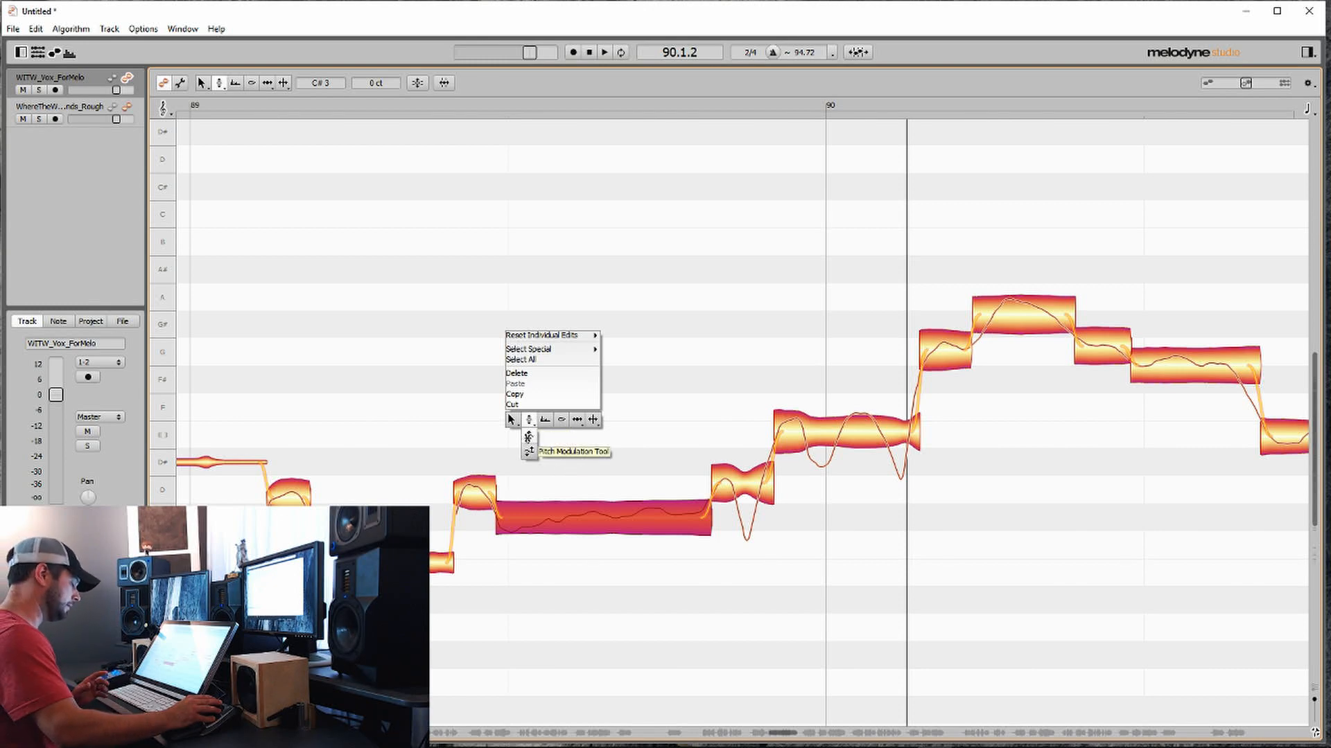
{"action": "left_click", "coordinate": [528, 437]}
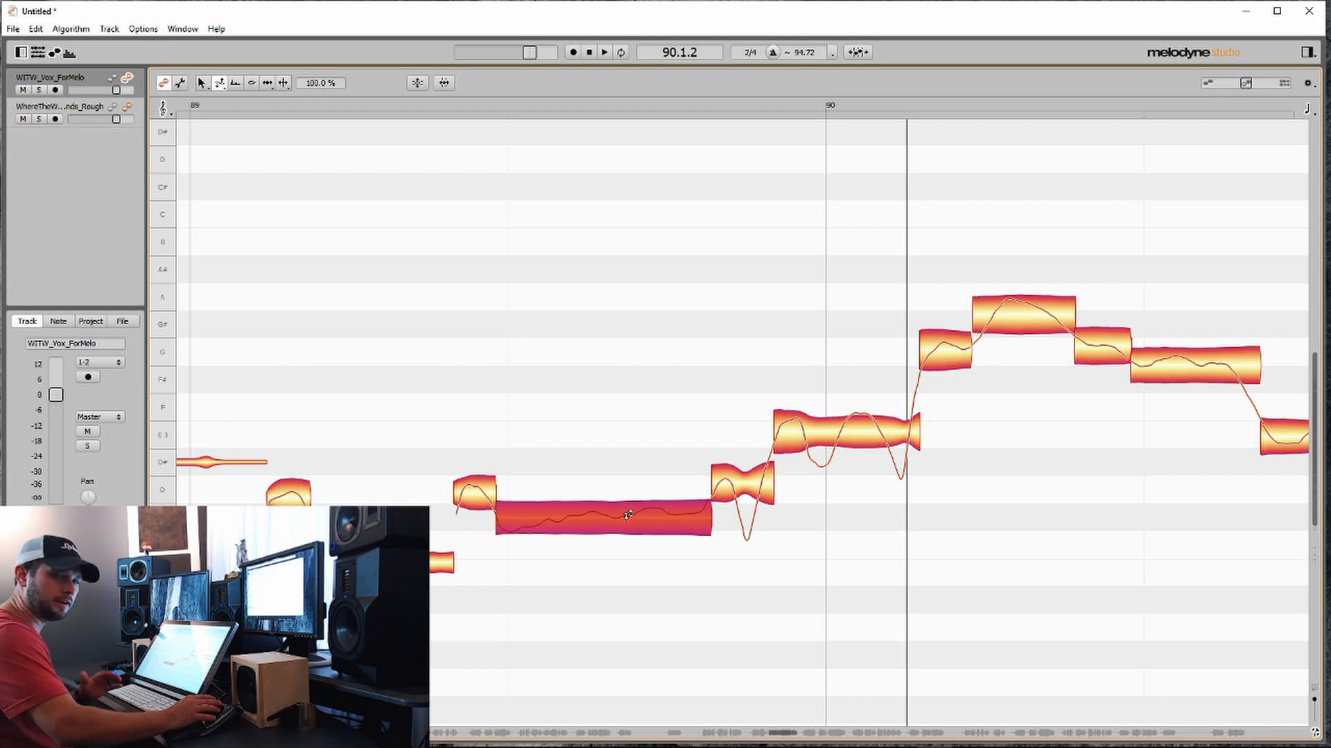
{"action": "right_click", "coordinate": [586, 523]}
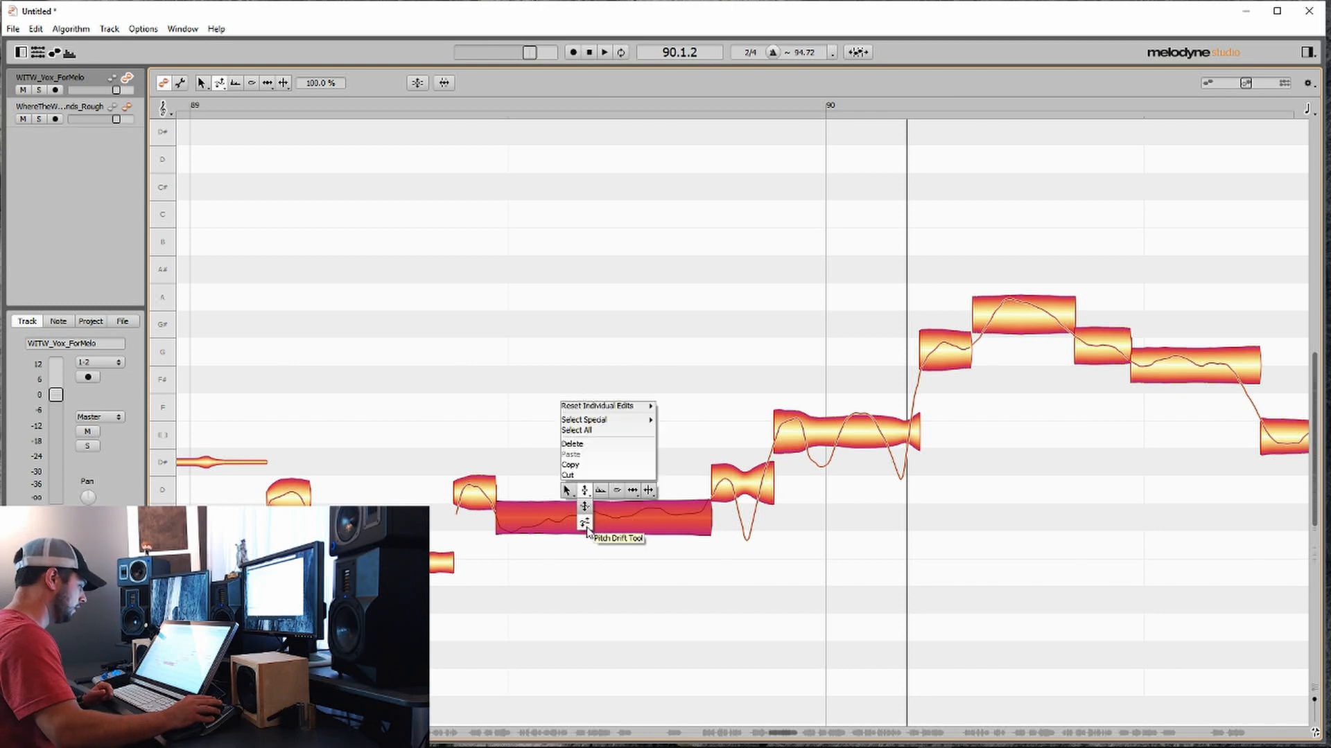
{"action": "left_click", "coordinate": [583, 517]}
{"action": "mouse_move", "coordinate": [571, 505]}
{"action": "left_mouse_down"}
{"action": "mouse_move", "coordinate": [579, 642]}
{"action": "mouse_move", "coordinate": [589, 465]}
{"action": "mouse_move", "coordinate": [551, 511]}
{"action": "left_mouse_up"}
{"action": "right_click", "coordinate": [551, 511]}
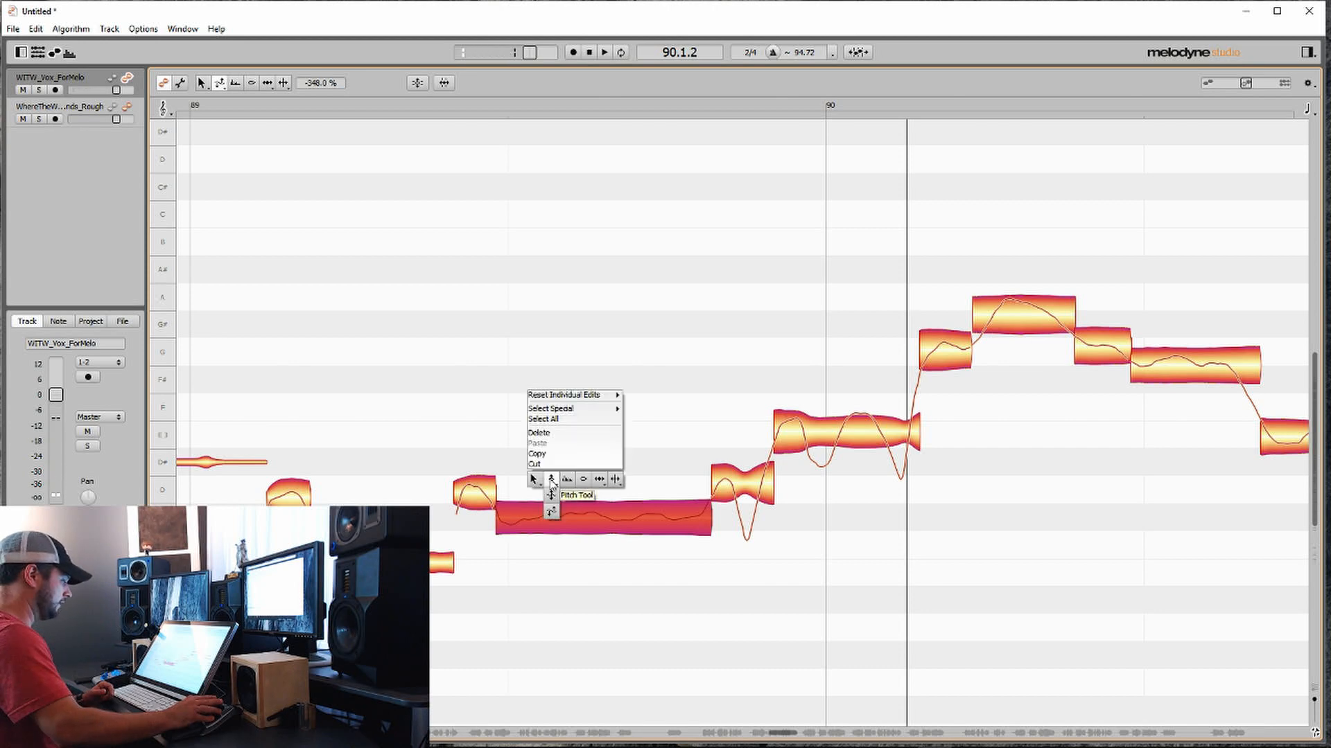
{"action": "left_click", "coordinate": [552, 480]}
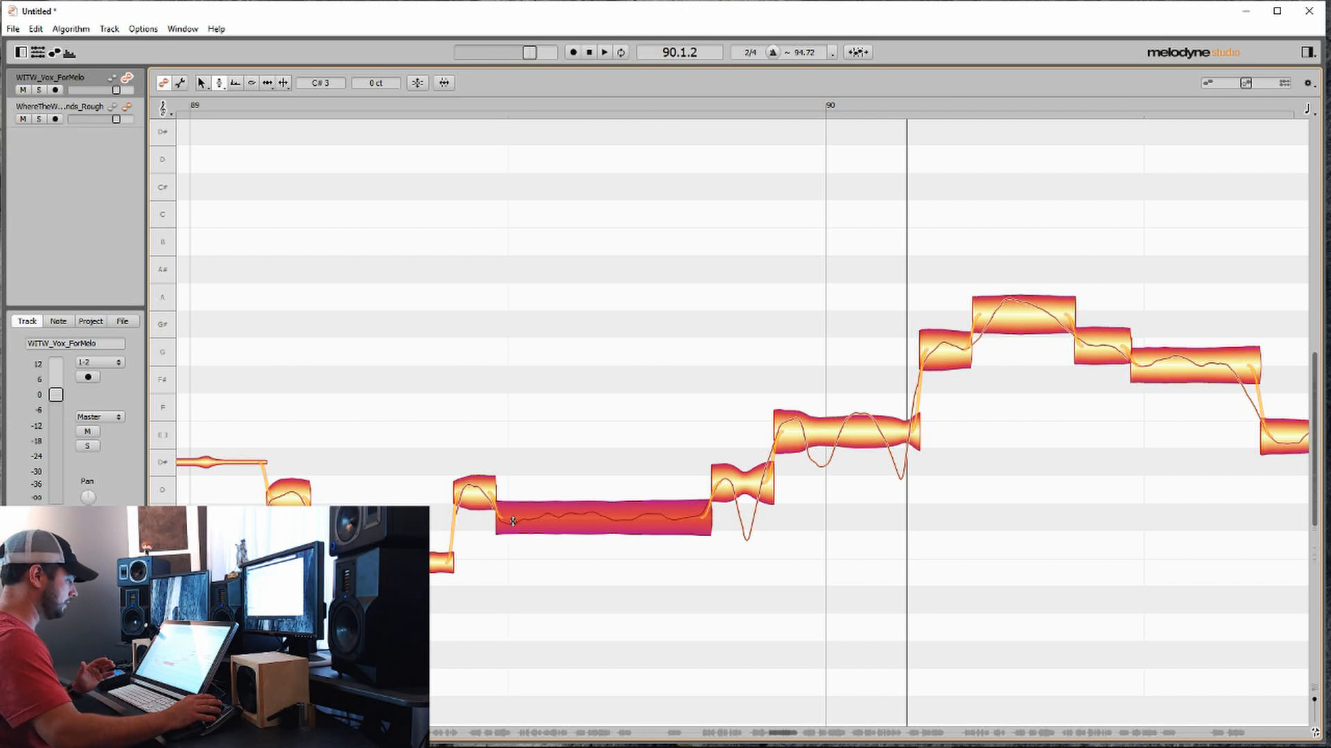
{"action": "left_click", "coordinate": [488, 499]}
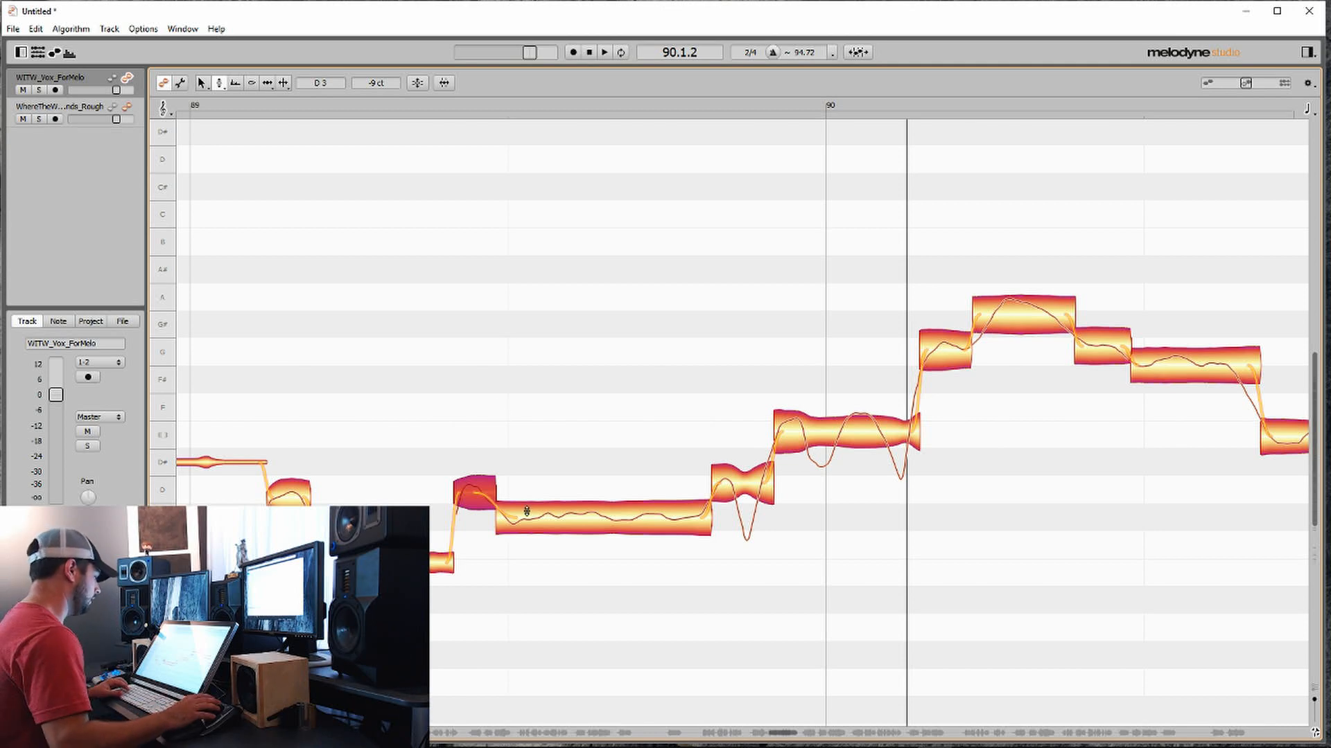
{"action": "right_click", "coordinate": [548, 521]}
{"action": "right_click", "coordinate": [548, 521]}
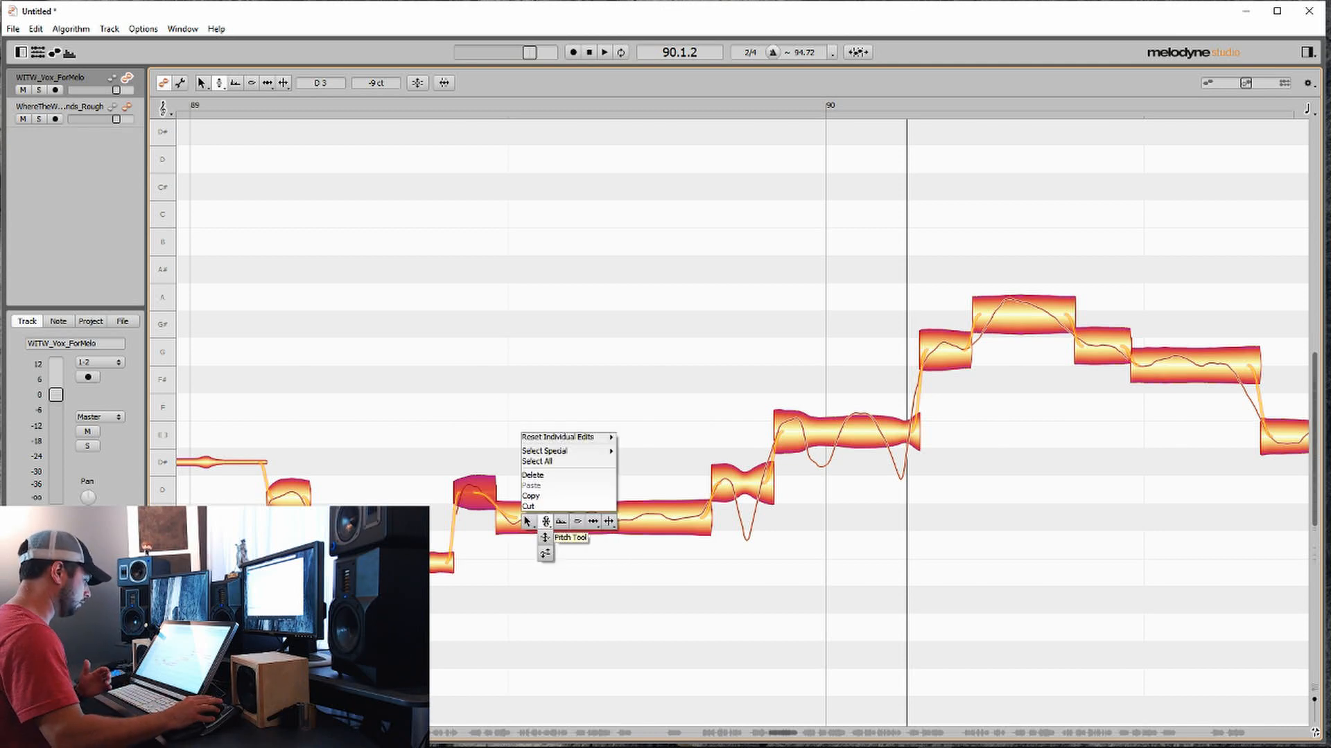
{"action": "left_click", "coordinate": [538, 518]}
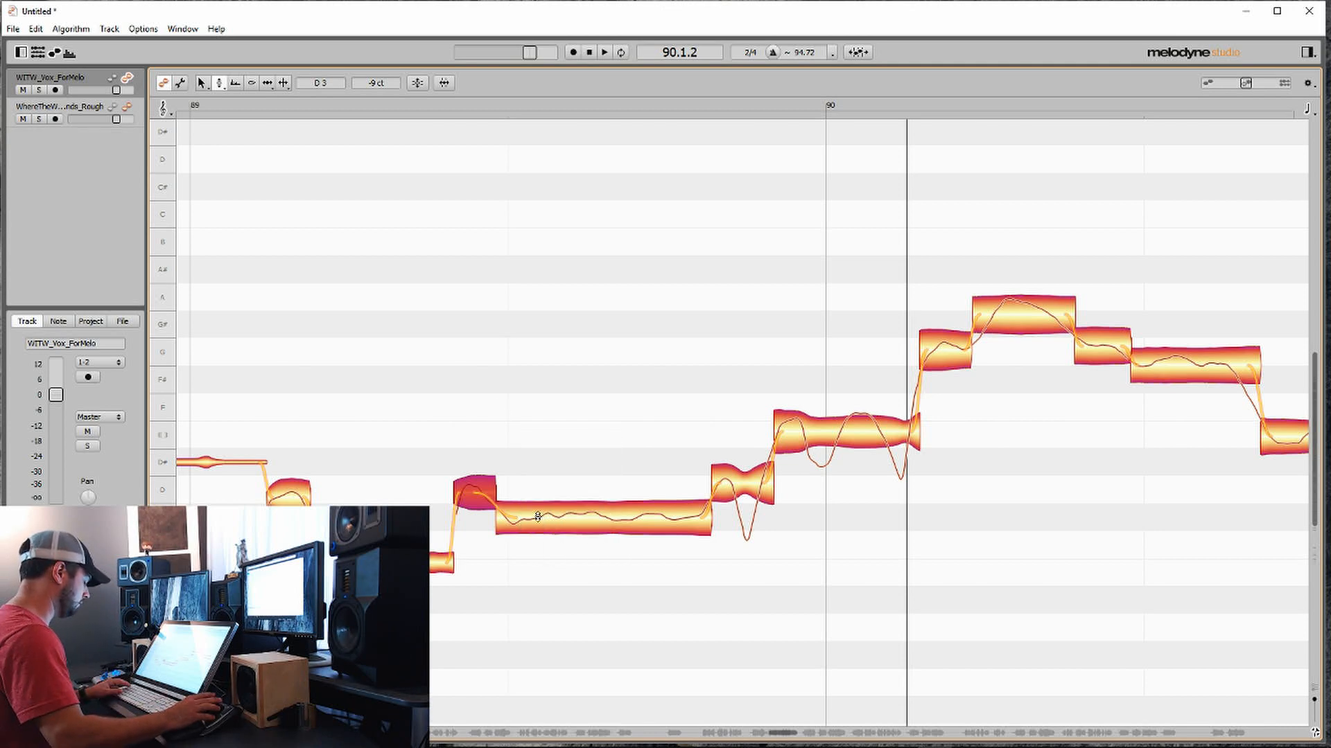
{"action": "right_click", "coordinate": [478, 491]}
{"action": "left_click", "coordinate": [481, 491]}
Step: Clear the note selection and play the phrase from bar 89 into bar 90
{"action": "left_click", "coordinate": [410, 460]}
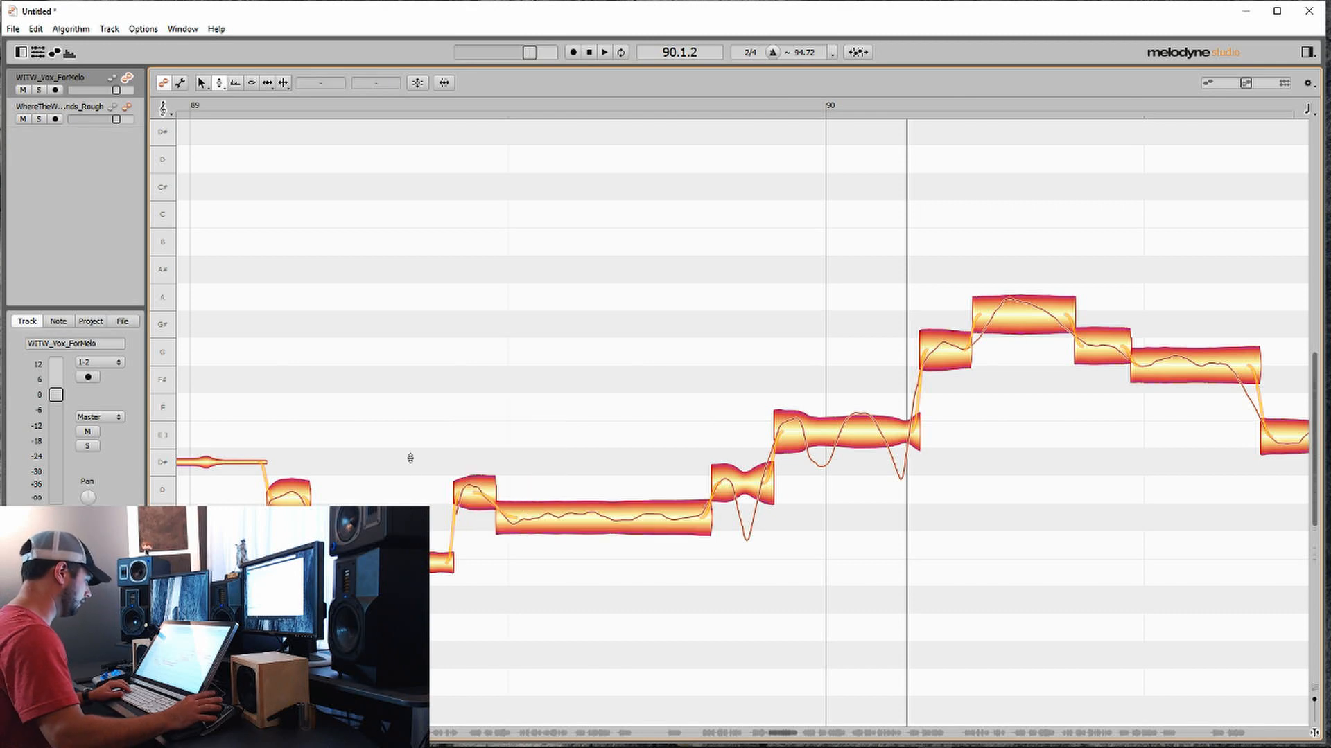
{"action": "double_click", "coordinate": [360, 447]}
{"action": "key", "text": "space"}
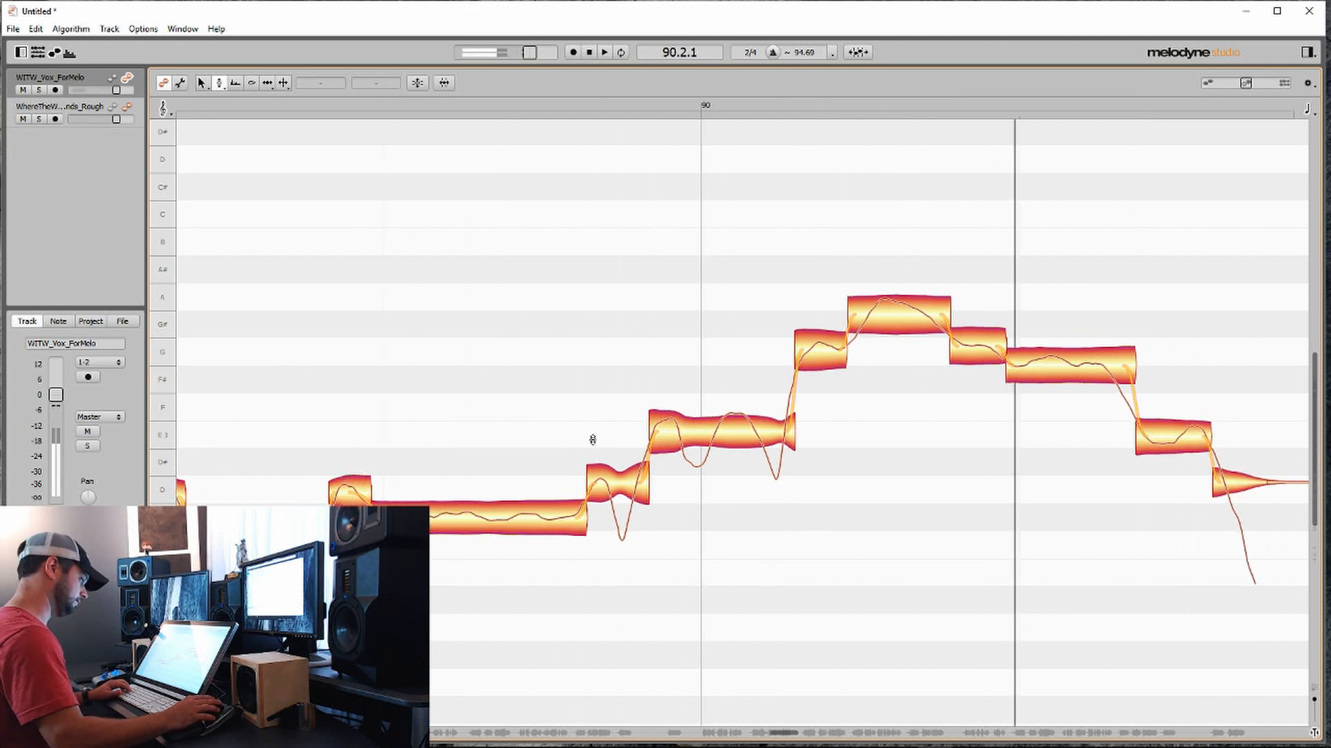